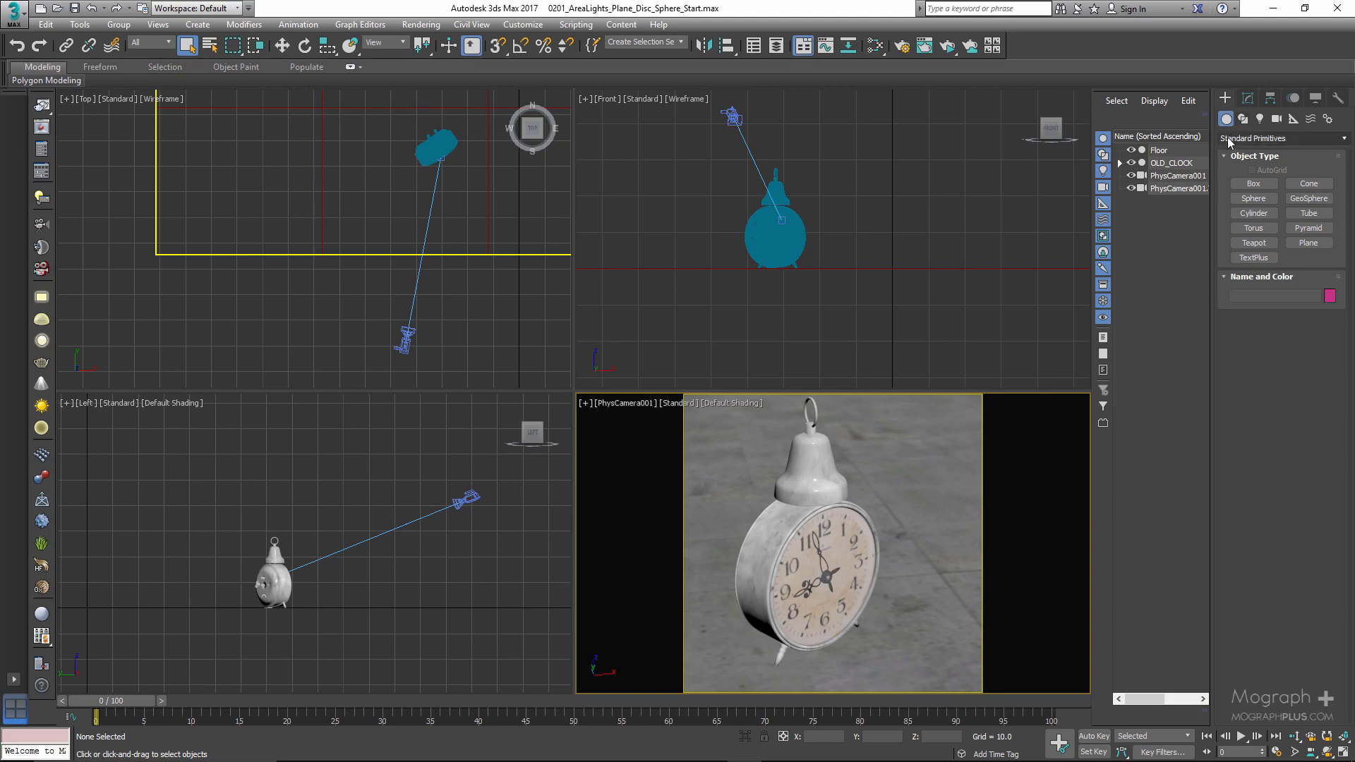
- Start a VRayLight among the V-Ray lights and review its available shape types, keeping Plane, without placing a light
{"action": "left_click", "coordinate": [1260, 120]}
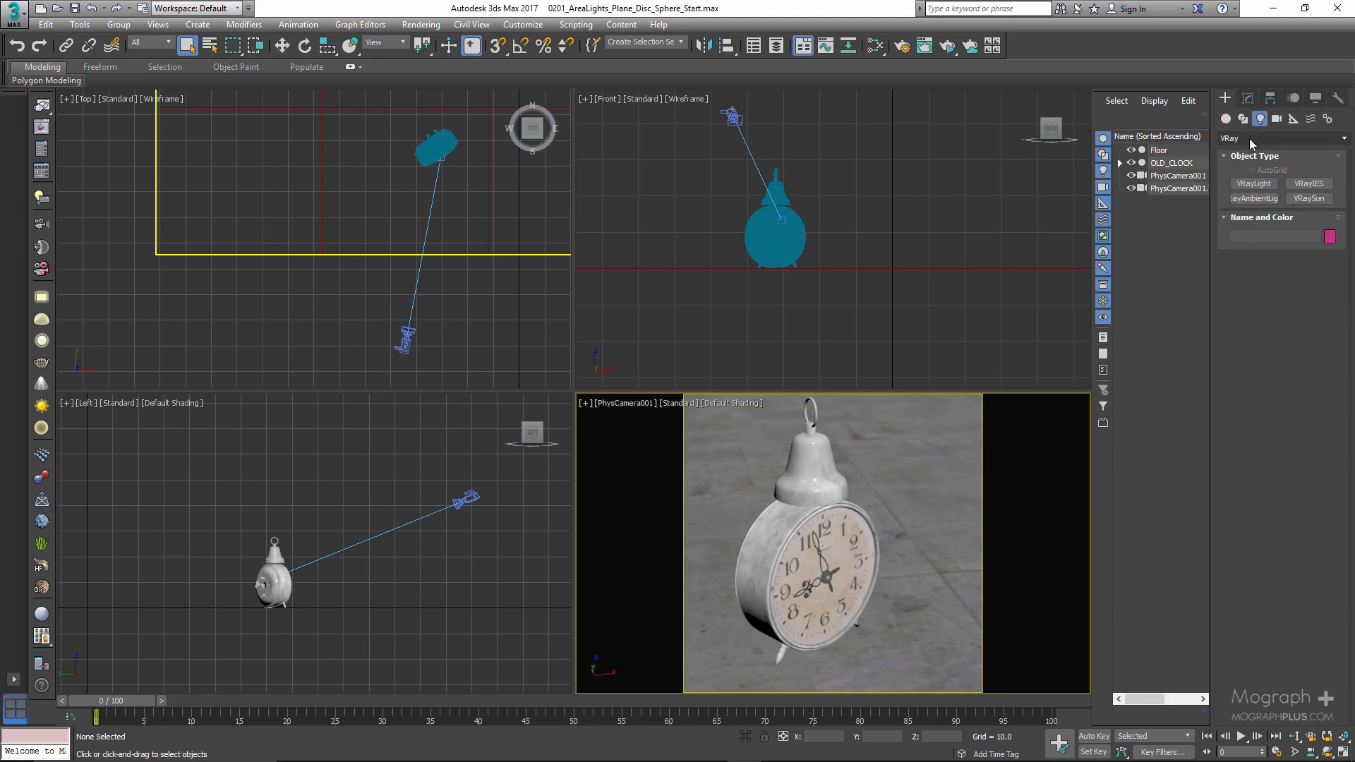
{"action": "left_click", "coordinate": [1250, 139]}
{"action": "left_click", "coordinate": [1246, 177]}
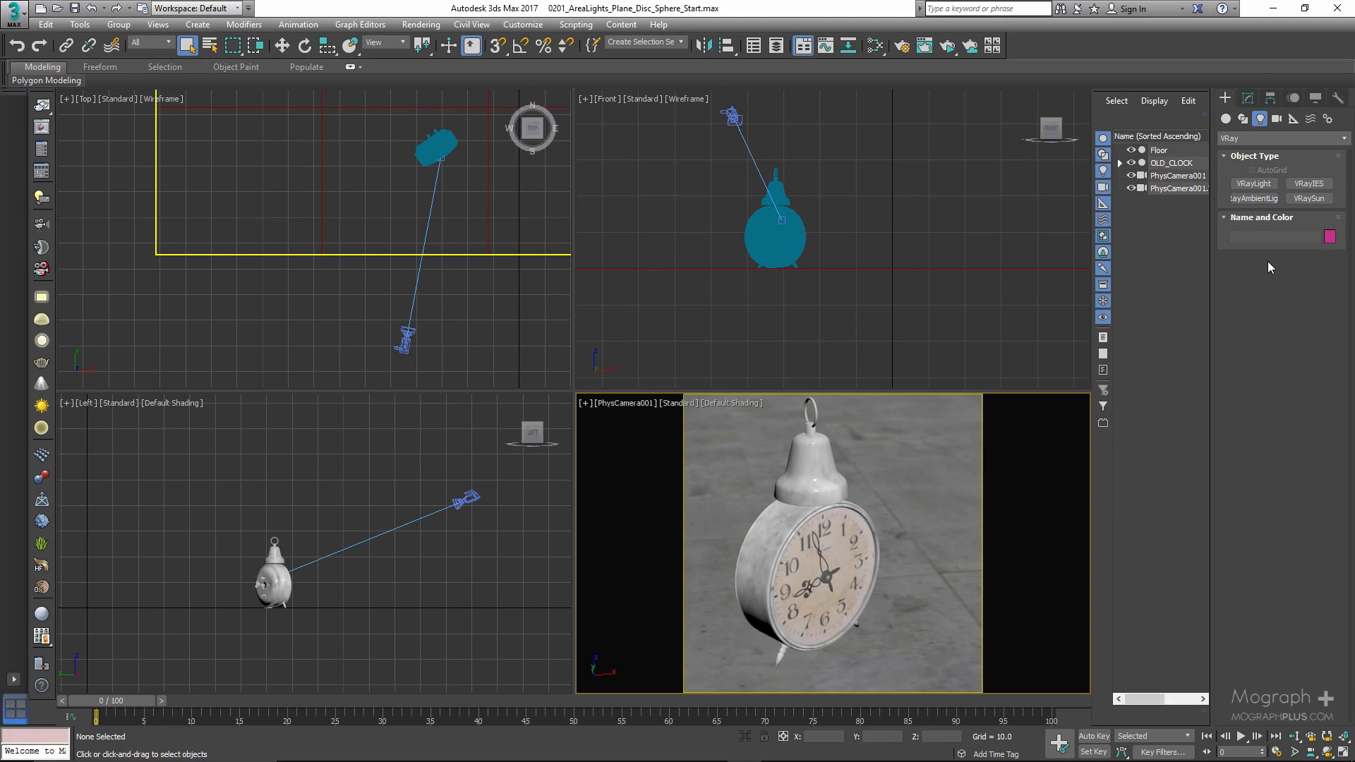
{"action": "left_click", "coordinate": [1270, 185]}
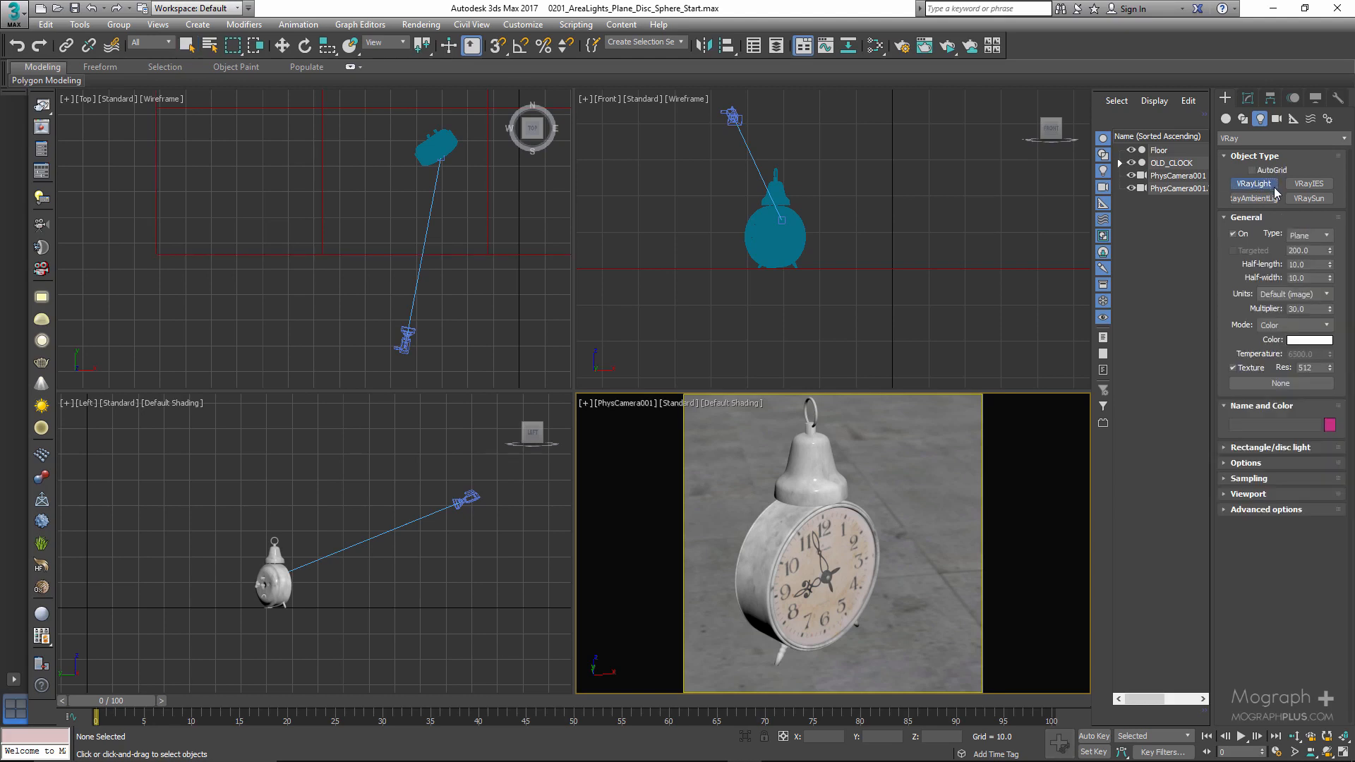
{"action": "left_click", "coordinate": [1317, 237]}
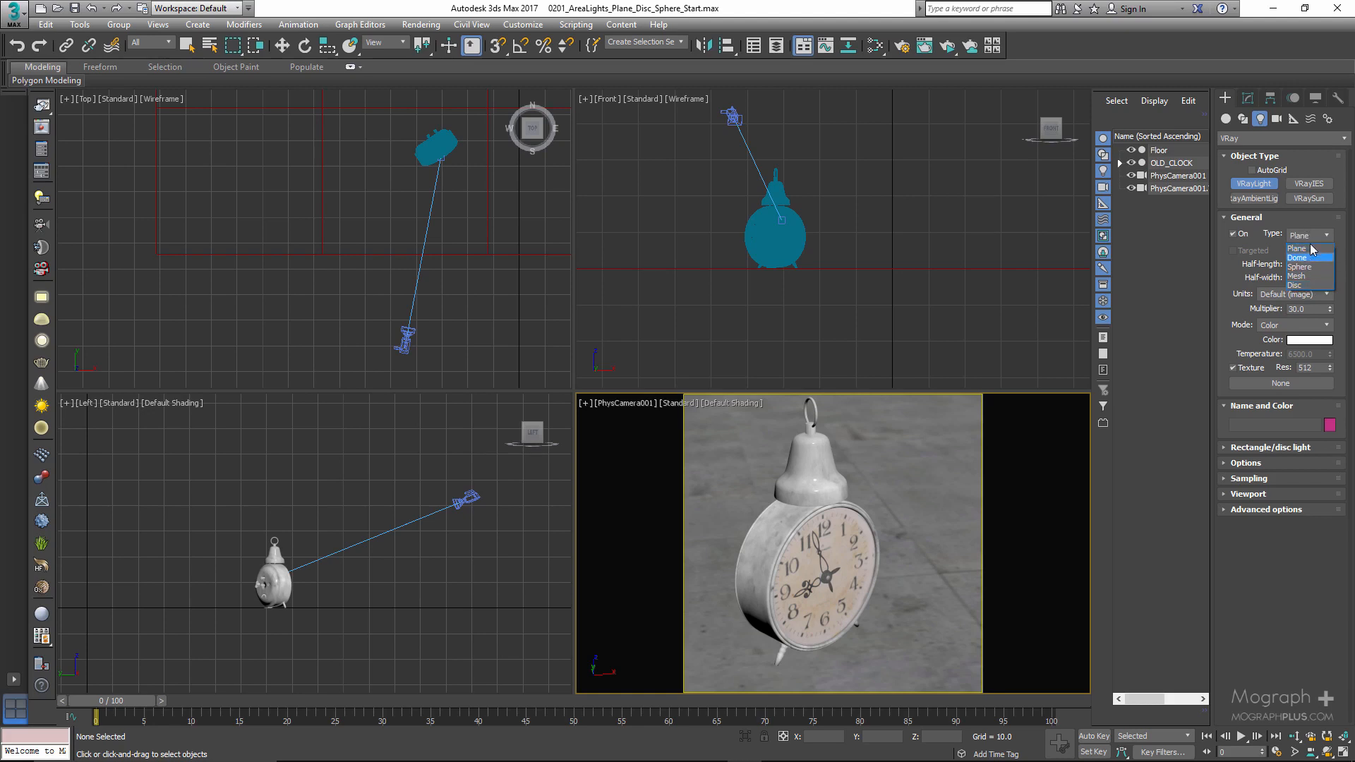
{"action": "left_click", "coordinate": [1310, 222]}
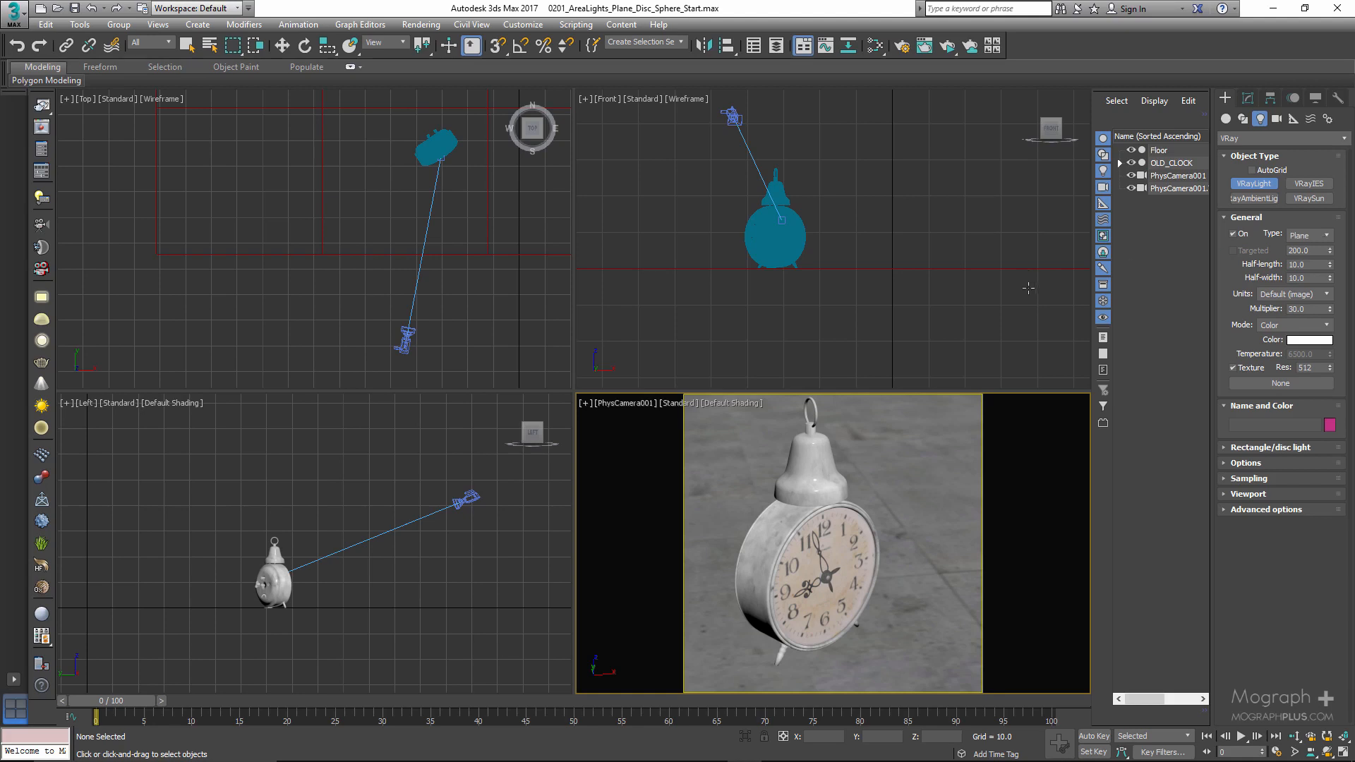
{"action": "right_click", "coordinate": [863, 469]}
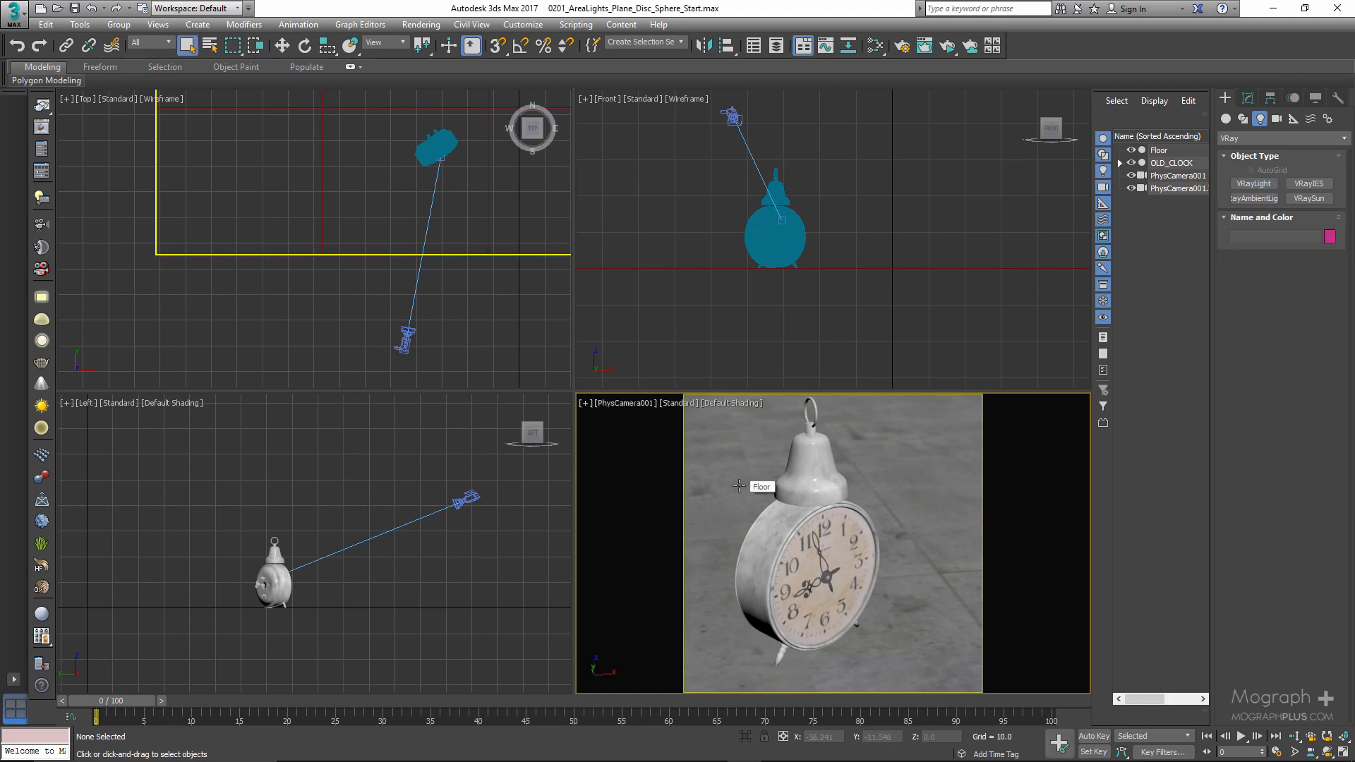
- Examine the clock, floor and camera placement from a perspective view and return to the physical camera view
{"action": "key", "text": "p"}
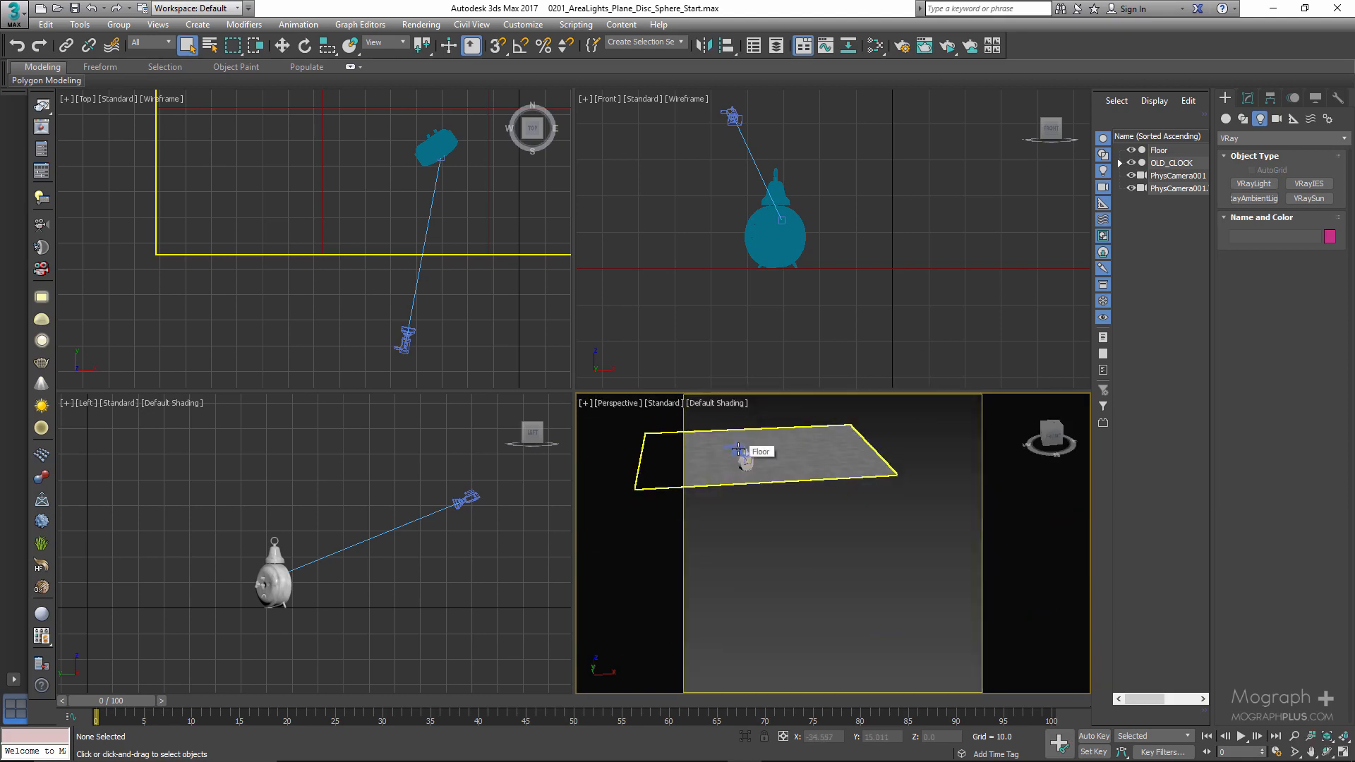
{"action": "mouse_move", "coordinate": [768, 411]}
{"action": "middle_mouse_down", "text": "alt"}
{"action": "mouse_move", "coordinate": [761, 445]}
{"action": "mouse_move", "coordinate": [784, 429]}
{"action": "middle_mouse_up", "text": "alt"}
{"action": "left_click", "coordinate": [769, 535]}
{"action": "middle_click_drag", "start_coordinate": [792, 482], "coordinate": [799, 509], "text": "alt"}
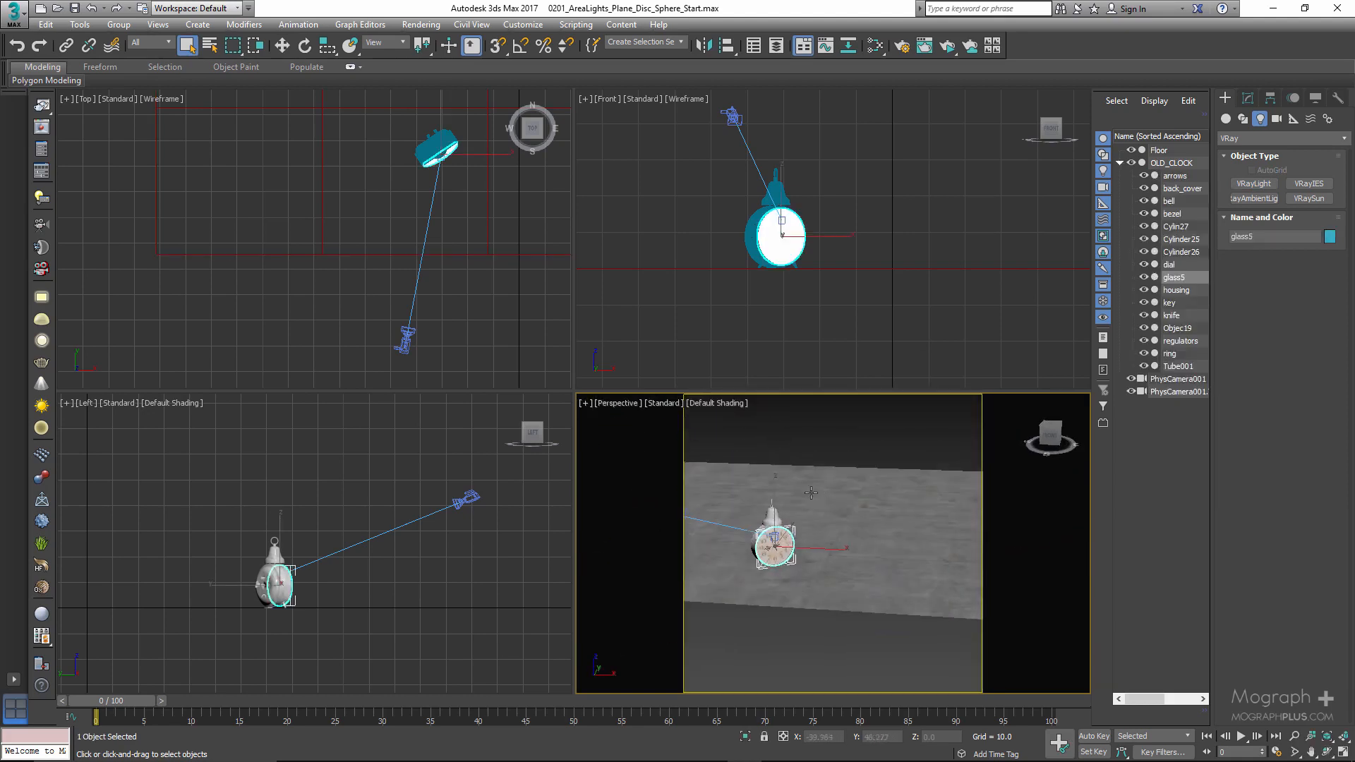
{"action": "left_click", "coordinate": [829, 481]}
{"action": "middle_click_drag", "start_coordinate": [740, 468], "coordinate": [724, 428]}
{"action": "middle_click_drag", "start_coordinate": [720, 417], "coordinate": [794, 432]}
{"action": "left_click_drag", "start_coordinate": [741, 442], "coordinate": [785, 469]}
{"action": "left_click", "coordinate": [821, 433]}
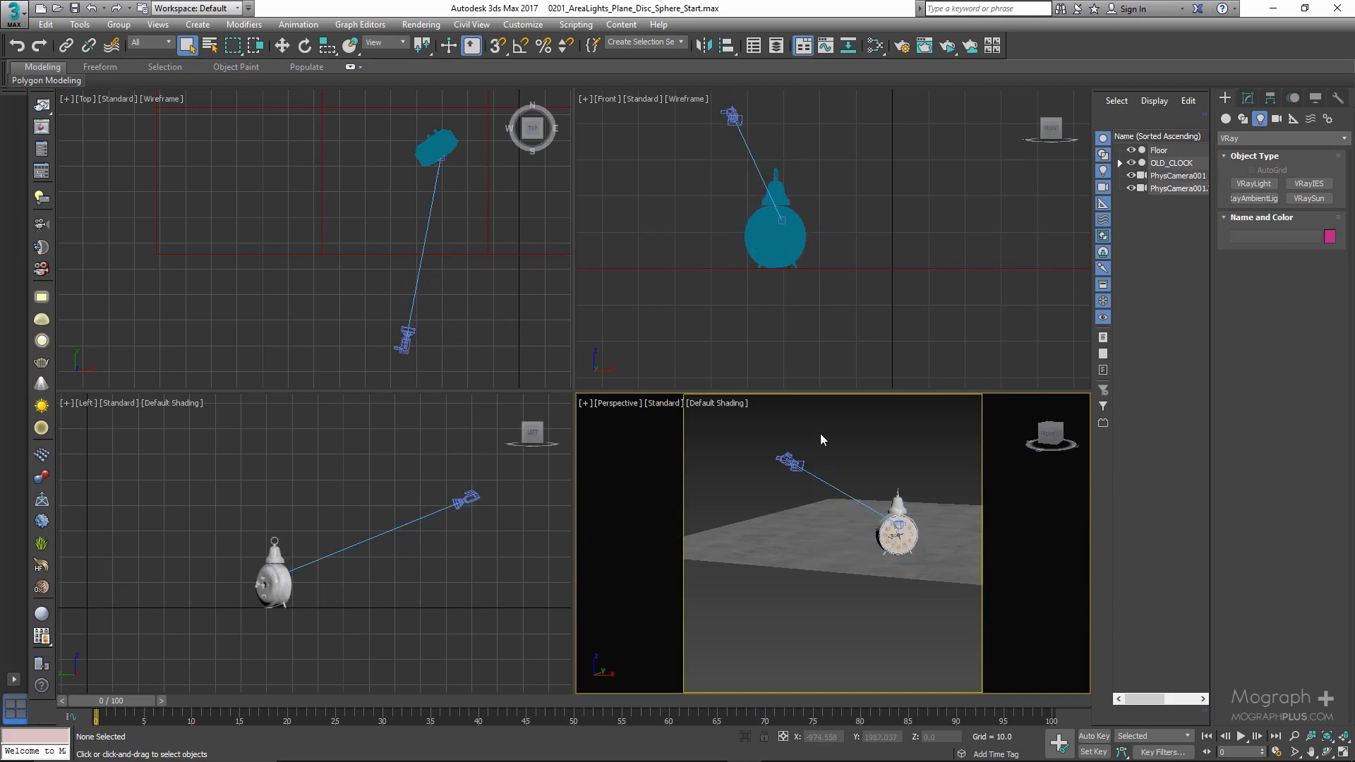
{"action": "key", "text": "c"}
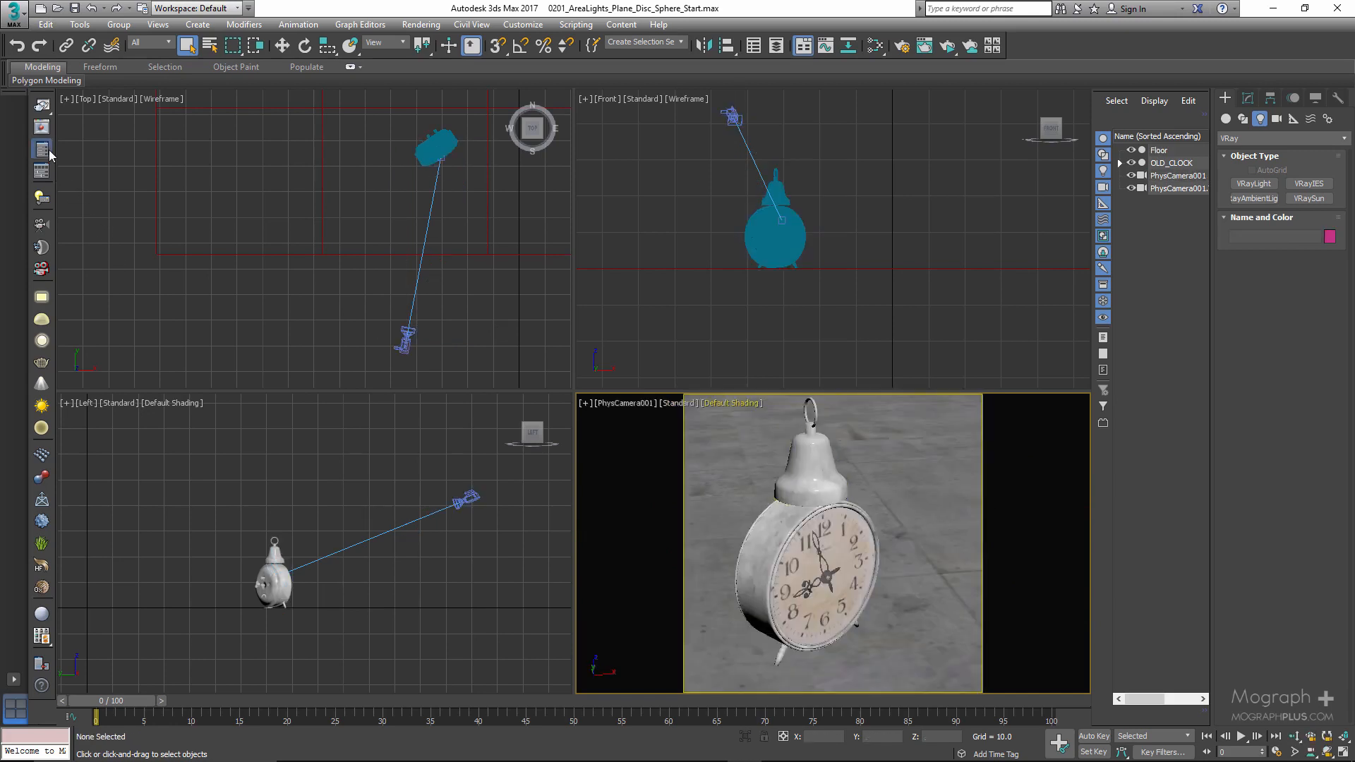
- Open Render Setup and set the rendering target to Production Rendering Mode
{"action": "key", "text": "F10"}
{"action": "left_click_drag", "start_coordinate": [766, 161], "coordinate": [701, 156]}
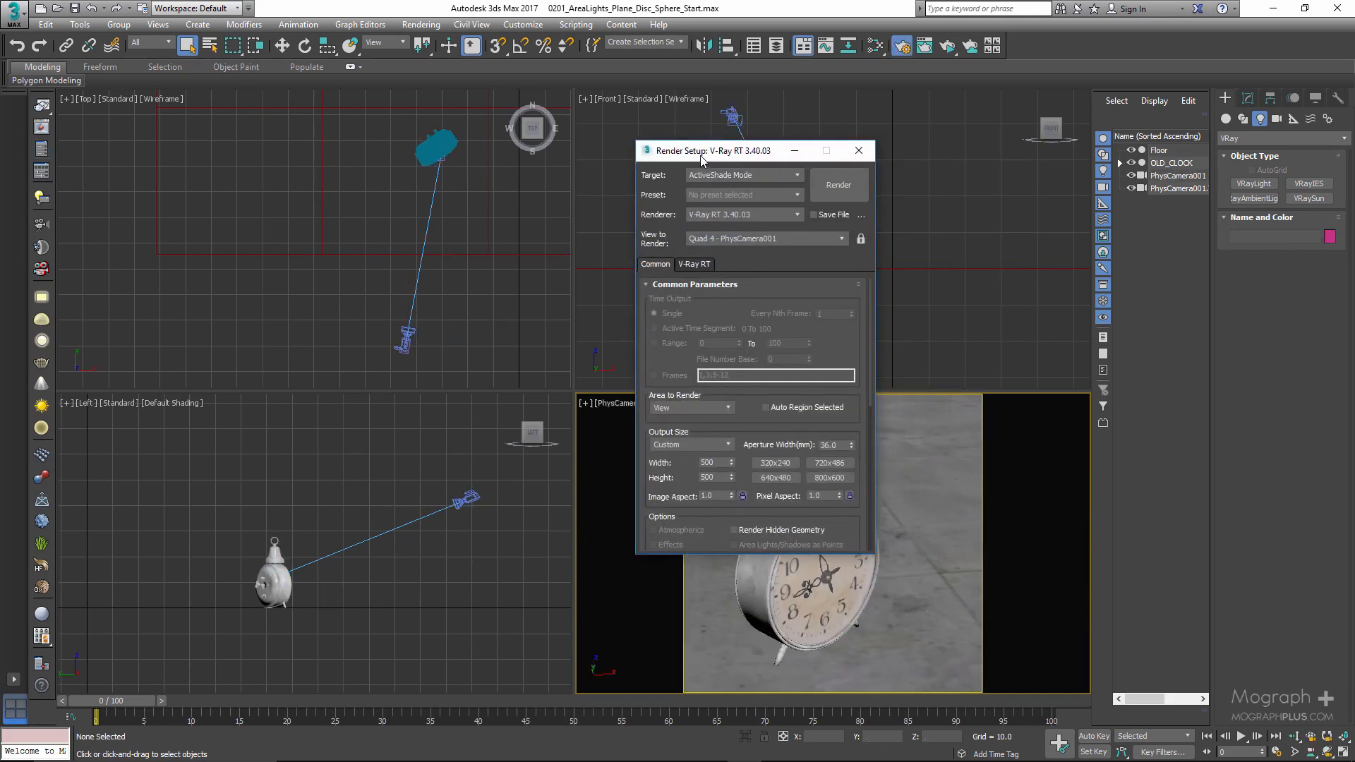
{"action": "left_click", "coordinate": [733, 177]}
{"action": "left_click", "coordinate": [734, 191]}
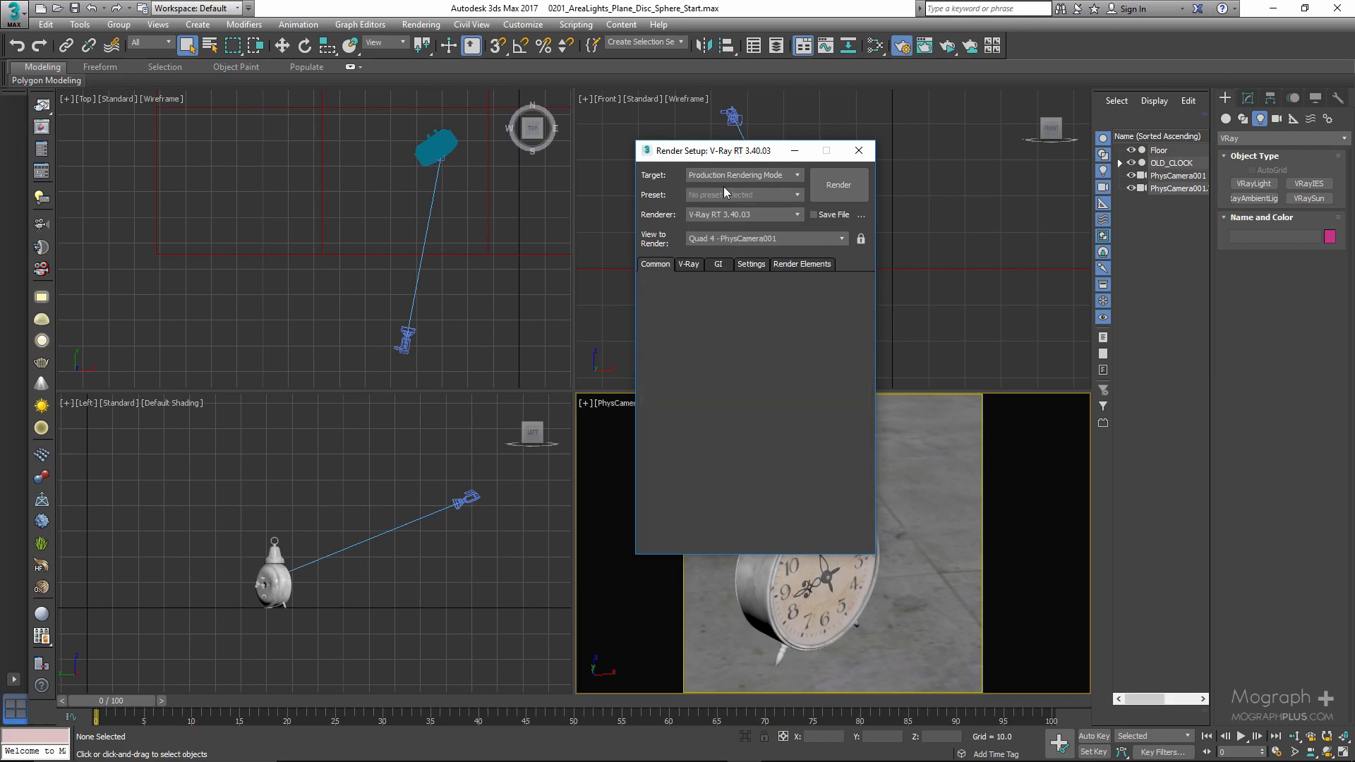
- Review the primary and secondary global illumination engines in Render Setup and close it
{"action": "left_click", "coordinate": [718, 265]}
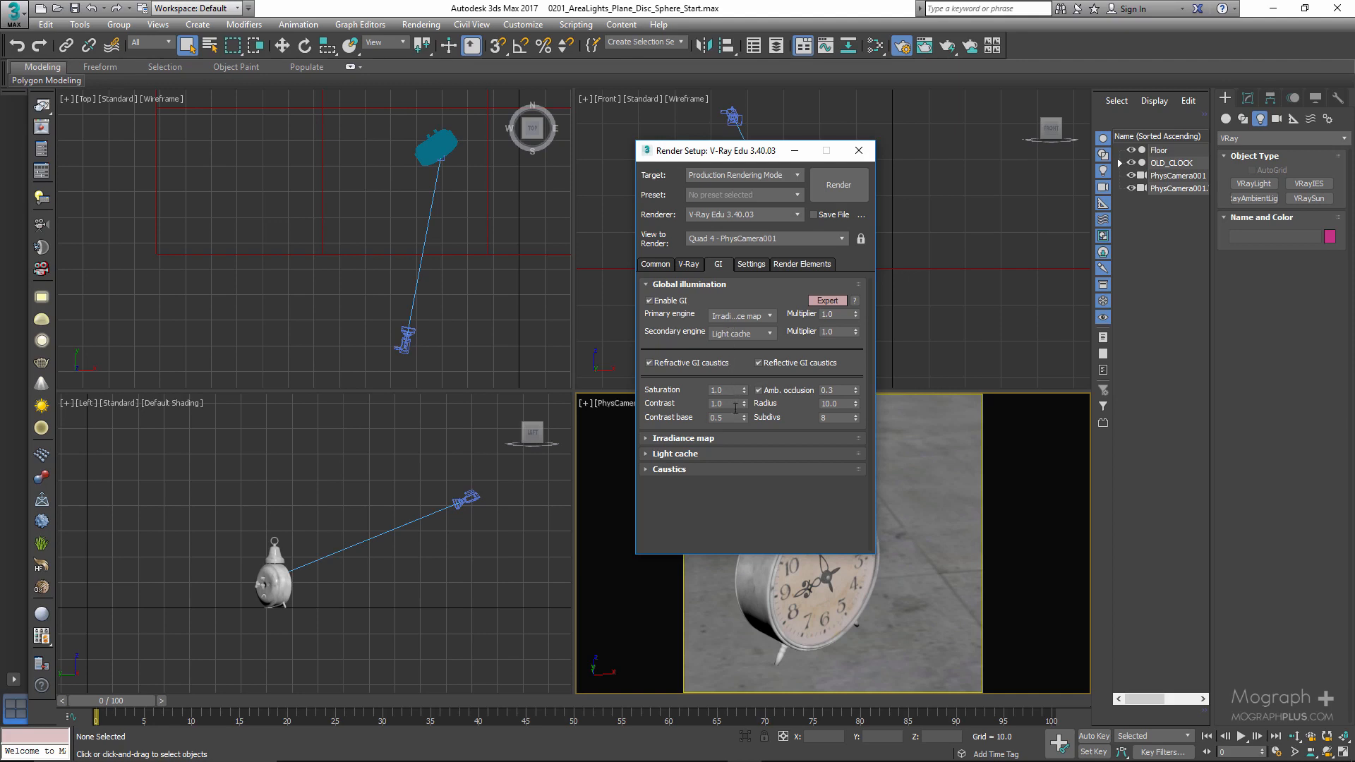
{"action": "left_click", "coordinate": [748, 313]}
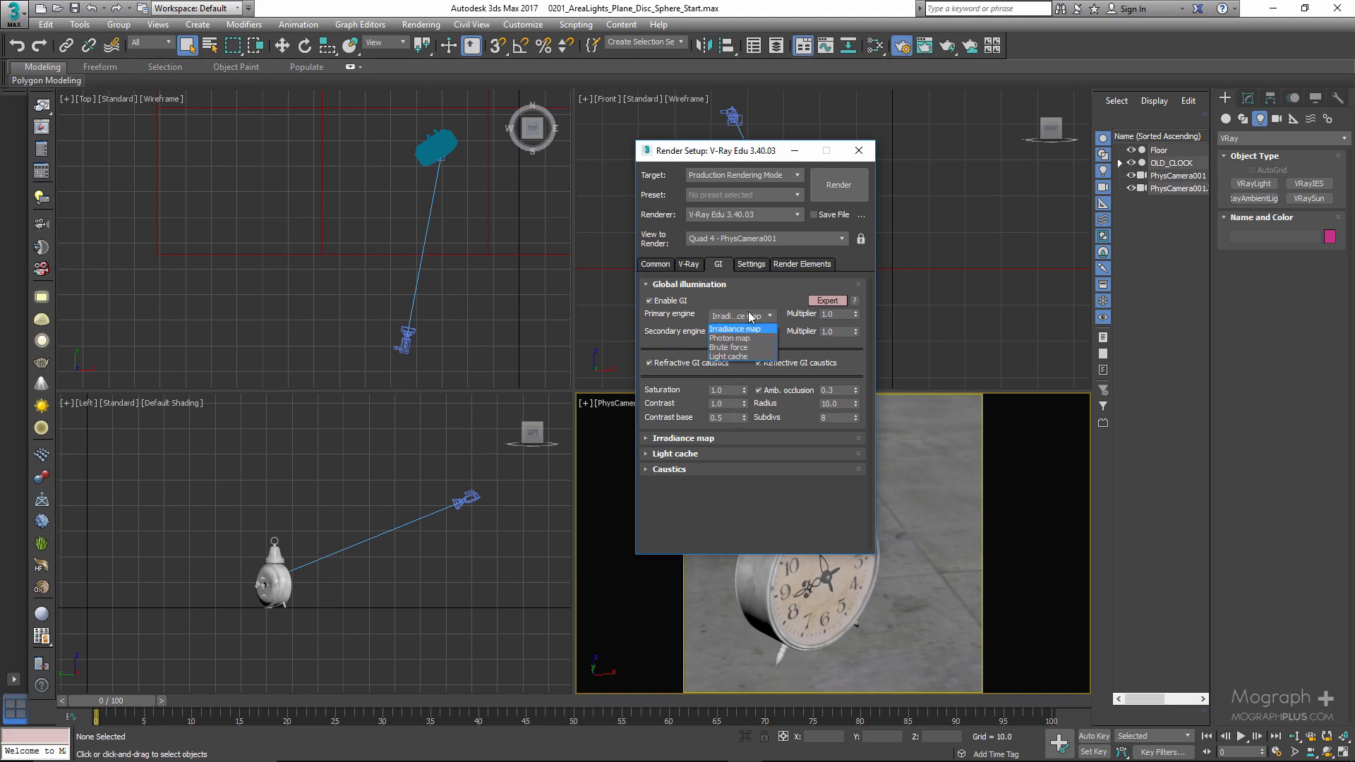
{"action": "left_click", "coordinate": [749, 313]}
{"action": "left_click", "coordinate": [750, 333]}
{"action": "left_click", "coordinate": [749, 333]}
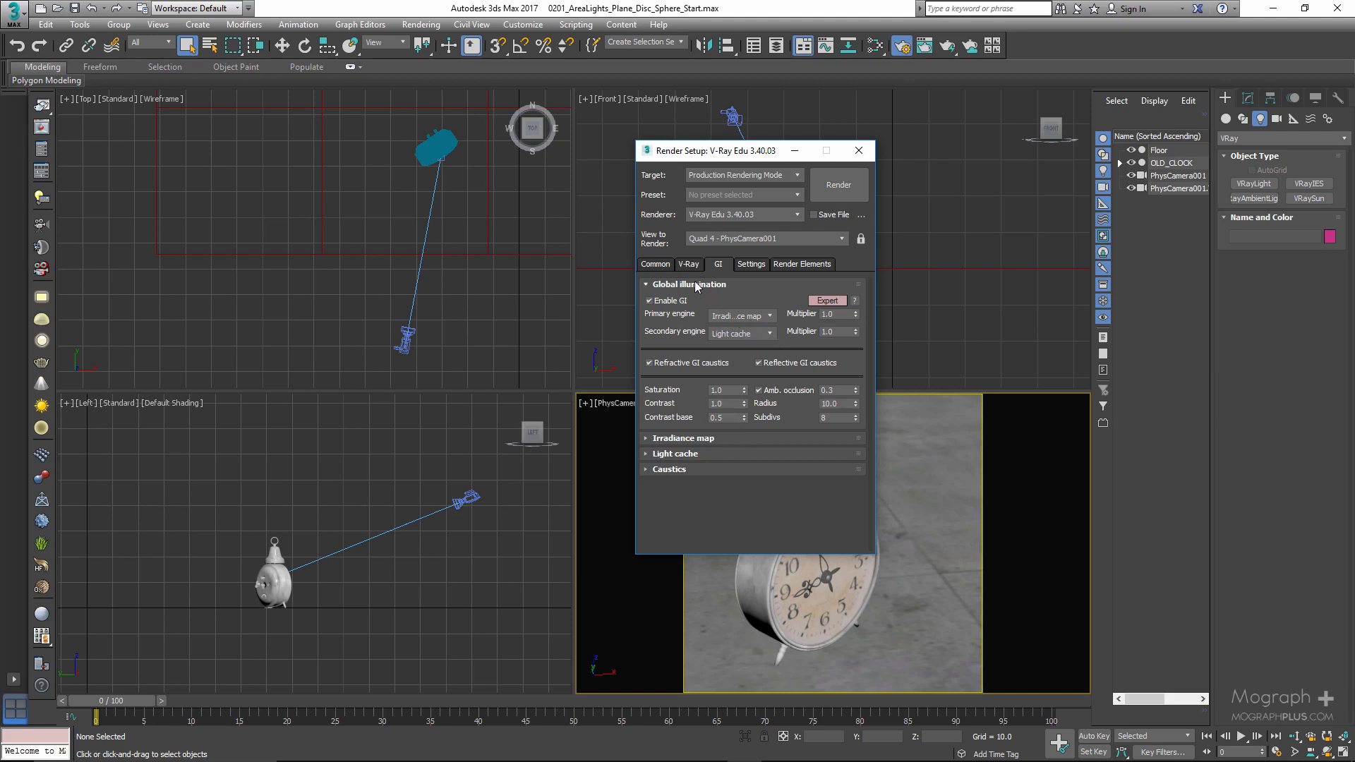
{"action": "left_click", "coordinate": [860, 151]}
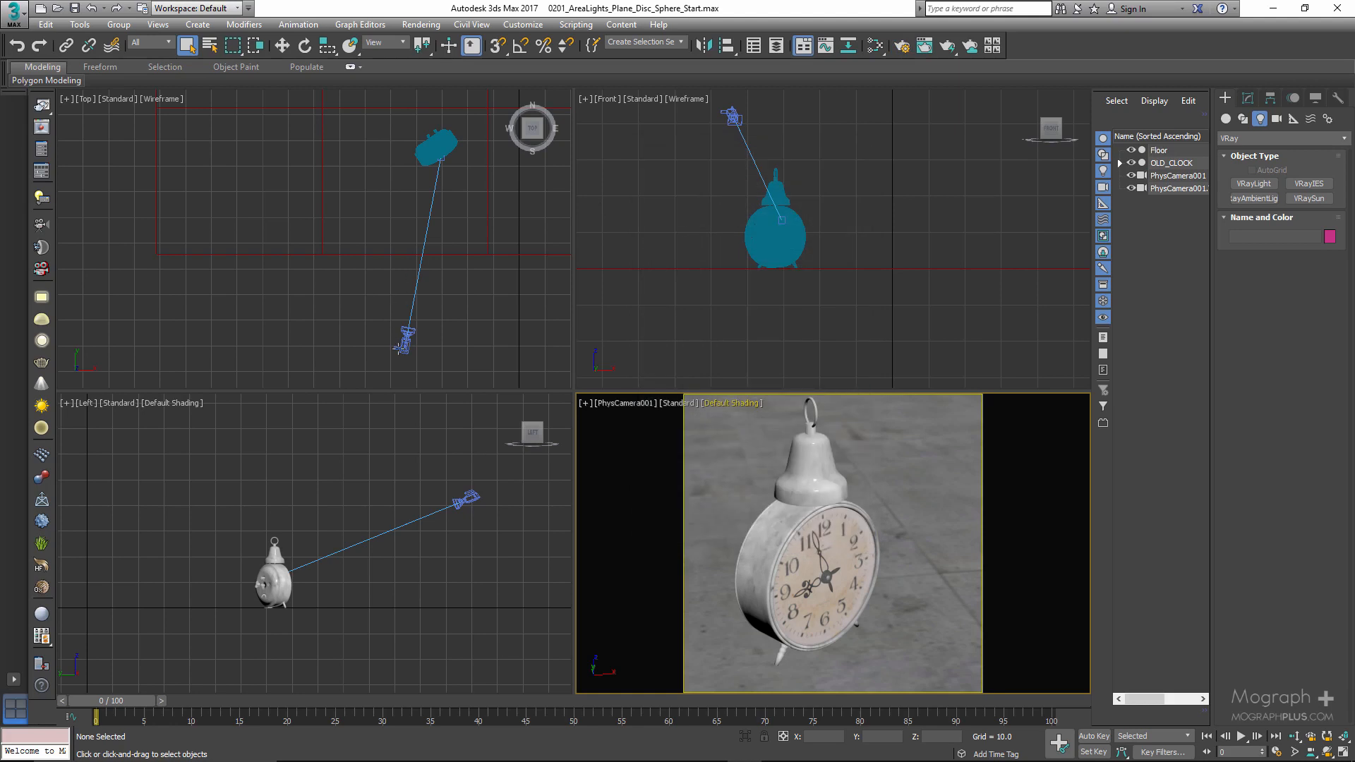
- Draw a VRayLight plane in the Left view, half-length about 14.4 and half-width about 22, and move it beside the clock
{"action": "left_click", "coordinate": [1253, 186]}
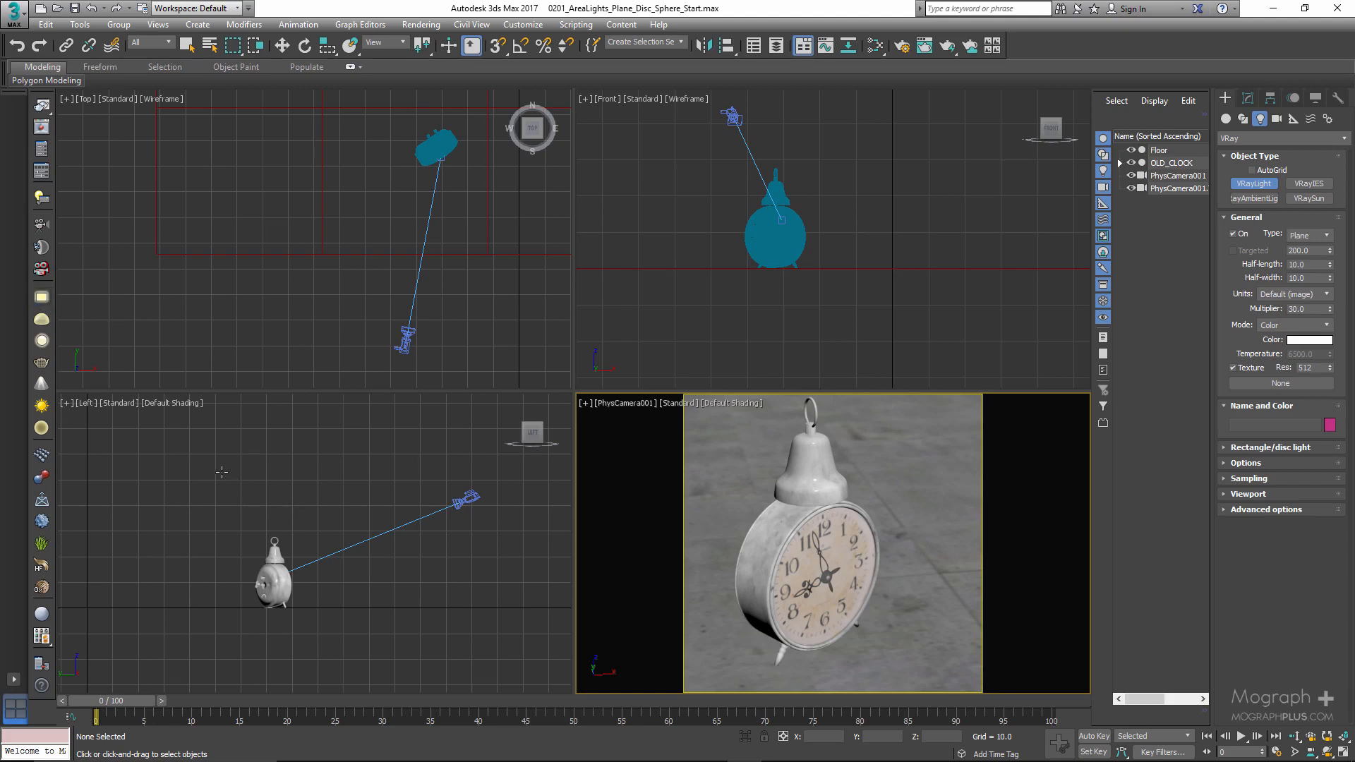
{"action": "left_click_drag", "start_coordinate": [225, 461], "coordinate": [300, 573]}
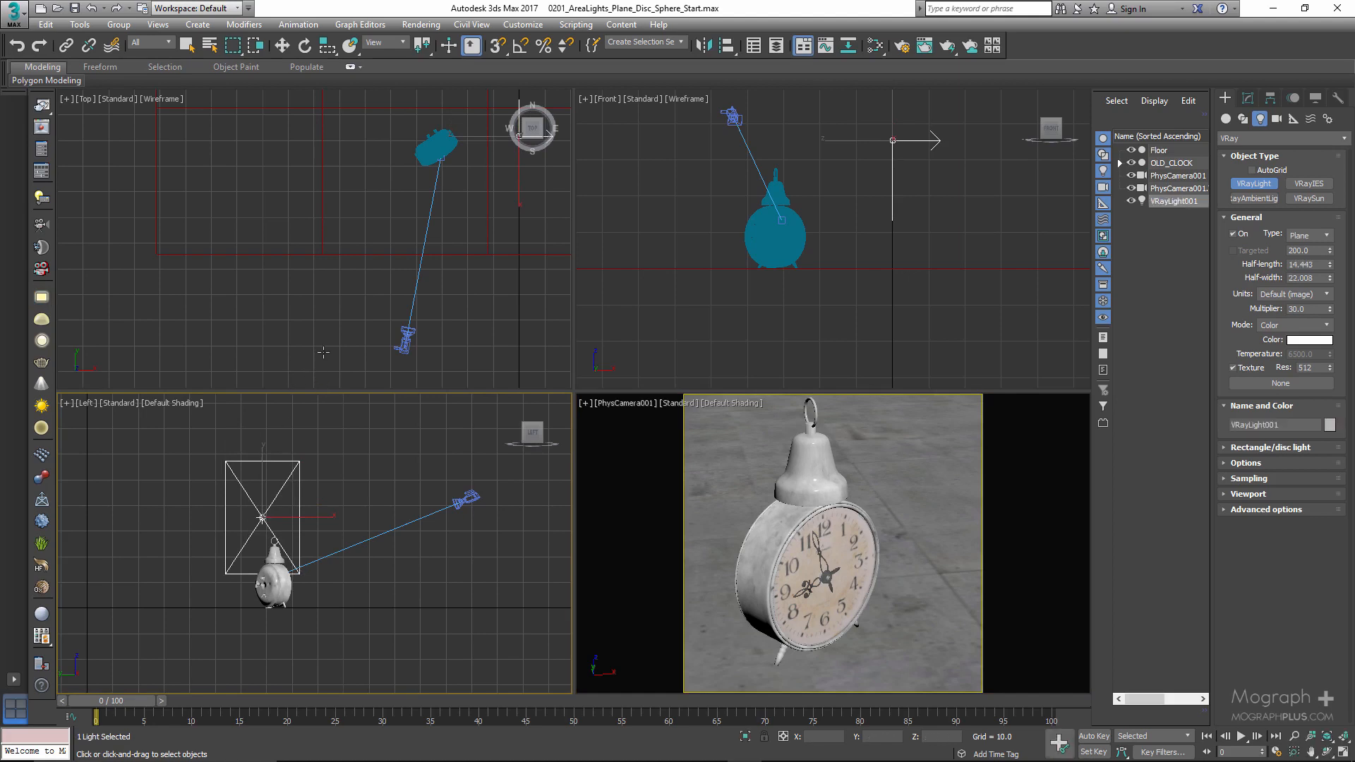
{"action": "scroll", "coordinate": [355, 300], "scroll_direction": "down", "scroll_amount": 3}
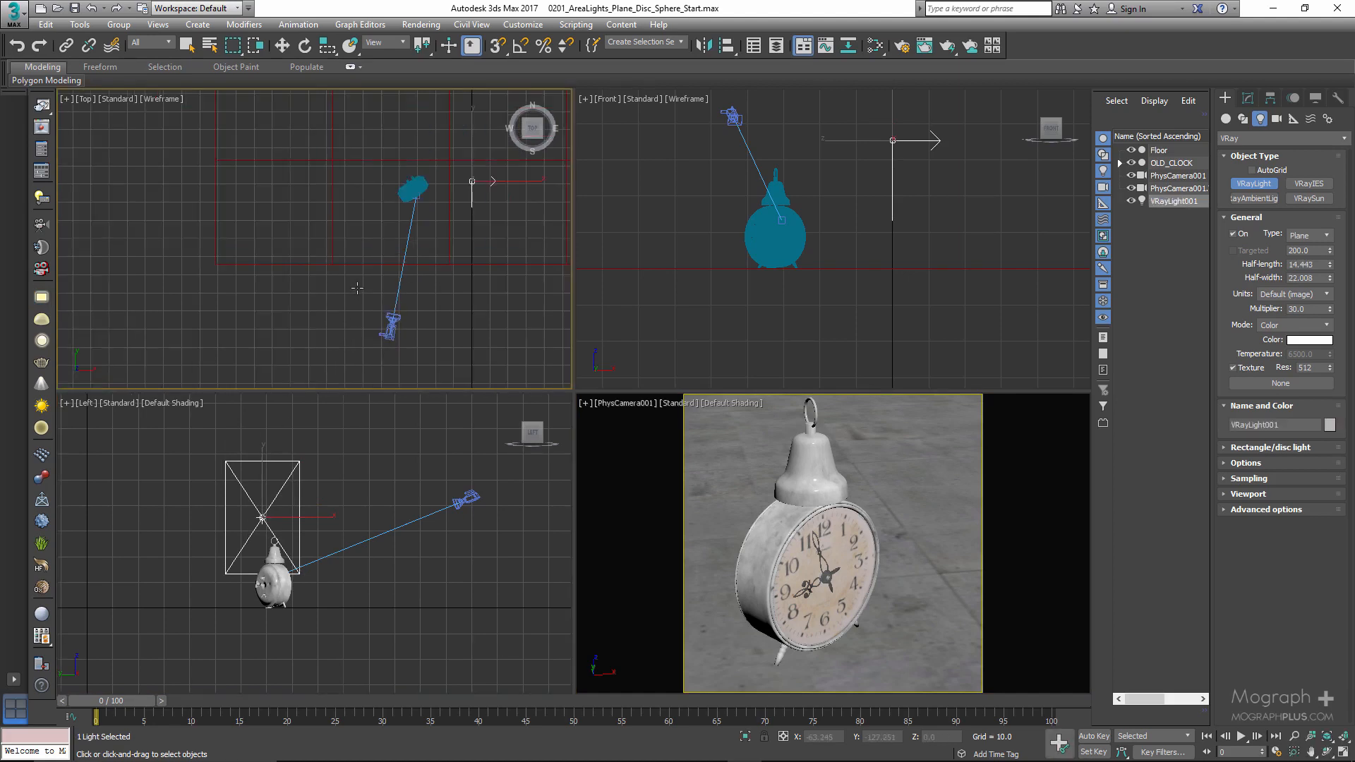
{"action": "key", "text": "w"}
{"action": "middle_click_drag", "start_coordinate": [361, 282], "coordinate": [355, 309]}
{"action": "left_click_drag", "start_coordinate": [453, 215], "coordinate": [299, 250]}
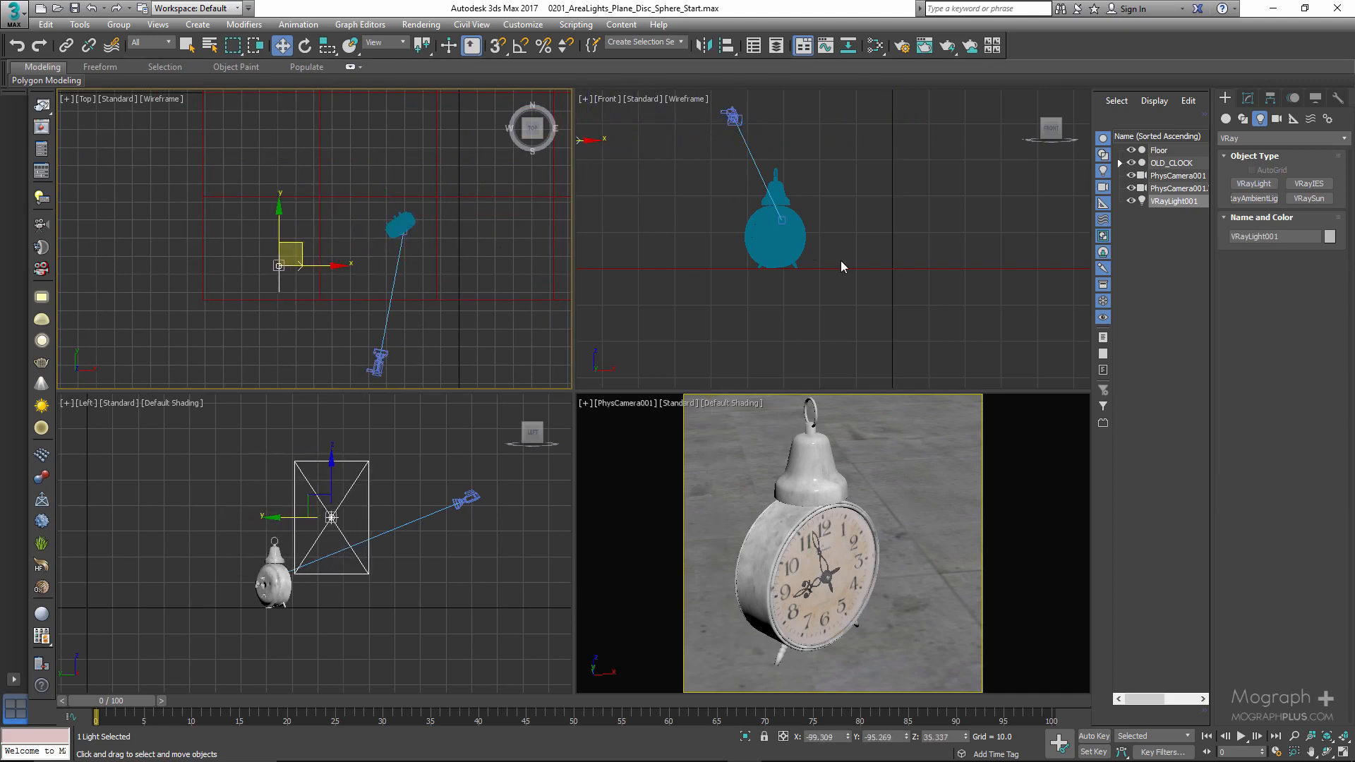
{"action": "scroll", "coordinate": [841, 262], "scroll_direction": "down", "scroll_amount": 3}
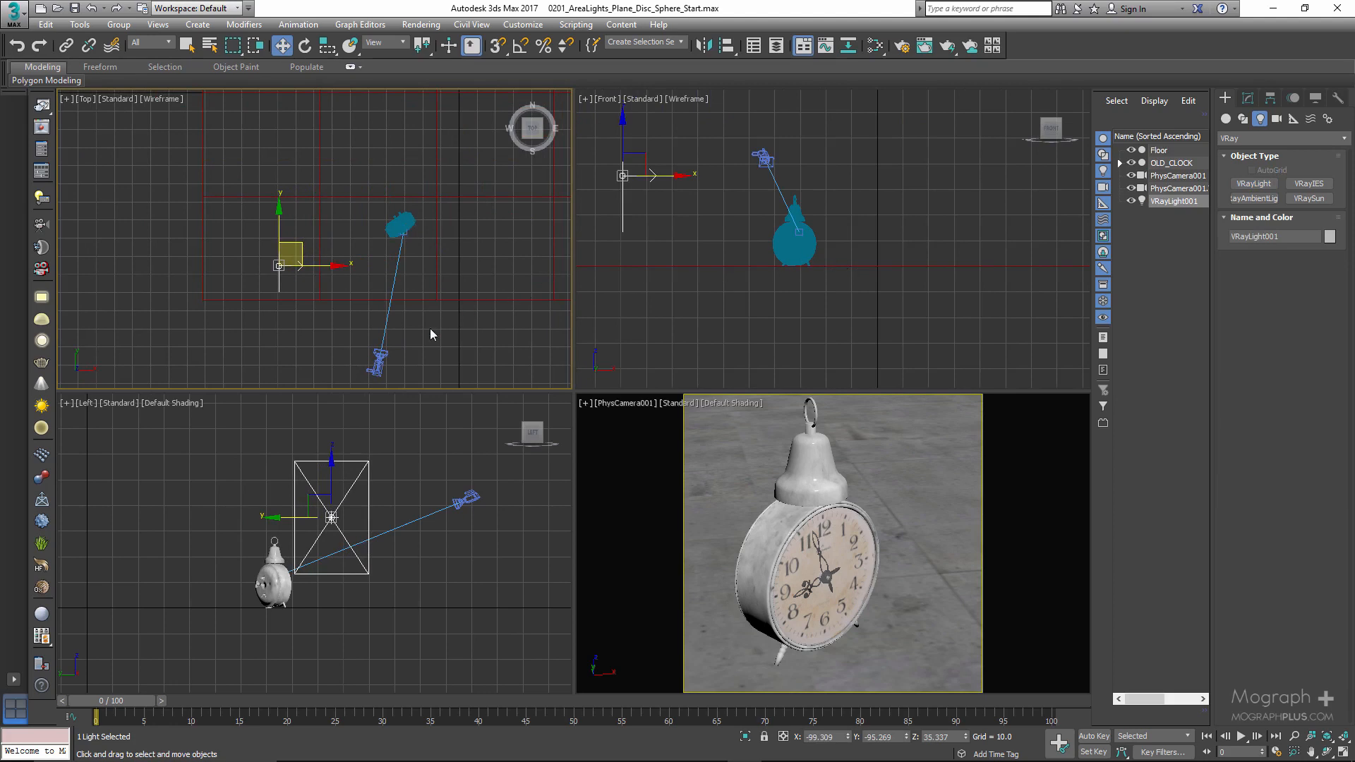
- Change the Left view to Perspective and orbit it to show the plane light, clock and camera together
{"action": "right_click", "coordinate": [373, 494]}
{"action": "key", "text": "p"}
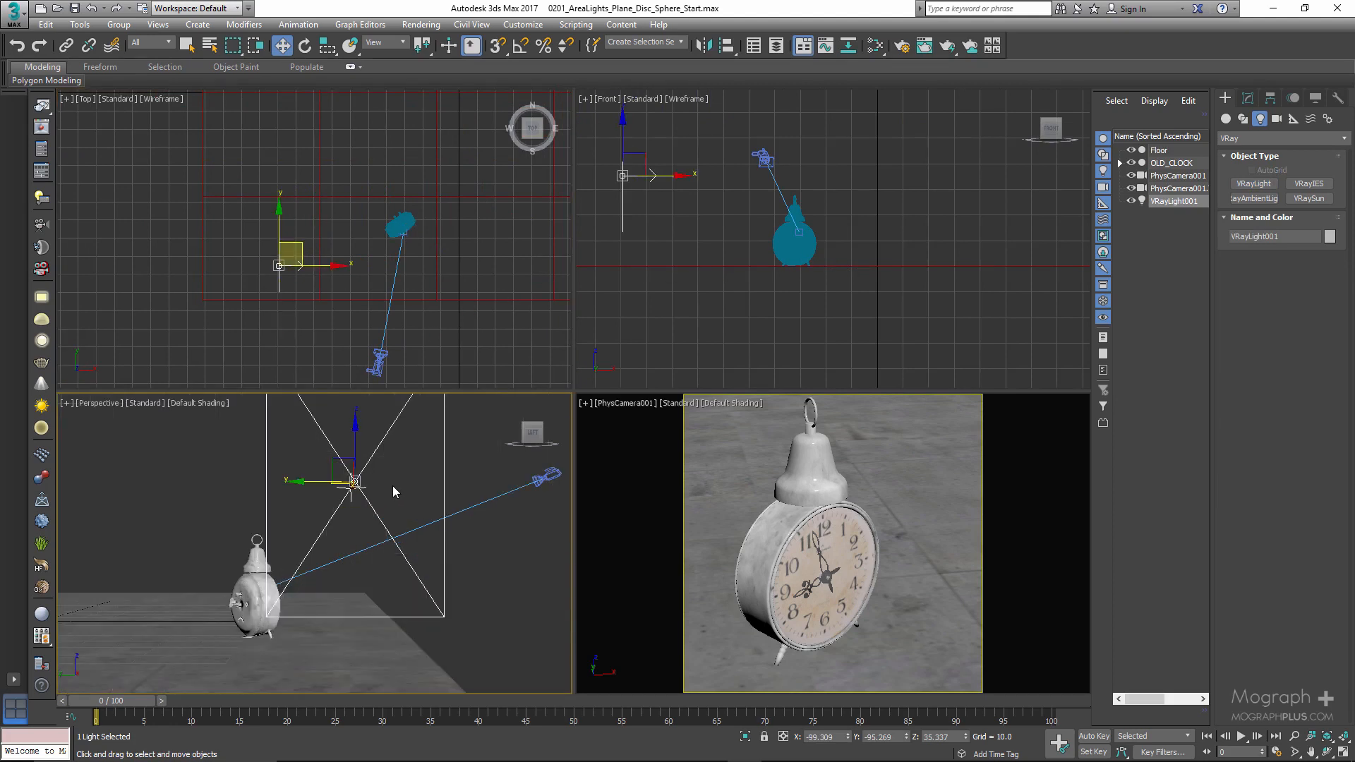
{"action": "mouse_move", "coordinate": [392, 485]}
{"action": "middle_mouse_down", "text": "alt"}
{"action": "mouse_move", "coordinate": [418, 481]}
{"action": "mouse_move", "coordinate": [320, 511]}
{"action": "mouse_move", "coordinate": [420, 517]}
{"action": "middle_mouse_up", "text": "alt"}
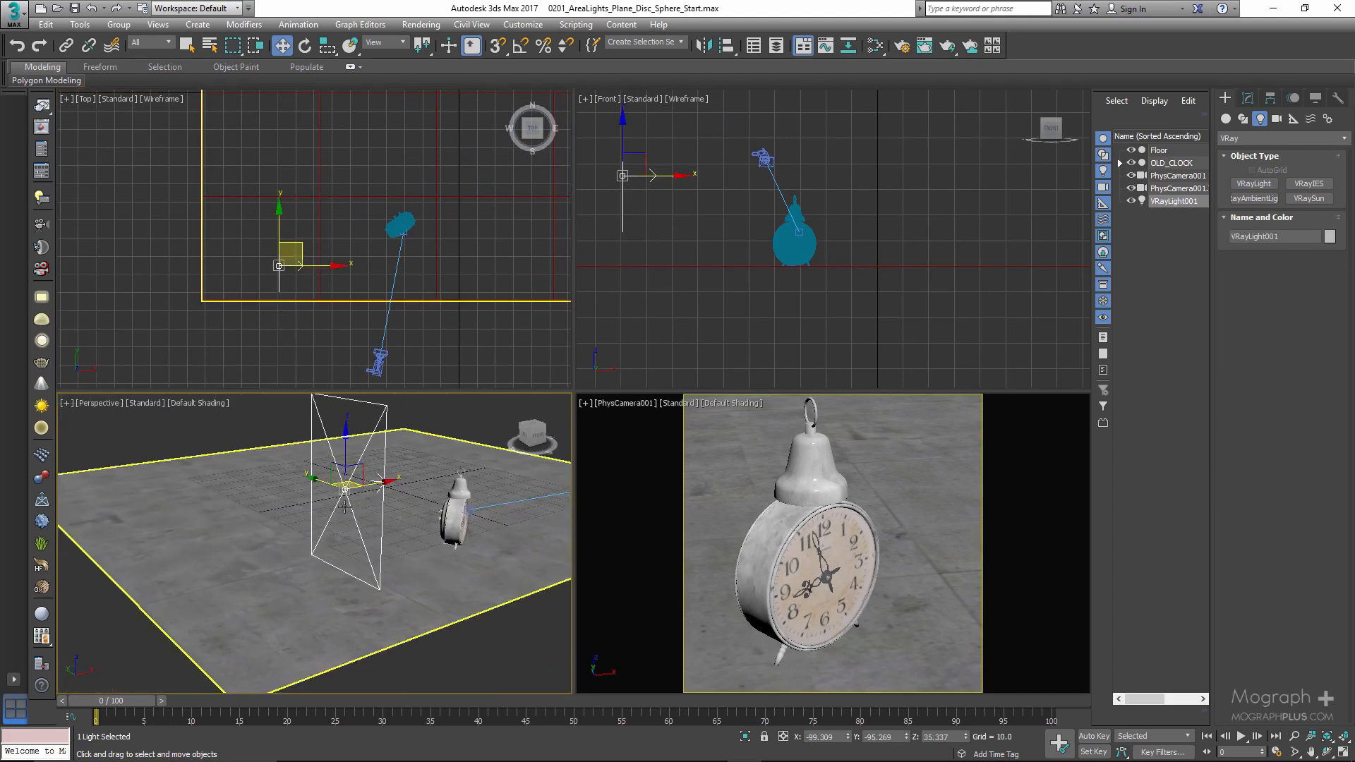
{"action": "middle_click_drag", "start_coordinate": [512, 499], "coordinate": [332, 487], "text": "alt"}
{"action": "scroll", "coordinate": [428, 494], "scroll_direction": "down", "scroll_amount": 4}
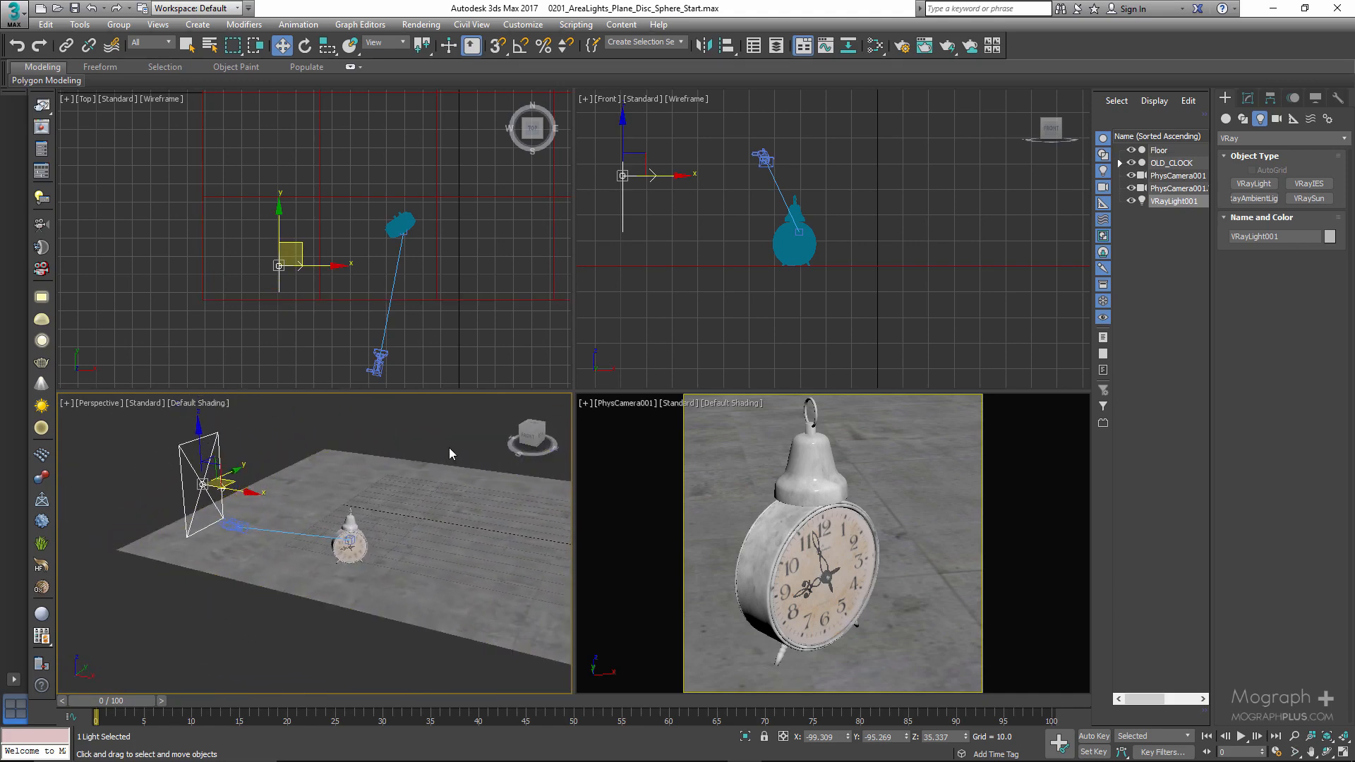
- Make the plane light targeted and move its target onto the clock in the Front and Top views
{"action": "left_click", "coordinate": [1249, 98]}
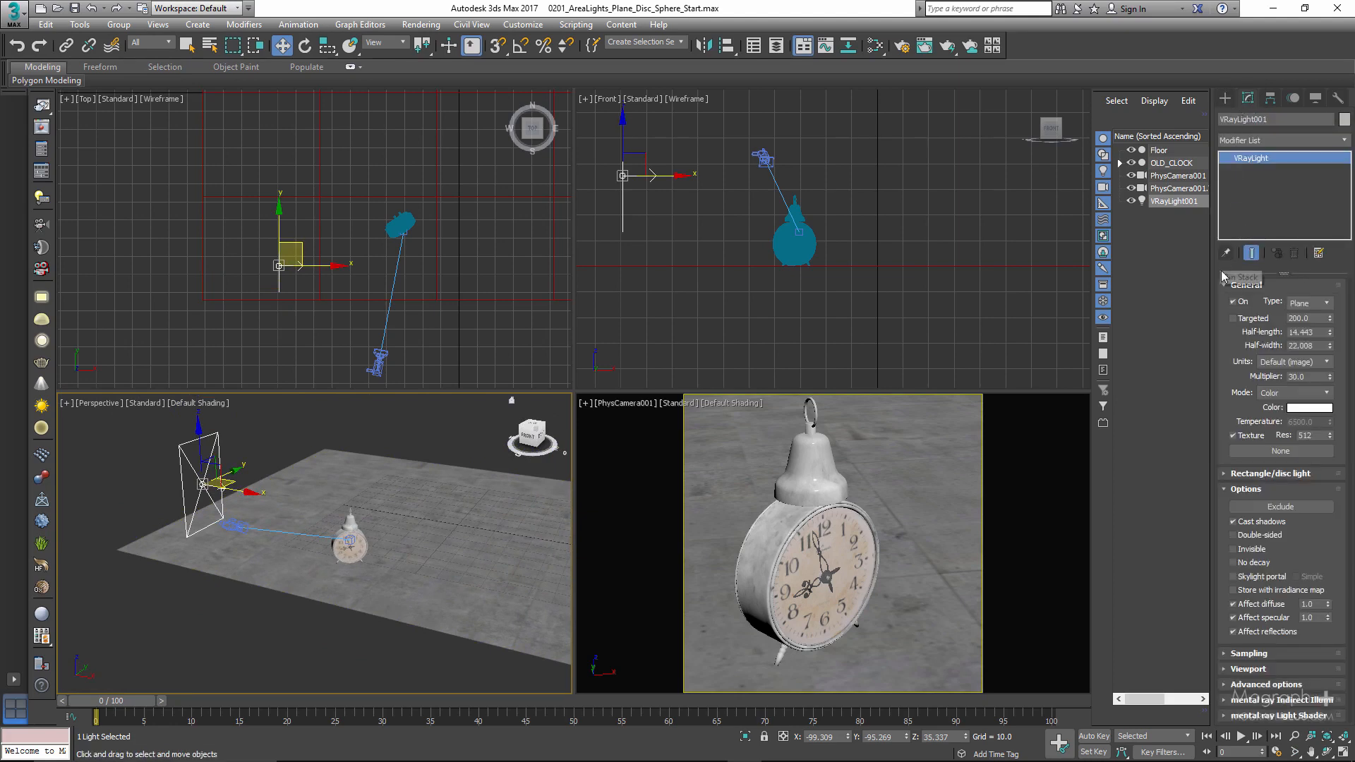
{"action": "left_click", "coordinate": [1231, 319]}
{"action": "scroll", "coordinate": [816, 289], "scroll_direction": "down", "scroll_amount": 3}
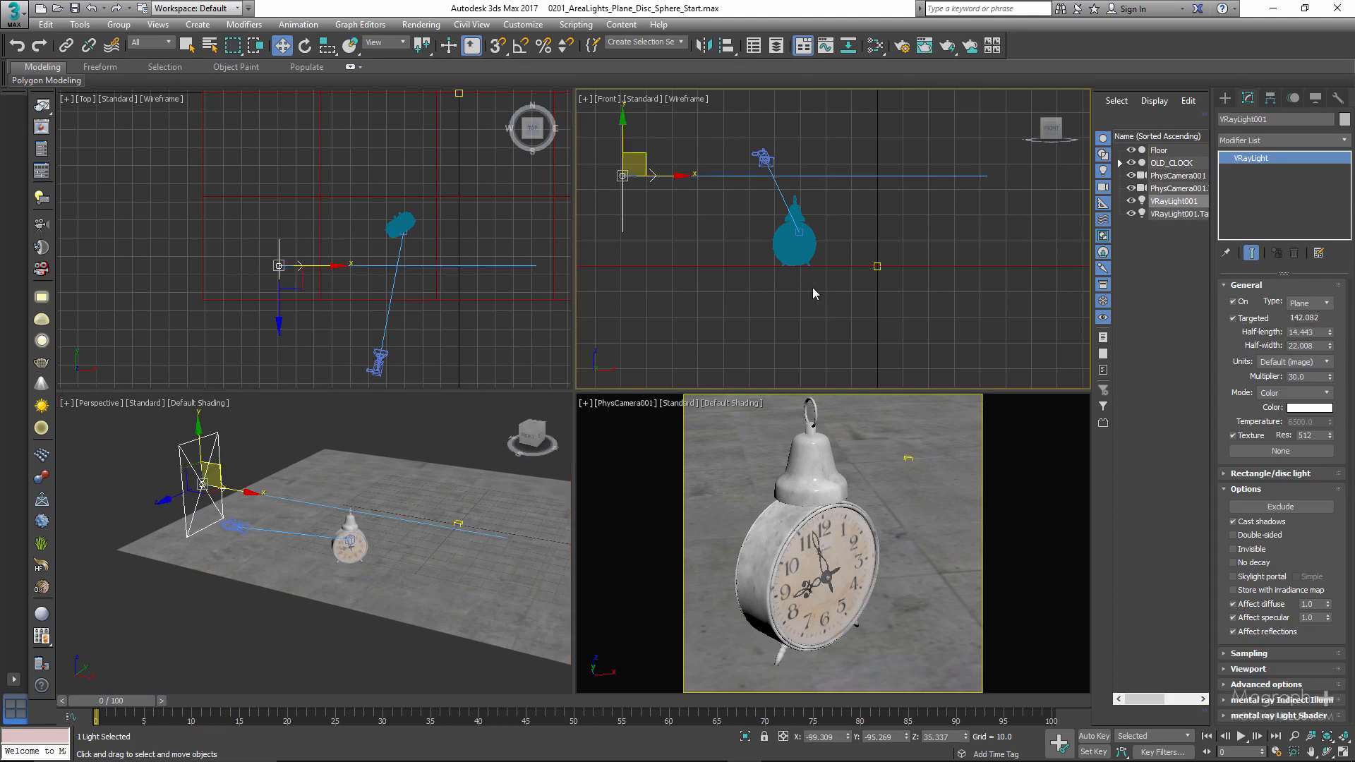
{"action": "left_click", "coordinate": [1176, 214]}
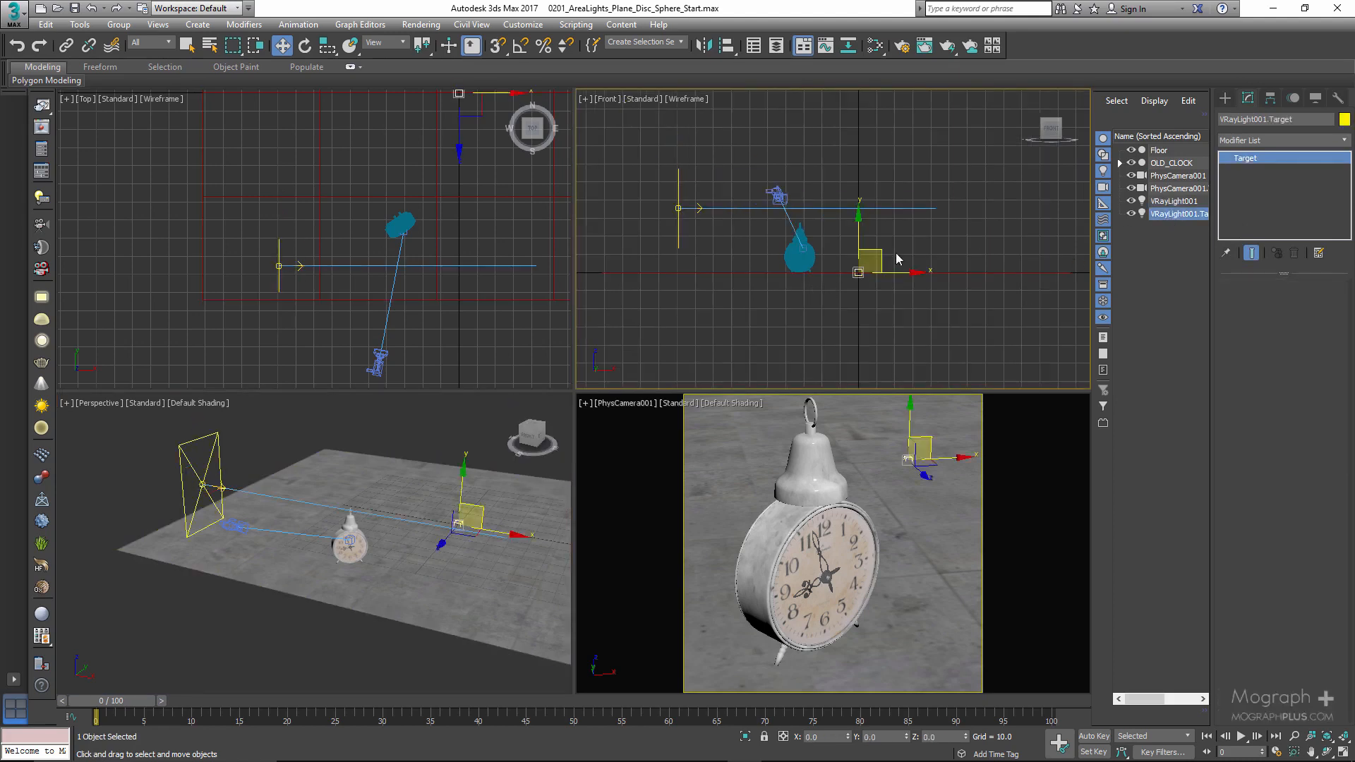
{"action": "left_click_drag", "start_coordinate": [886, 253], "coordinate": [821, 246]}
{"action": "right_click", "coordinate": [330, 266]}
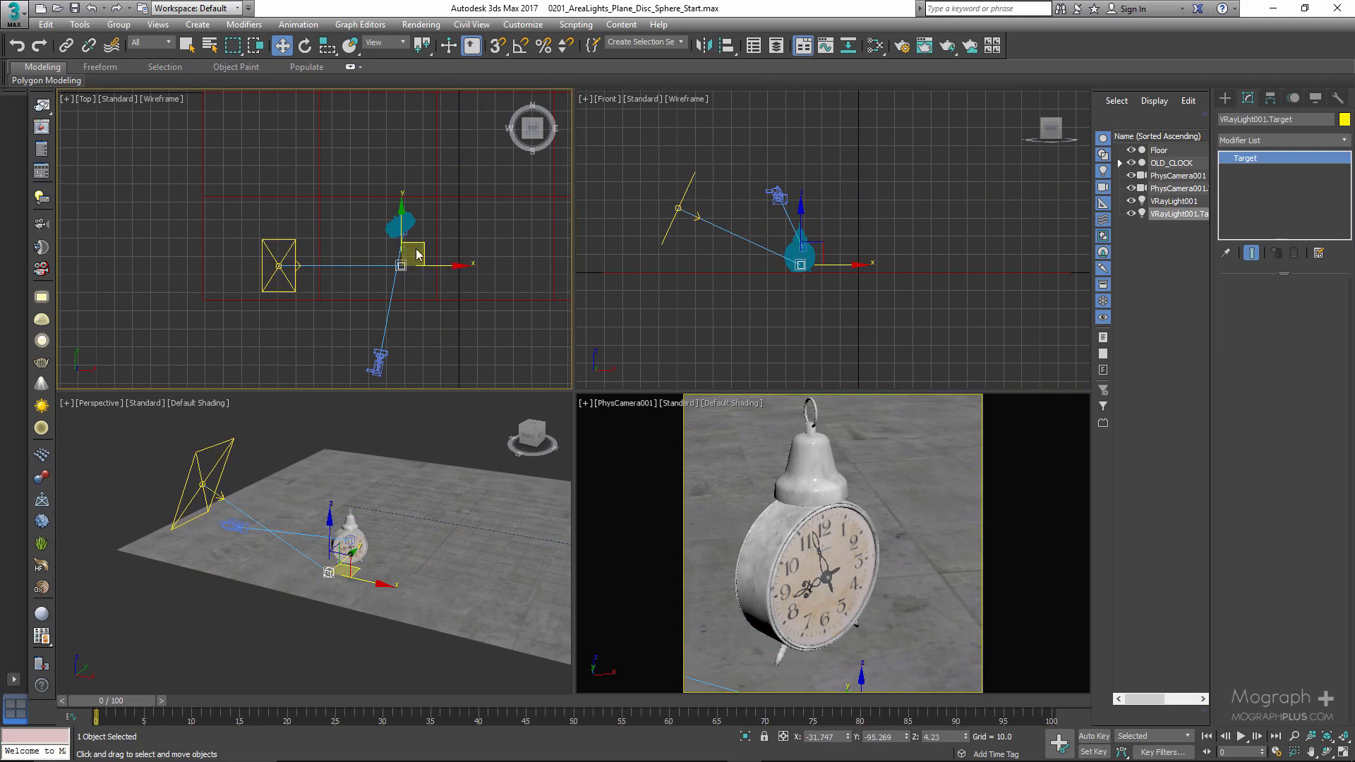
{"action": "left_click_drag", "start_coordinate": [418, 248], "coordinate": [416, 212]}
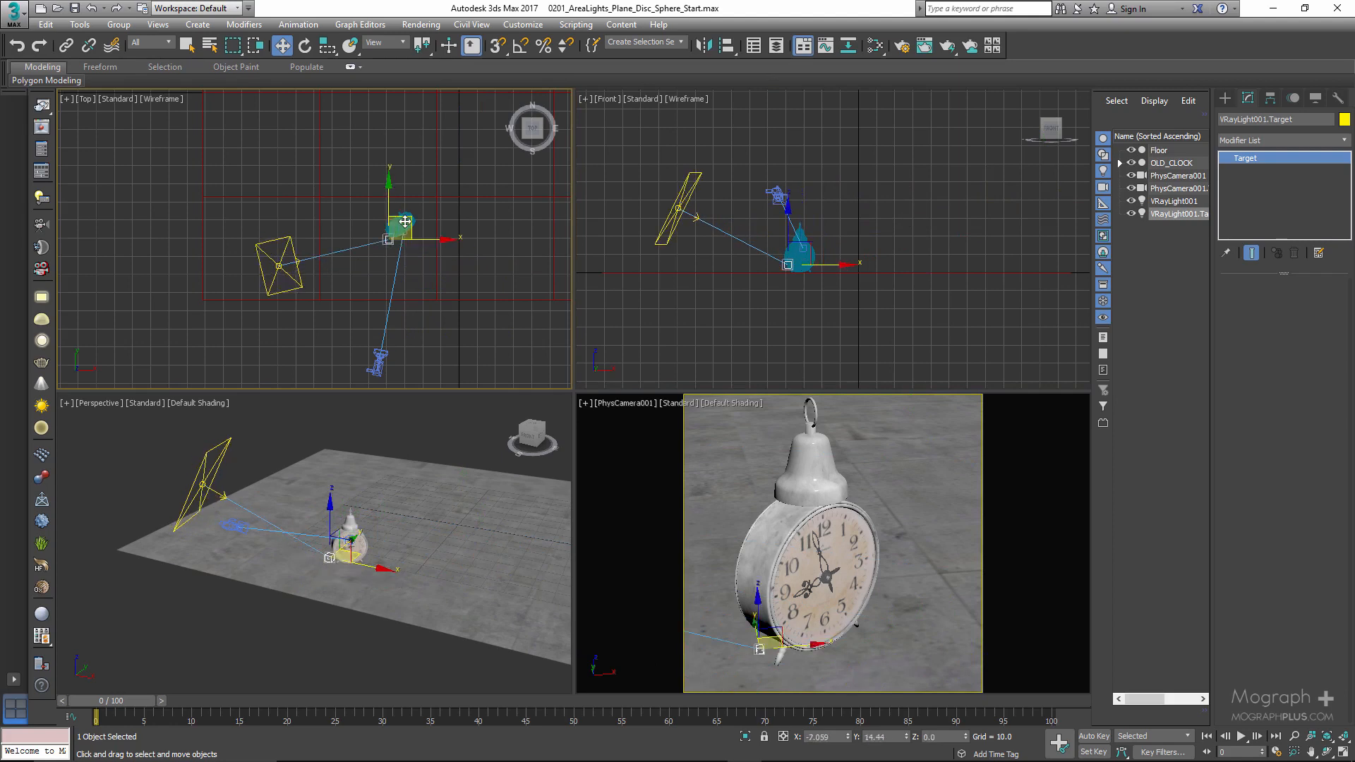
- Move the plane light closer to the clock and set its X position to -81
{"action": "left_click", "coordinate": [279, 237]}
{"action": "left_click_drag", "start_coordinate": [304, 250], "coordinate": [321, 255]}
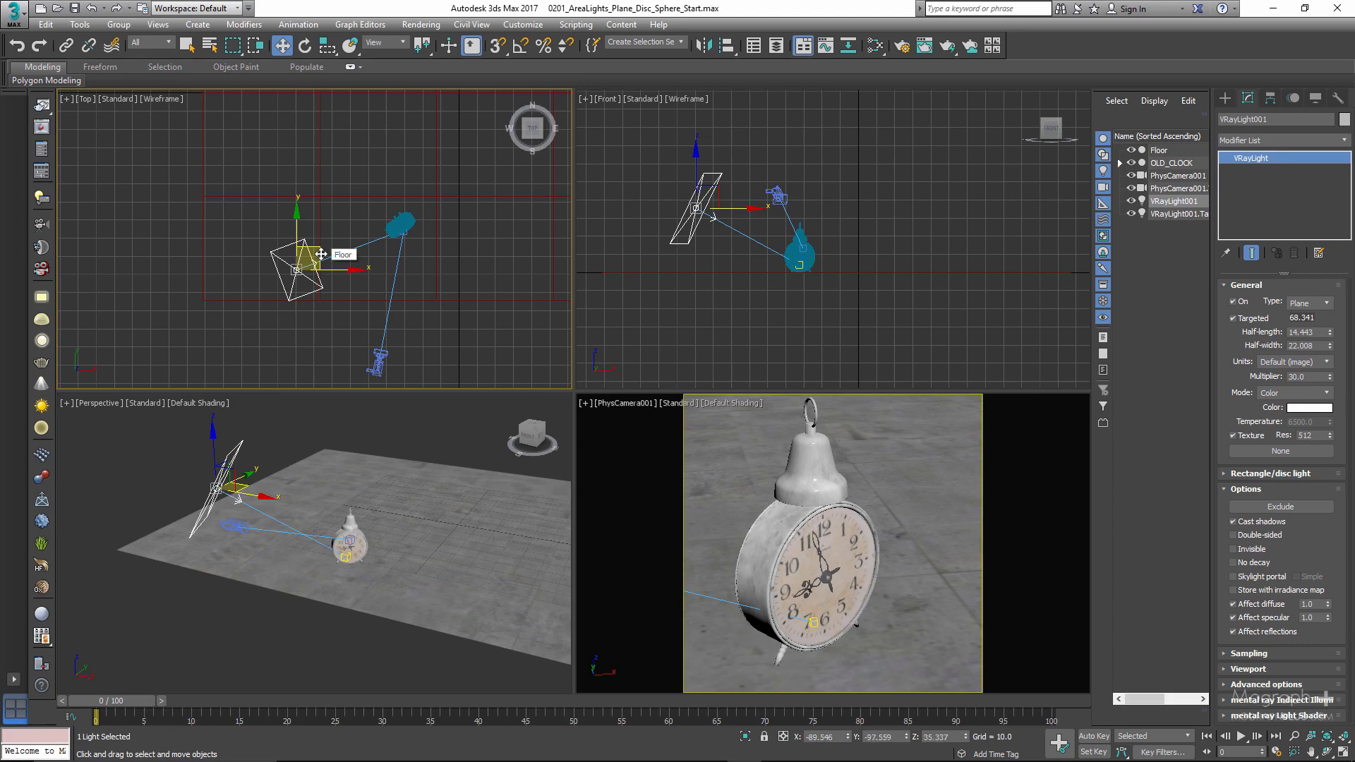
{"action": "left_click", "coordinate": [836, 737]}
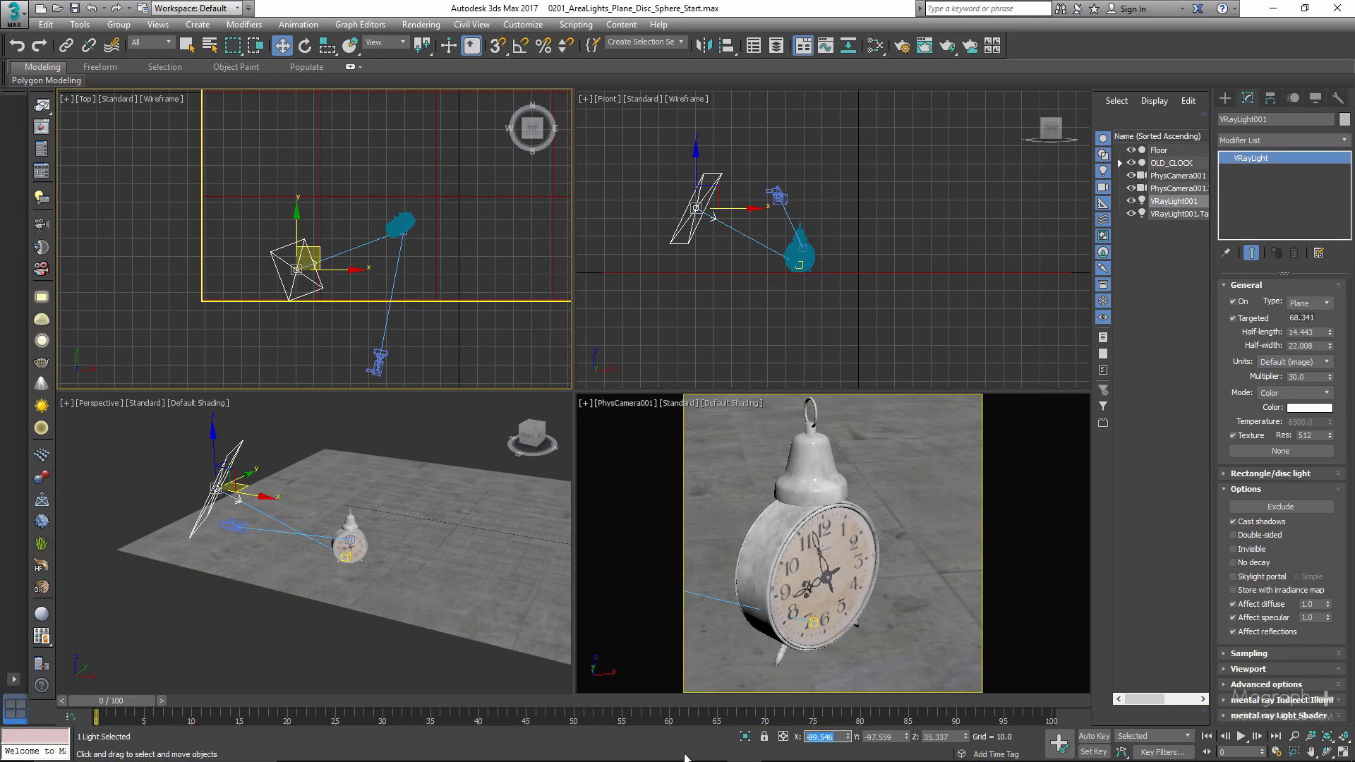
{"action": "type", "text": "-81"}
{"action": "key", "text": "Return"}
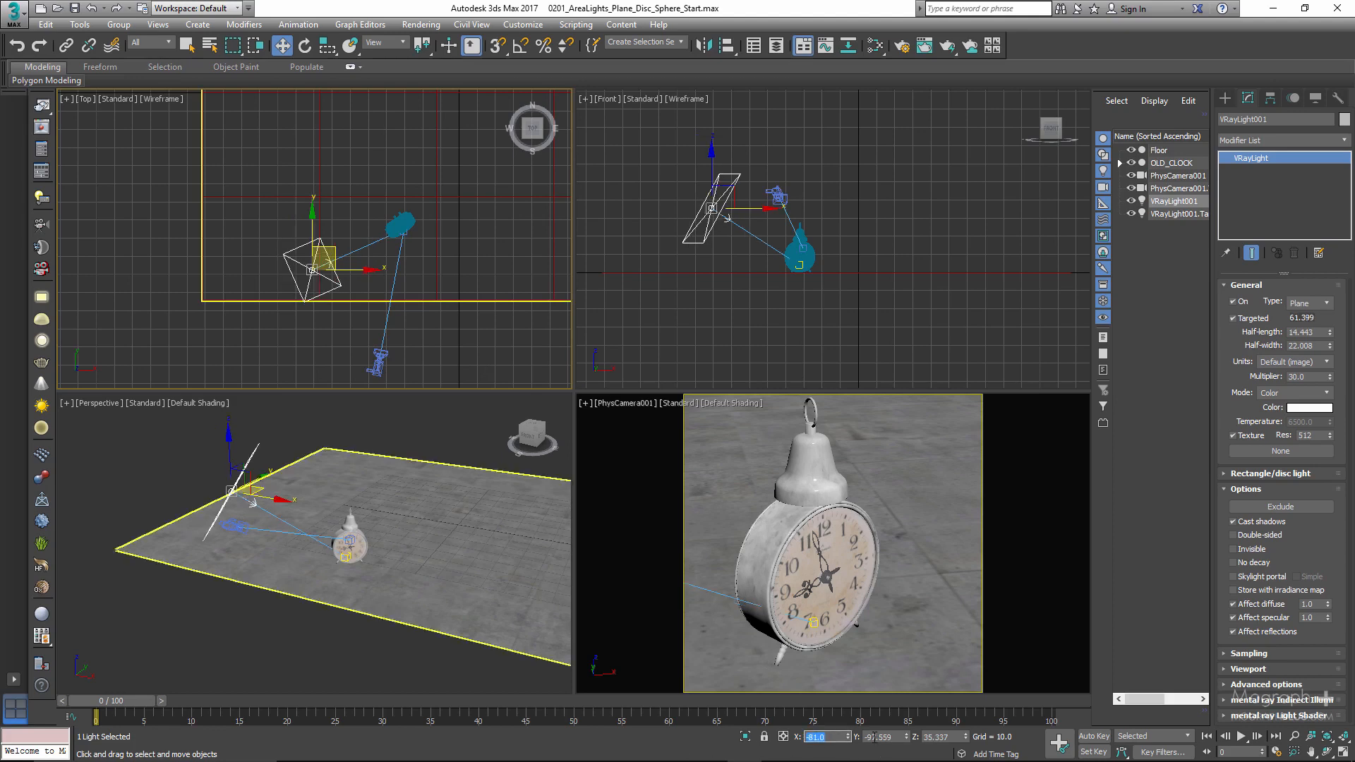
- Set the plane light's Z position to 36 and its Y position to -100
{"action": "left_click", "coordinate": [871, 737]}
{"action": "left_click", "coordinate": [925, 737]}
{"action": "type", "text": "35"}
{"action": "key", "text": "Return"}
{"action": "left_click", "coordinate": [868, 737]}
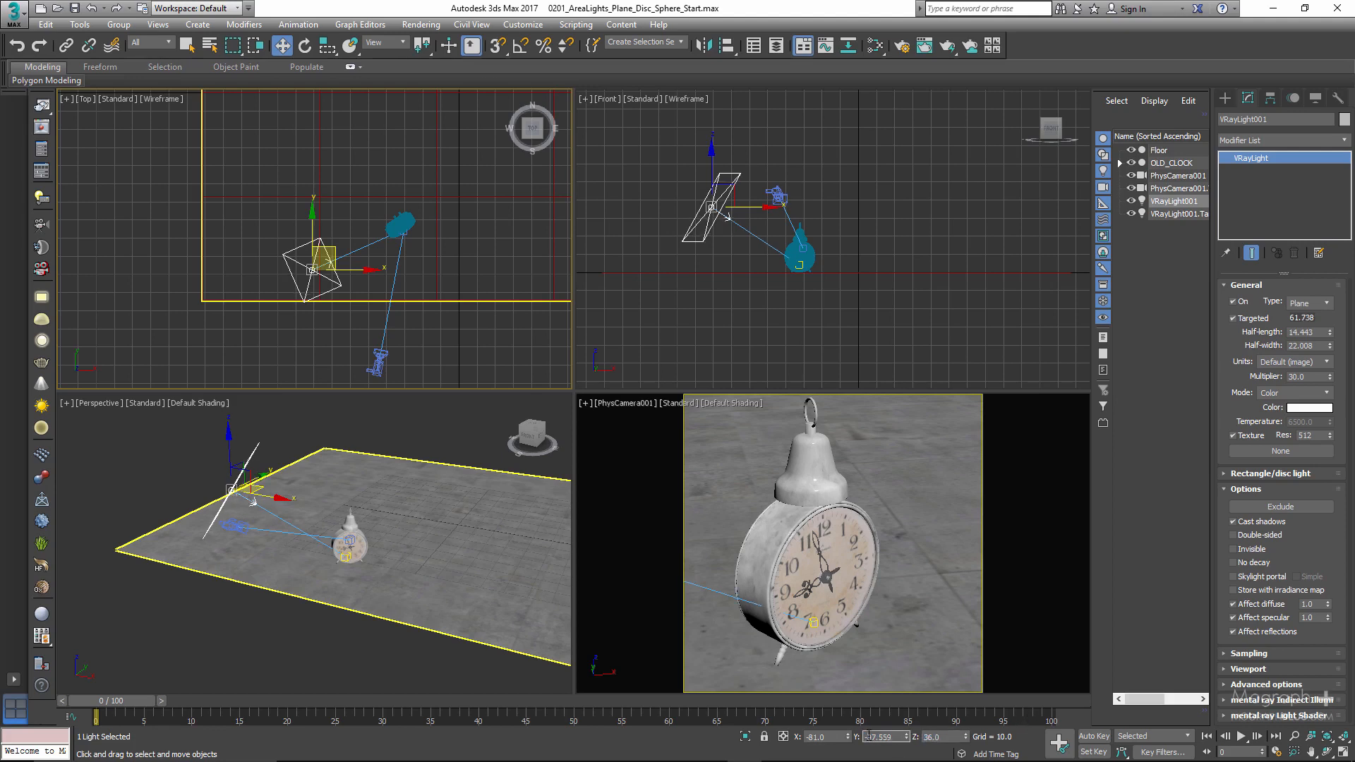
{"action": "key", "text": "Return"}
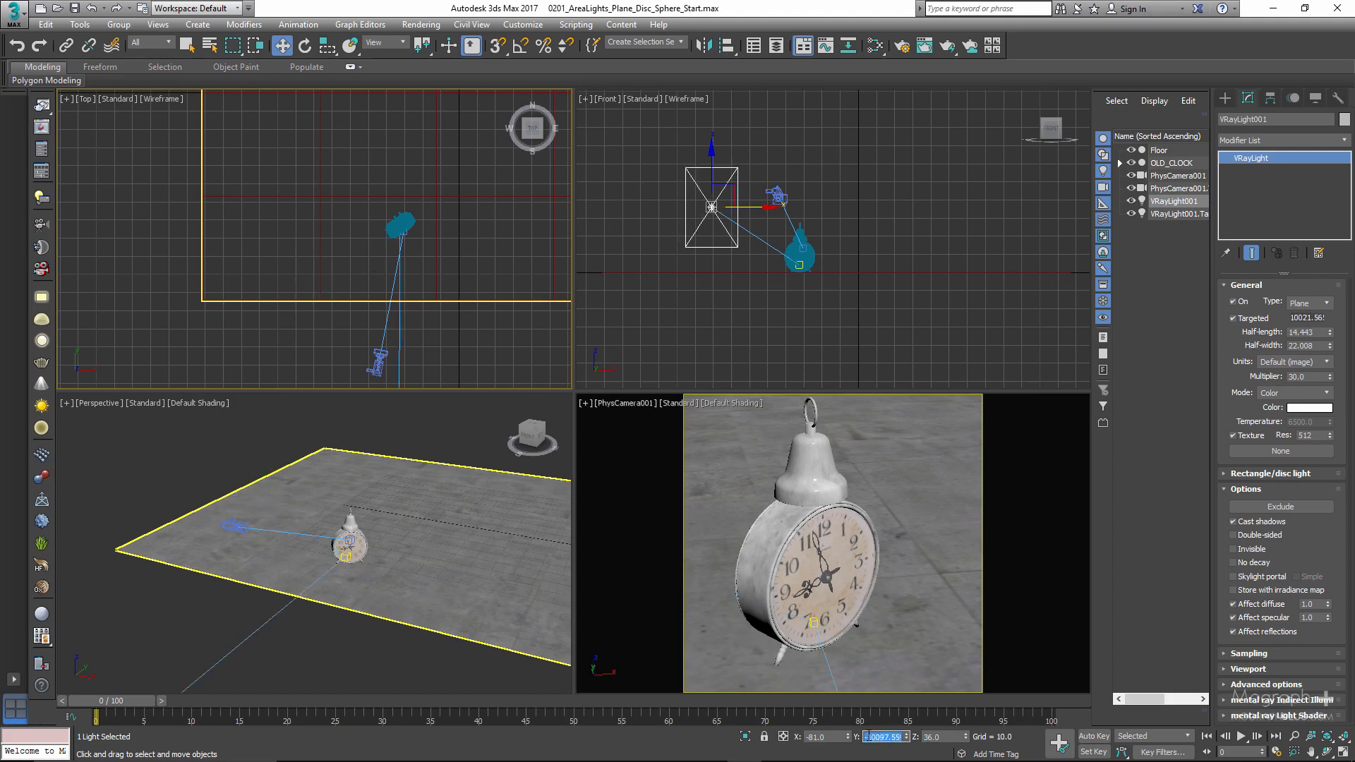
{"action": "type", "text": "-100"}
{"action": "key", "text": "Return"}
- Open the render setup, make the PhysCamera001 view the one to render, and set the target to ActiveShade Mode
{"action": "key", "text": "F10"}
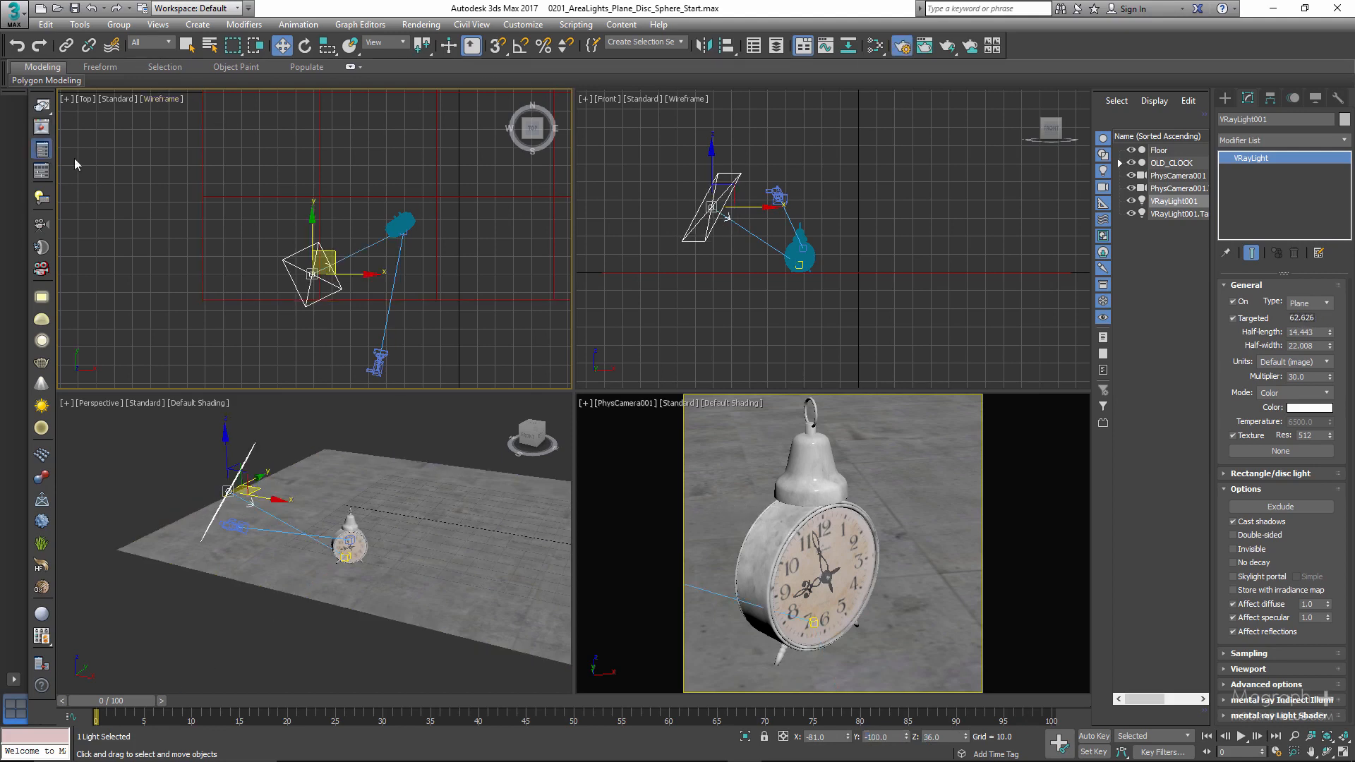
{"action": "right_click", "coordinate": [800, 471]}
{"action": "left_click", "coordinate": [743, 178]}
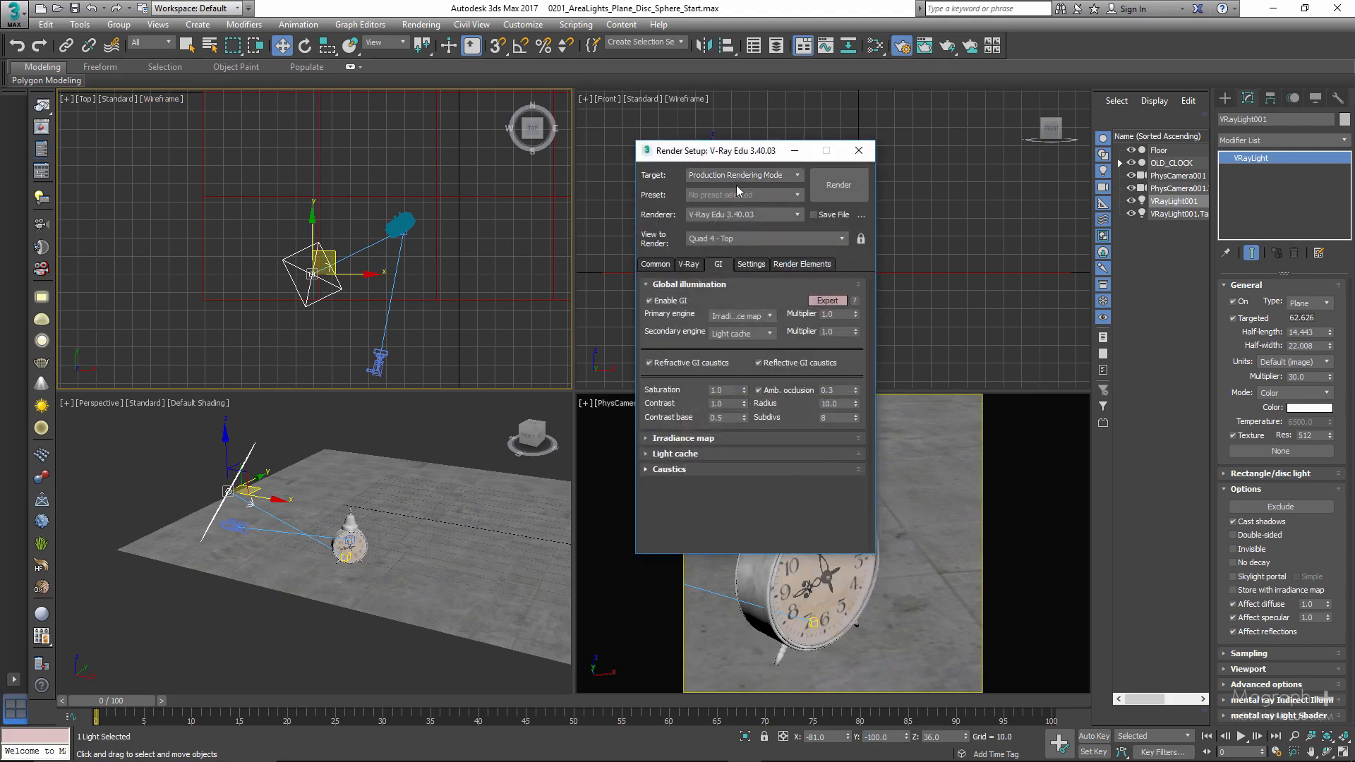
{"action": "left_click", "coordinate": [743, 178]}
{"action": "left_click", "coordinate": [738, 215]}
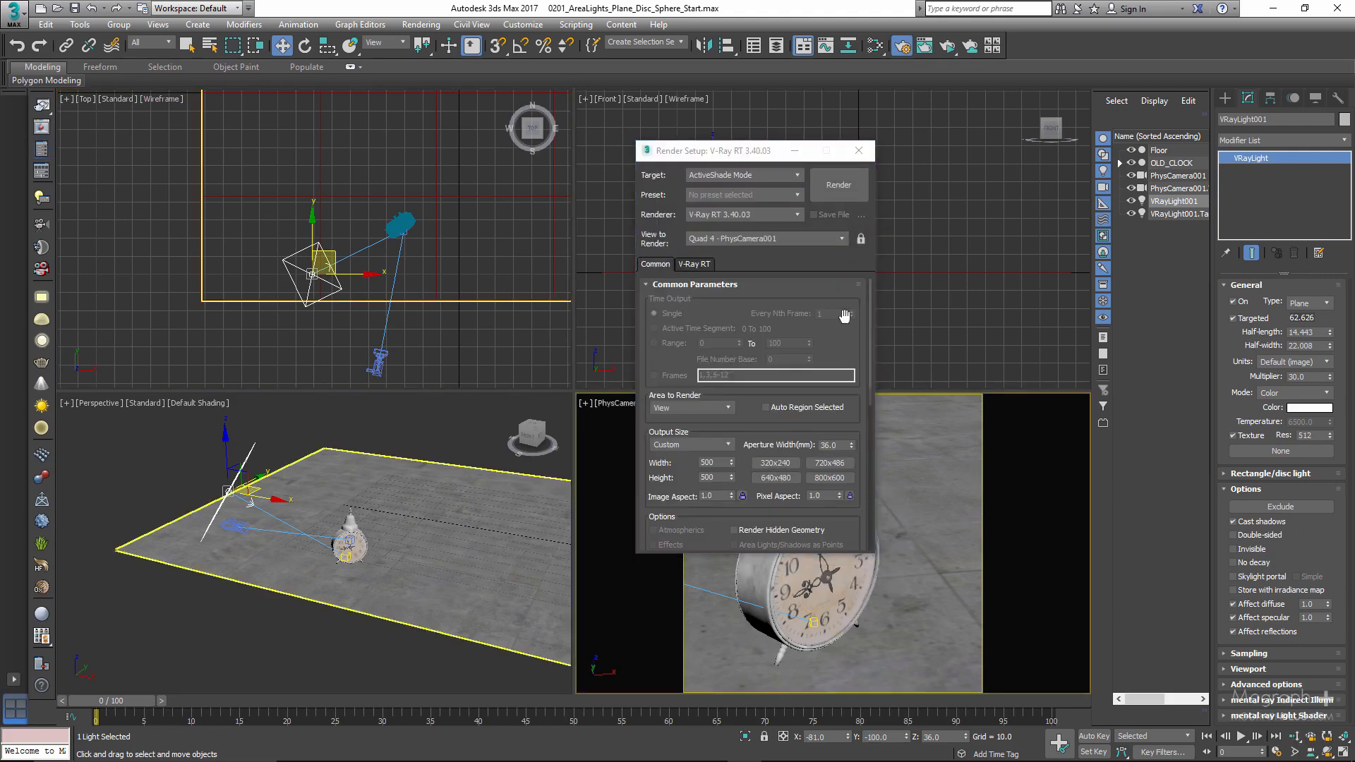
{"action": "left_click_drag", "start_coordinate": [748, 158], "coordinate": [494, 150]}
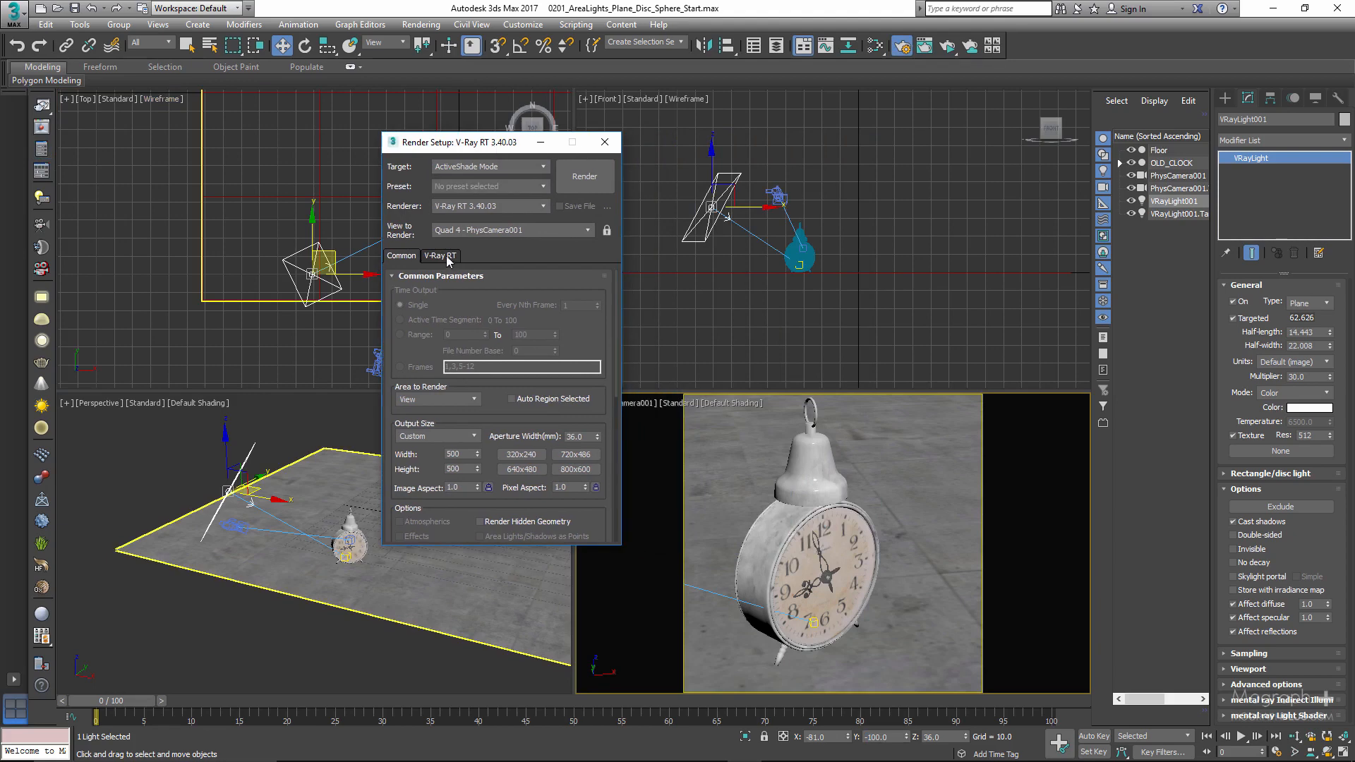
- Show the V-Ray RT settings, run an ActiveShade test render of the clock beside the settings, and stop it
{"action": "left_click", "coordinate": [446, 257]}
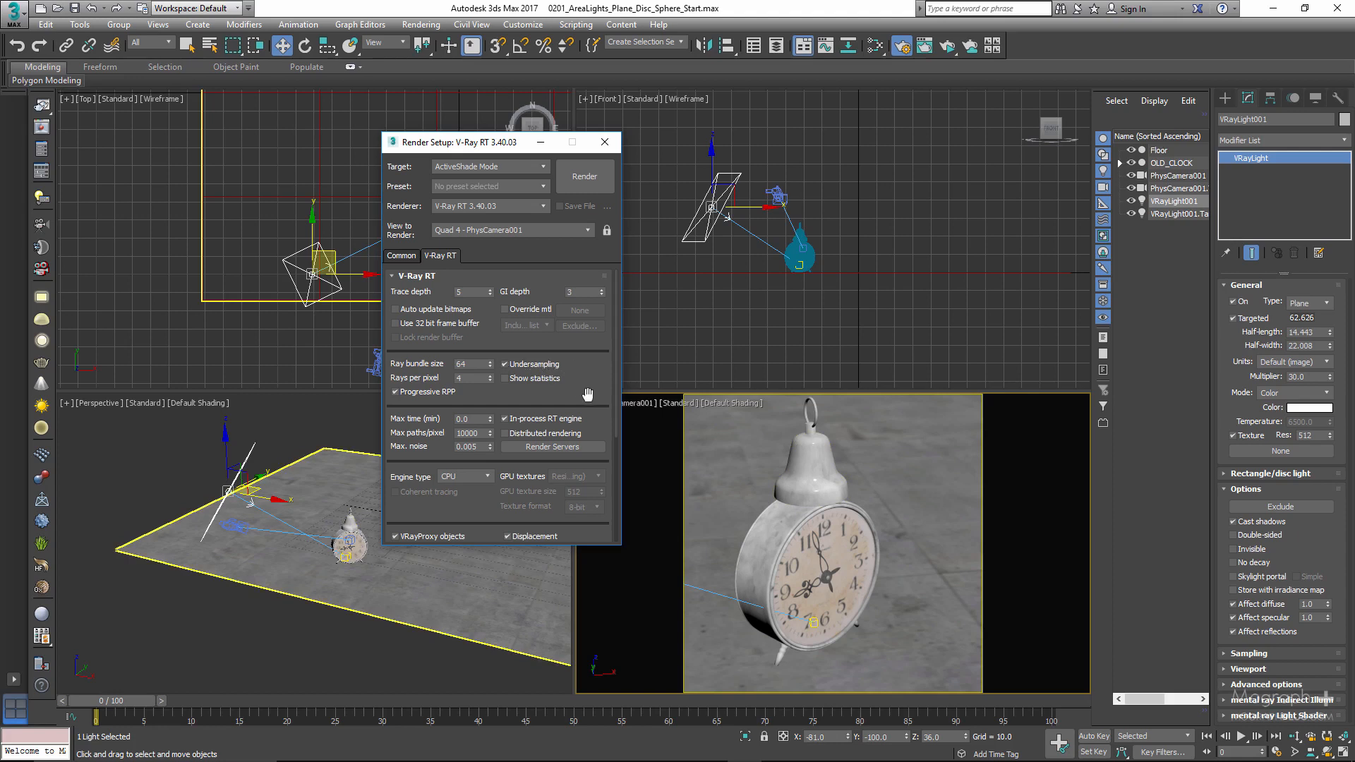
{"action": "left_click_drag", "start_coordinate": [514, 146], "coordinate": [519, 128]}
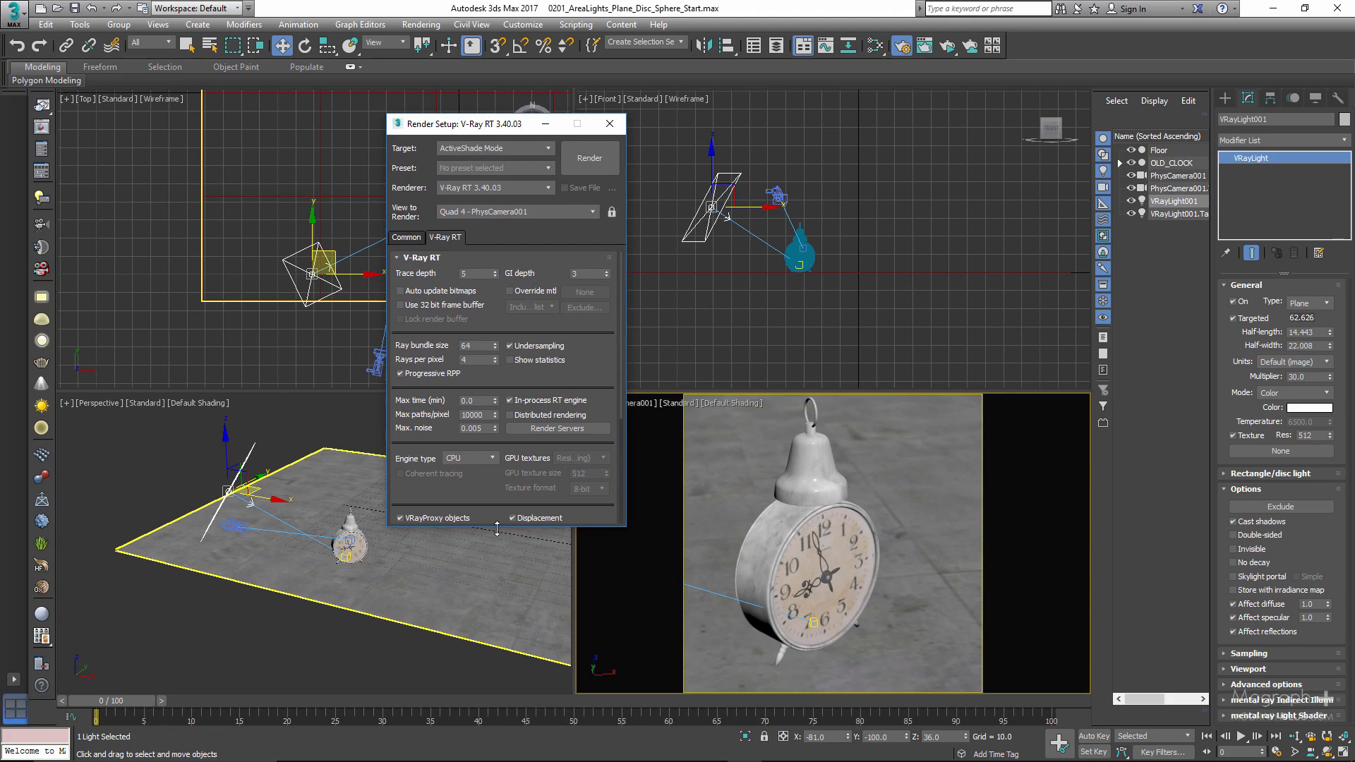
{"action": "left_click_drag", "start_coordinate": [497, 529], "coordinate": [497, 621]}
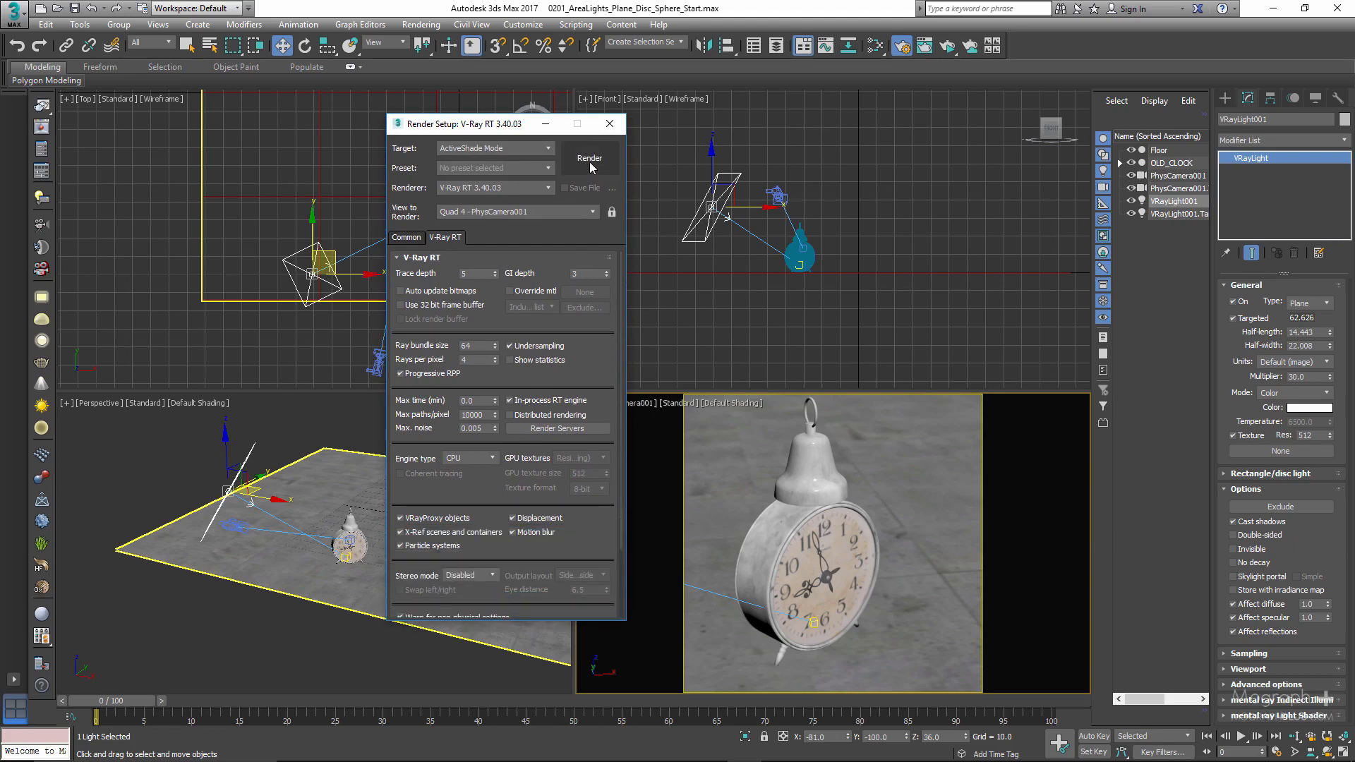
{"action": "left_click", "coordinate": [591, 159]}
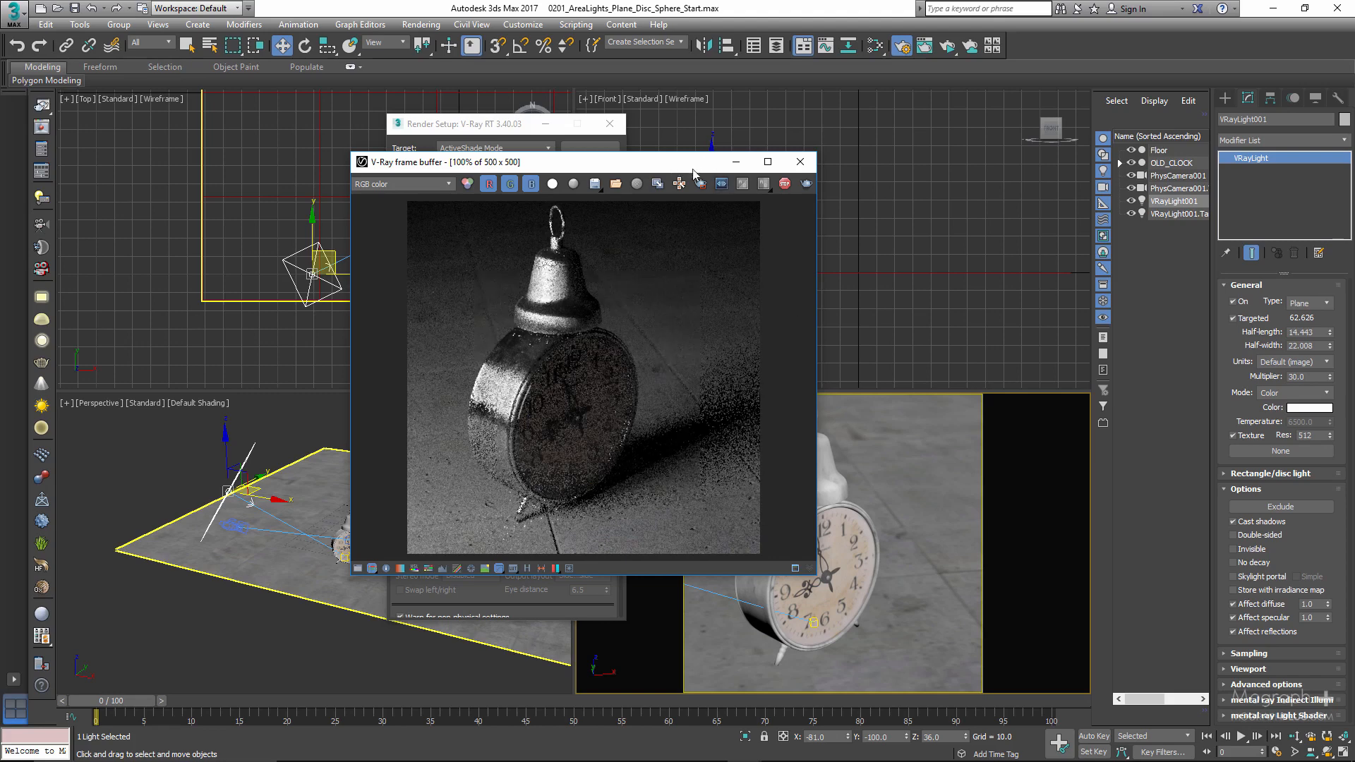
{"action": "left_click_drag", "start_coordinate": [679, 162], "coordinate": [907, 168]}
{"action": "left_click_drag", "start_coordinate": [512, 124], "coordinate": [440, 124]}
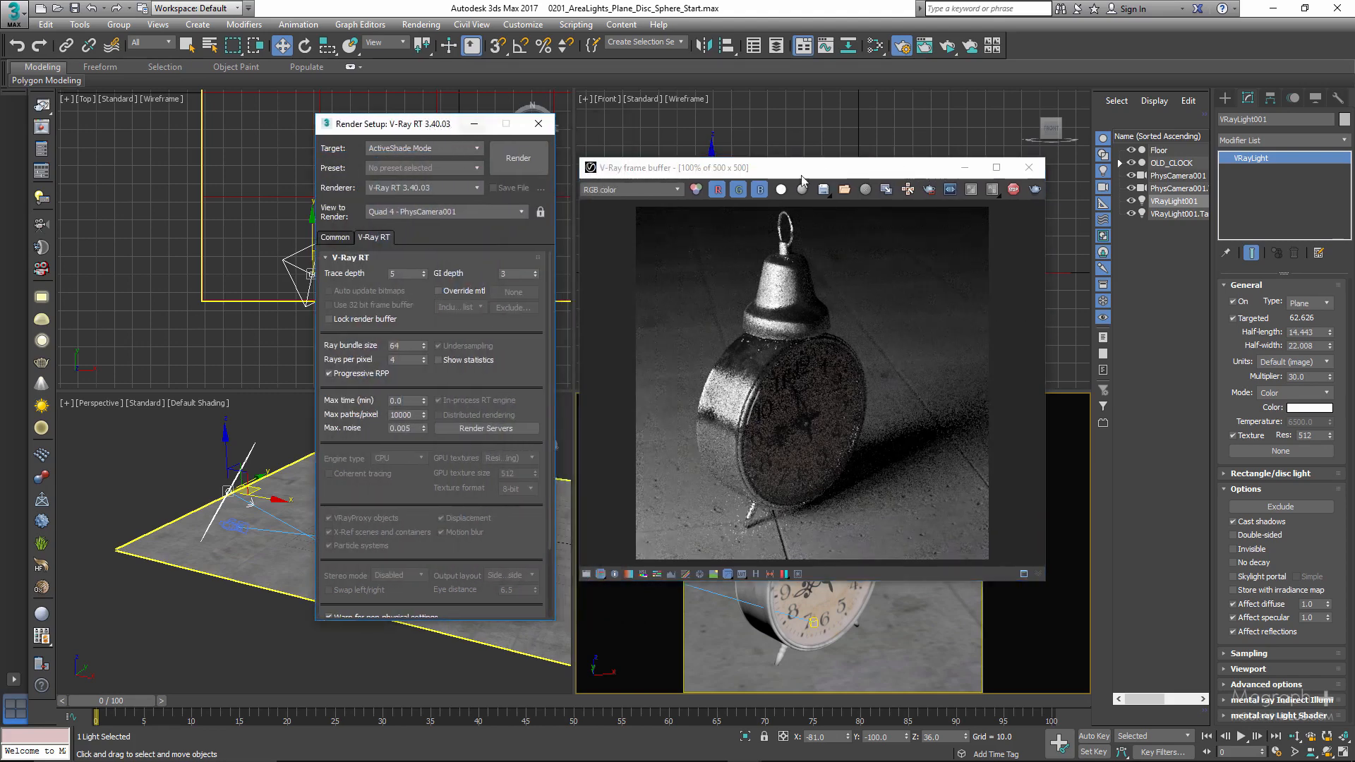
{"action": "left_click", "coordinate": [1013, 189]}
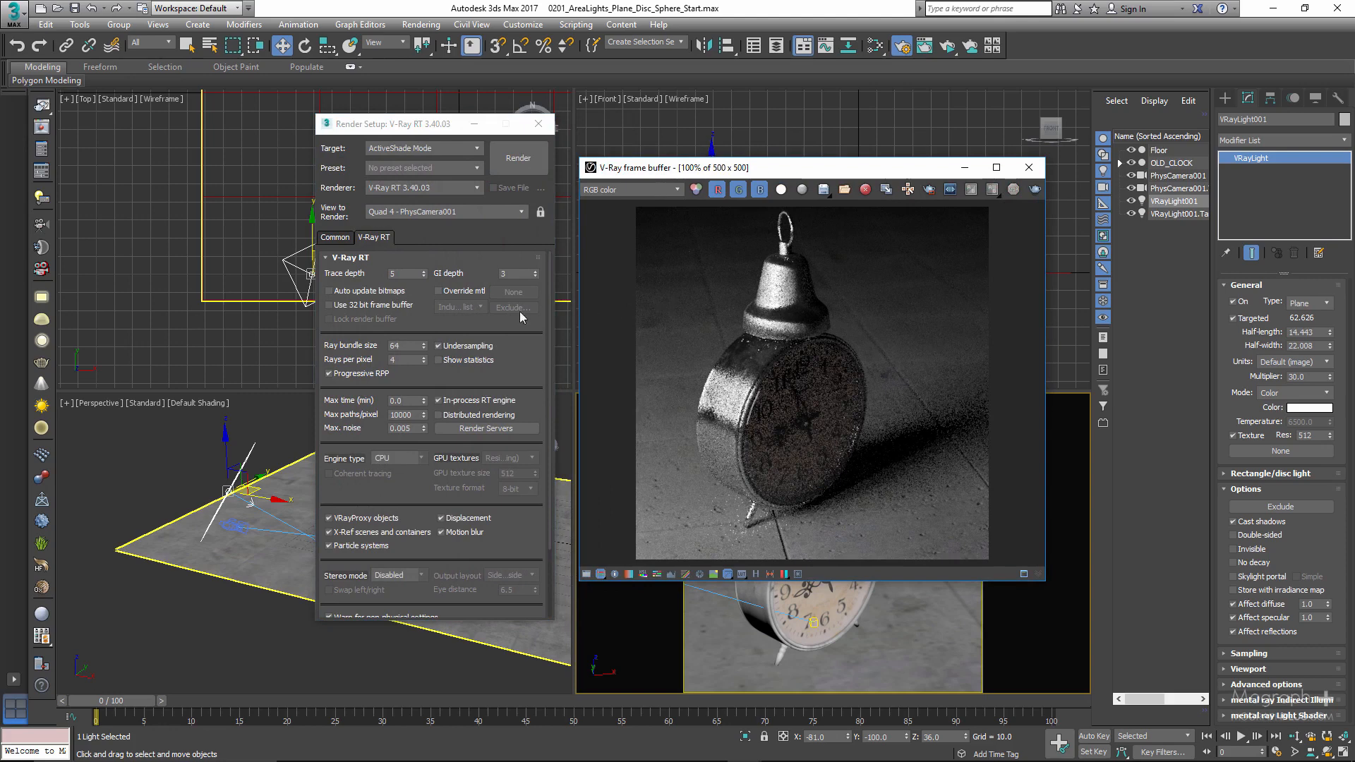
- Enable the override material in the V-Ray RT settings and assign a VRayMtl to it
{"action": "left_click_drag", "start_coordinate": [447, 129], "coordinate": [433, 117]}
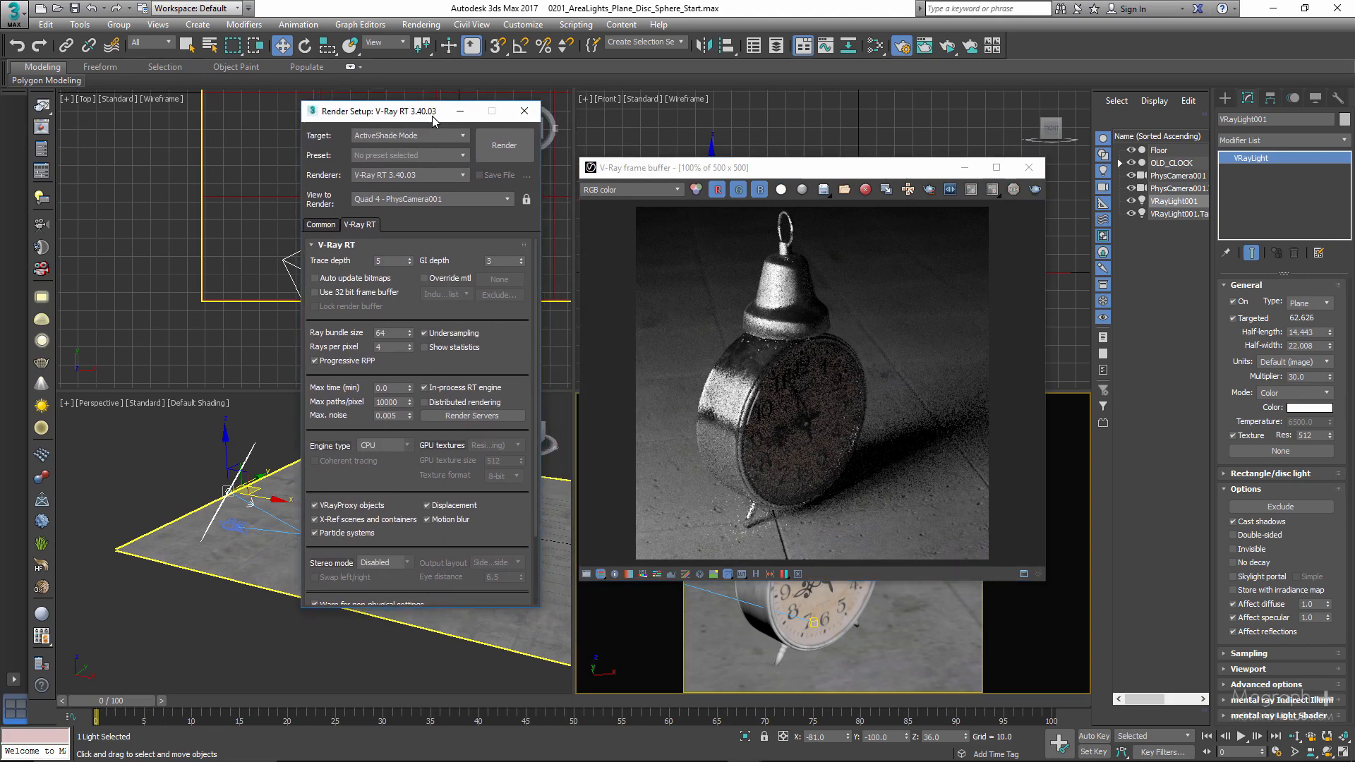
{"action": "left_click", "coordinate": [427, 279]}
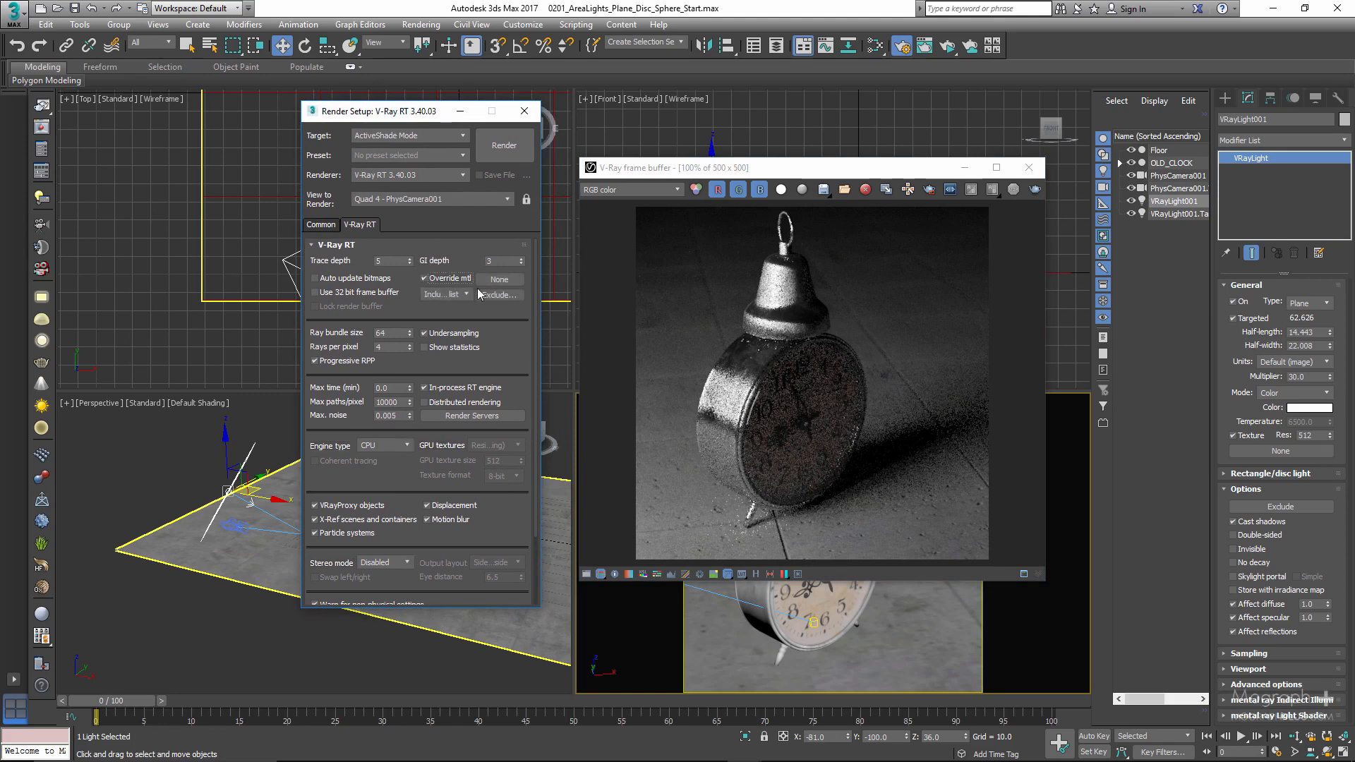
{"action": "left_click", "coordinate": [499, 279]}
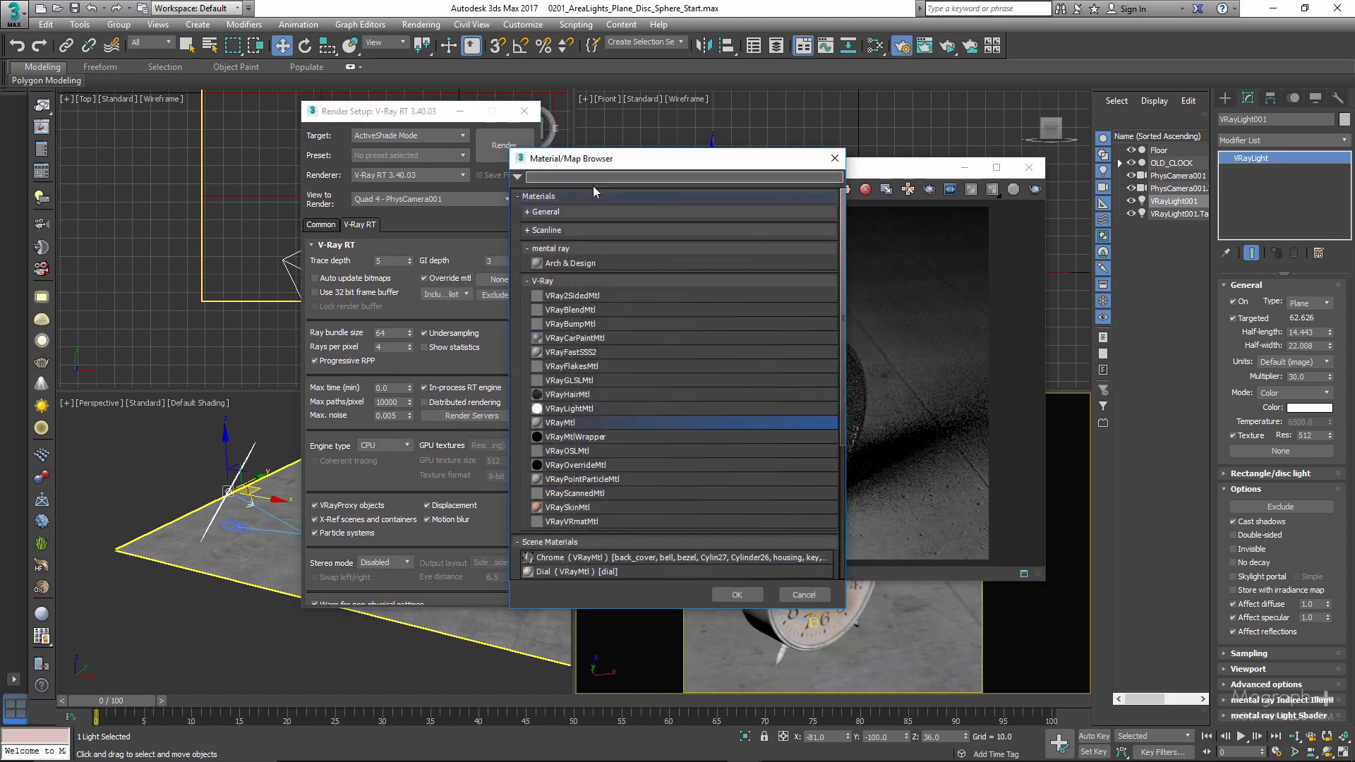
{"action": "left_click_drag", "start_coordinate": [601, 160], "coordinate": [581, 116]}
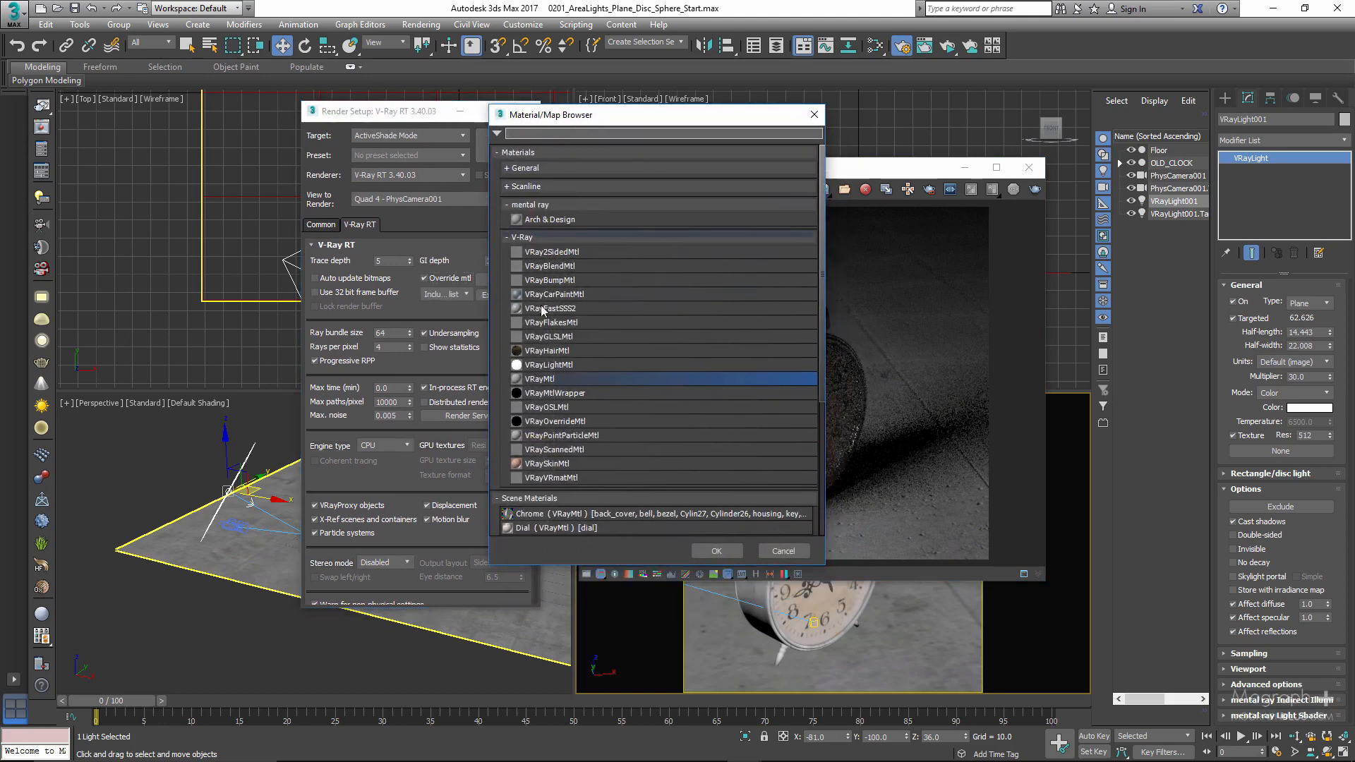
{"action": "double_click", "coordinate": [546, 380]}
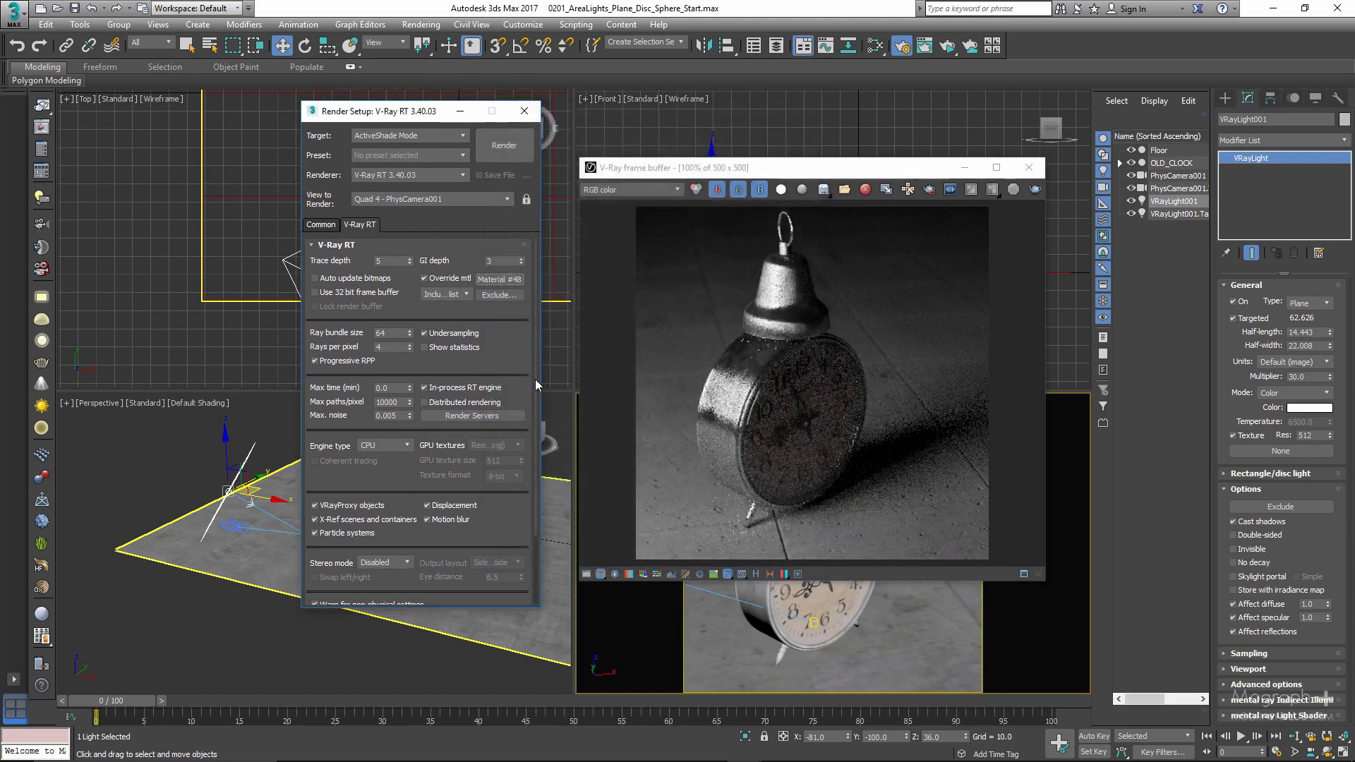
- Copy the override material, switch the target to Production Rendering Mode, and paste it as an instance into the enabled override in Global switches
{"action": "right_click", "coordinate": [494, 285]}
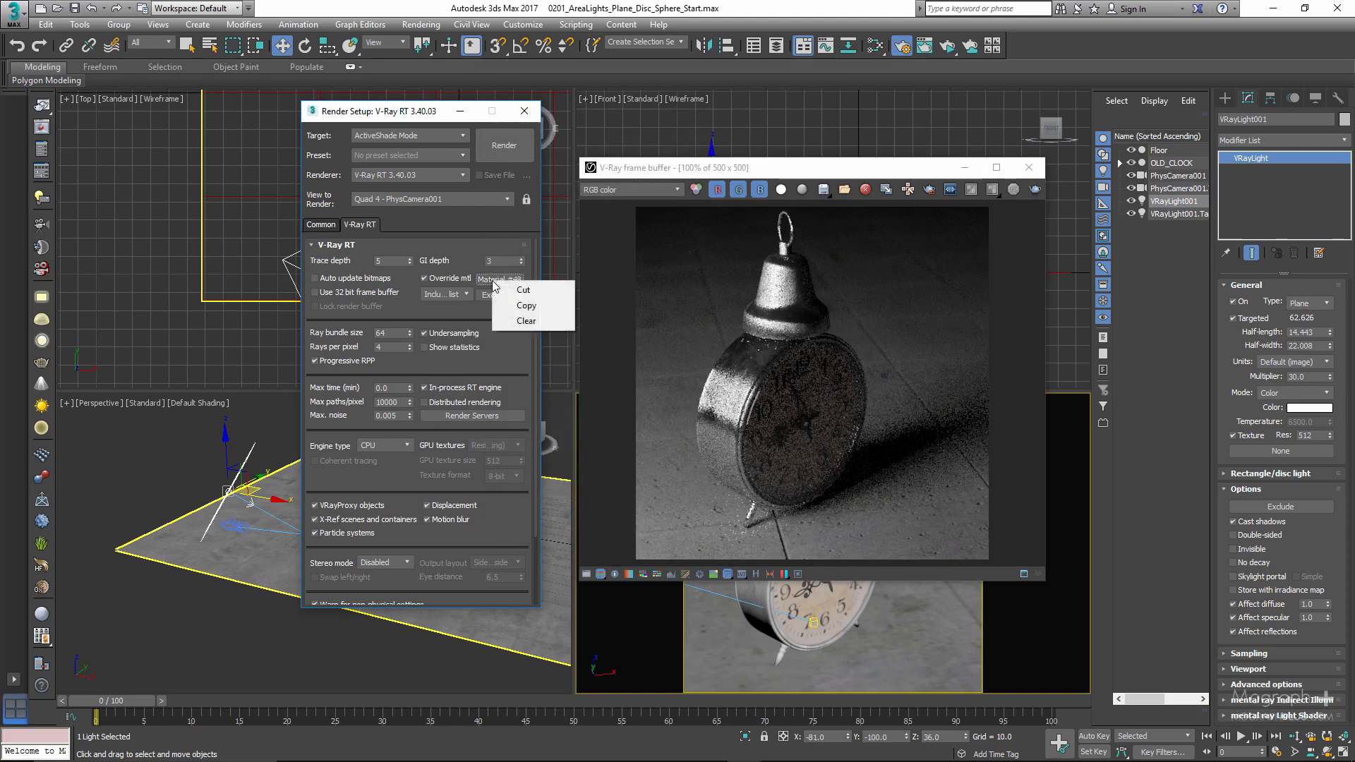
{"action": "left_click", "coordinate": [511, 302]}
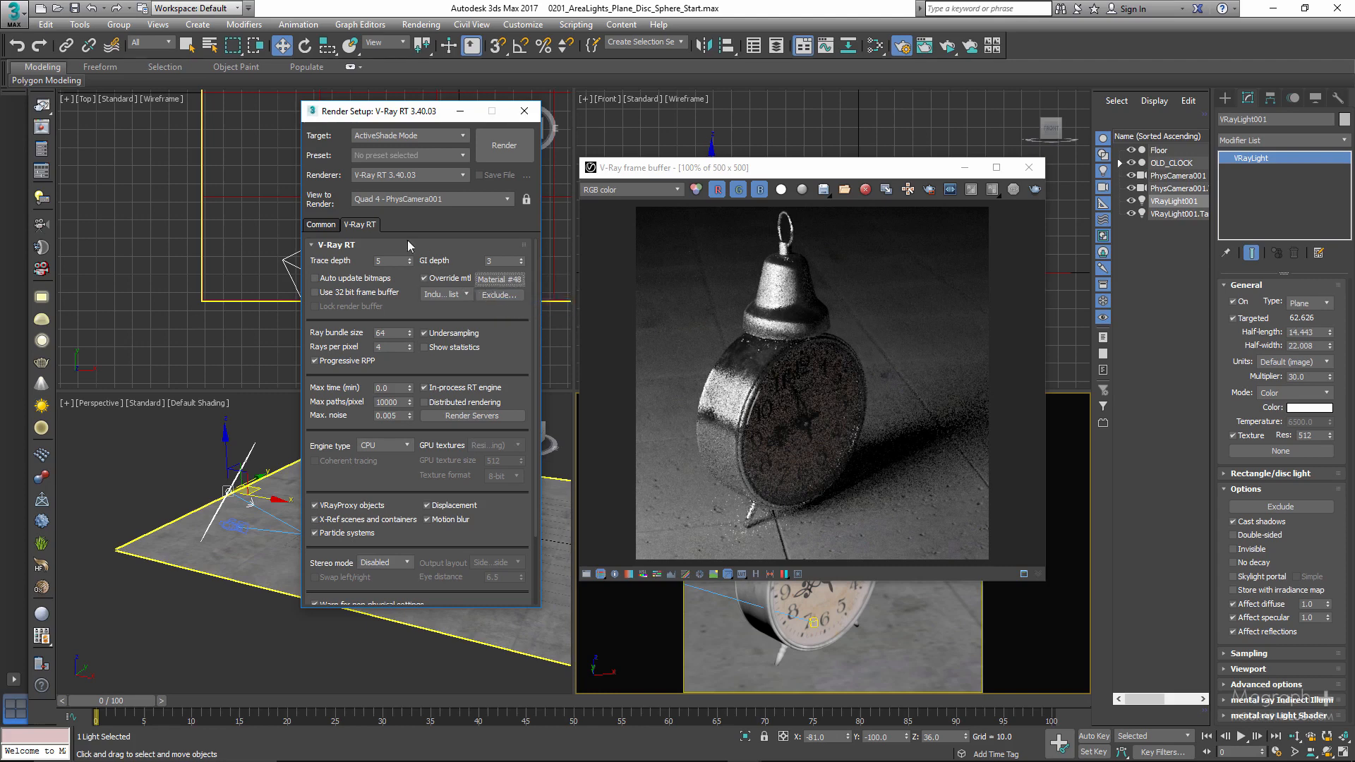
{"action": "left_click", "coordinate": [410, 136]}
{"action": "left_click", "coordinate": [413, 151]}
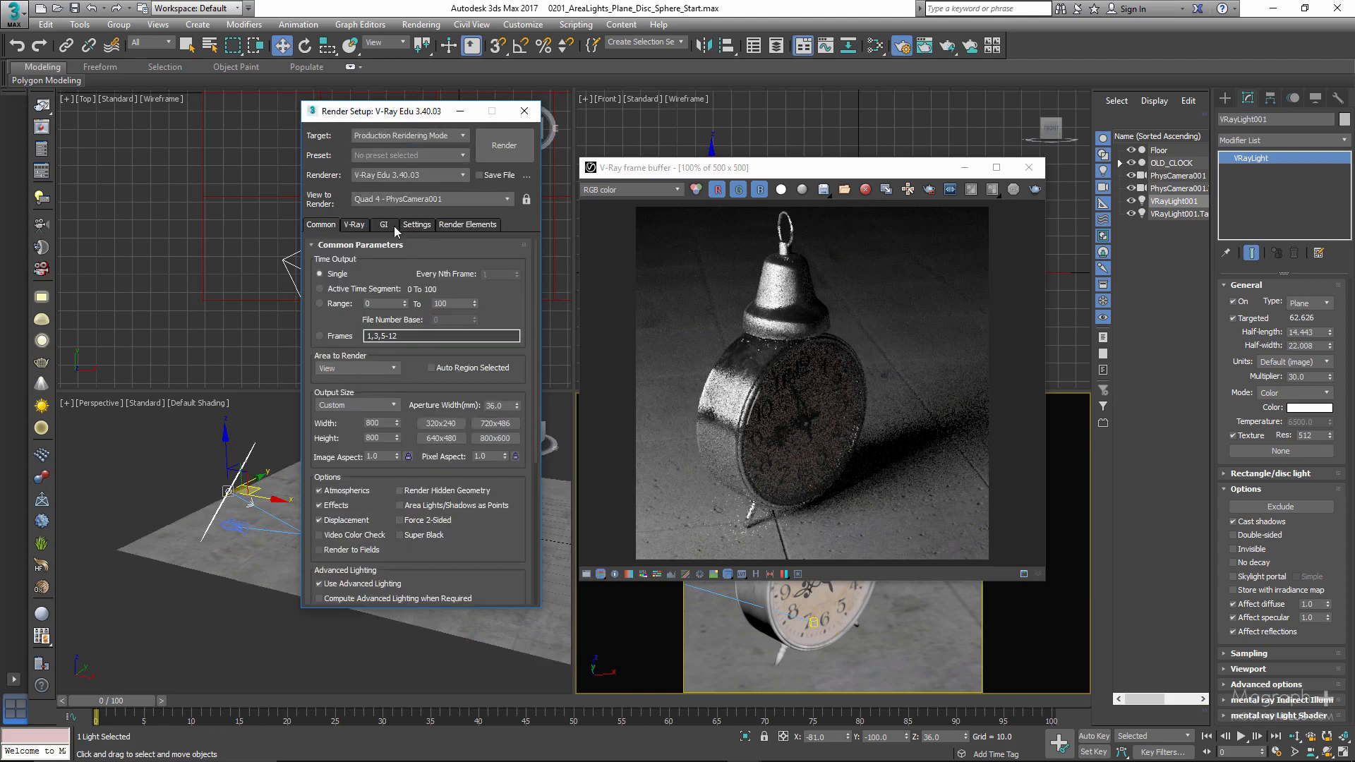
{"action": "left_click", "coordinate": [354, 227]}
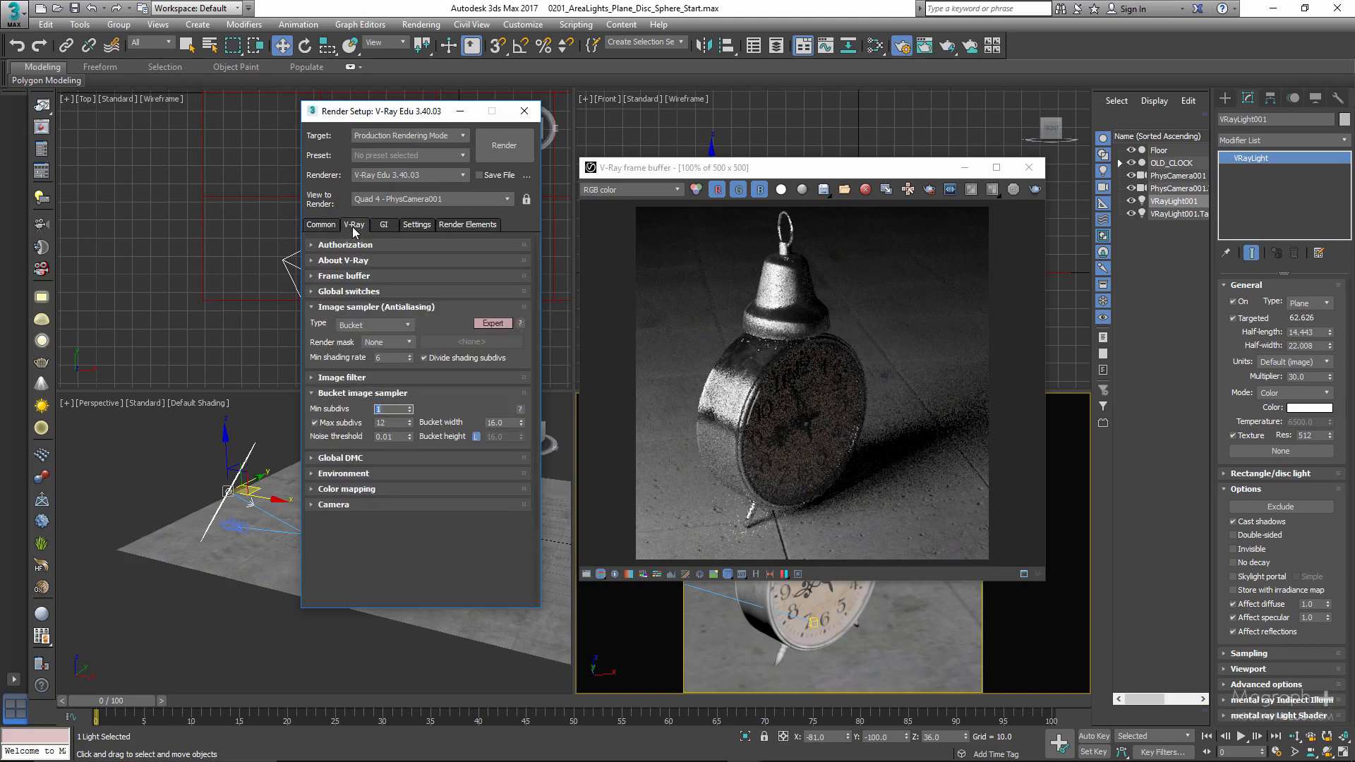
{"action": "left_click", "coordinate": [391, 290]}
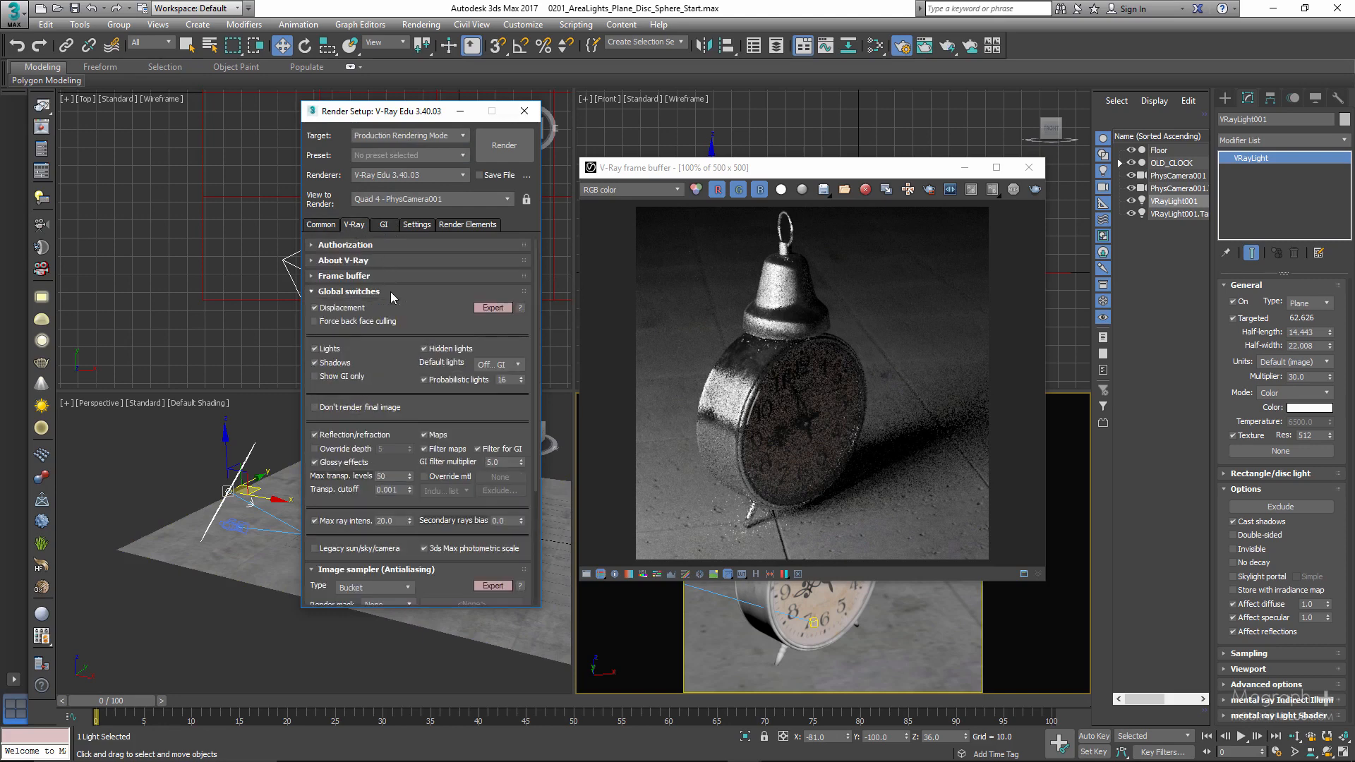
{"action": "left_click", "coordinate": [450, 478]}
{"action": "right_click", "coordinate": [494, 484]}
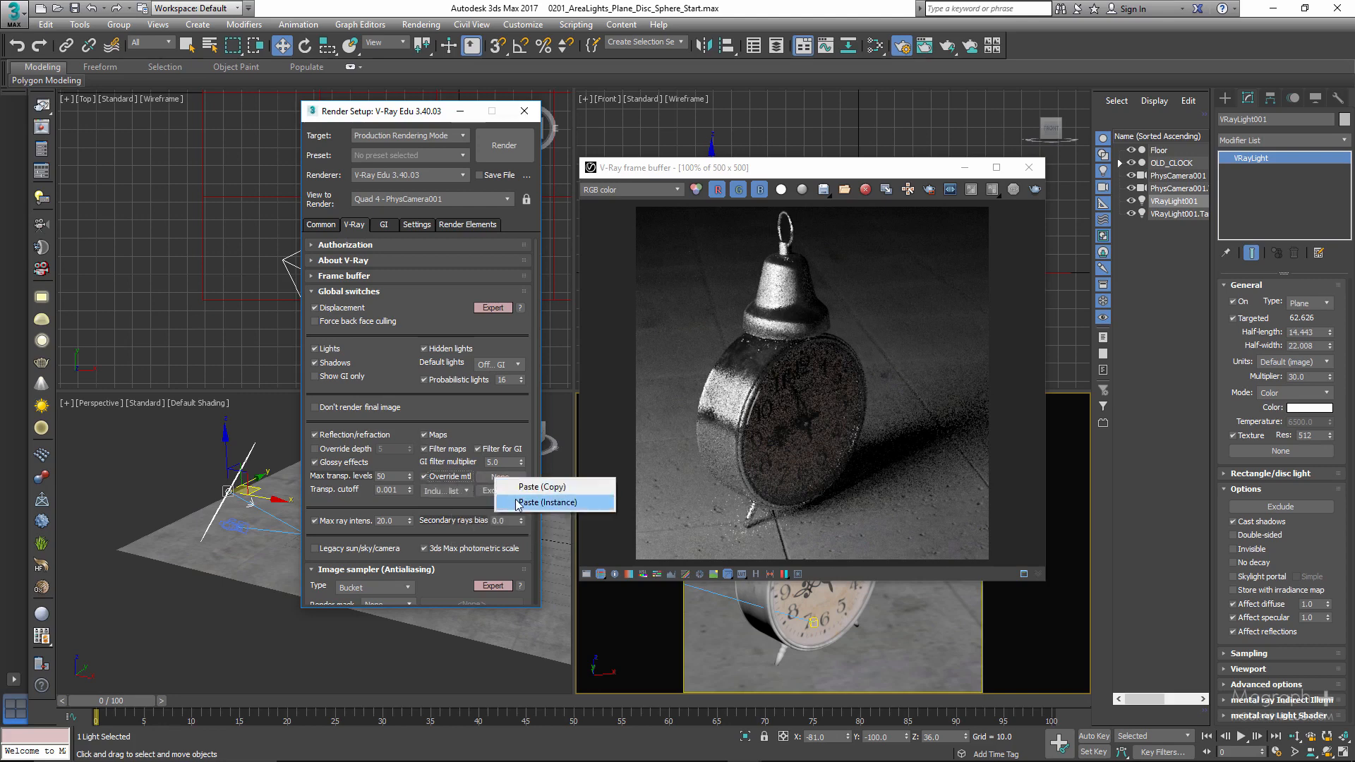
{"action": "left_click", "coordinate": [542, 502]}
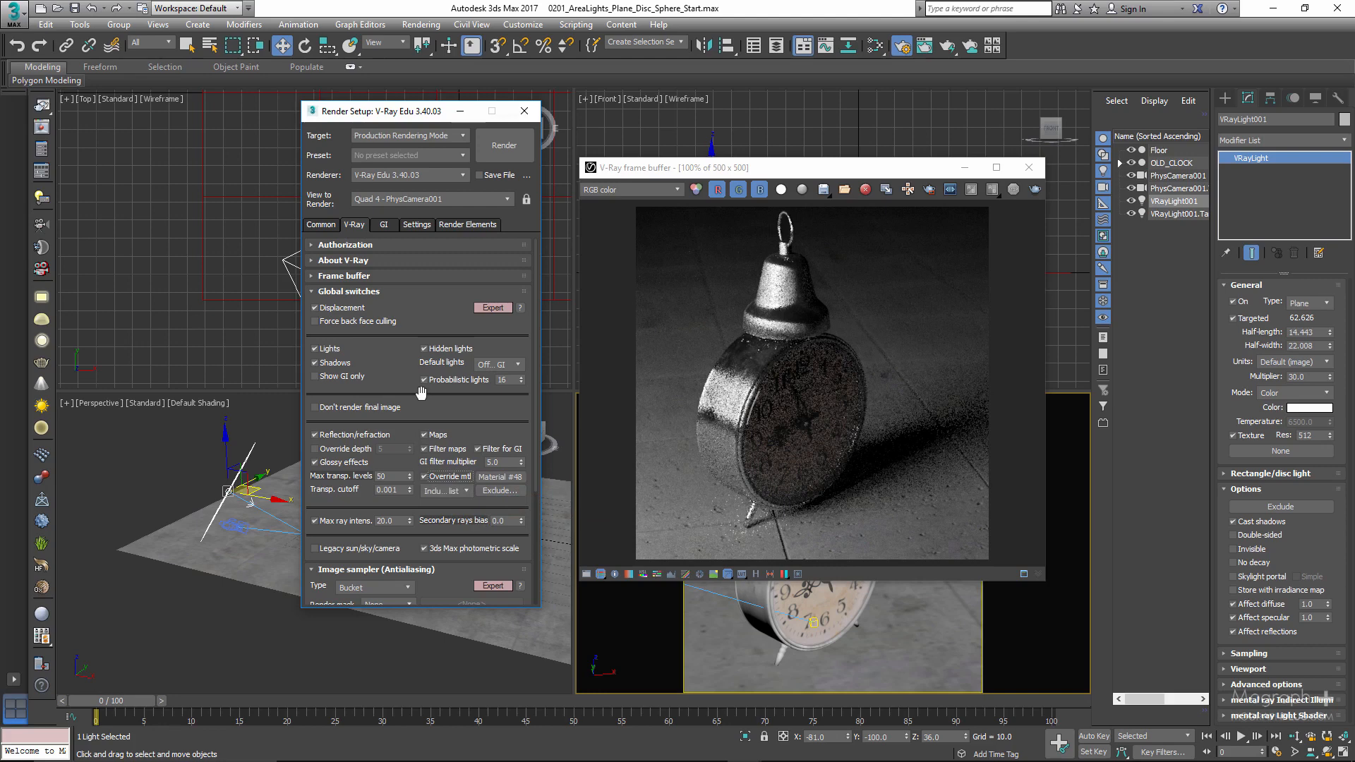
- Return the target to ActiveShade Mode, start the interactive render of PhysCamera001, and close the render setup
{"action": "left_click", "coordinate": [406, 136]}
{"action": "left_click", "coordinate": [403, 180]}
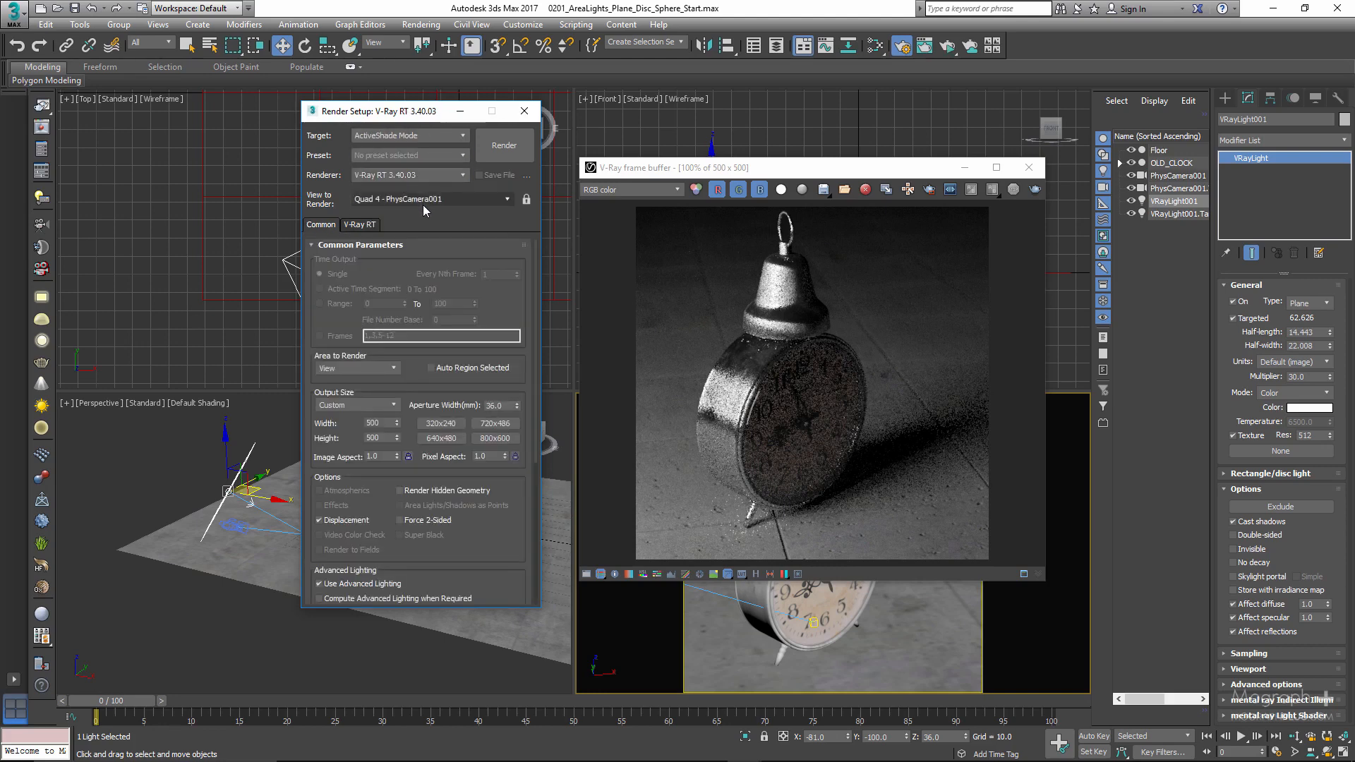
{"action": "left_click", "coordinate": [523, 157]}
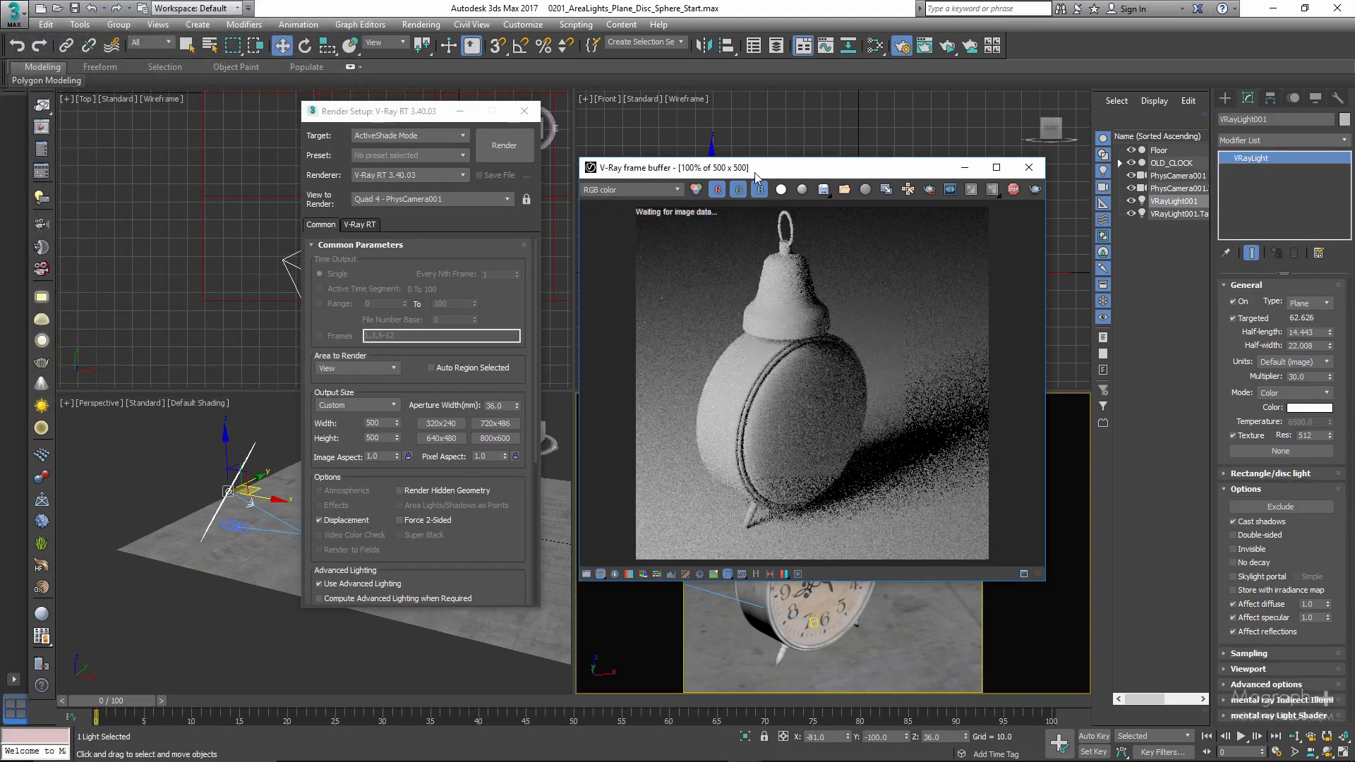
{"action": "left_click_drag", "start_coordinate": [755, 172], "coordinate": [706, 173]}
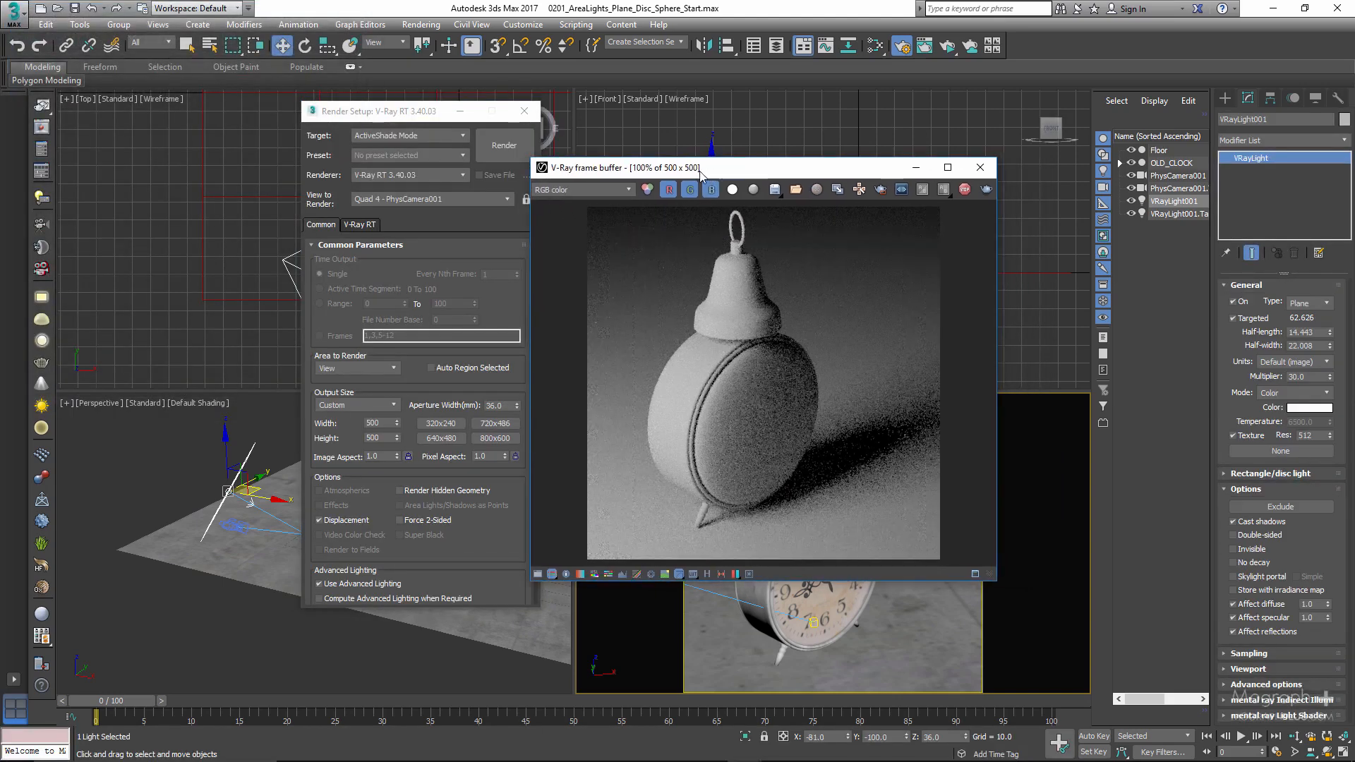
{"action": "left_click", "coordinate": [526, 112]}
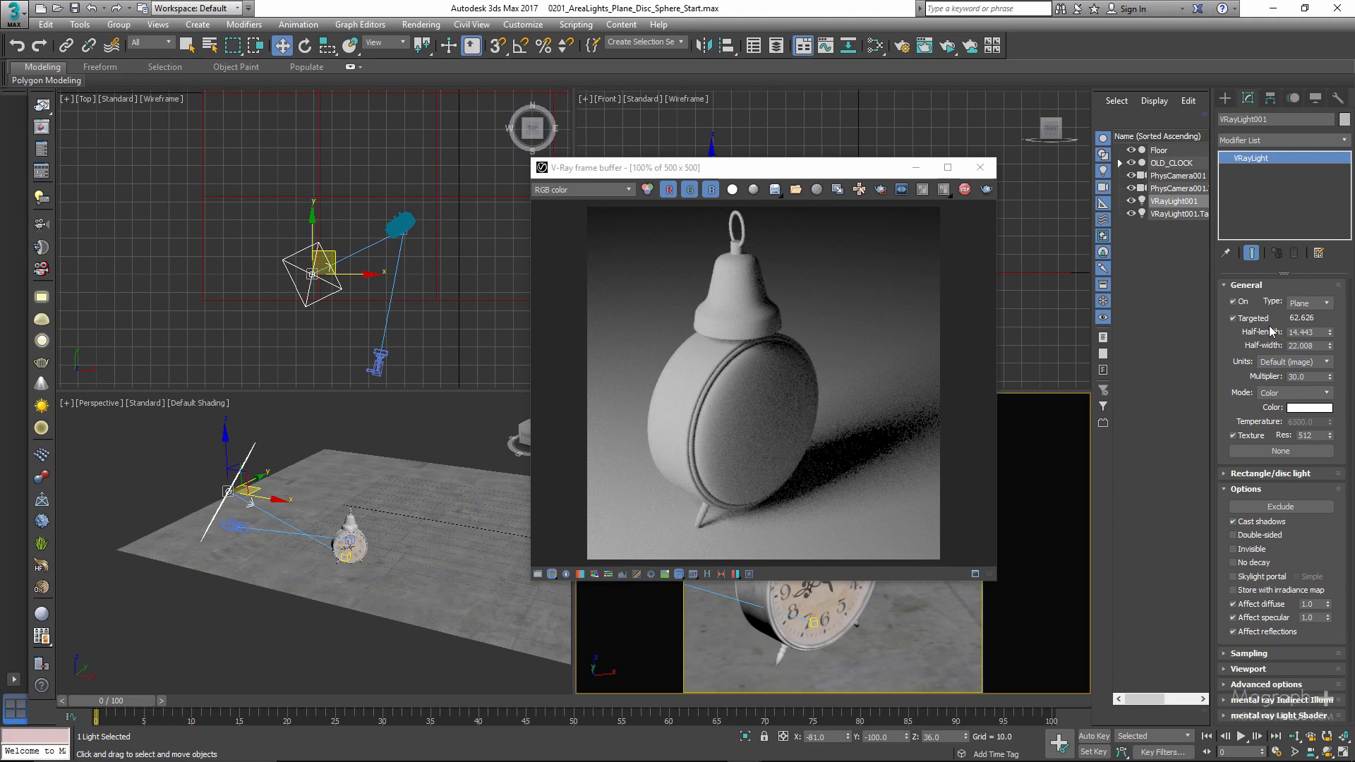
- Switch the plane light off and on again twice to check its effect in the interactive render
{"action": "left_click", "coordinate": [1235, 302]}
{"action": "left_click", "coordinate": [1235, 302]}
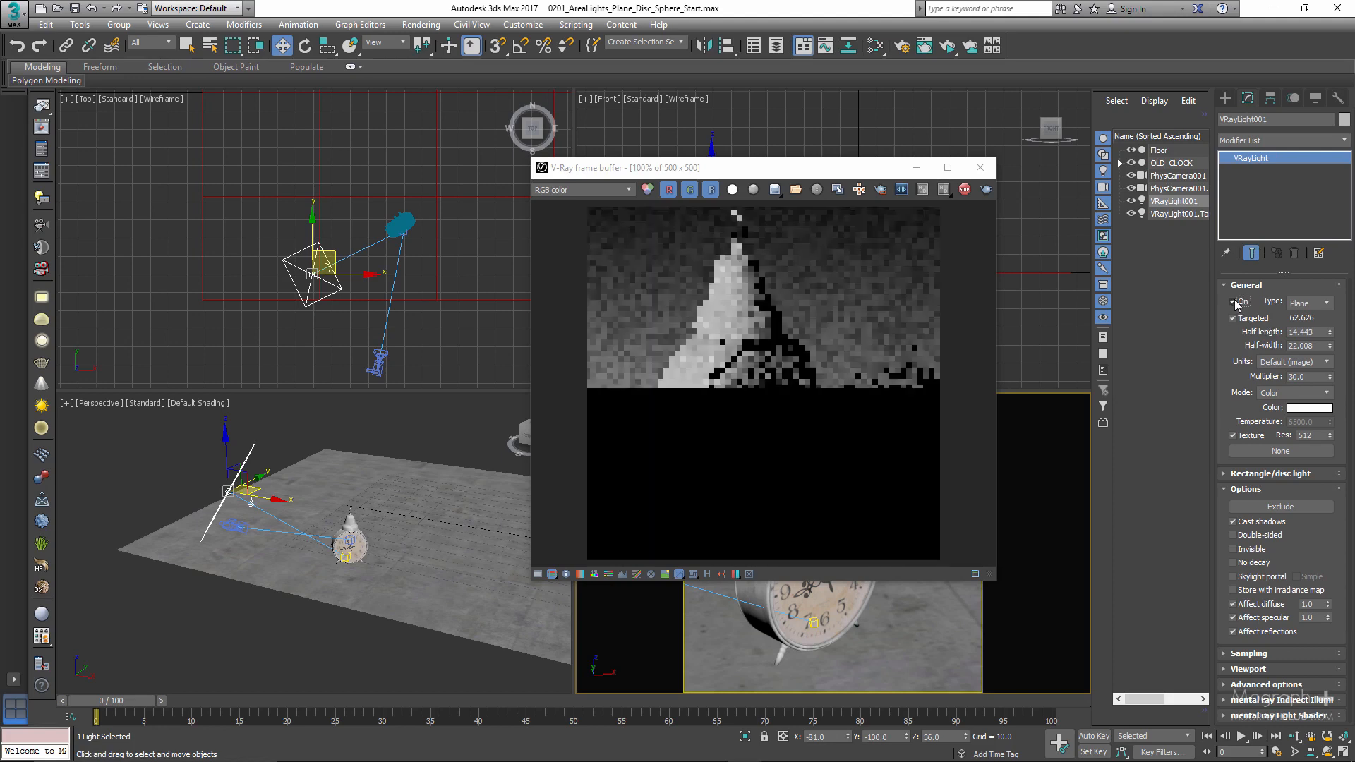
{"action": "left_click", "coordinate": [1234, 302]}
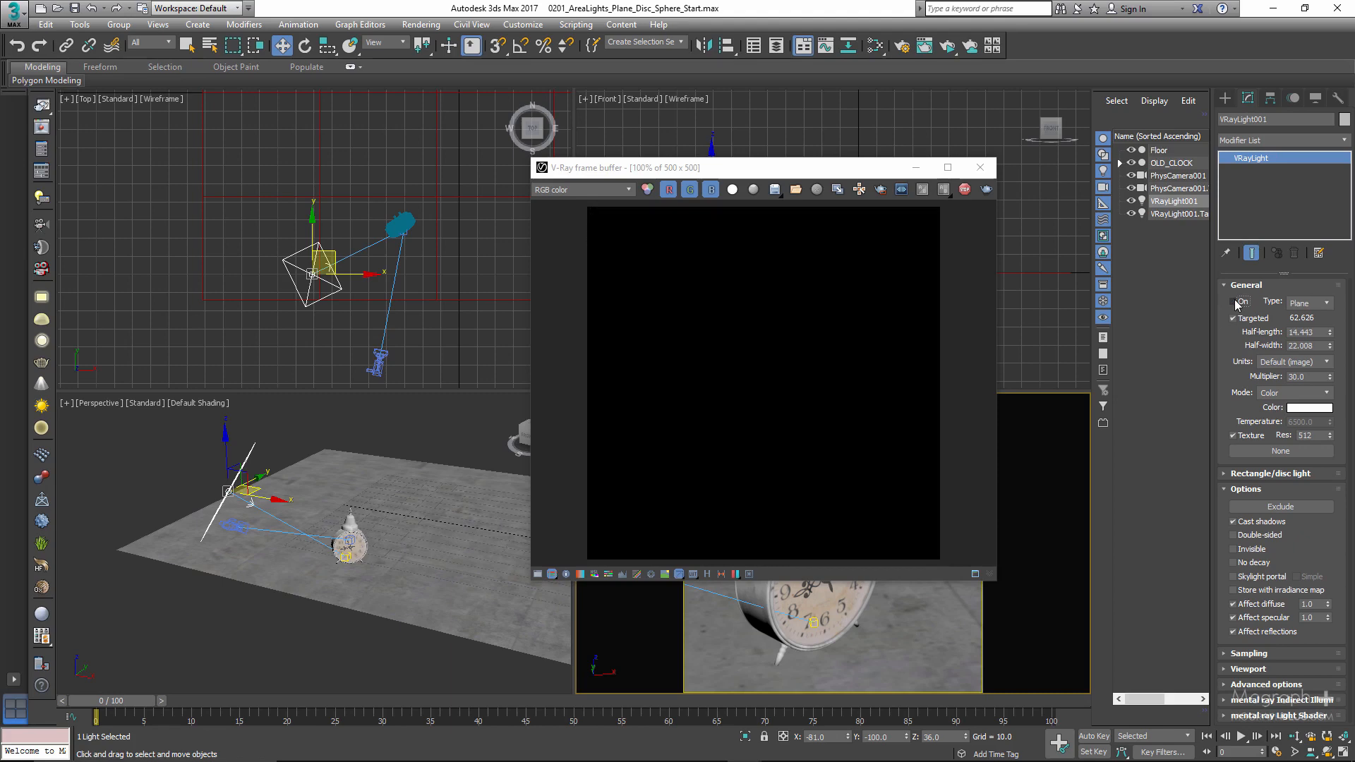
{"action": "left_click", "coordinate": [1235, 302]}
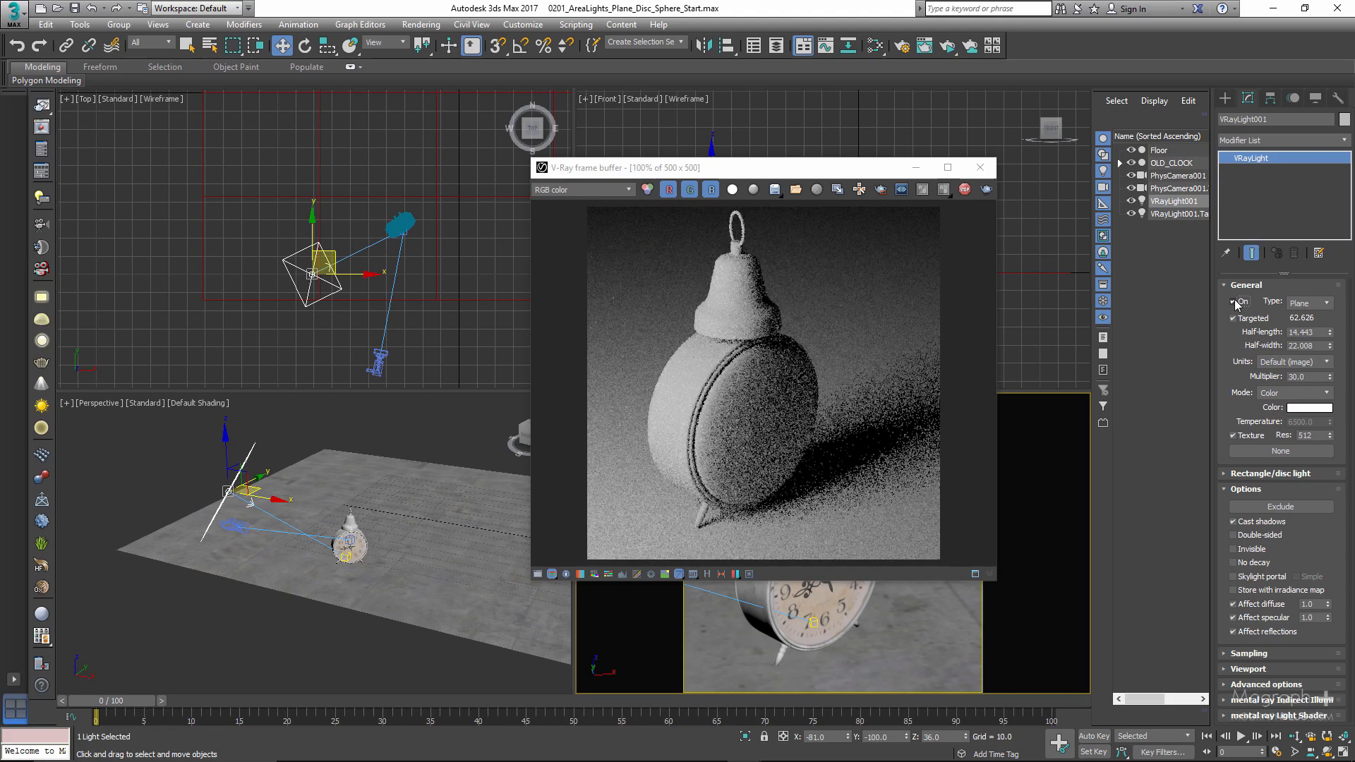
- Move the frame buffer clear of the light in the Front view and examine the available light types, keeping Plane
{"action": "left_click_drag", "start_coordinate": [821, 162], "coordinate": [863, 271]}
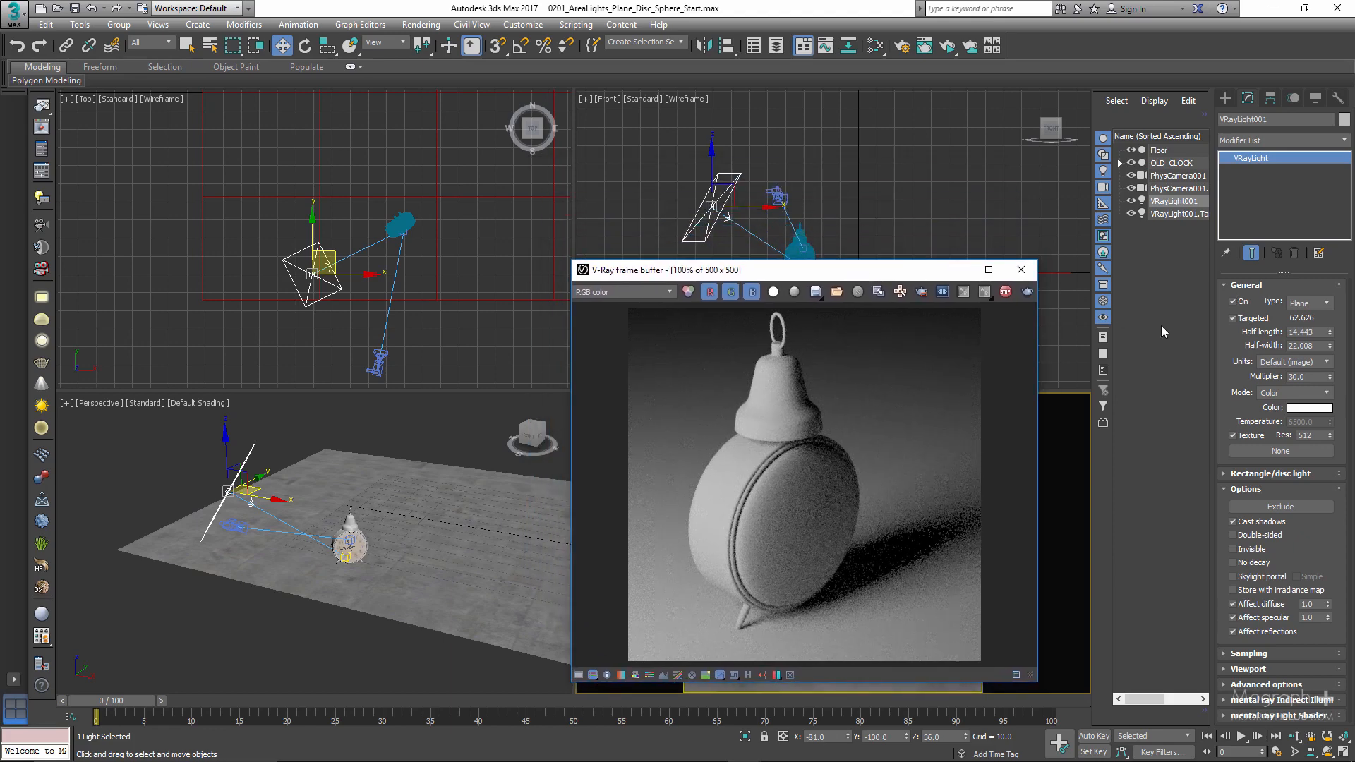
{"action": "left_click", "coordinate": [1309, 304]}
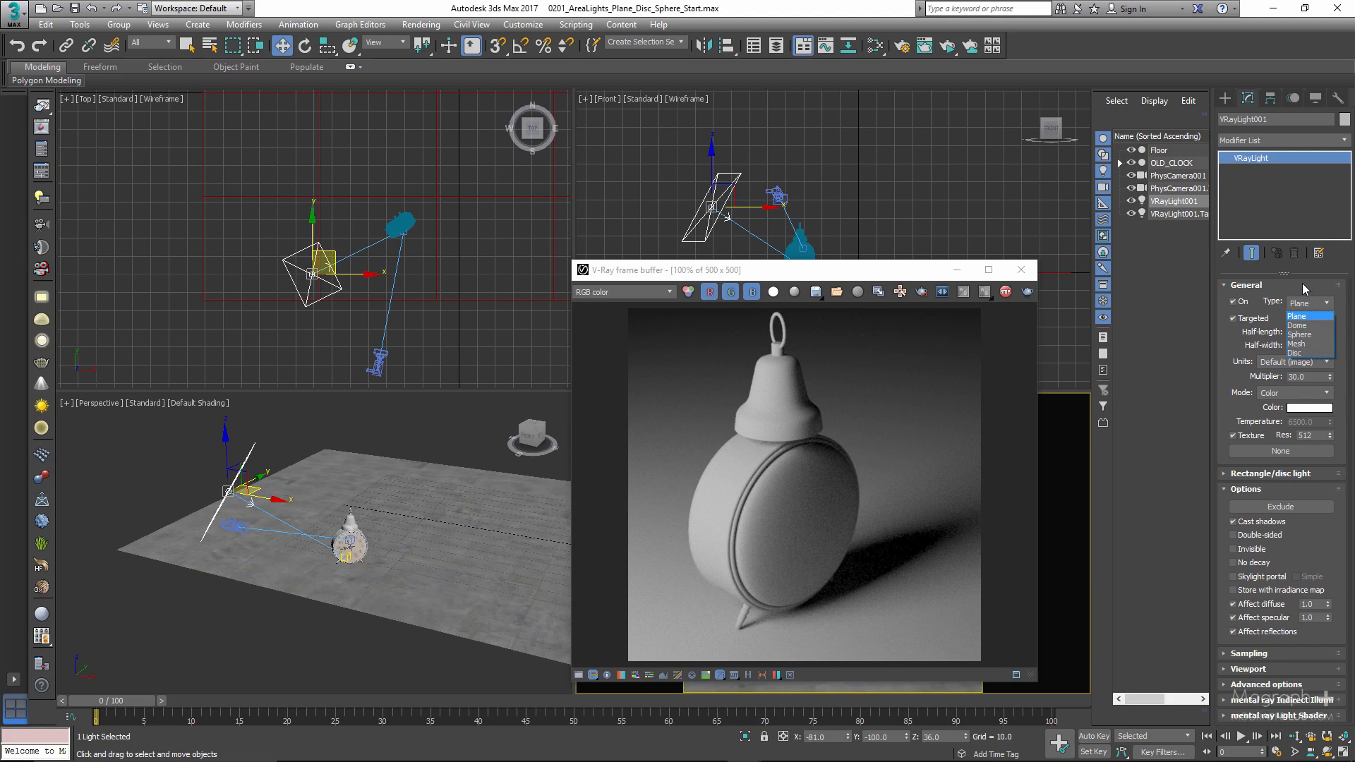
{"action": "left_click", "coordinate": [1303, 284]}
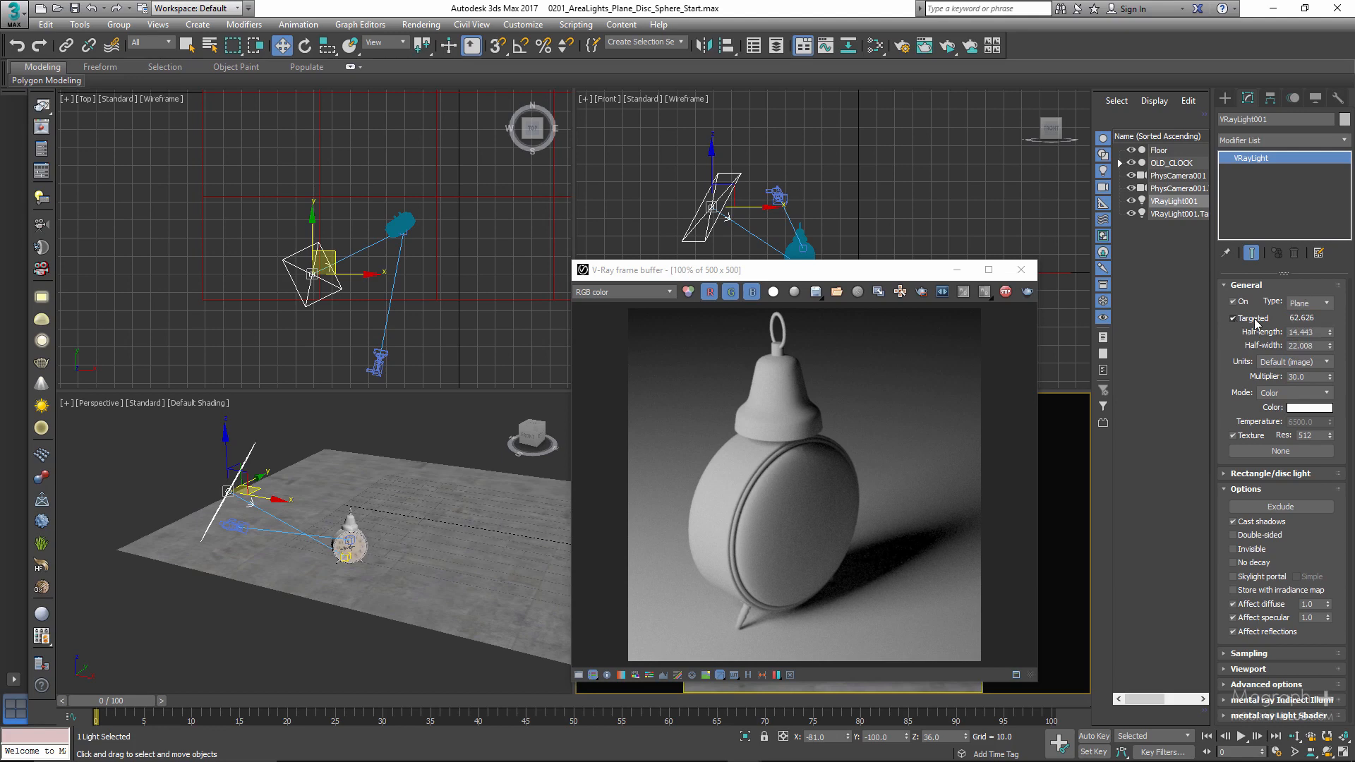
- Widen the scene object list to show full names, select the plane light's target, and reselect VRayLight001
{"action": "left_click_drag", "start_coordinate": [1090, 280], "coordinate": [1045, 283]}
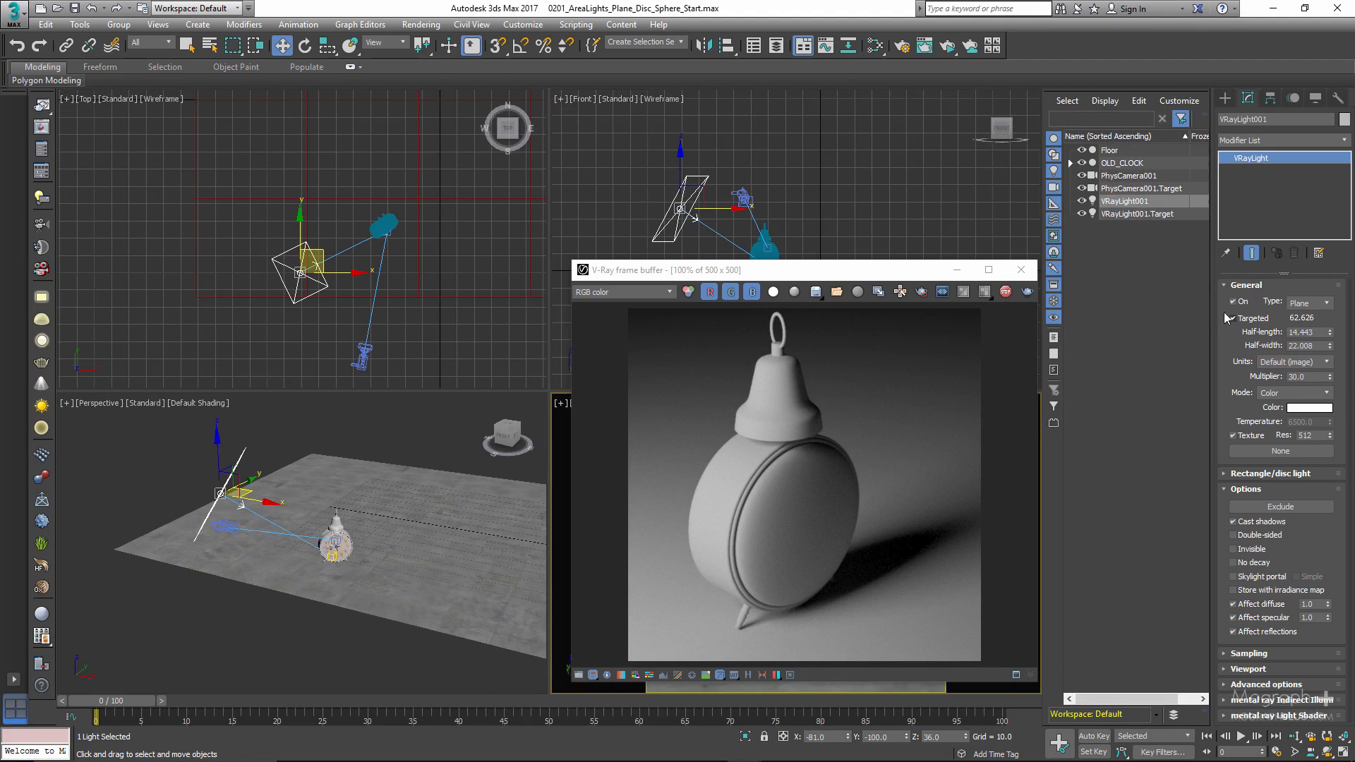
{"action": "left_click", "coordinate": [1129, 213]}
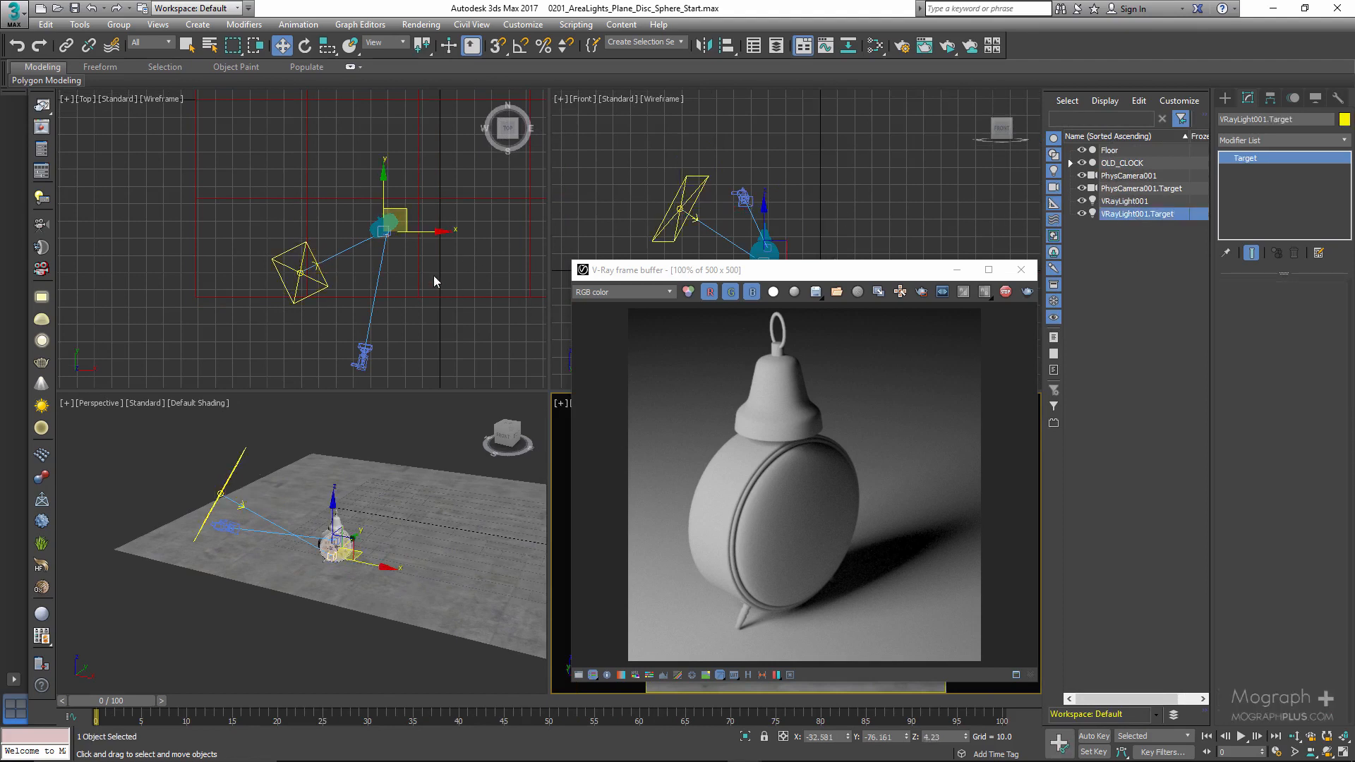
{"action": "left_click", "coordinate": [1112, 201]}
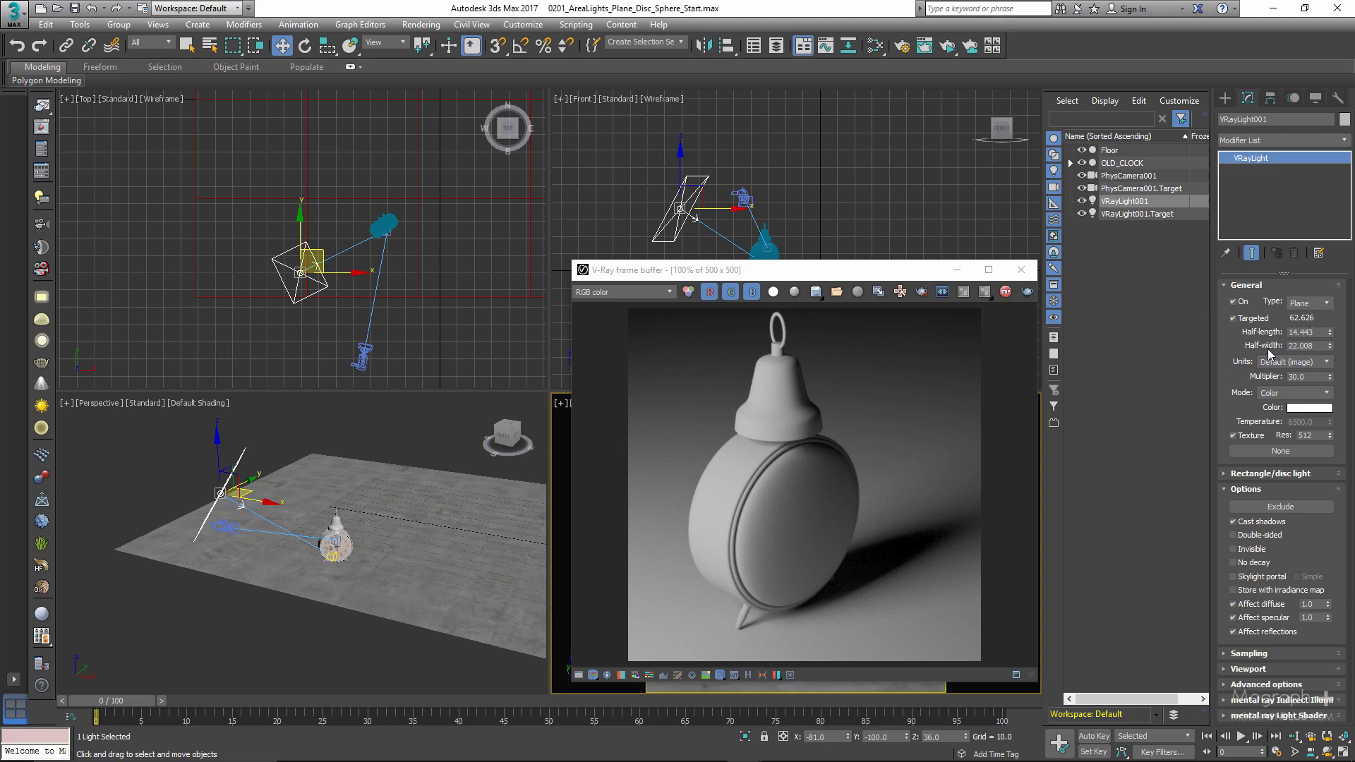
- Turn the Perspective view to show the plane light's face, and make the camera viewport active again
{"action": "middle_click_drag", "start_coordinate": [380, 428], "coordinate": [349, 423], "text": "alt"}
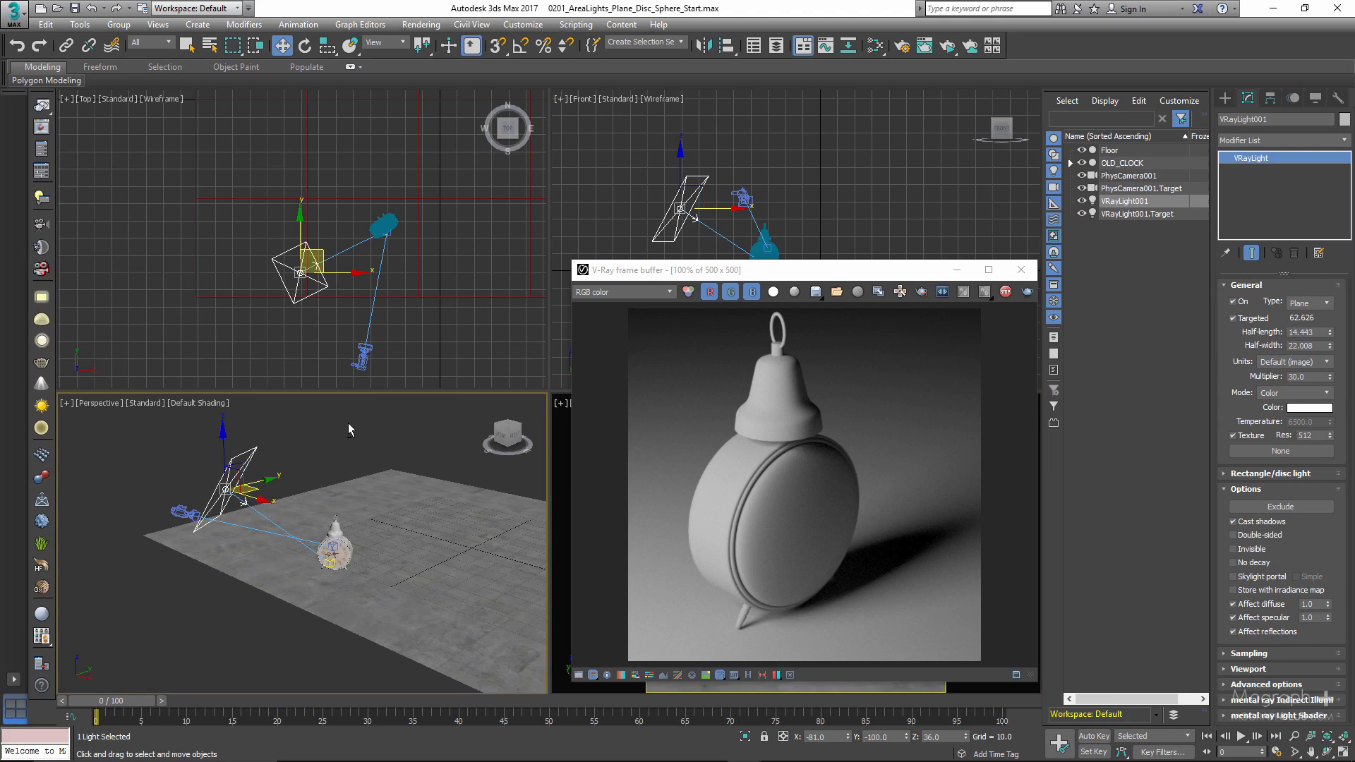
{"action": "right_click", "coordinate": [558, 442]}
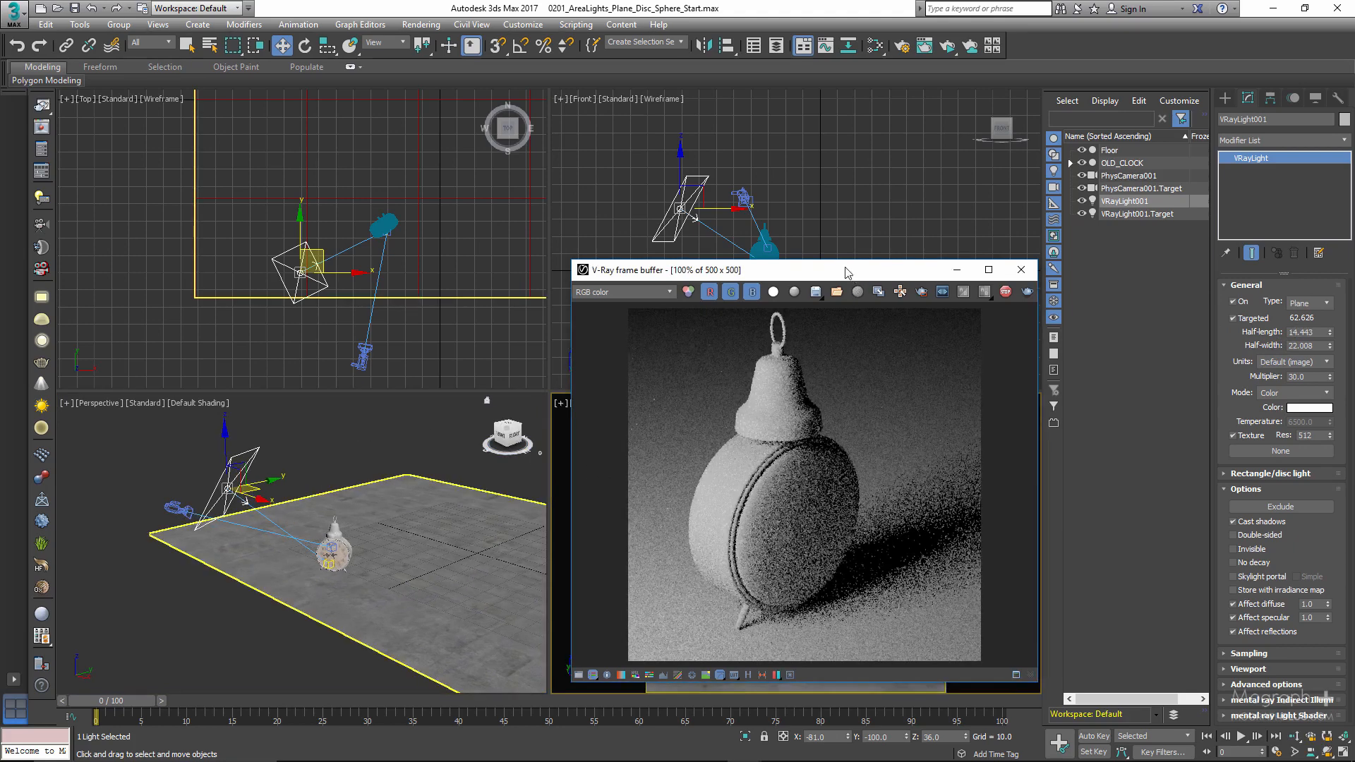
{"action": "left_click_drag", "start_coordinate": [855, 274], "coordinate": [840, 263]}
- Set both the half-length and half-width of VRayLight001 to 40 to test a much larger light
{"action": "double_click", "coordinate": [1307, 332]}
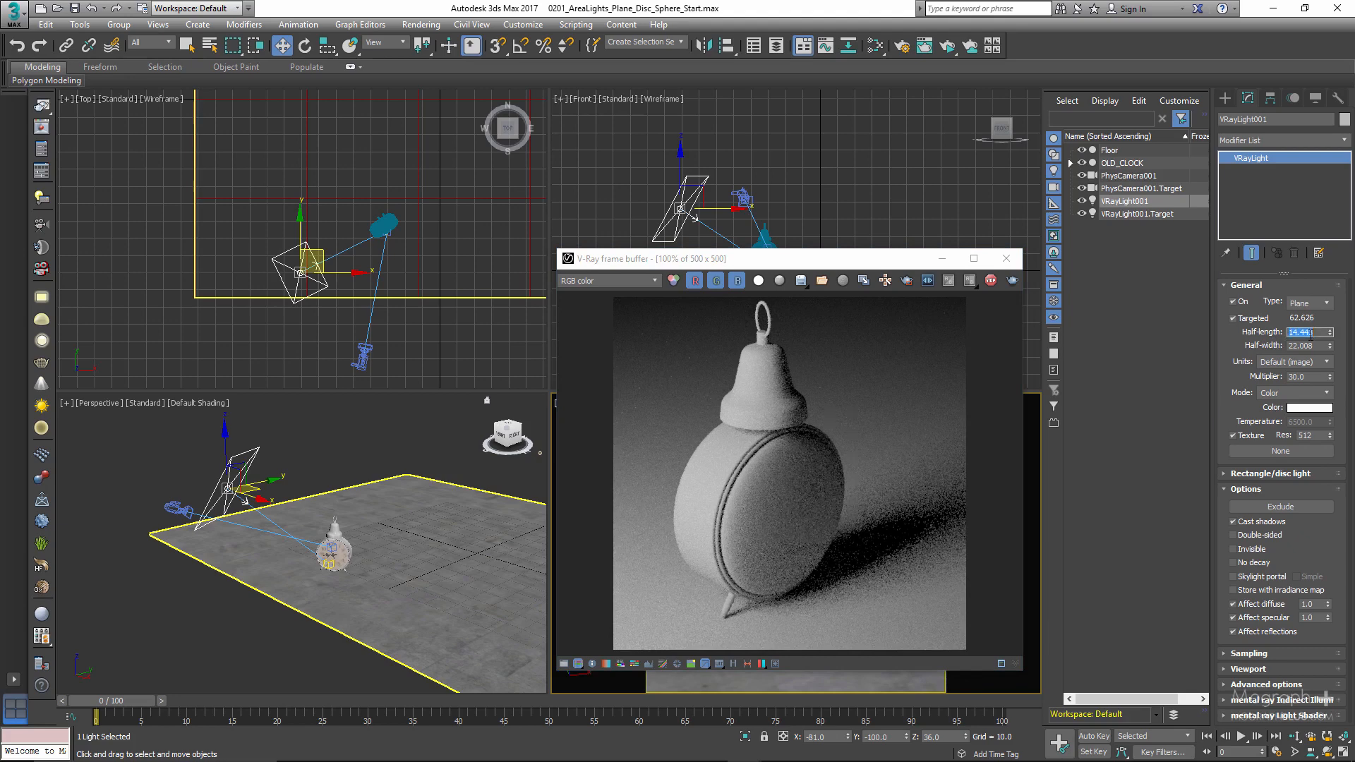
{"action": "type", "text": "40"}
{"action": "key", "text": "Tab"}
{"action": "type", "text": "40"}
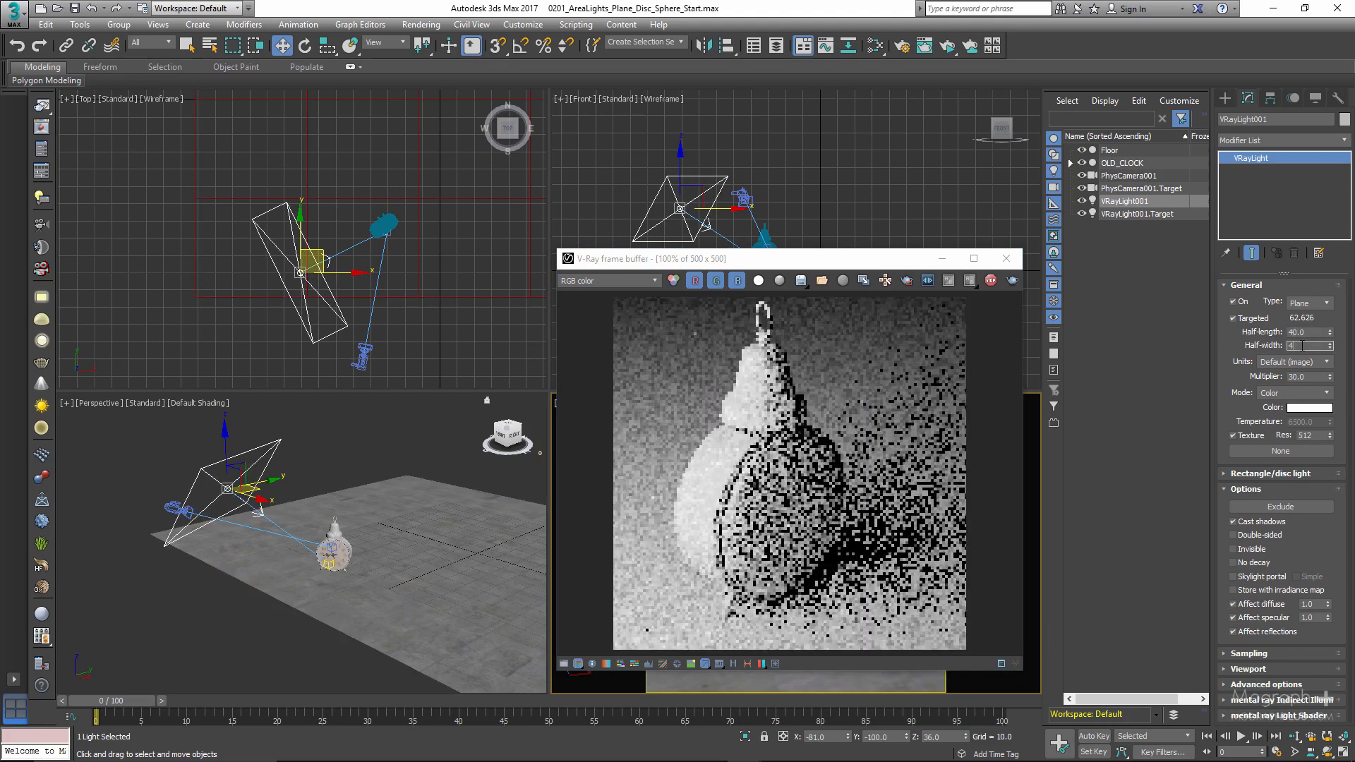
{"action": "key", "text": "Return"}
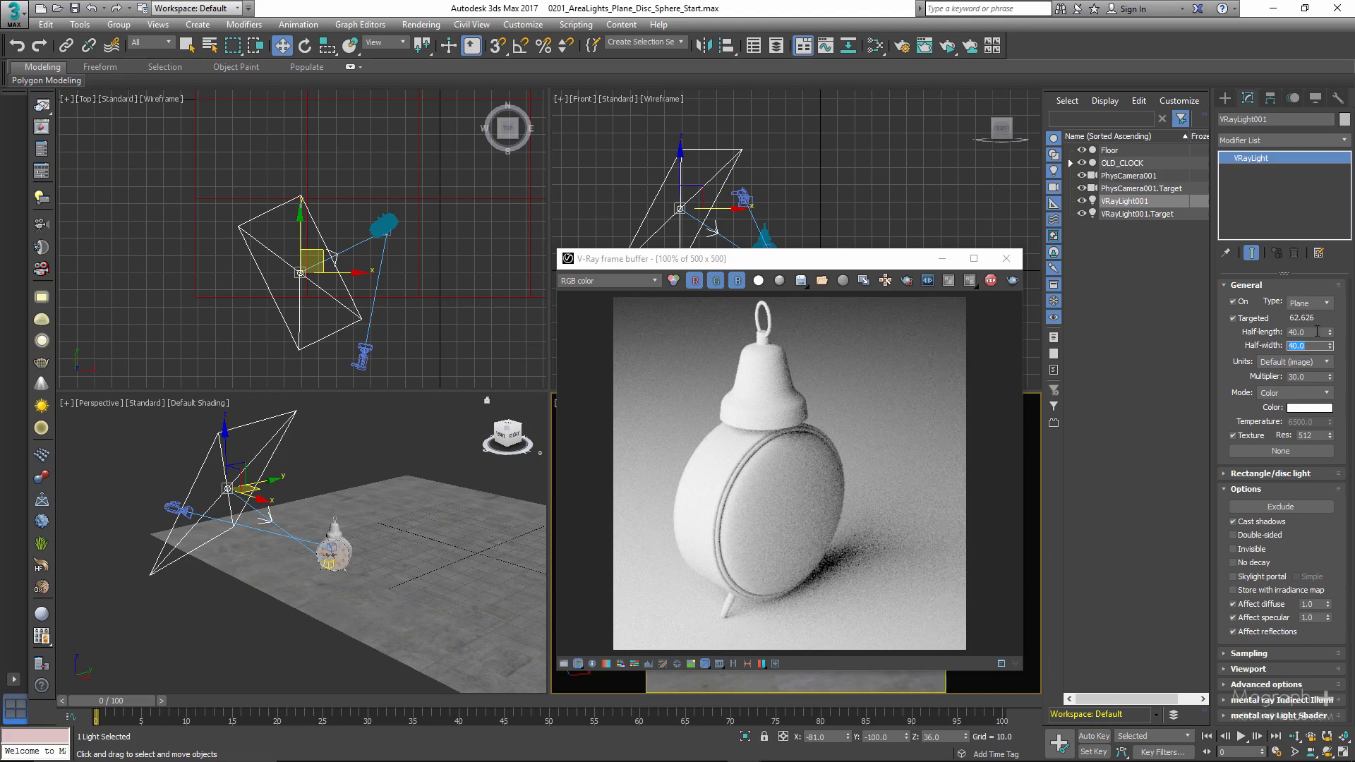
- Shrink the plane light to a half-length of 8 and a half-width of 13
{"action": "double_click", "coordinate": [1318, 331]}
{"action": "type", "text": "8"}
{"action": "key", "text": "Tab"}
{"action": "type", "text": "13"}
{"action": "key", "text": "Return"}
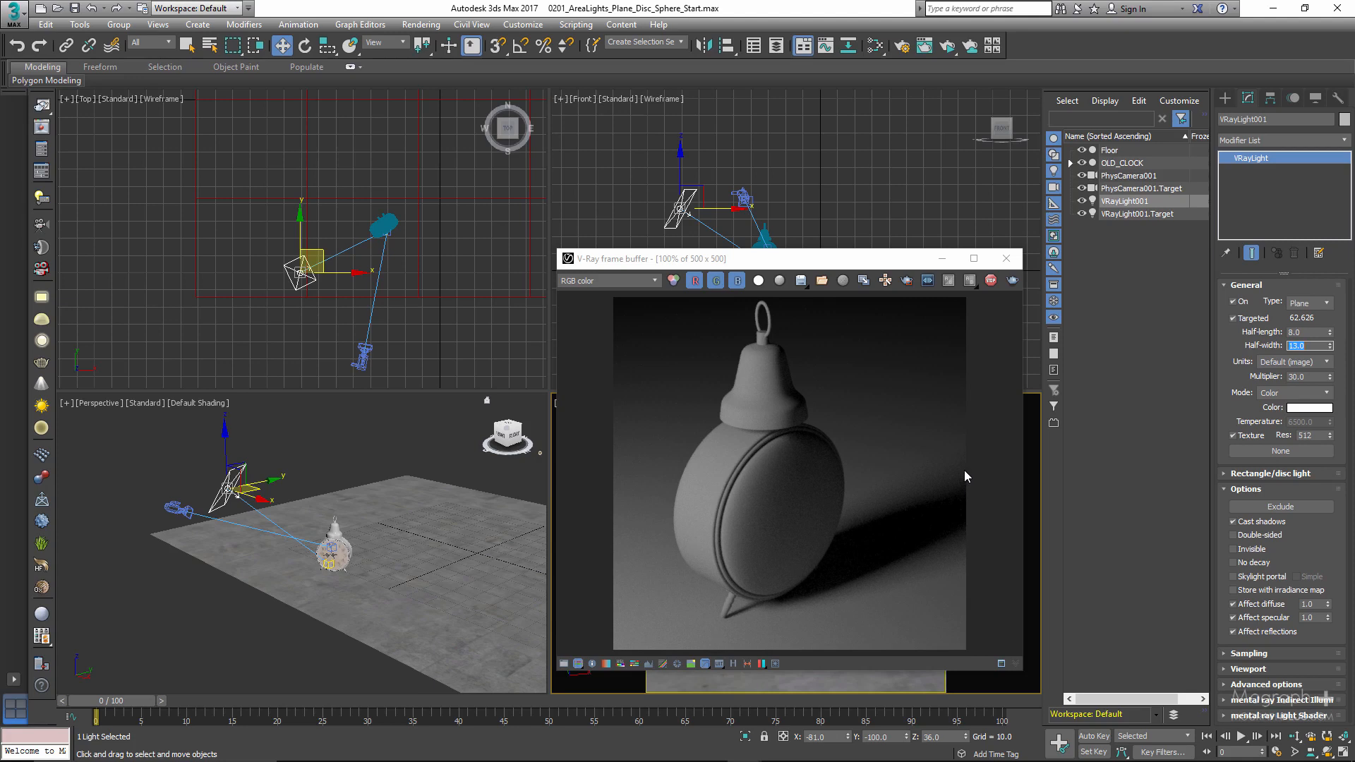
- Examine the available intensity units, keeping Default (image), and set the half-length to 16 and half-width to 26
{"action": "left_click", "coordinate": [1296, 363]}
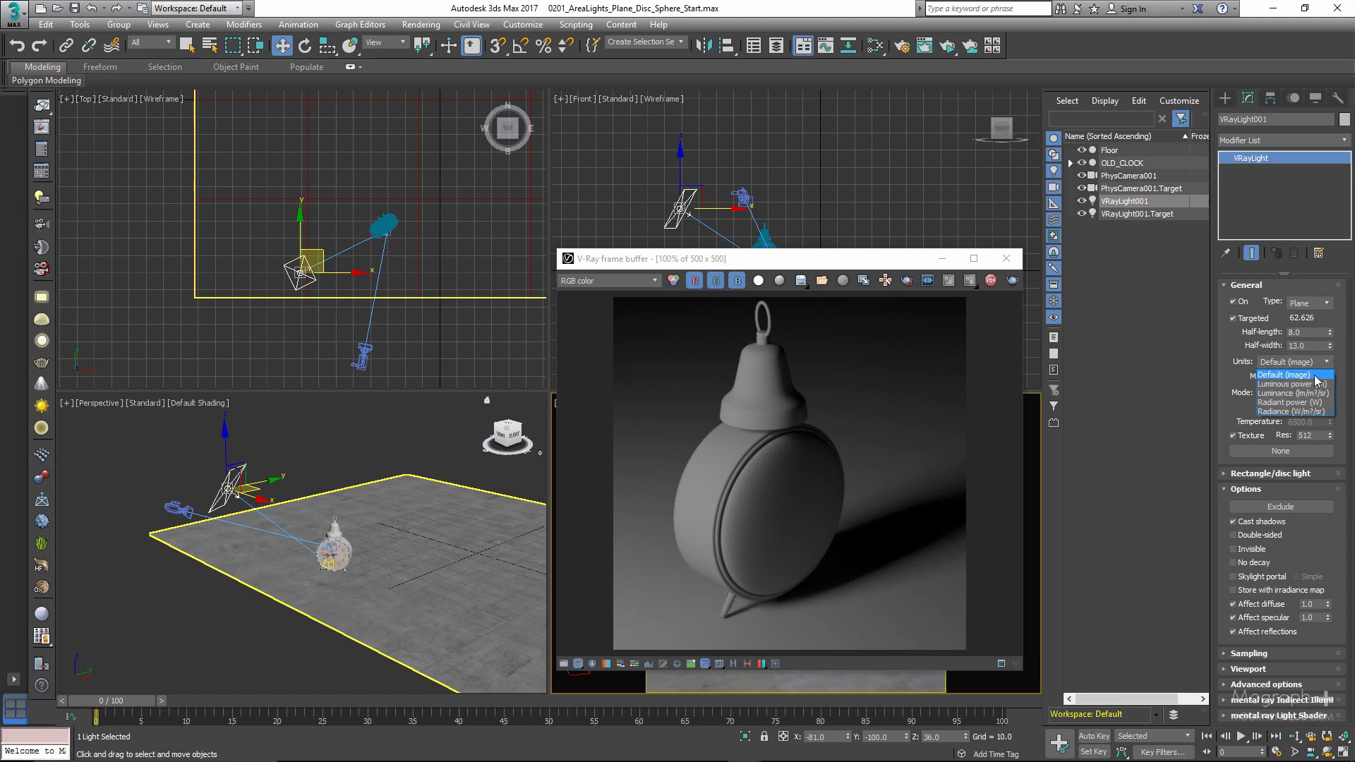
{"action": "left_click", "coordinate": [1239, 372]}
{"action": "double_click", "coordinate": [1303, 332]}
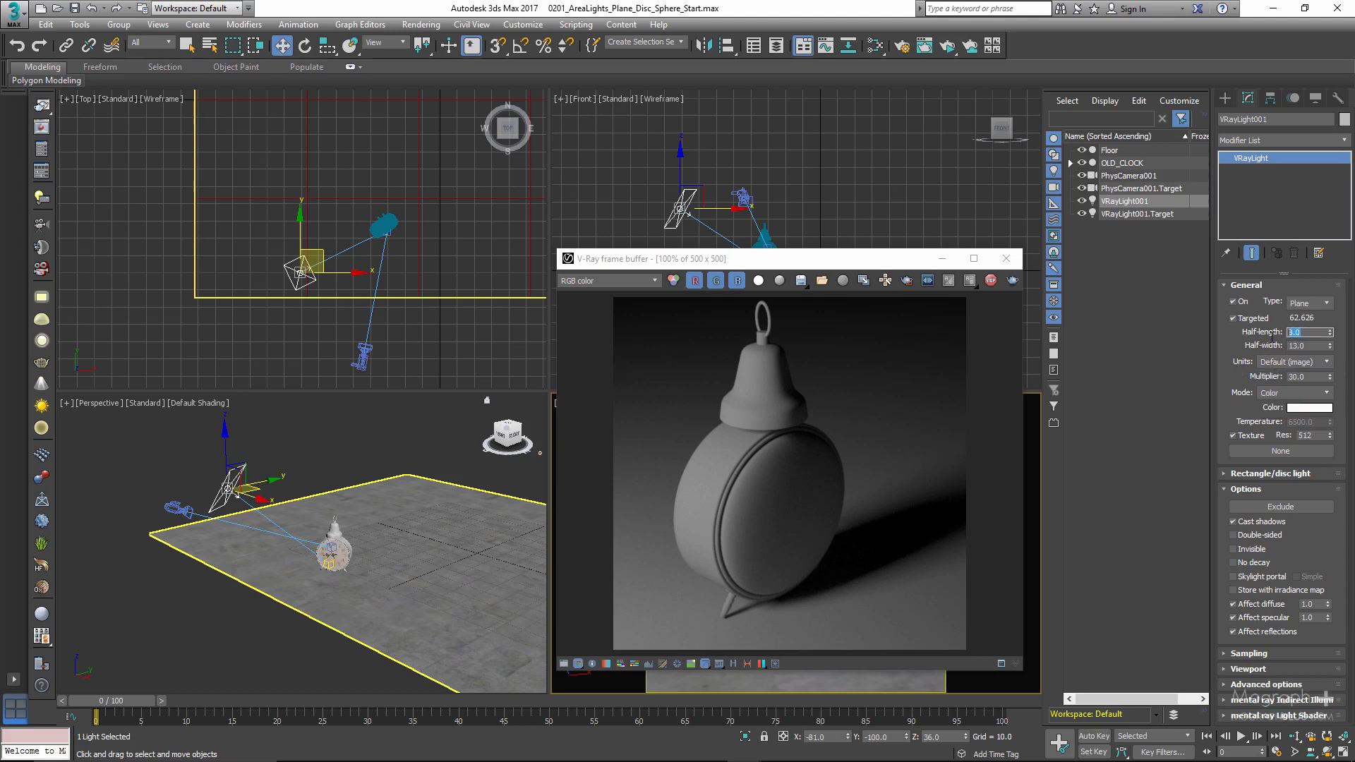
{"action": "type", "text": "16"}
{"action": "key", "text": "Tab"}
{"action": "type", "text": "2"}
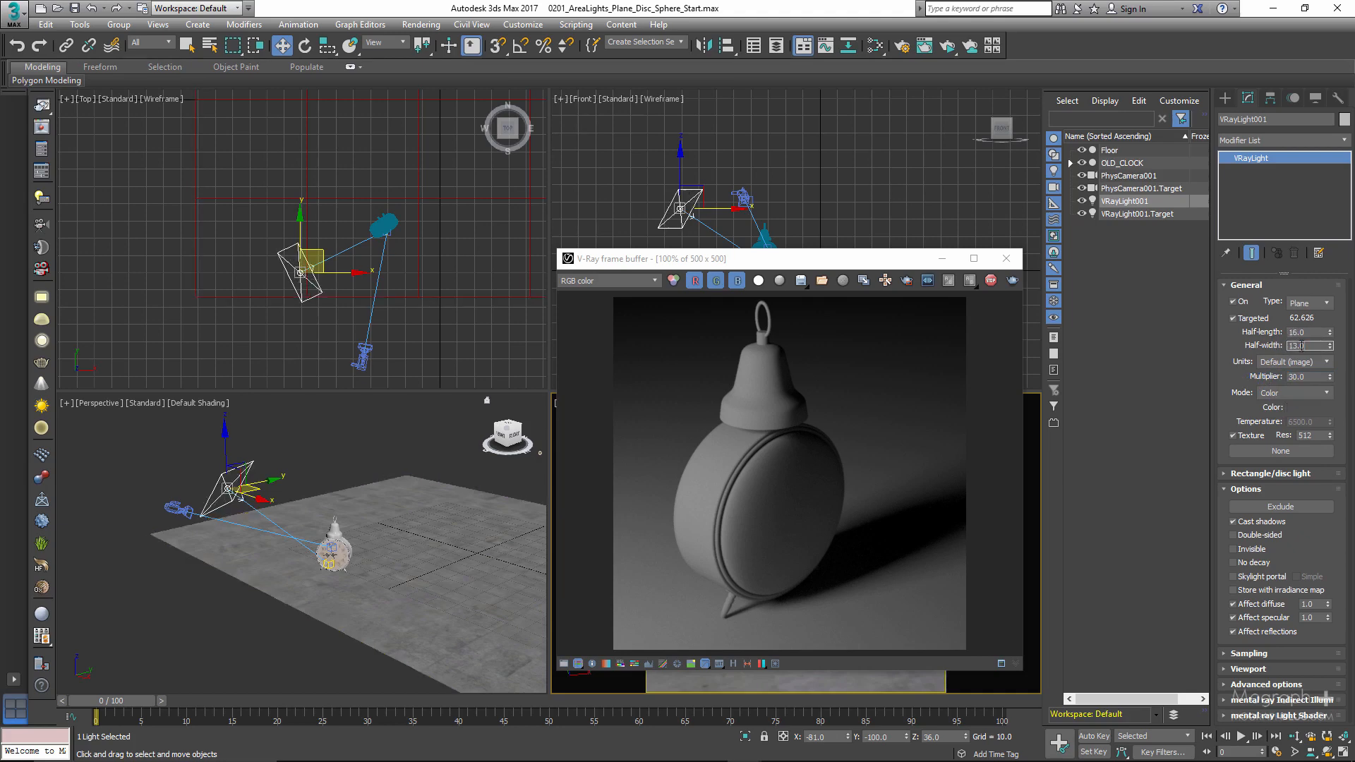
{"action": "type", "text": "6"}
{"action": "key", "text": "Return"}
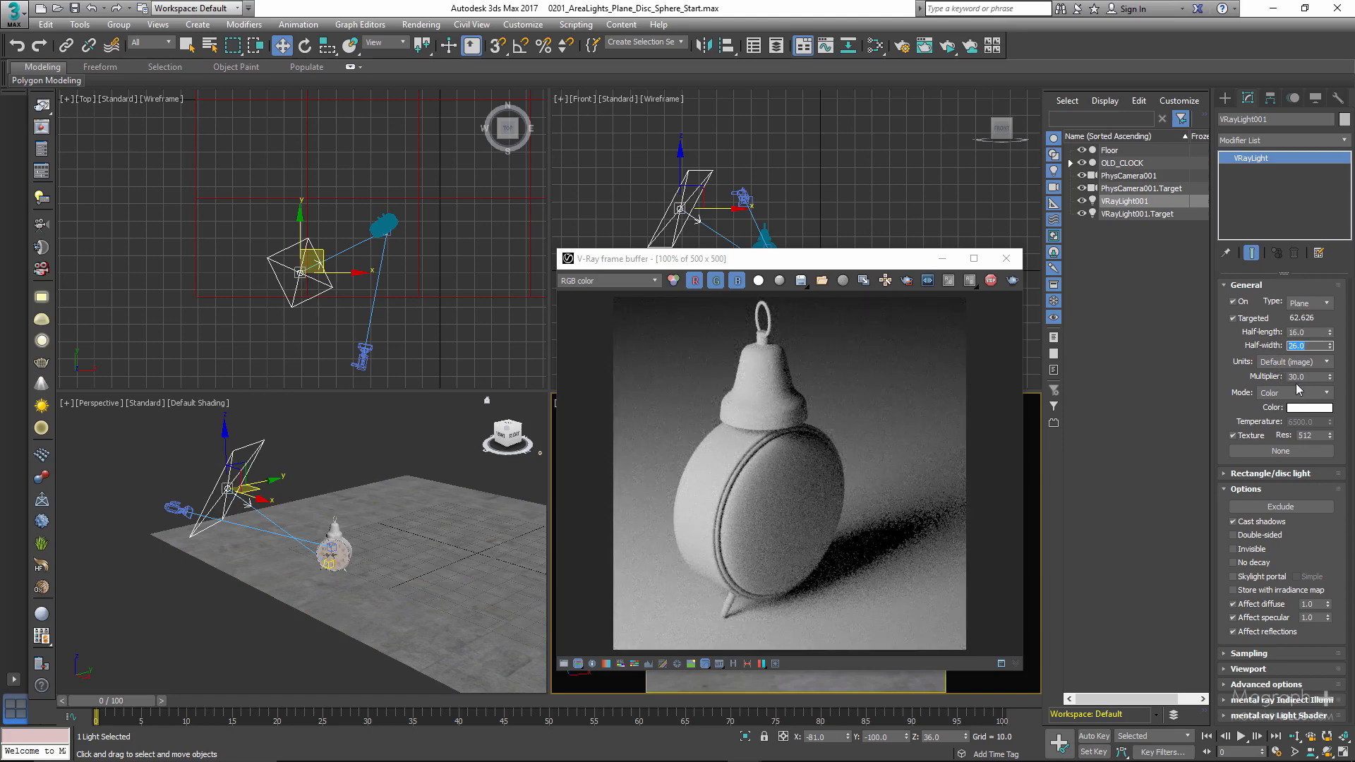
- Switch the light's intensity units to Luminous power (lm) and review the unit choices again
{"action": "left_click", "coordinate": [1307, 363]}
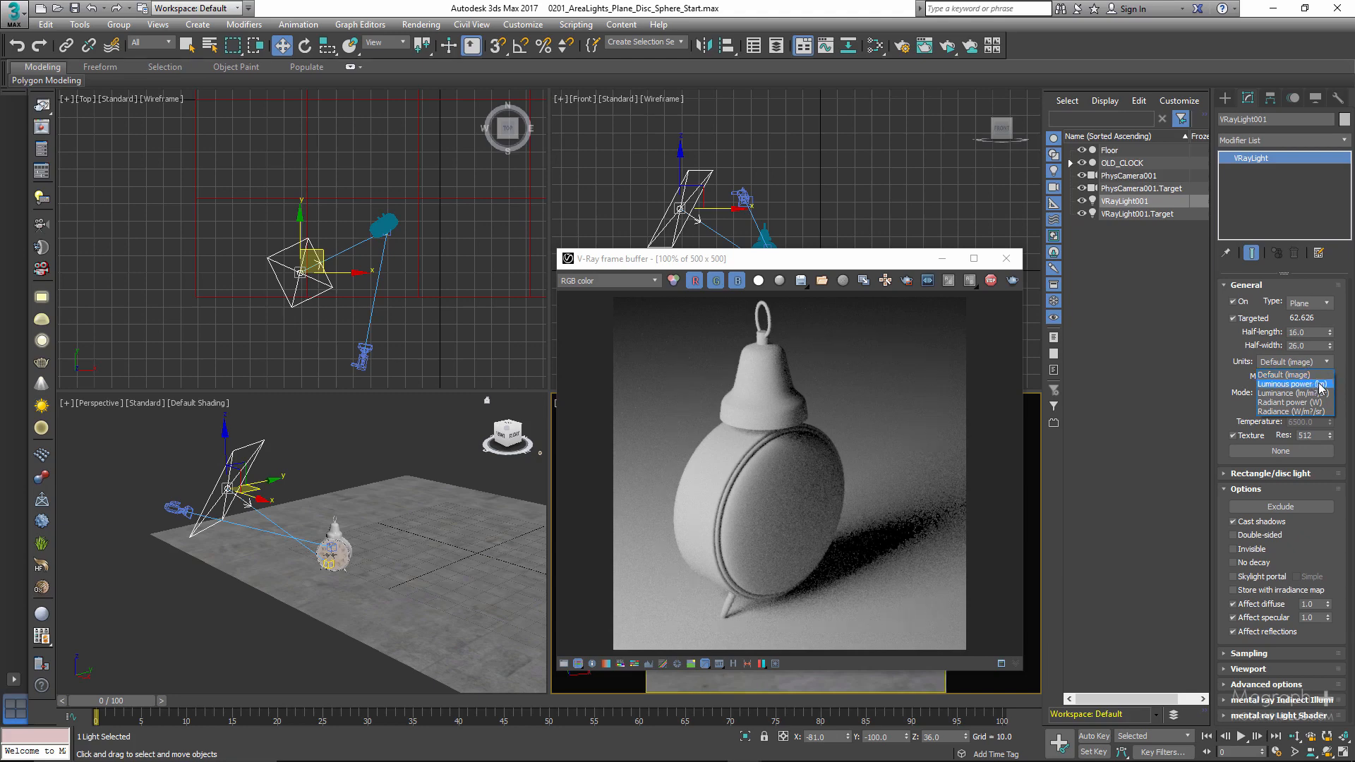
{"action": "left_click", "coordinate": [1316, 384]}
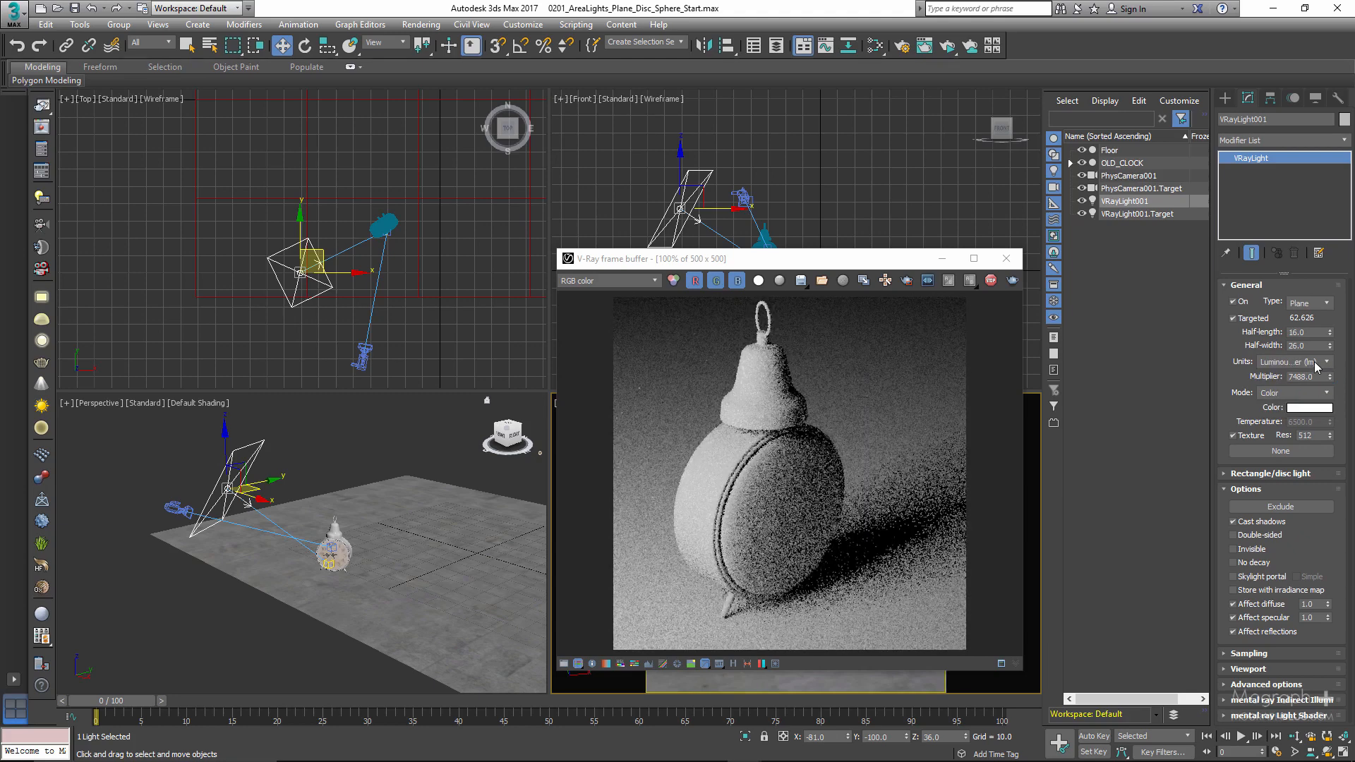
{"action": "left_click", "coordinate": [1320, 362]}
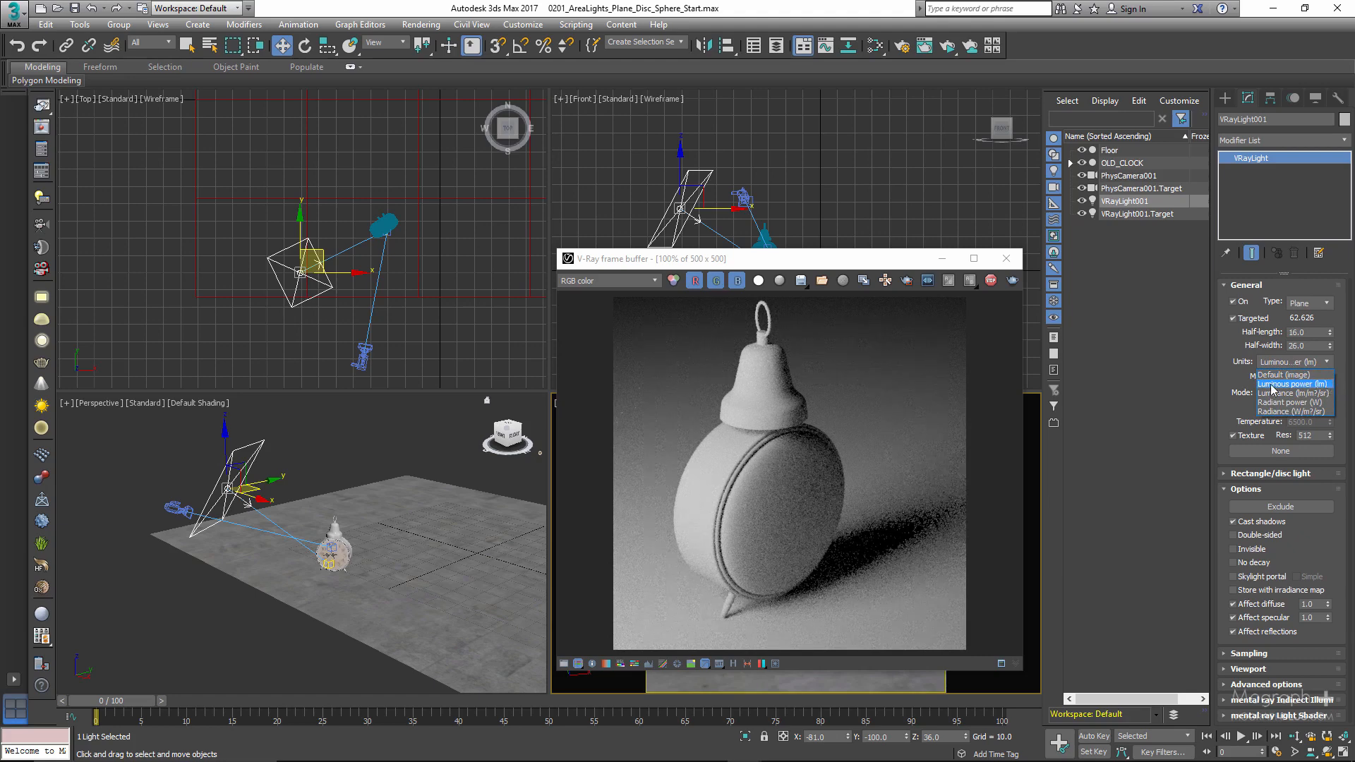
{"action": "left_click", "coordinate": [1227, 377]}
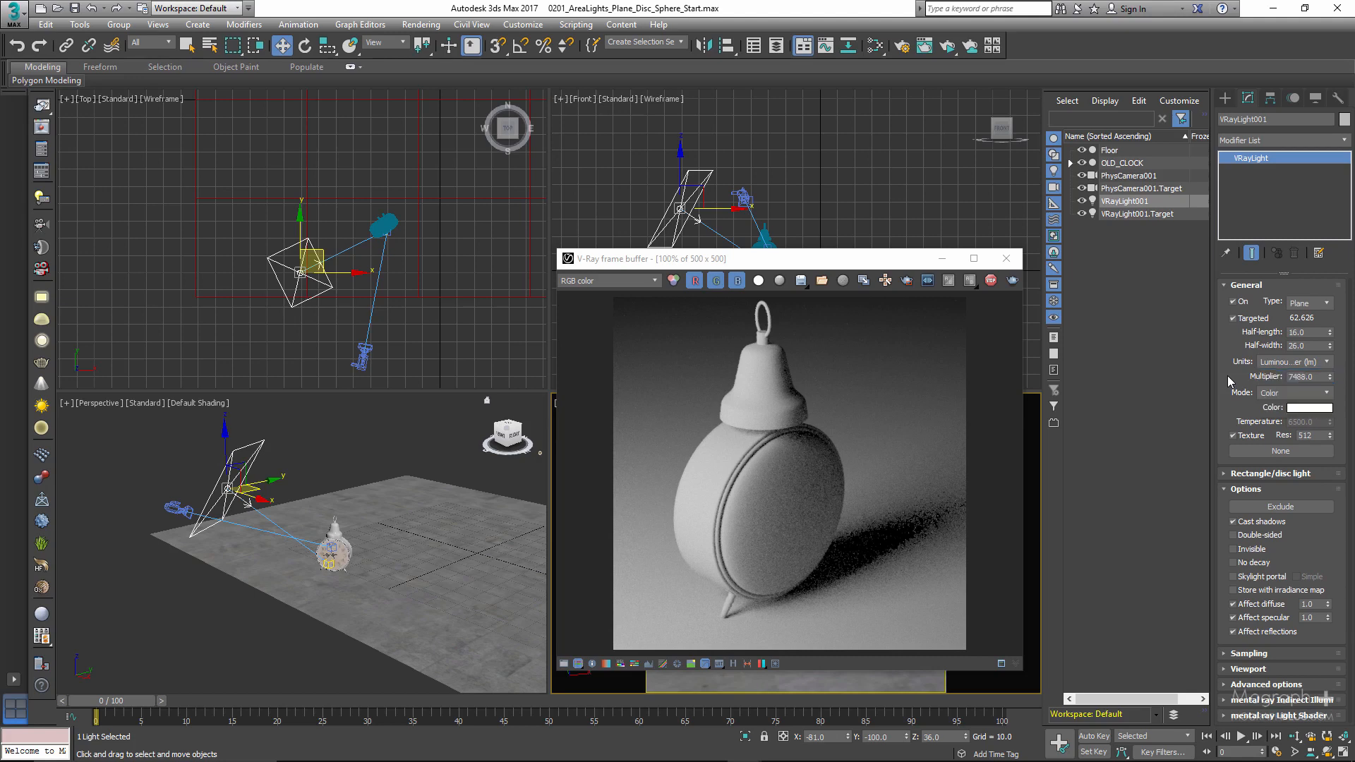
- Reduce the light to half-length 8 and half-width 13 to compare brightness under Luminous power units
{"action": "left_click", "coordinate": [1314, 334]}
{"action": "double_click", "coordinate": [1296, 333]}
{"action": "type", "text": "8"}
{"action": "left_click_drag", "start_coordinate": [1315, 346], "coordinate": [1255, 349]}
{"action": "type", "text": "13"}
{"action": "key", "text": "Return"}
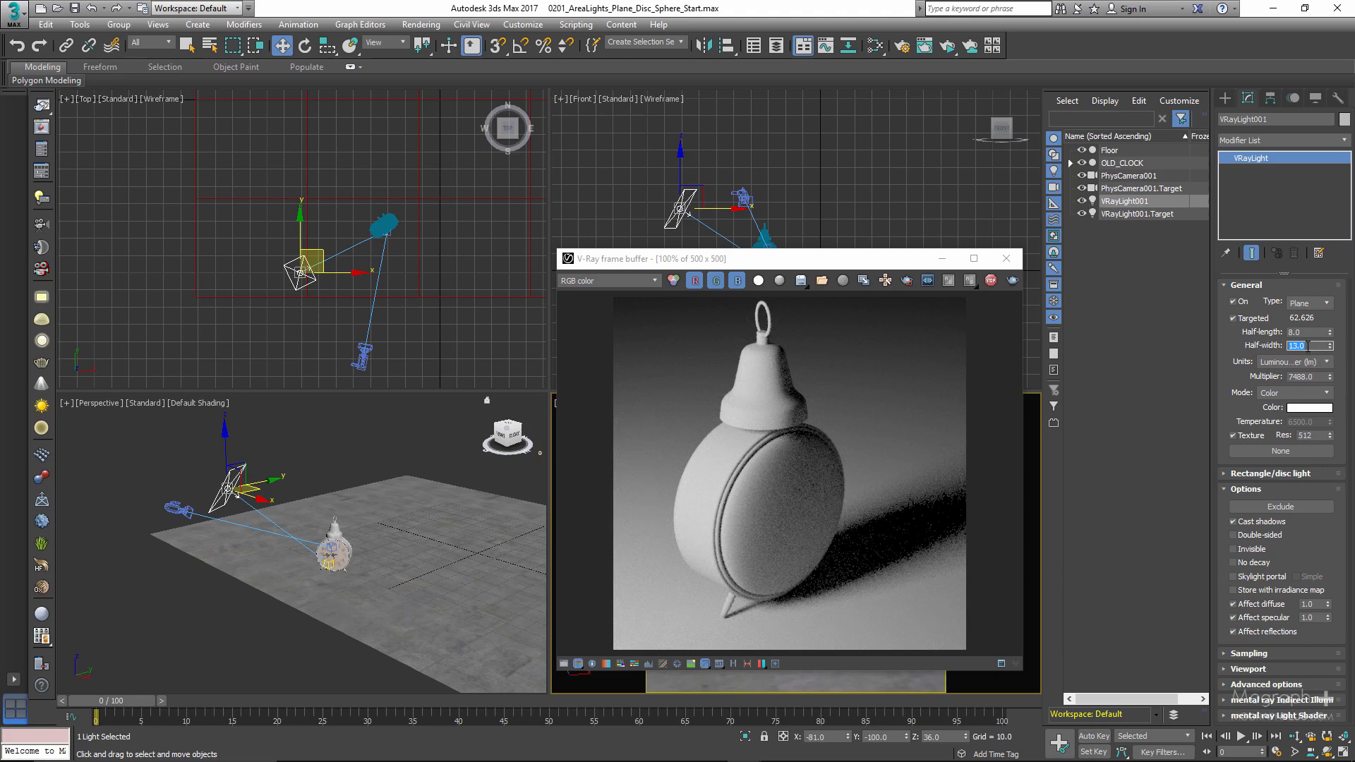
- Enlarge the plane light again to a half-width of 26 and a half-length of 16
{"action": "type", "text": "26"}
{"action": "double_click", "coordinate": [1298, 332]}
{"action": "type", "text": "16"}
{"action": "key", "text": "Return"}
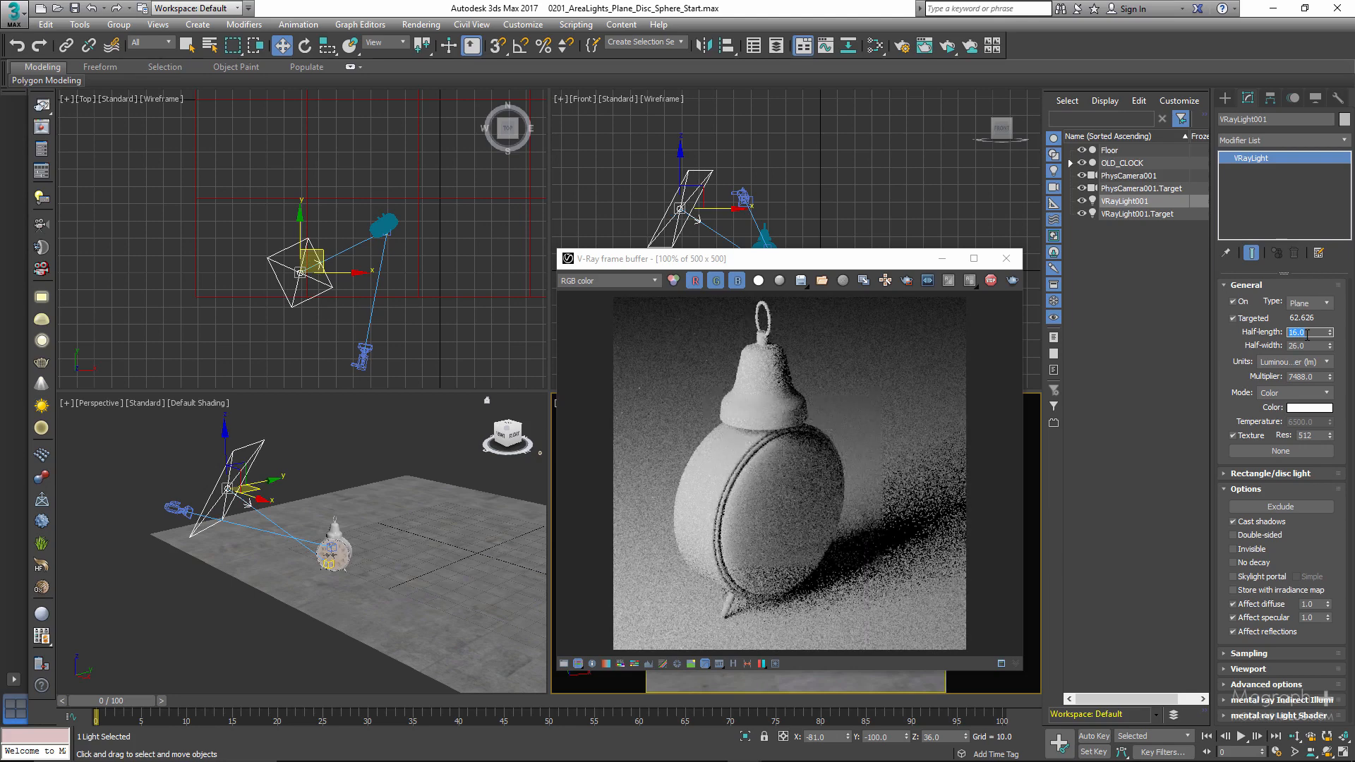
- Return the plane light to a half-length of 8 and a half-width of 13
{"action": "type", "text": "8"}
{"action": "left_click_drag", "start_coordinate": [1311, 346], "coordinate": [1268, 347]}
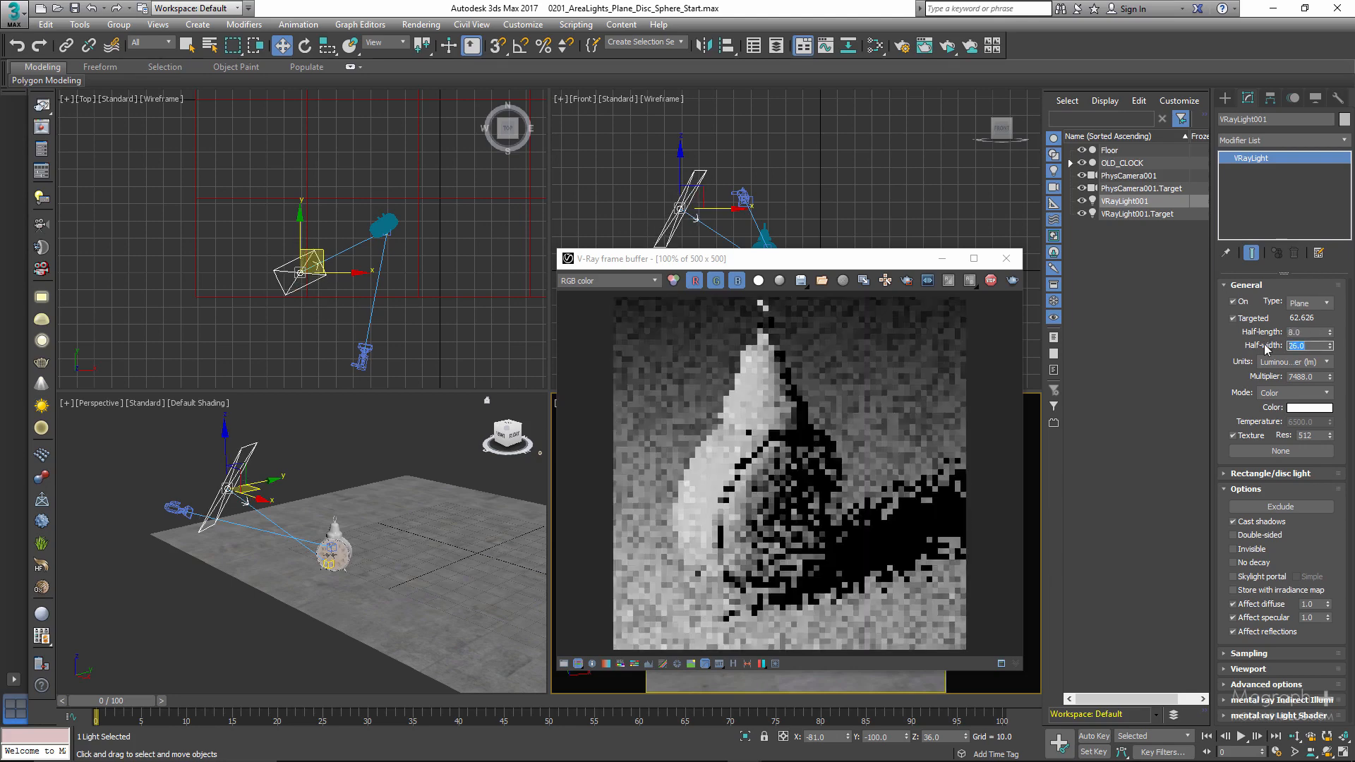
{"action": "type", "text": "13"}
{"action": "key", "text": "Return"}
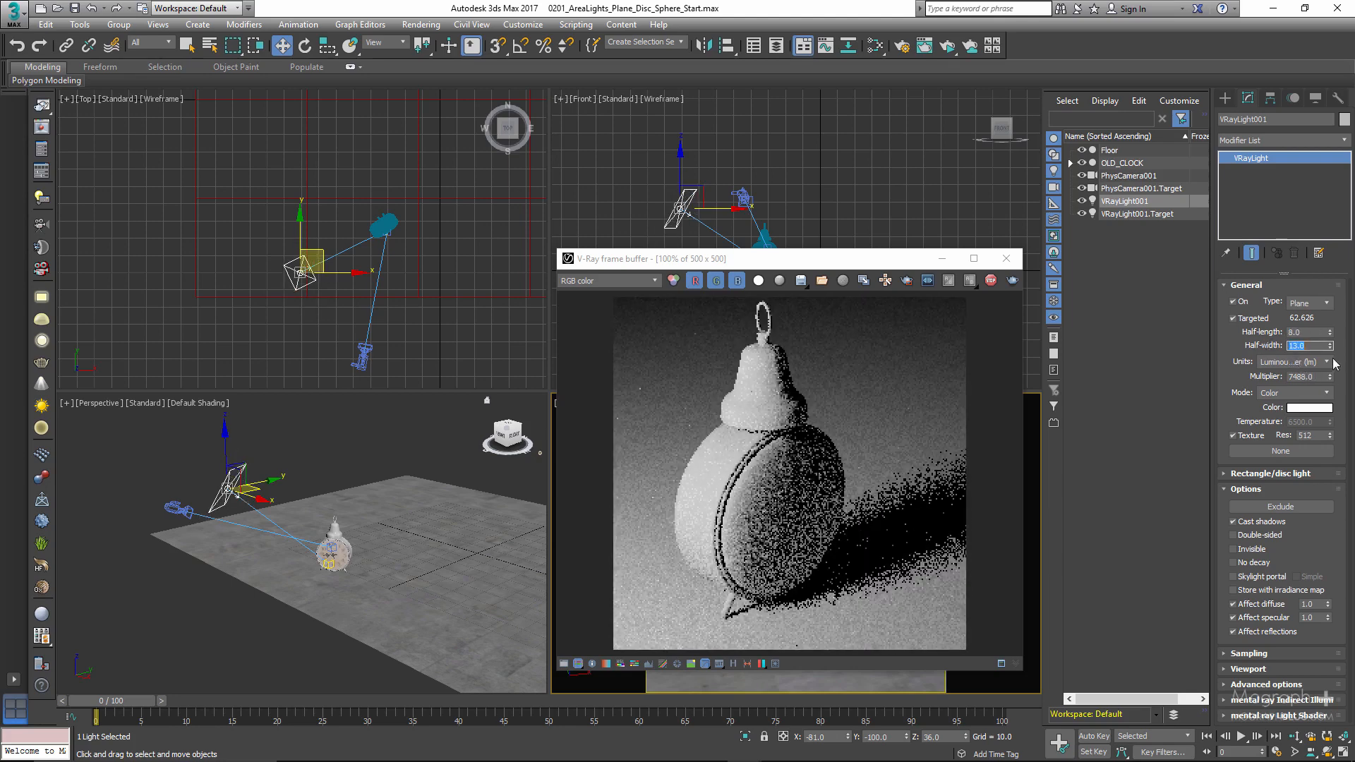
- Change the light's units to Luminance (lm/m²/sr) and enlarge it to half-length 16 and half-width 26
{"action": "left_click", "coordinate": [1328, 362]}
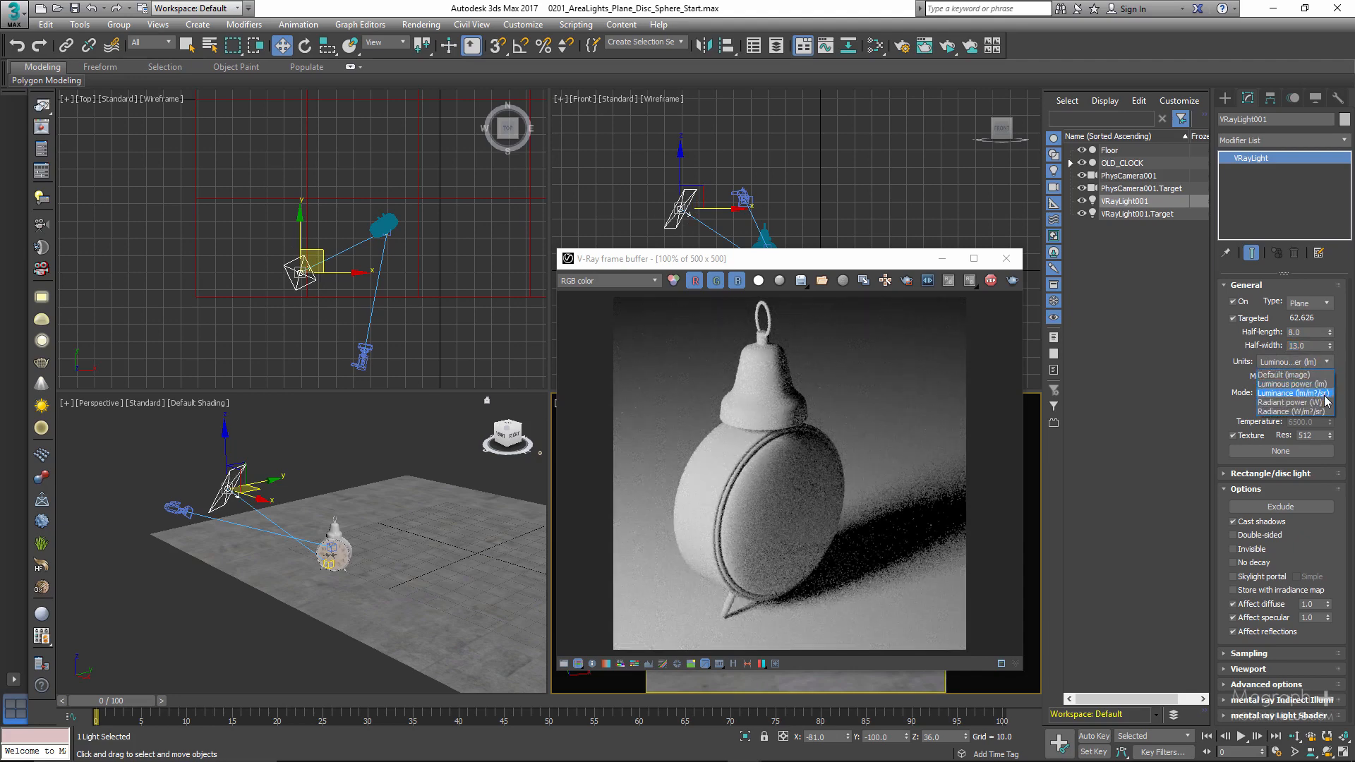
{"action": "left_click", "coordinate": [1295, 393]}
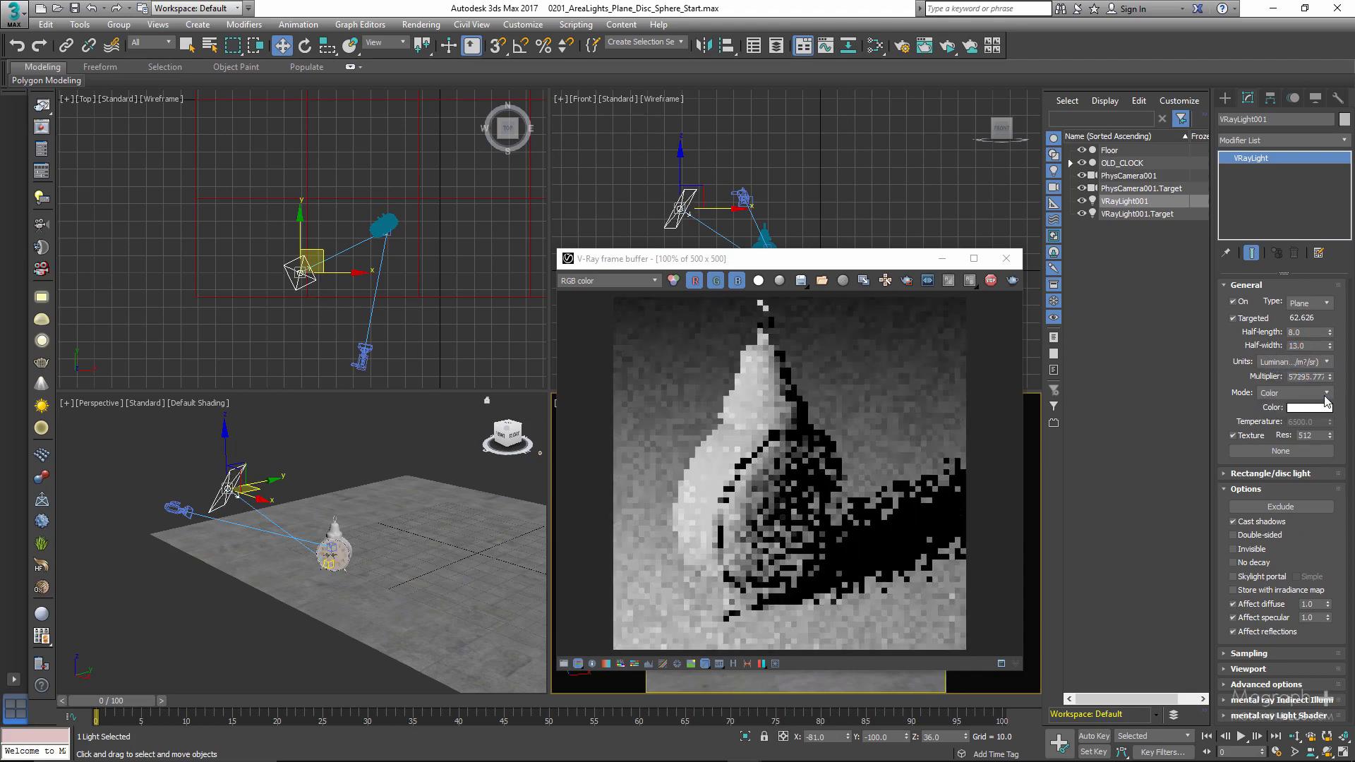
{"action": "double_click", "coordinate": [1308, 332]}
{"action": "type", "text": "16"}
{"action": "key", "text": "Tab"}
{"action": "type", "text": "2"}
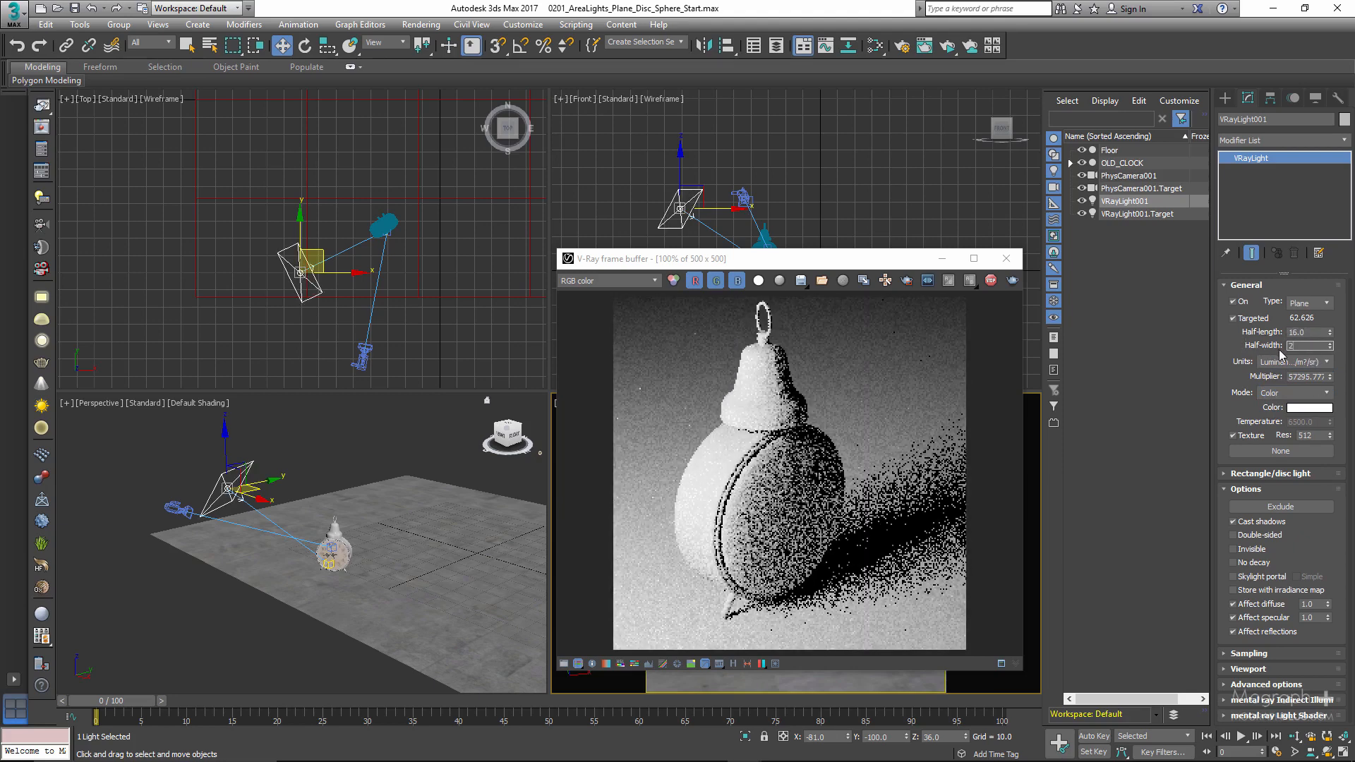
{"action": "type", "text": "6"}
{"action": "key", "text": "Return"}
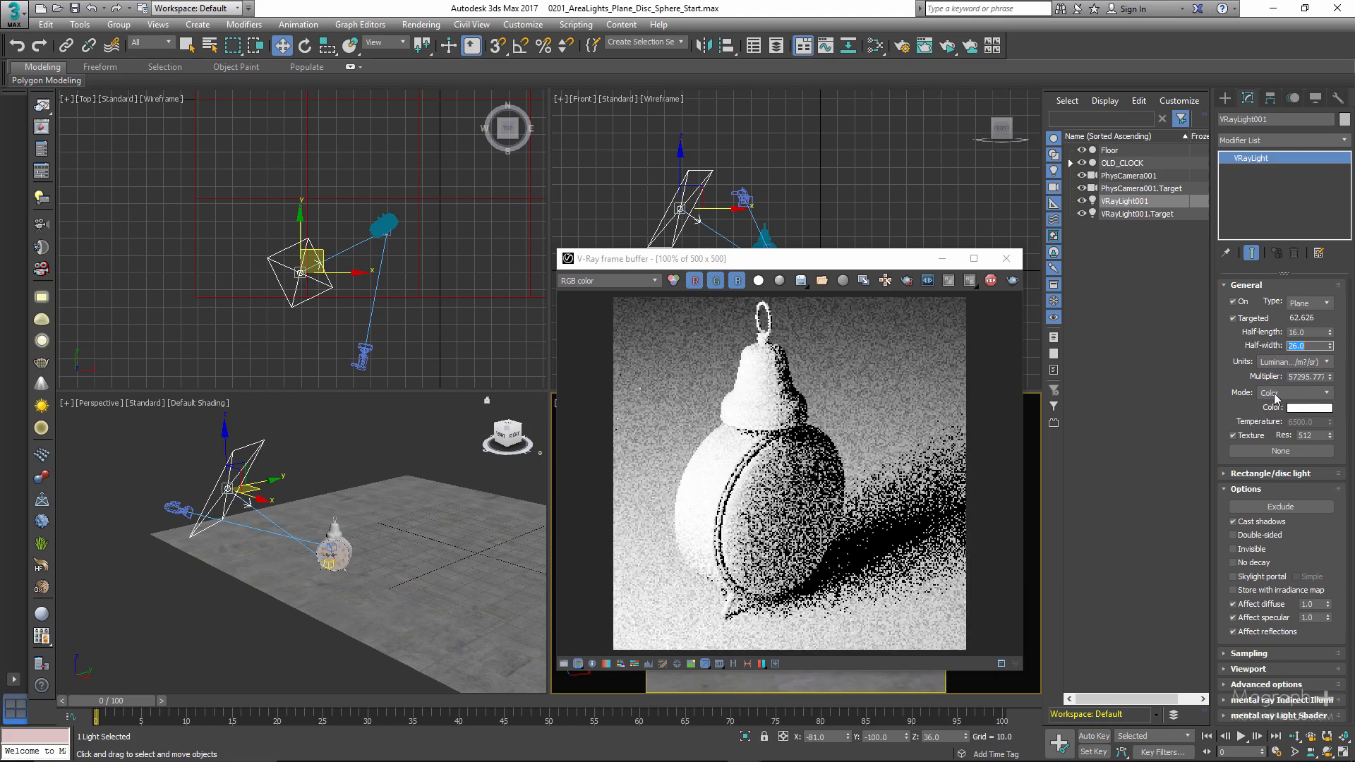
- Change the light's units to Radiant power (W) and reduce it to half-length 8 and half-width 16
{"action": "left_click", "coordinate": [1296, 361]}
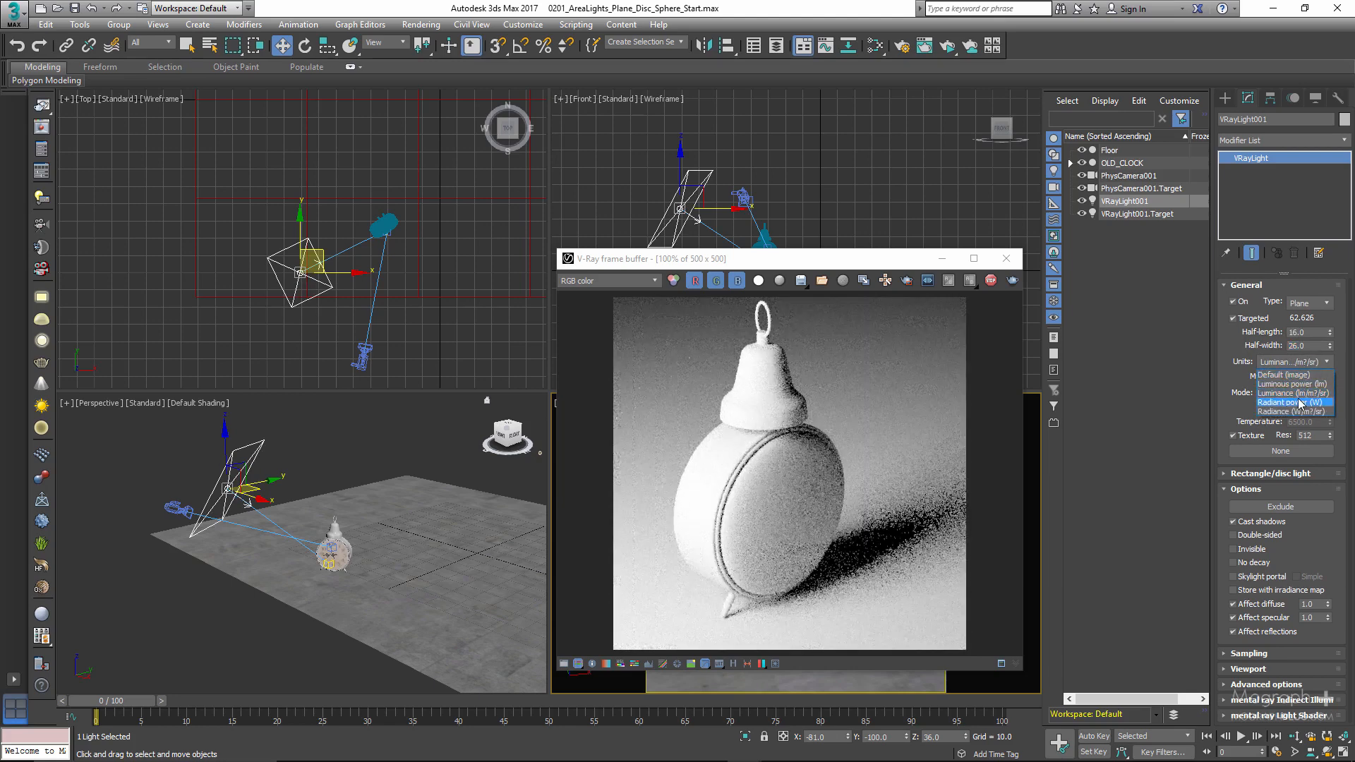
{"action": "left_click", "coordinate": [1317, 402]}
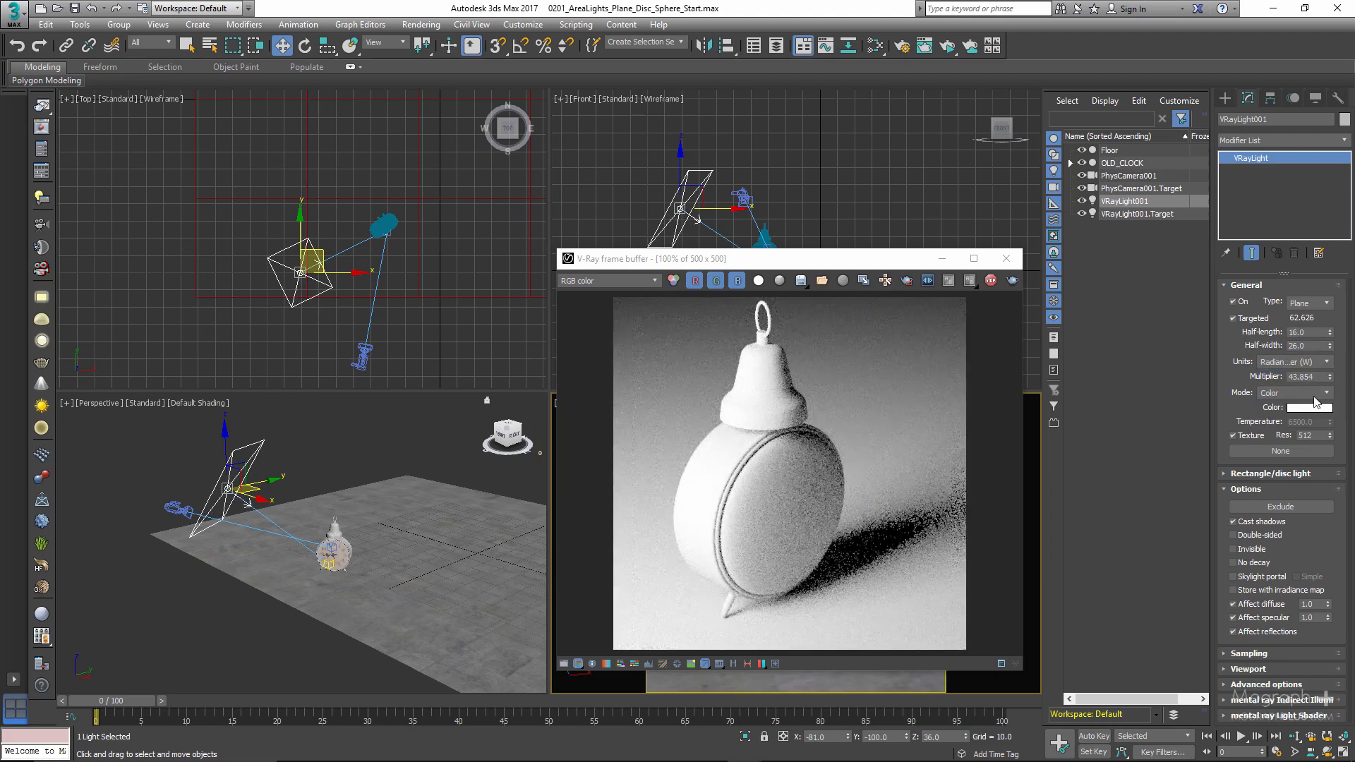
{"action": "double_click", "coordinate": [1309, 332]}
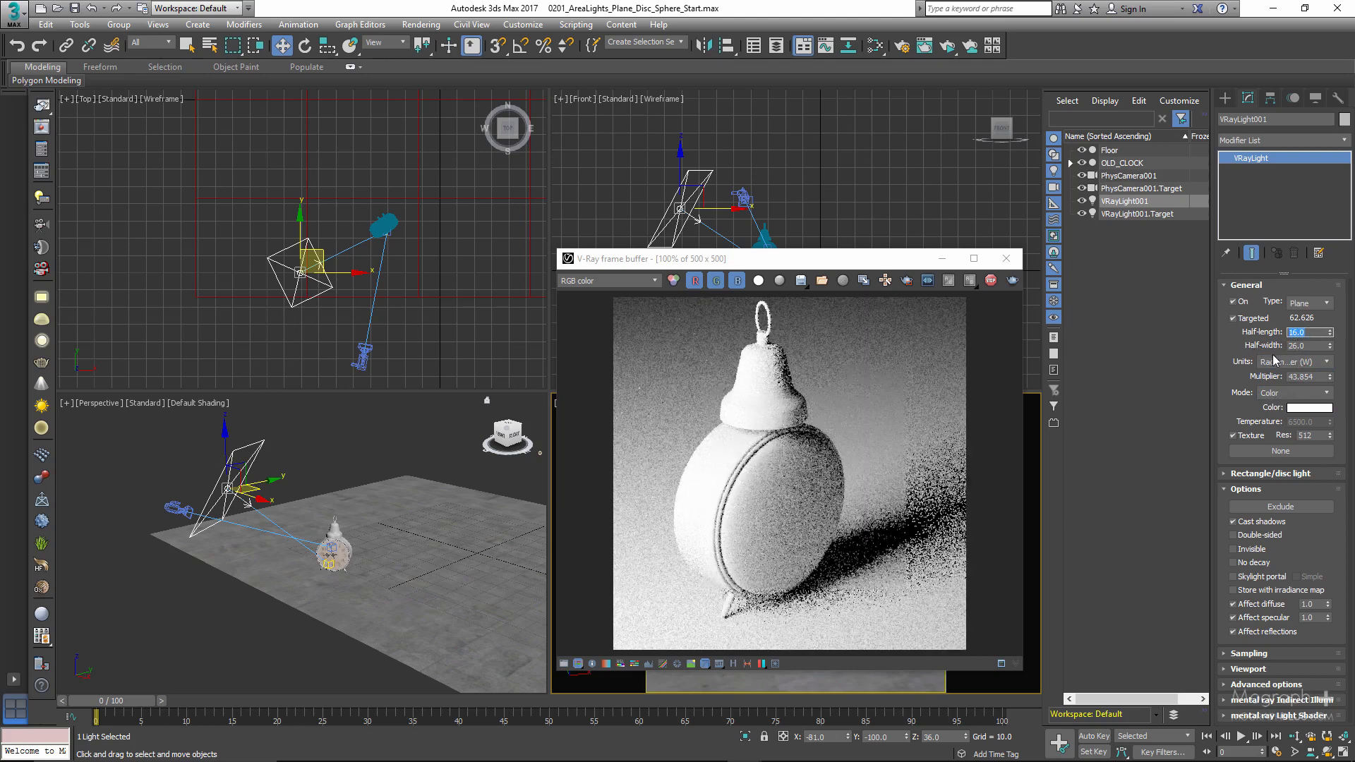
{"action": "type", "text": "8"}
{"action": "left_click_drag", "start_coordinate": [1315, 348], "coordinate": [1269, 355]}
{"action": "type", "text": "16"}
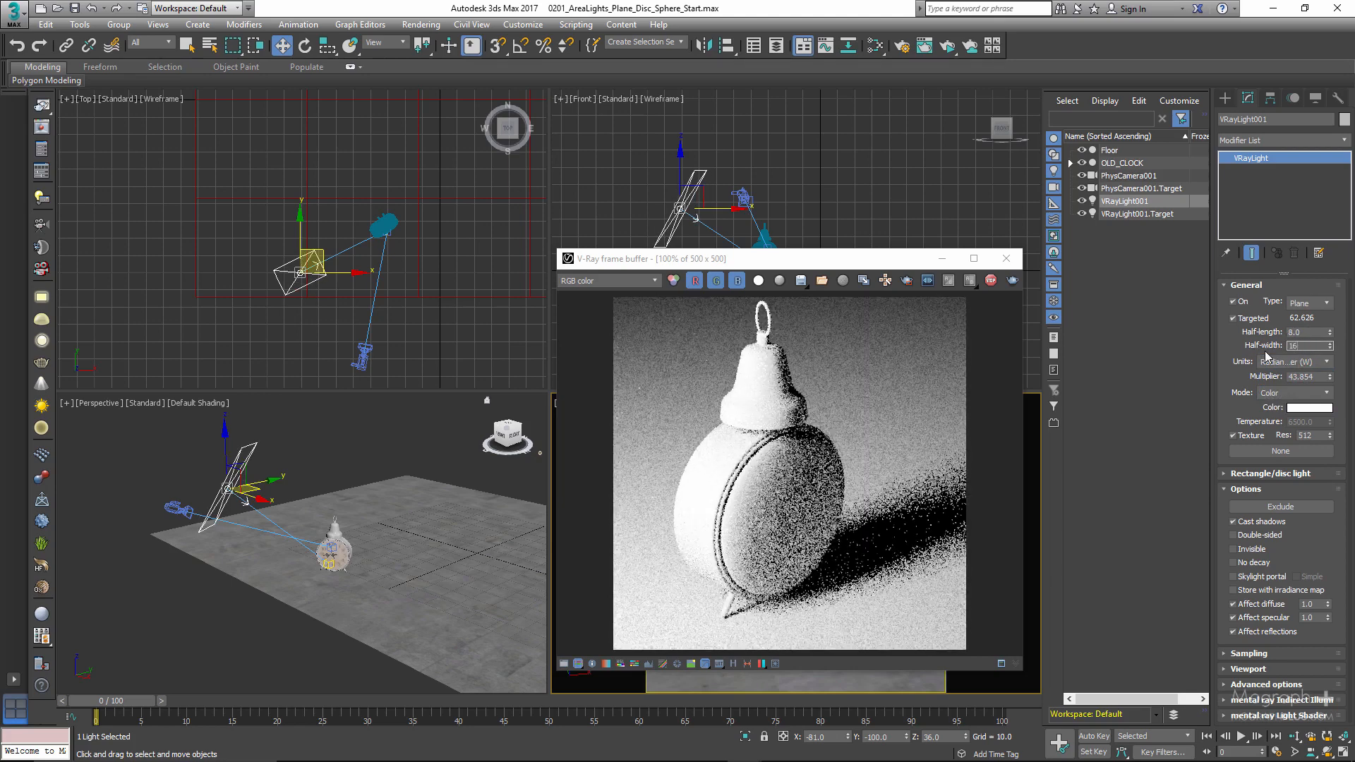
{"action": "key", "text": "Return"}
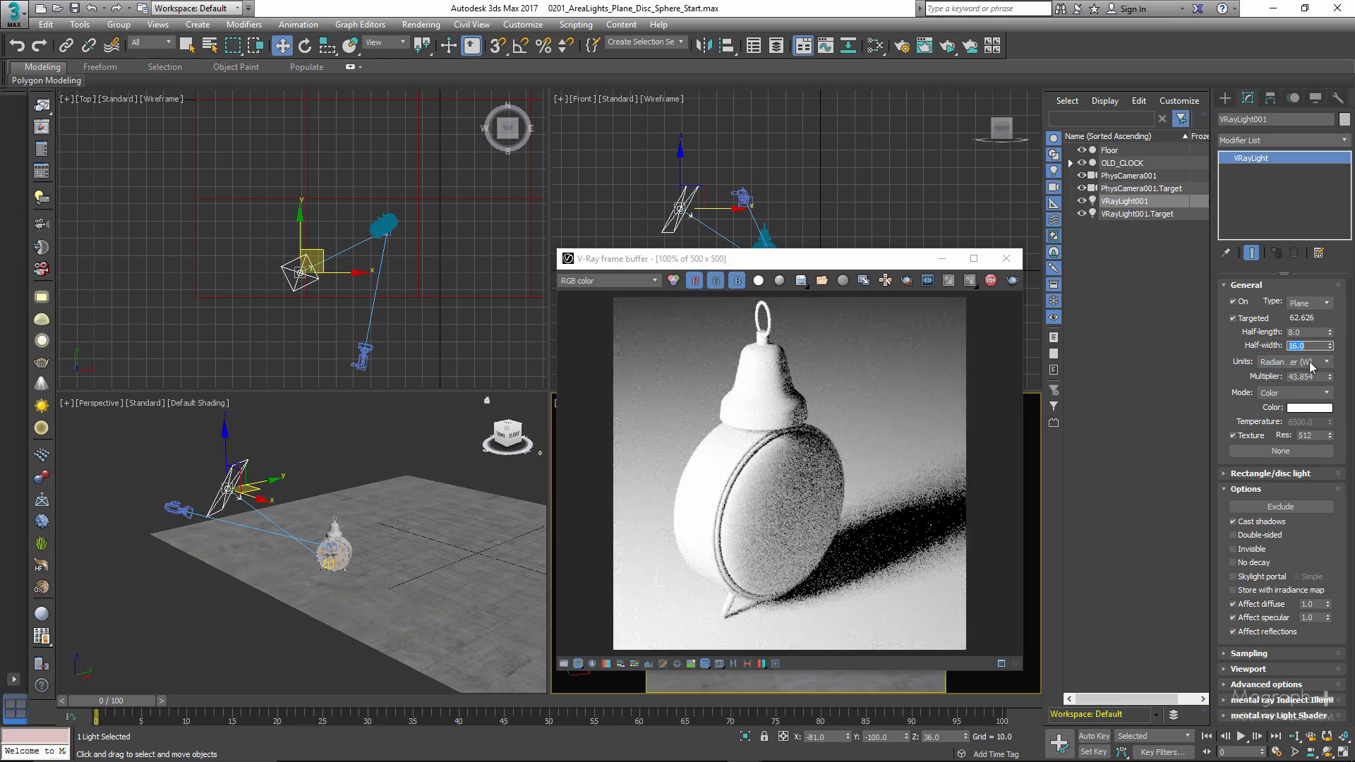
- Change the light's units to Radiance (W/m²/sr) and enlarge it to half-length 16 and half-width 26
{"action": "left_click", "coordinate": [1310, 362]}
{"action": "left_click", "coordinate": [1297, 412]}
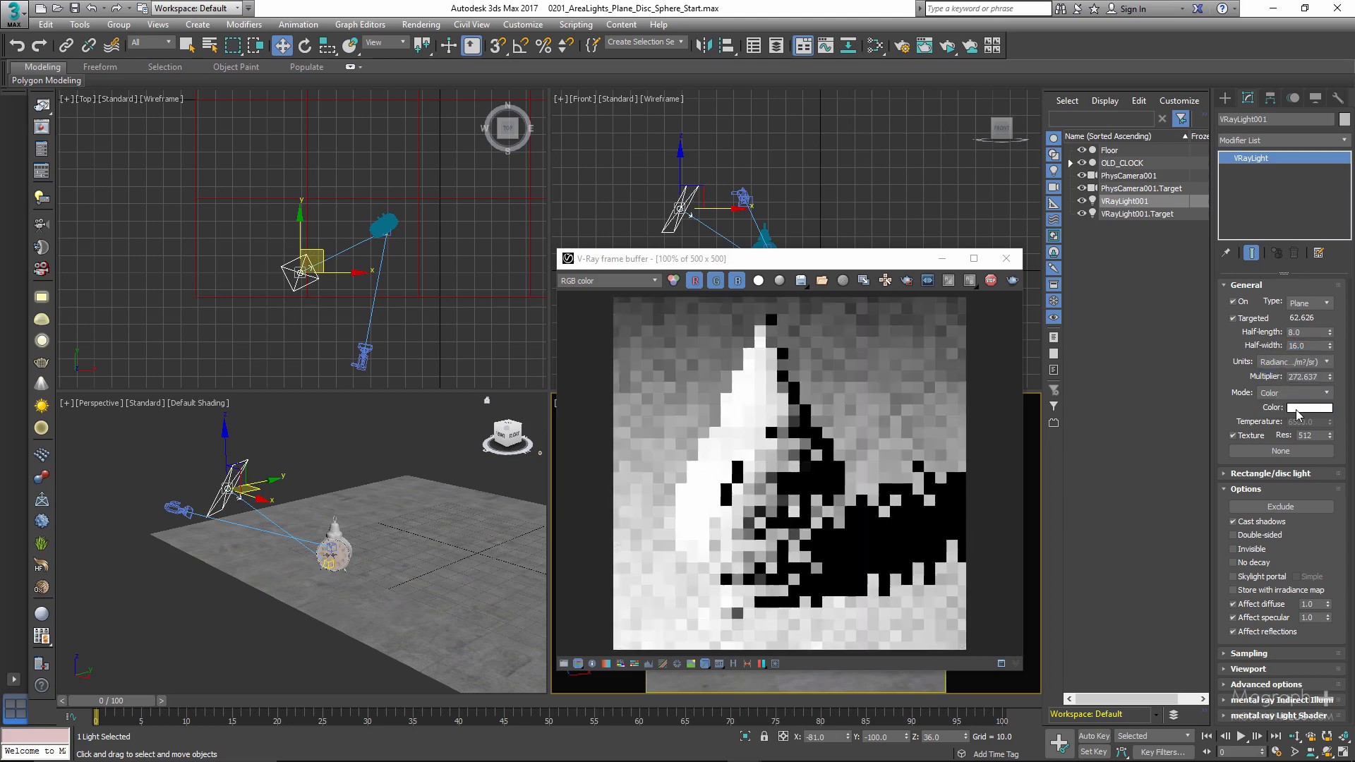
{"action": "double_click", "coordinate": [1306, 333]}
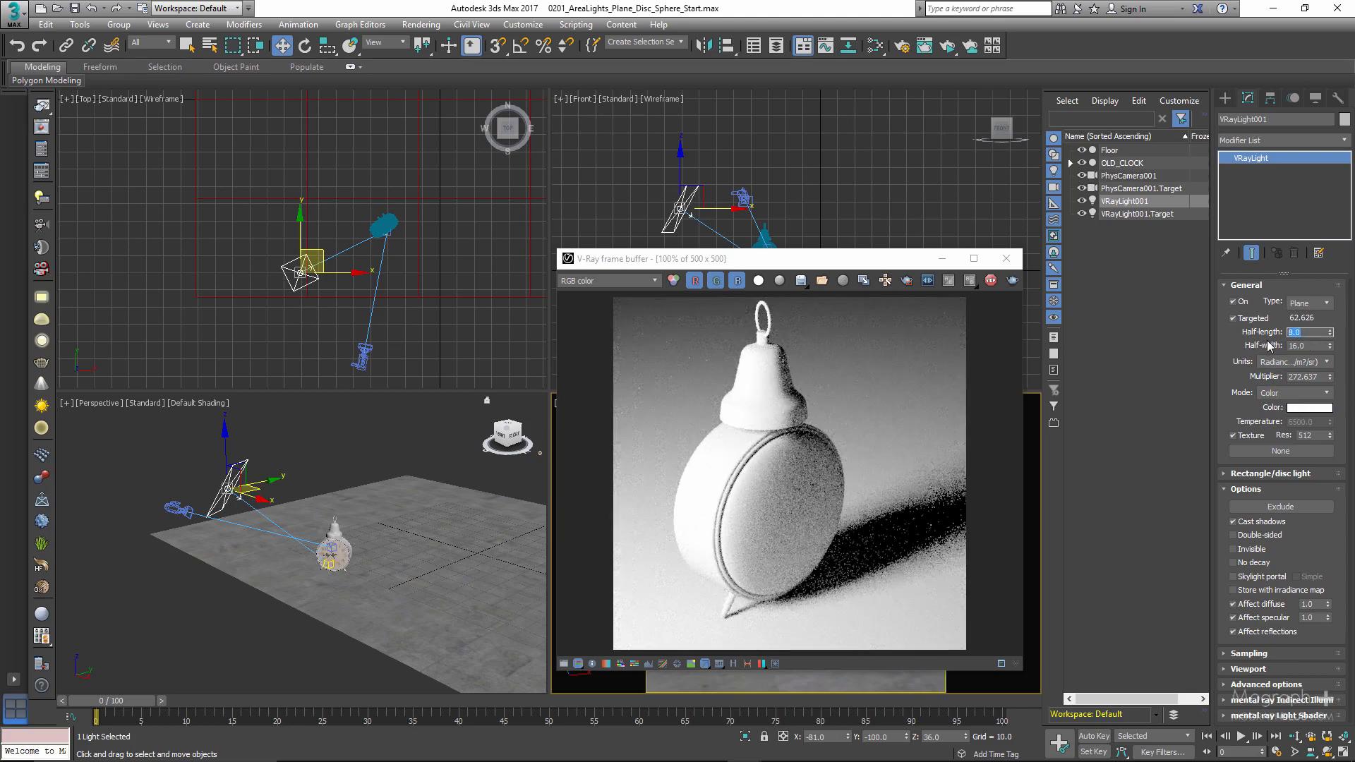
{"action": "type", "text": "16"}
{"action": "key", "text": "Tab"}
{"action": "type", "text": "2"}
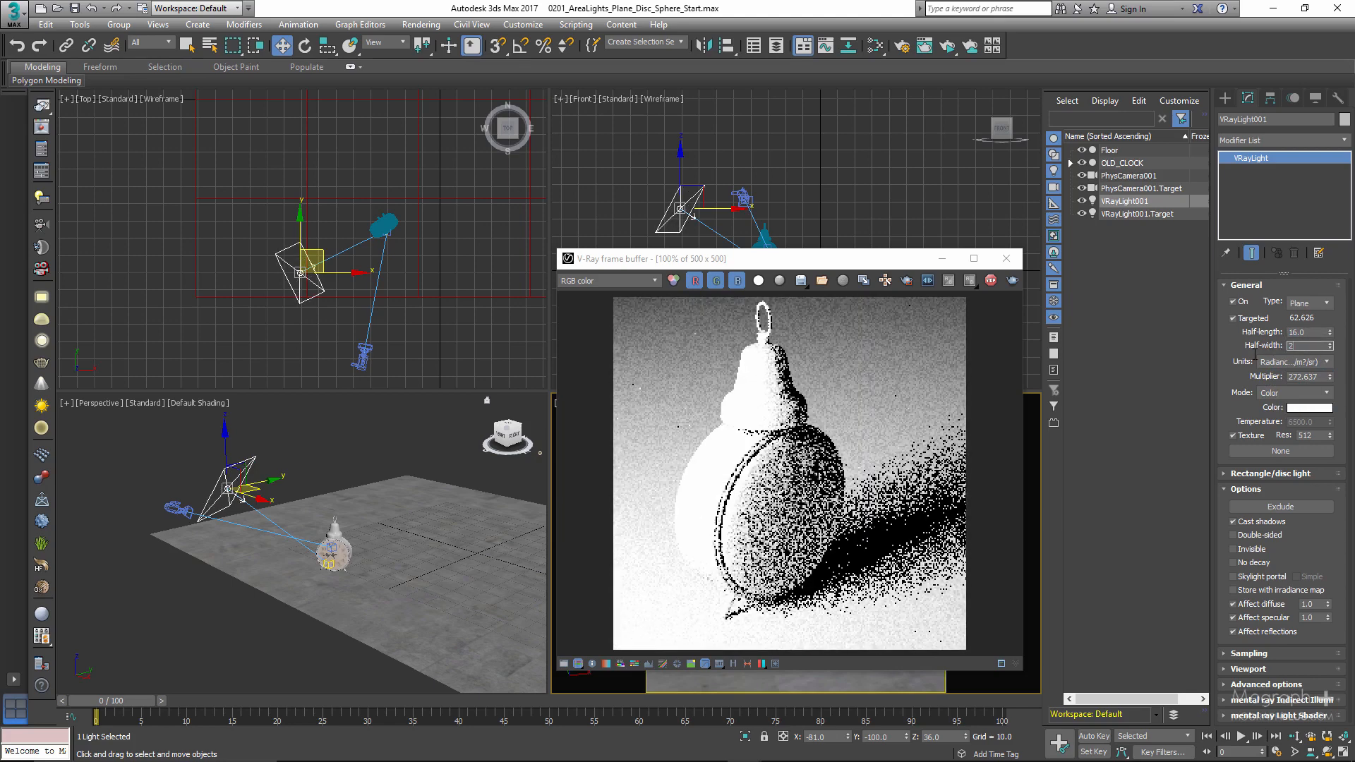
{"action": "type", "text": "6"}
{"action": "key", "text": "Return"}
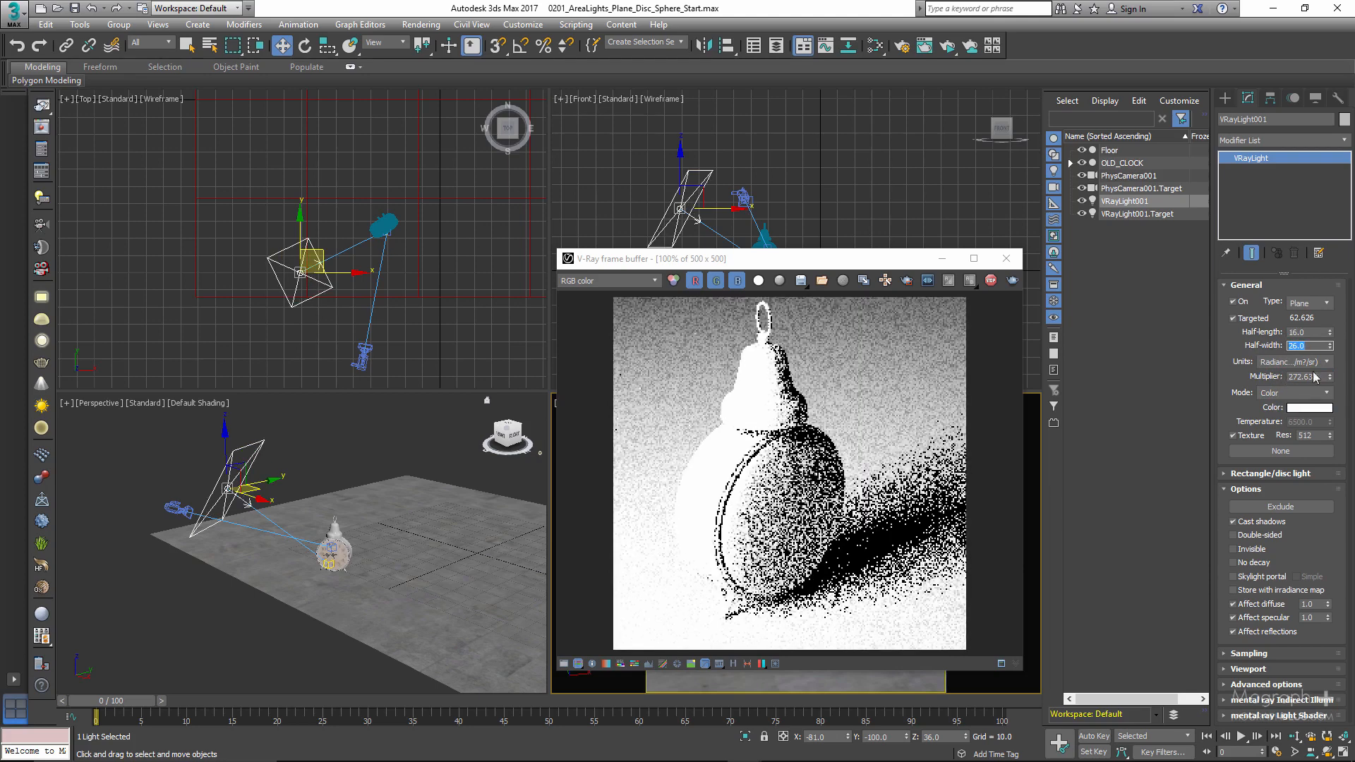
- Set the light's units to Radiant power (W) and try a multiplier of 10 before raising it to 40
{"action": "left_click", "coordinate": [1303, 362]}
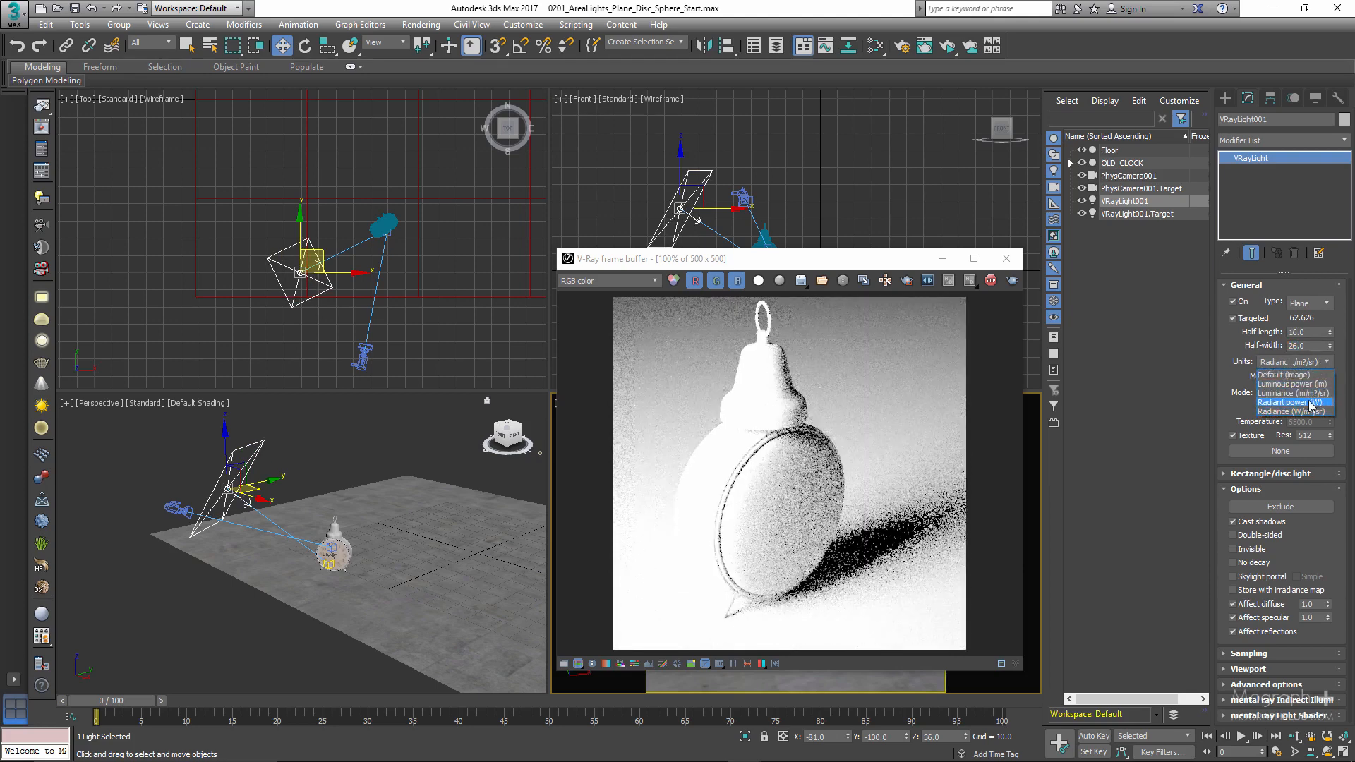
{"action": "left_click", "coordinate": [1313, 398]}
{"action": "double_click", "coordinate": [1303, 377]}
{"action": "type", "text": "10"}
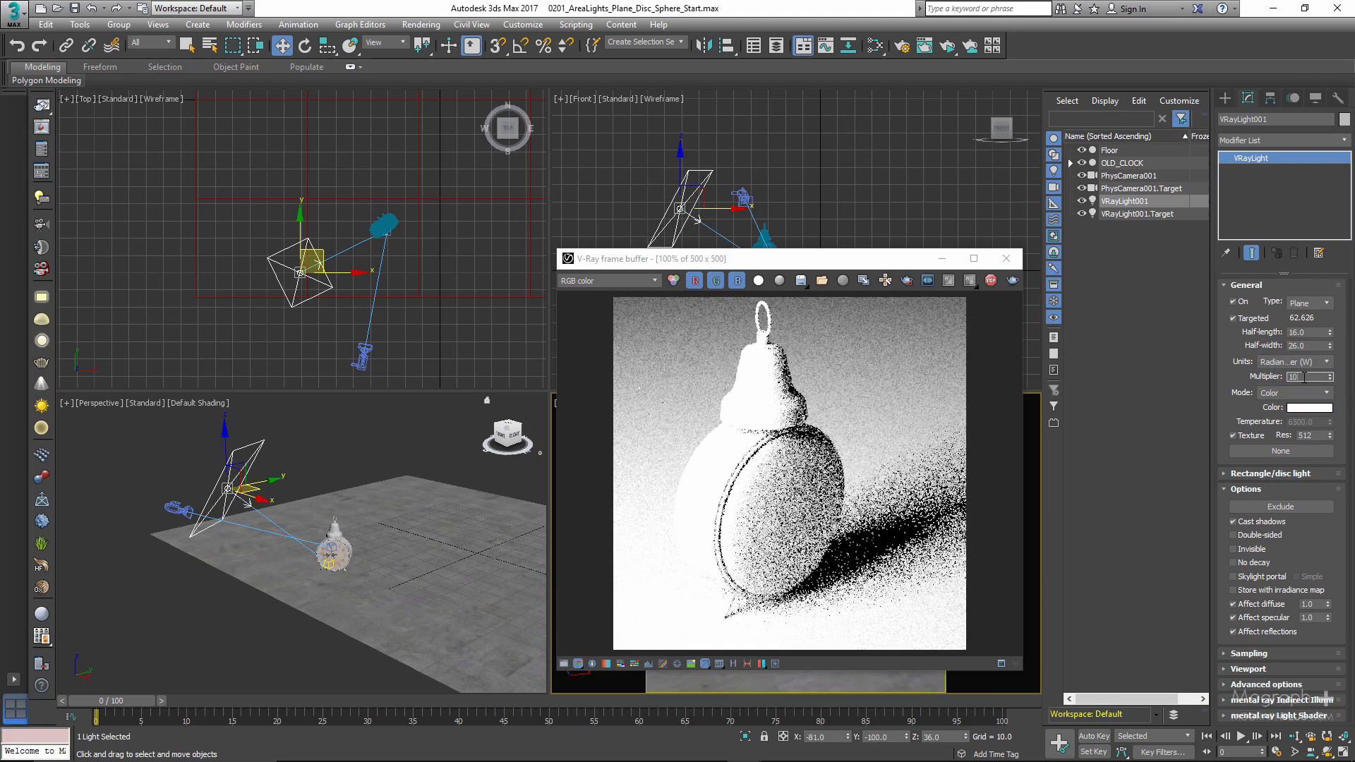
{"action": "key", "text": "Return"}
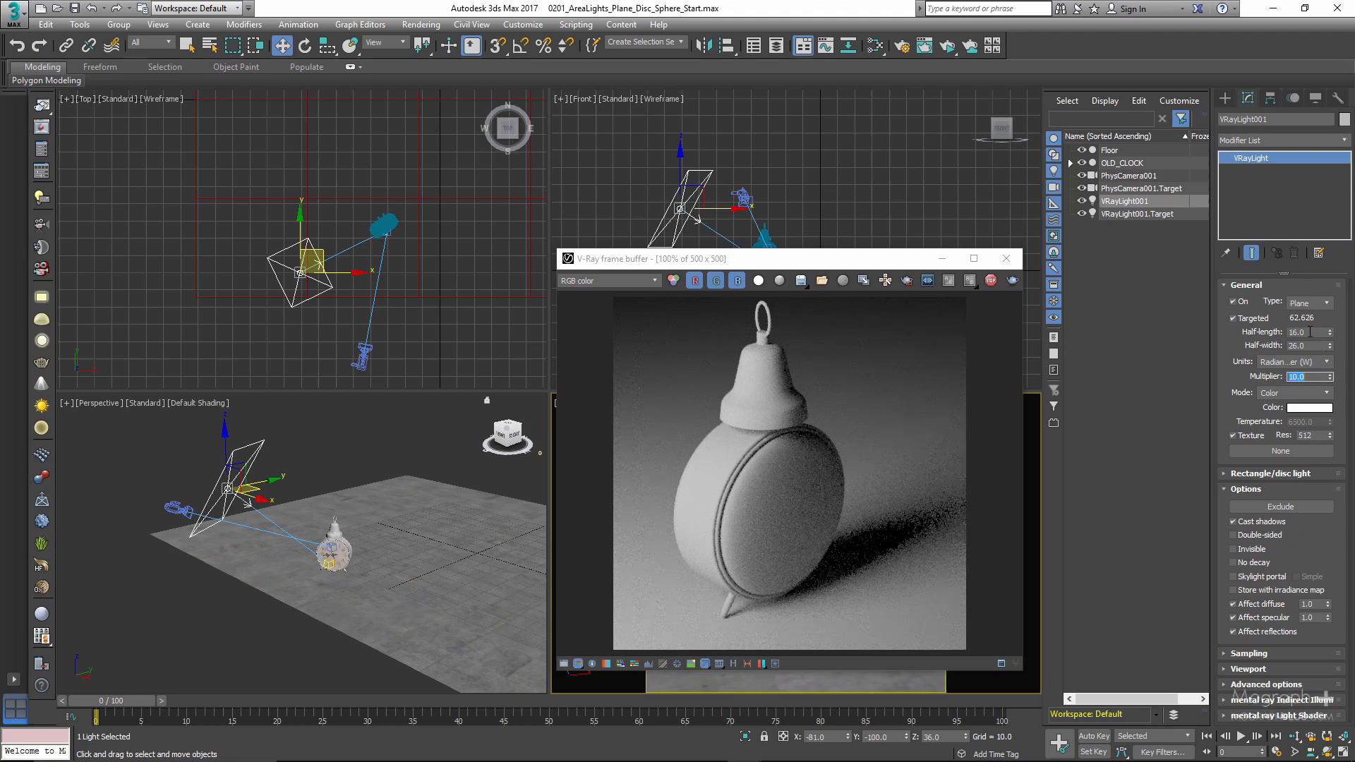
{"action": "type", "text": "40"}
{"action": "key", "text": "Return"}
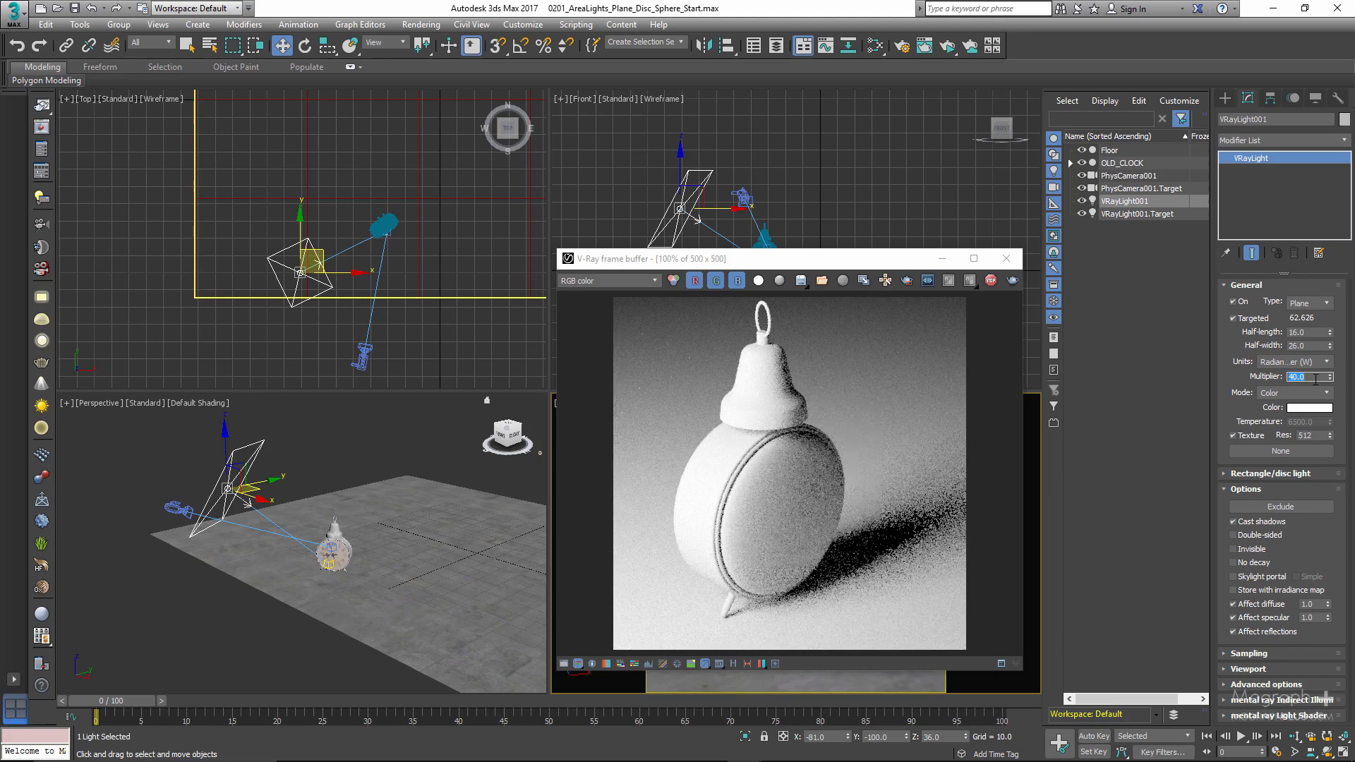
- Try a multiplier of 2 for the plane light before setting it to 10
{"action": "type", "text": "2"}
{"action": "key", "text": "Return"}
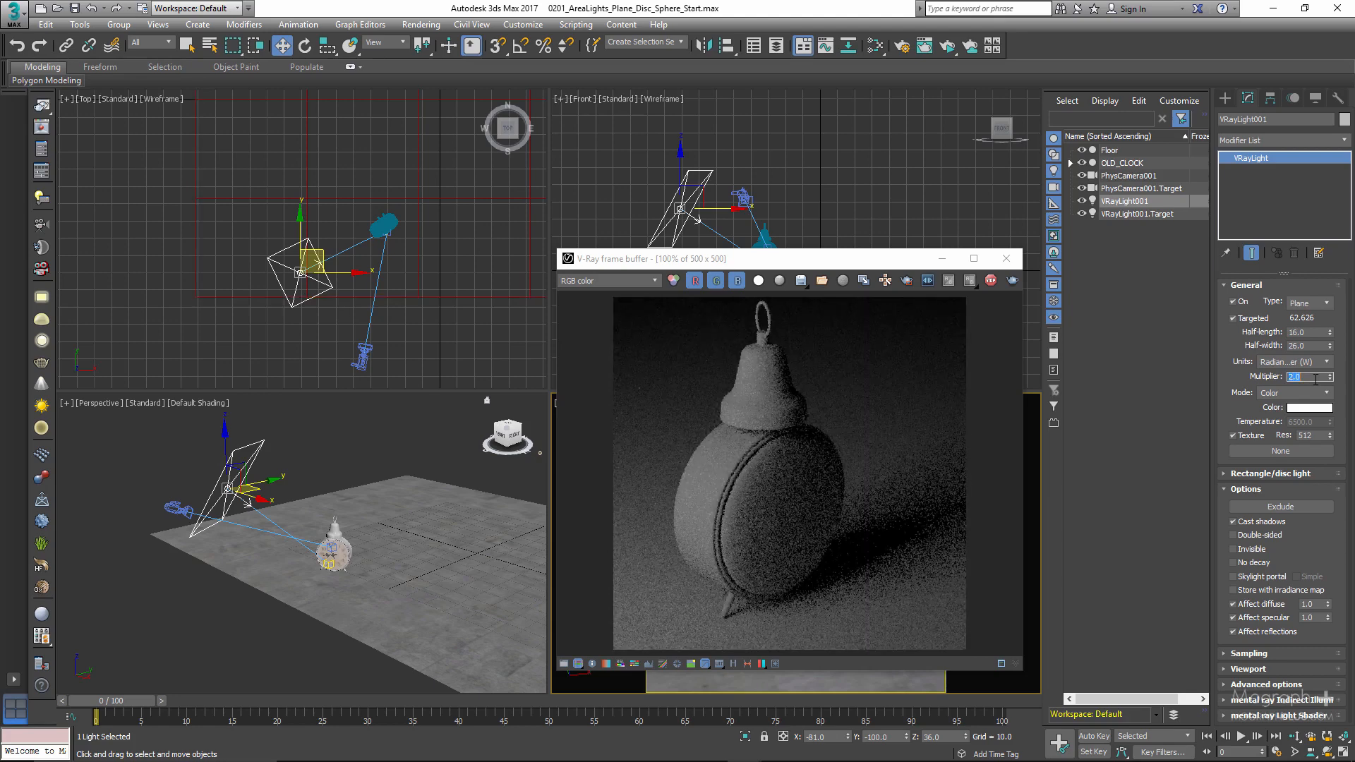
{"action": "type", "text": "10"}
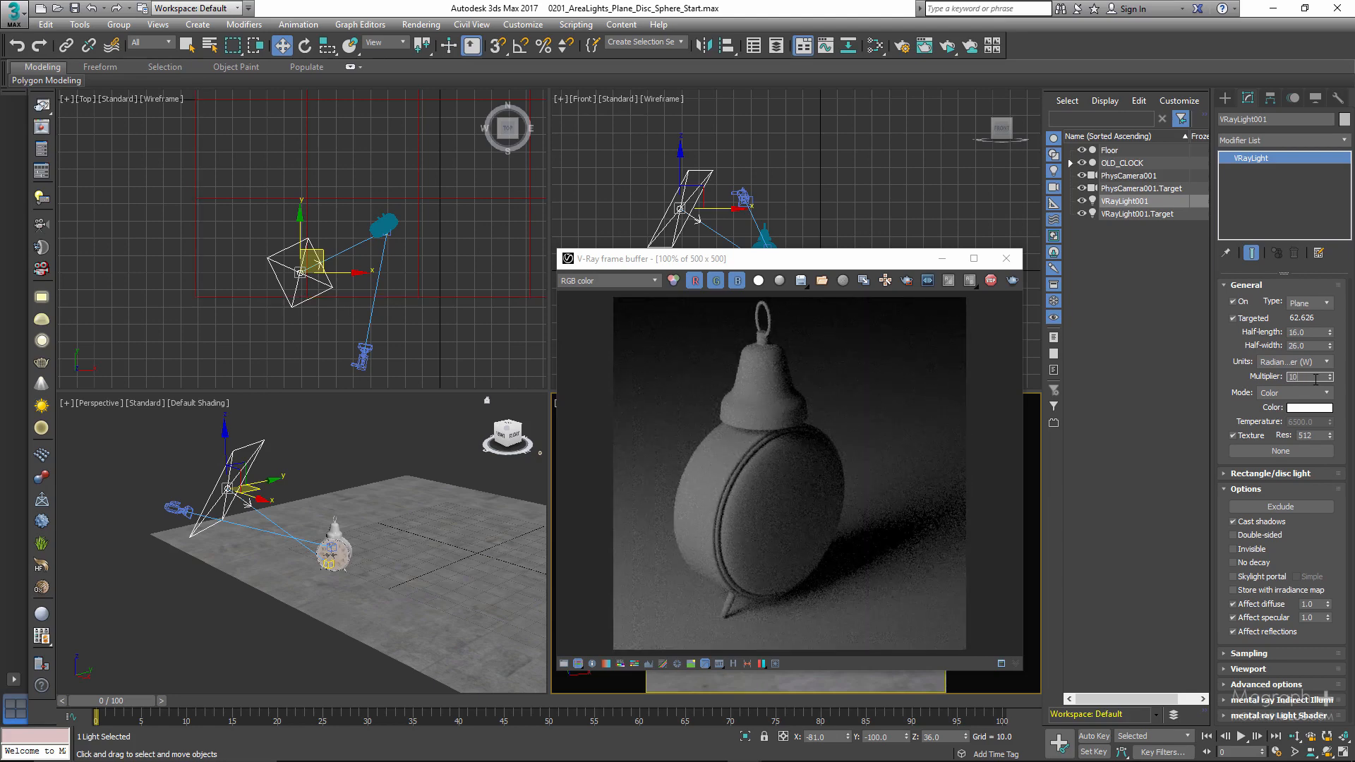
{"action": "key", "text": "Return"}
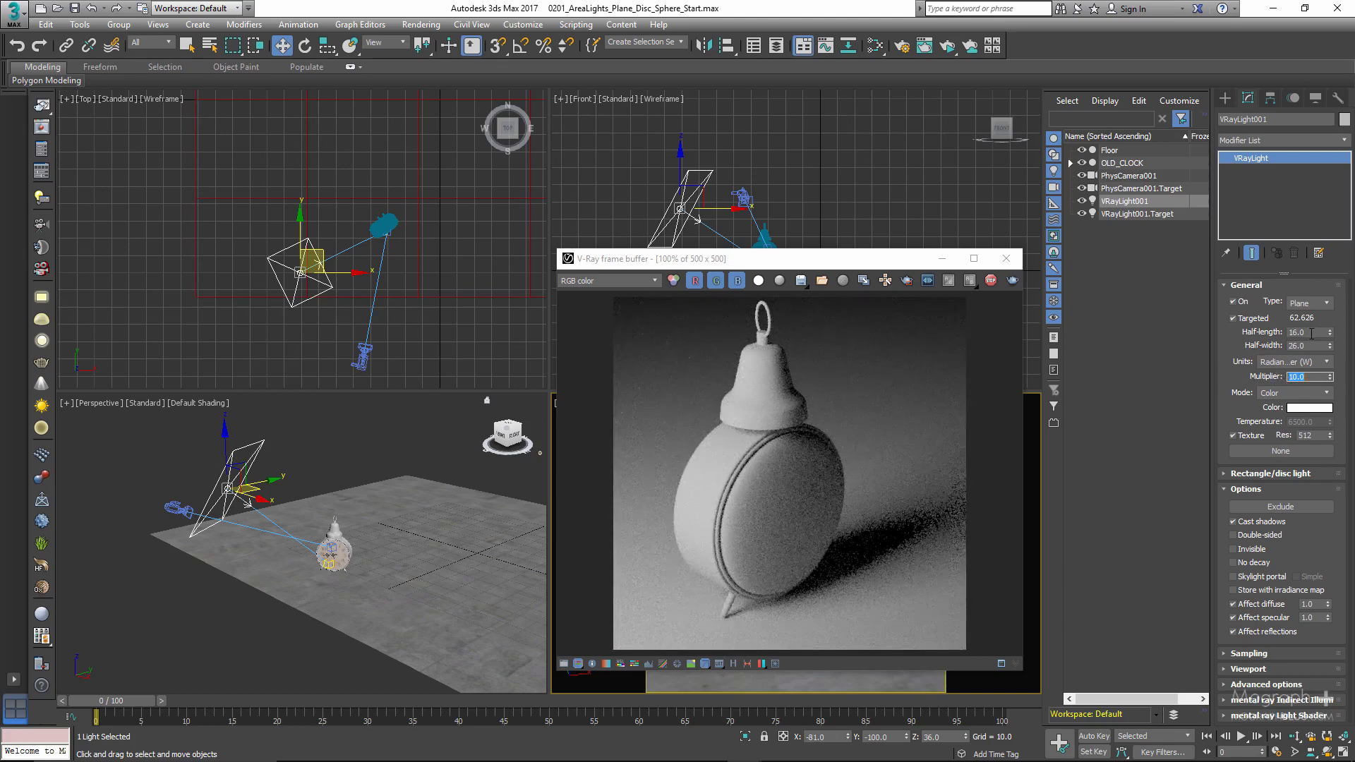
- Reduce the plane light to half-length 8 and half-width 13, and shift the render window away from the light's settings
{"action": "double_click", "coordinate": [1314, 332]}
{"action": "type", "text": "8"}
{"action": "key", "text": "Tab"}
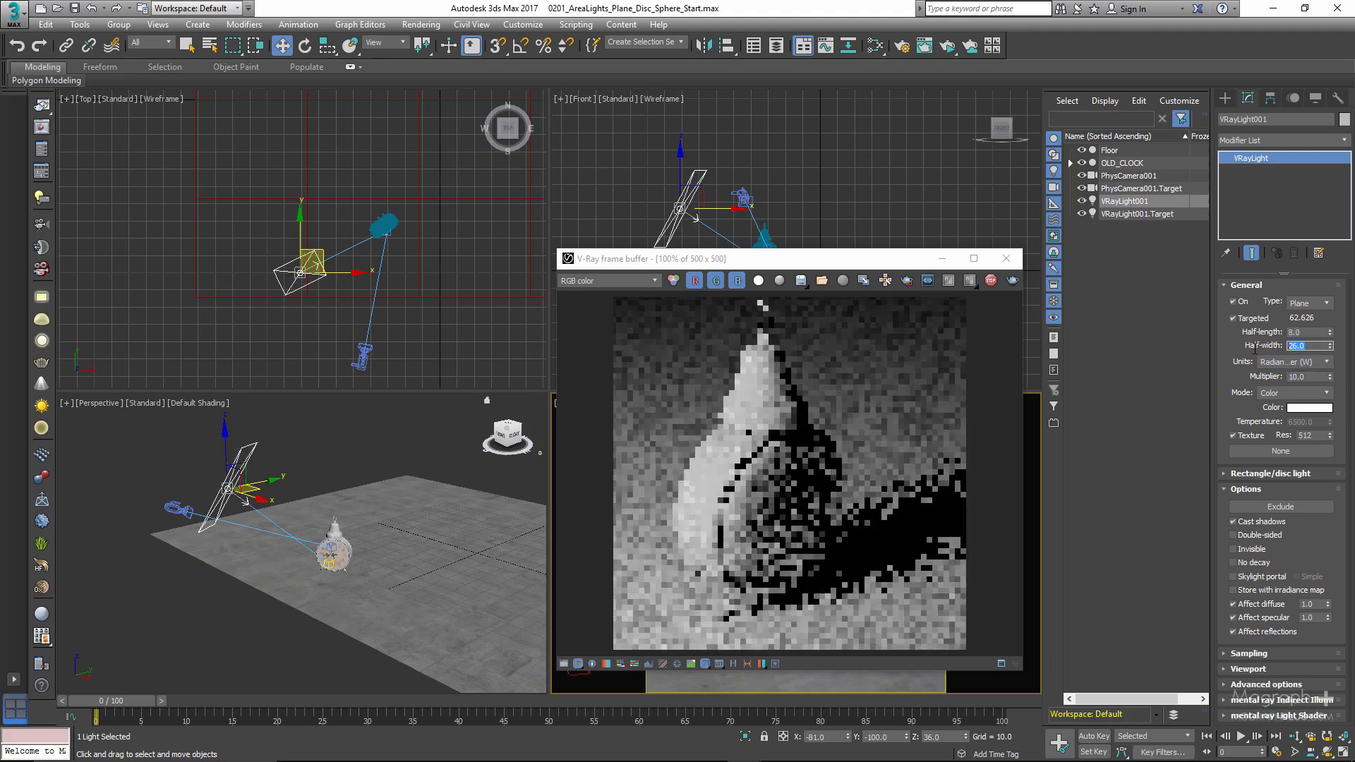
{"action": "type", "text": "13"}
{"action": "key", "text": "Return"}
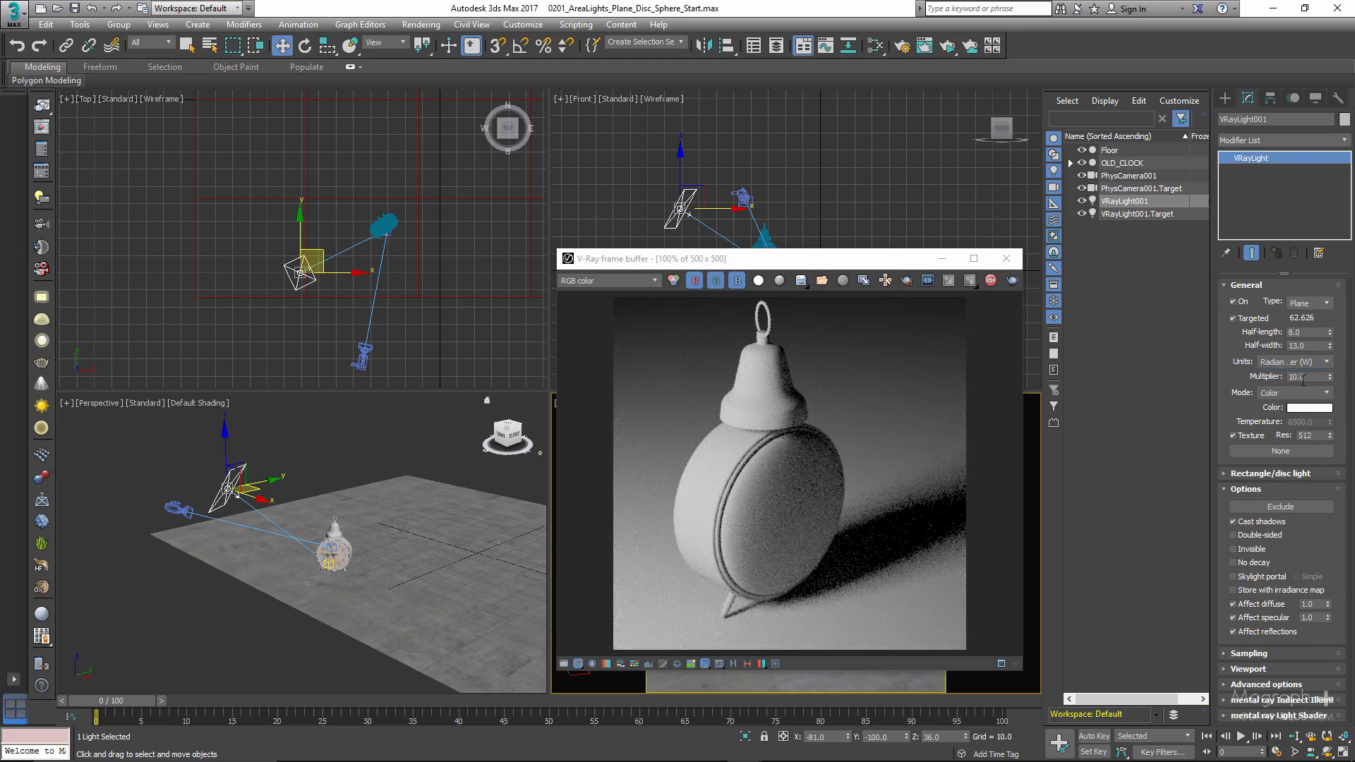
{"action": "double_click", "coordinate": [1308, 378]}
{"action": "left_click", "coordinate": [1312, 381]}
{"action": "left_click", "coordinate": [1231, 382]}
{"action": "left_click_drag", "start_coordinate": [881, 265], "coordinate": [817, 265]}
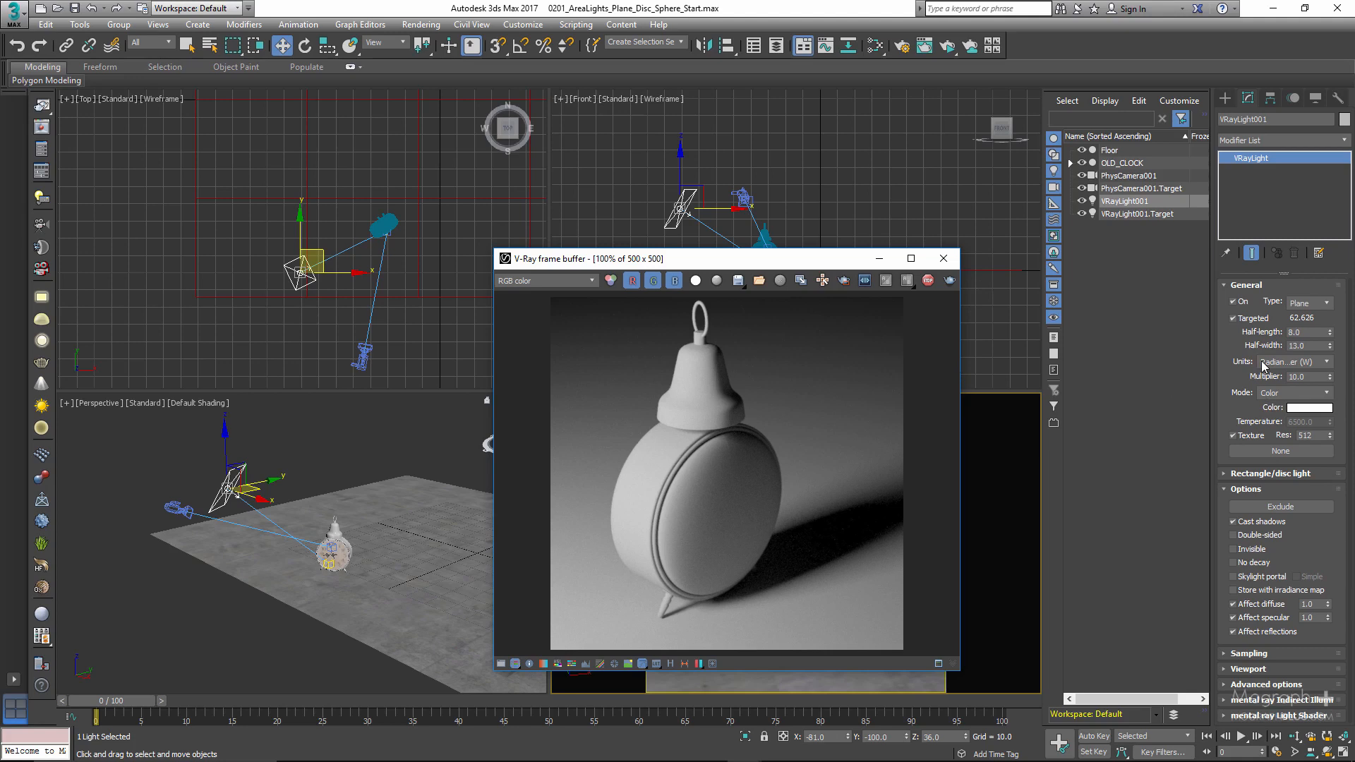
- Shrink the plane light to half-length 4 and half-width 7
{"action": "left_click", "coordinate": [1318, 331]}
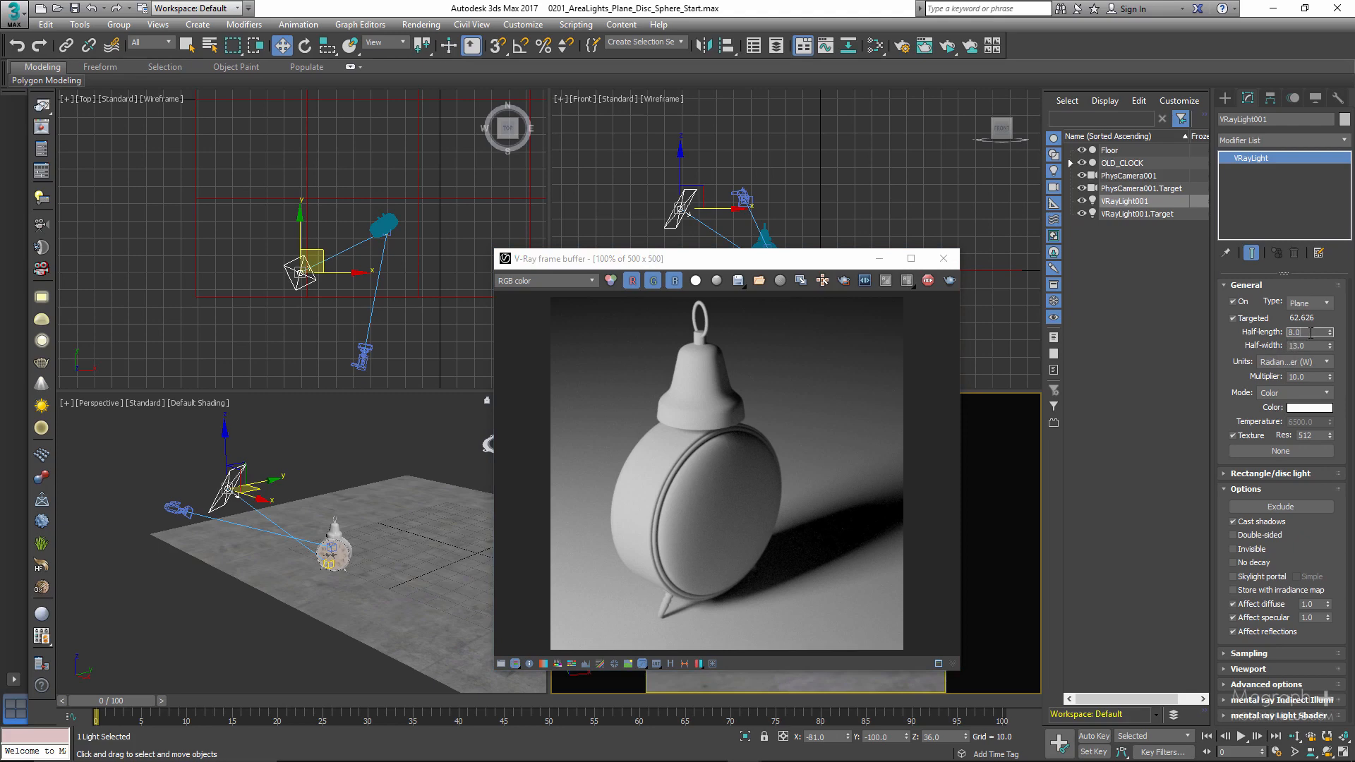
{"action": "type", "text": "4"}
{"action": "left_click", "coordinate": [1312, 345]}
{"action": "type", "text": "7"}
{"action": "key", "text": "Return"}
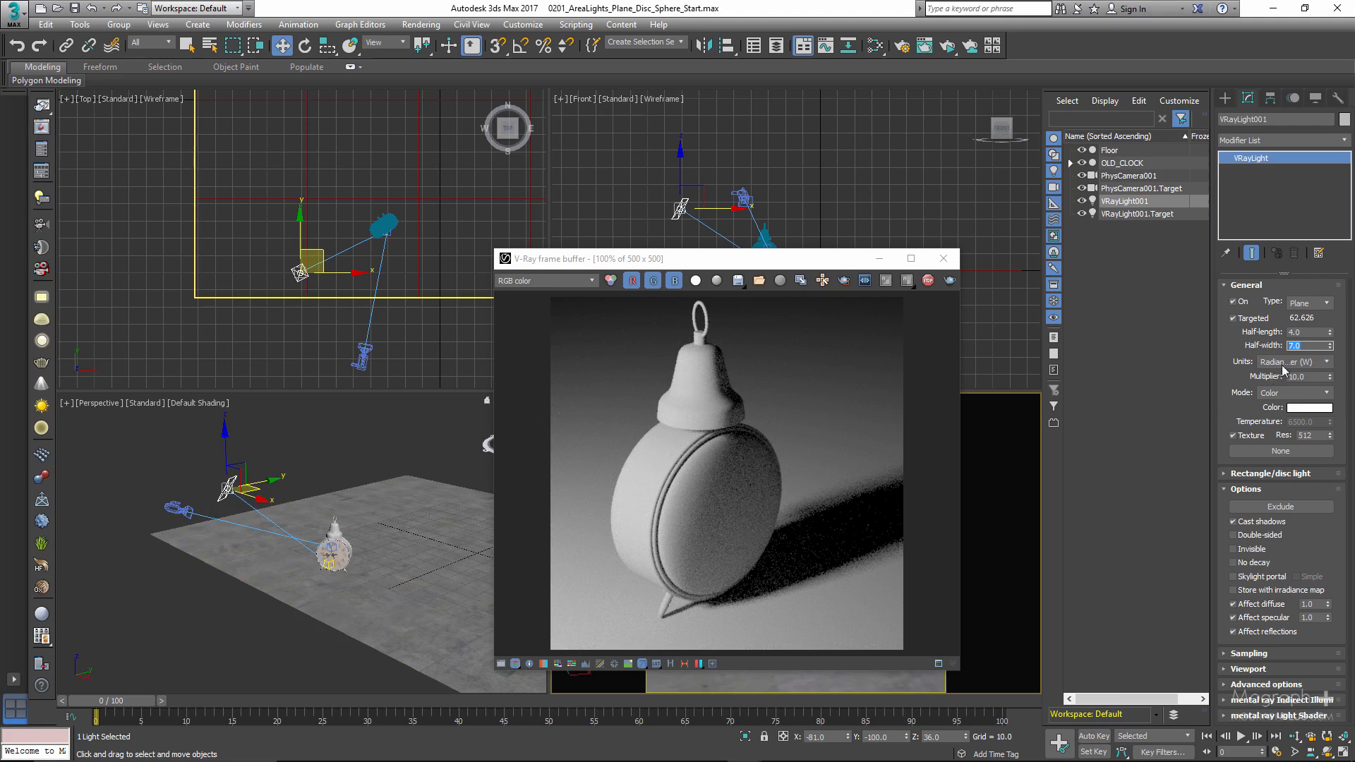
- Enlarge the plane light to half-length 24 and half-width 39, keeping its Radiant power (W) units
{"action": "double_click", "coordinate": [1311, 333]}
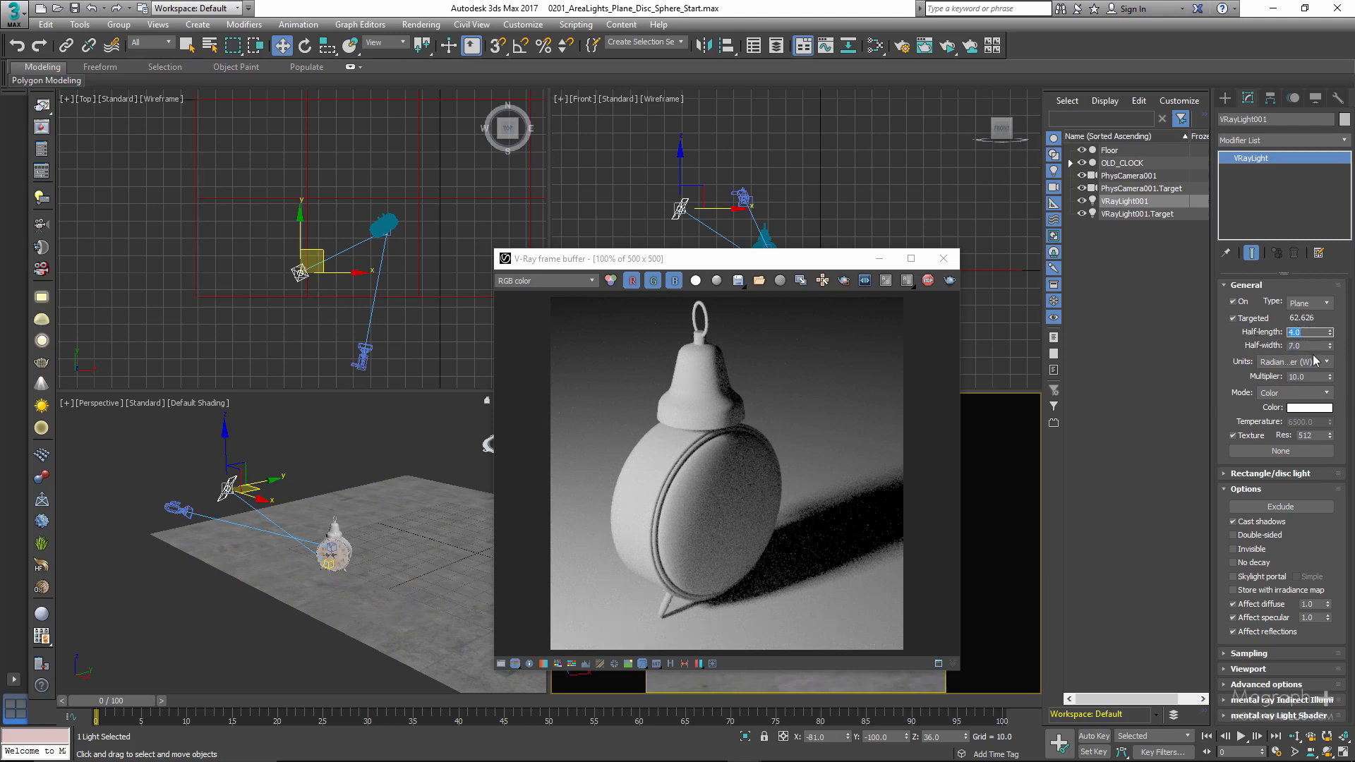
{"action": "type", "text": "24"}
{"action": "key", "text": "Tab"}
{"action": "type", "text": "39"}
{"action": "key", "text": "Return"}
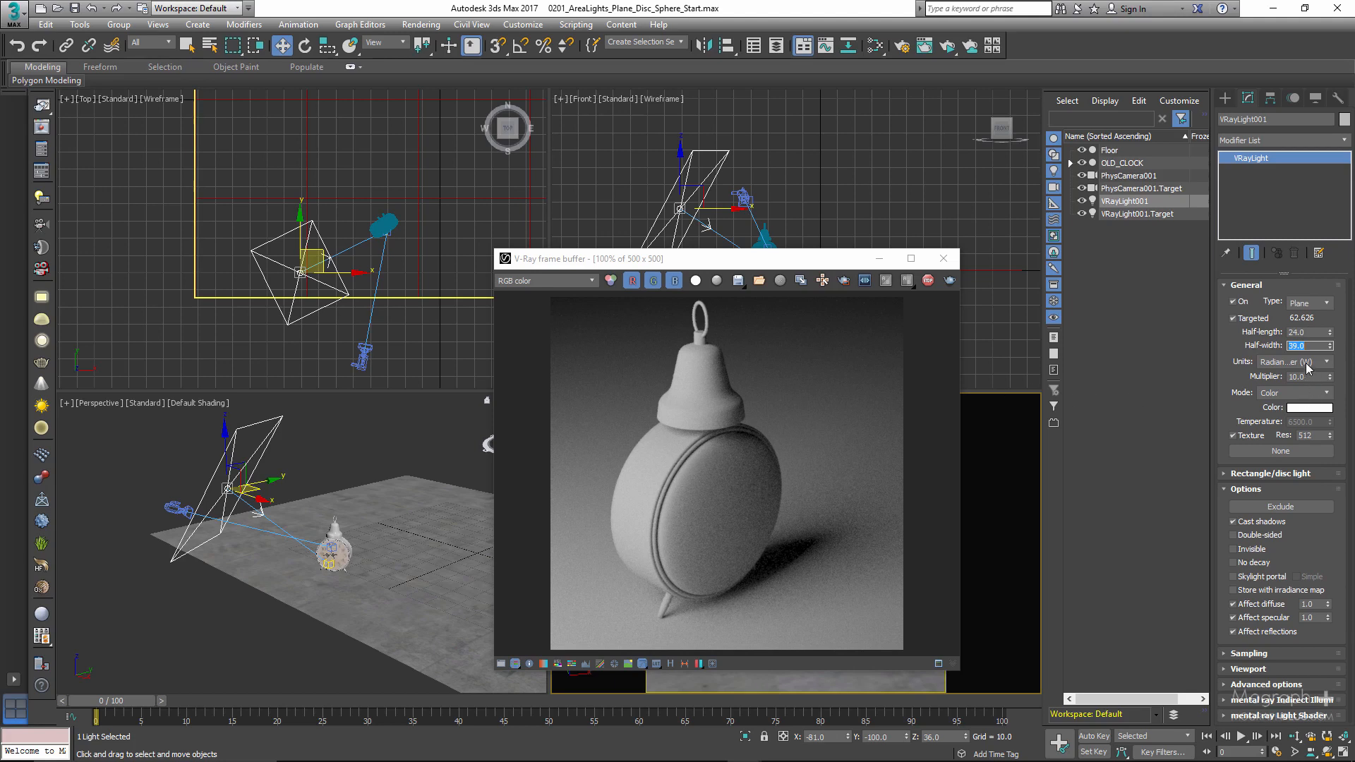
{"action": "left_click", "coordinate": [1307, 368]}
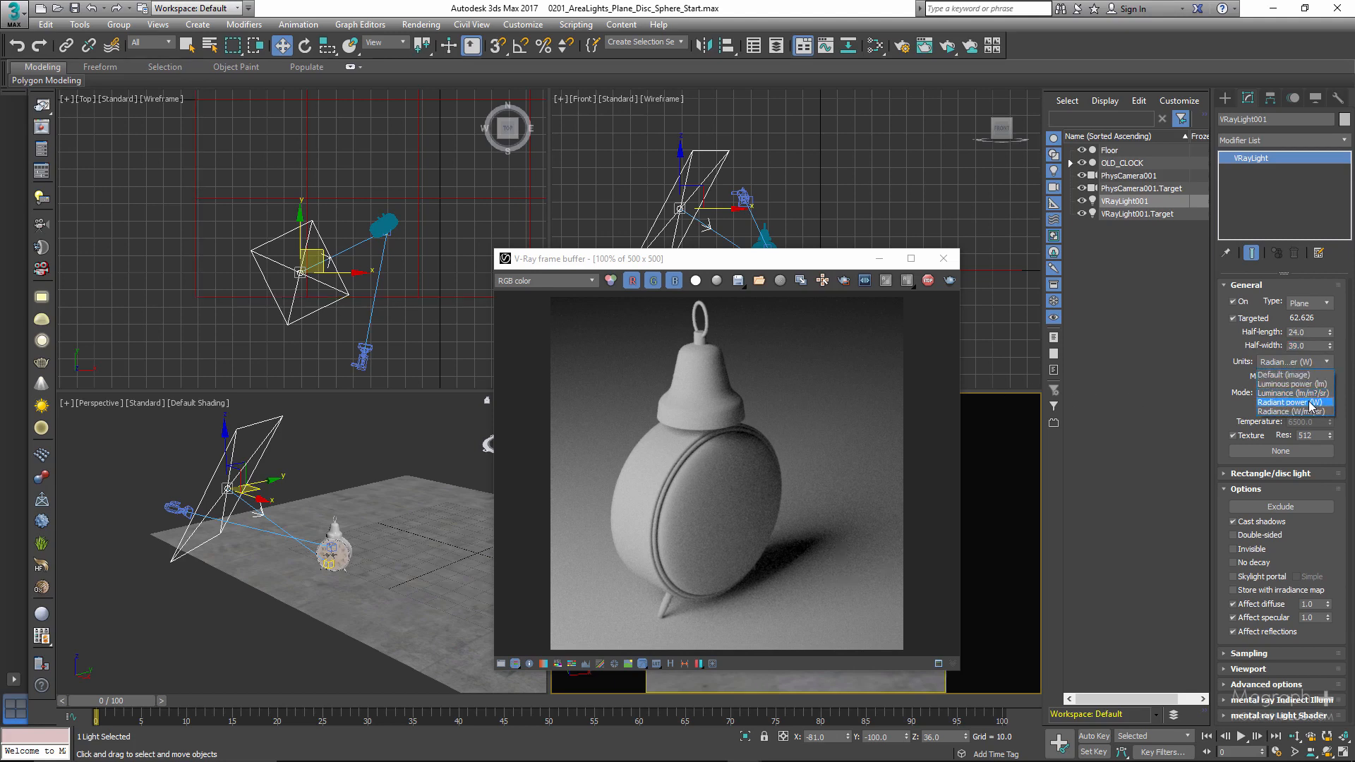
{"action": "left_click", "coordinate": [1227, 374]}
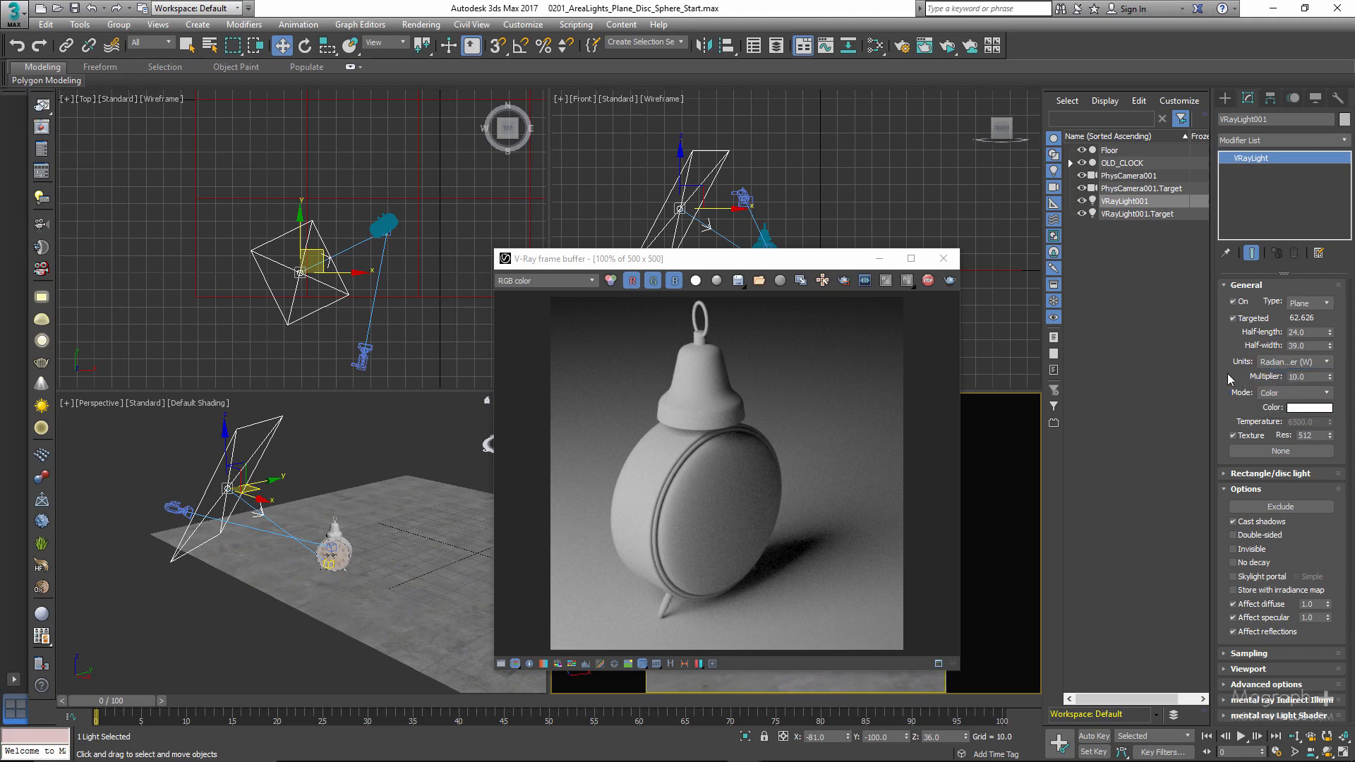
- Set the plane light back to half-length 8 and half-width 13
{"action": "double_click", "coordinate": [1310, 332]}
{"action": "type", "text": "8"}
{"action": "double_click", "coordinate": [1303, 346]}
{"action": "type", "text": "13"}
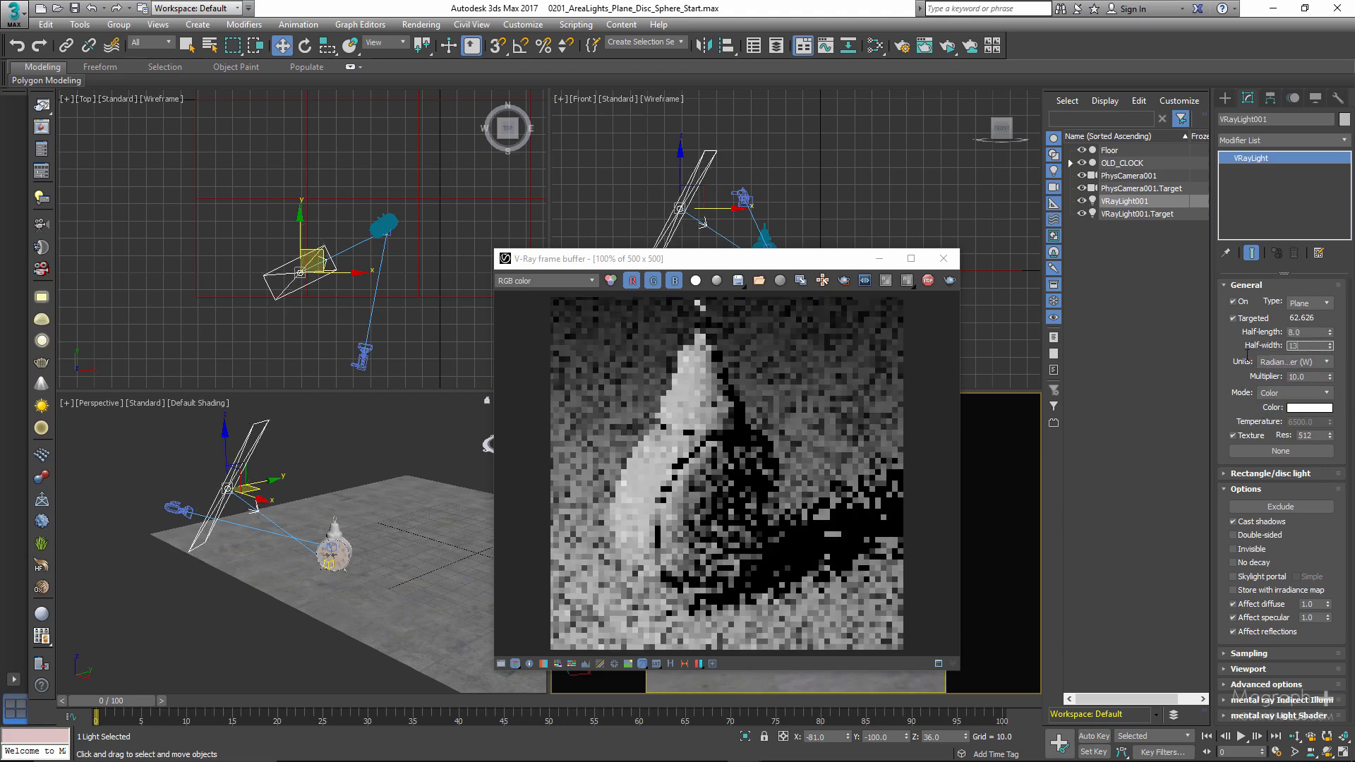
{"action": "key", "text": "Return"}
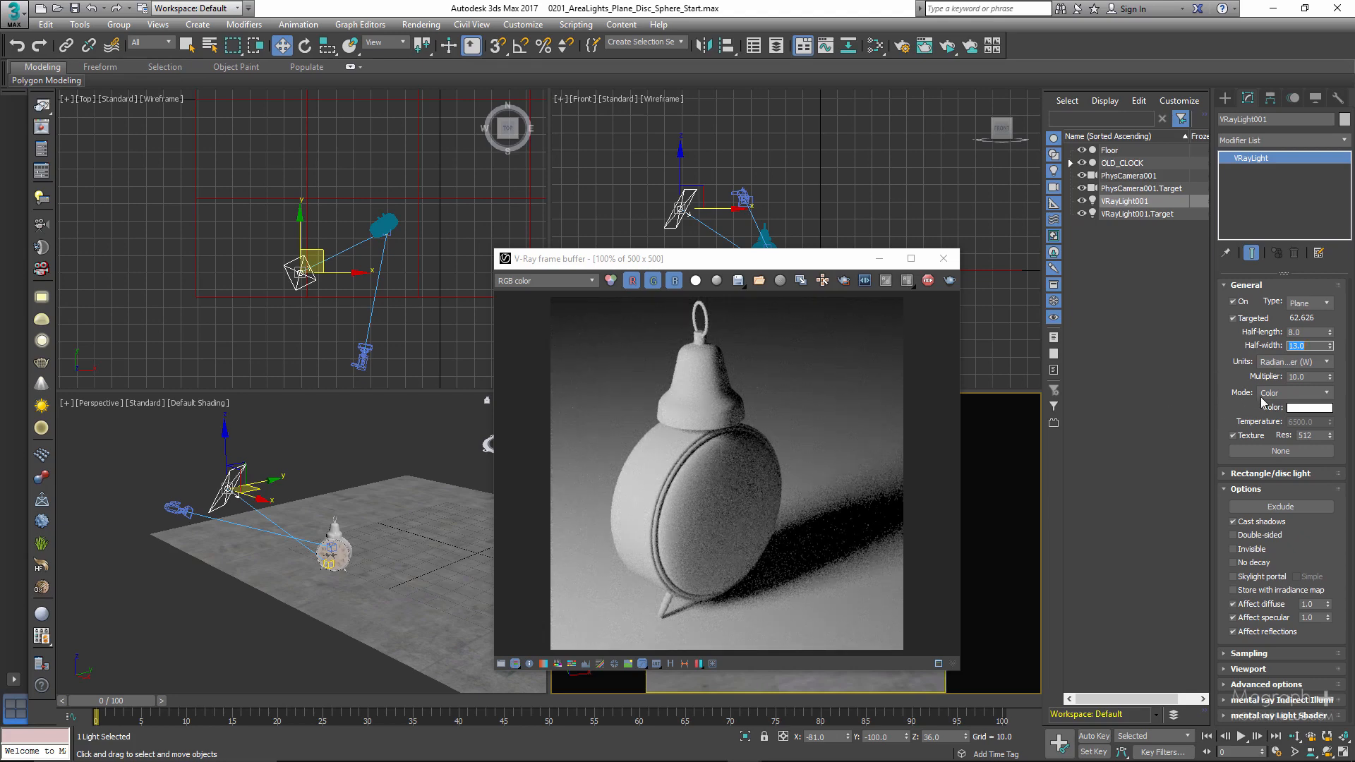
- Keep the light's Color mode, try pink and blue light colors, and restore the color to white
{"action": "left_click", "coordinate": [1299, 394]}
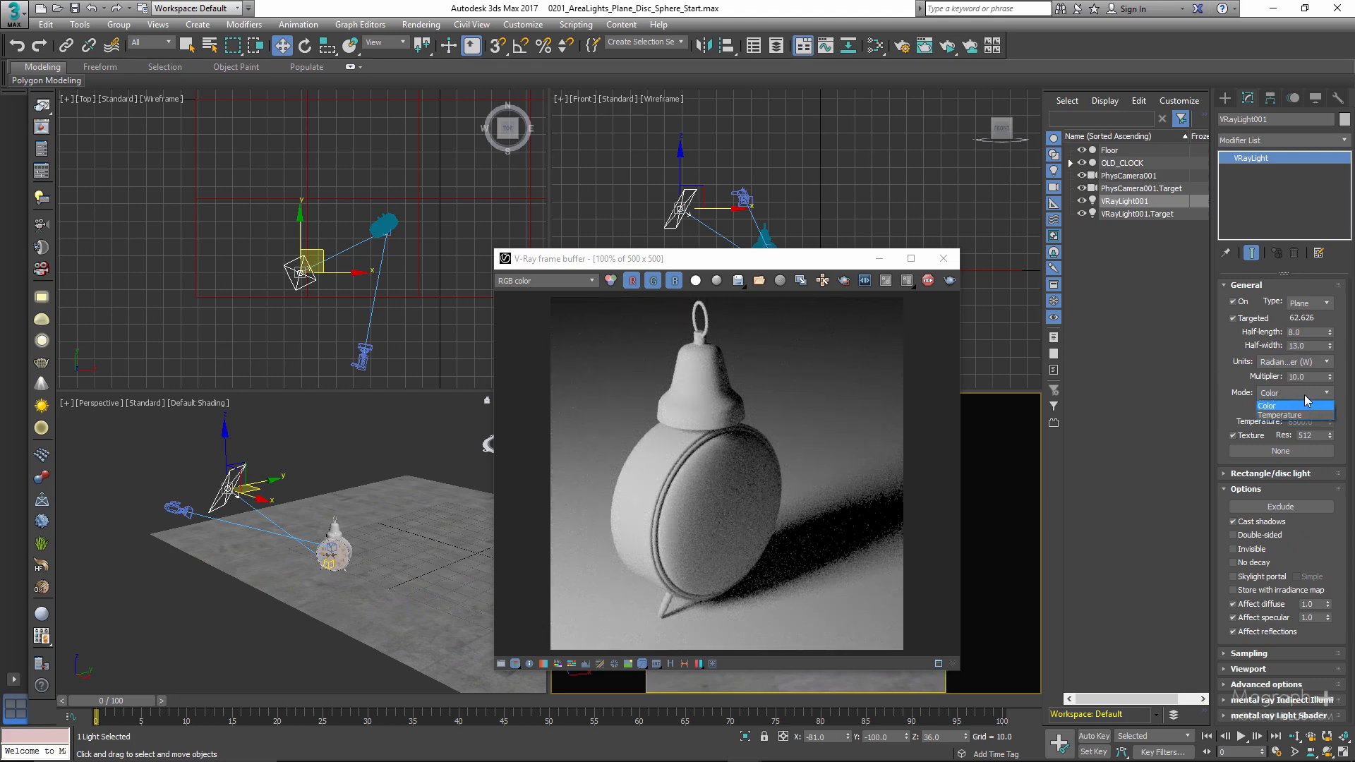
{"action": "left_click", "coordinate": [1305, 395]}
{"action": "left_click", "coordinate": [1309, 409]}
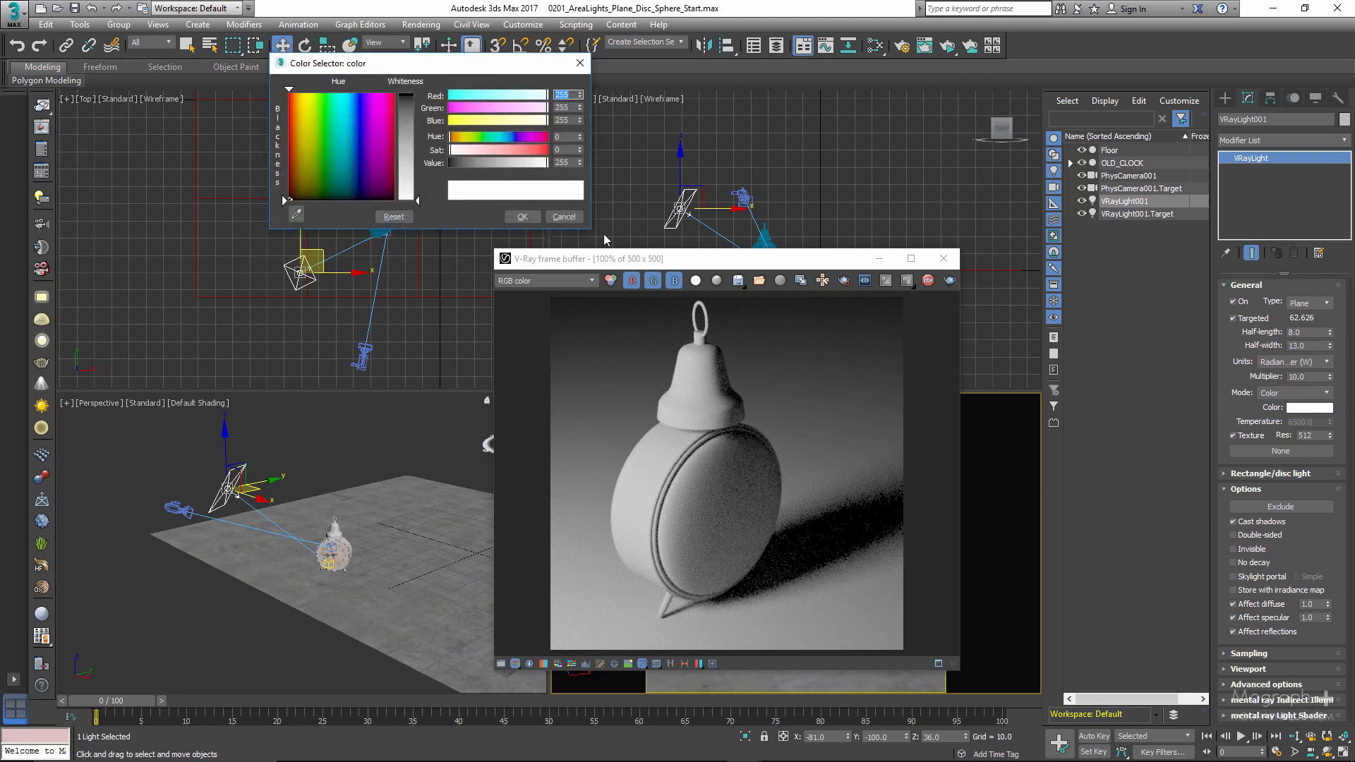
{"action": "left_click", "coordinate": [535, 149]}
{"action": "left_click", "coordinate": [537, 135]}
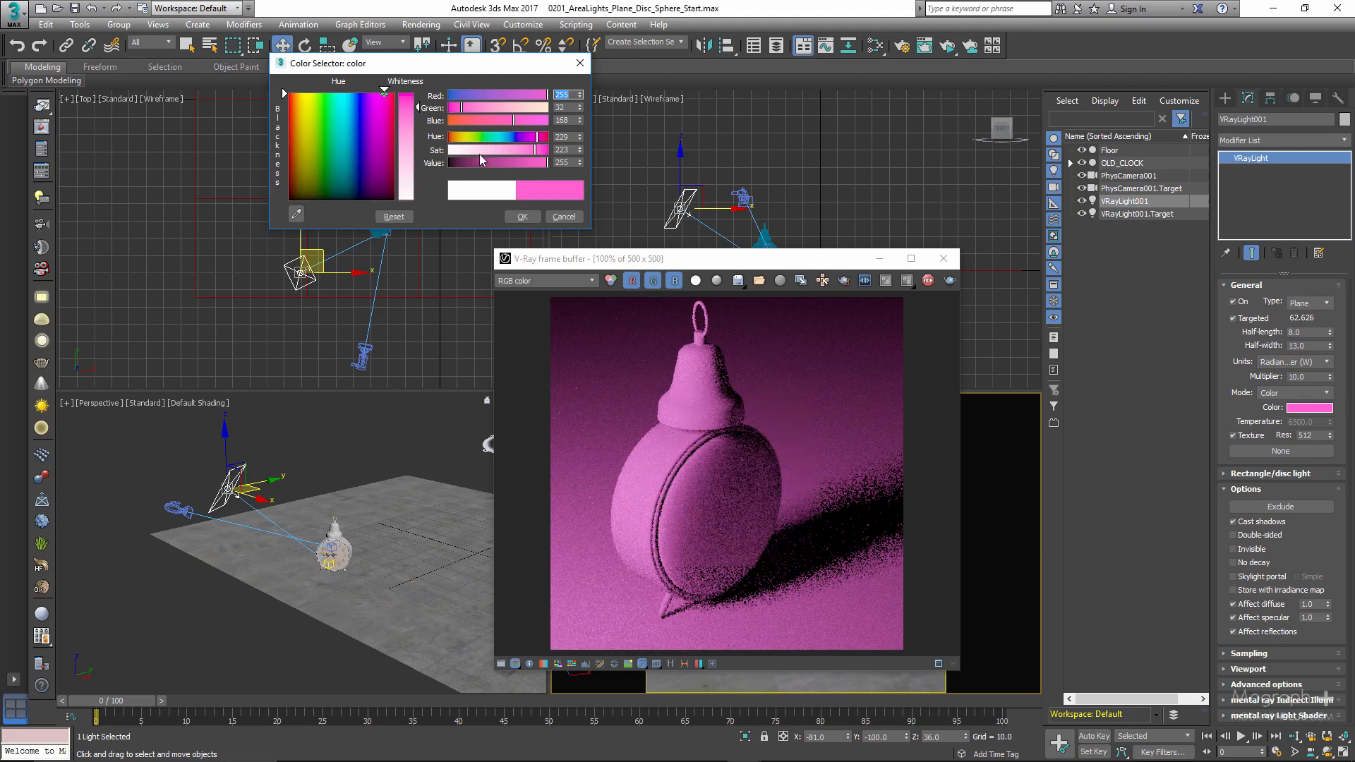
{"action": "left_click", "coordinate": [509, 136]}
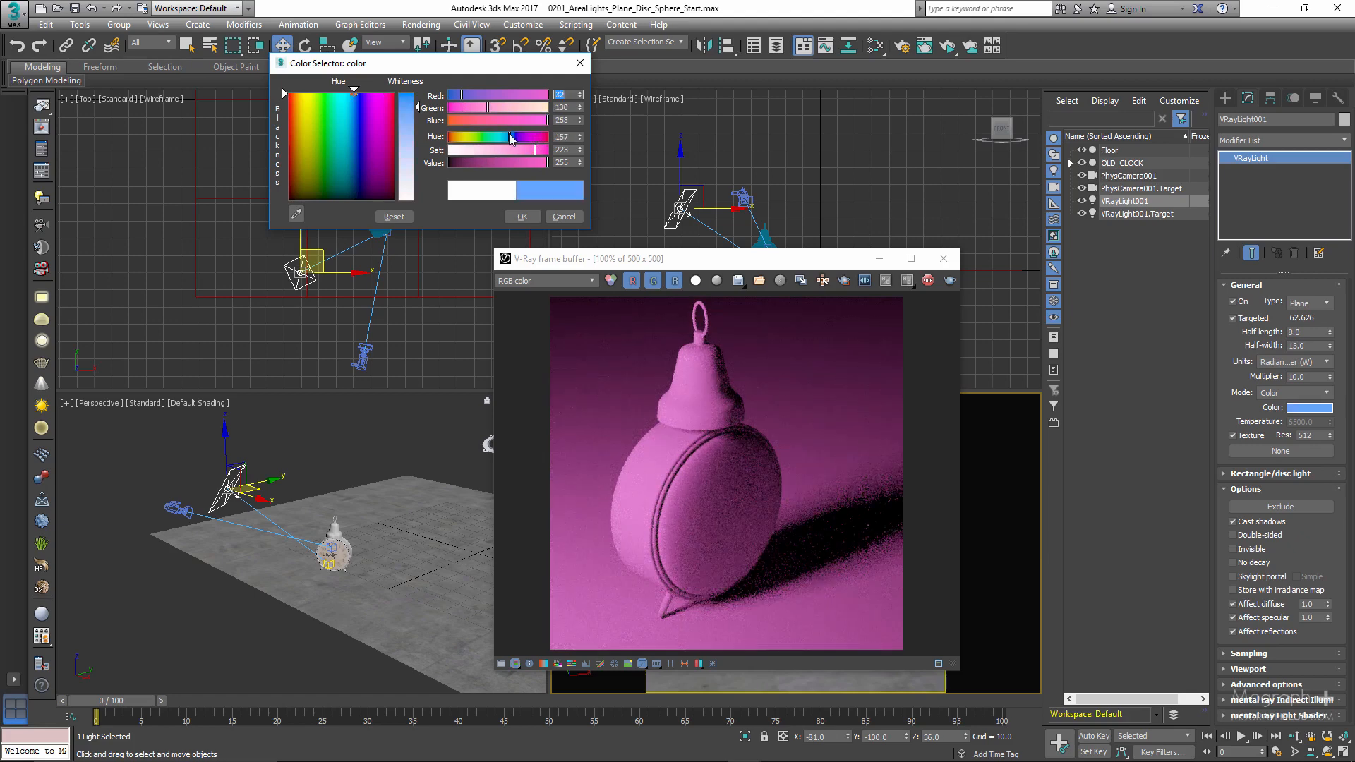
{"action": "left_click_drag", "start_coordinate": [492, 124], "coordinate": [548, 159]}
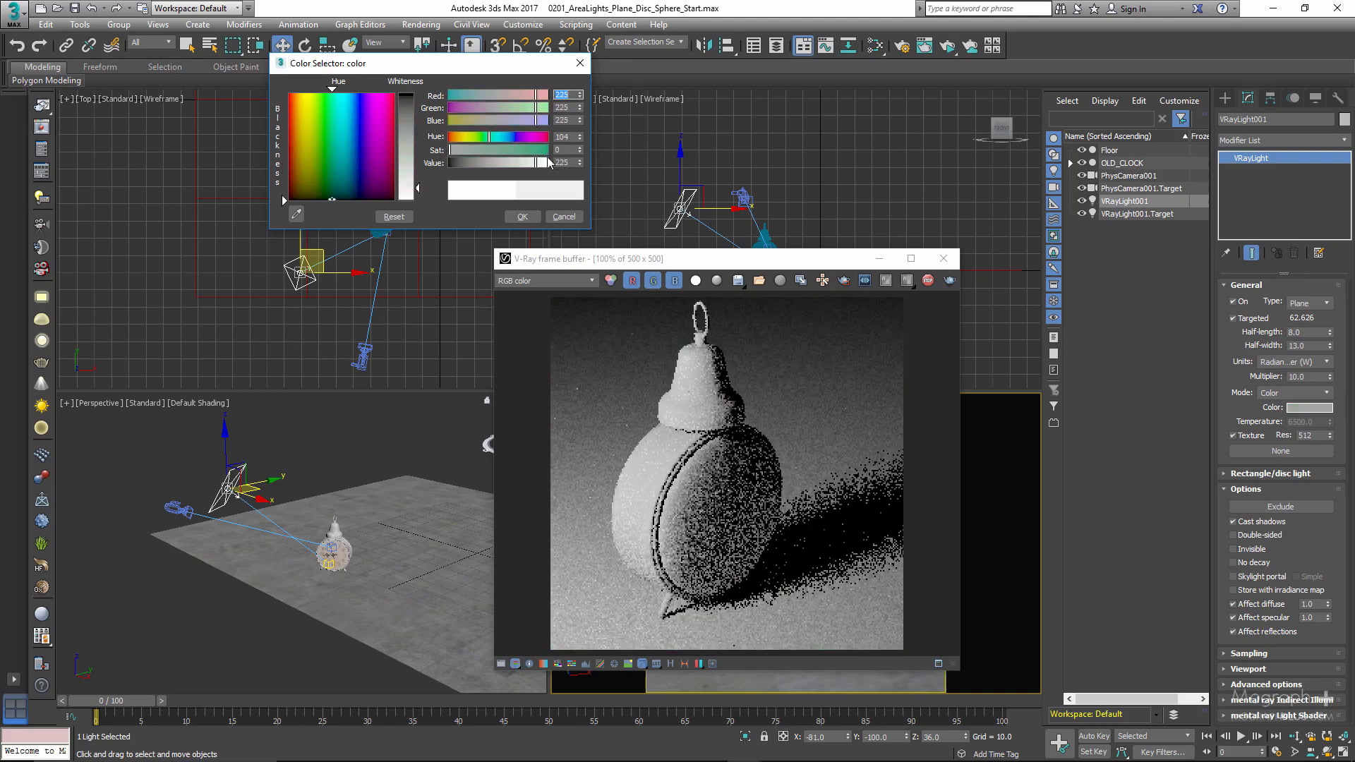
{"action": "left_click", "coordinate": [521, 215]}
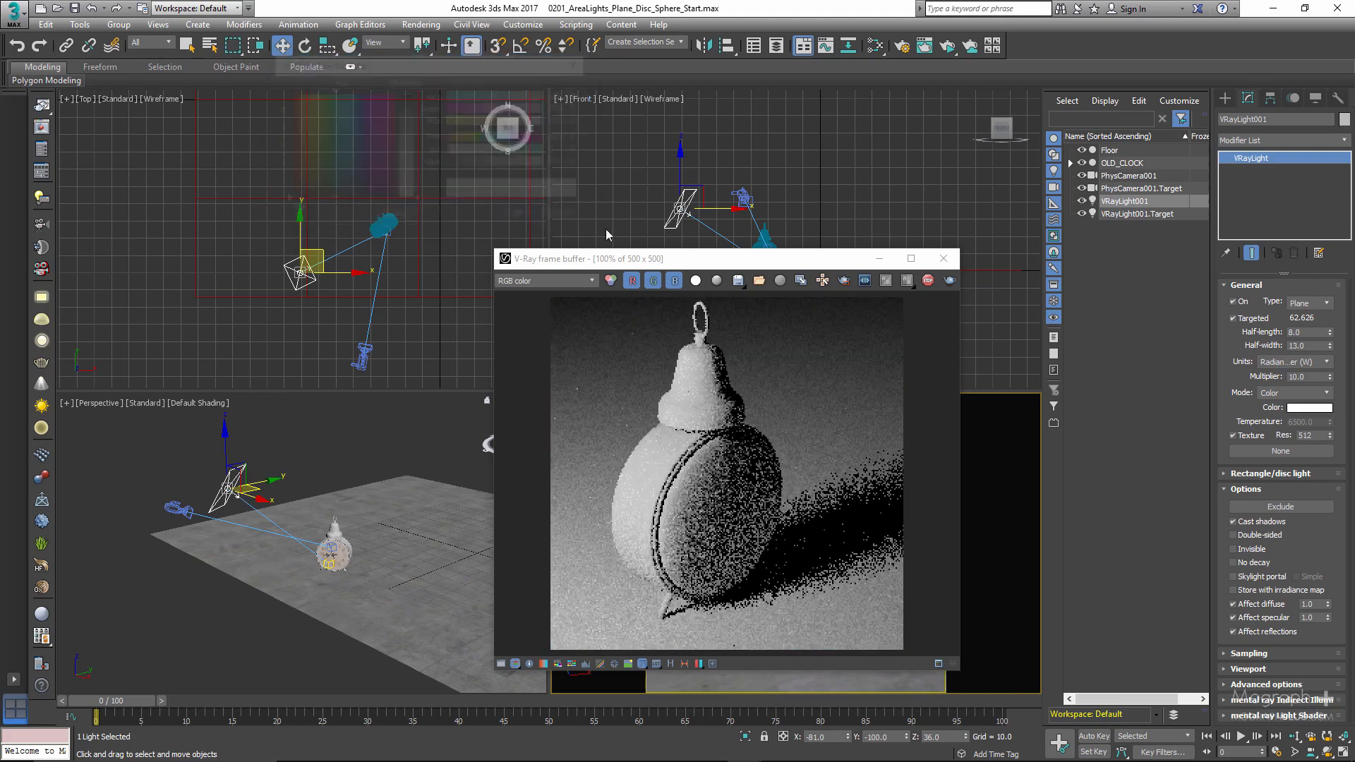
- Switch the light's mode to Temperature and set the color temperature to 3500
{"action": "left_click", "coordinate": [1287, 393]}
{"action": "left_click", "coordinate": [1274, 418]}
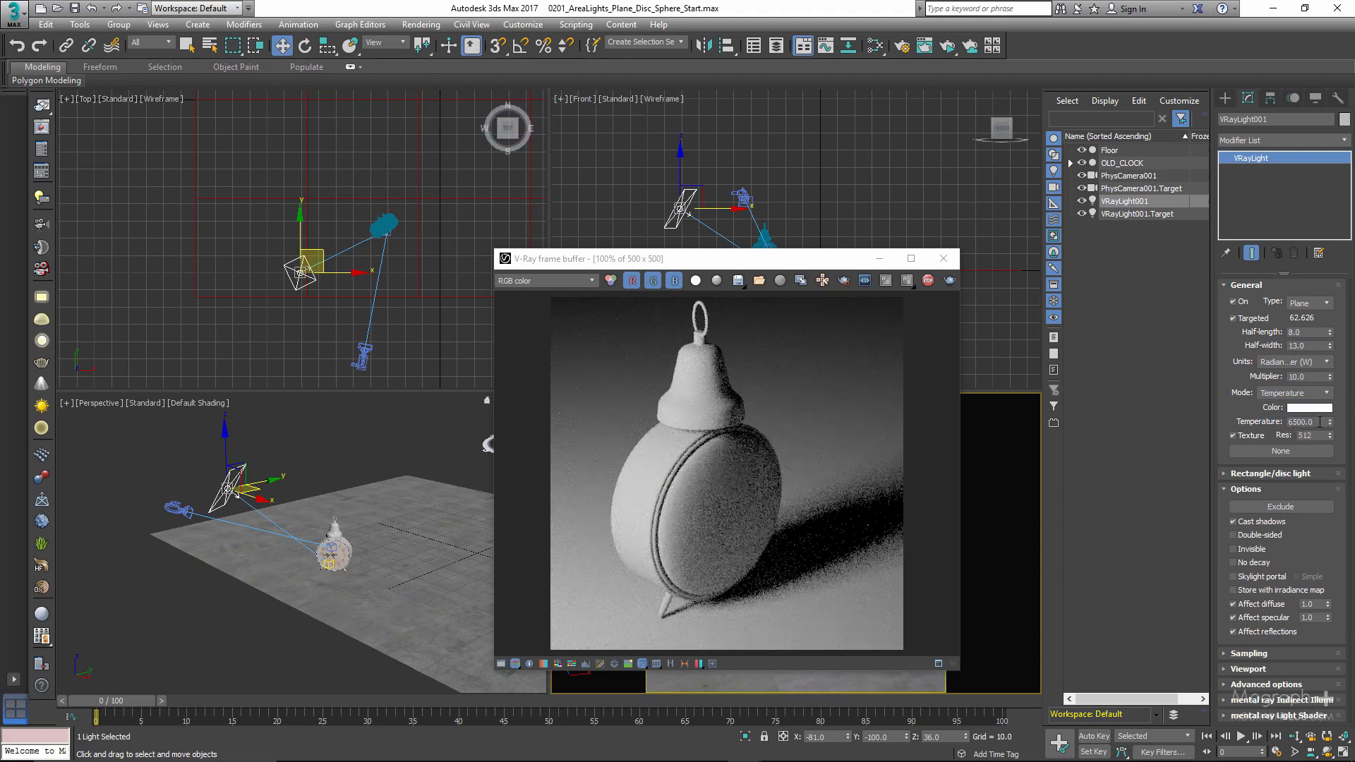
{"action": "left_click_drag", "start_coordinate": [1320, 422], "coordinate": [1239, 425]}
{"action": "left_click", "coordinate": [1321, 421]}
{"action": "left_click_drag", "start_coordinate": [1320, 422], "coordinate": [1237, 423]}
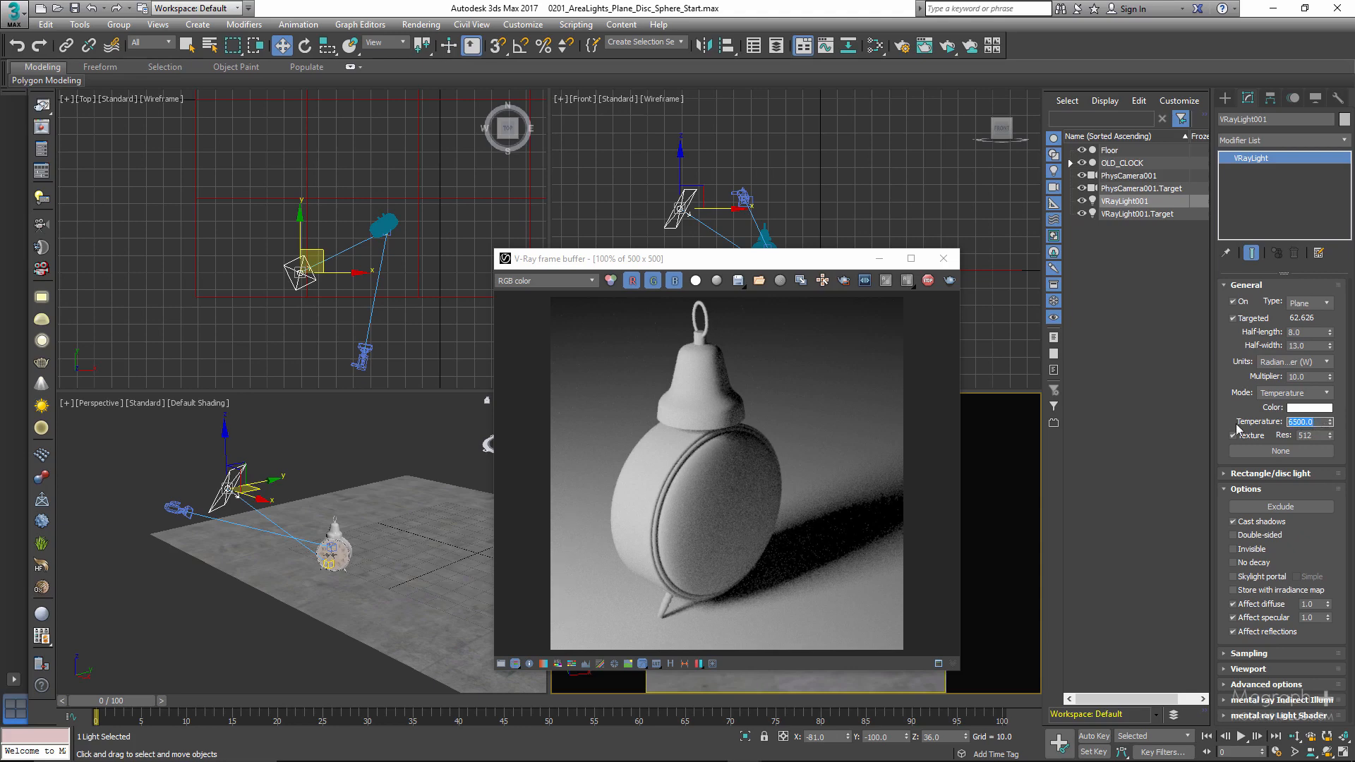
{"action": "type", "text": "3500"}
{"action": "key", "text": "Return"}
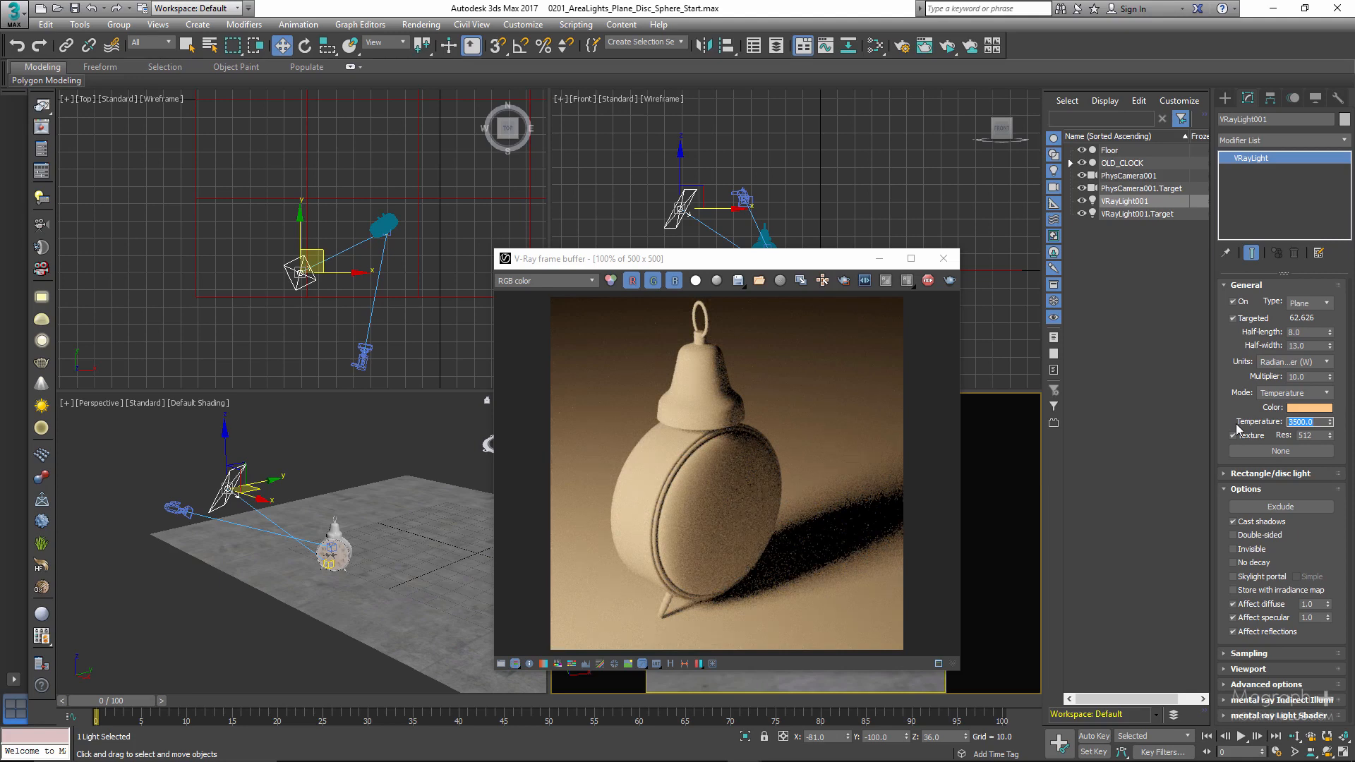
- Try another color temperature for the light before setting it to 6500
{"action": "type", "text": "1"}
{"action": "key", "text": "Return"}
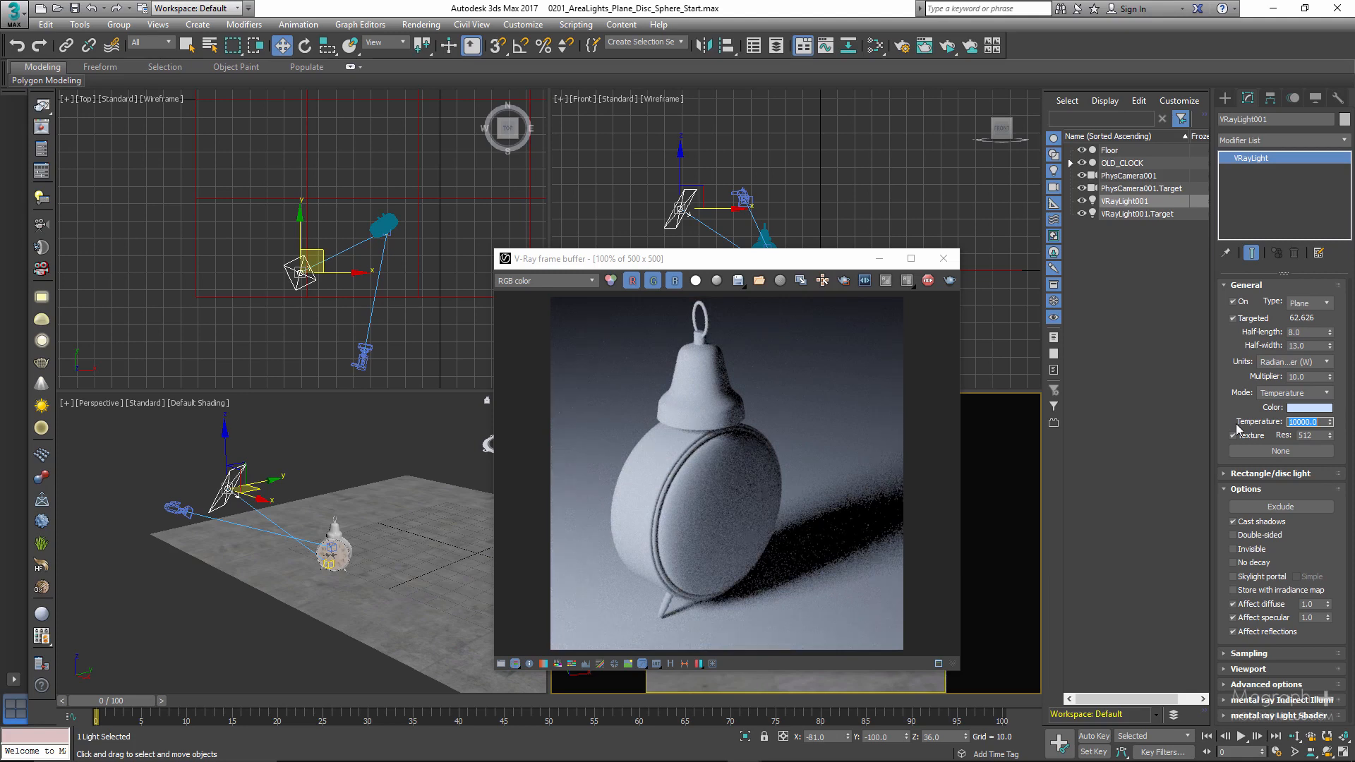
{"action": "type", "text": "6500"}
{"action": "key", "text": "Return"}
{"action": "left_click", "coordinate": [1234, 436]}
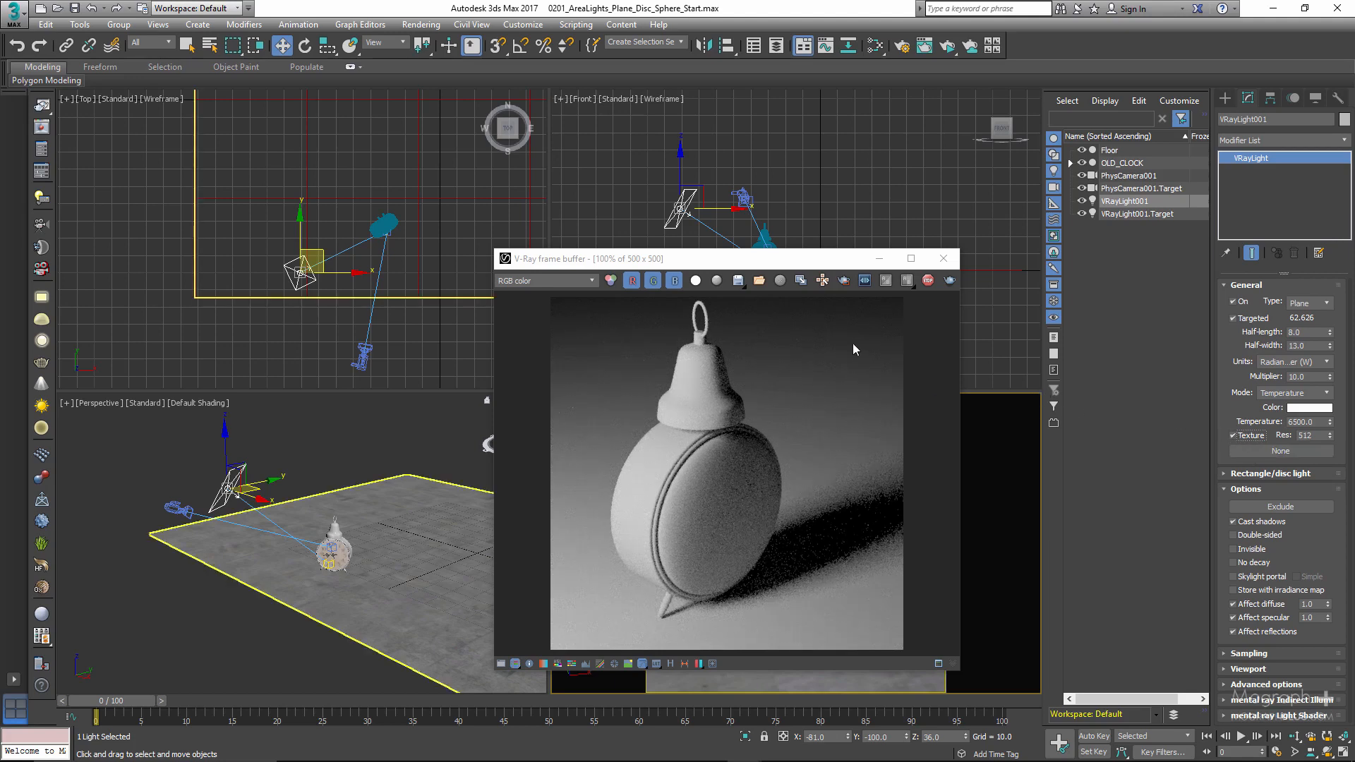
- Stop the ActiveShade render and clone the physical camera as a Copy
{"action": "left_click", "coordinate": [927, 282]}
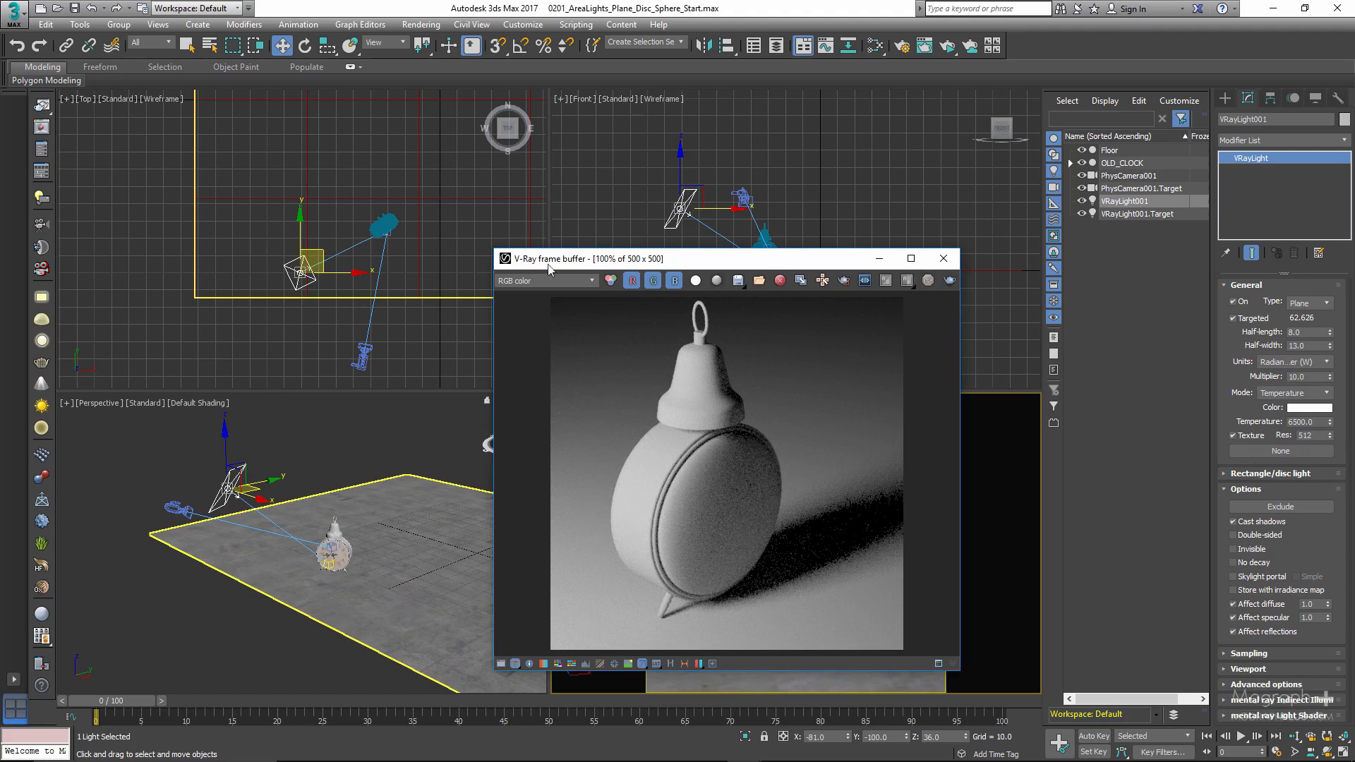
{"action": "middle_click_drag", "start_coordinate": [338, 333], "coordinate": [264, 299]}
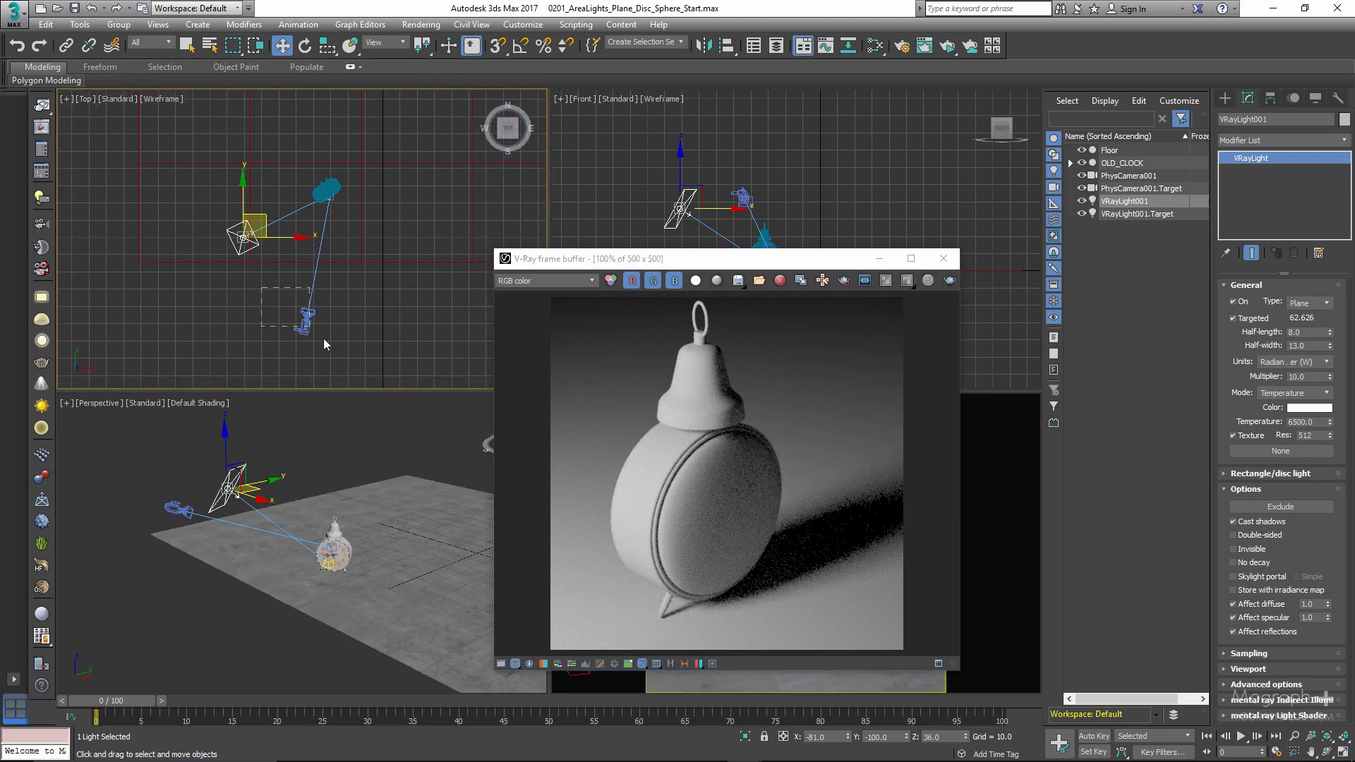
{"action": "left_click_drag", "start_coordinate": [323, 337], "coordinate": [334, 346]}
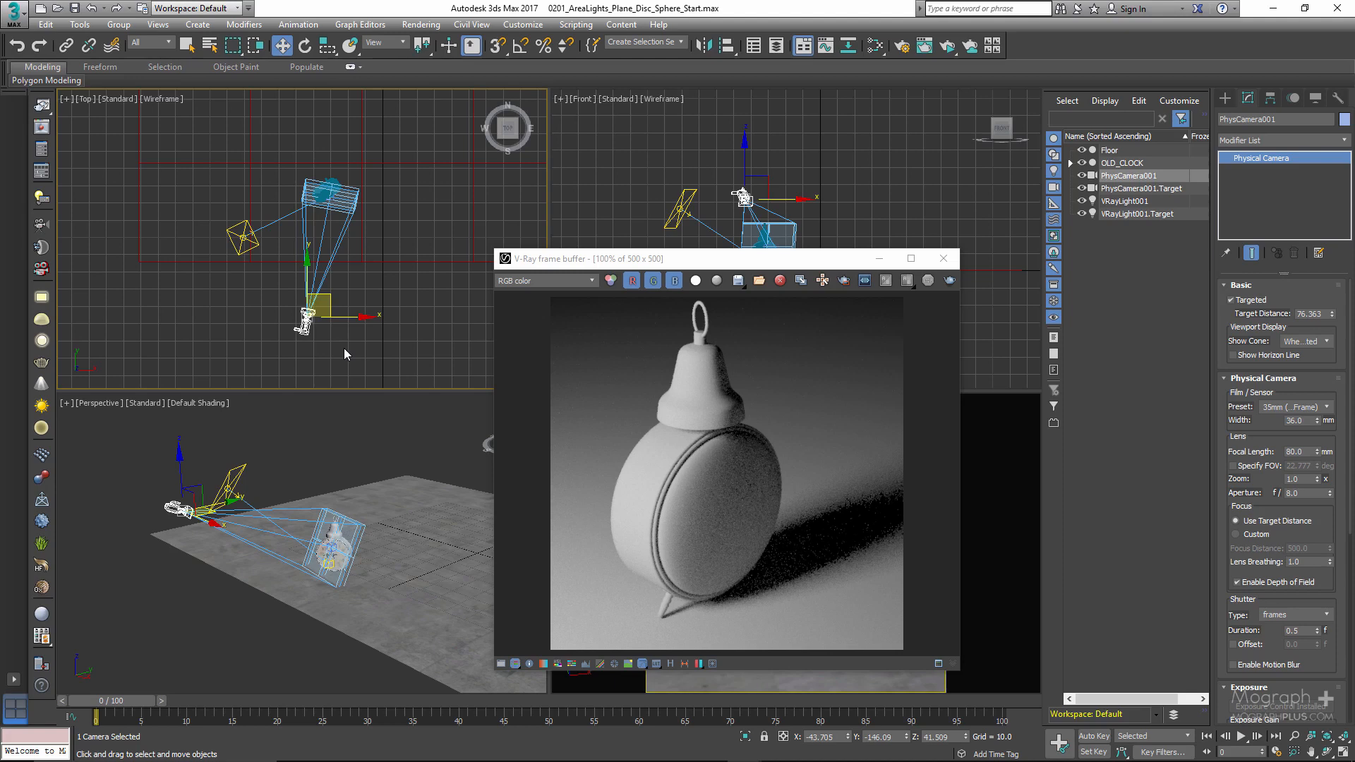
{"action": "key", "text": "ctrl+v"}
{"action": "left_click_drag", "start_coordinate": [646, 313], "coordinate": [634, 286]}
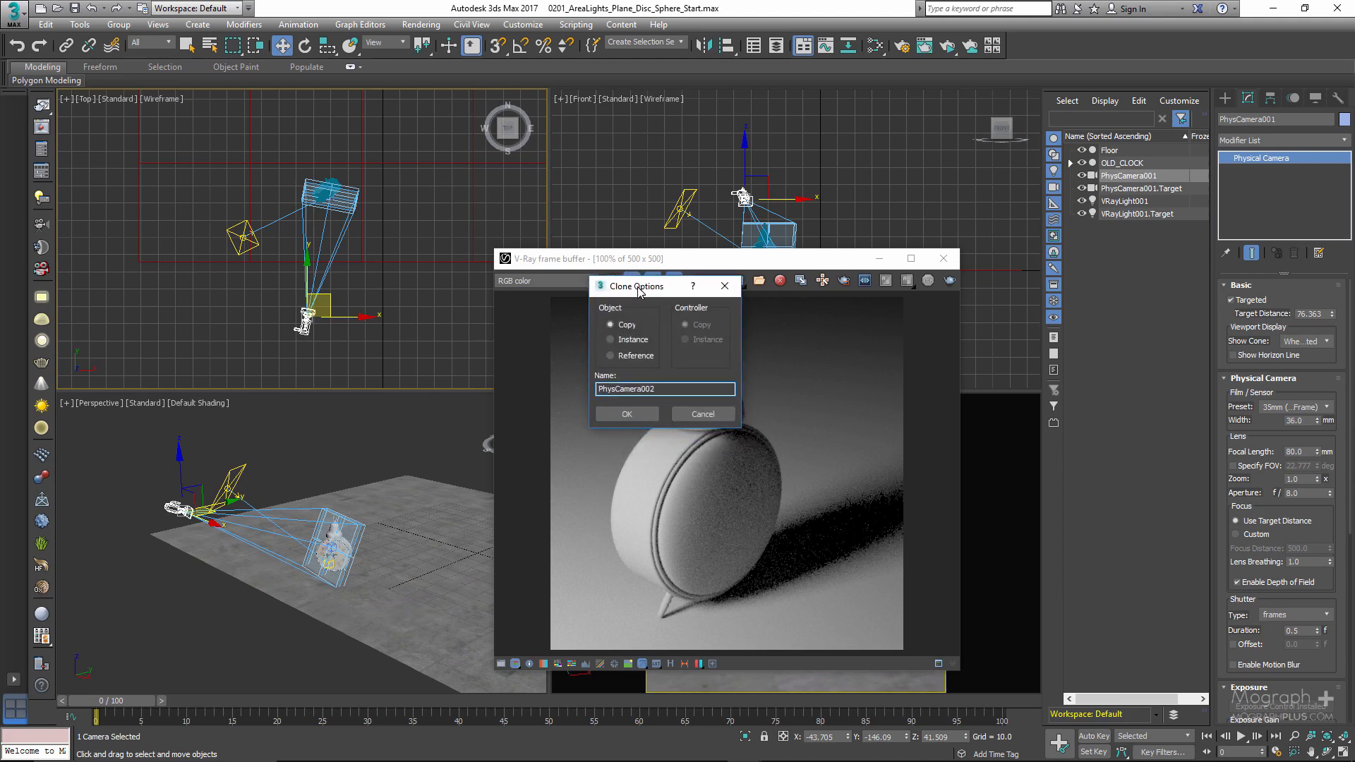
{"action": "left_click", "coordinate": [626, 414]}
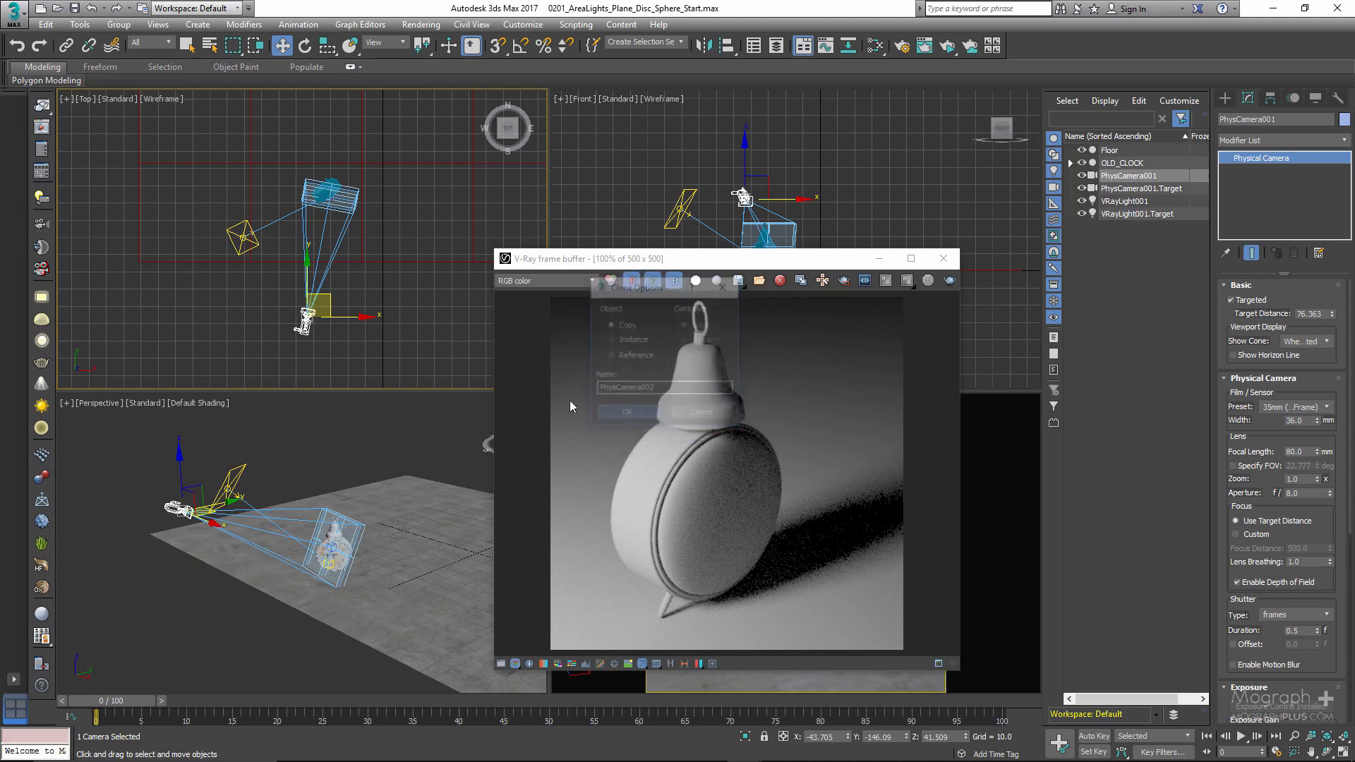
- Move the cloned camera in the Top view to the clock's side opposite the plane light
{"action": "right_click", "coordinate": [321, 315]}
{"action": "left_click", "coordinate": [324, 325]}
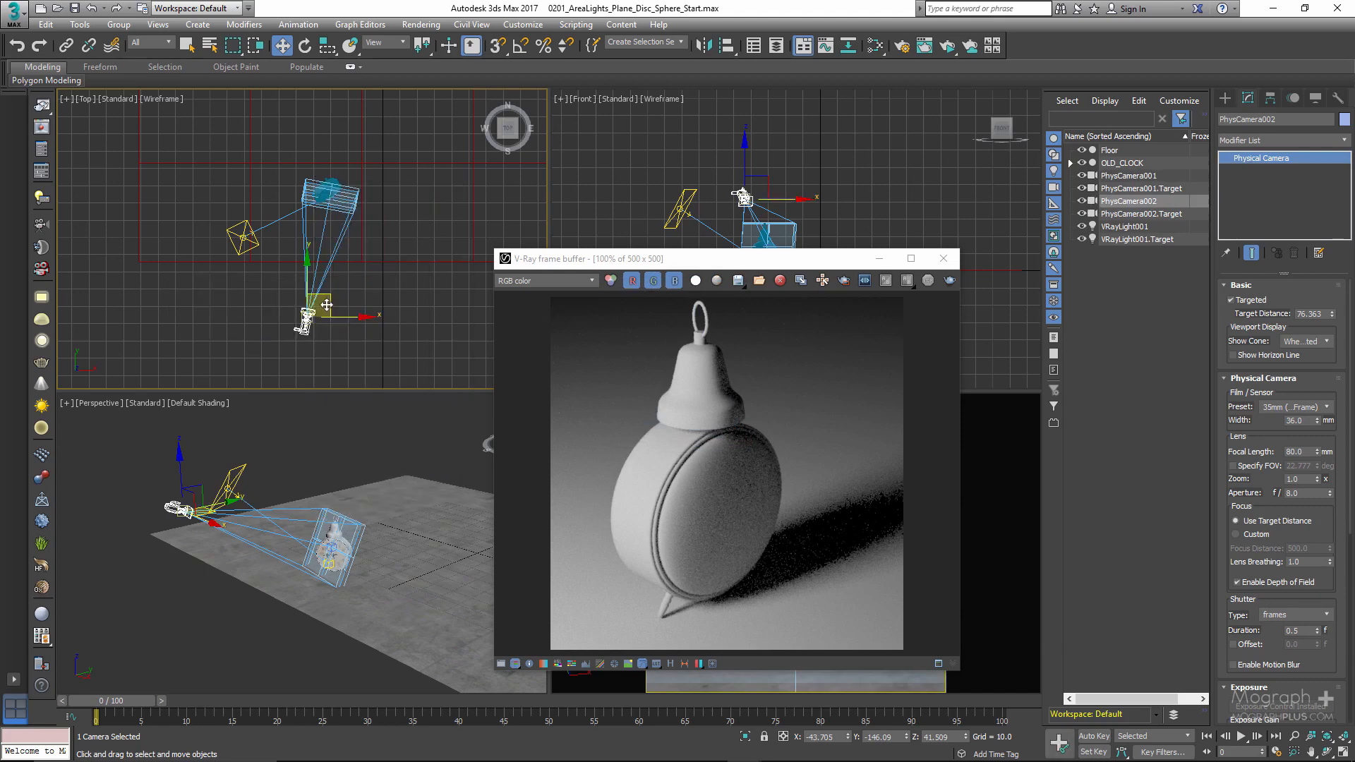
{"action": "left_click_drag", "start_coordinate": [327, 302], "coordinate": [440, 193]}
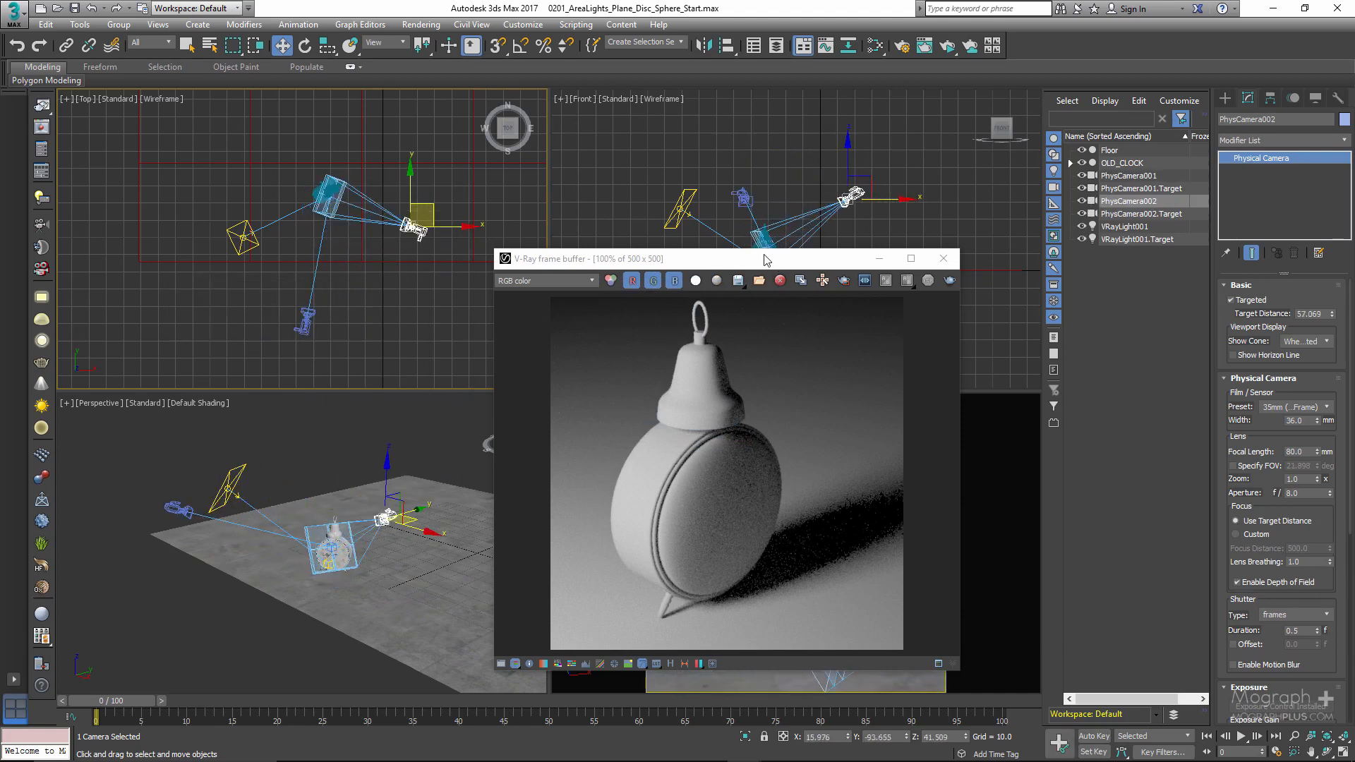
- Show the cloned camera's view in the camera viewport and move the render window clear of it
{"action": "left_click_drag", "start_coordinate": [768, 260], "coordinate": [481, 259]}
{"action": "key", "text": "c"}
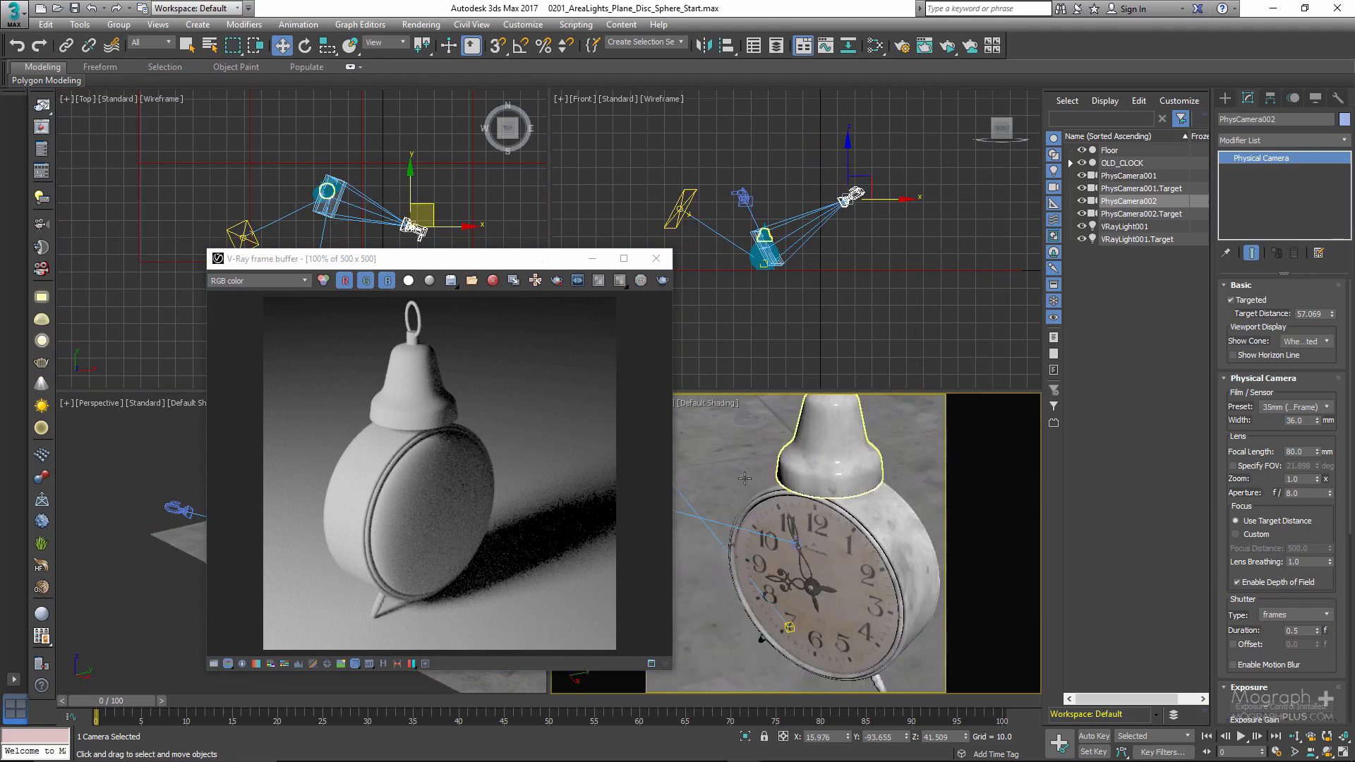
{"action": "left_click_drag", "start_coordinate": [545, 259], "coordinate": [339, 259]}
{"action": "right_click", "coordinate": [746, 499]}
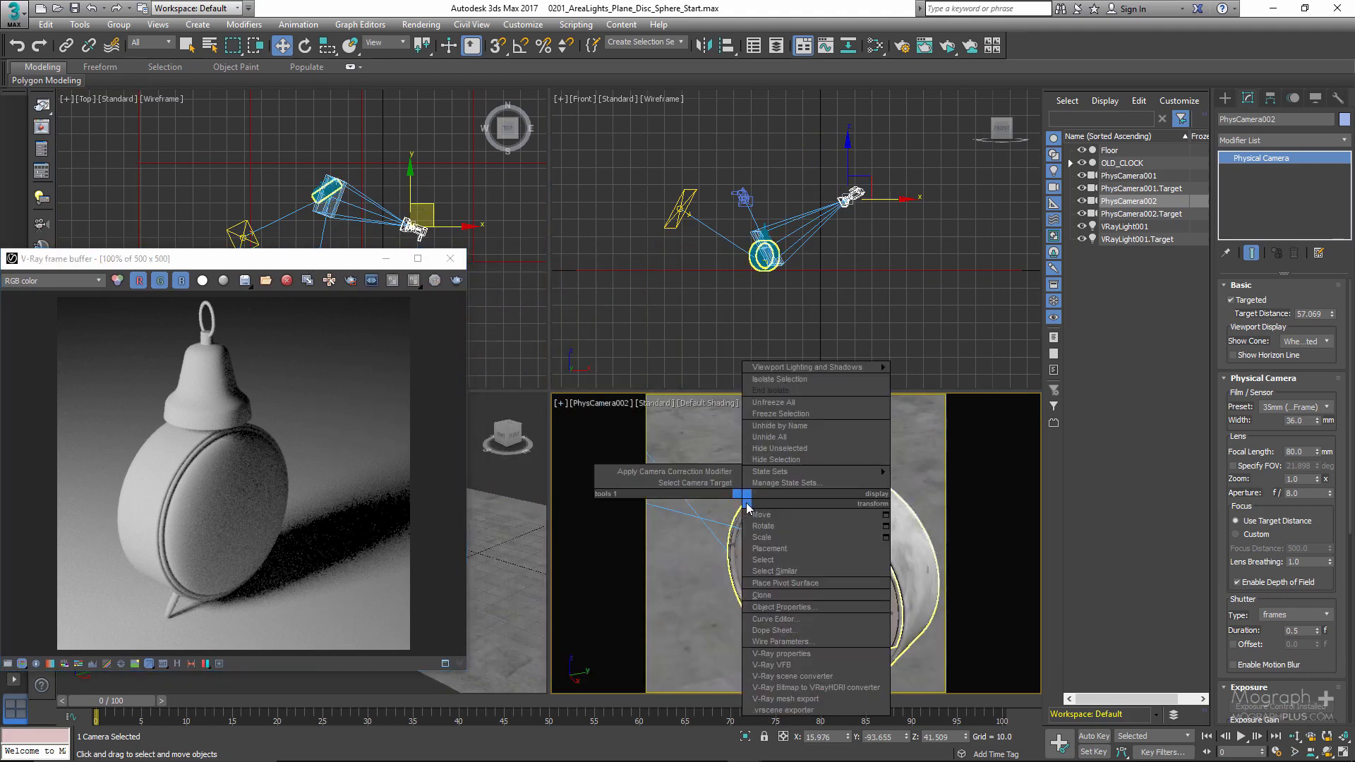
{"action": "left_click", "coordinate": [703, 541]}
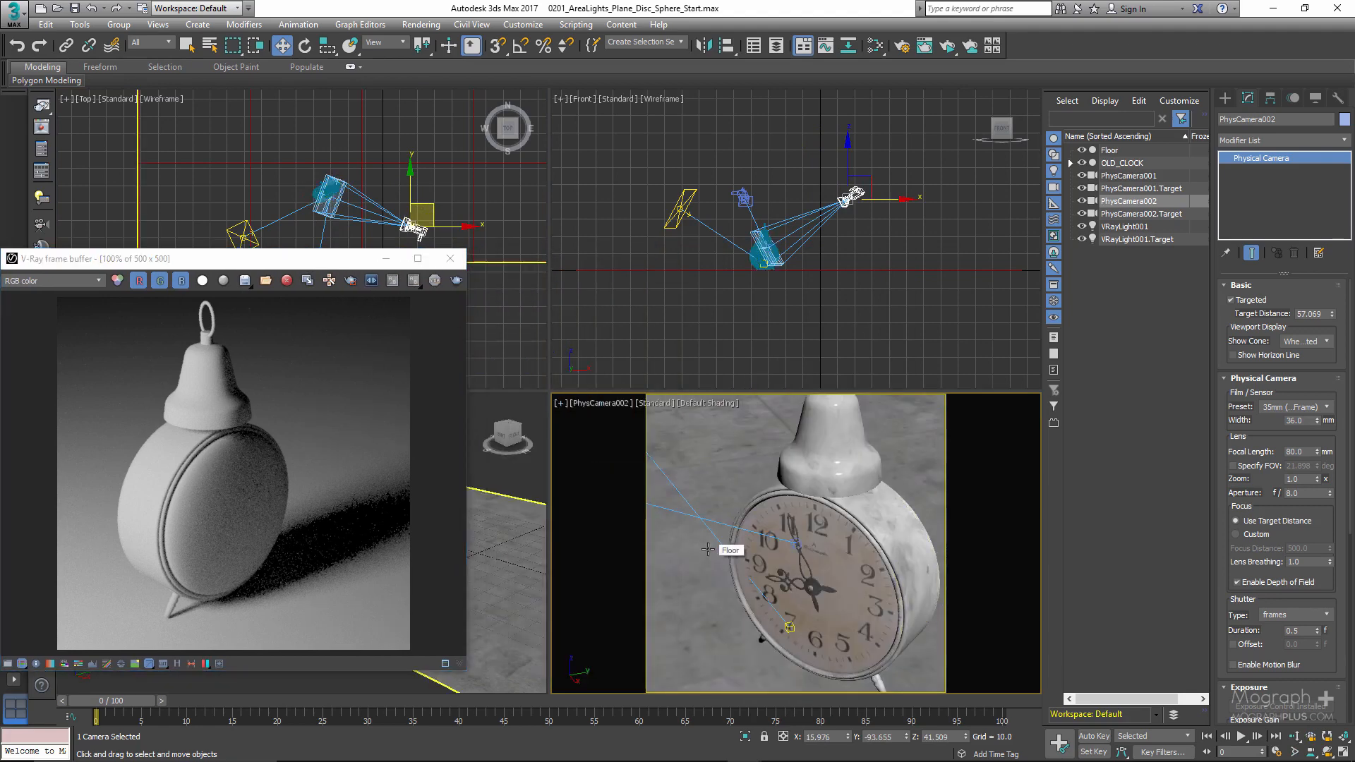
- Orbit and pull back the second camera until both the plane light and the whole clock fit in its frame
{"action": "key", "text": "ctrl+r"}
{"action": "left_click_drag", "start_coordinate": [745, 491], "coordinate": [729, 462]}
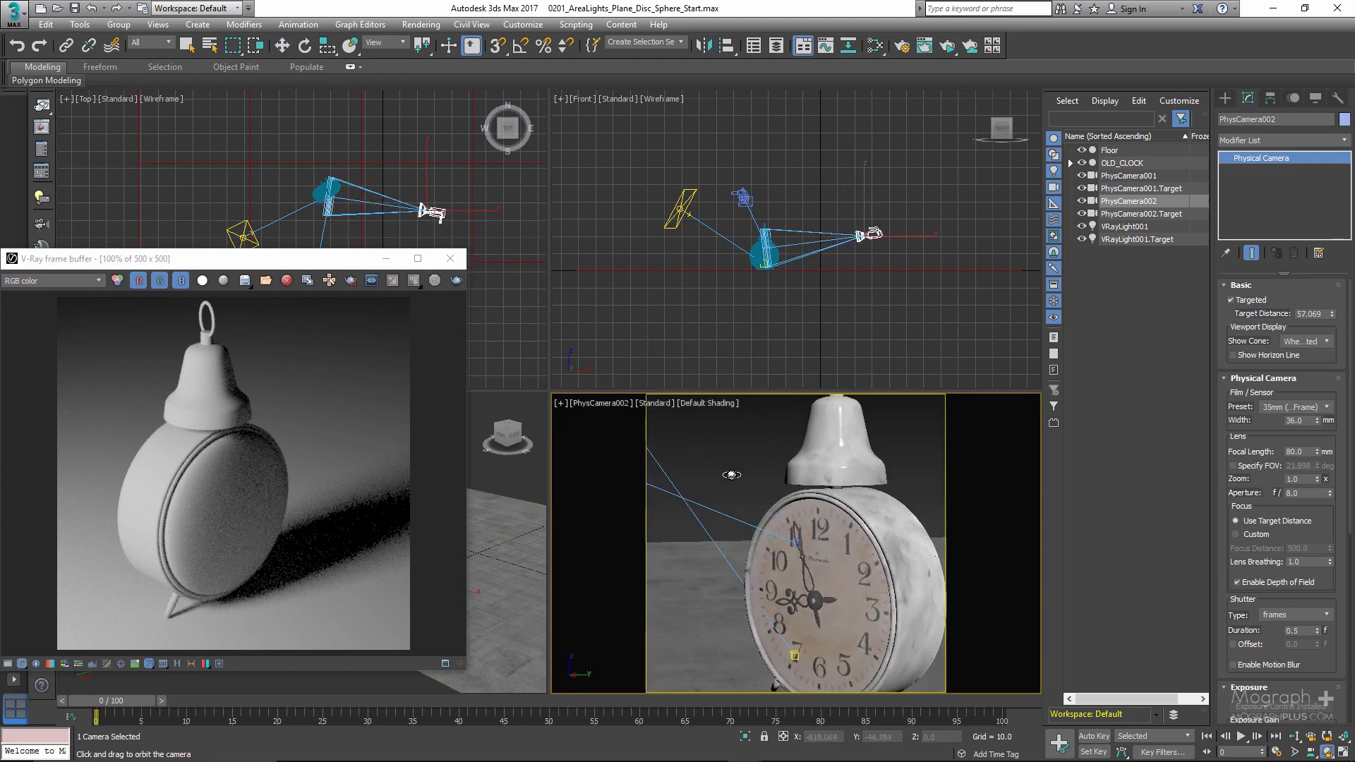
{"action": "key", "text": "alt+z"}
{"action": "mouse_move", "coordinate": [772, 513]}
{"action": "left_mouse_down"}
{"action": "mouse_move", "coordinate": [770, 544]}
{"action": "mouse_move", "coordinate": [758, 514]}
{"action": "left_mouse_up"}
{"action": "key", "text": "ctrl+r"}
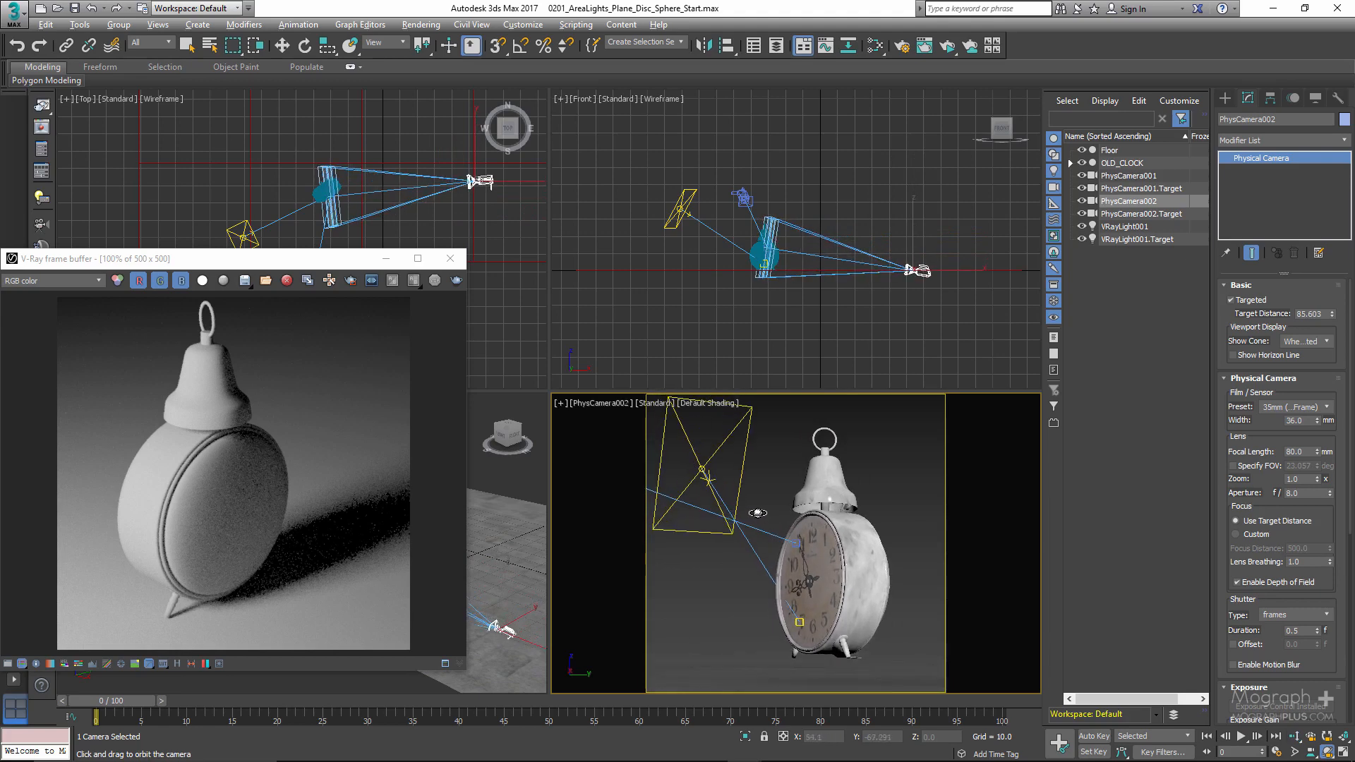
{"action": "middle_click_drag", "start_coordinate": [772, 518], "coordinate": [802, 523], "text": "ctrl+alt"}
{"action": "key", "text": "ctrl+r"}
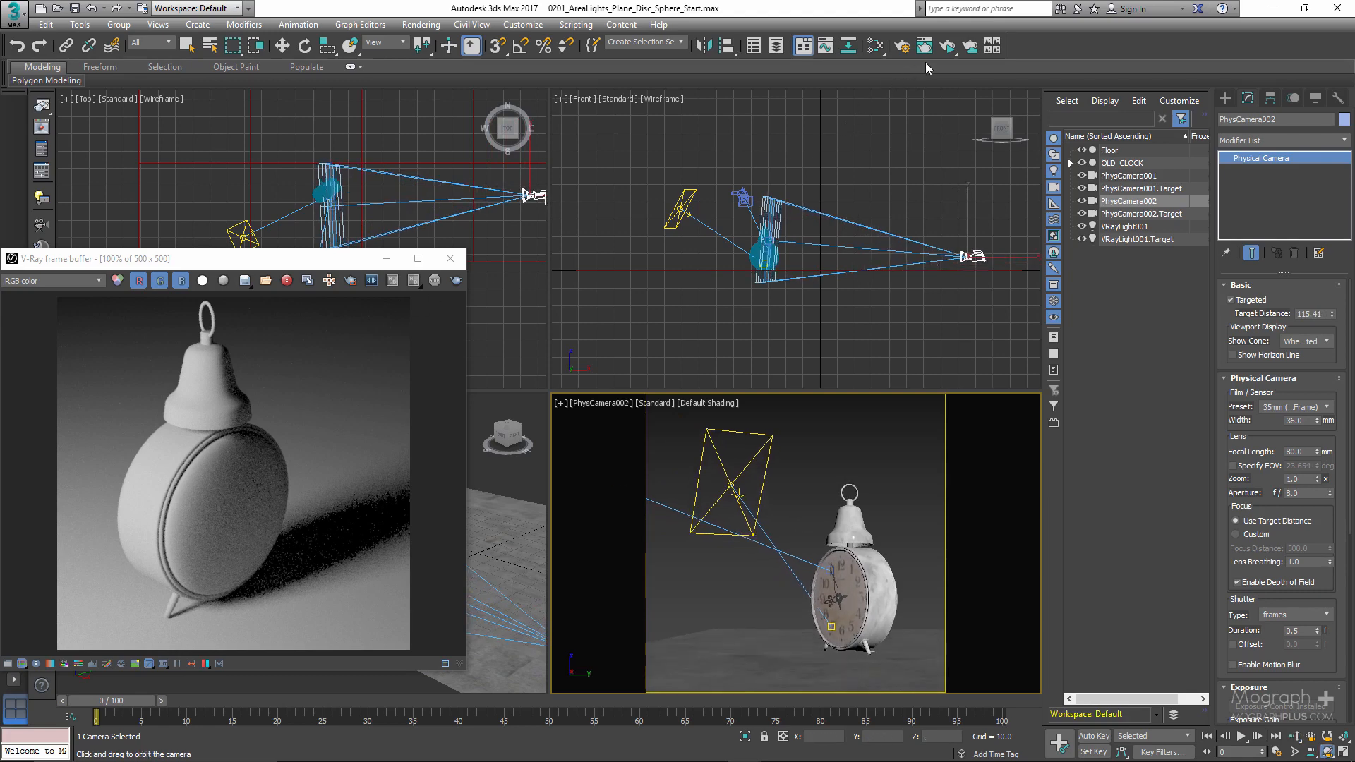
- Start an ActiveShade render from the second camera and select the plane light, with the render window clear of the camera view
{"action": "left_click", "coordinate": [948, 46]}
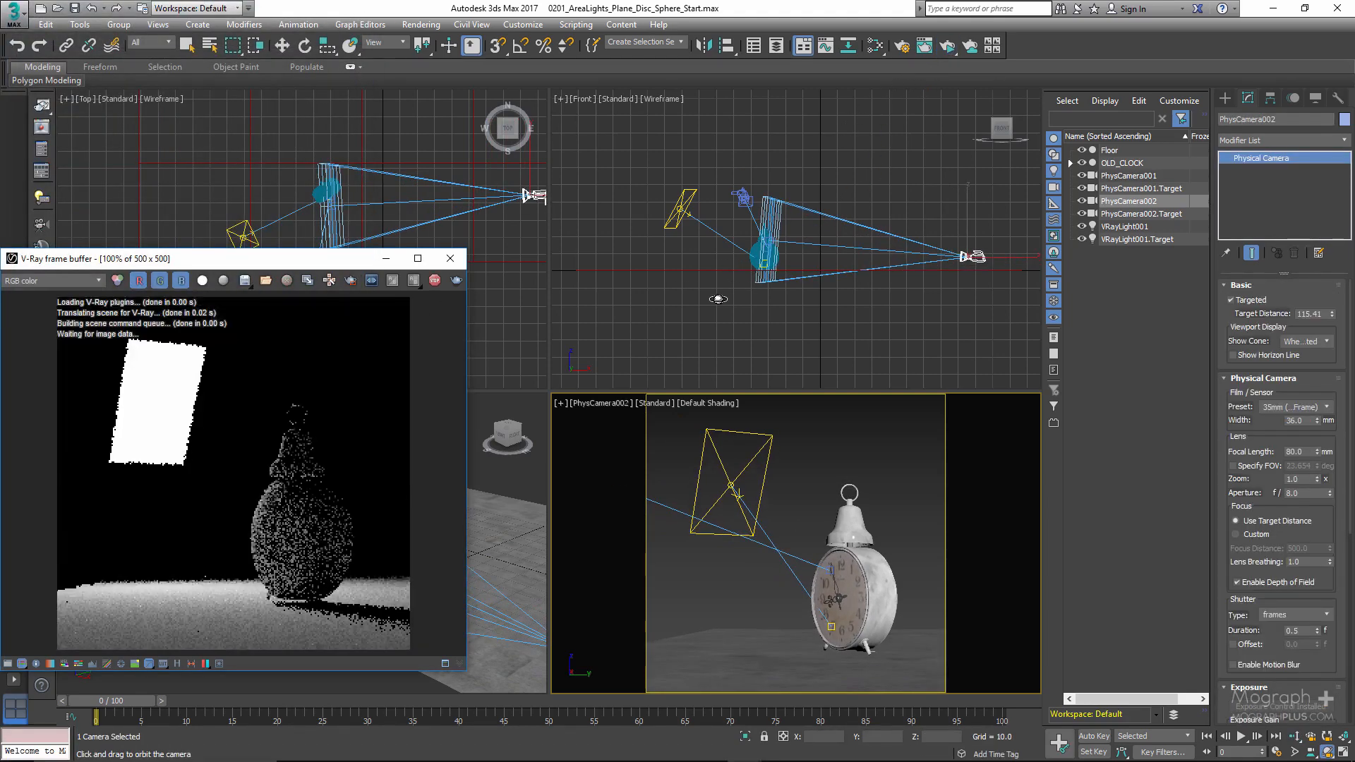
{"action": "right_click", "coordinate": [191, 226]}
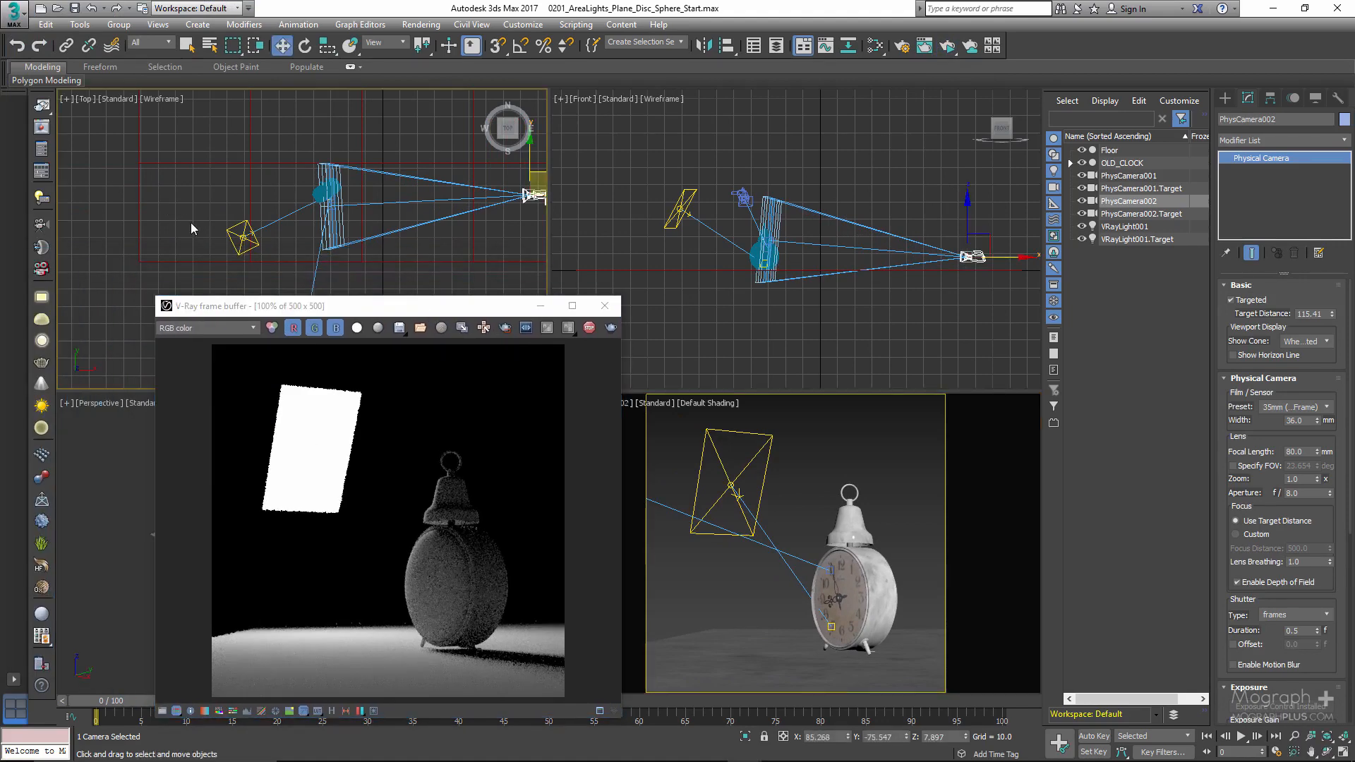
{"action": "left_click", "coordinate": [241, 237]}
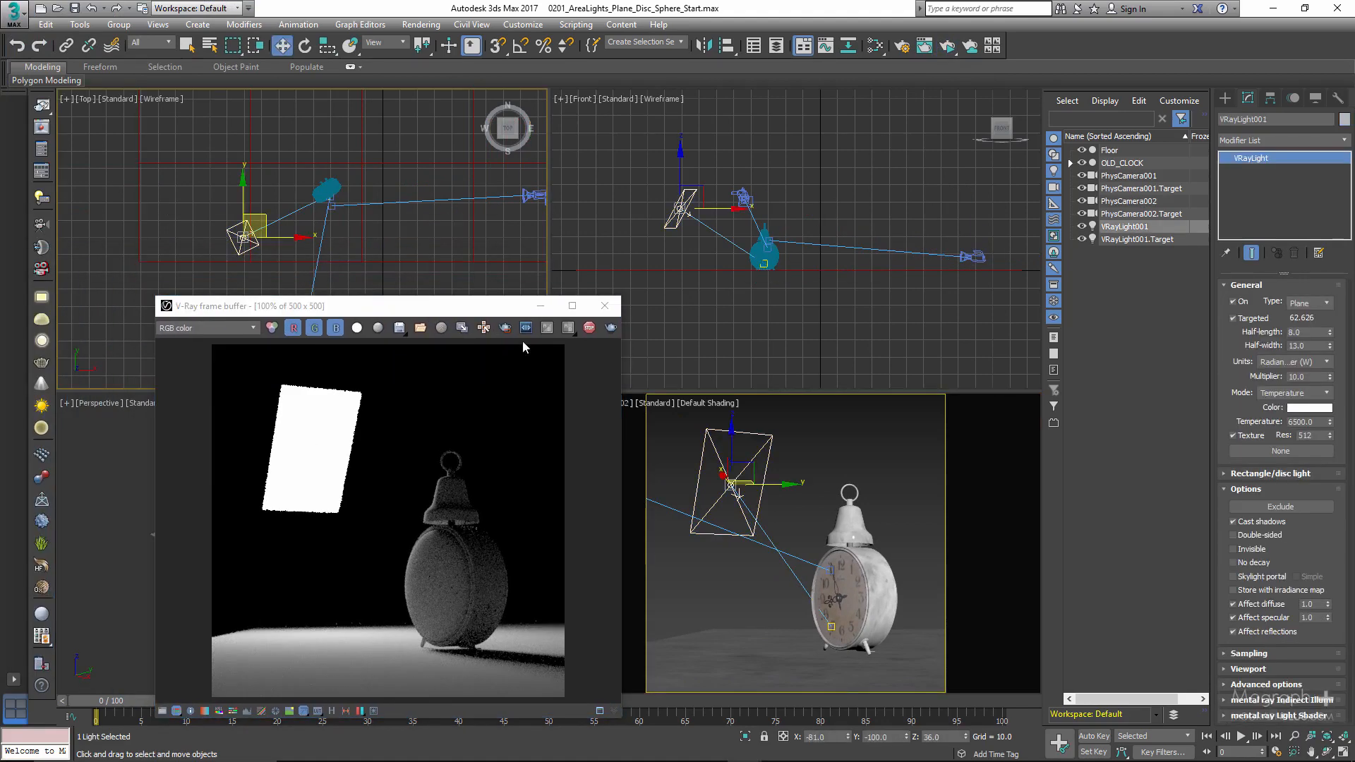
{"action": "right_click", "coordinate": [819, 470]}
{"action": "left_click_drag", "start_coordinate": [463, 305], "coordinate": [527, 186]}
- Assign a VRaySoftbox map as the plane light's texture
{"action": "left_click", "coordinate": [1261, 451]}
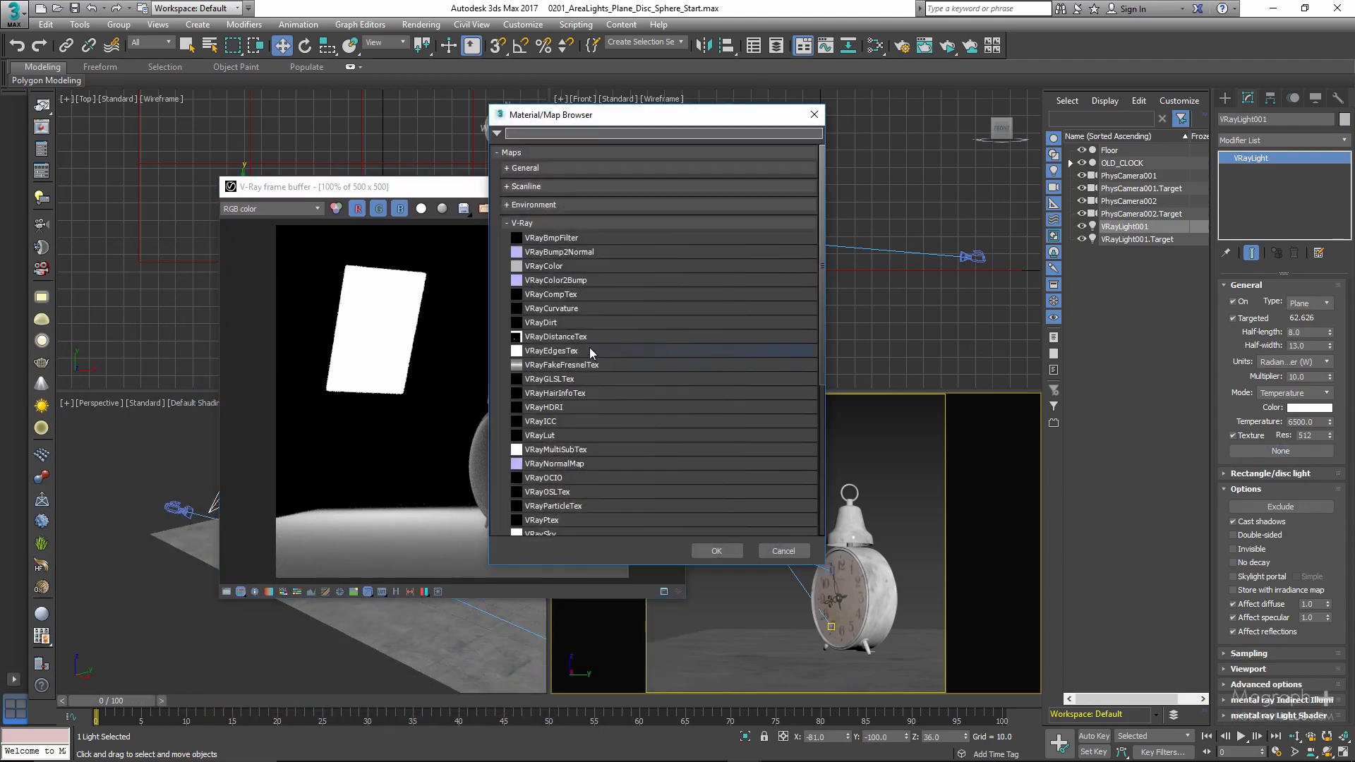
{"action": "scroll", "coordinate": [586, 349], "scroll_direction": "down", "scroll_amount": 2}
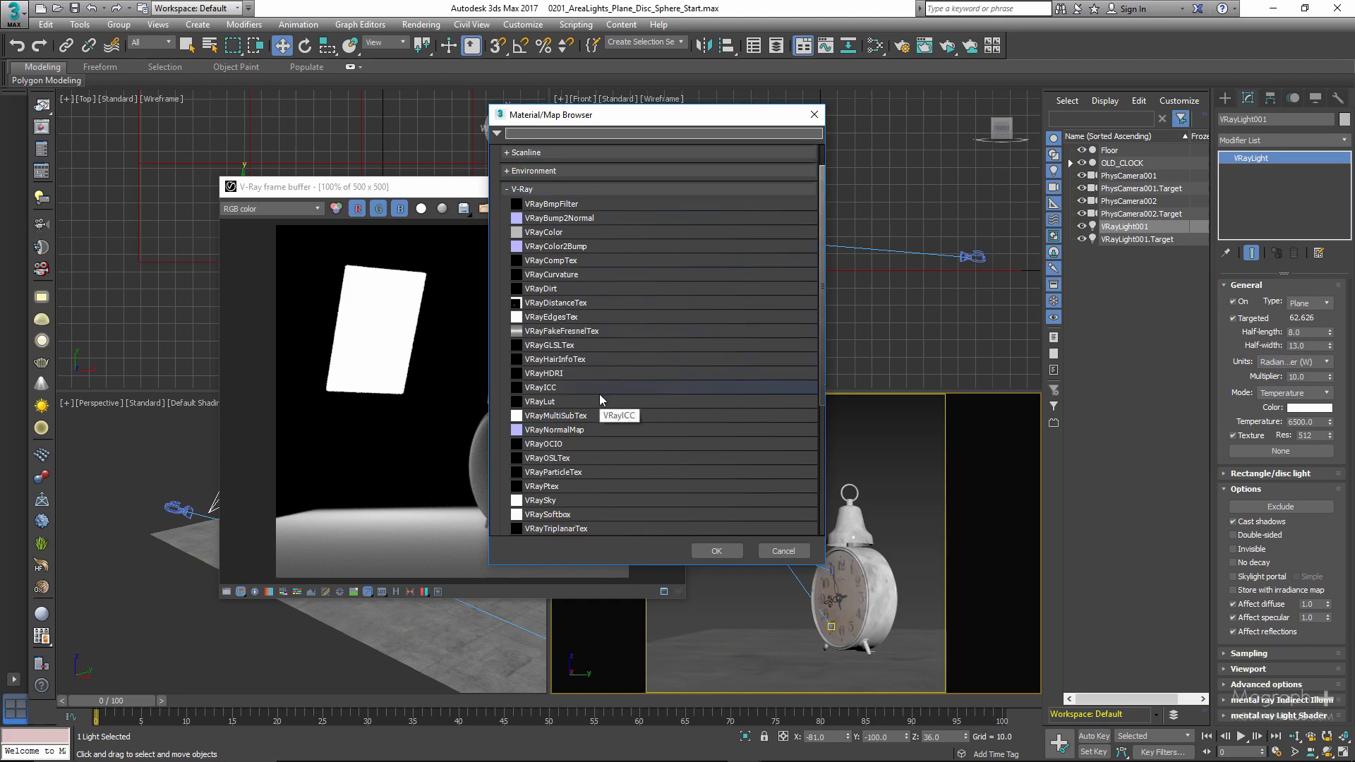
{"action": "scroll", "coordinate": [599, 394], "scroll_direction": "down", "scroll_amount": 1}
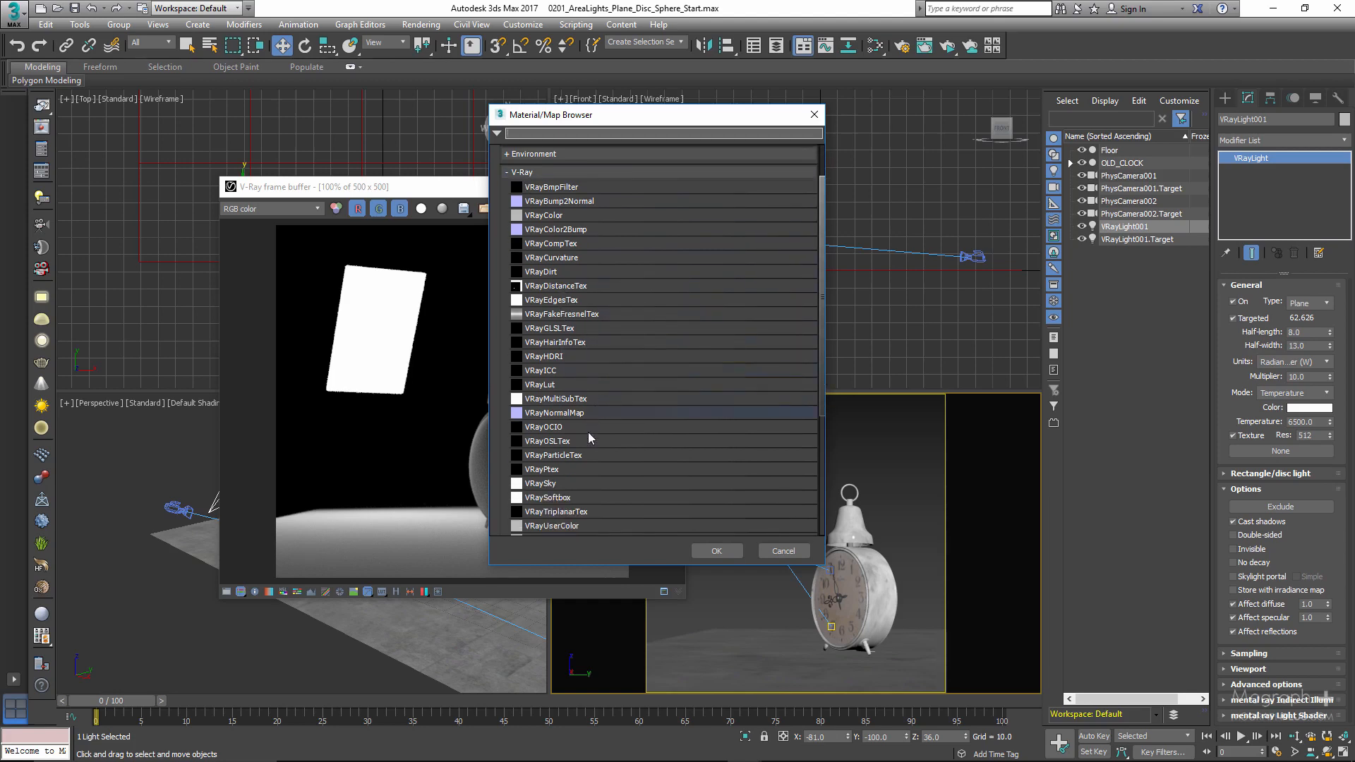
{"action": "left_click", "coordinate": [599, 497]}
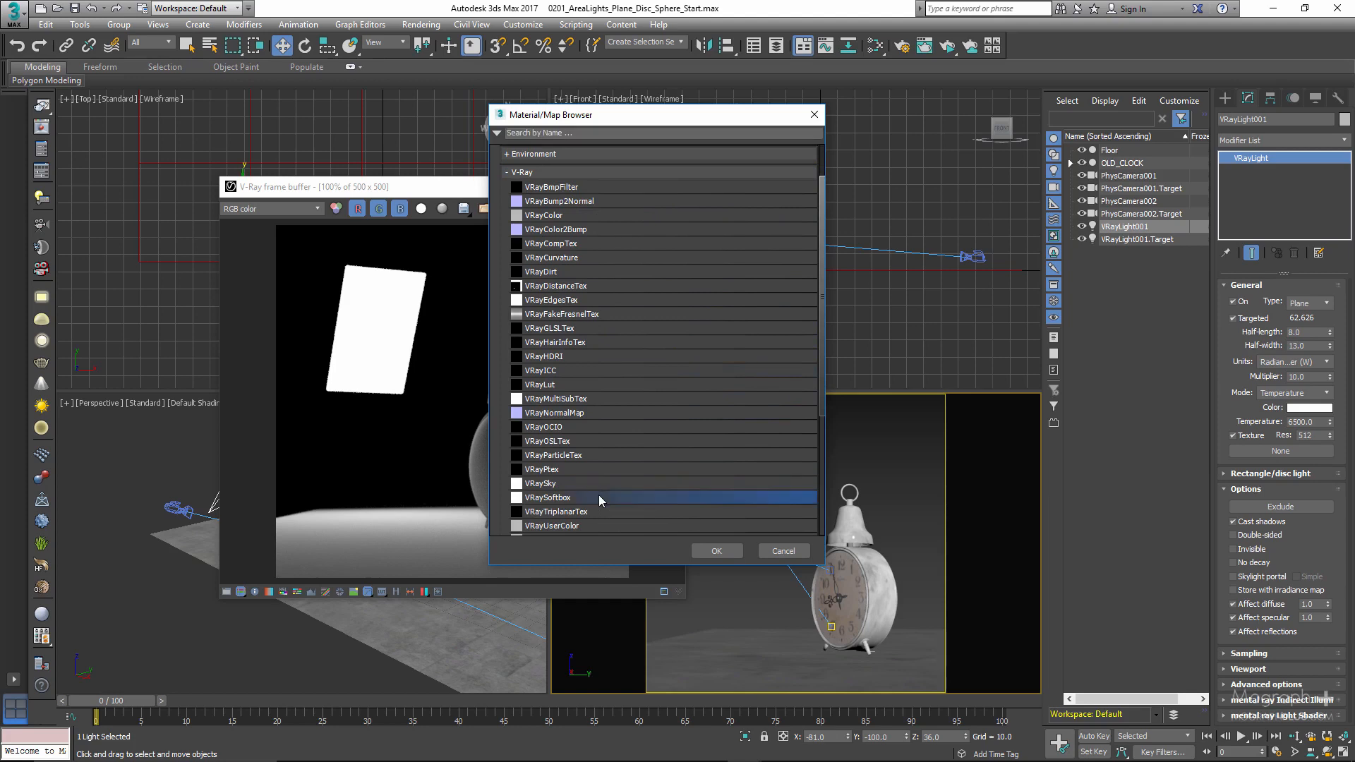
{"action": "double_click", "coordinate": [599, 497]}
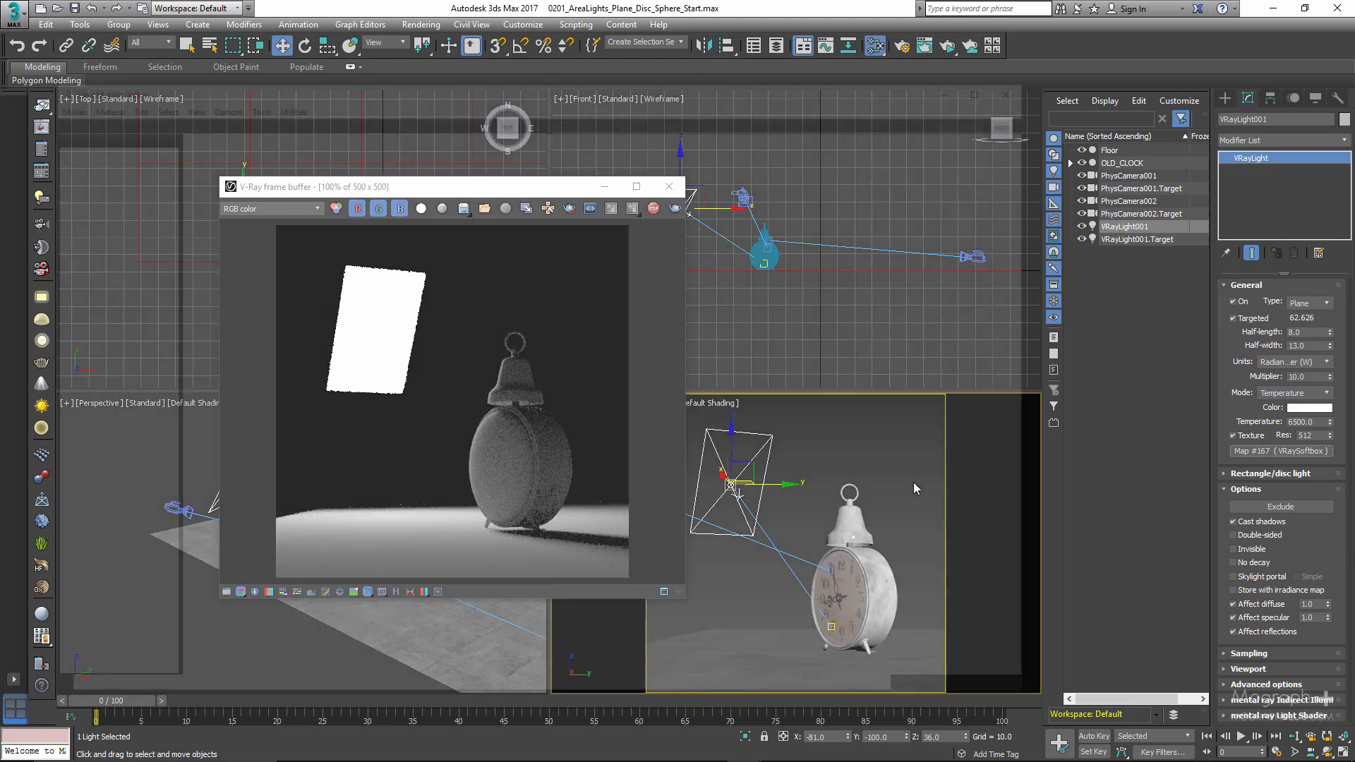
- Delete the existing softbox node in the Slate Material Editor and add the light's VRaySoftbox map there as an Instance
{"action": "key", "text": "m"}
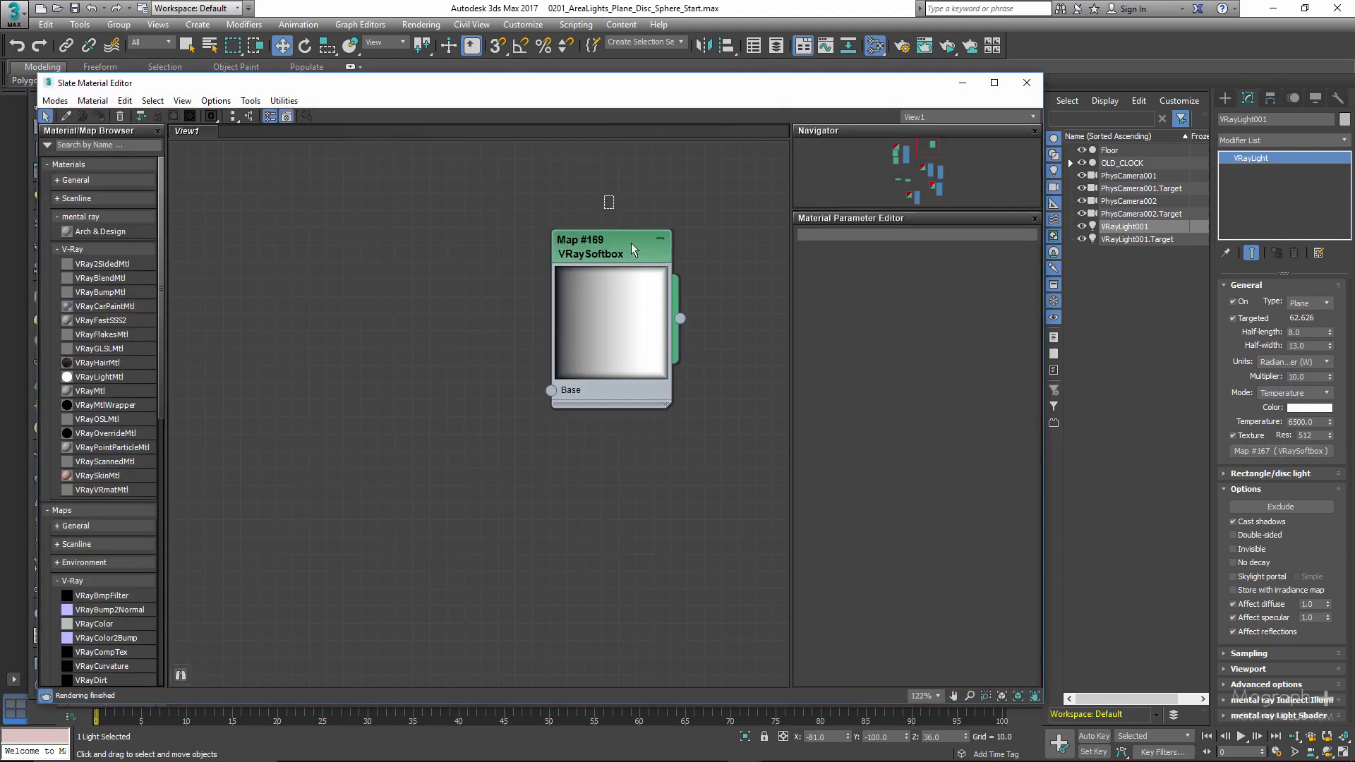
{"action": "left_click", "coordinate": [654, 354]}
{"action": "key", "text": "Delete"}
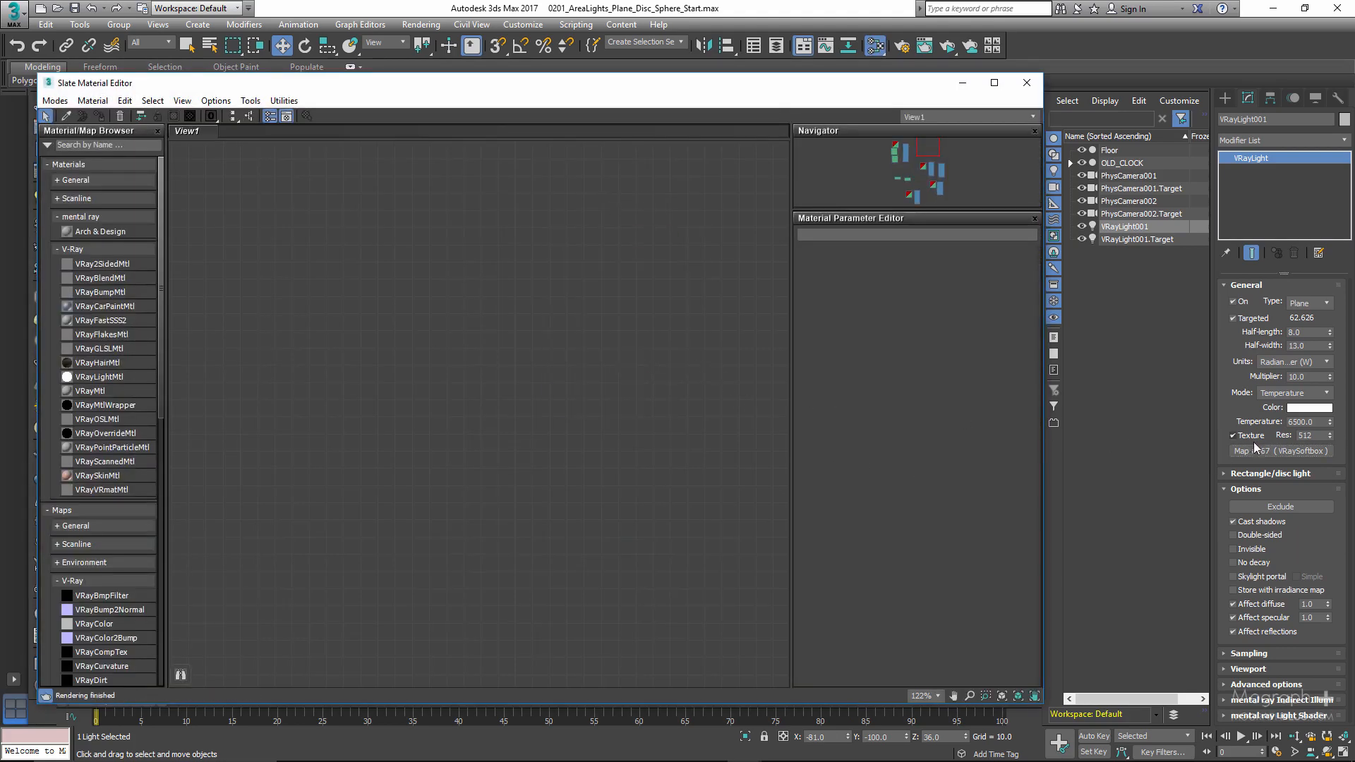
{"action": "left_click_drag", "start_coordinate": [1282, 451], "coordinate": [564, 410]}
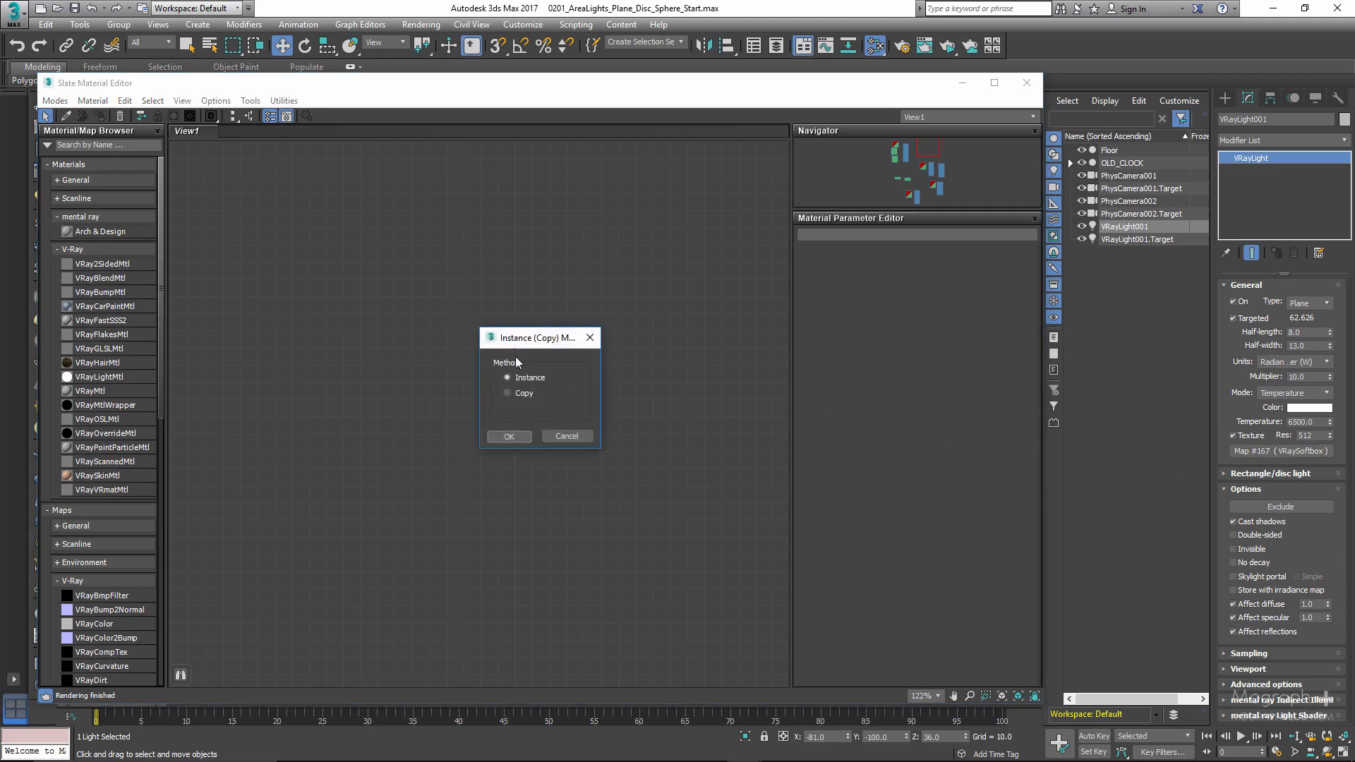
{"action": "left_click", "coordinate": [524, 433]}
{"action": "double_click", "coordinate": [535, 376]}
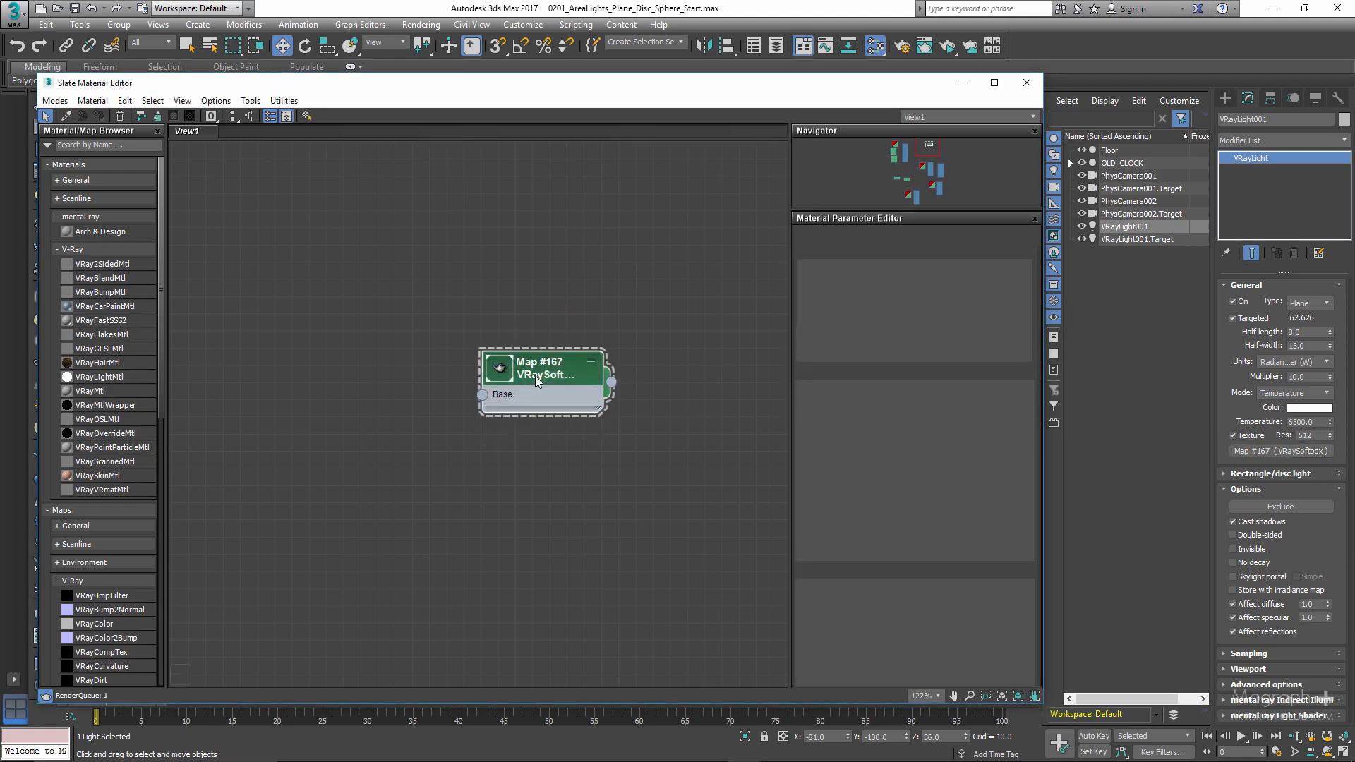
- Enlarge the softbox node's preview and turn on the map's Frame and U Vignette gradients
{"action": "double_click", "coordinate": [500, 368]}
{"action": "left_click_drag", "start_coordinate": [522, 366], "coordinate": [488, 315]}
{"action": "scroll", "coordinate": [890, 474], "scroll_direction": "down", "scroll_amount": 8}
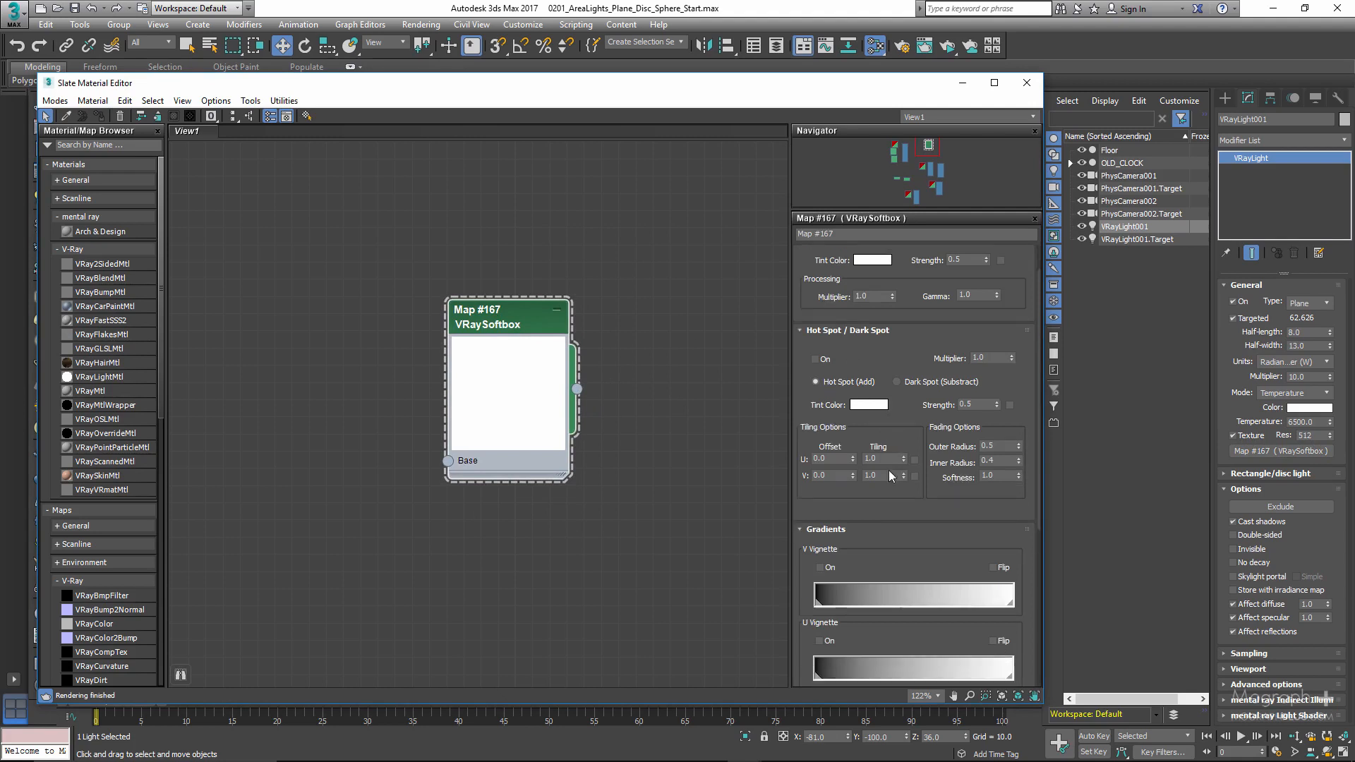
{"action": "scroll", "coordinate": [857, 429], "scroll_direction": "down", "scroll_amount": 2}
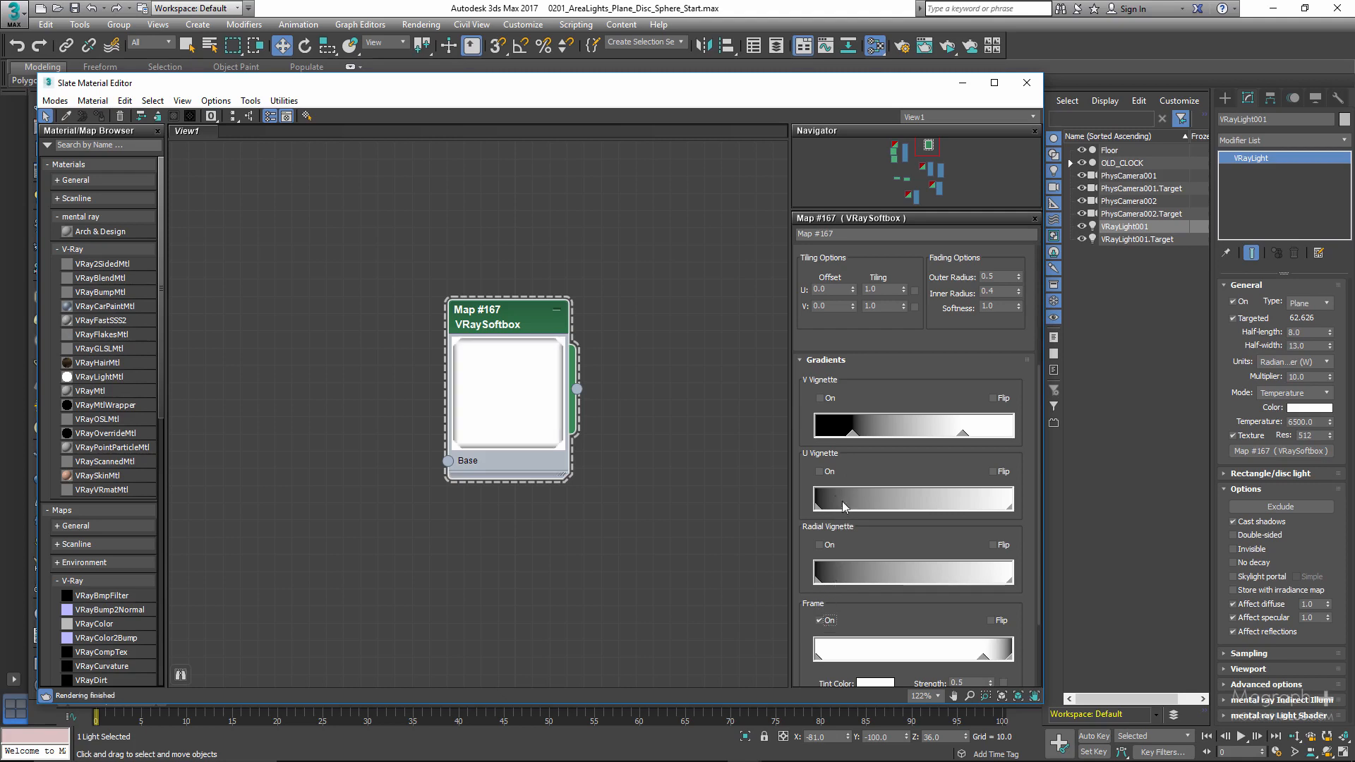
{"action": "left_click", "coordinate": [823, 471]}
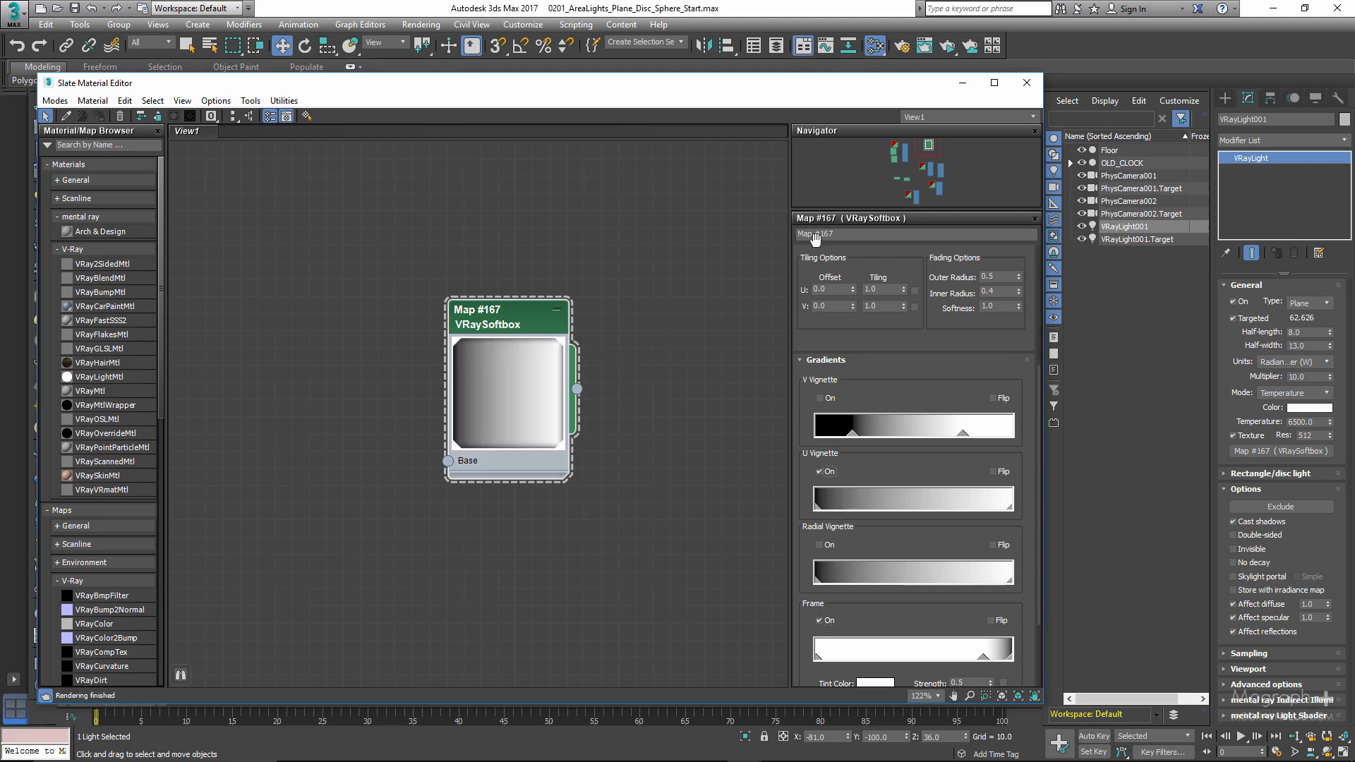
- Arrange the material editor and render window to examine the softbox texture on the rendered light
{"action": "left_click_drag", "start_coordinate": [837, 94], "coordinate": [489, 477]}
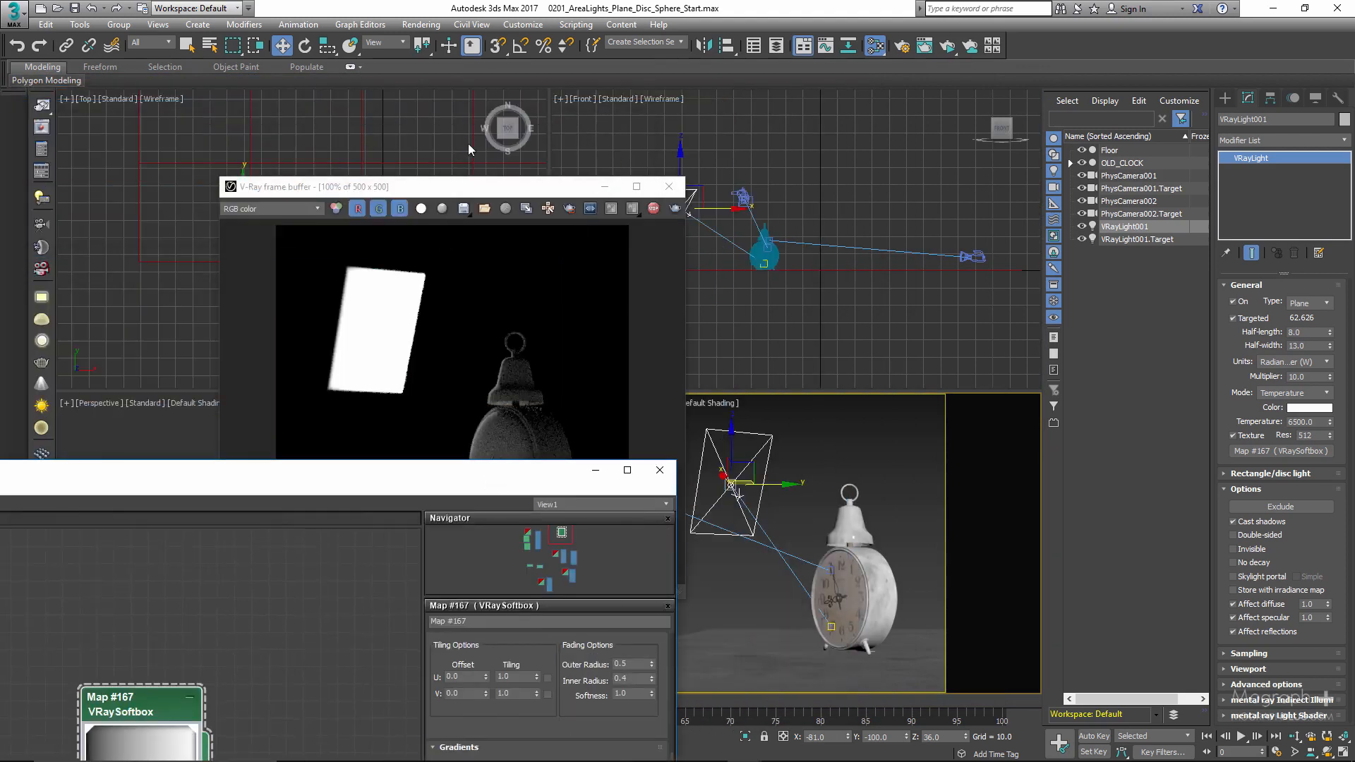
{"action": "left_click_drag", "start_coordinate": [480, 187], "coordinate": [813, 115]}
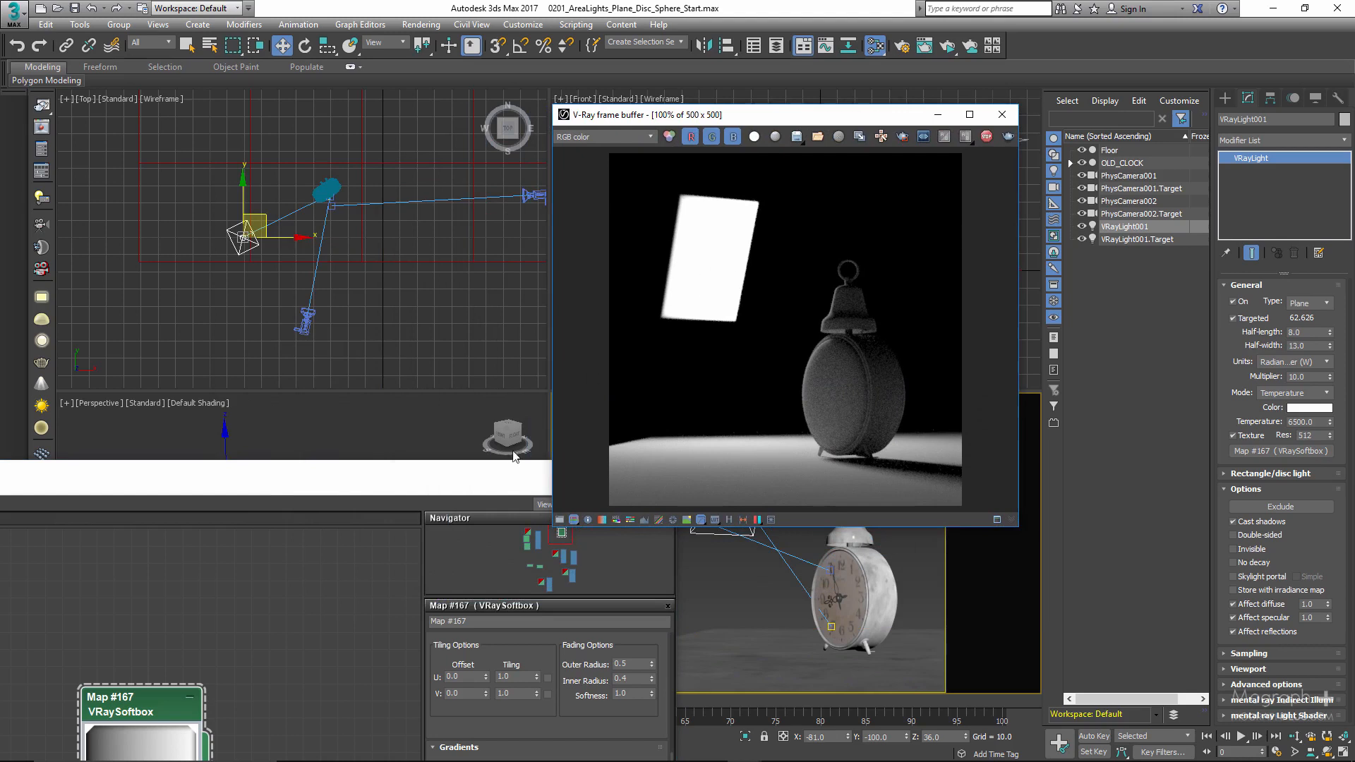
{"action": "left_click_drag", "start_coordinate": [503, 473], "coordinate": [522, 45]}
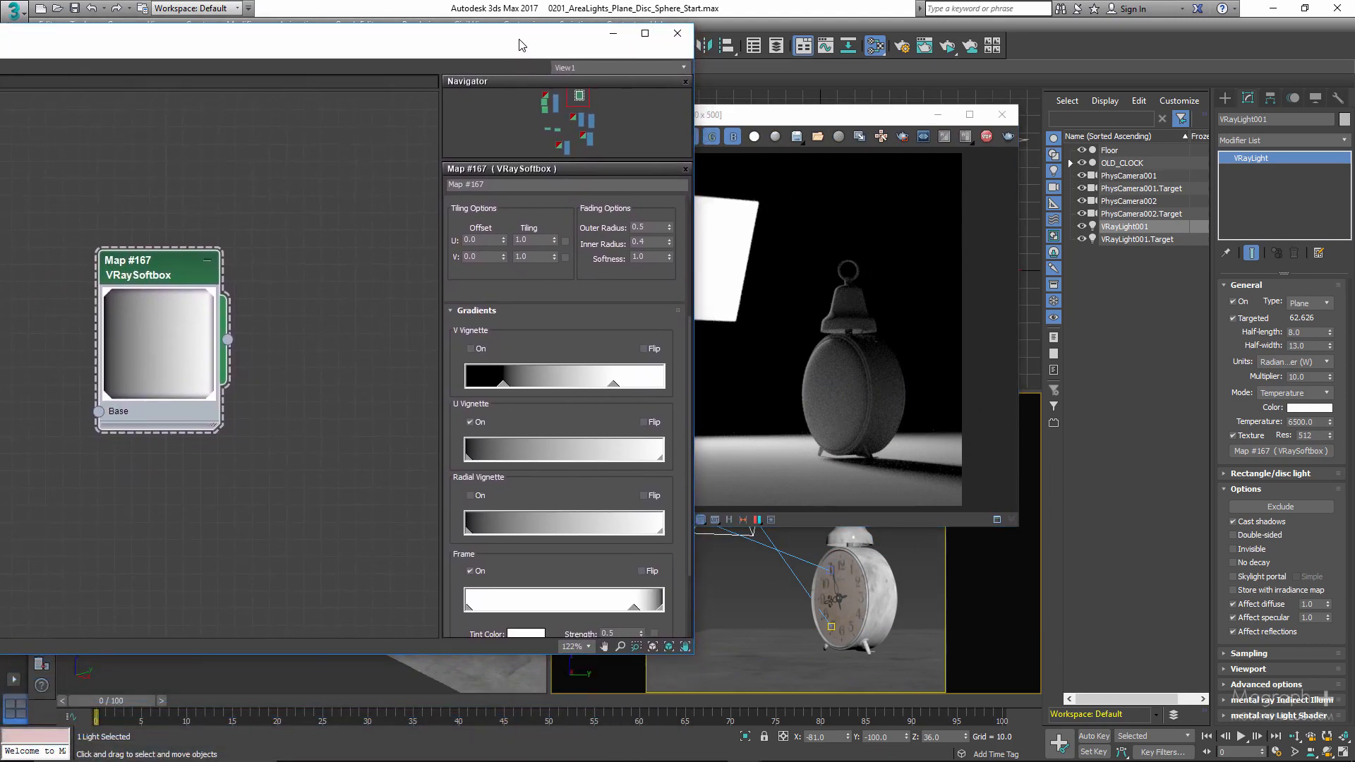
- Stop the ActiveShade render, closing its window and the material editor, and turn off the plane light's texture
{"action": "left_click", "coordinate": [992, 134]}
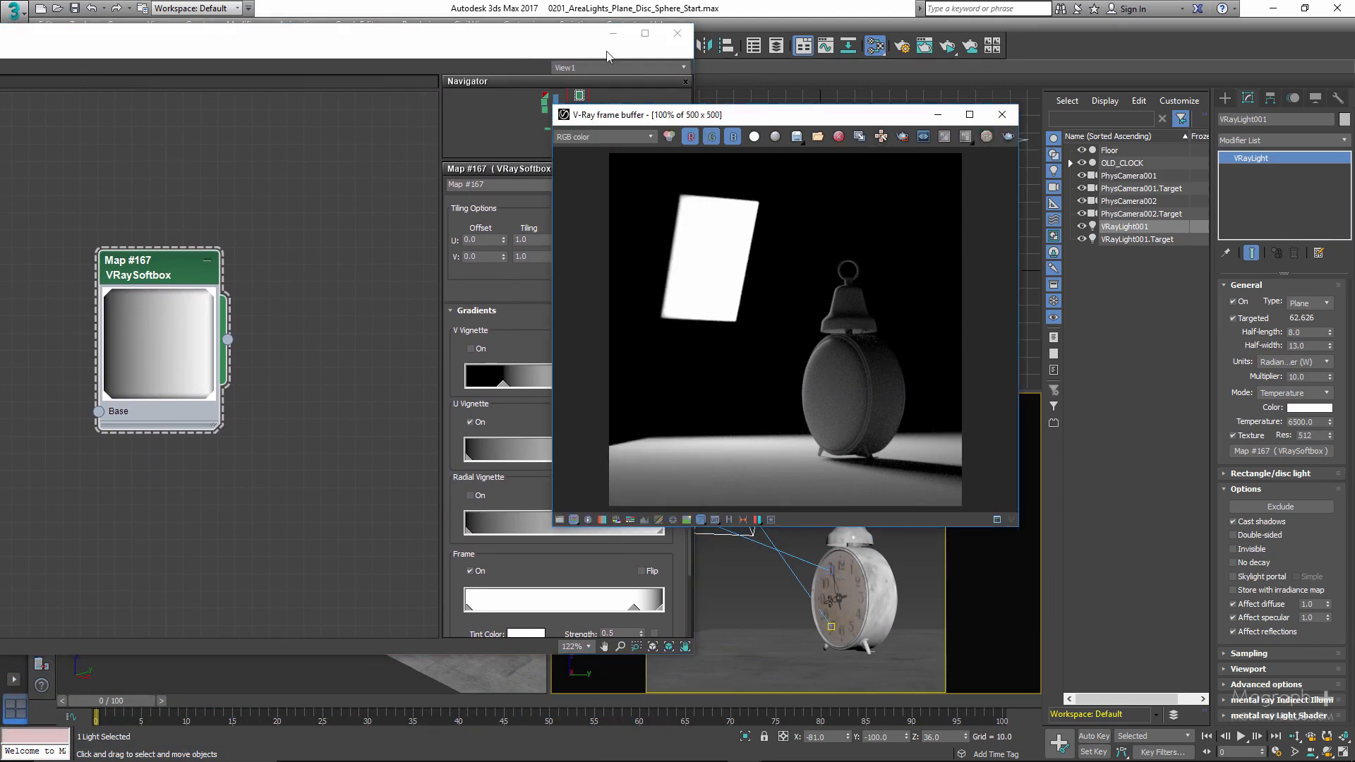
{"action": "left_click", "coordinate": [676, 35]}
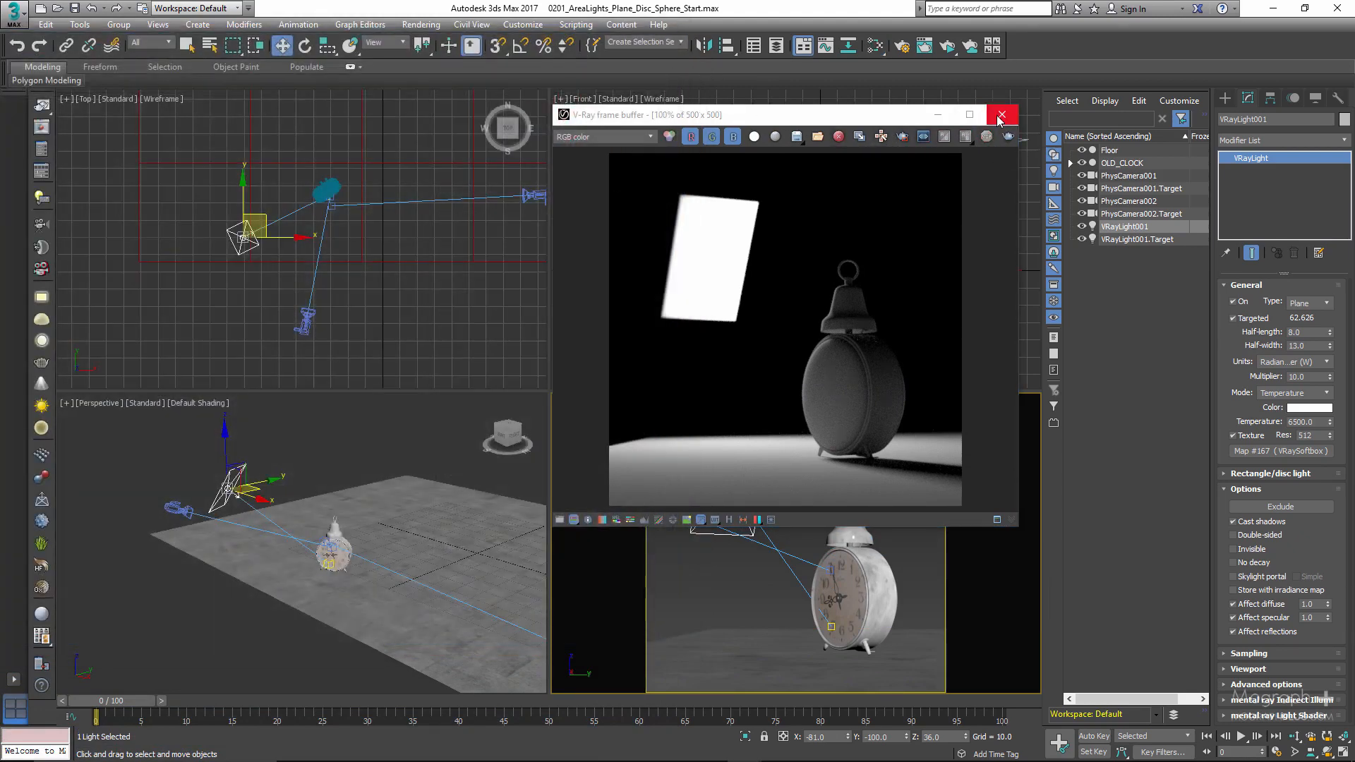
{"action": "left_click", "coordinate": [1001, 115]}
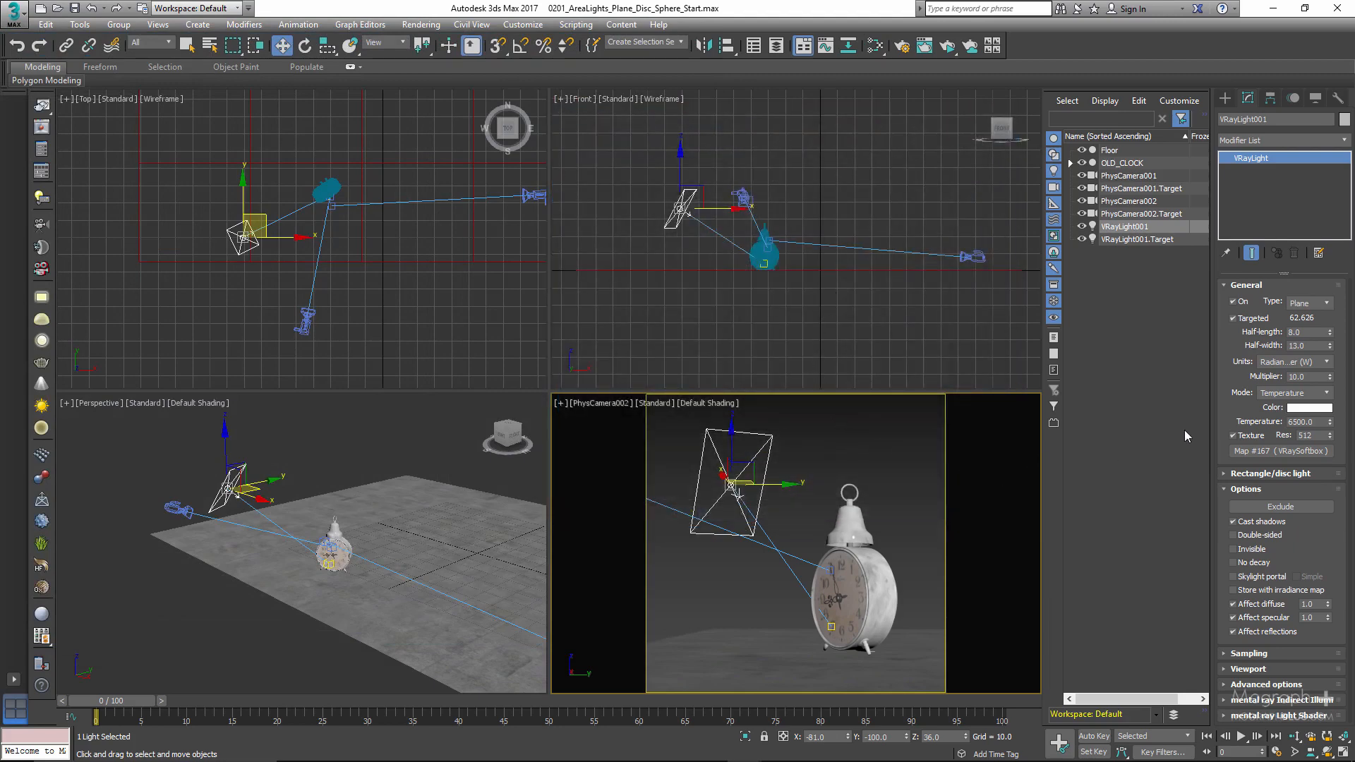
{"action": "left_click", "coordinate": [1240, 435]}
- Review the light's Advanced options, Rectangle/disc light settings and available light types, leaving only the Rectangle/disc light settings expanded
{"action": "left_click", "coordinate": [1251, 490]}
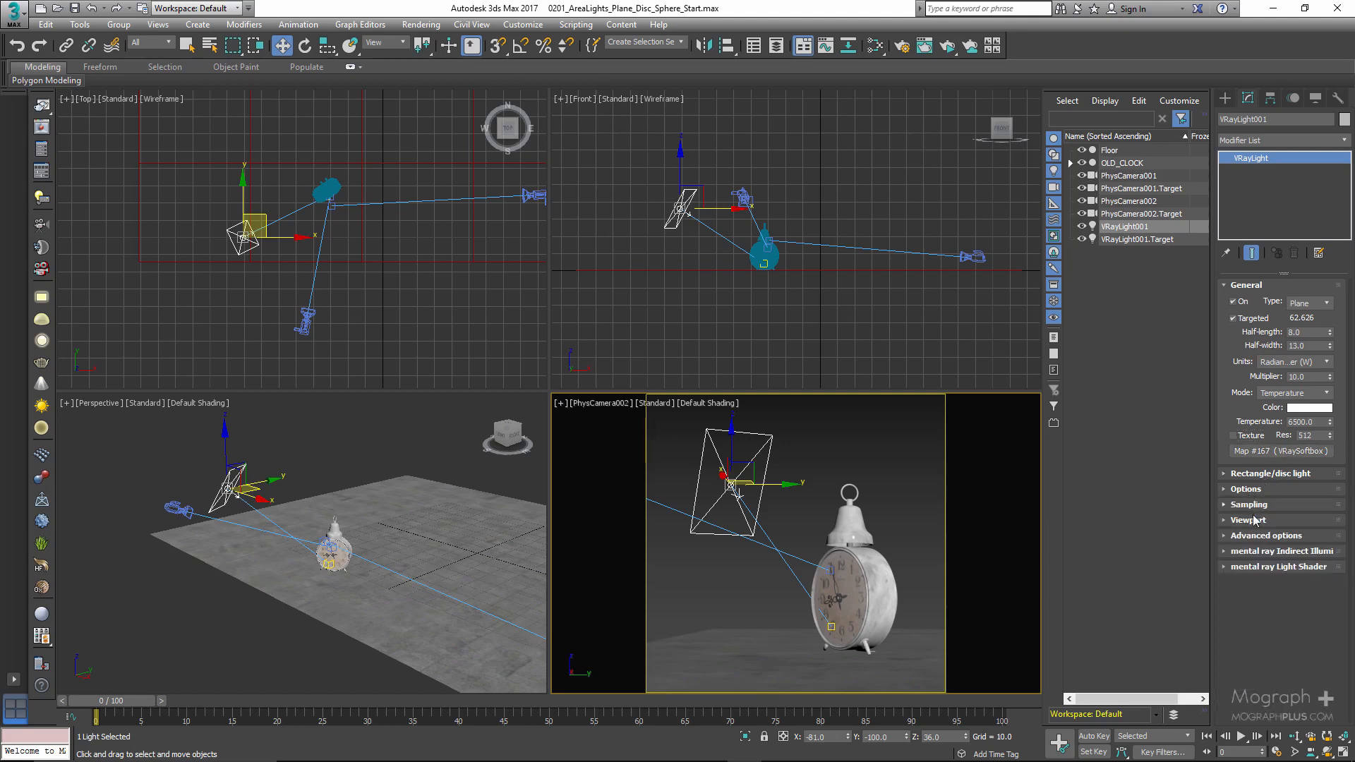
{"action": "left_click", "coordinate": [1264, 538]}
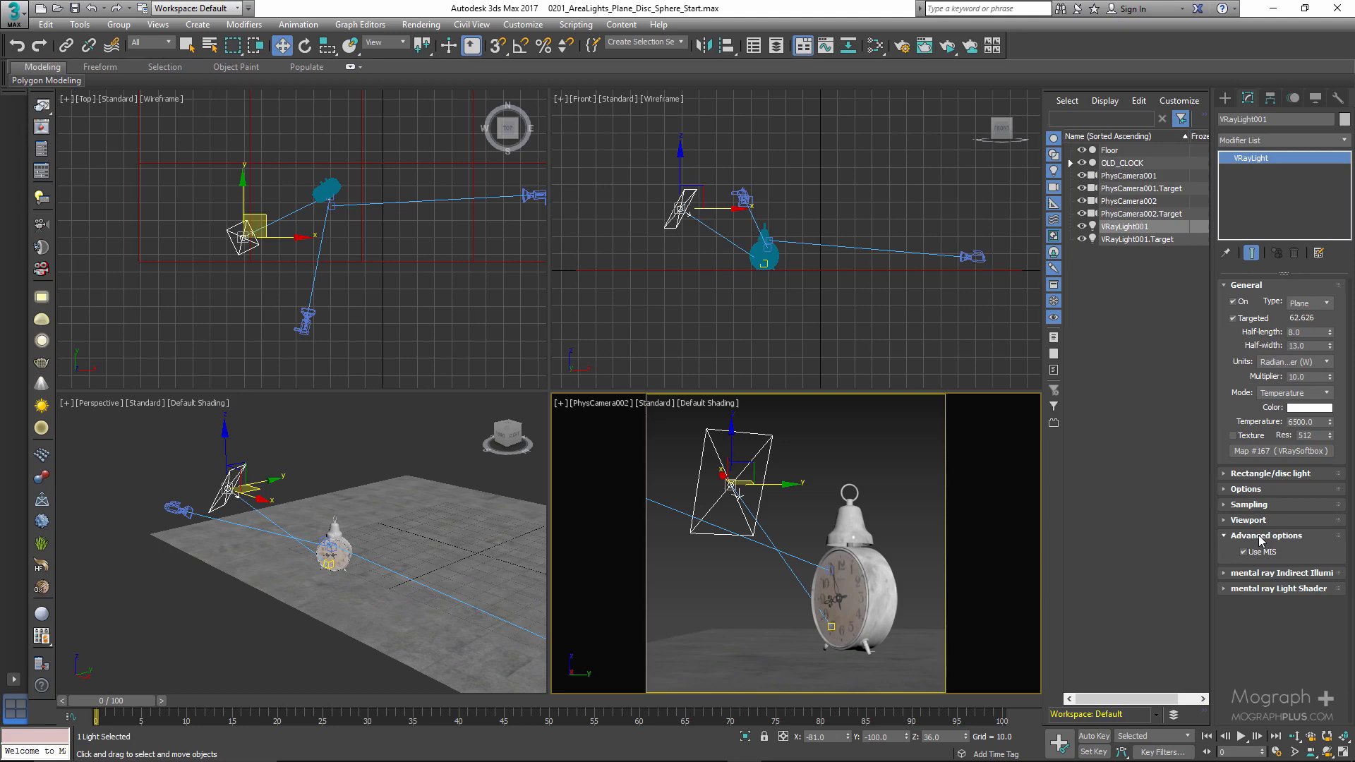
{"action": "left_click", "coordinate": [1261, 537]}
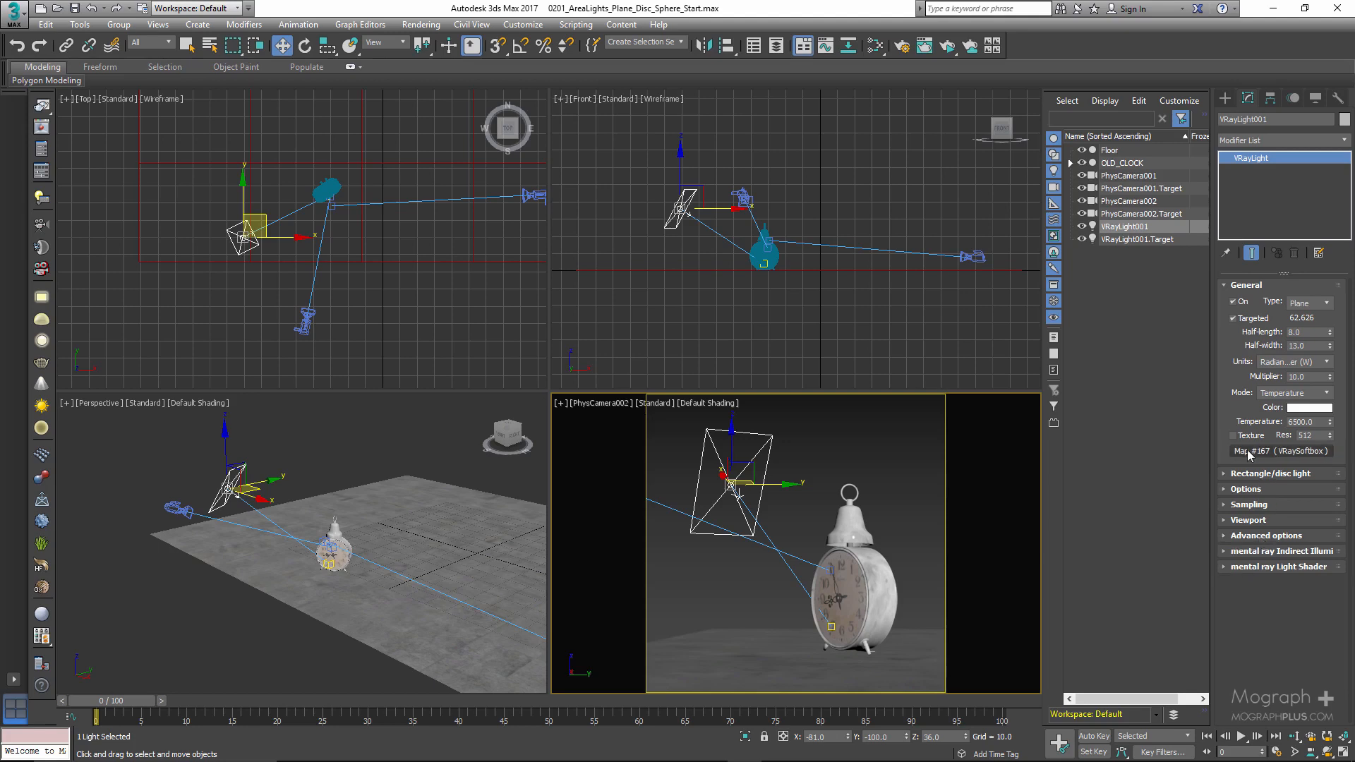
{"action": "left_click", "coordinate": [1246, 286]}
{"action": "left_click", "coordinate": [1255, 300]}
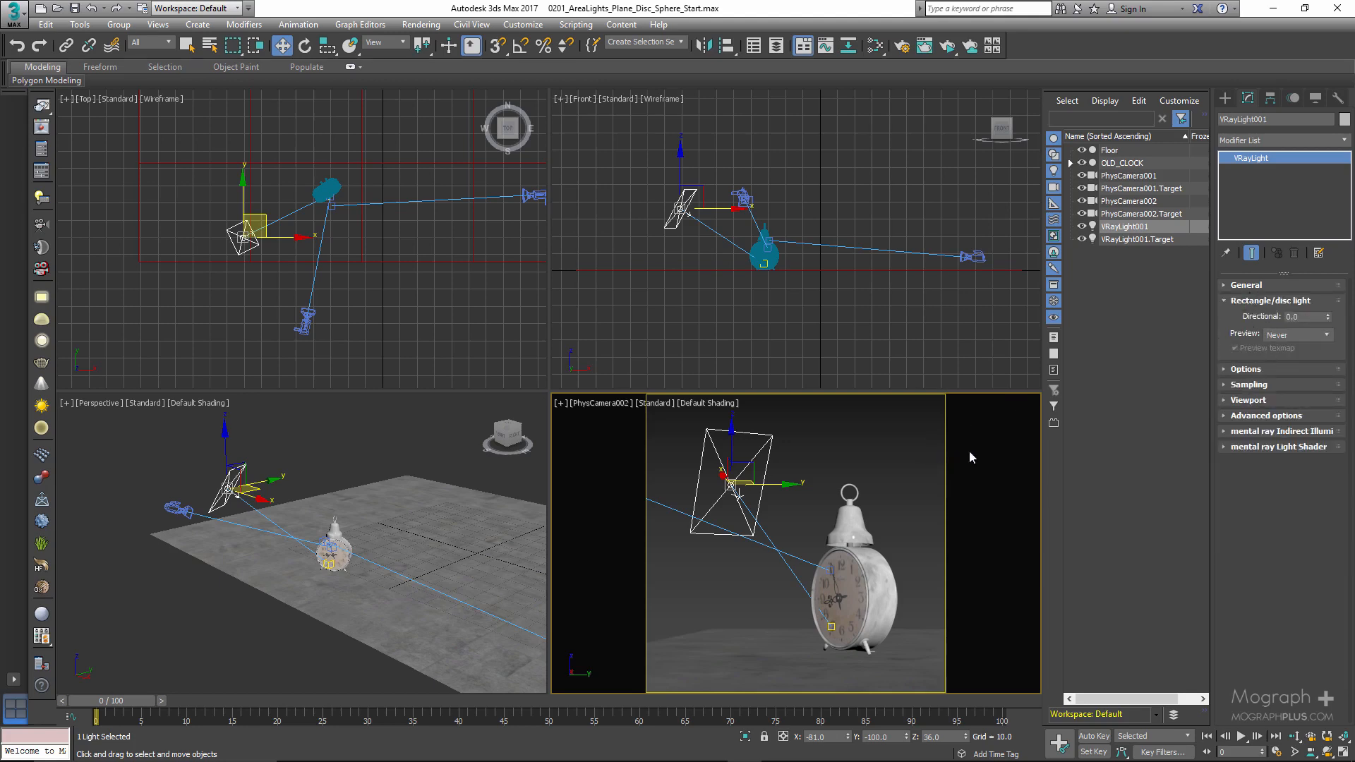
{"action": "left_click", "coordinate": [1263, 285]}
{"action": "left_click", "coordinate": [1291, 304]}
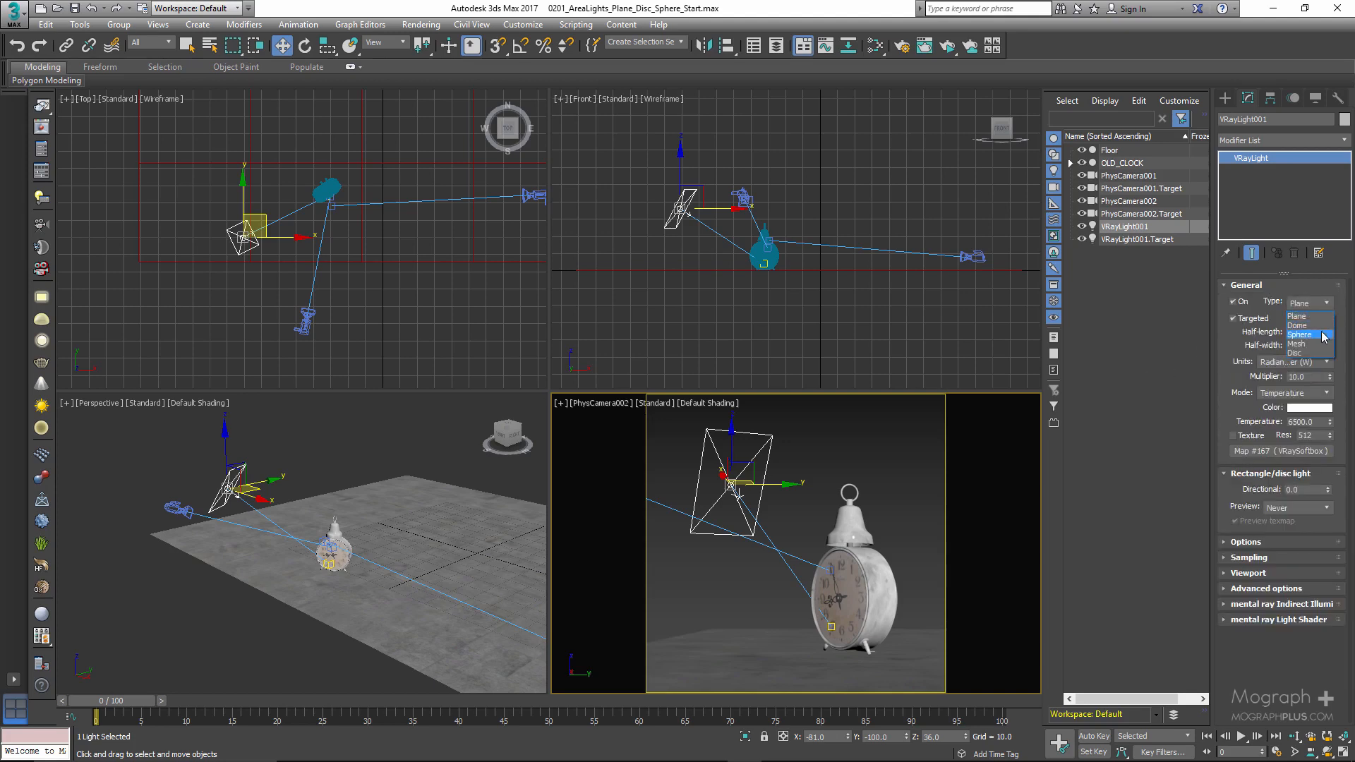
{"action": "left_click", "coordinate": [1279, 290]}
{"action": "left_click", "coordinate": [1278, 290]}
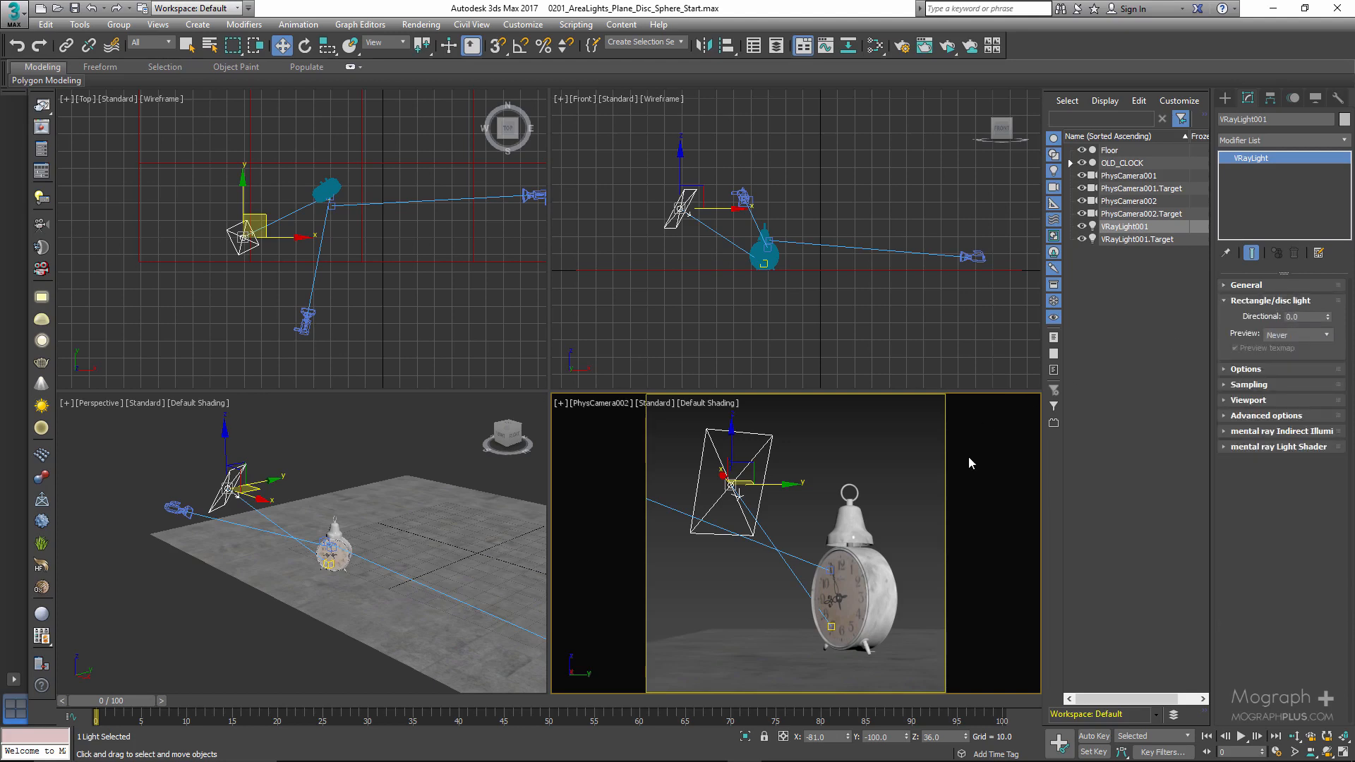
- Show PhysCamera001 in the camera viewport and start an ActiveShade render from it, moving the render window aside
{"action": "key", "text": "c"}
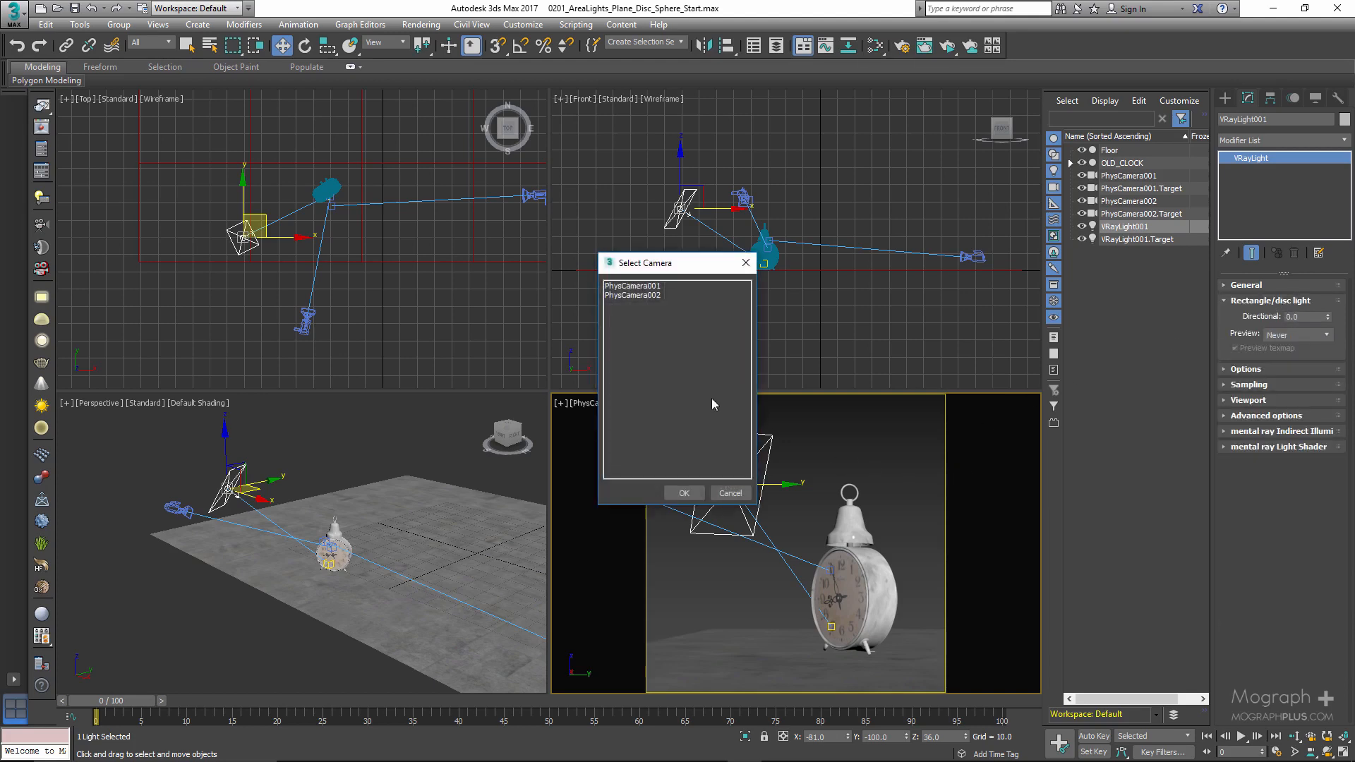
{"action": "double_click", "coordinate": [630, 286]}
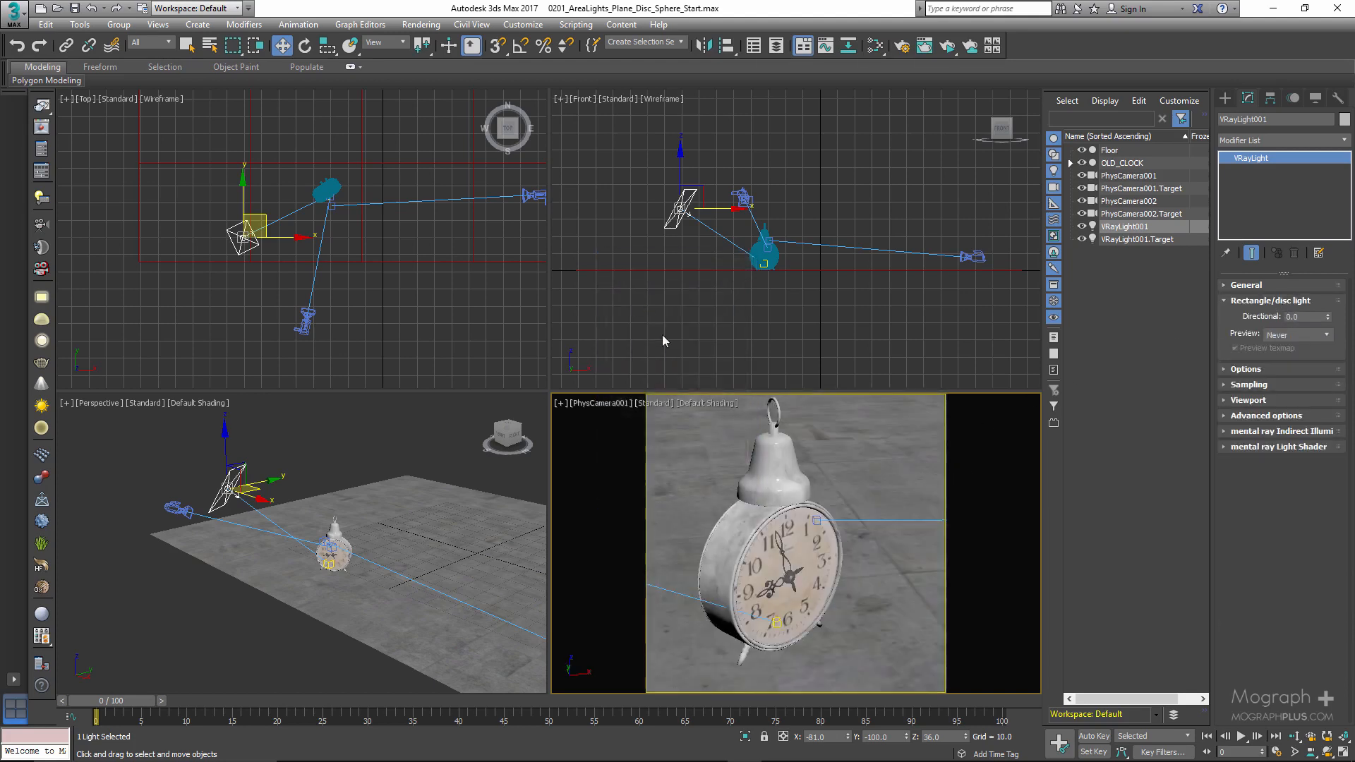
{"action": "left_click", "coordinate": [947, 45]}
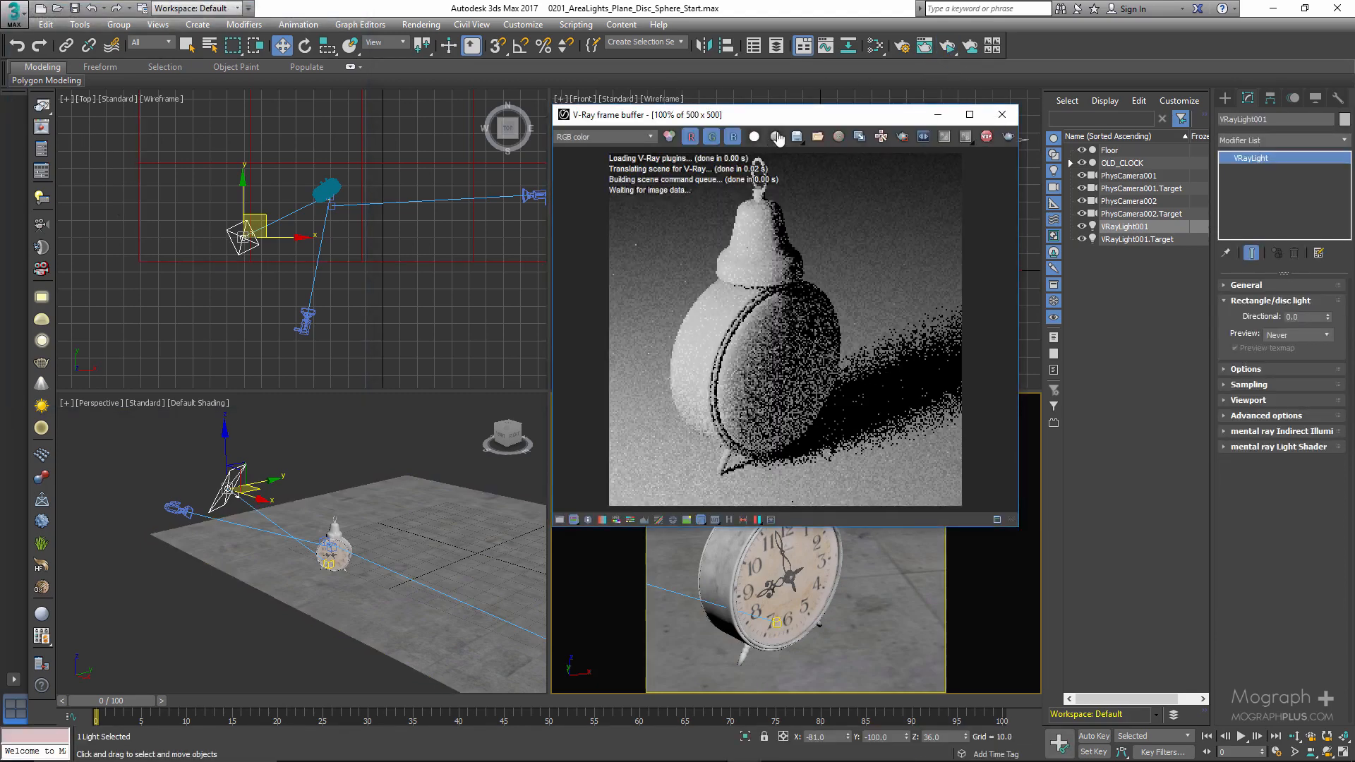
{"action": "left_click_drag", "start_coordinate": [706, 114], "coordinate": [533, 144]}
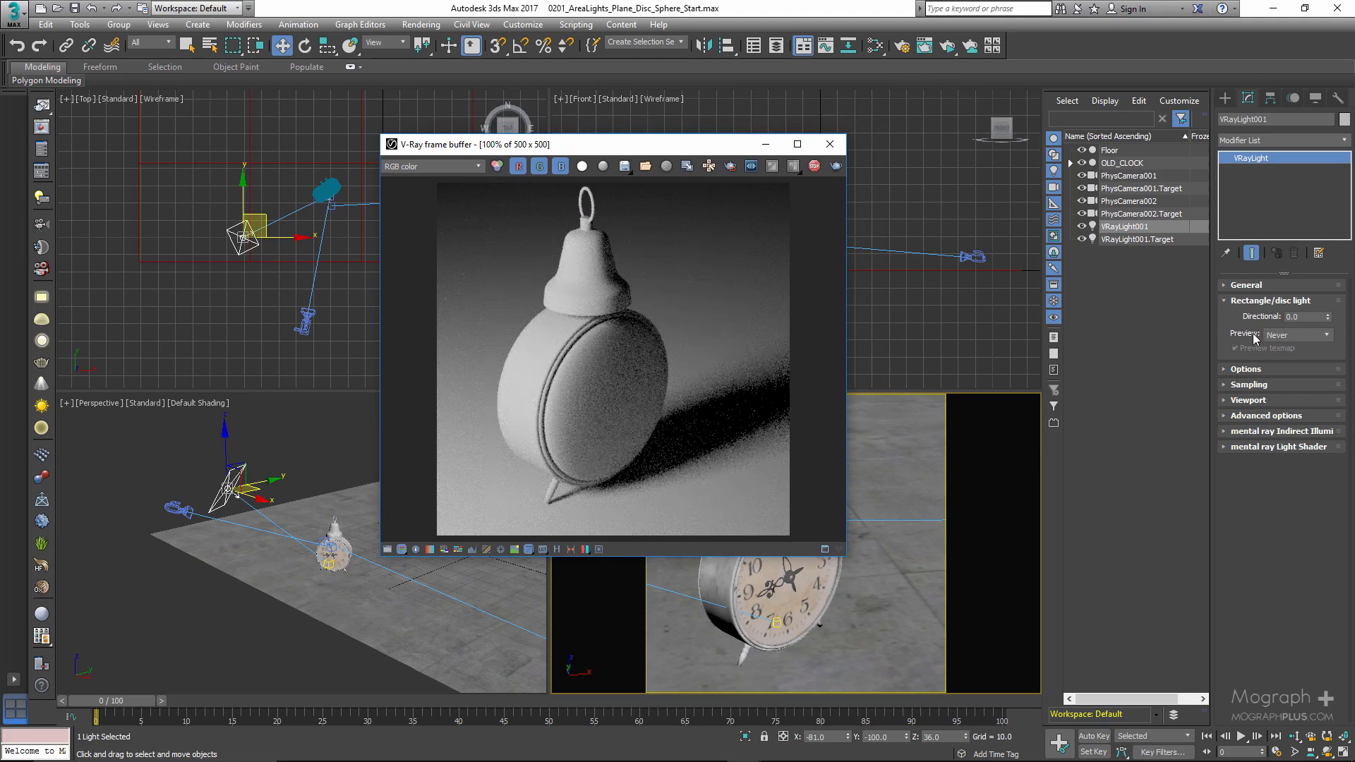
- Try Directional values of 0.95 and 1.0 on the plane light to compare their effect in the render
{"action": "left_click", "coordinate": [1314, 319]}
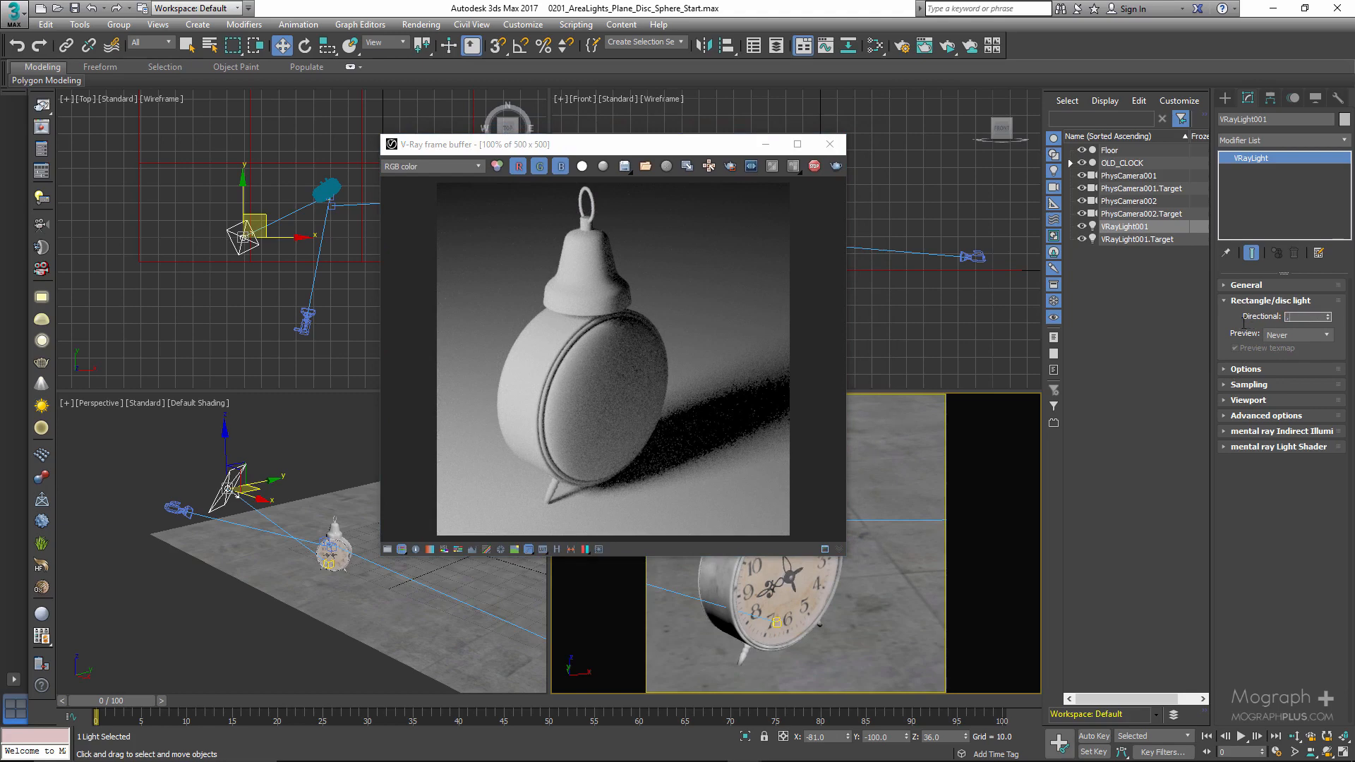
{"action": "key", "text": "Return"}
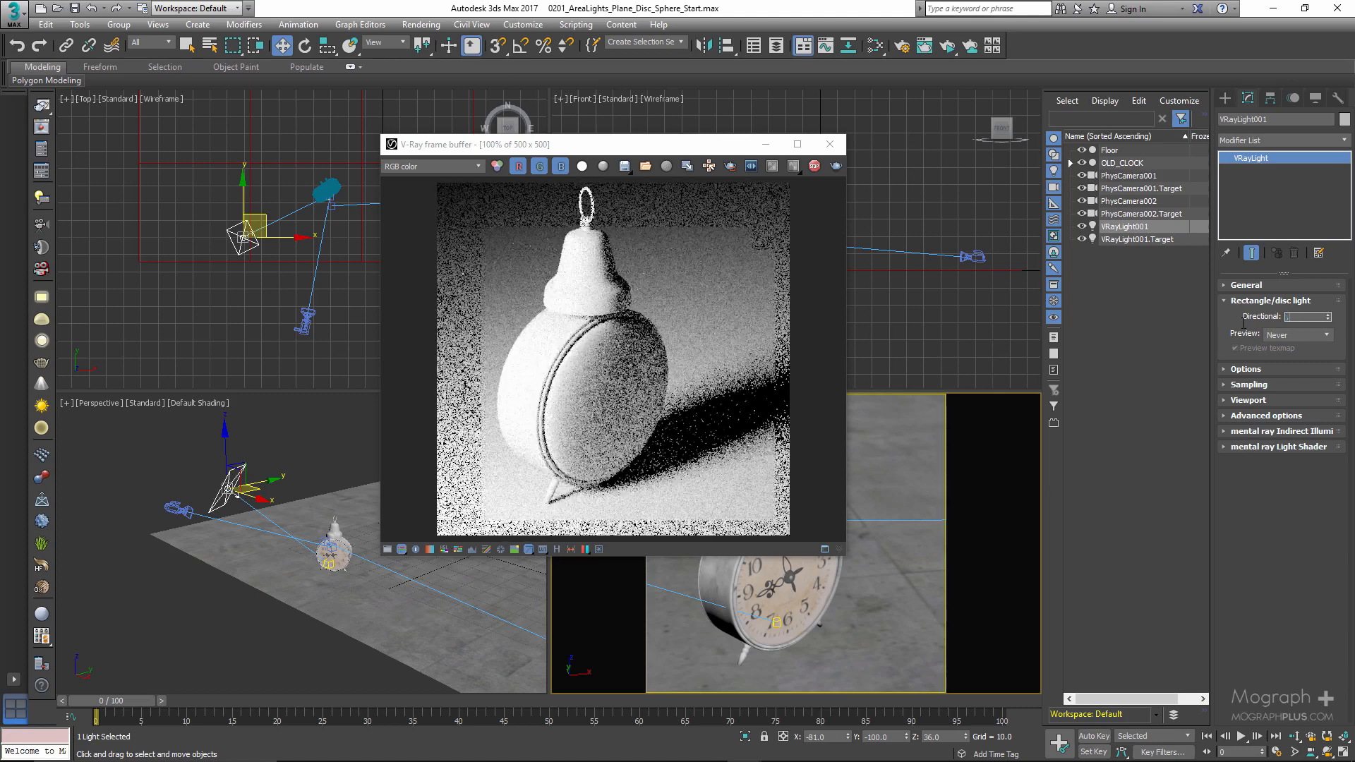
{"action": "type", "text": ".95"}
{"action": "key", "text": "Return"}
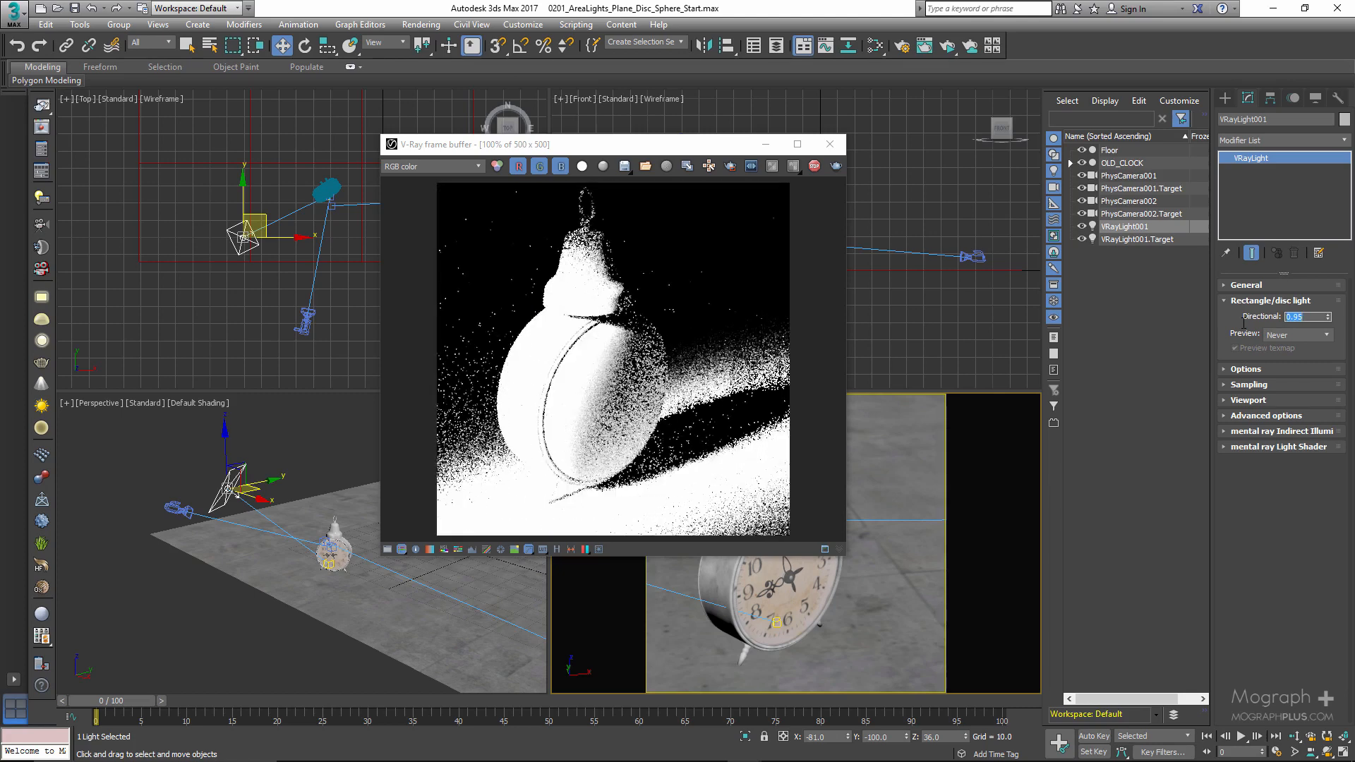
{"action": "type", "text": "1"}
{"action": "key", "text": "Return"}
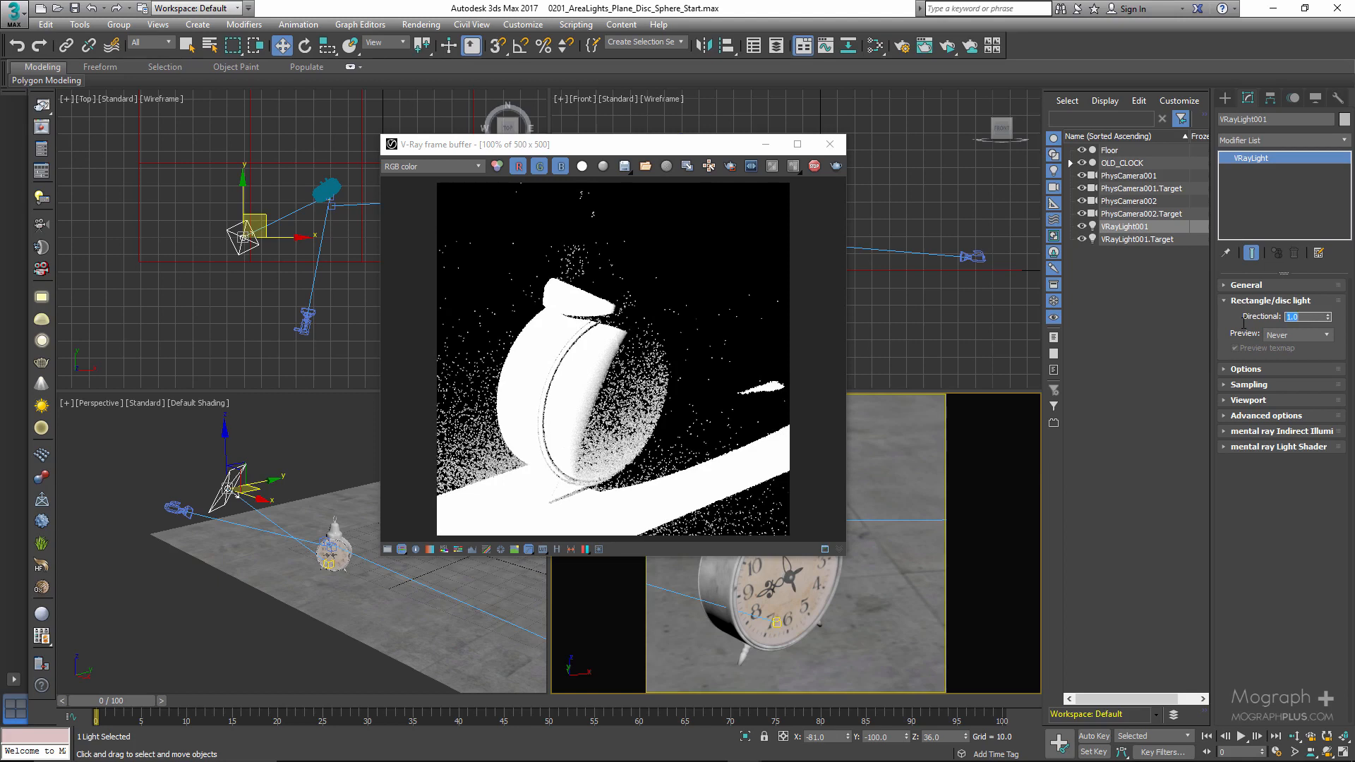
- Enable the plane light's texture in its General settings and set the light's half-length to 13
{"action": "left_click", "coordinate": [1246, 285]}
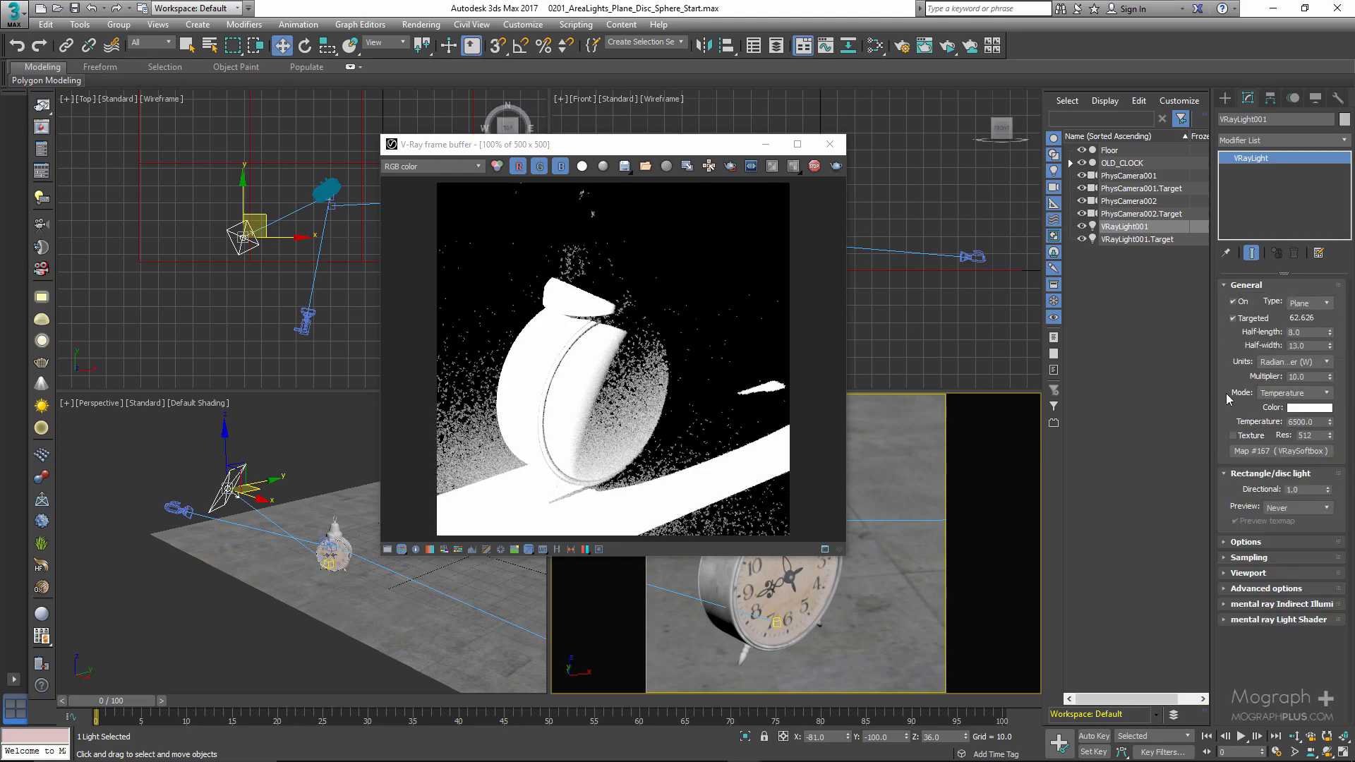
{"action": "left_click", "coordinate": [1233, 437]}
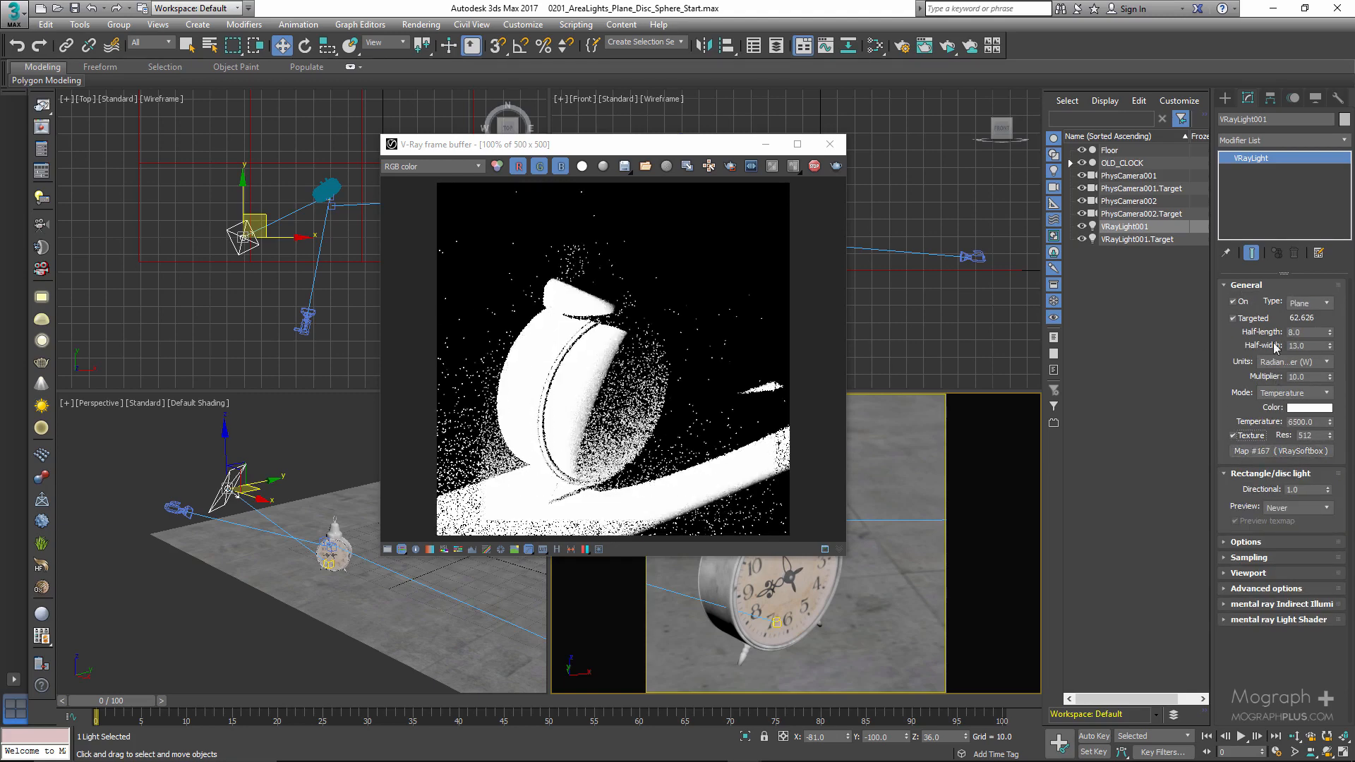
{"action": "double_click", "coordinate": [1296, 332]}
{"action": "type", "text": "13"}
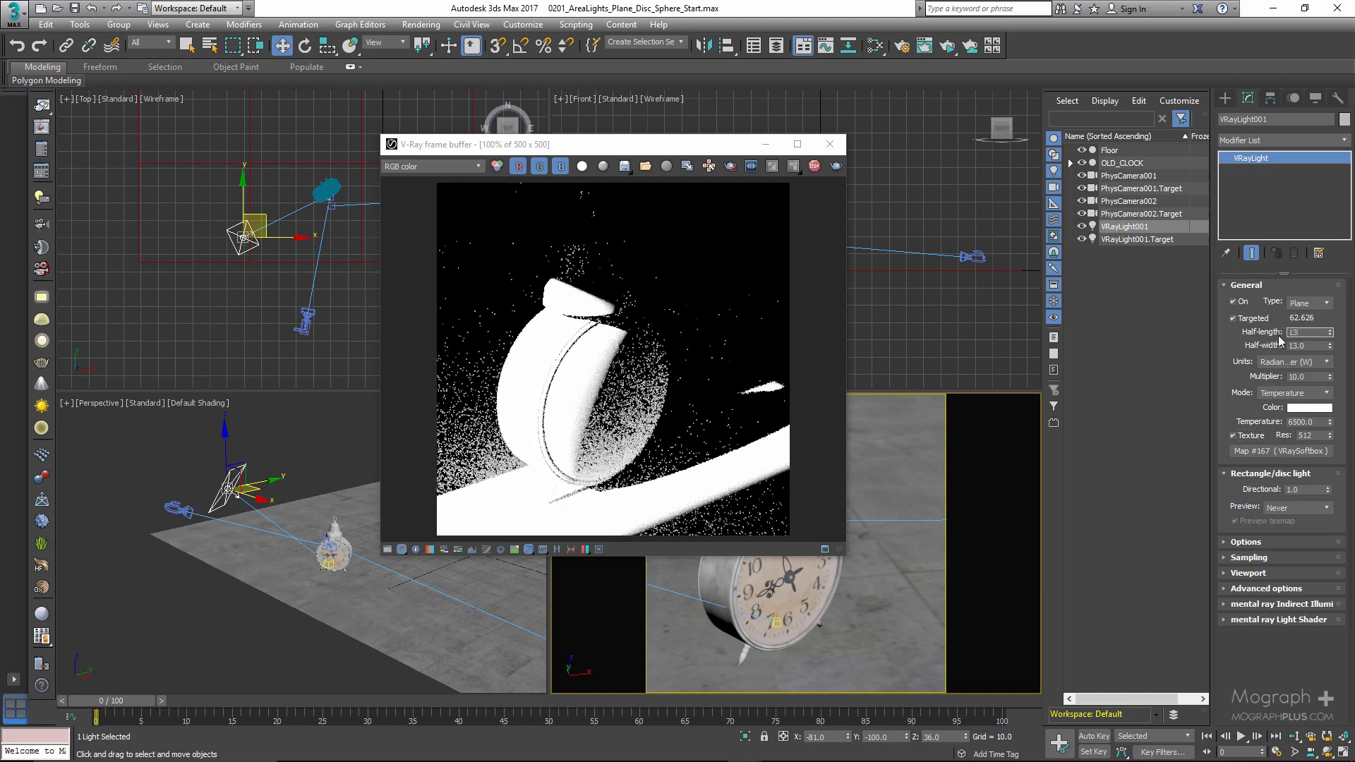
{"action": "key", "text": "Return"}
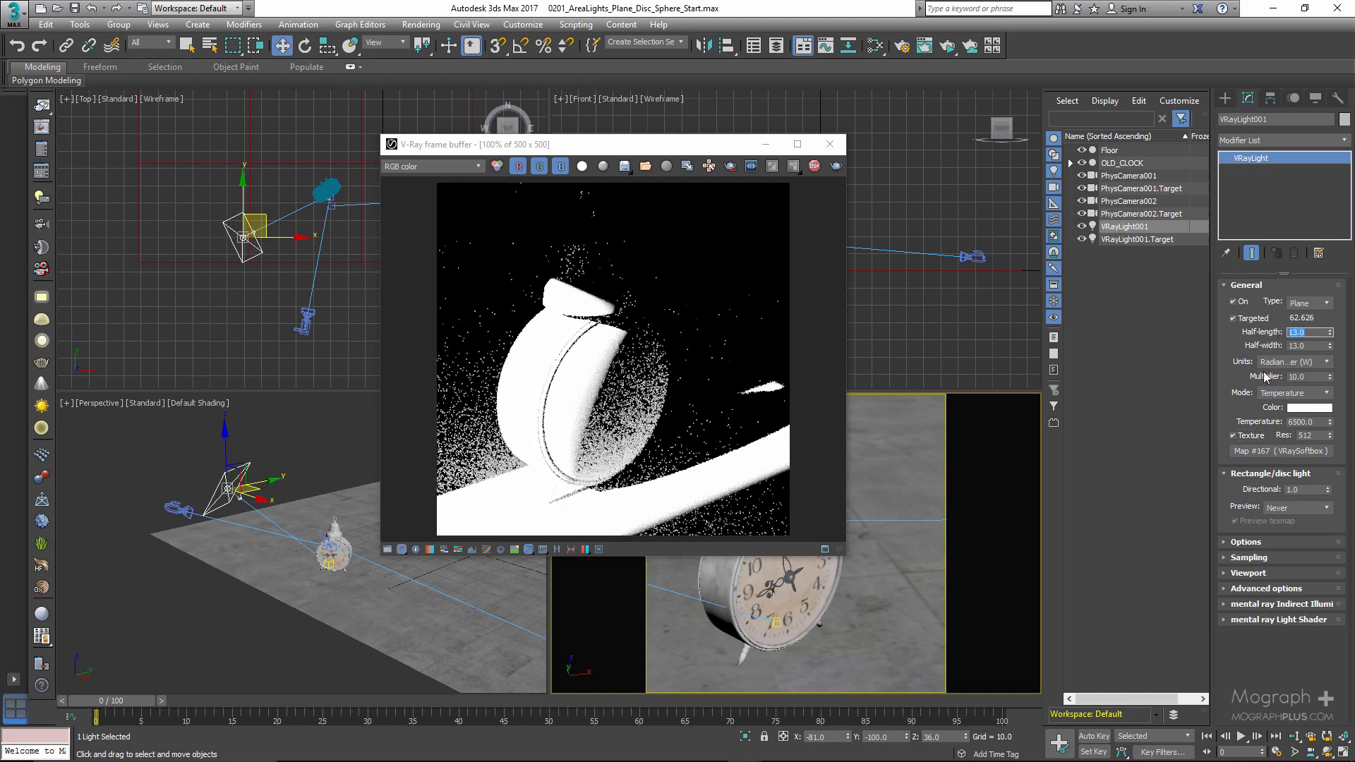
- Replace the light's VRaySoftbox texture with a Bitmap map using window.jpg, and set the light's multiplier to 2.0
{"action": "left_click", "coordinate": [1256, 451]}
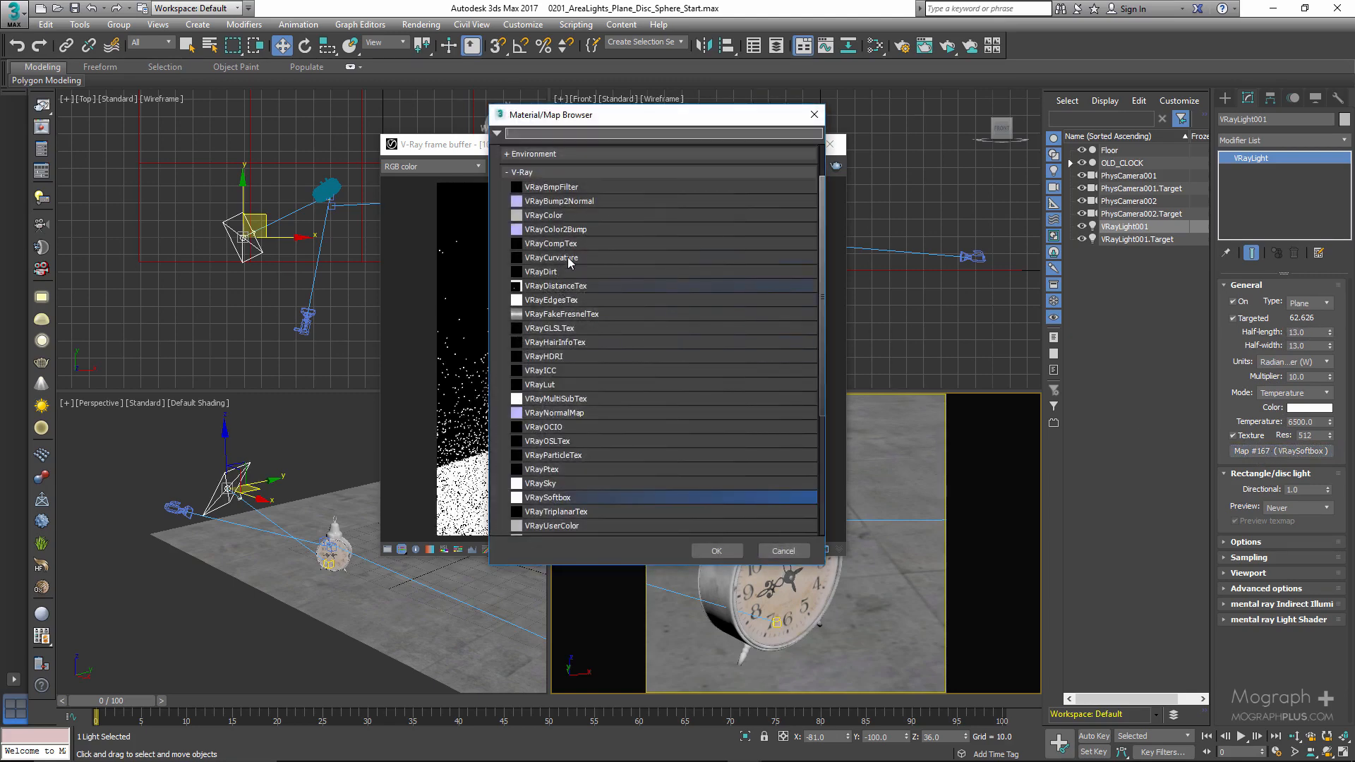
{"action": "scroll", "coordinate": [567, 257], "scroll_direction": "up", "scroll_amount": 2}
{"action": "left_click", "coordinate": [539, 173]}
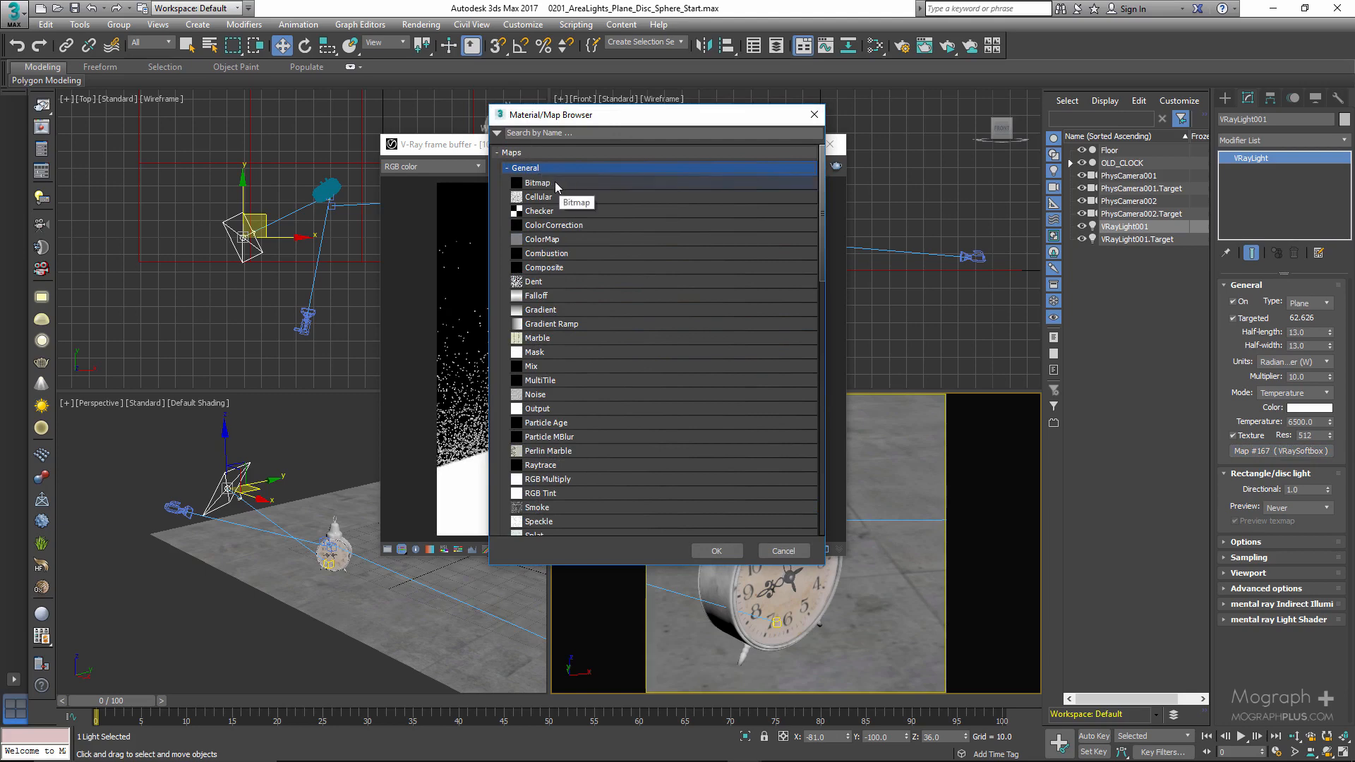
{"action": "double_click", "coordinate": [555, 182]}
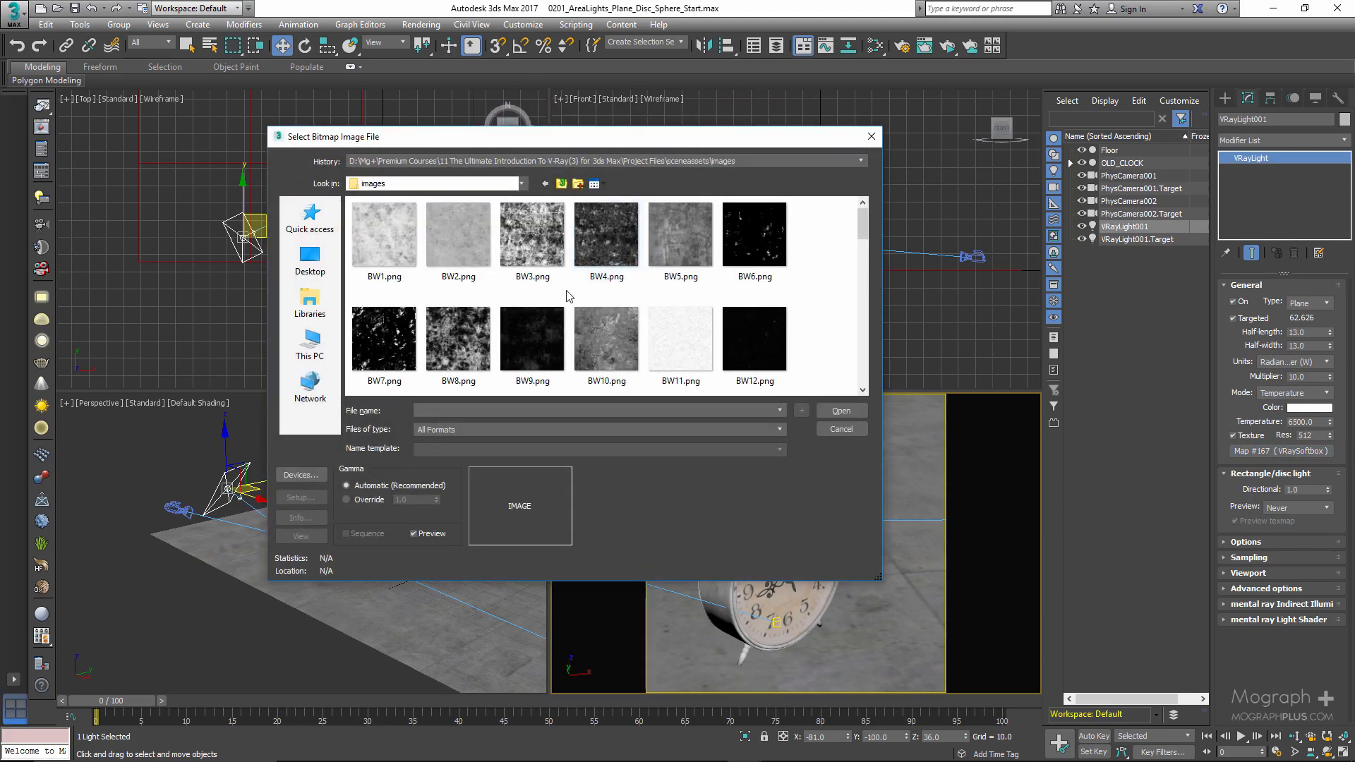
{"action": "scroll", "coordinate": [575, 300], "scroll_direction": "down", "scroll_amount": 10}
{"action": "double_click", "coordinate": [752, 338]}
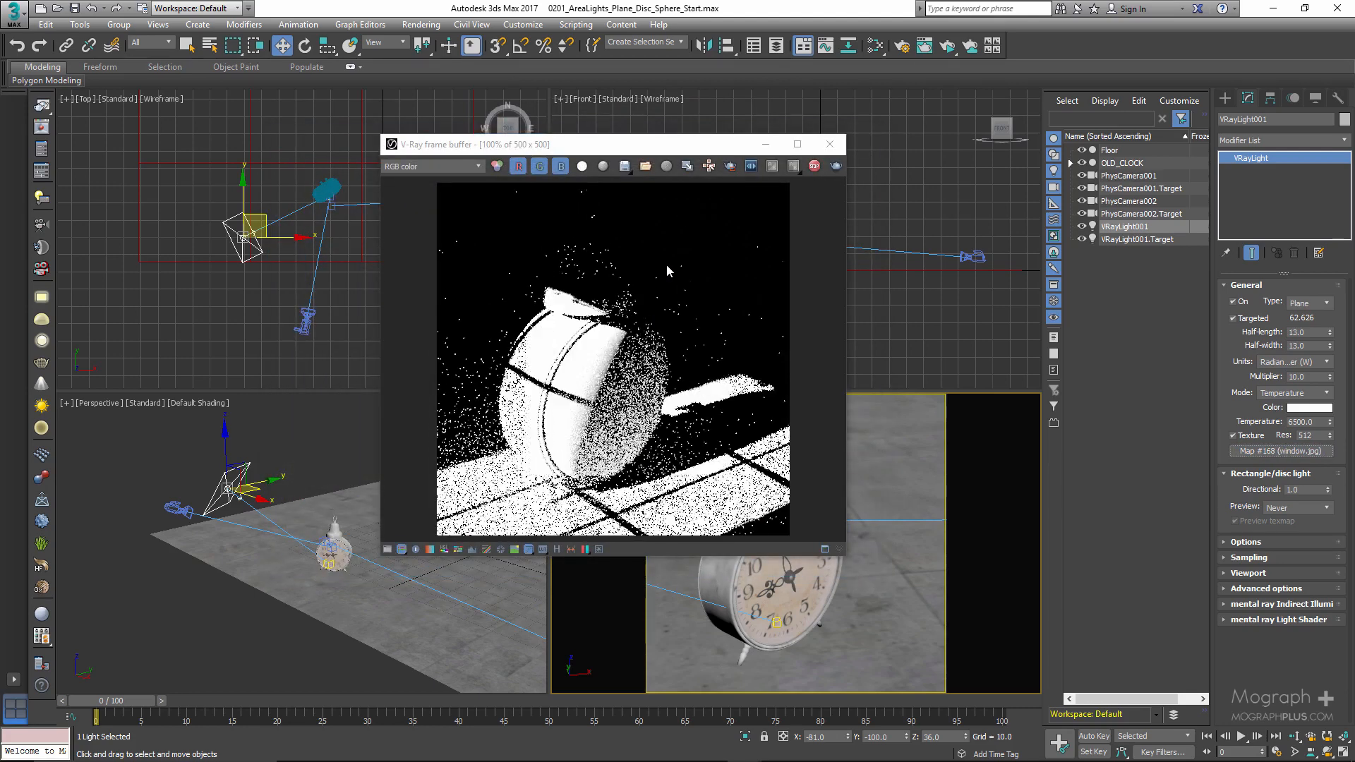
{"action": "double_click", "coordinate": [1310, 377]}
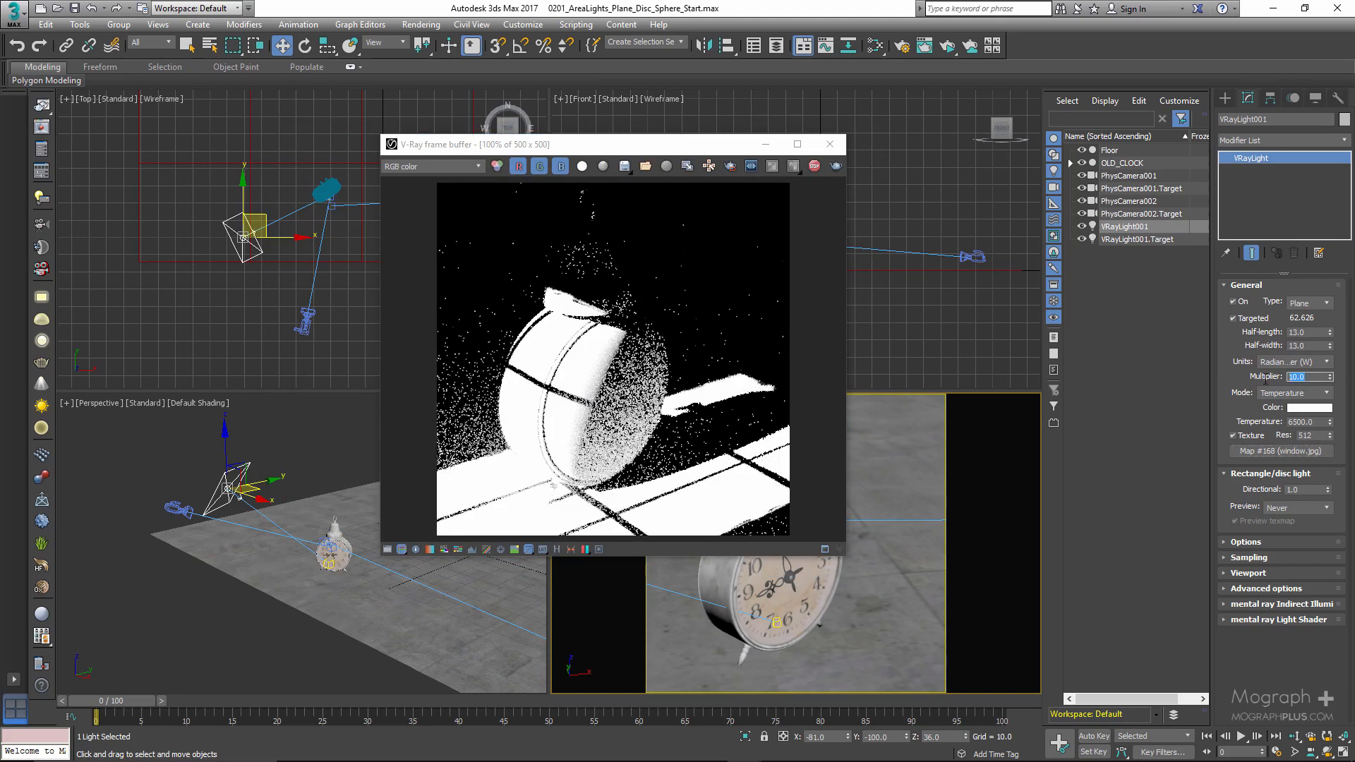
{"action": "key", "text": "Return"}
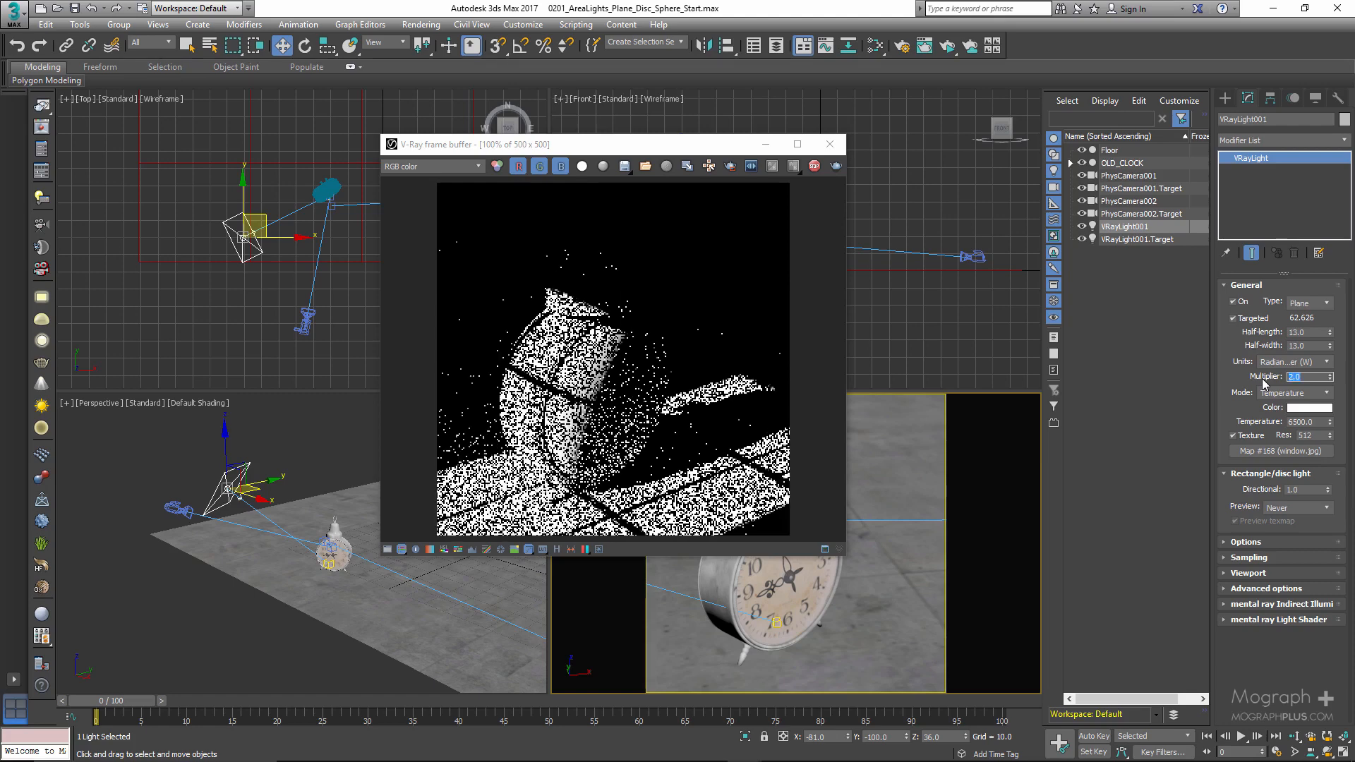
- Turn off the light's texture, and restore its multiplier to 10 and half-length to 8
{"action": "left_click", "coordinate": [1233, 437]}
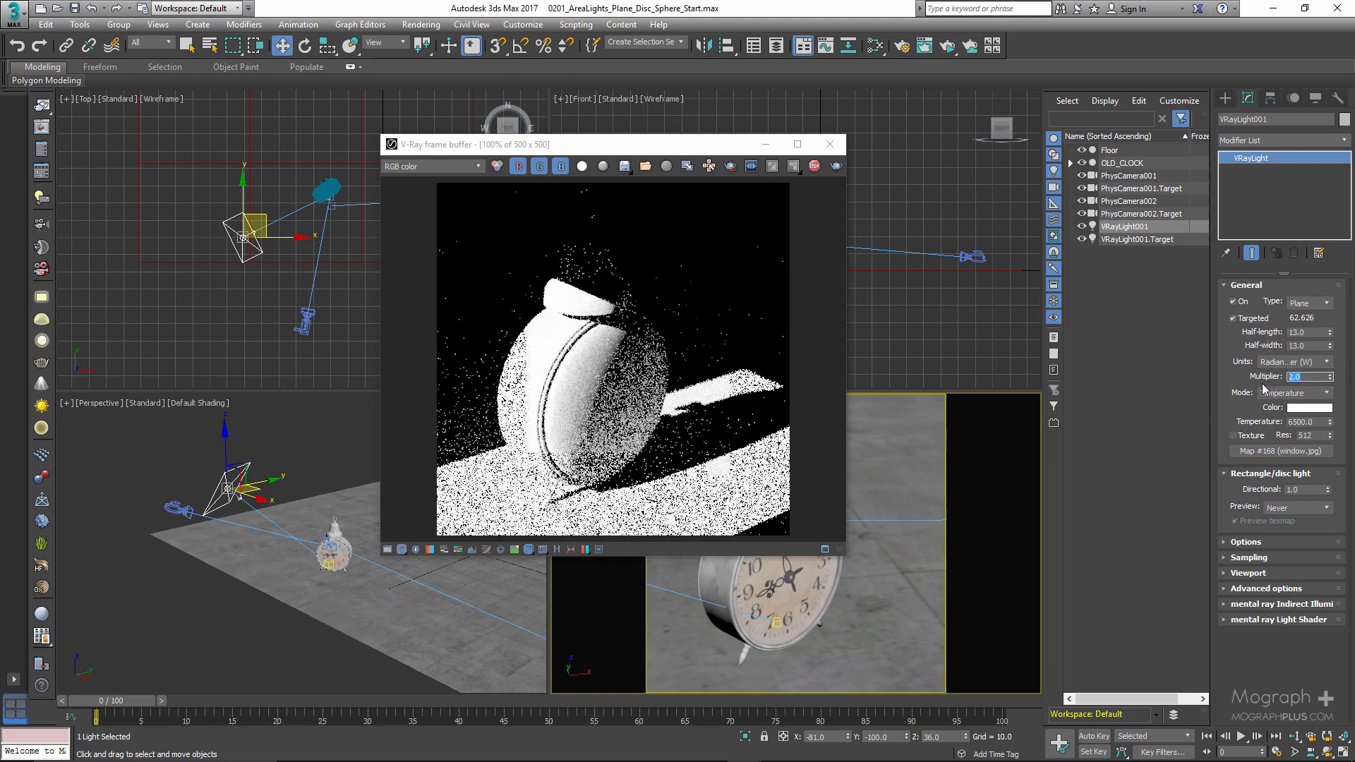
{"action": "type", "text": "10"}
{"action": "key", "text": "Return"}
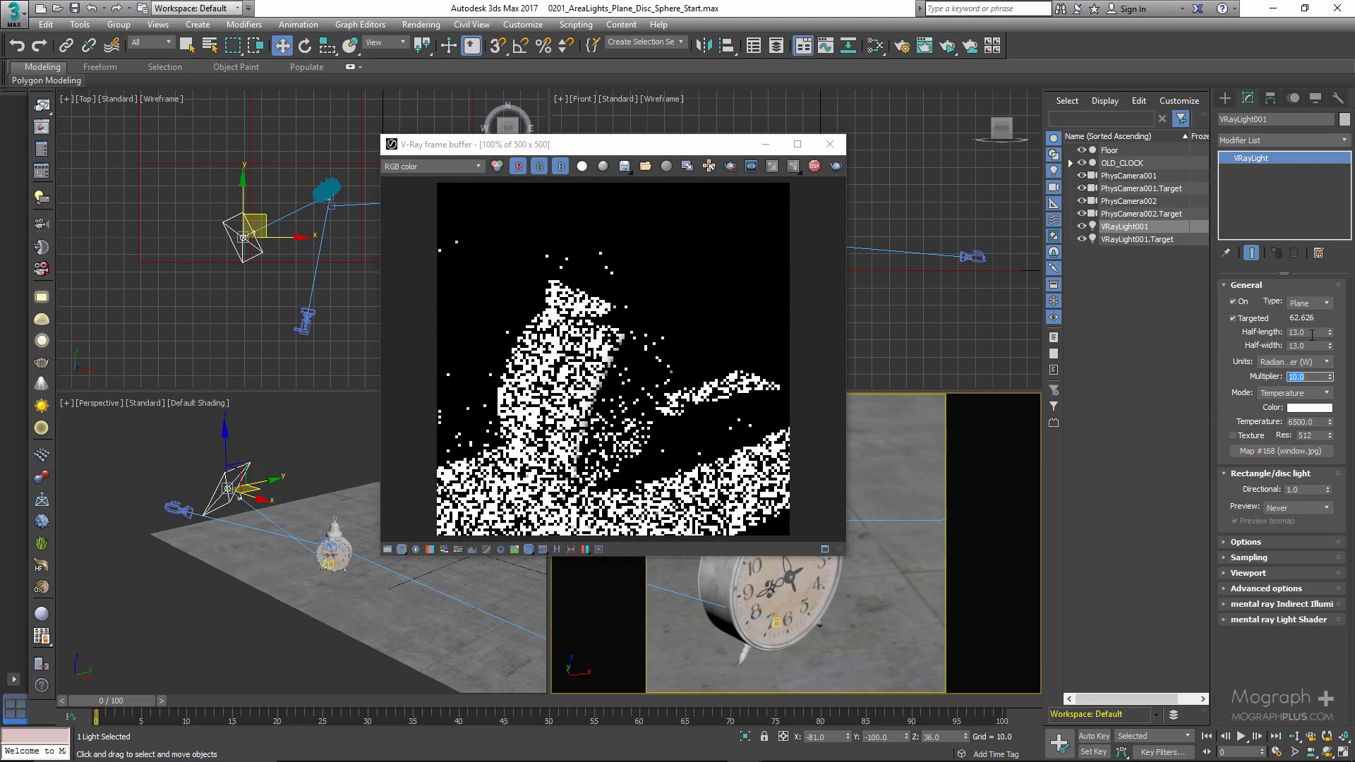
{"action": "double_click", "coordinate": [1313, 335]}
{"action": "type", "text": "8"}
{"action": "key", "text": "Return"}
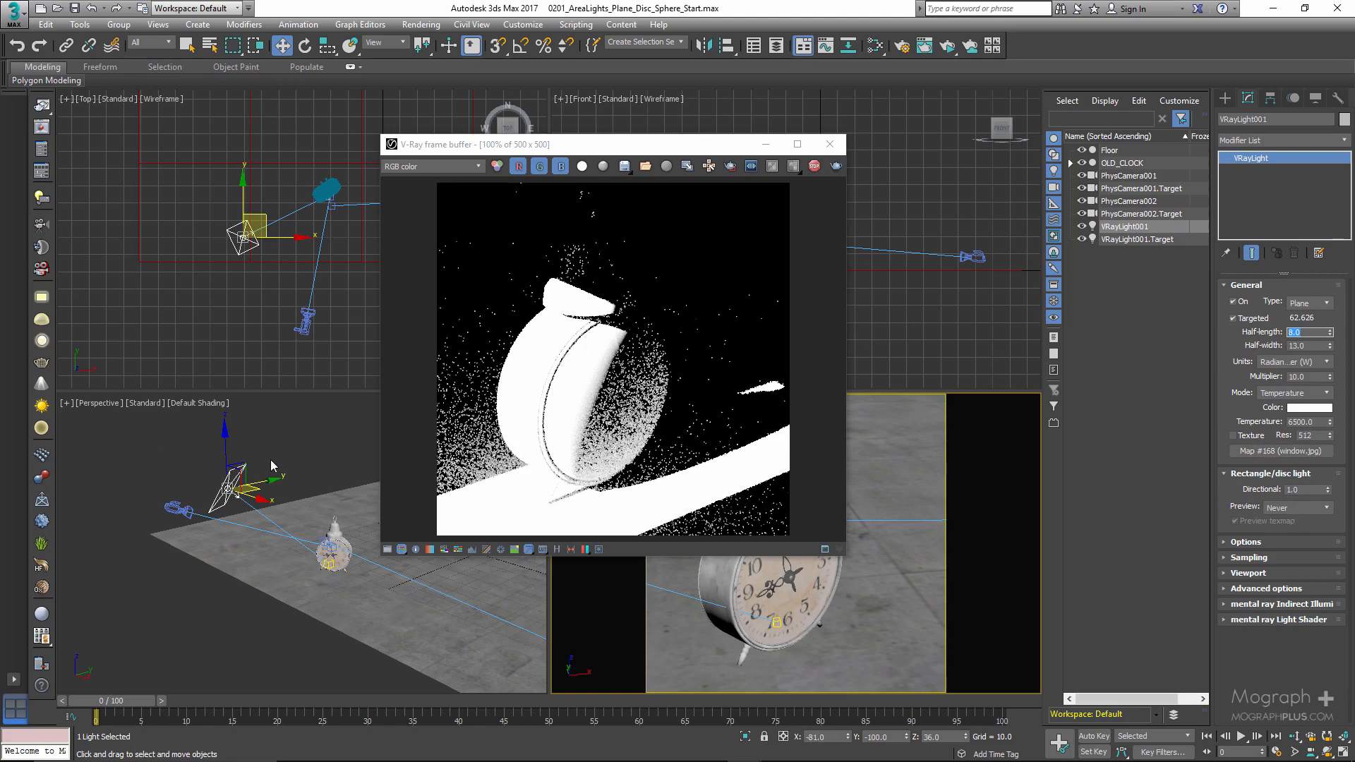
- Set the rectangle light's directional Preview to Always, with the light framed closer in the Perspective view
{"action": "scroll", "coordinate": [270, 459], "scroll_direction": "up", "scroll_amount": 4}
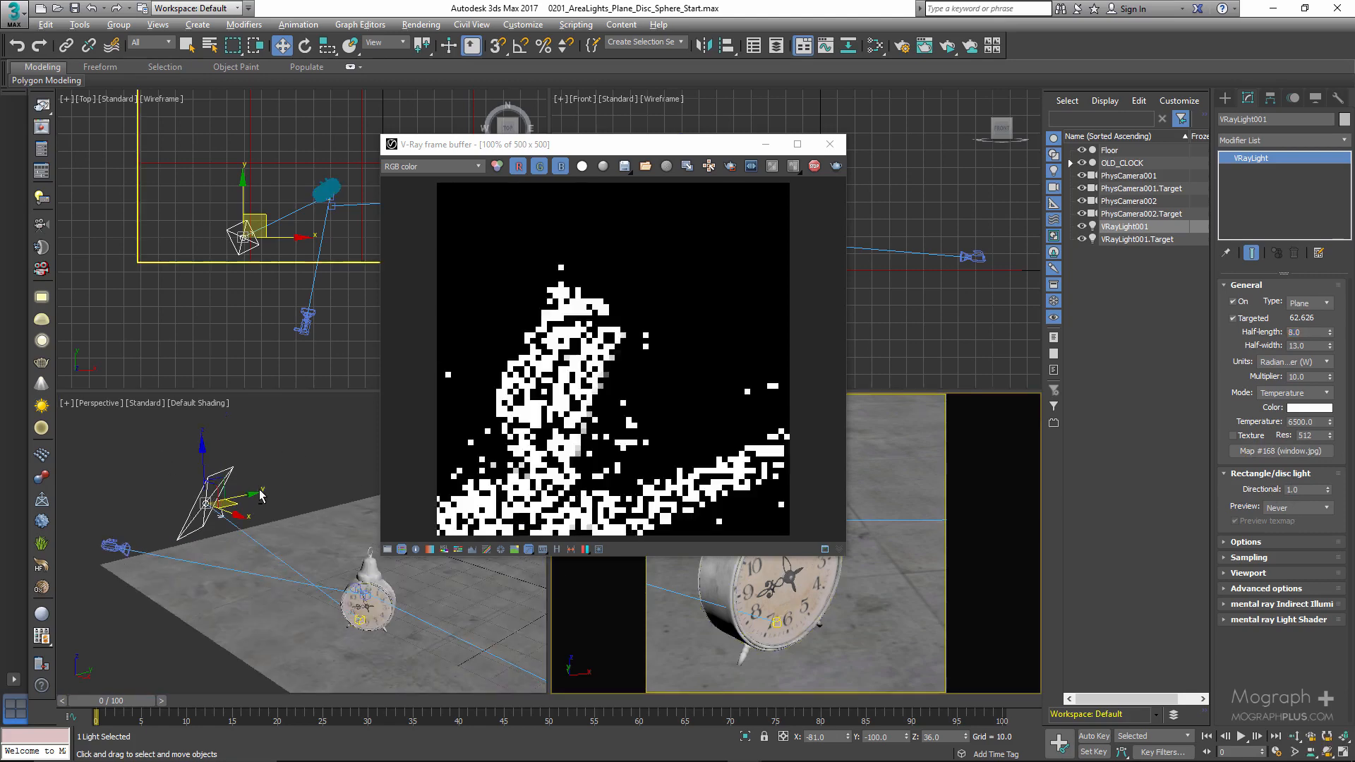
{"action": "left_click", "coordinate": [1317, 508]}
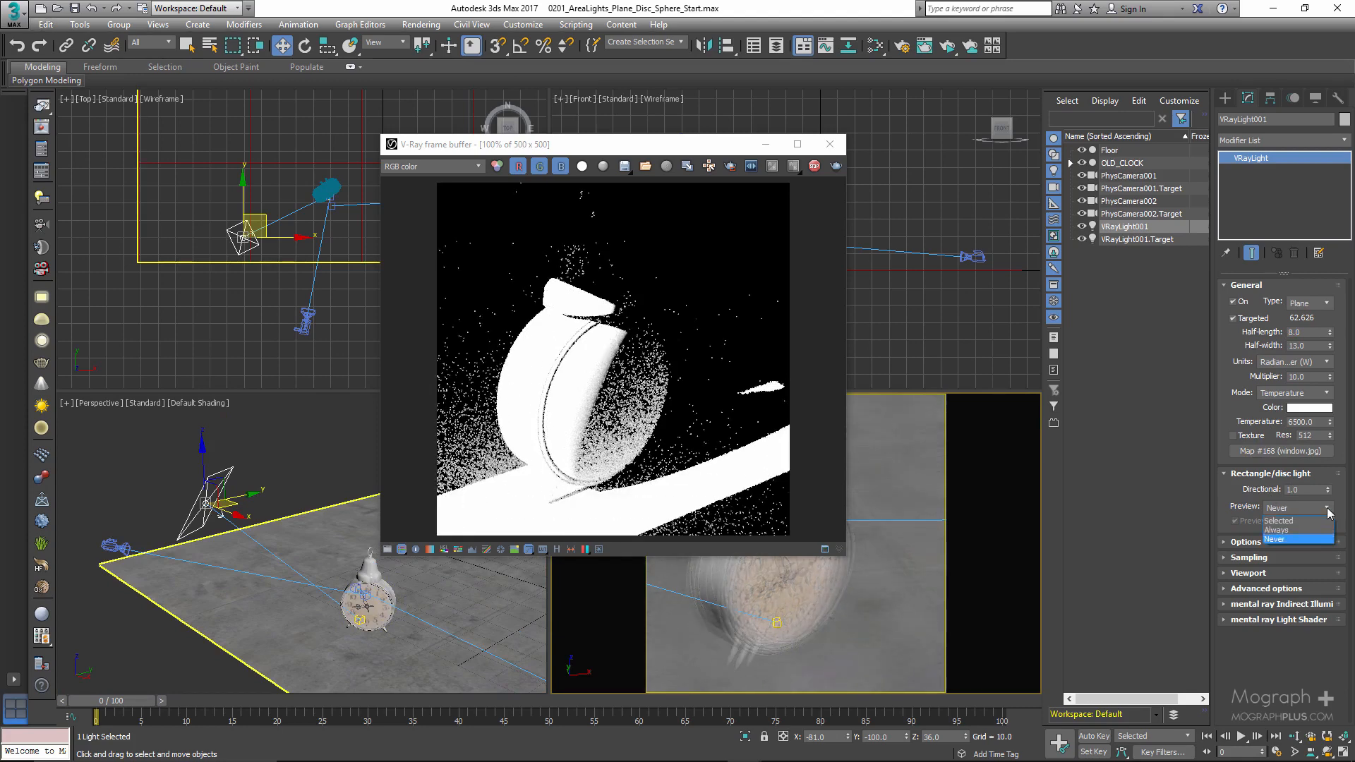
{"action": "left_click", "coordinate": [1294, 532]}
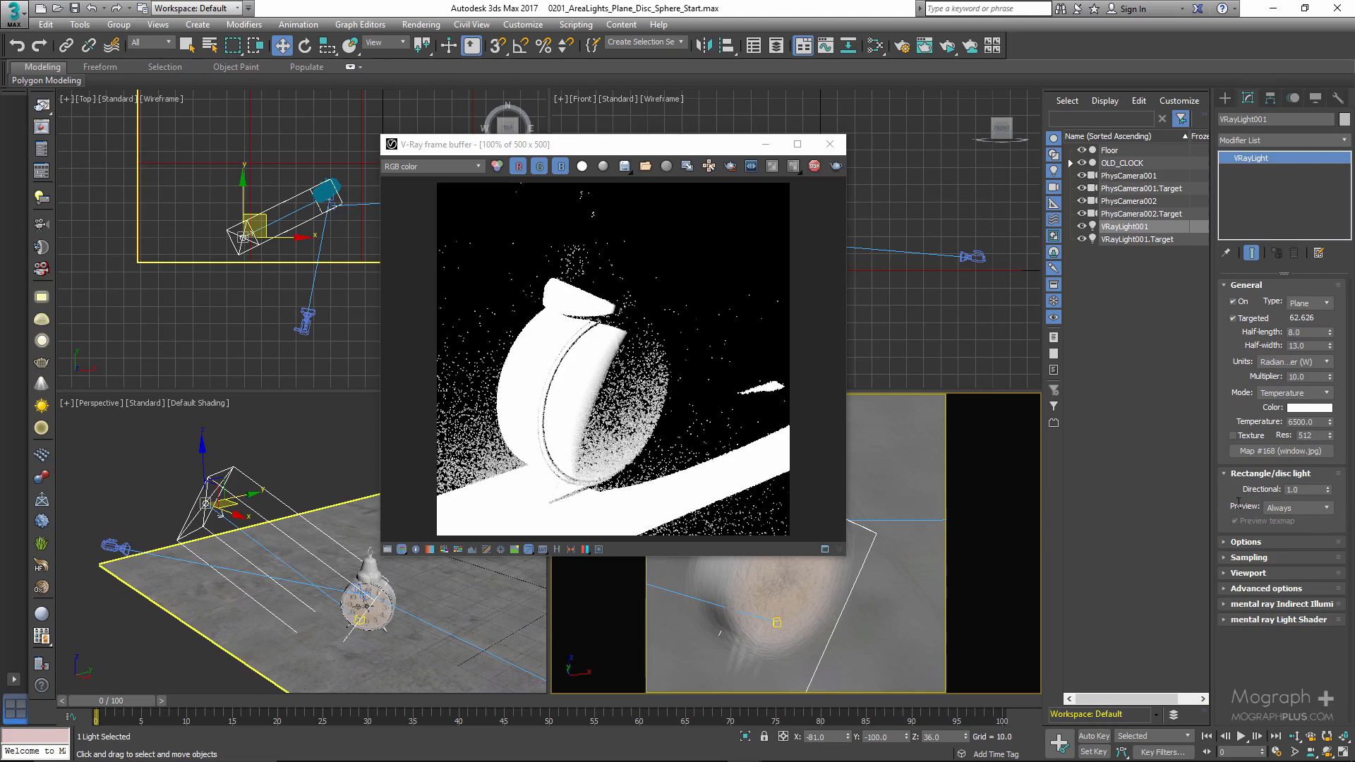
- Try Directional values of 0.5, 0.2, 0 and 1 to compare the light's preview shape and render
{"action": "left_click_drag", "start_coordinate": [1304, 490], "coordinate": [1234, 504]}
{"action": "type", "text": ".5"}
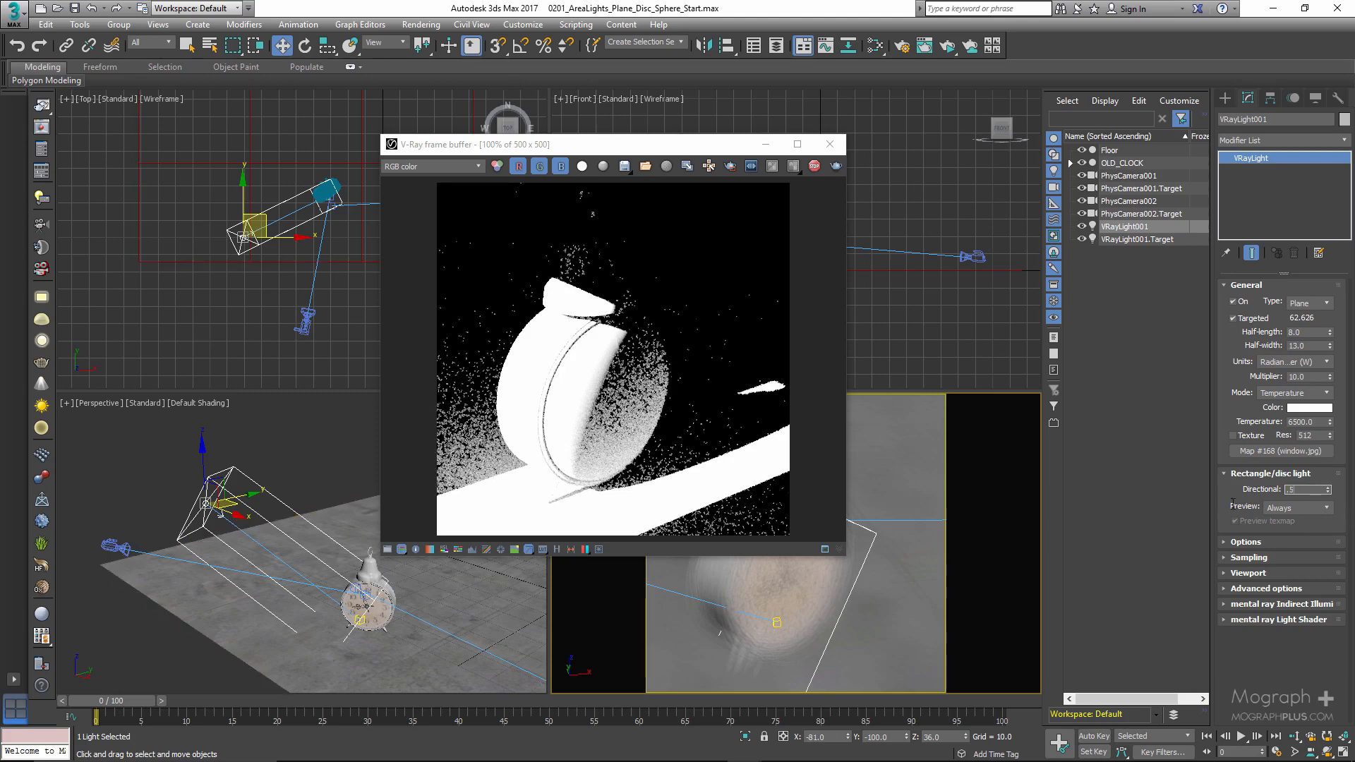
{"action": "key", "text": "Return"}
{"action": "type", "text": ".2"}
{"action": "key", "text": "Return"}
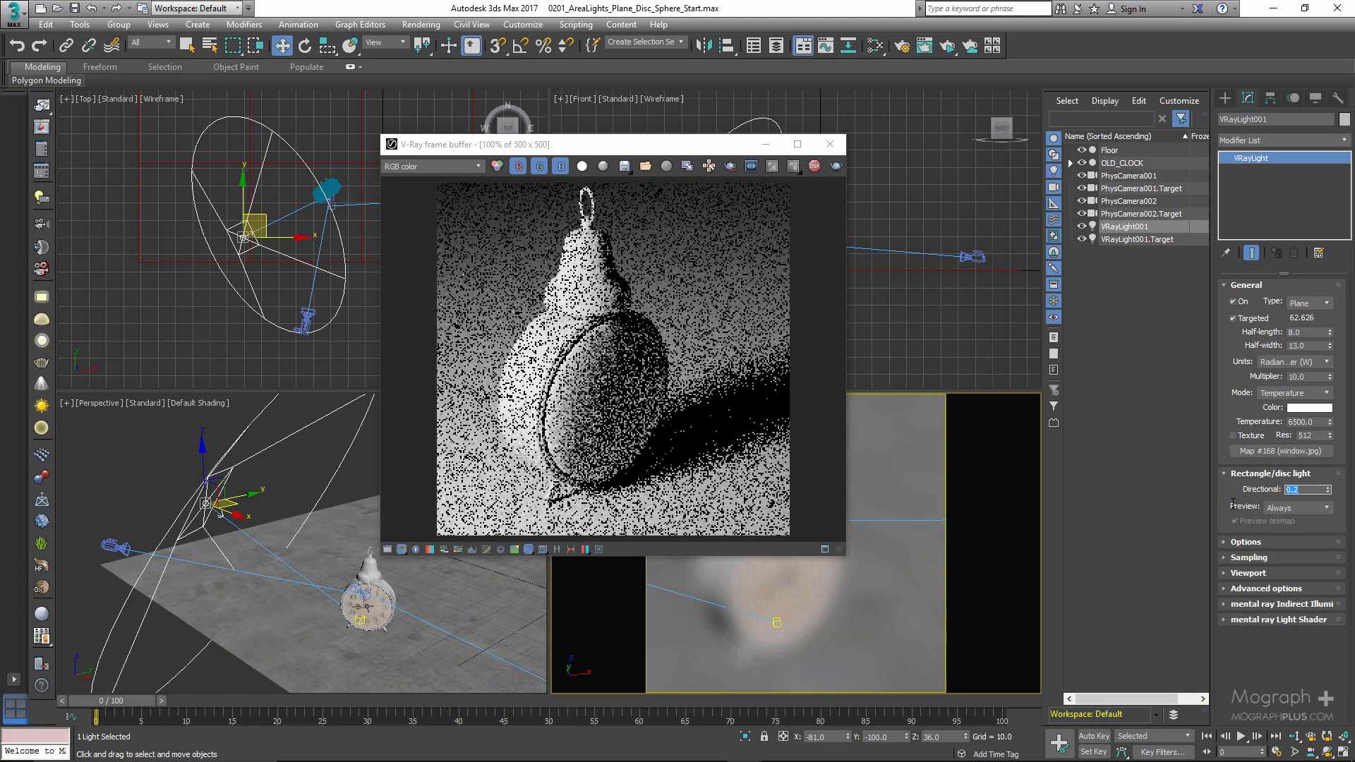
{"action": "type", "text": "0"}
{"action": "key", "text": "Return"}
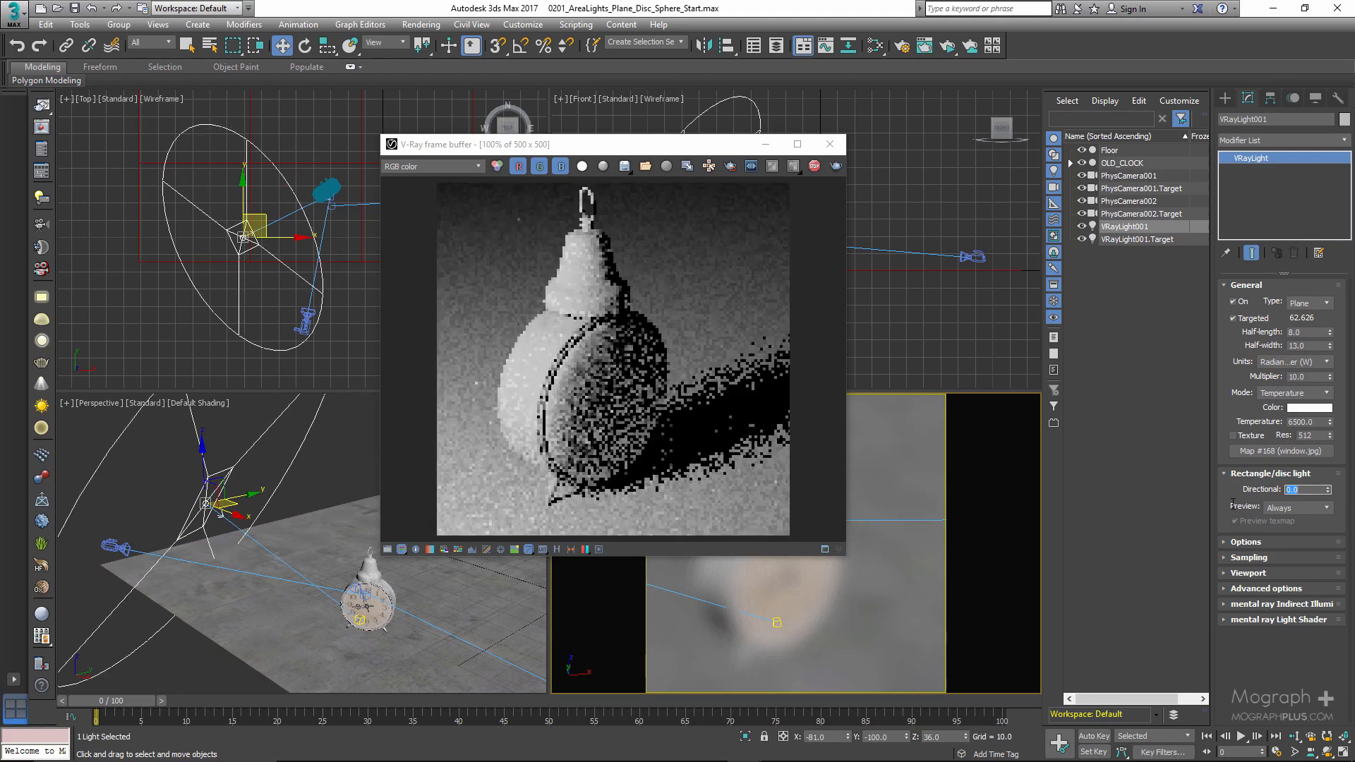
{"action": "type", "text": "1"}
{"action": "key", "text": "Return"}
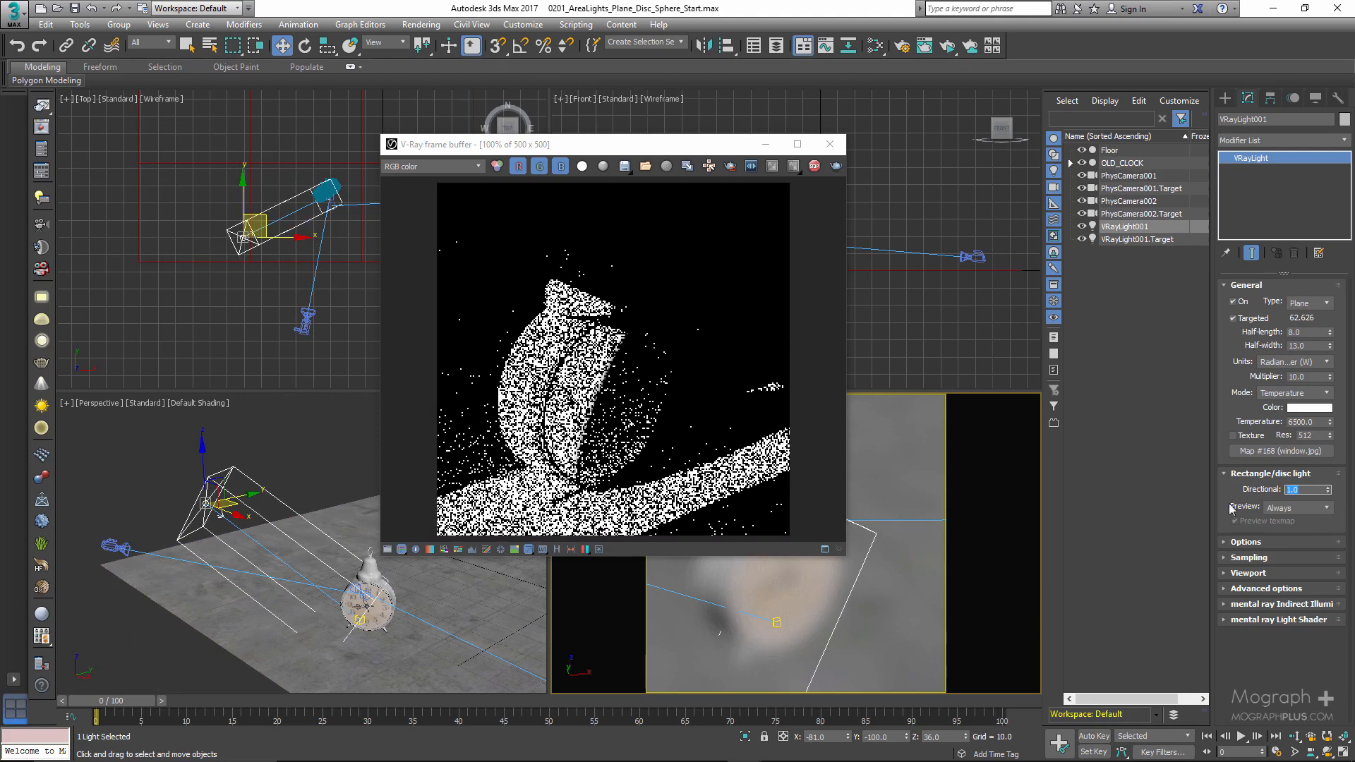
- Try the Selected preview mode, restore Directional to 0.0 with Preview set to Never, and collapse the Rectangle/disc light settings
{"action": "left_click", "coordinate": [1302, 507]}
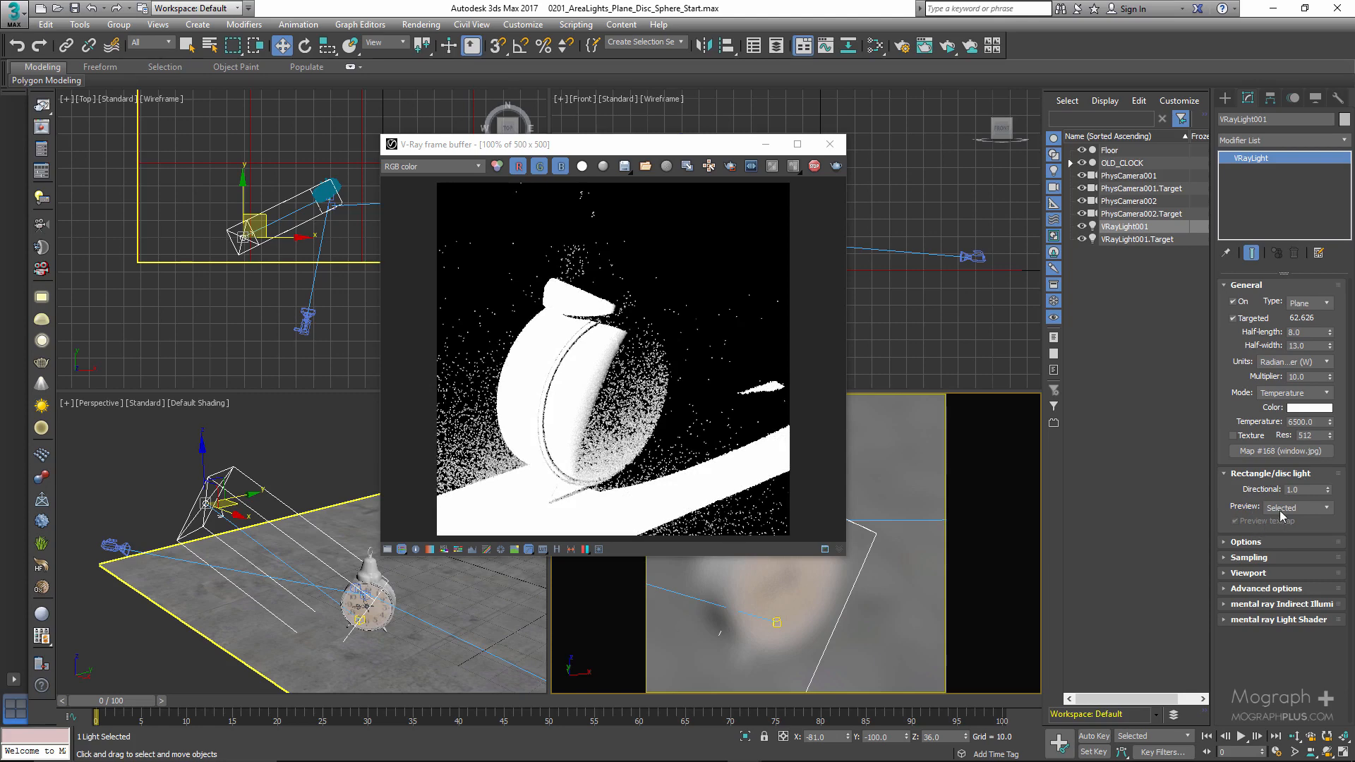
{"action": "left_click_drag", "start_coordinate": [1304, 490], "coordinate": [1273, 498]}
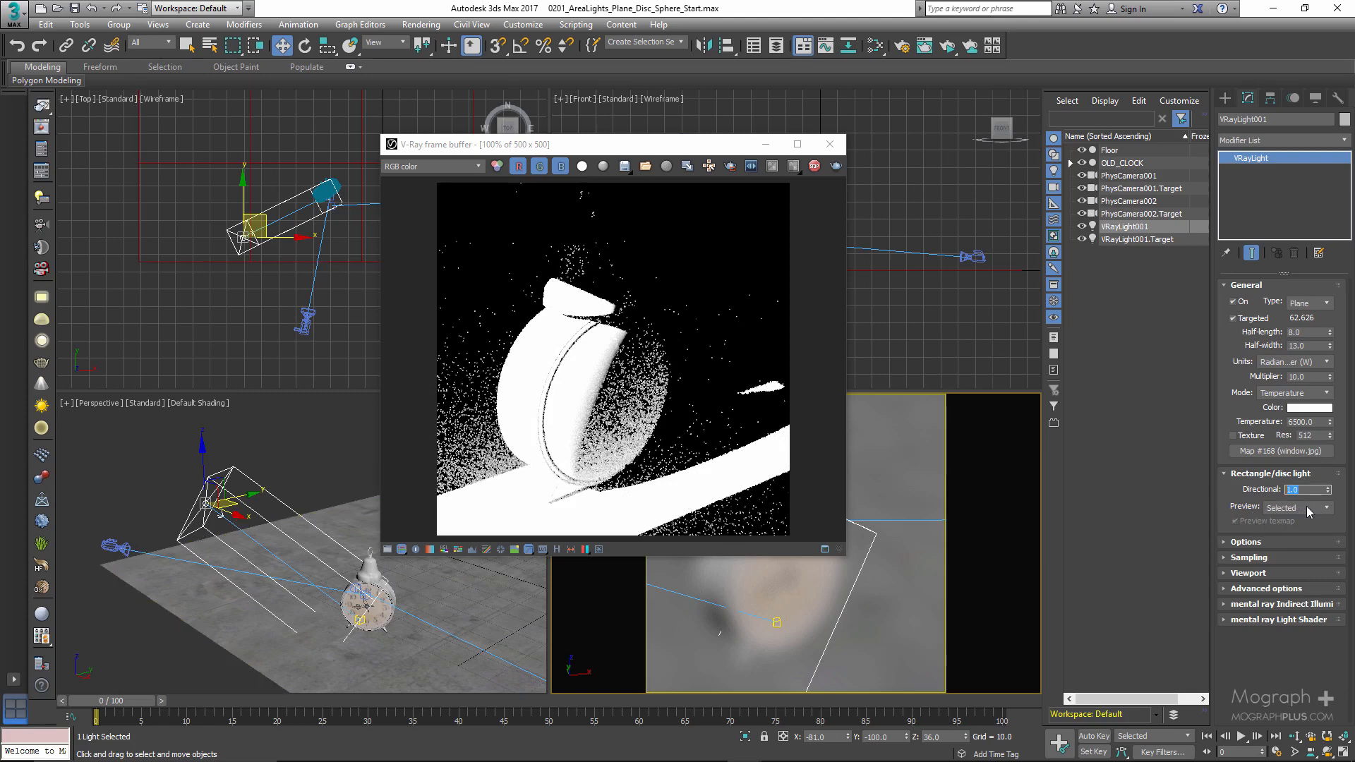
{"action": "left_click", "coordinate": [1307, 508]}
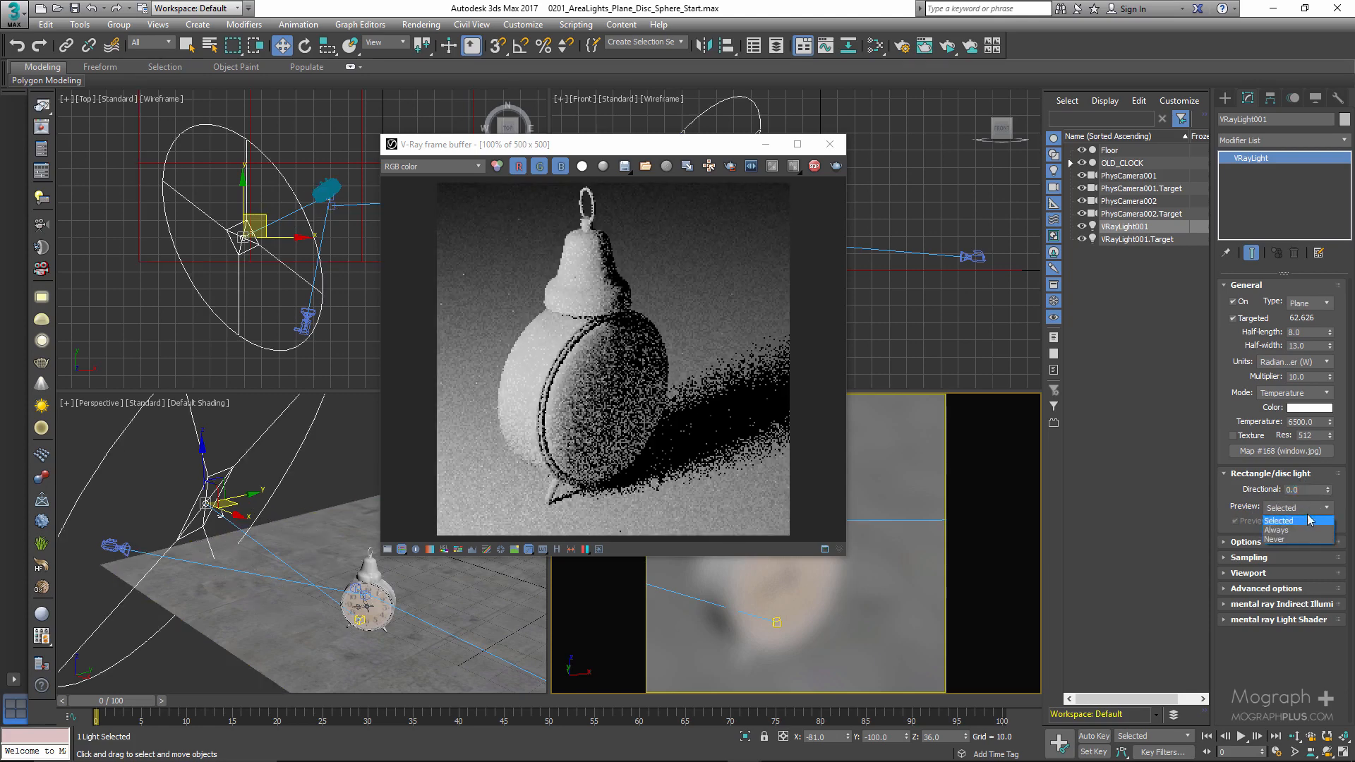
{"action": "left_click", "coordinate": [1295, 539]}
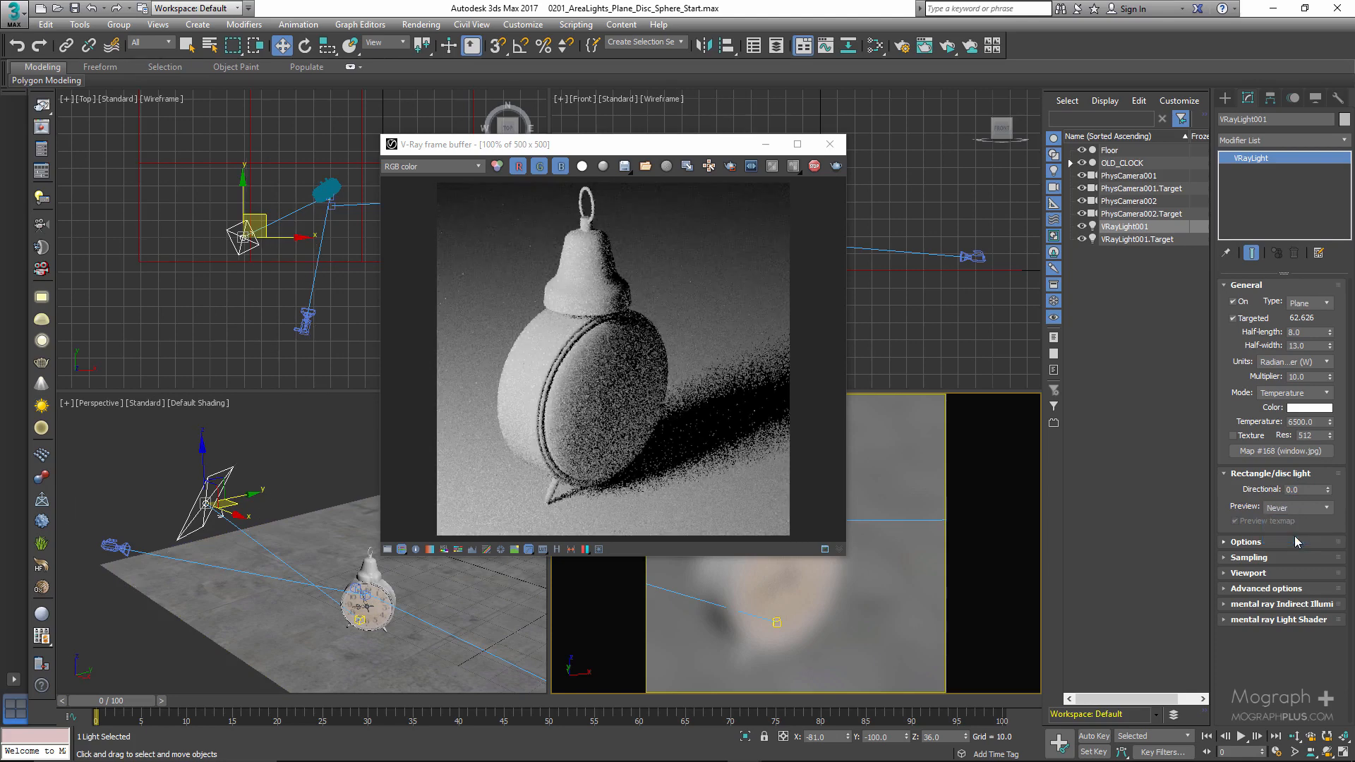
{"action": "left_click", "coordinate": [1254, 474]}
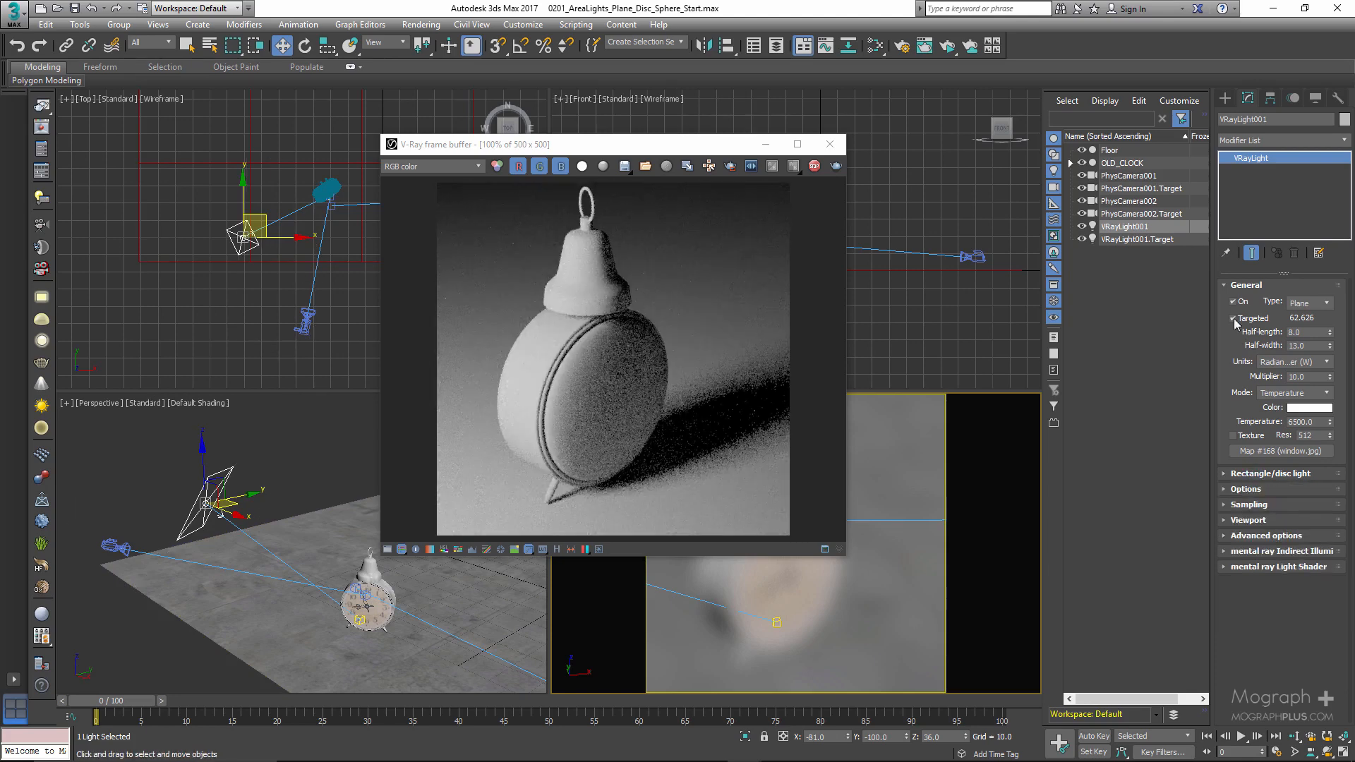
- Exclude the Floor from both the light's illumination and shadow casting through its Options, keeping the render window clear of the dialog
{"action": "left_click", "coordinate": [1247, 285]}
{"action": "left_click", "coordinate": [1257, 318]}
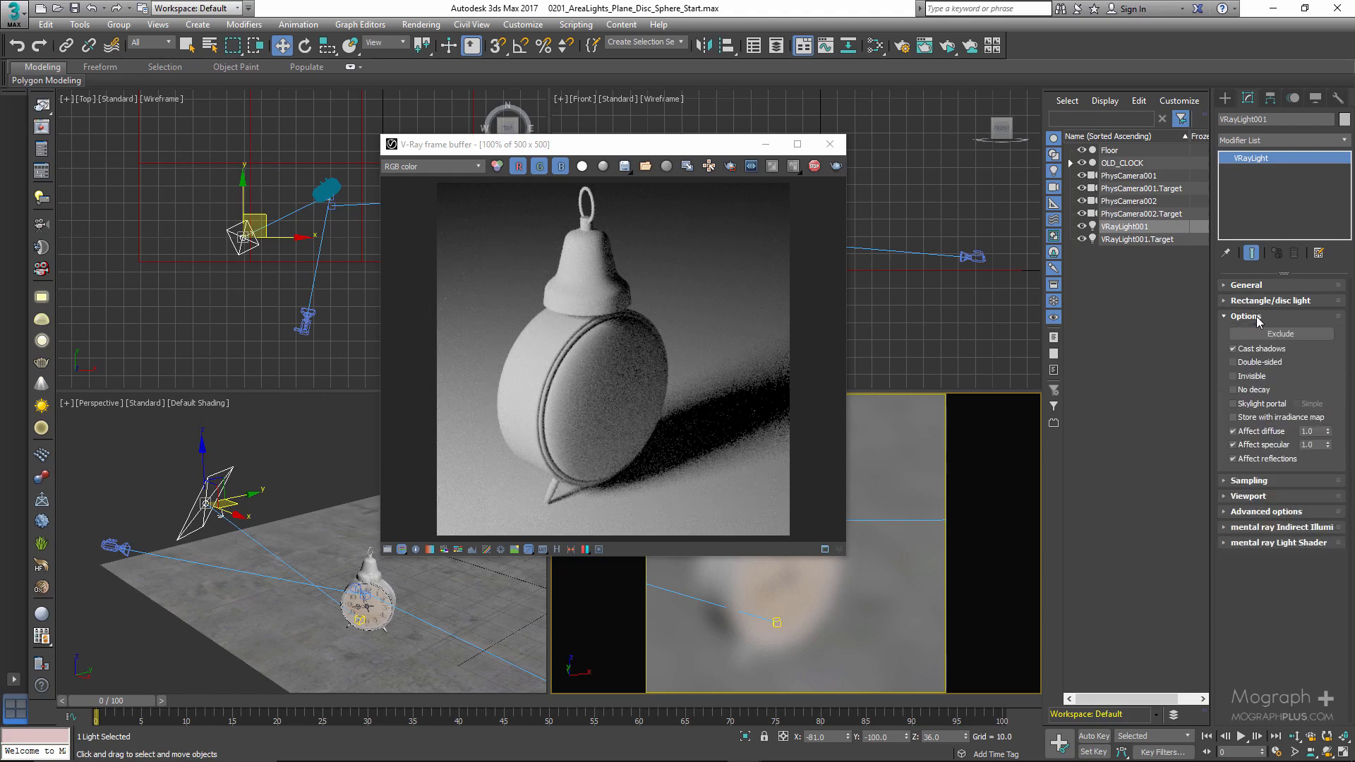
{"action": "left_click", "coordinate": [1272, 336]}
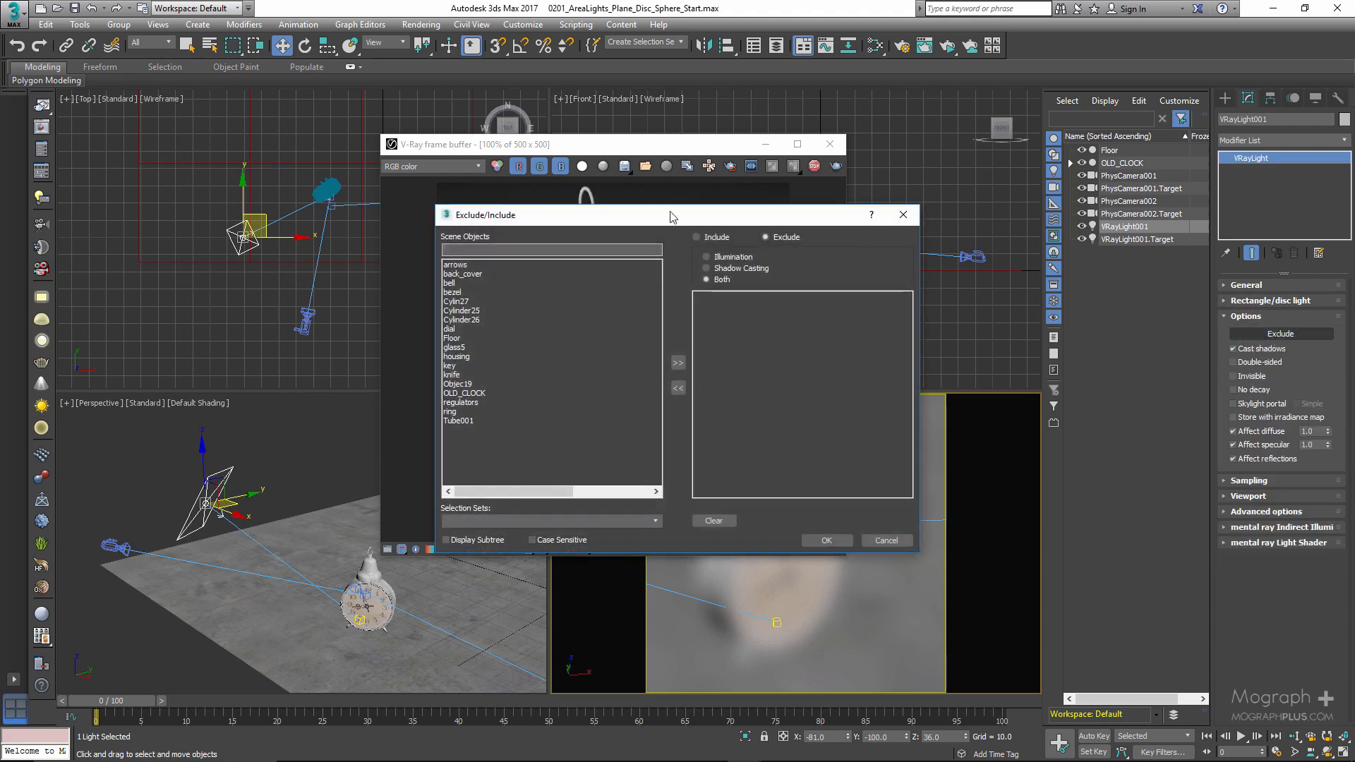
{"action": "left_click_drag", "start_coordinate": [671, 217], "coordinate": [850, 220]}
{"action": "left_click_drag", "start_coordinate": [644, 150], "coordinate": [380, 147]}
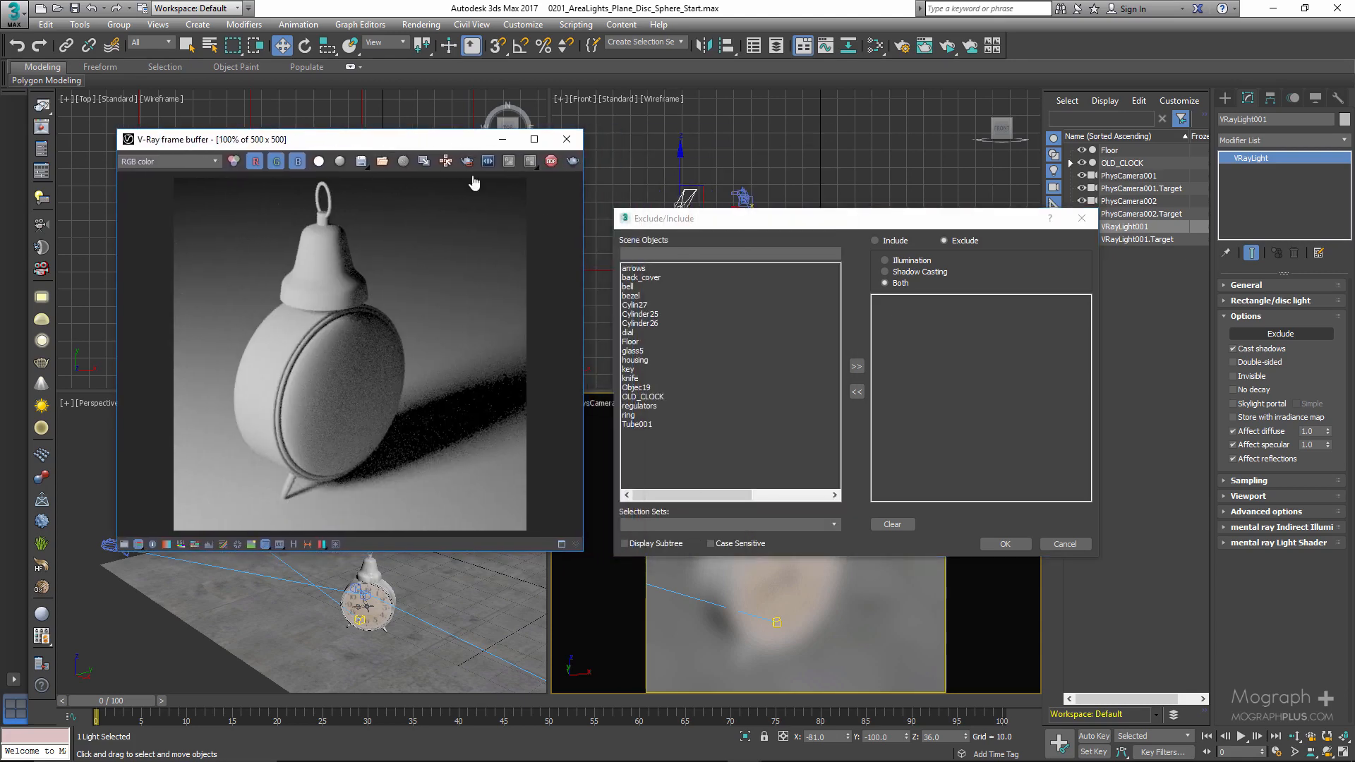
{"action": "double_click", "coordinate": [629, 343]}
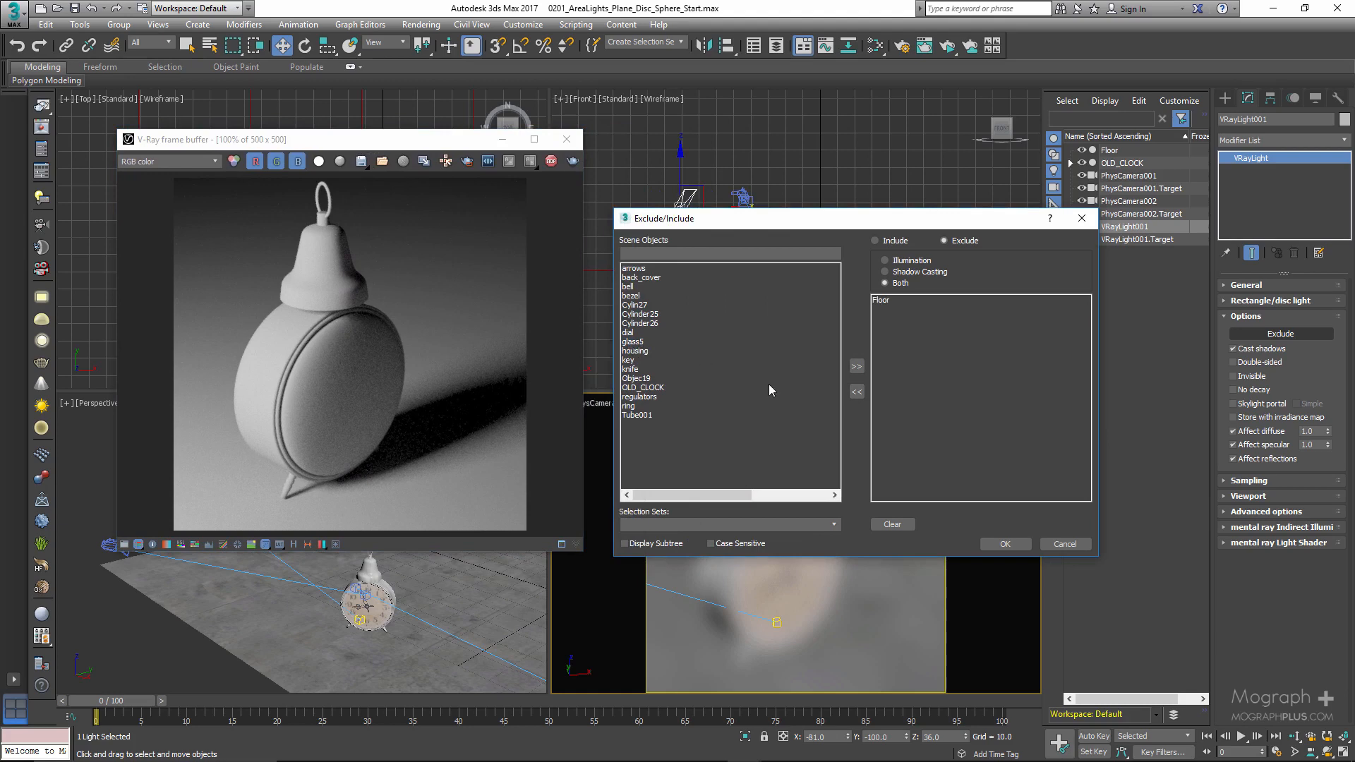
{"action": "left_click", "coordinate": [1005, 544]}
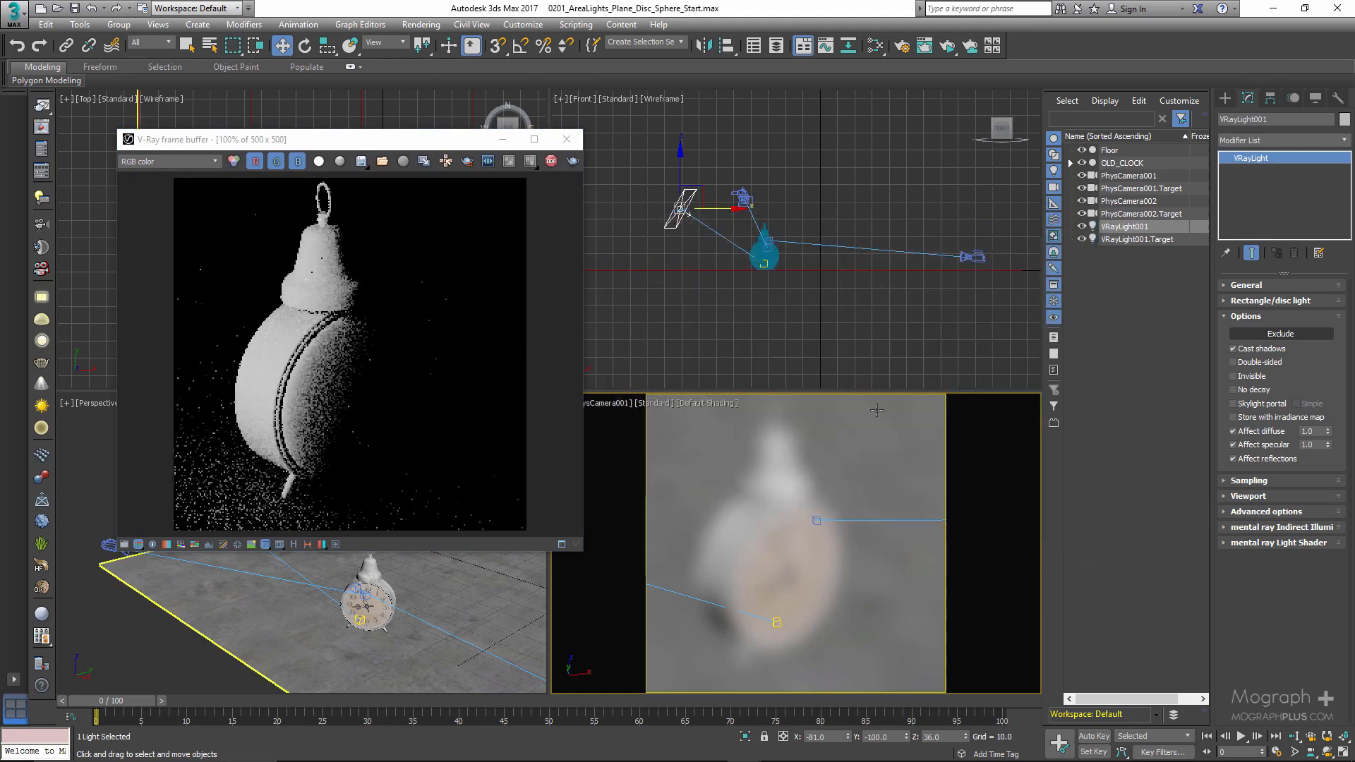
- Remove the Floor from the light's exclusion list and refresh the camera view's render, moving the render window aside
{"action": "left_click", "coordinate": [1294, 338]}
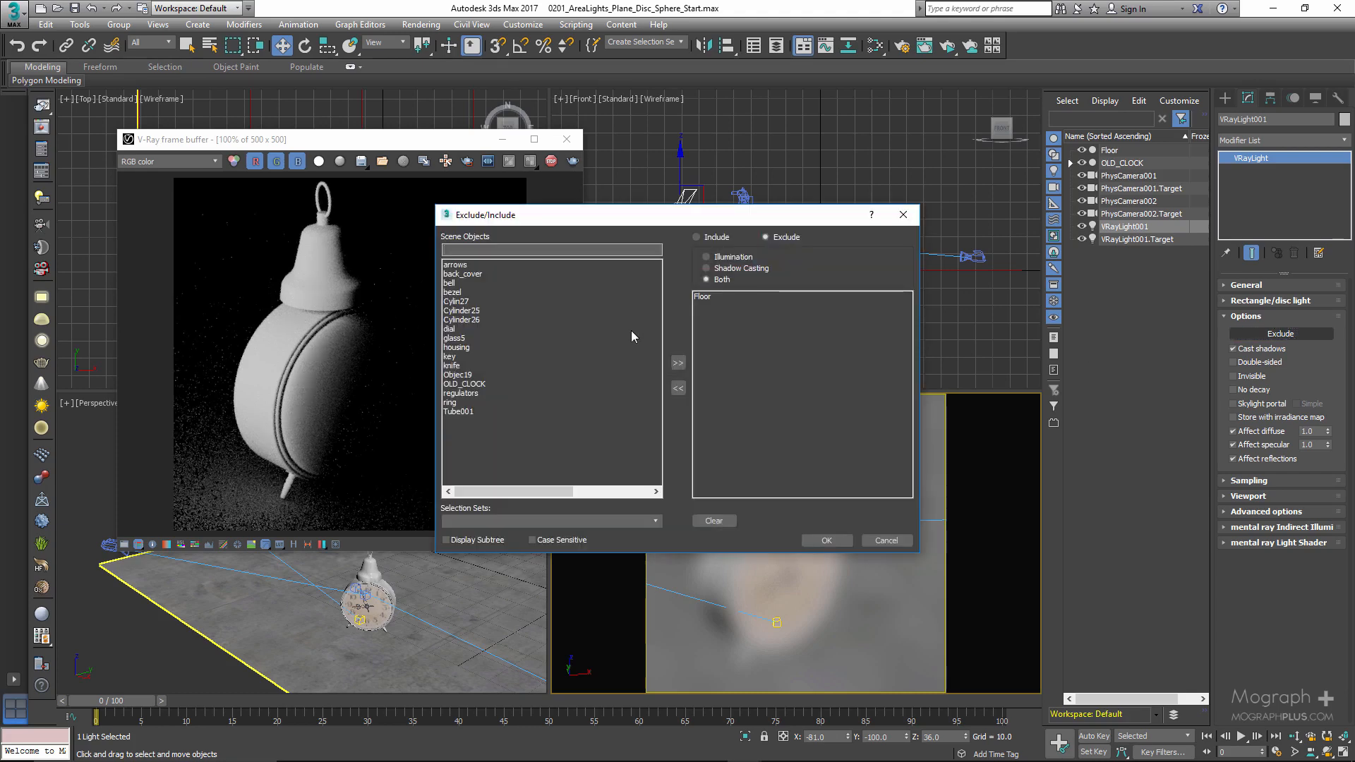
{"action": "left_click_drag", "start_coordinate": [721, 219], "coordinate": [822, 198]}
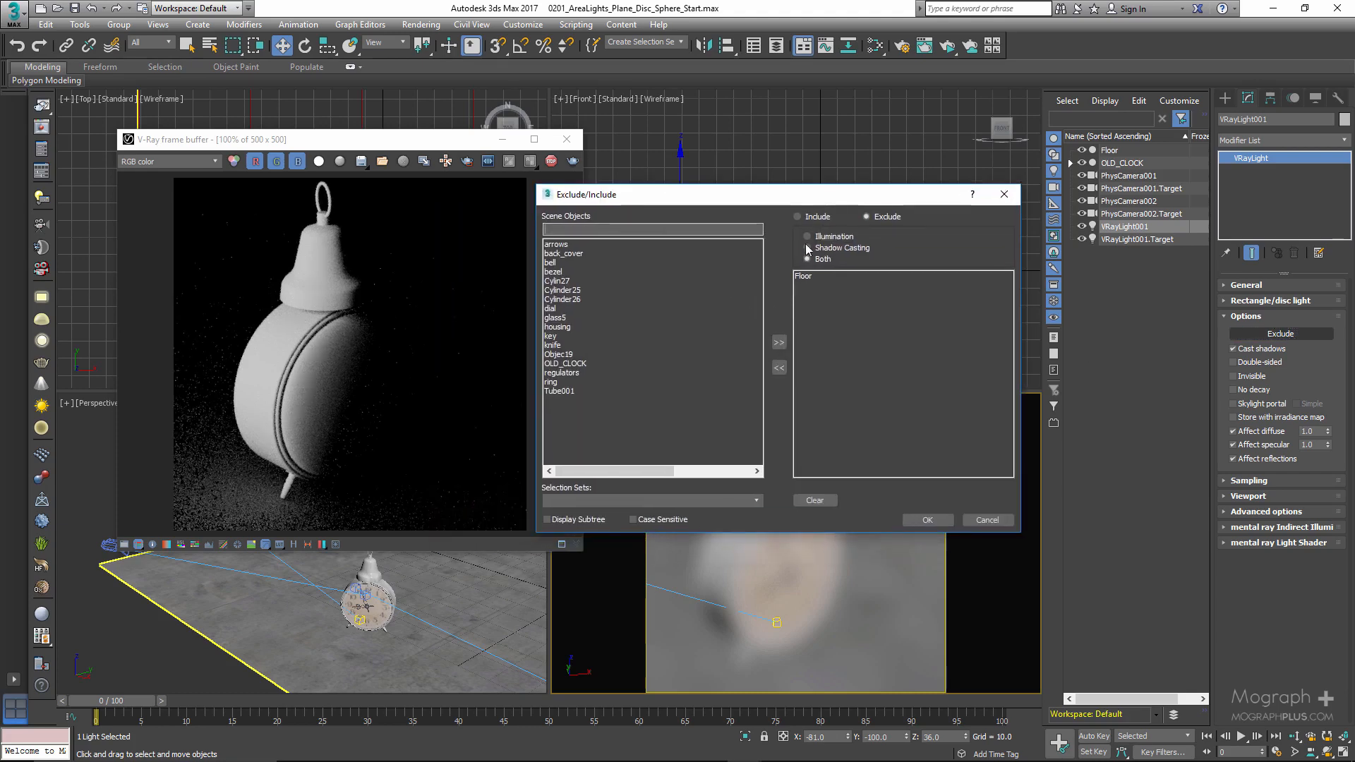
{"action": "double_click", "coordinate": [808, 277]}
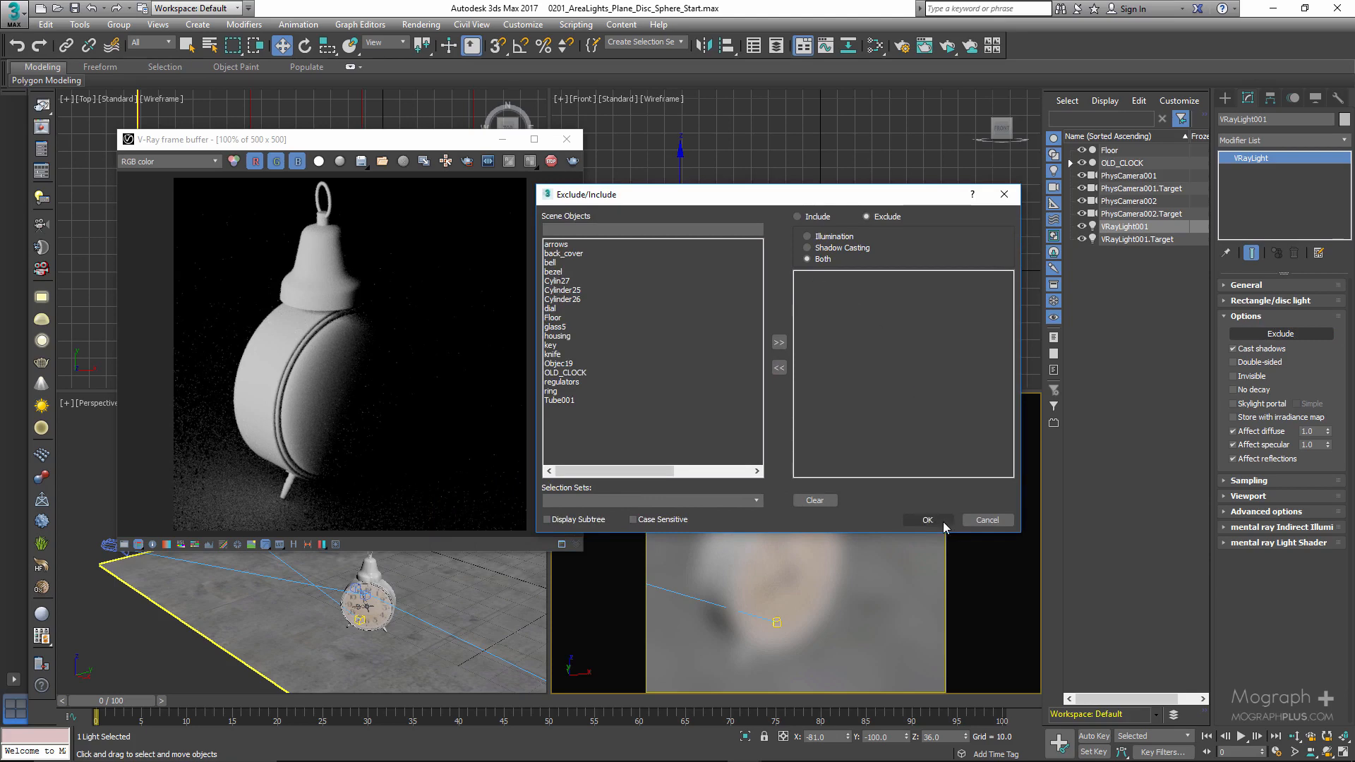
{"action": "left_click", "coordinate": [945, 528]}
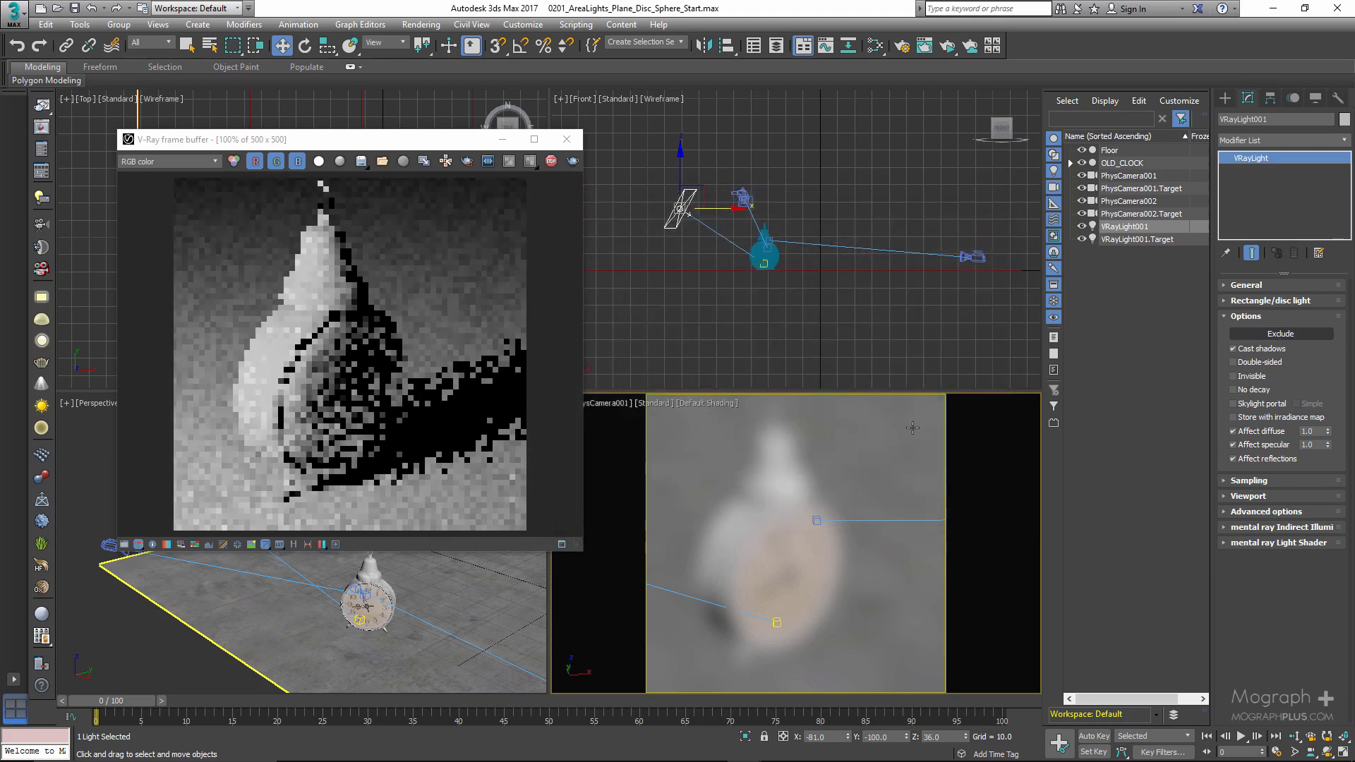
{"action": "right_click", "coordinate": [850, 438]}
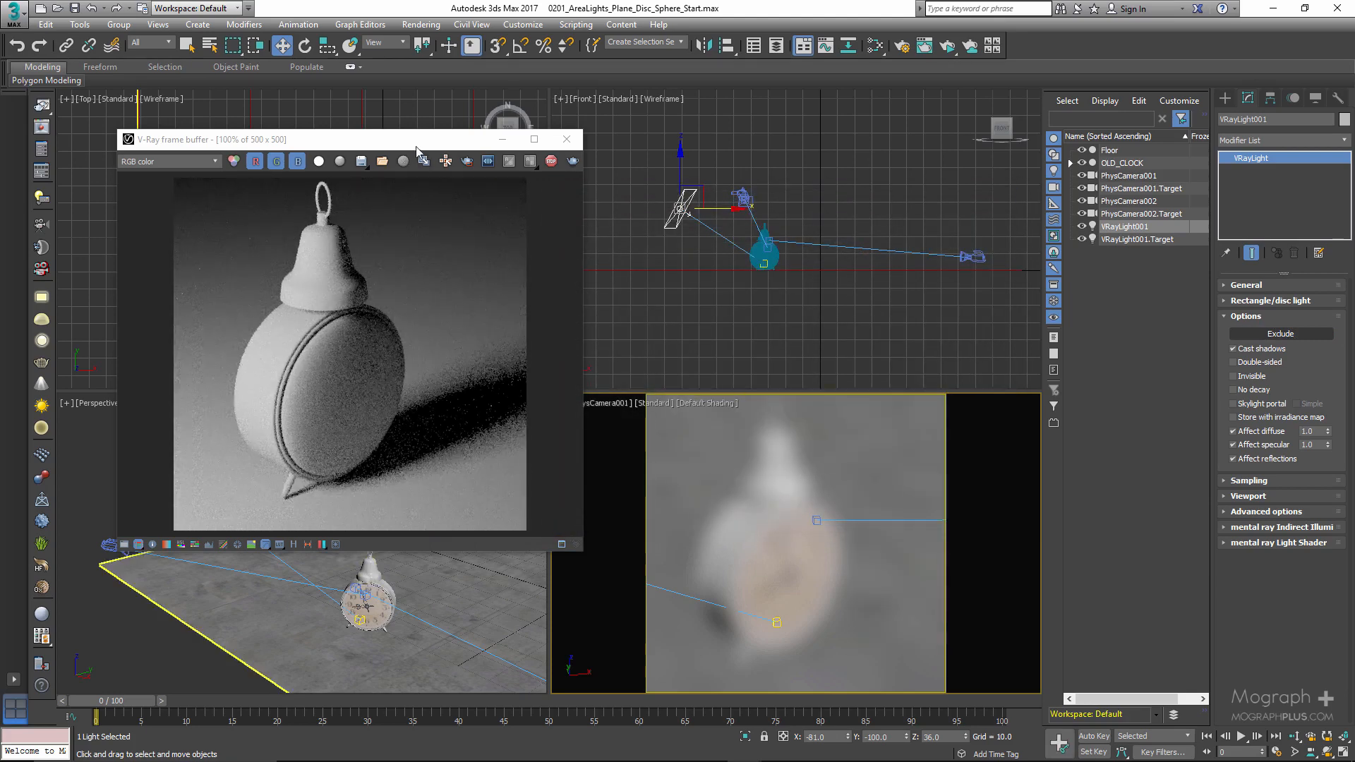
{"action": "left_click_drag", "start_coordinate": [416, 147], "coordinate": [554, 140]}
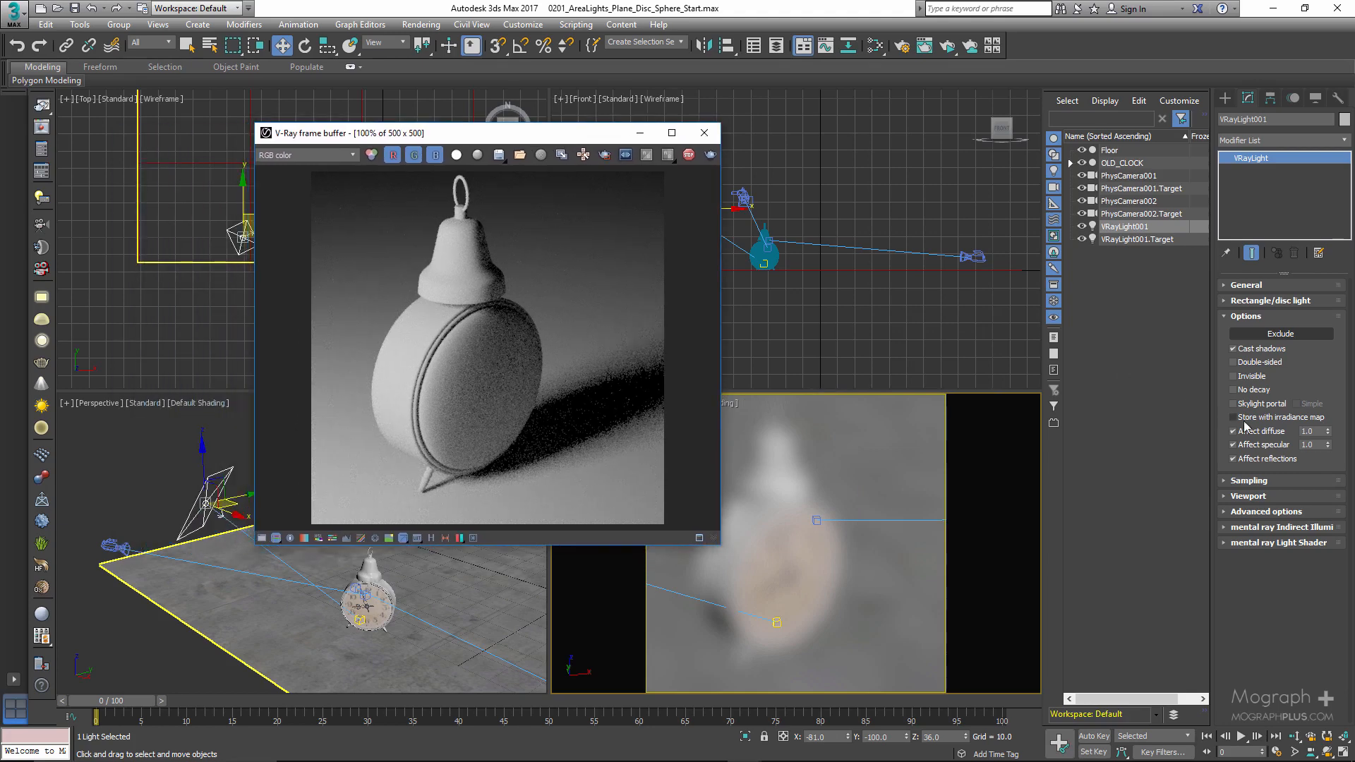
- Try the light with Cast shadows off, turn it back on, and reposition the render window
{"action": "left_click", "coordinate": [1234, 350]}
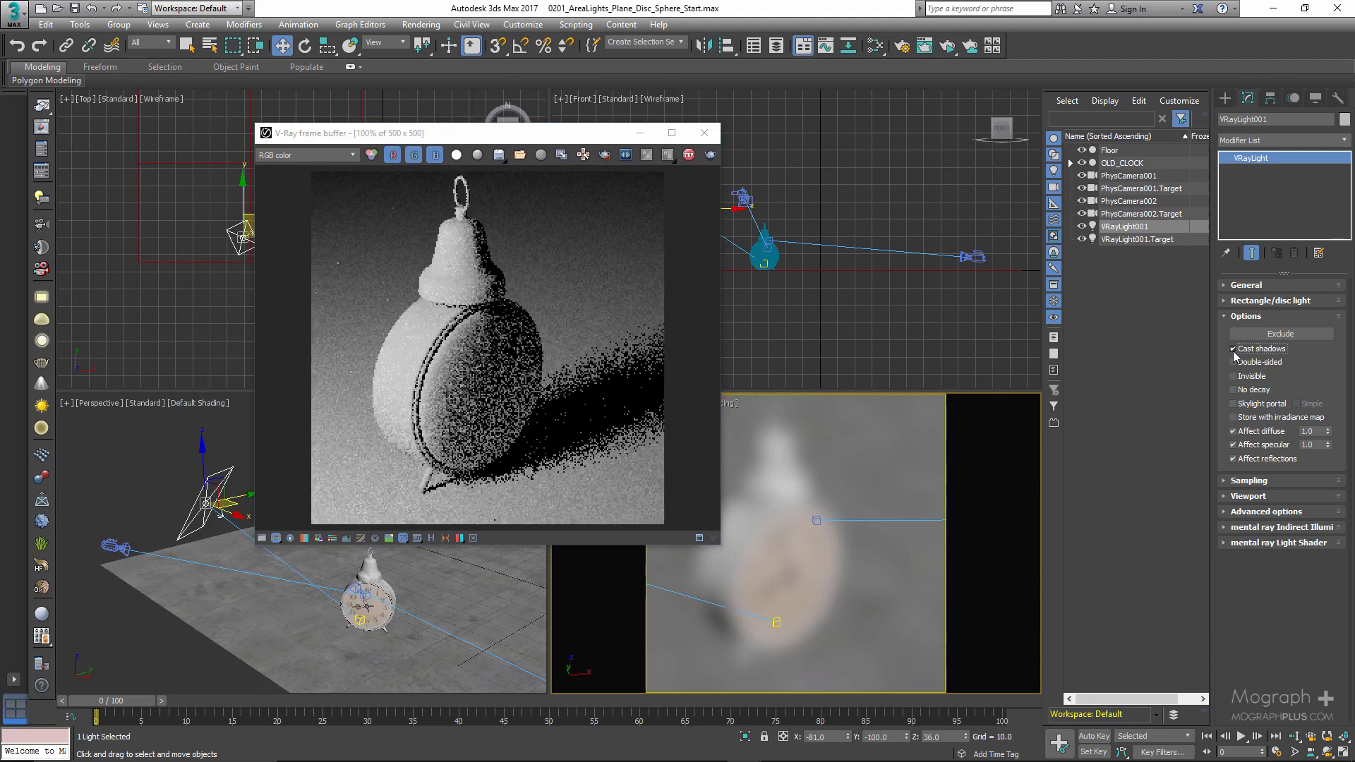
{"action": "left_click", "coordinate": [1234, 349]}
{"action": "left_click_drag", "start_coordinate": [571, 143], "coordinate": [731, 146]}
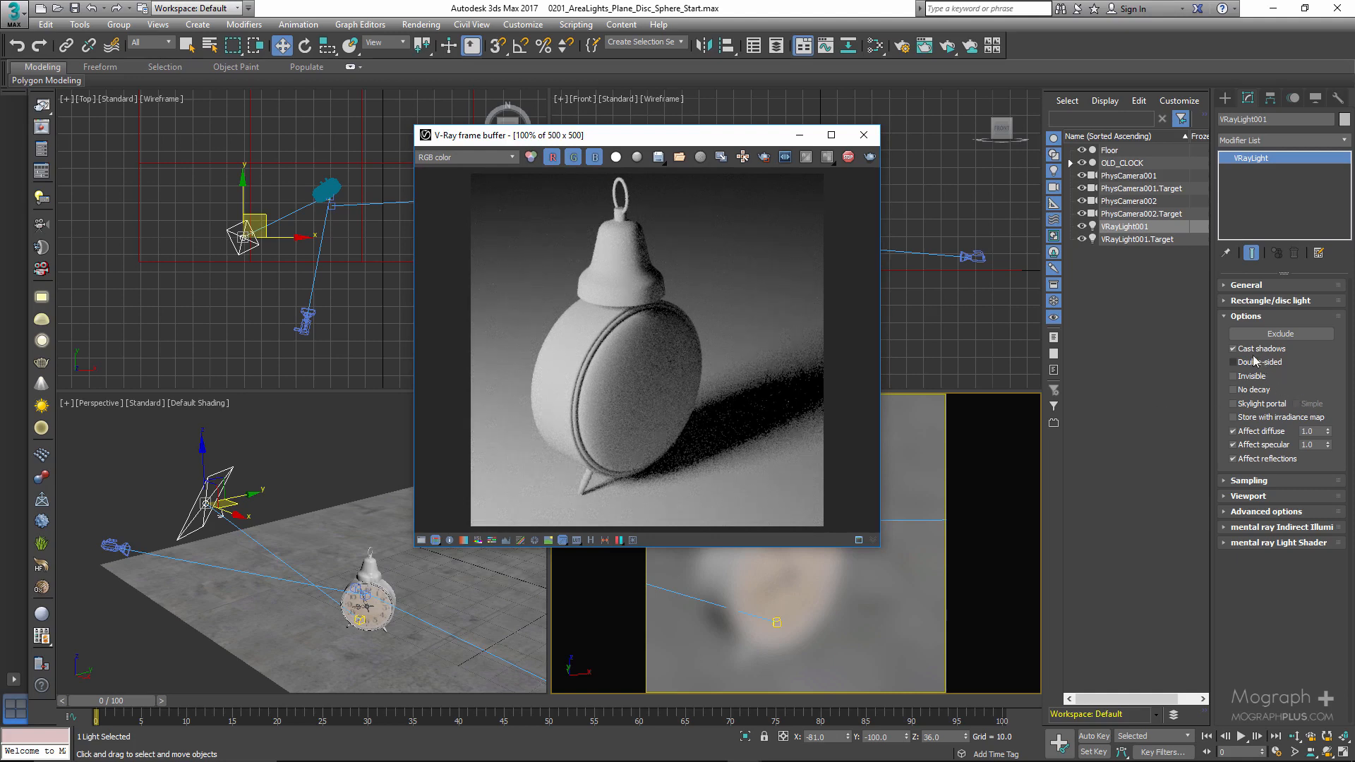
- Switch the camera viewport to PhysCamera002, keeping the render window clear of it
{"action": "left_click_drag", "start_coordinate": [672, 147], "coordinate": [458, 152]}
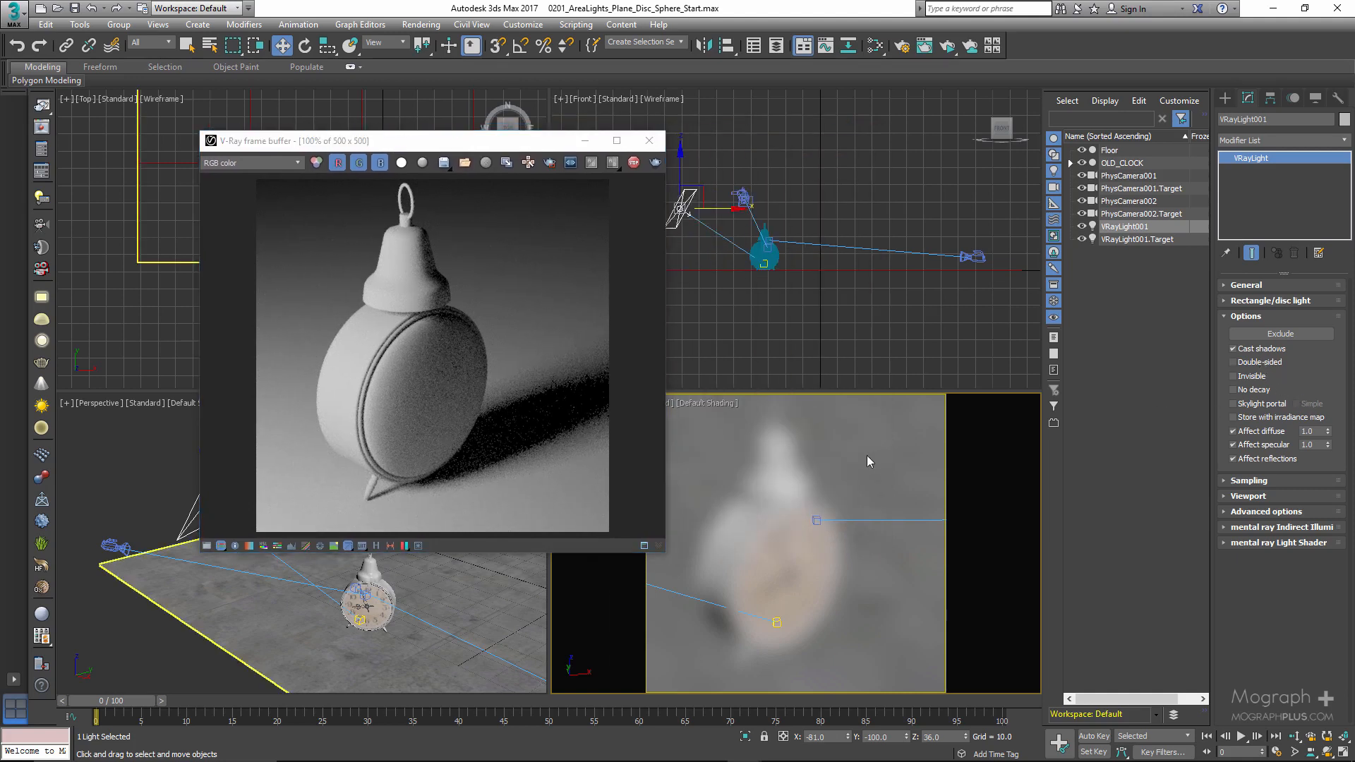
{"action": "right_click", "coordinate": [867, 456]}
{"action": "left_click", "coordinate": [802, 515]}
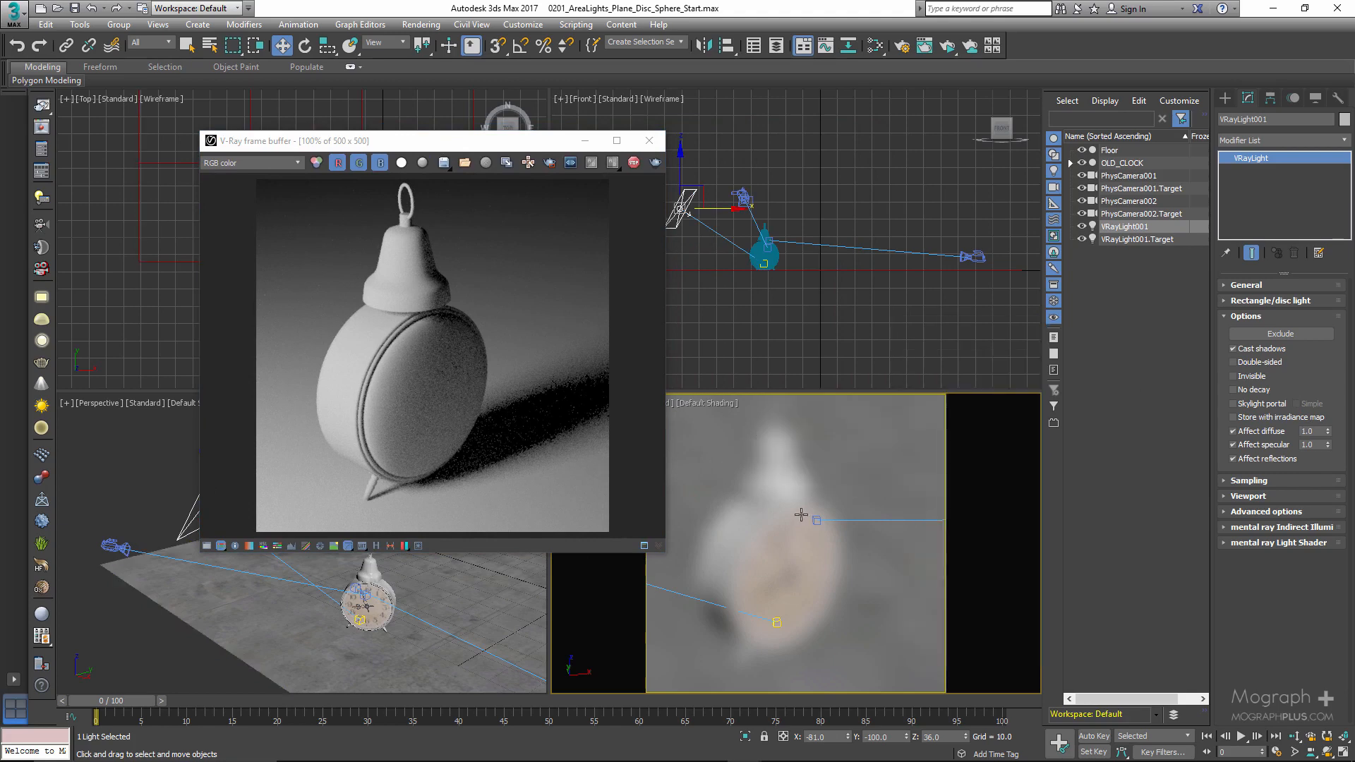
{"action": "key", "text": "c"}
{"action": "double_click", "coordinate": [633, 295]}
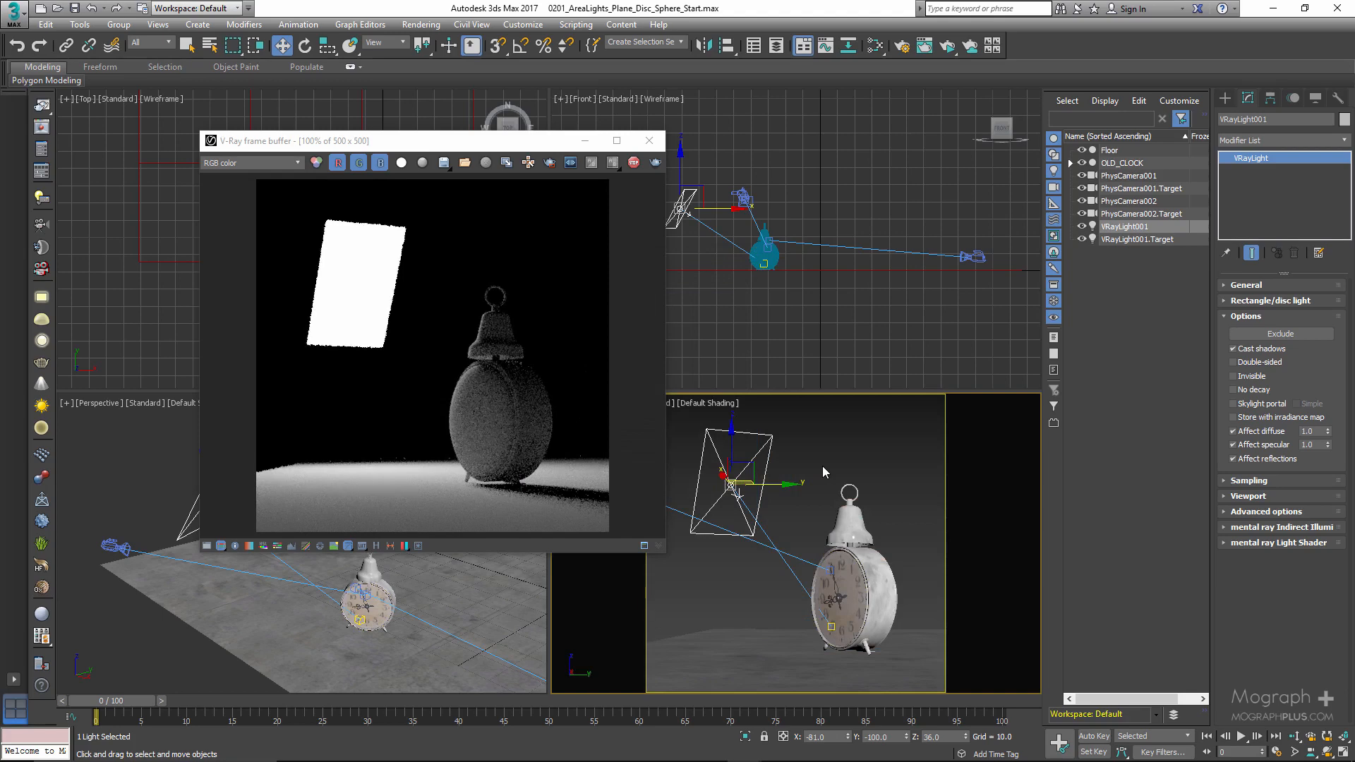
- Try the Double-sided option with the back of the light in view, and turn it off again
{"action": "middle_click_drag", "start_coordinate": [823, 466], "coordinate": [814, 493], "text": "alt"}
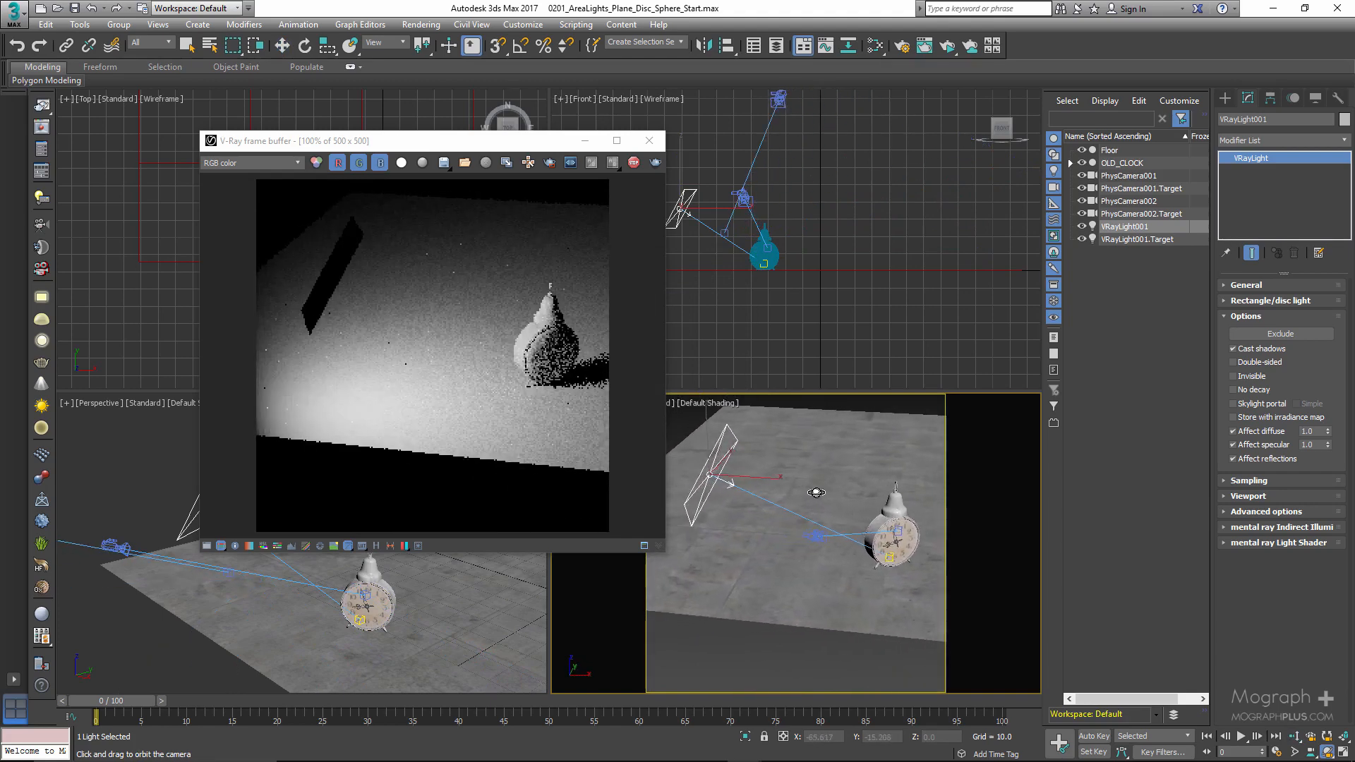
{"action": "left_click_drag", "start_coordinate": [802, 487], "coordinate": [841, 486]}
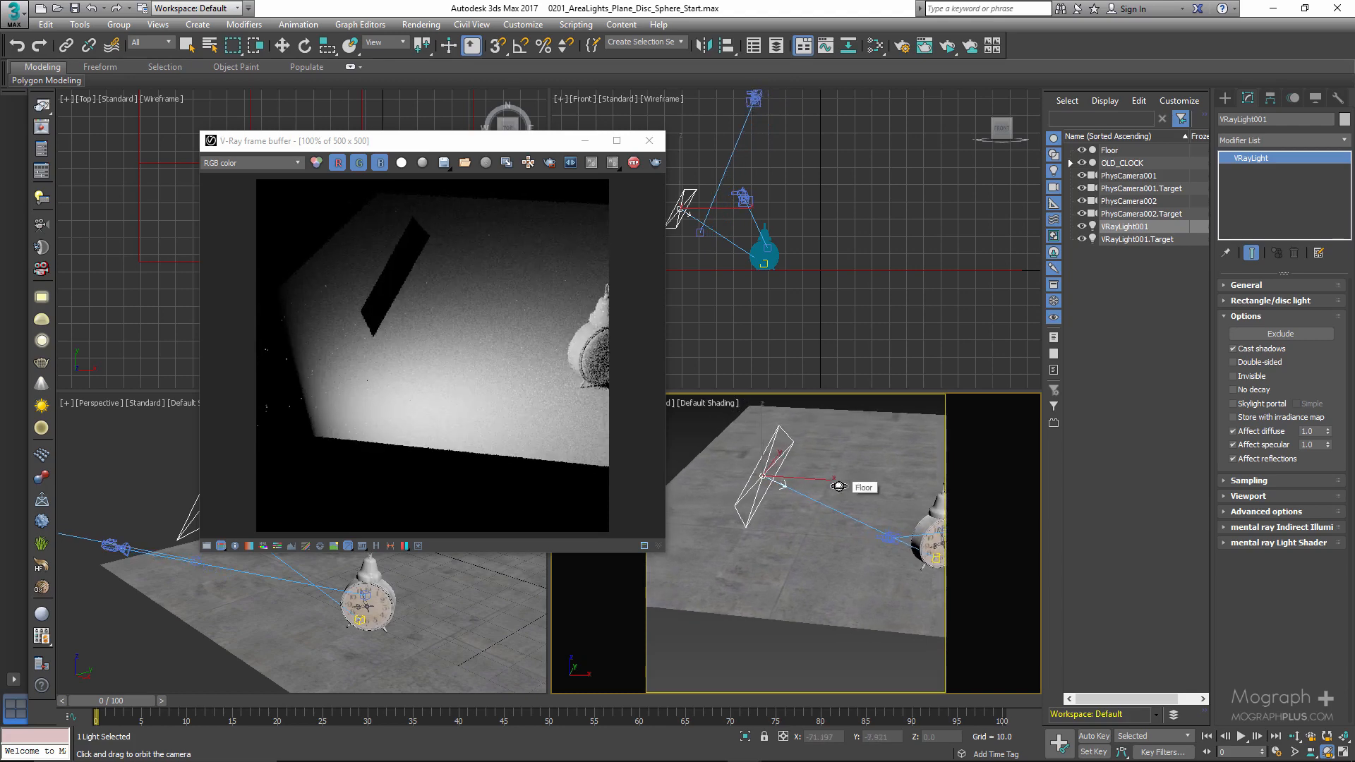
{"action": "left_click", "coordinate": [1253, 364]}
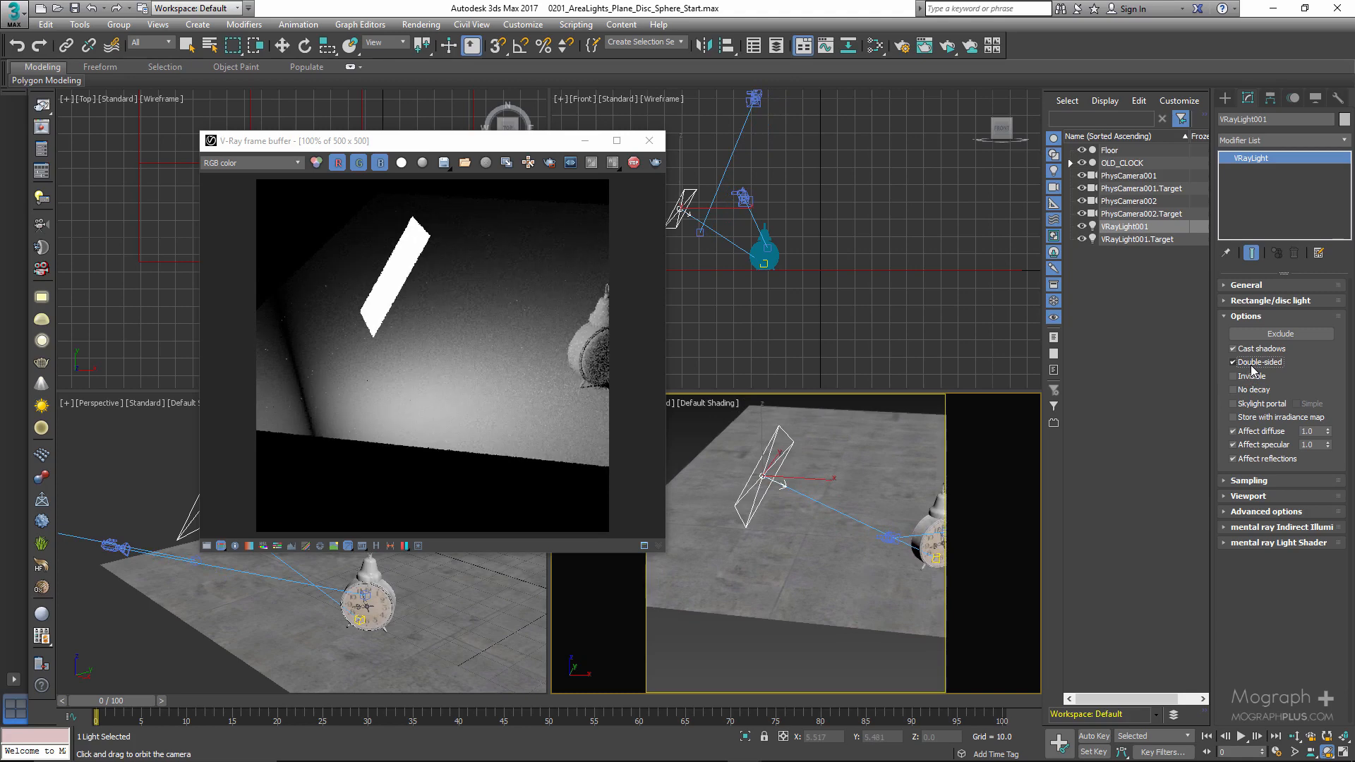
{"action": "left_click", "coordinate": [1234, 362]}
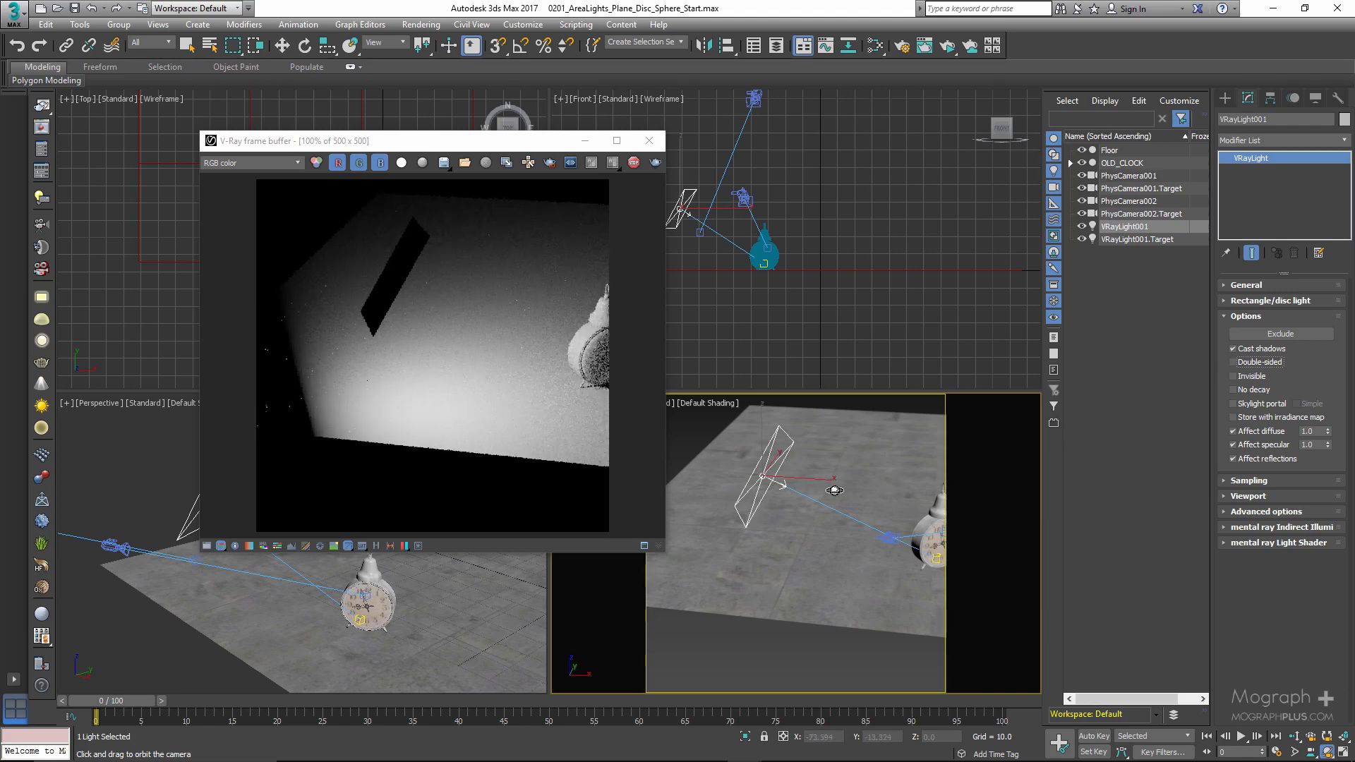
- Toggle the light's Invisible option to compare renders with the light's front facing the camera, leaving it enabled
{"action": "left_click_drag", "start_coordinate": [864, 489], "coordinate": [766, 502]}
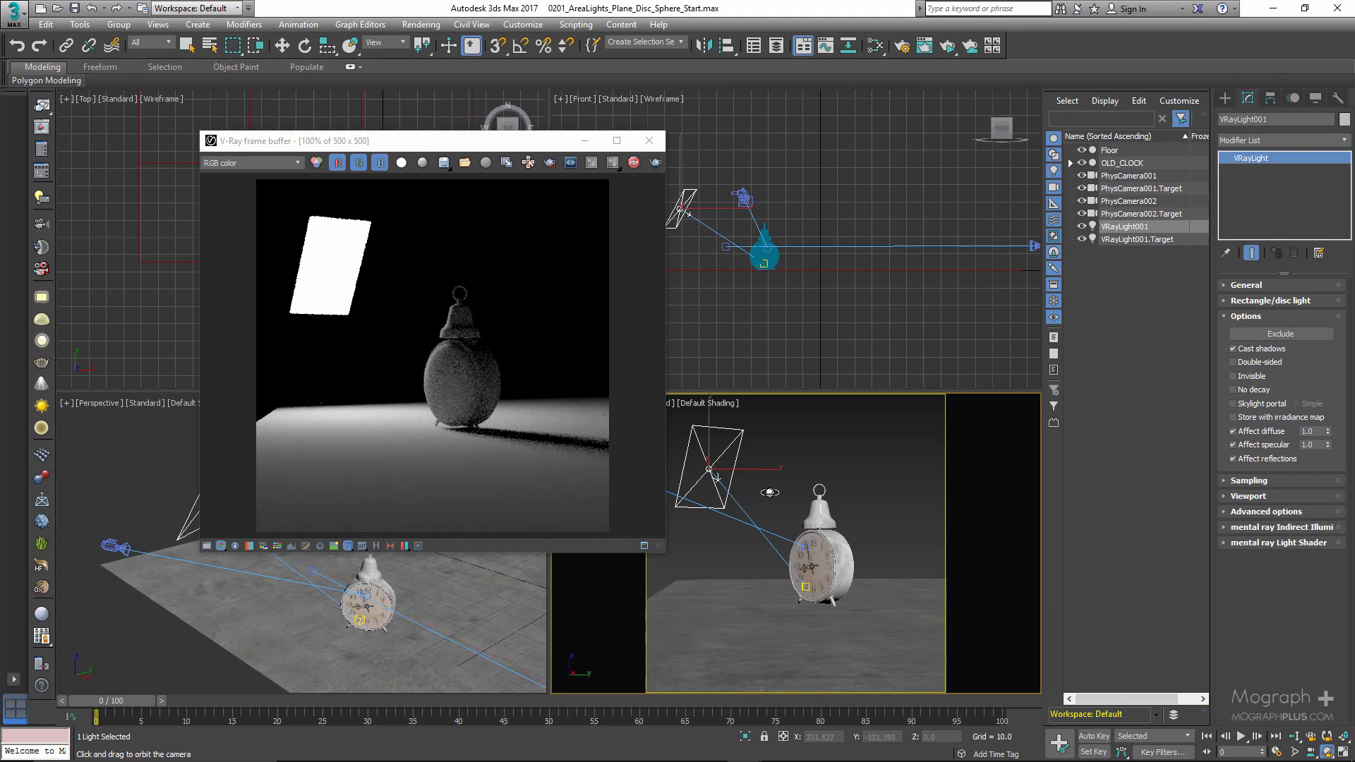
{"action": "left_click", "coordinate": [1241, 378]}
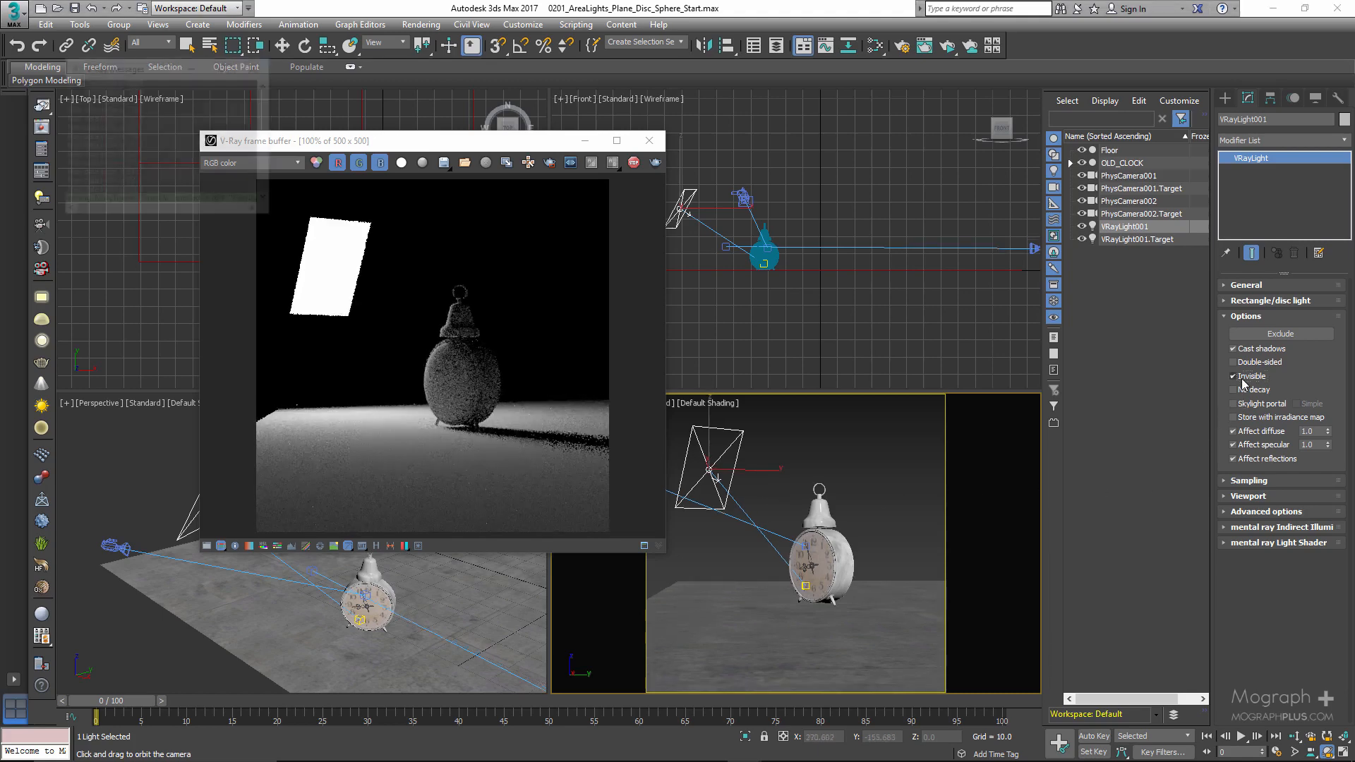
{"action": "left_click", "coordinate": [1235, 377]}
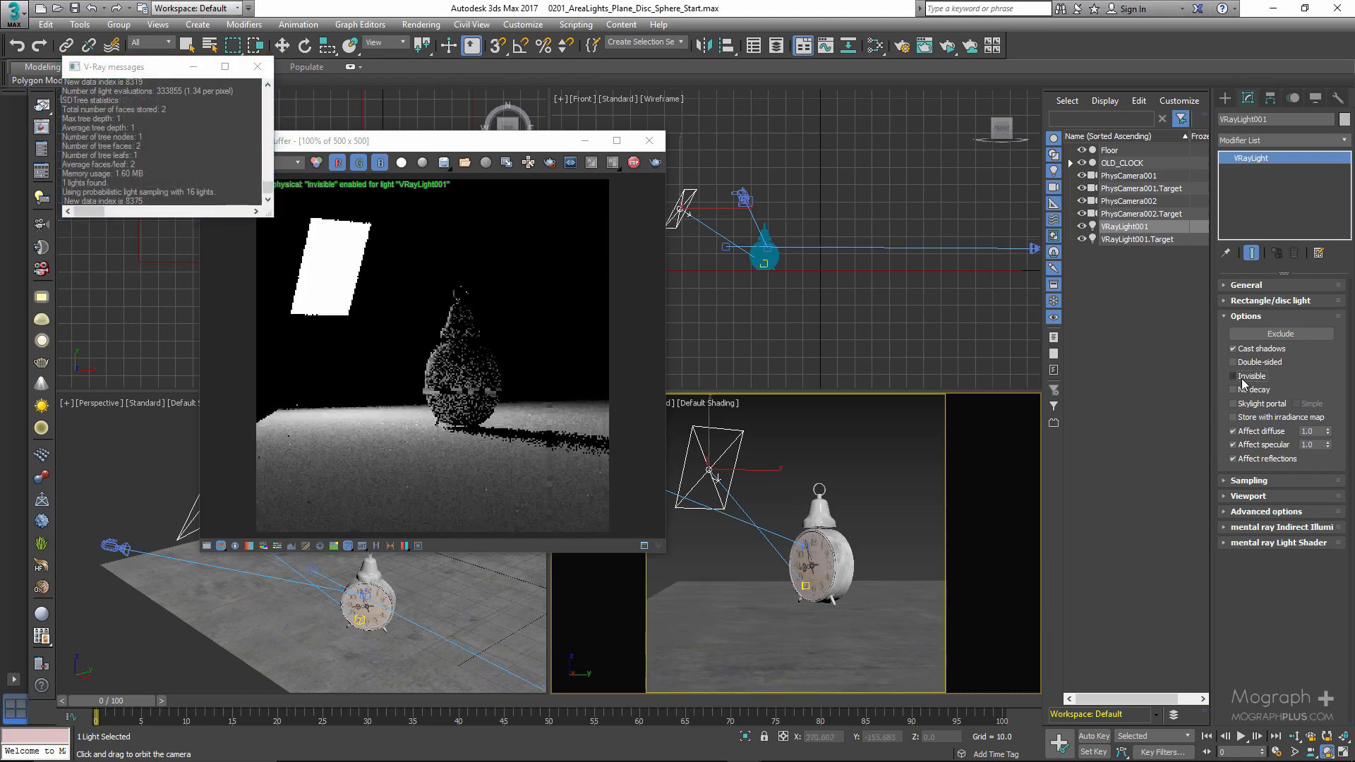
{"action": "left_click", "coordinate": [1234, 376]}
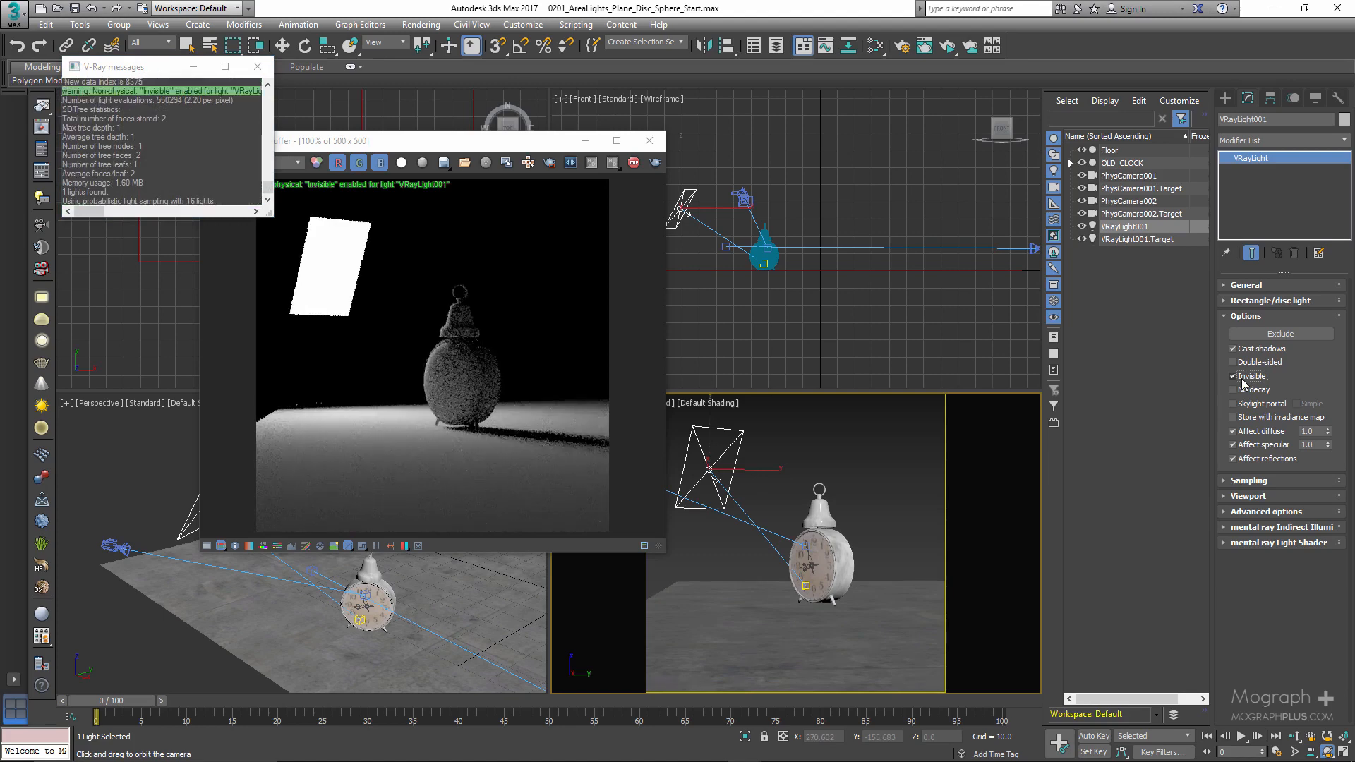
{"action": "left_click", "coordinate": [1234, 376]}
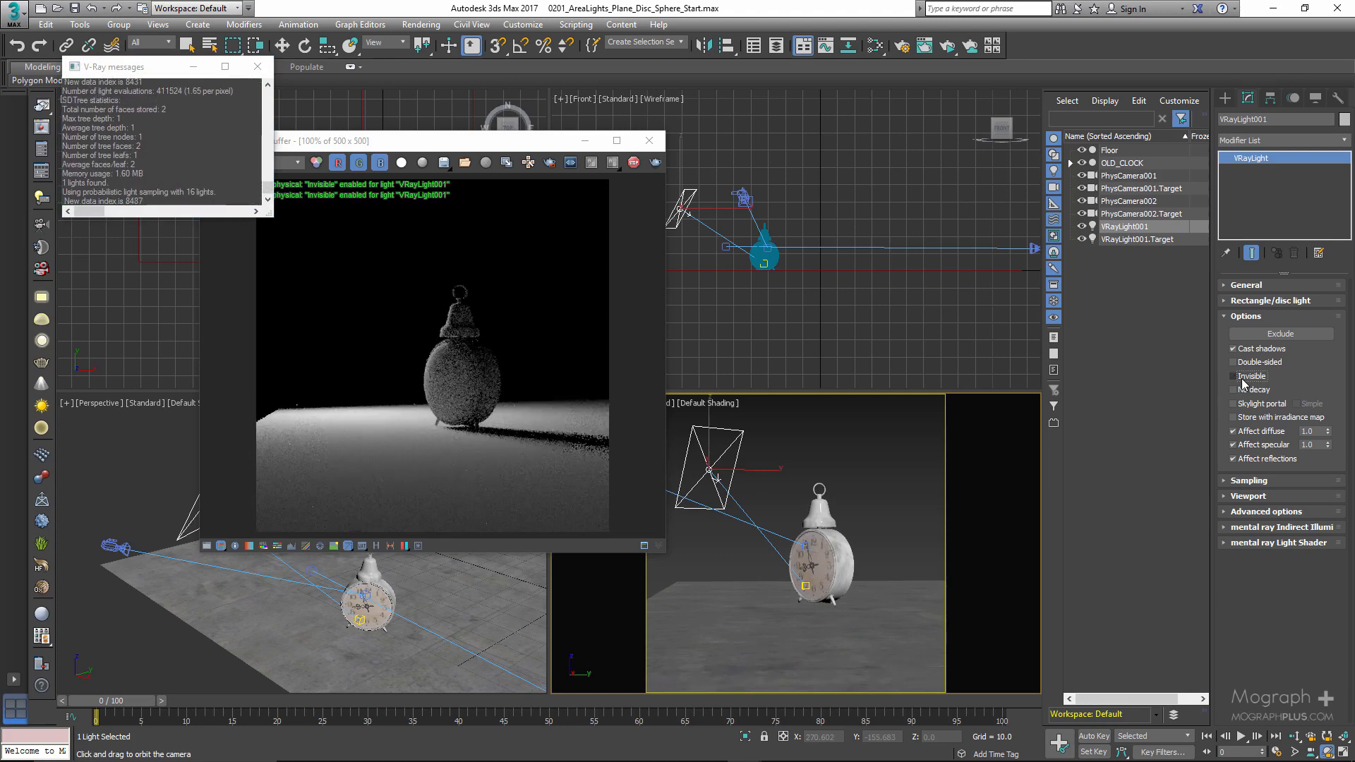
{"action": "left_click", "coordinate": [1242, 379]}
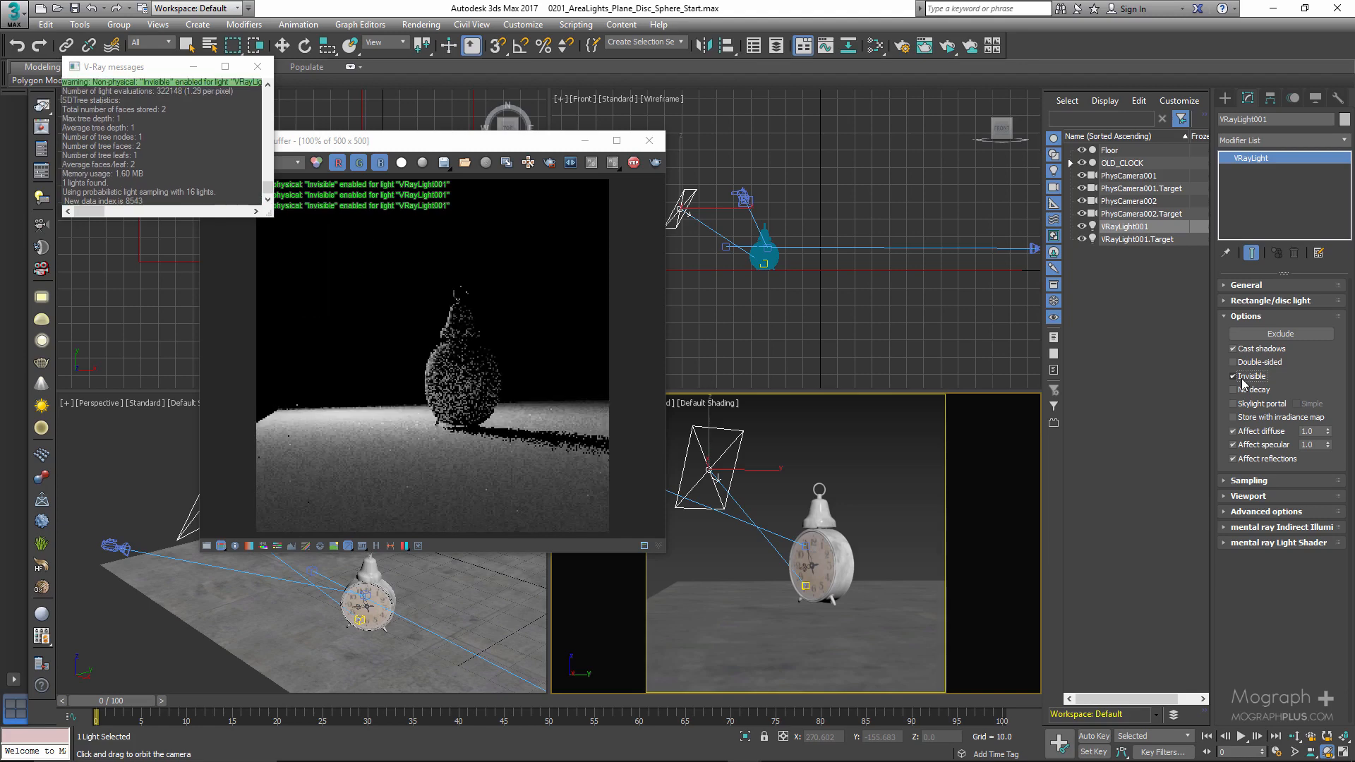
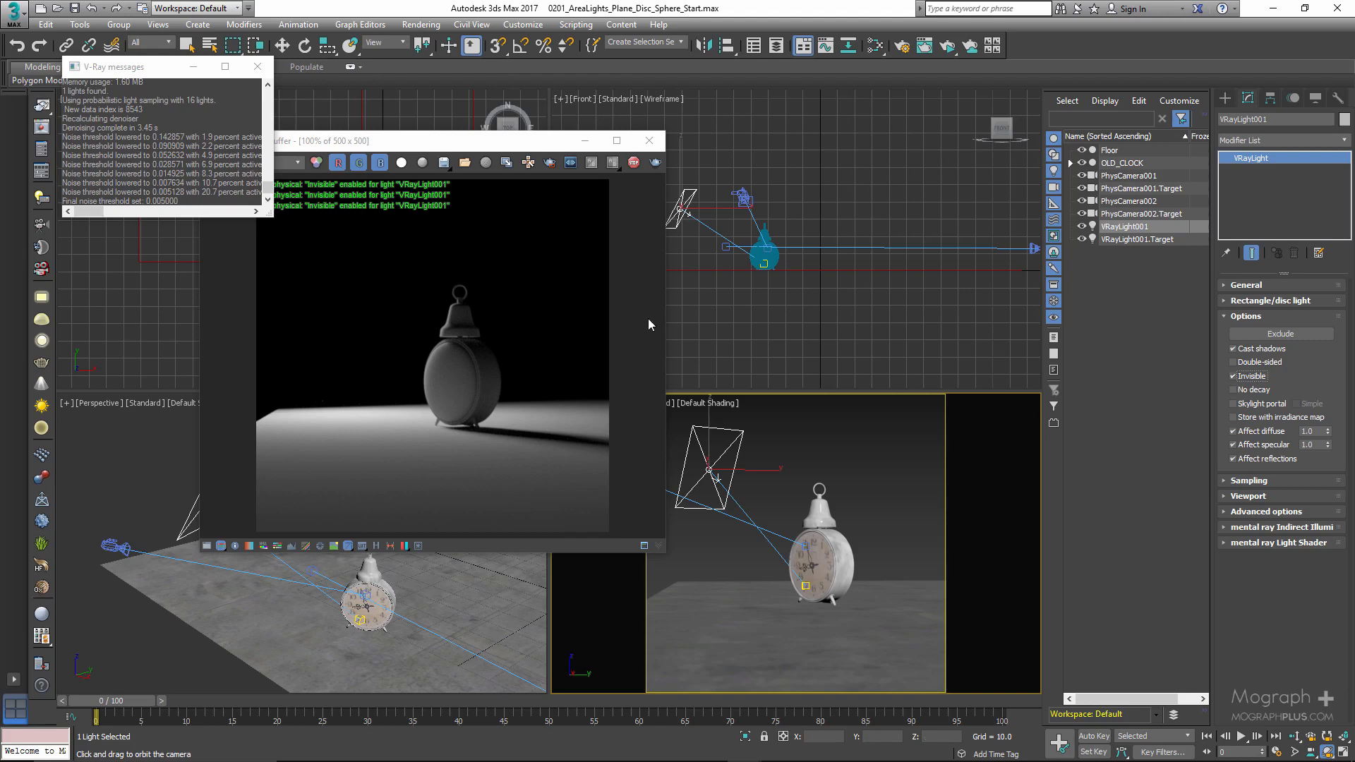
- Turn off the material override in the V-Ray RT render settings
{"action": "left_click", "coordinate": [53, 151]}
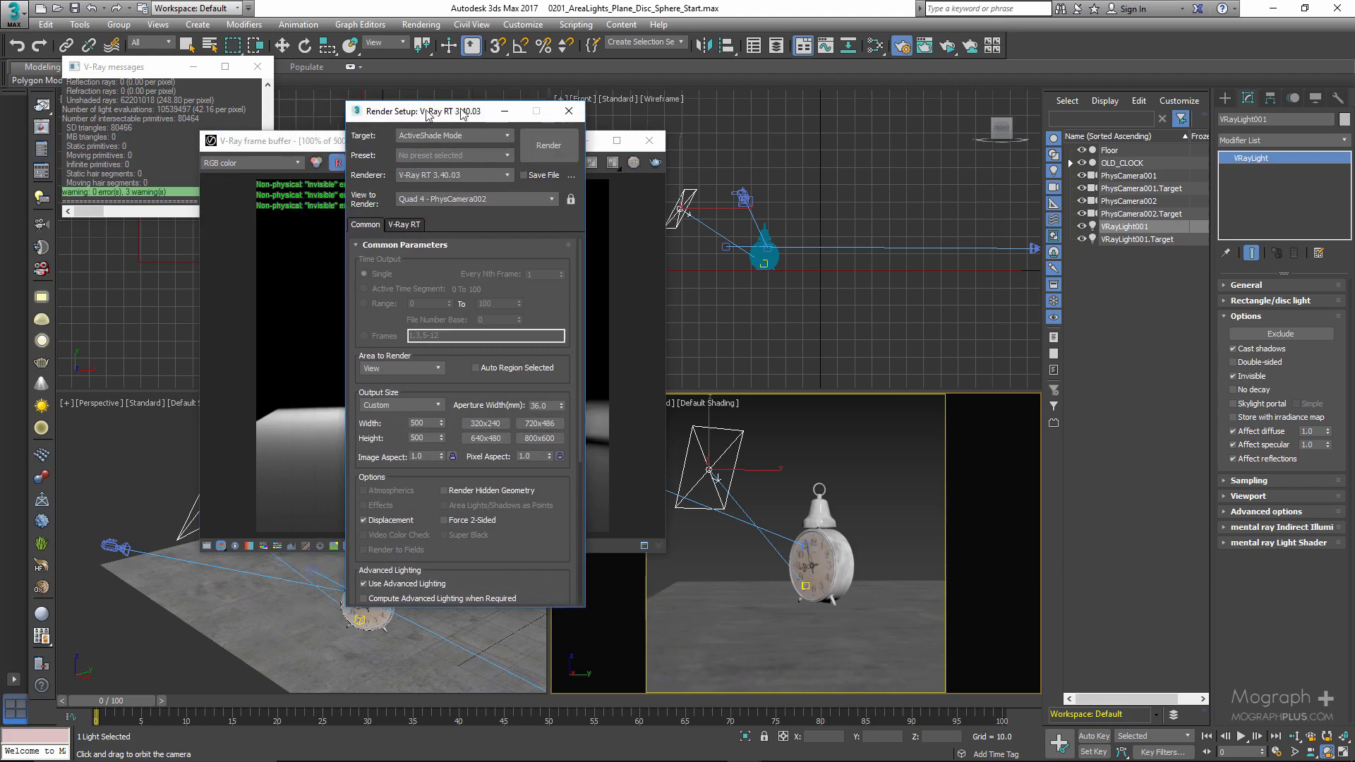
{"action": "left_click_drag", "start_coordinate": [367, 109], "coordinate": [471, 103]}
{"action": "left_click", "coordinate": [464, 219]}
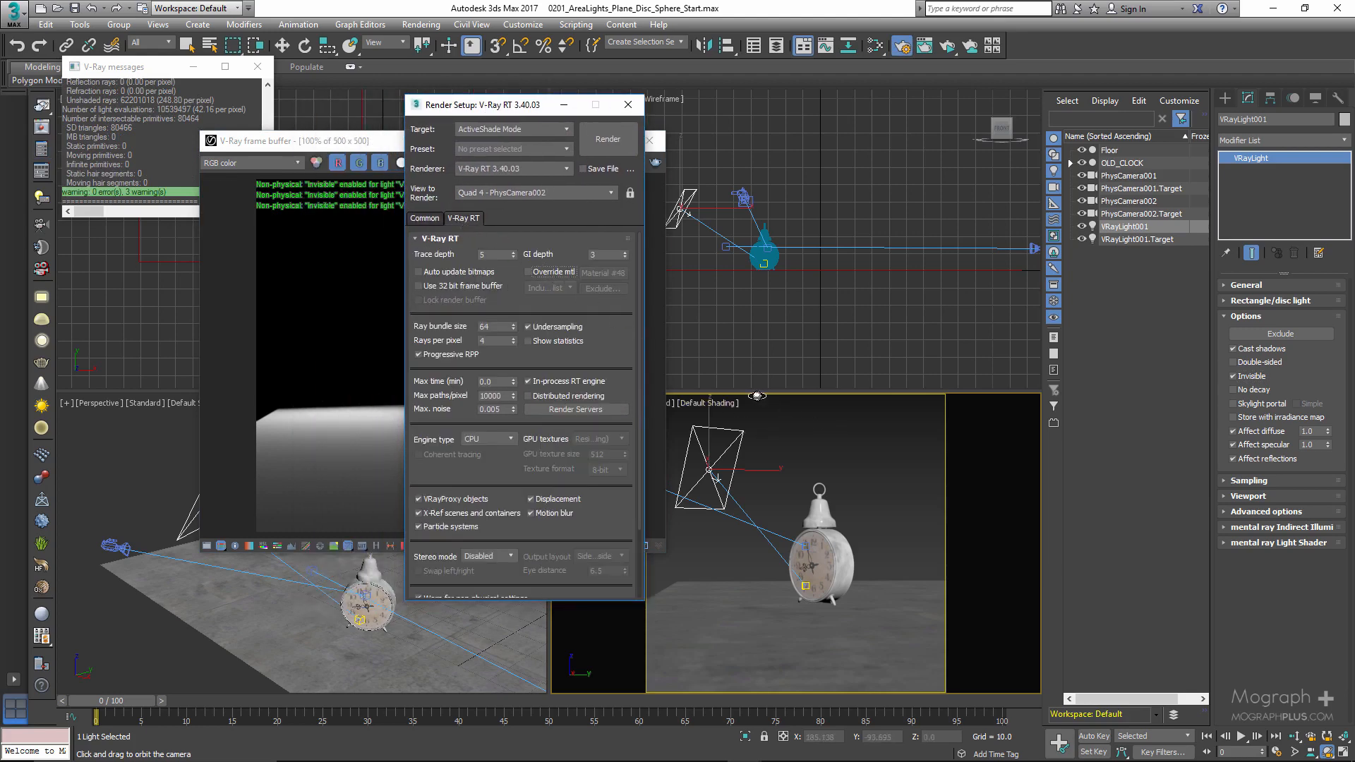
- Switch the camera viewport to PhysCamera001 and start an ActiveShade render
{"action": "right_click", "coordinate": [831, 442]}
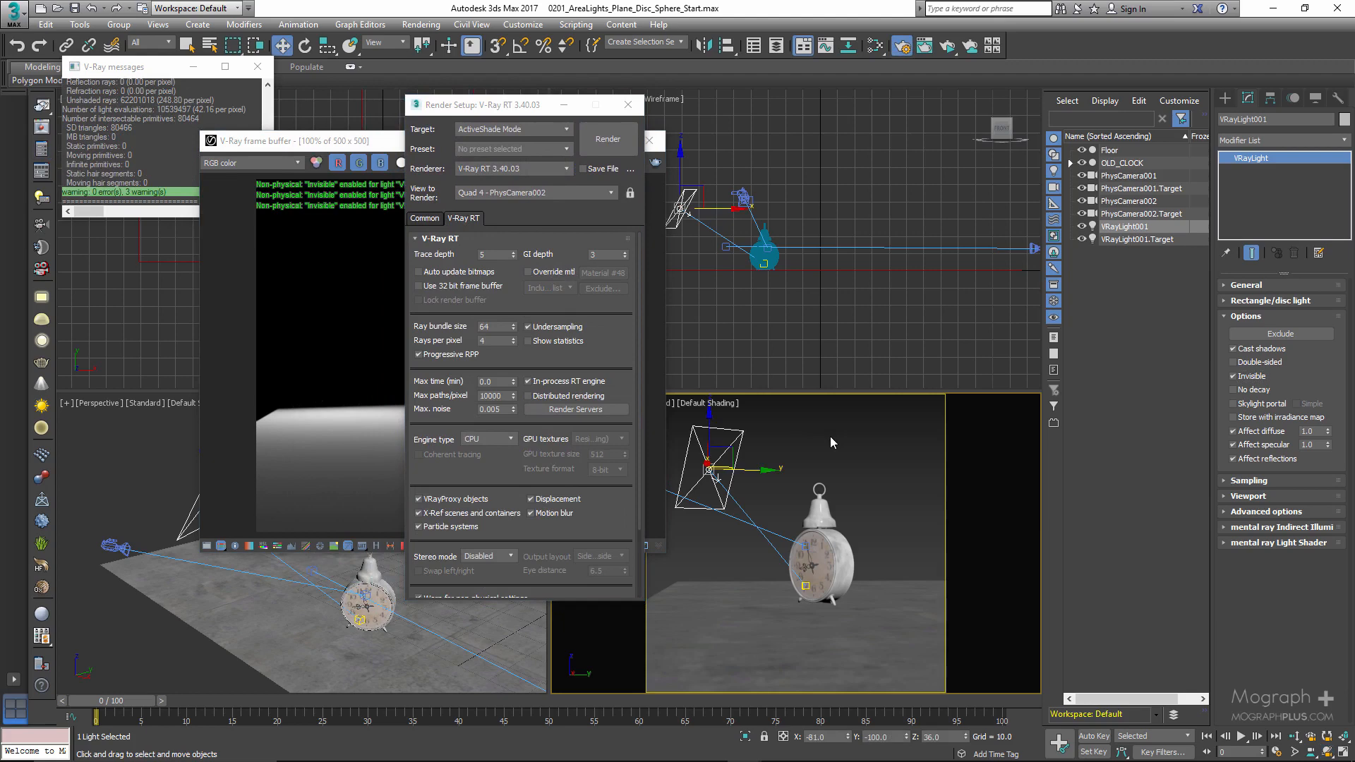
{"action": "key", "text": "c"}
{"action": "left_click", "coordinate": [635, 285]}
{"action": "key", "text": "Return"}
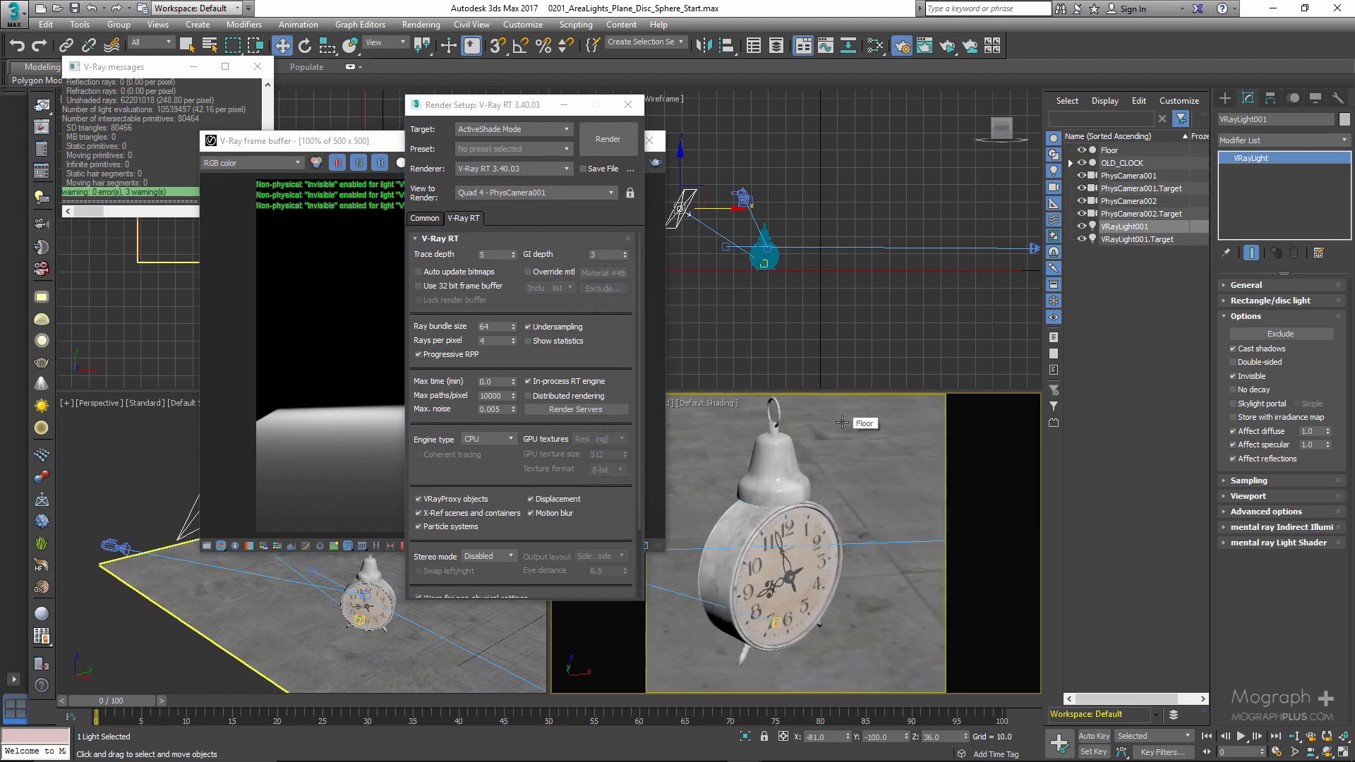
{"action": "left_click", "coordinate": [597, 138]}
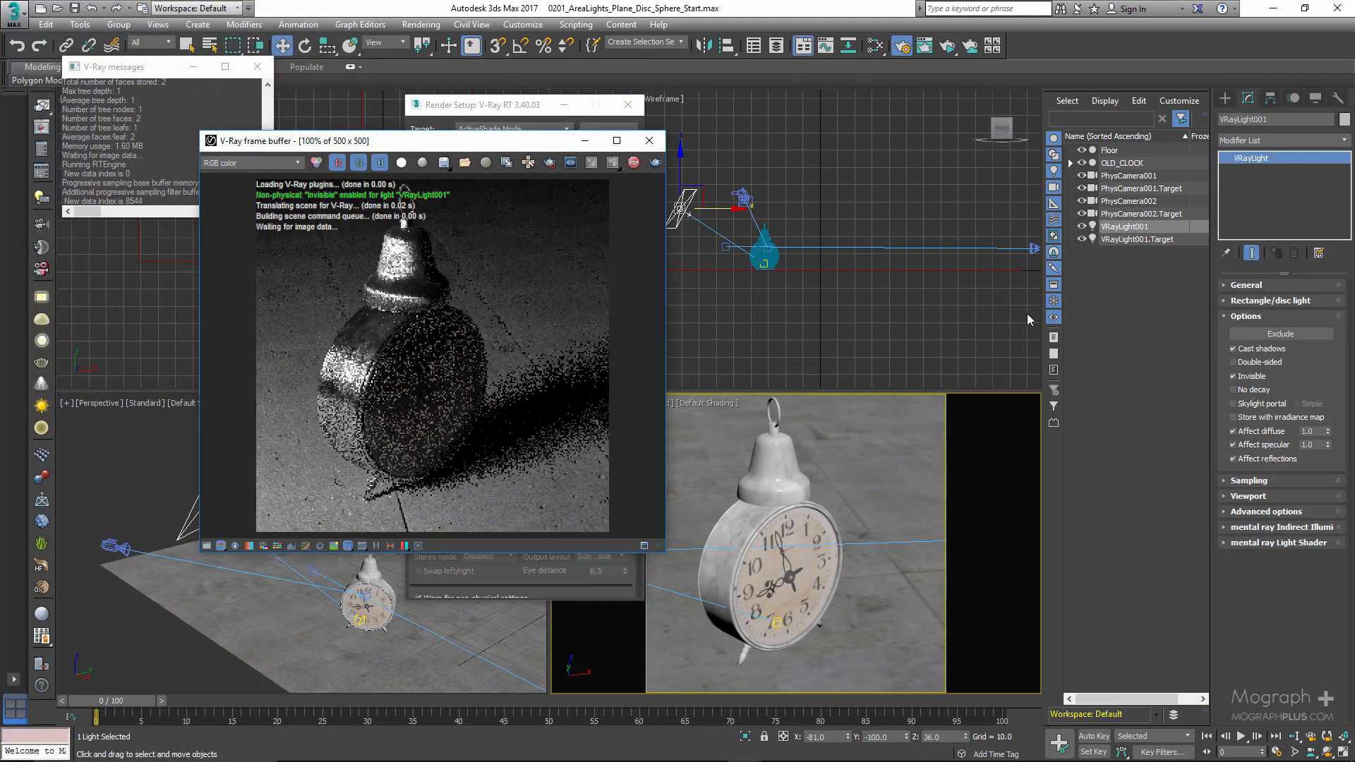
- Try the light with Affect specular off and with Affect reflections off, toggle Invisible off and on, and re-enable both Affect options
{"action": "left_click", "coordinate": [1234, 378]}
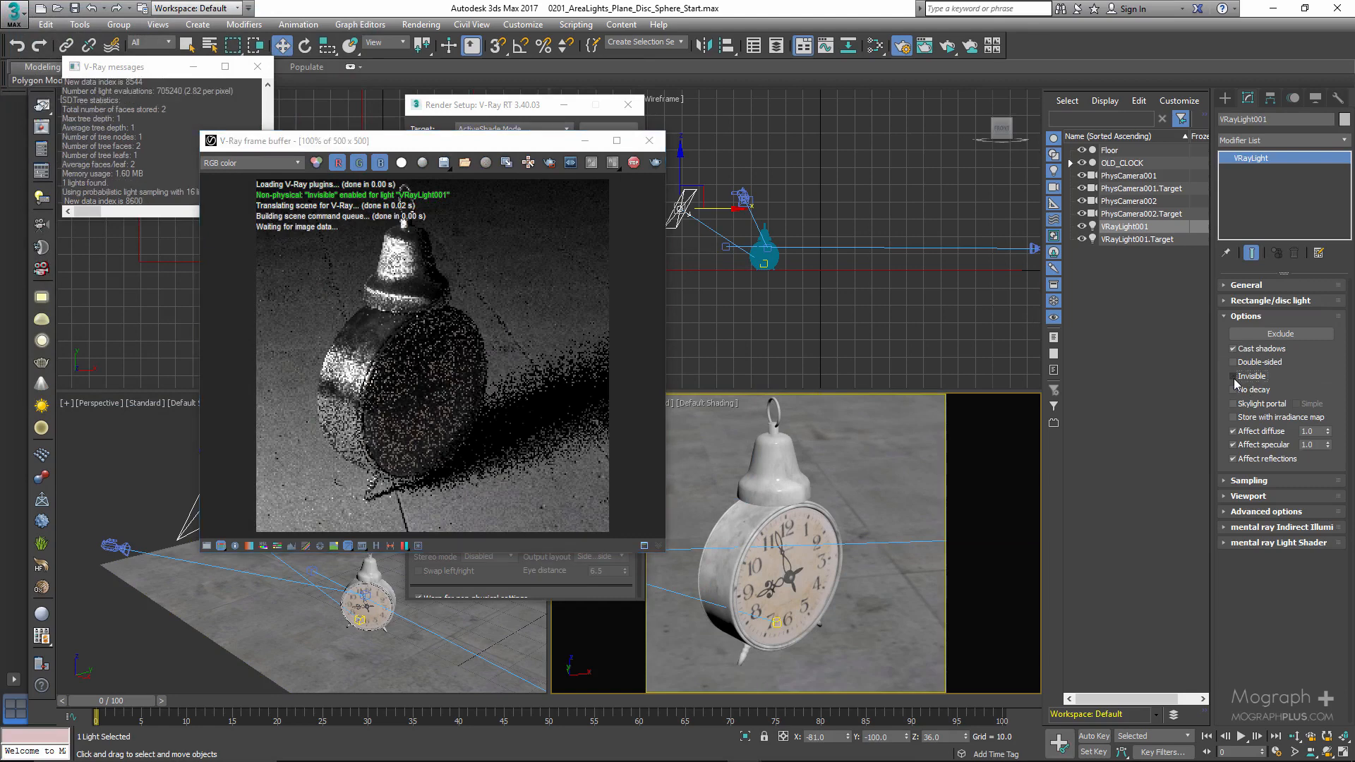
{"action": "left_click", "coordinate": [1253, 447]}
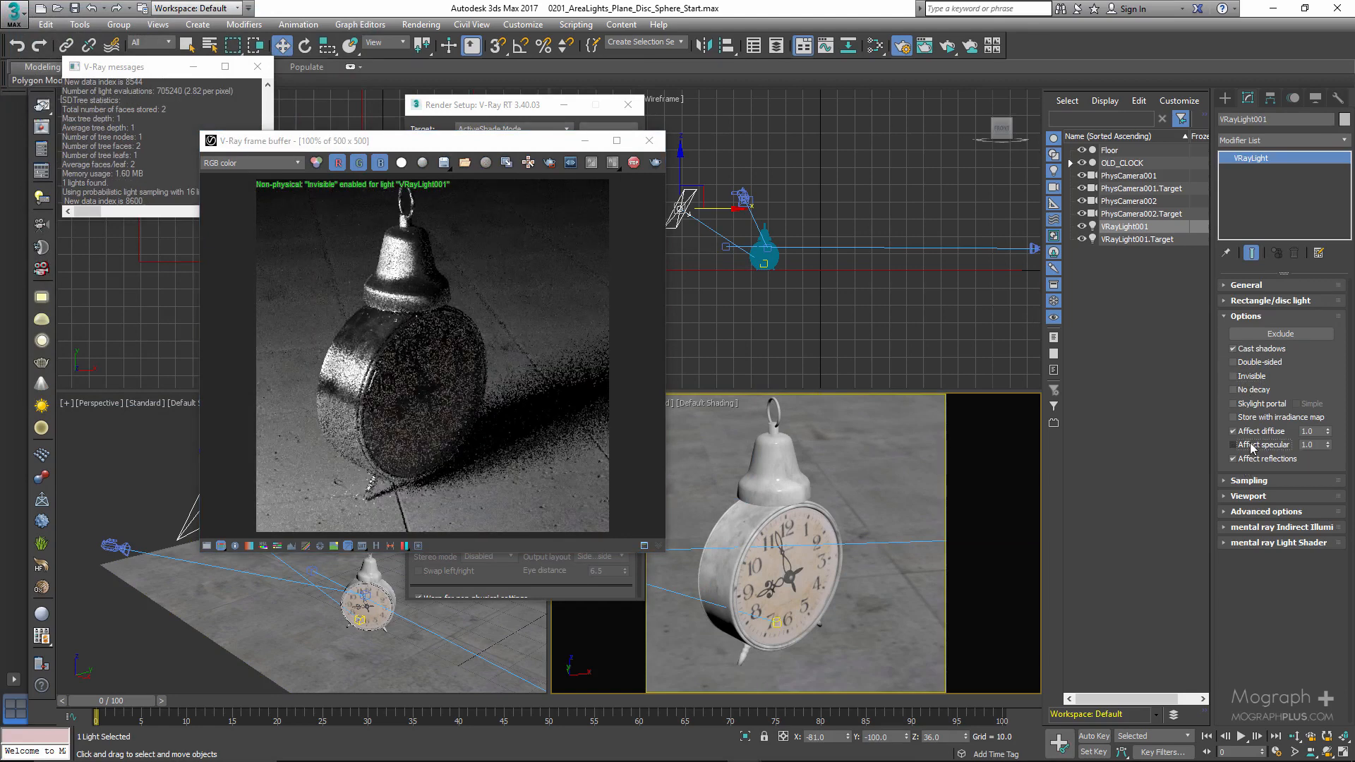
{"action": "left_click", "coordinate": [1245, 380]}
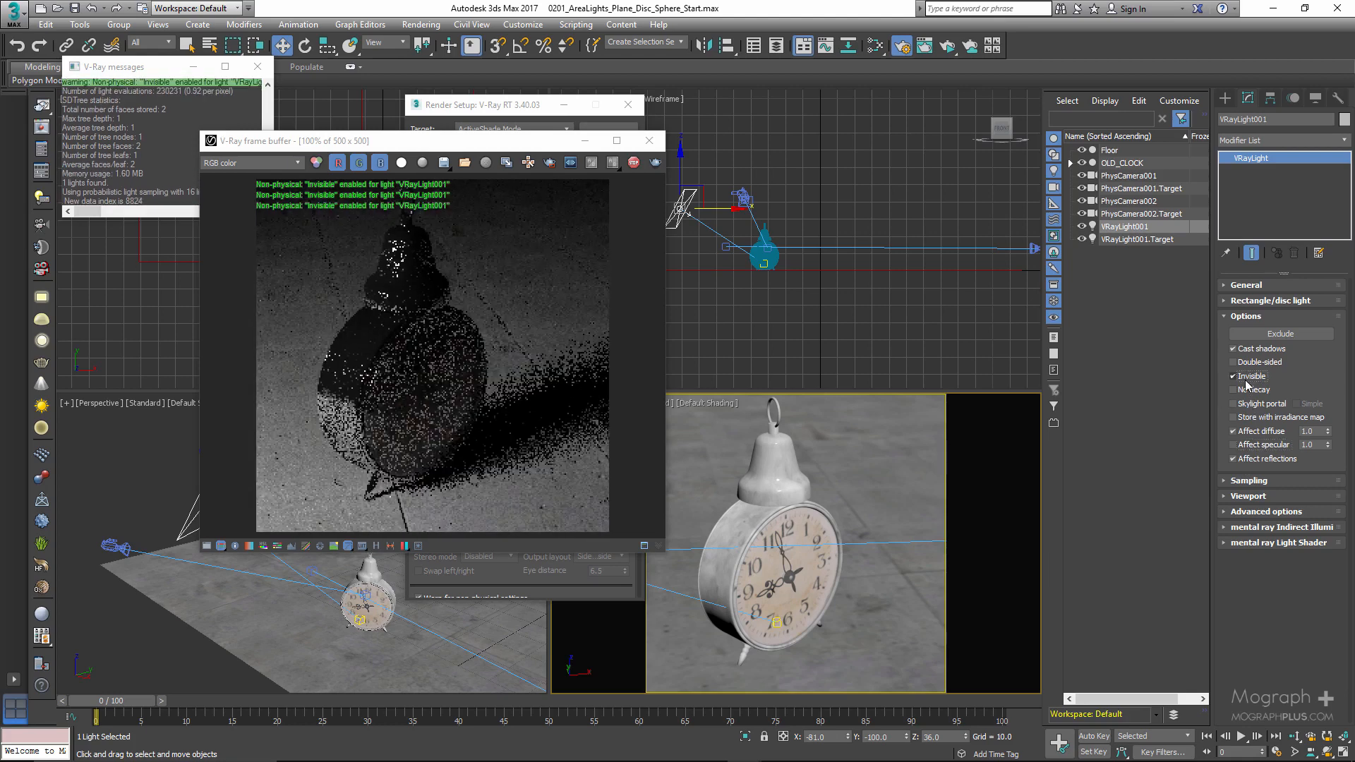
{"action": "left_click", "coordinate": [1234, 460]}
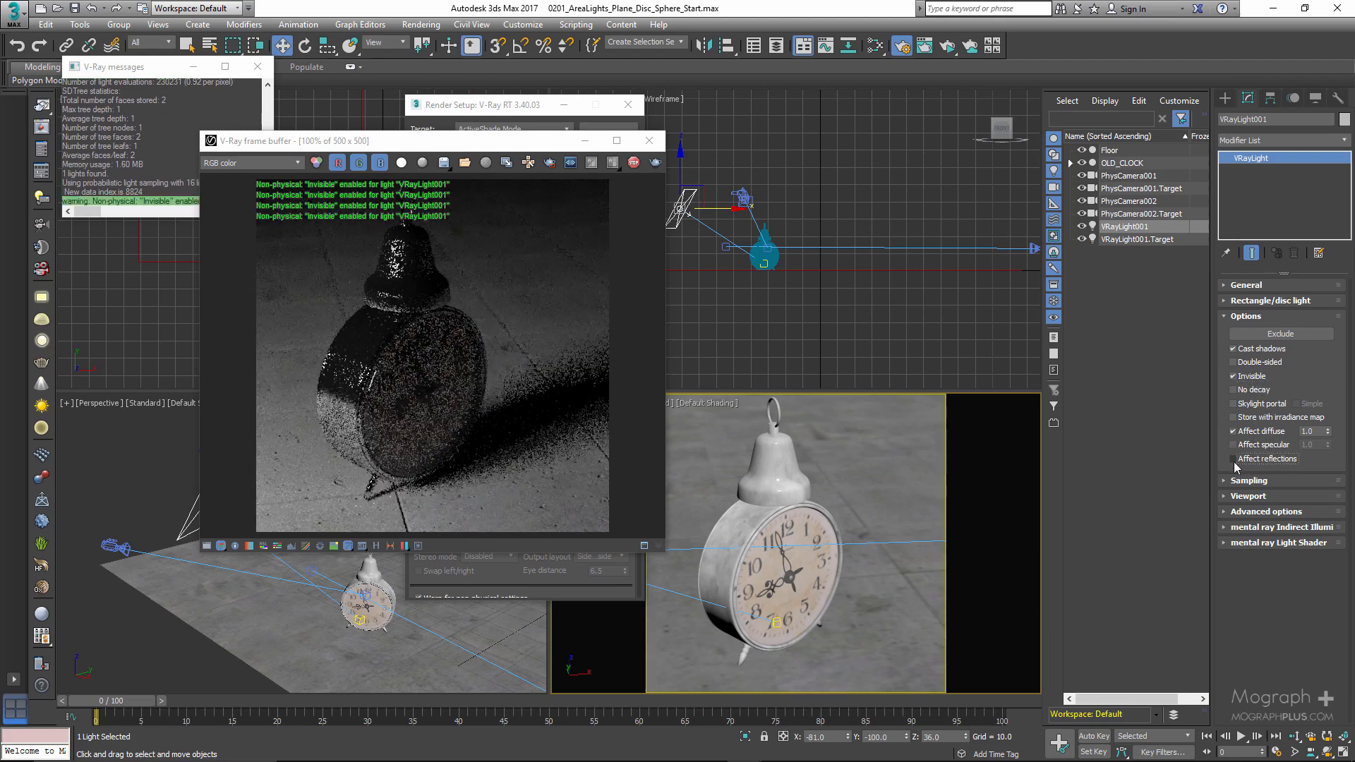
{"action": "left_click", "coordinate": [1234, 459]}
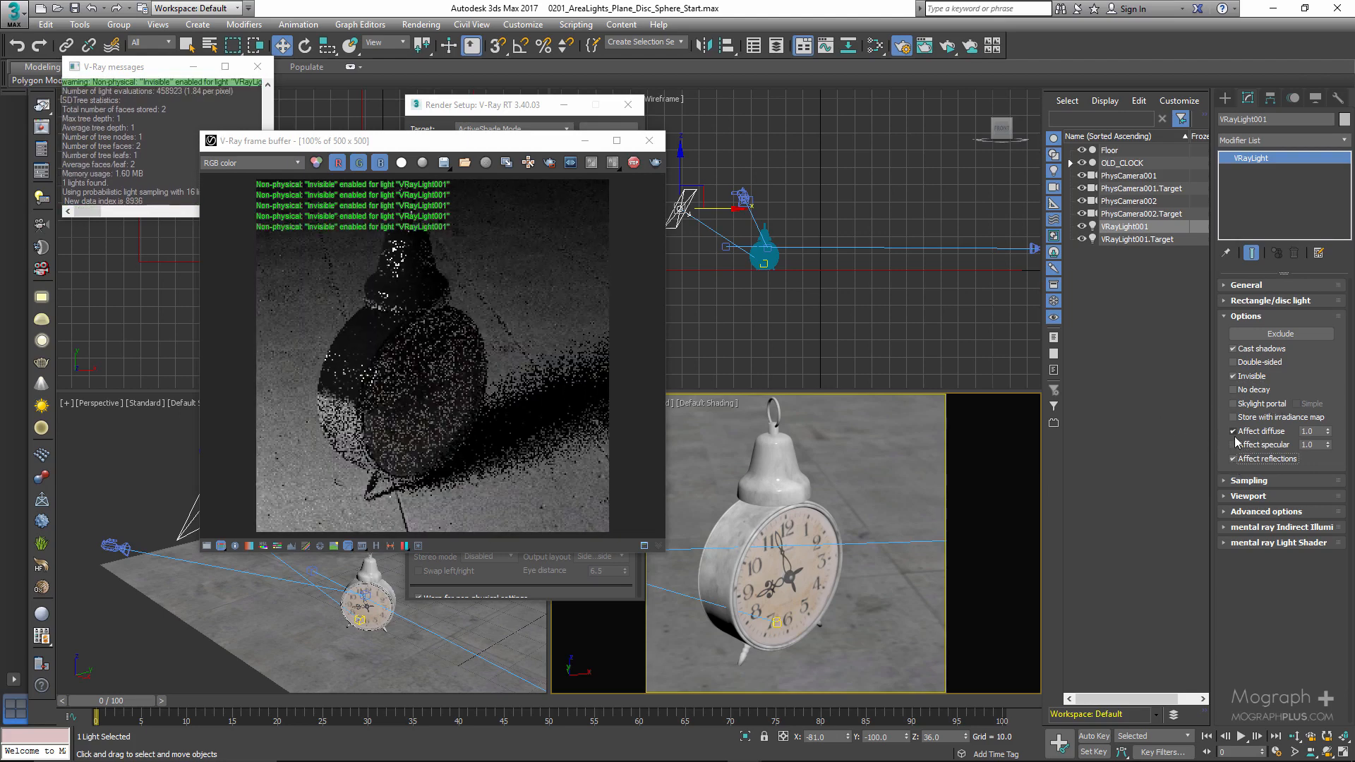
{"action": "left_click", "coordinate": [1234, 445]}
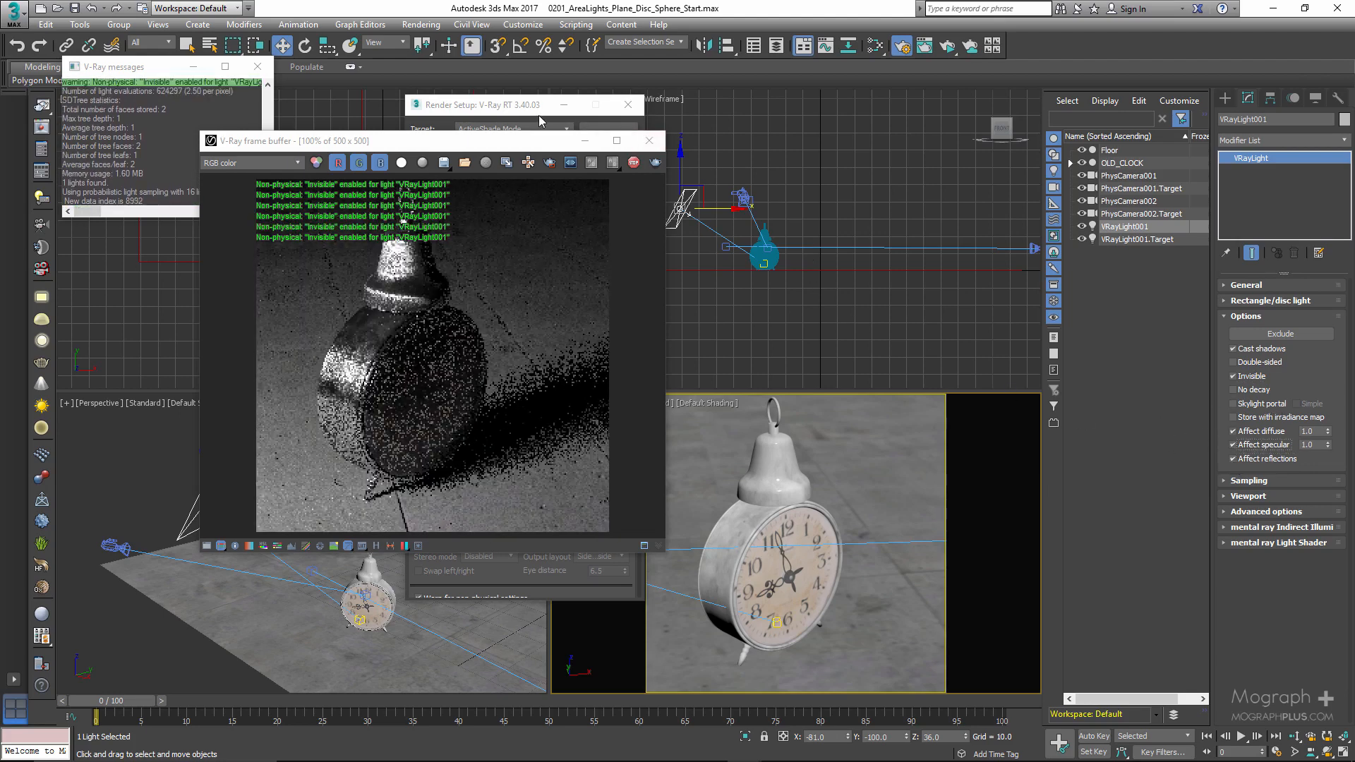
- Turn the V-Ray RT material override back on and close the render settings
{"action": "left_click", "coordinate": [539, 116]}
{"action": "left_click", "coordinate": [560, 274]}
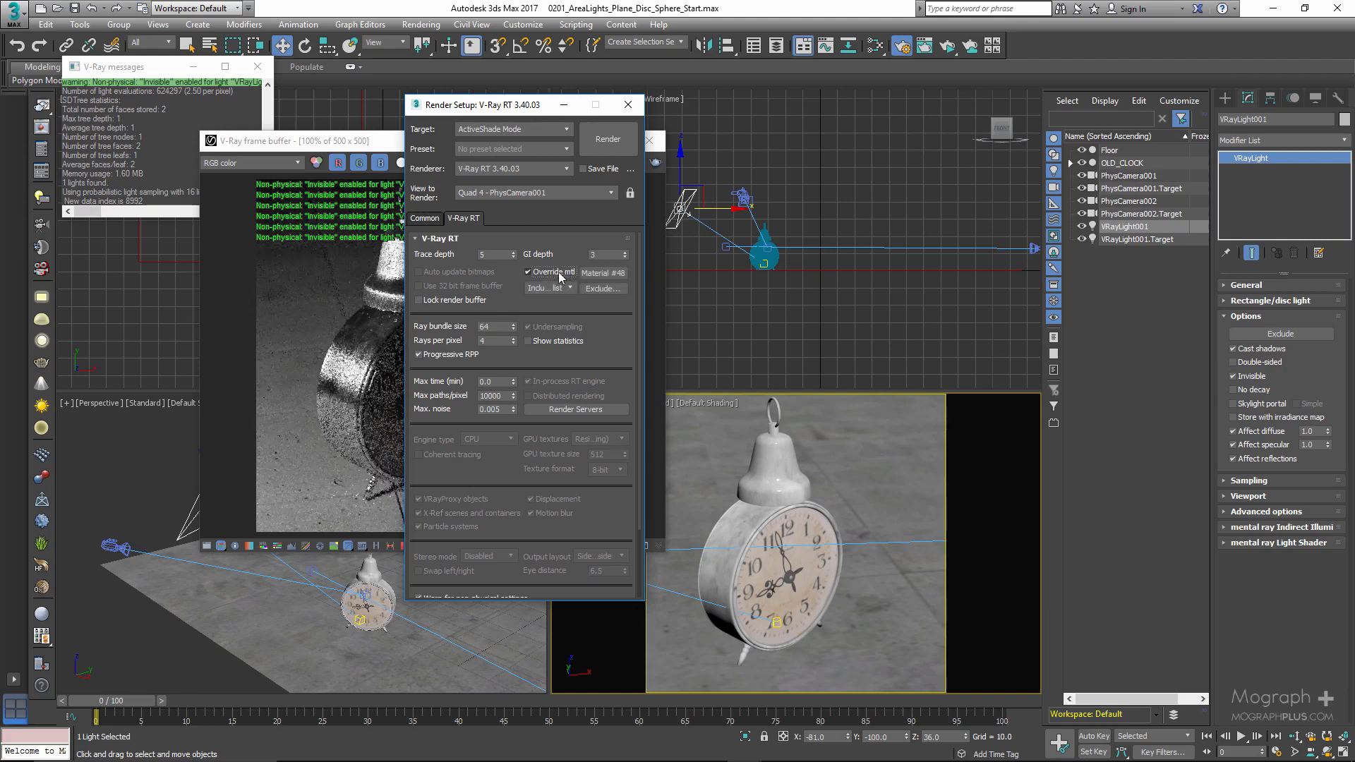
{"action": "left_click", "coordinate": [628, 104]}
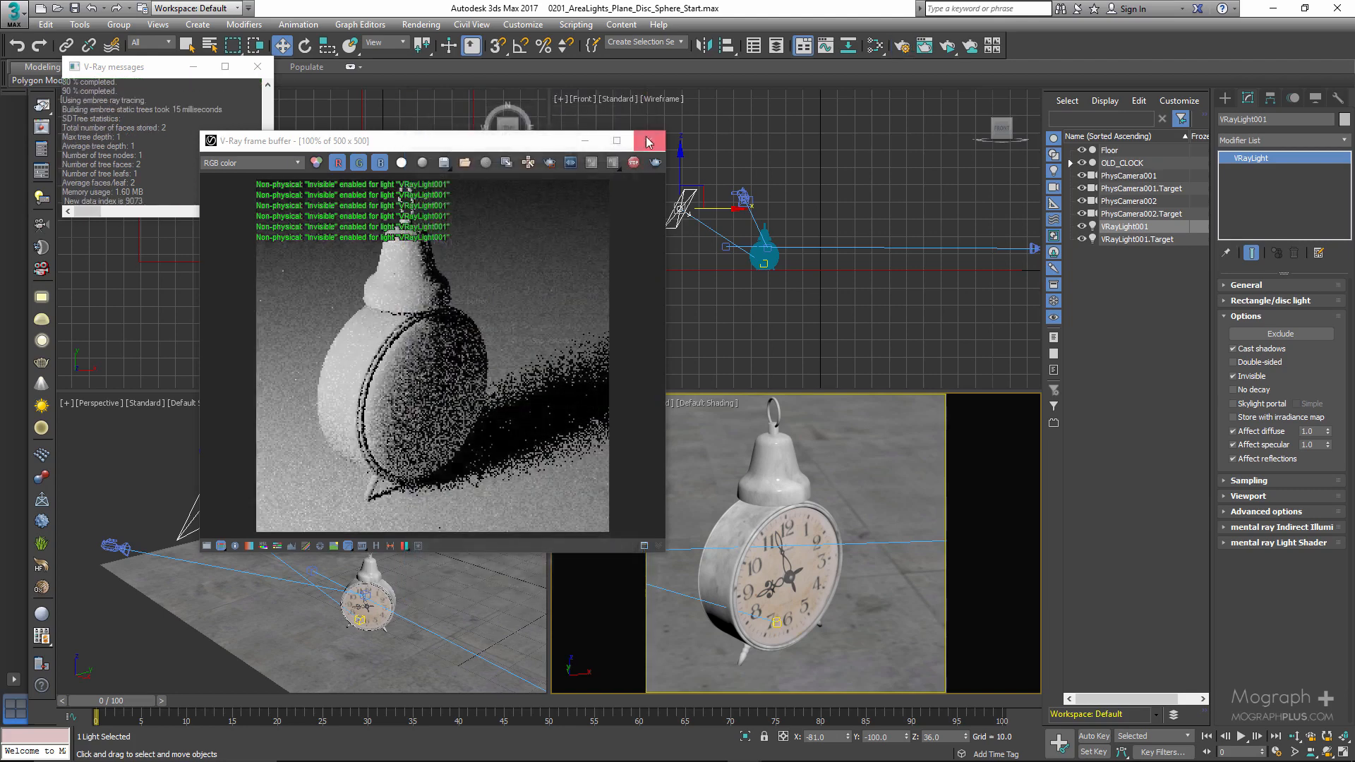
- Switch the camera viewport to PhysCamera002 and turn off the light's Invisible option
{"action": "right_click", "coordinate": [901, 549]}
{"action": "left_click", "coordinate": [804, 595]}
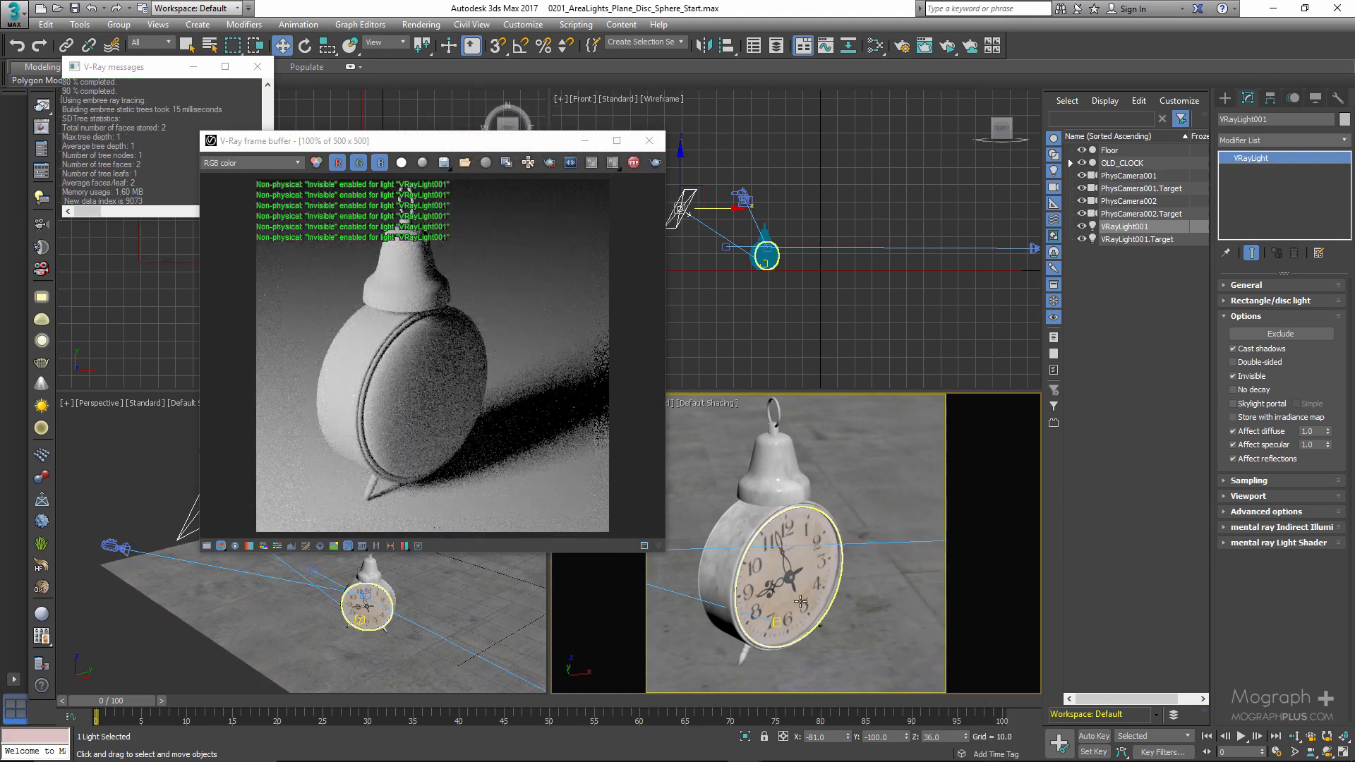
{"action": "key", "text": "c"}
{"action": "double_click", "coordinate": [665, 295]}
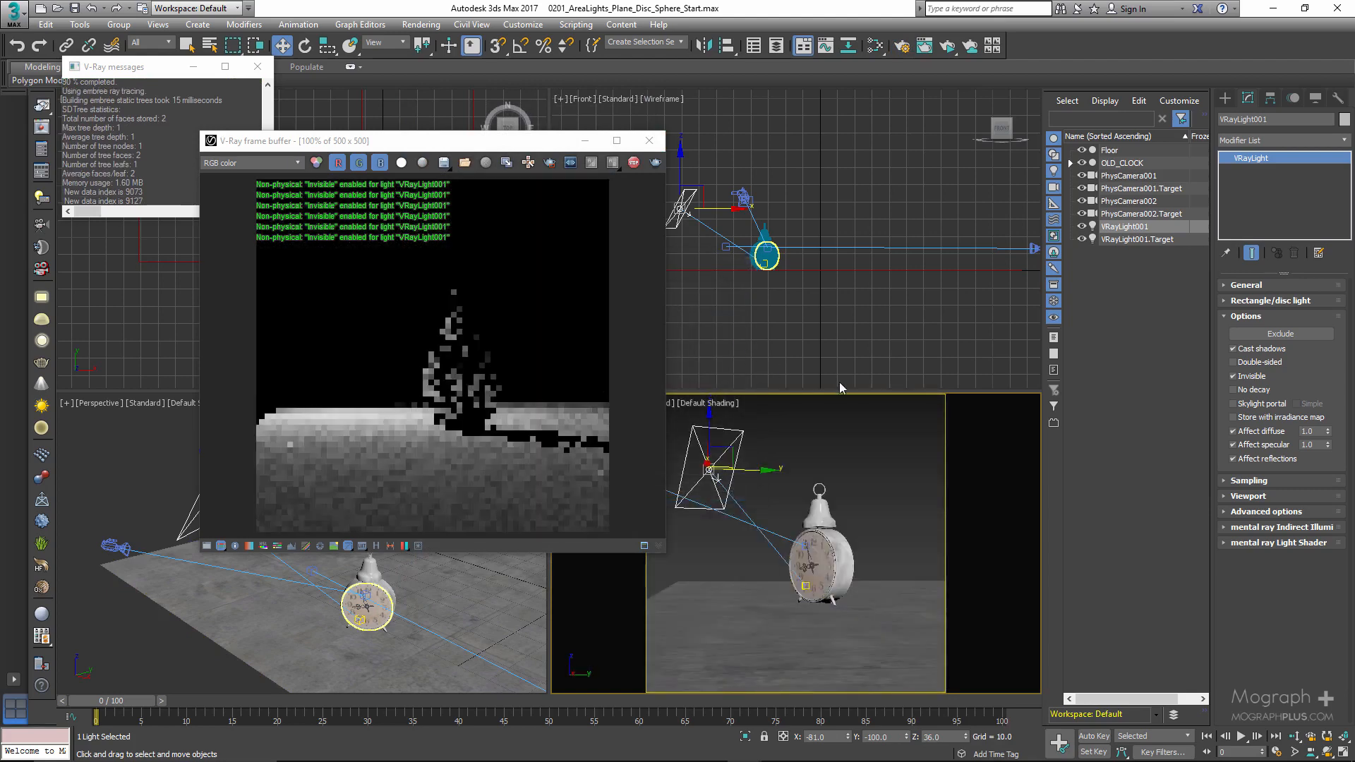
{"action": "left_click", "coordinate": [1252, 378]}
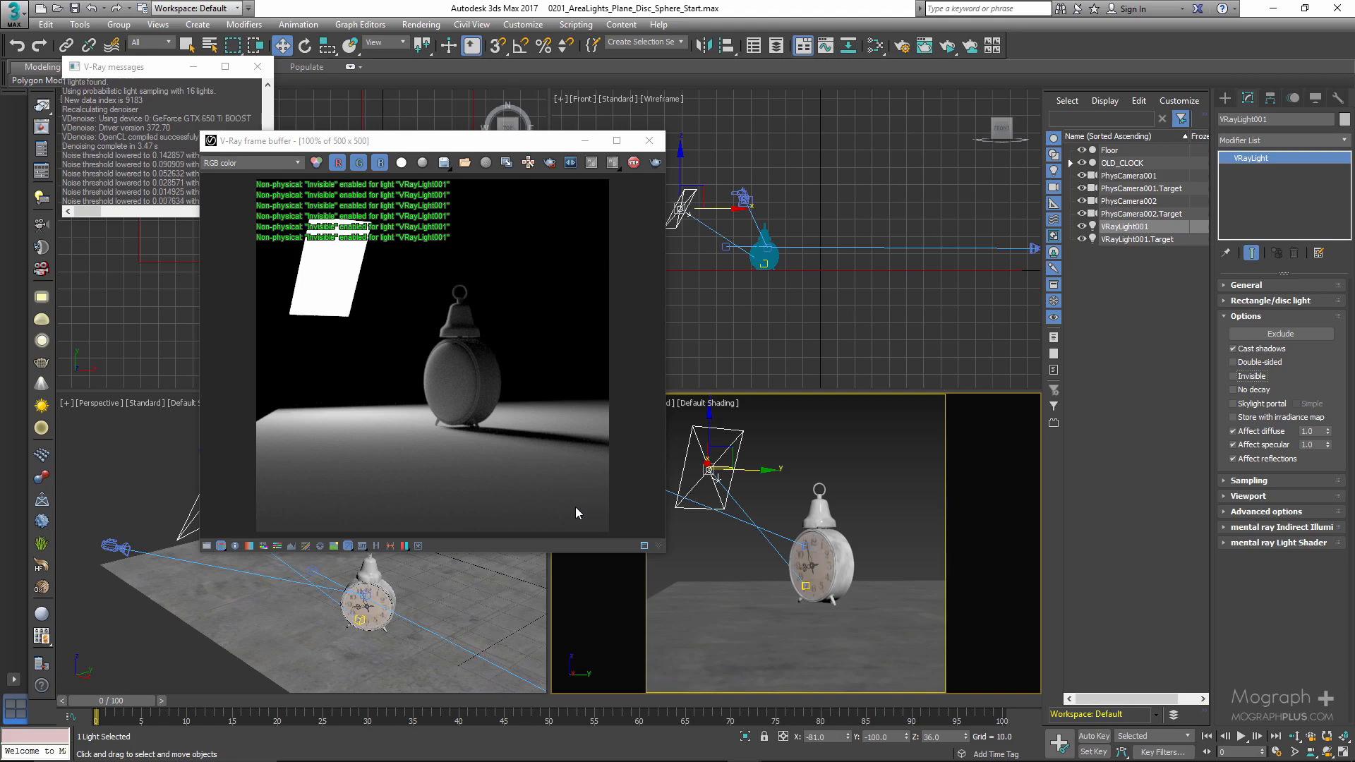
- Enable No decay on the light and turn off the V-Ray RT warnings for non-physical settings and unsupported features
{"action": "left_click", "coordinate": [1234, 390]}
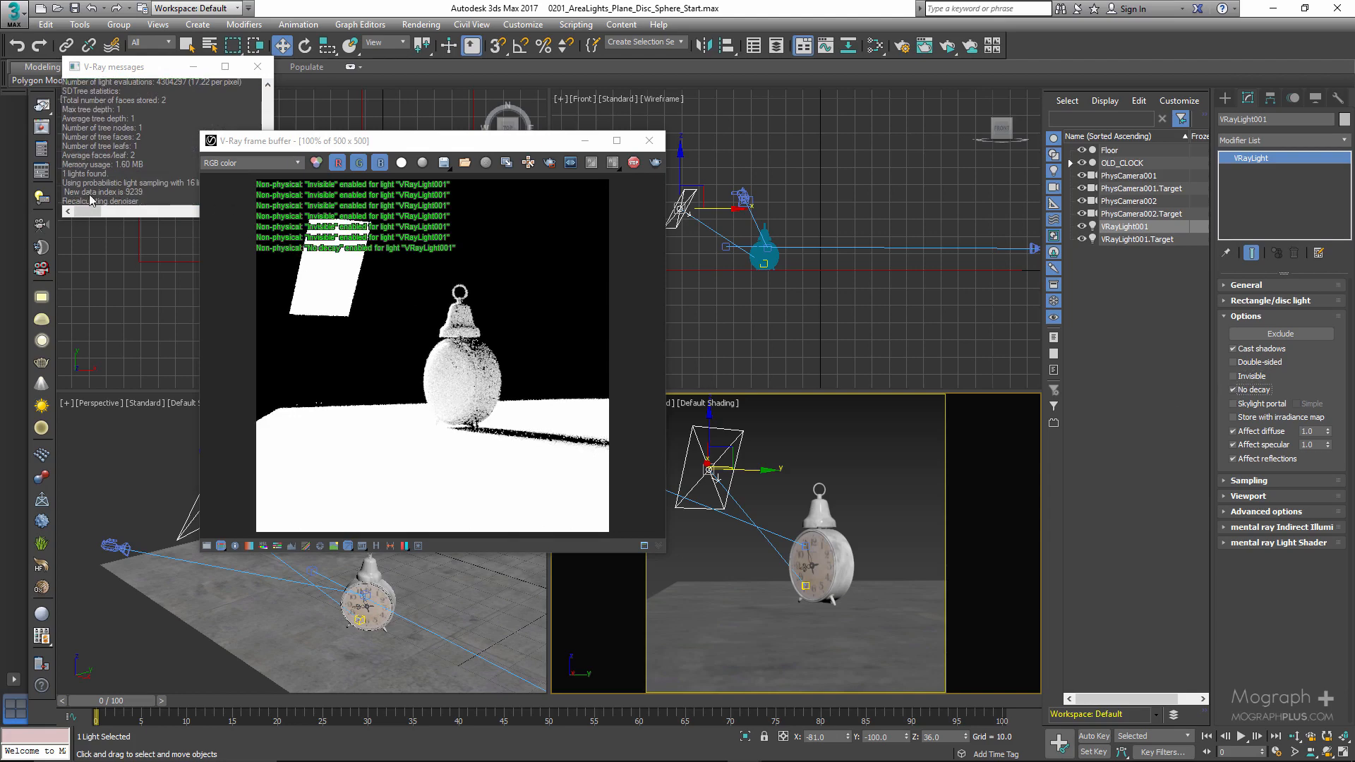
{"action": "key", "text": "F10"}
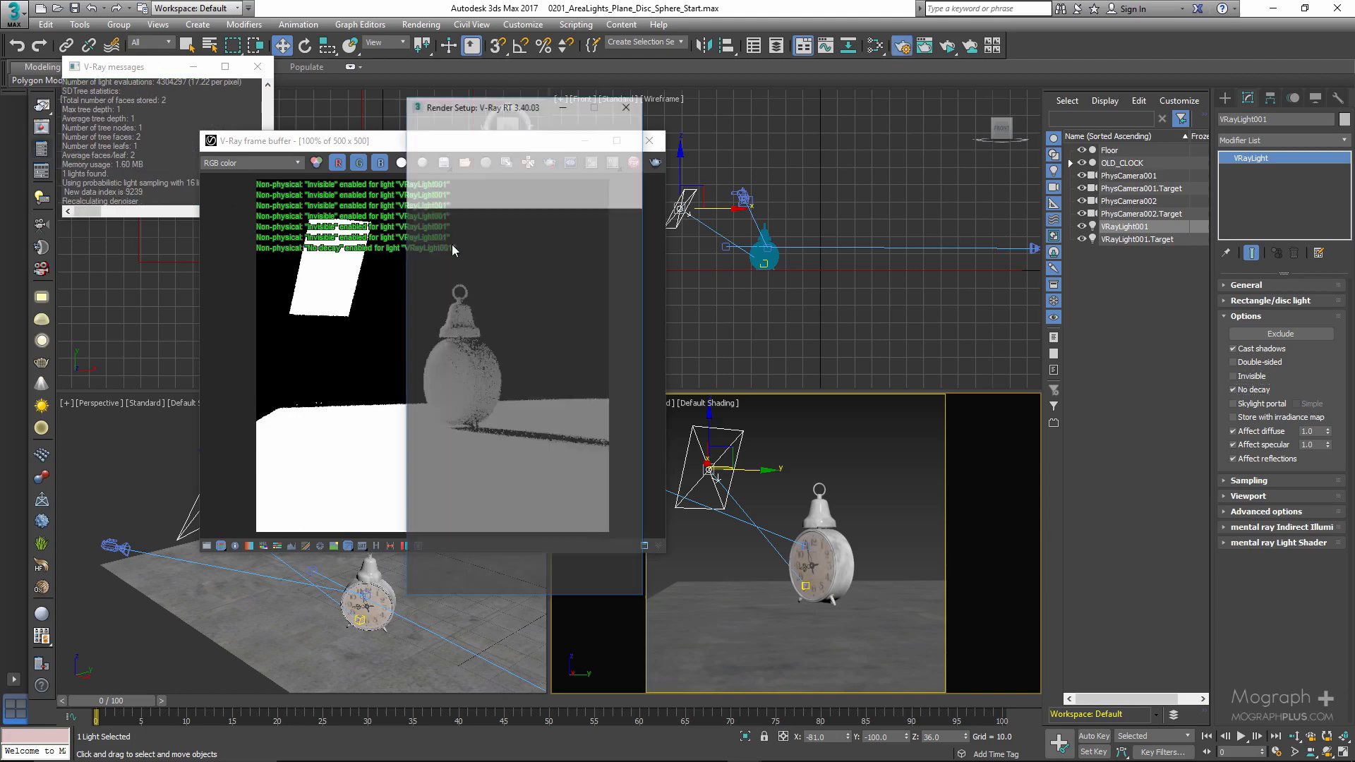
{"action": "scroll", "coordinate": [497, 360], "scroll_direction": "down", "scroll_amount": 3}
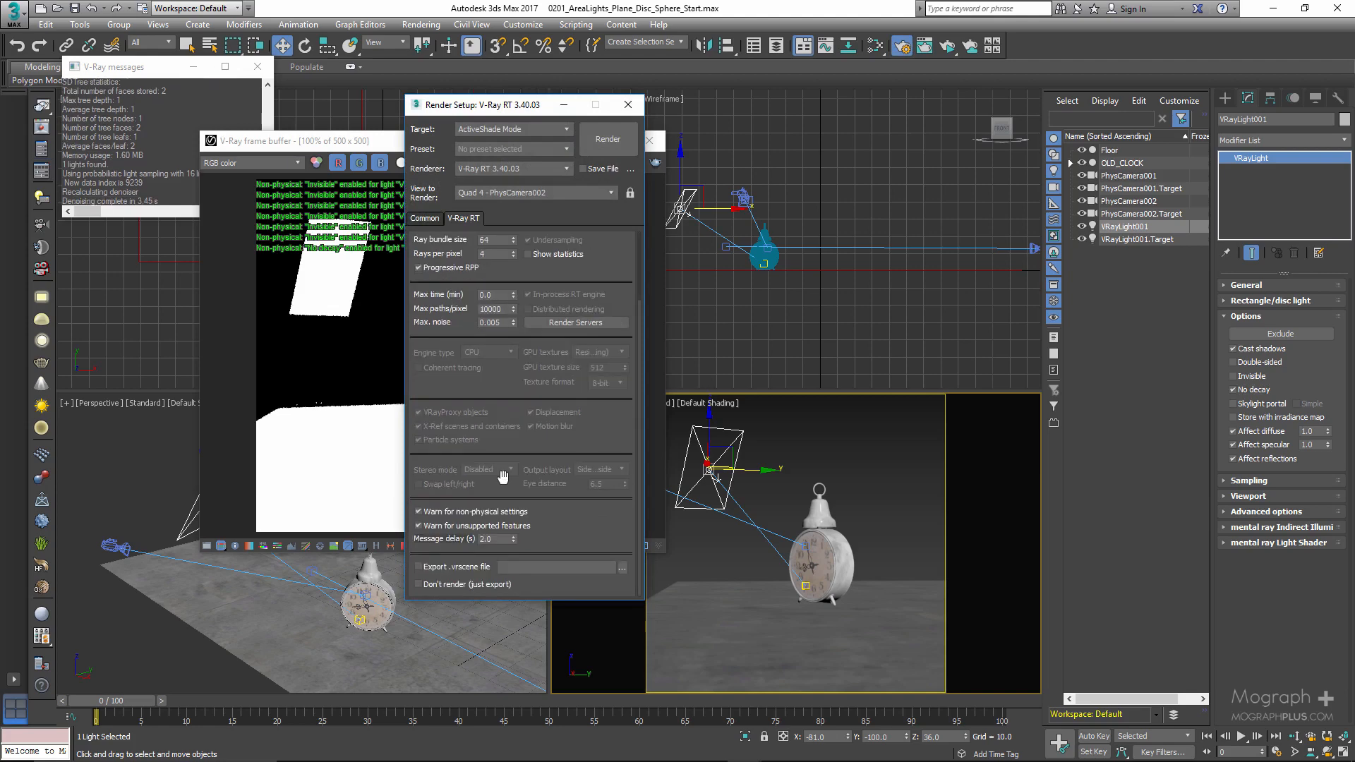
{"action": "left_click", "coordinate": [463, 511]}
{"action": "left_click", "coordinate": [472, 525]}
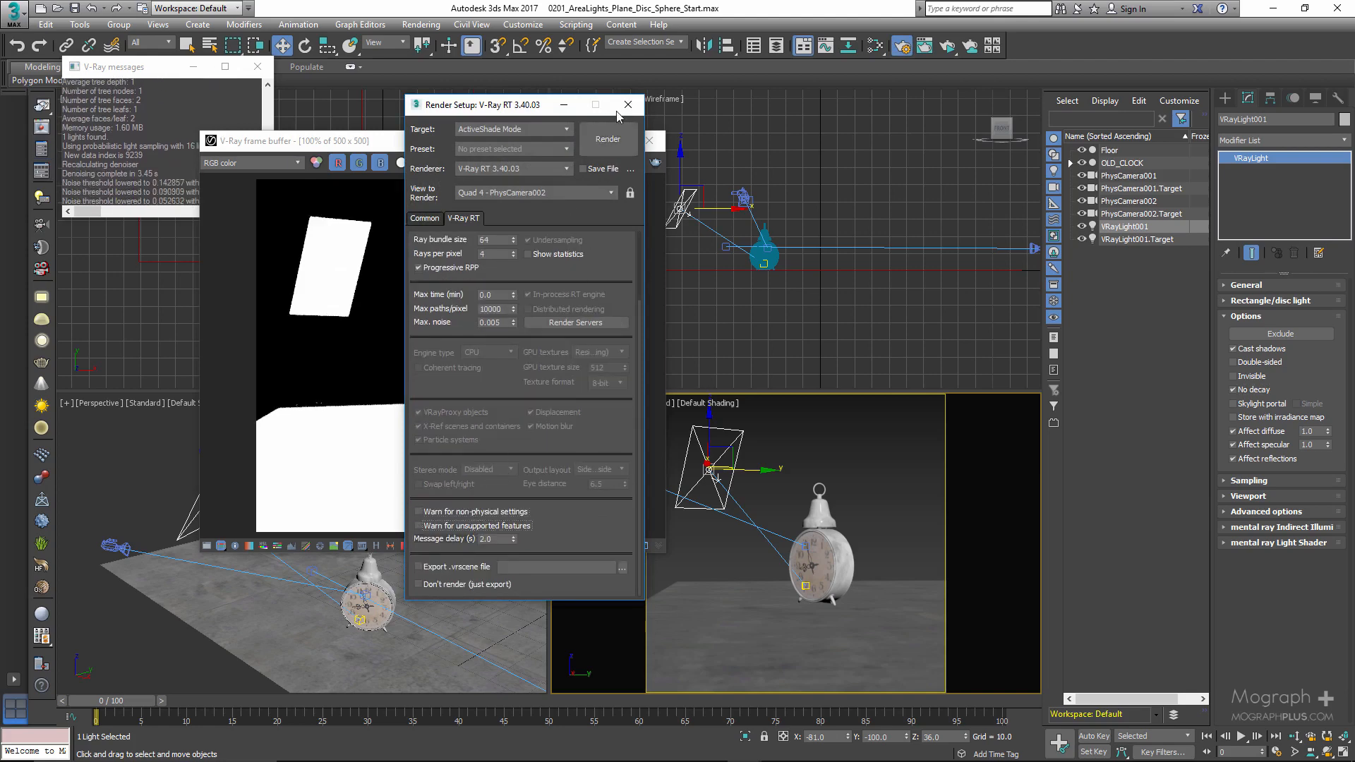
{"action": "left_click", "coordinate": [628, 104]}
- Turn off the light's No decay option and switch the camera viewport back to PhysCamera001
{"action": "left_click", "coordinate": [1257, 390]}
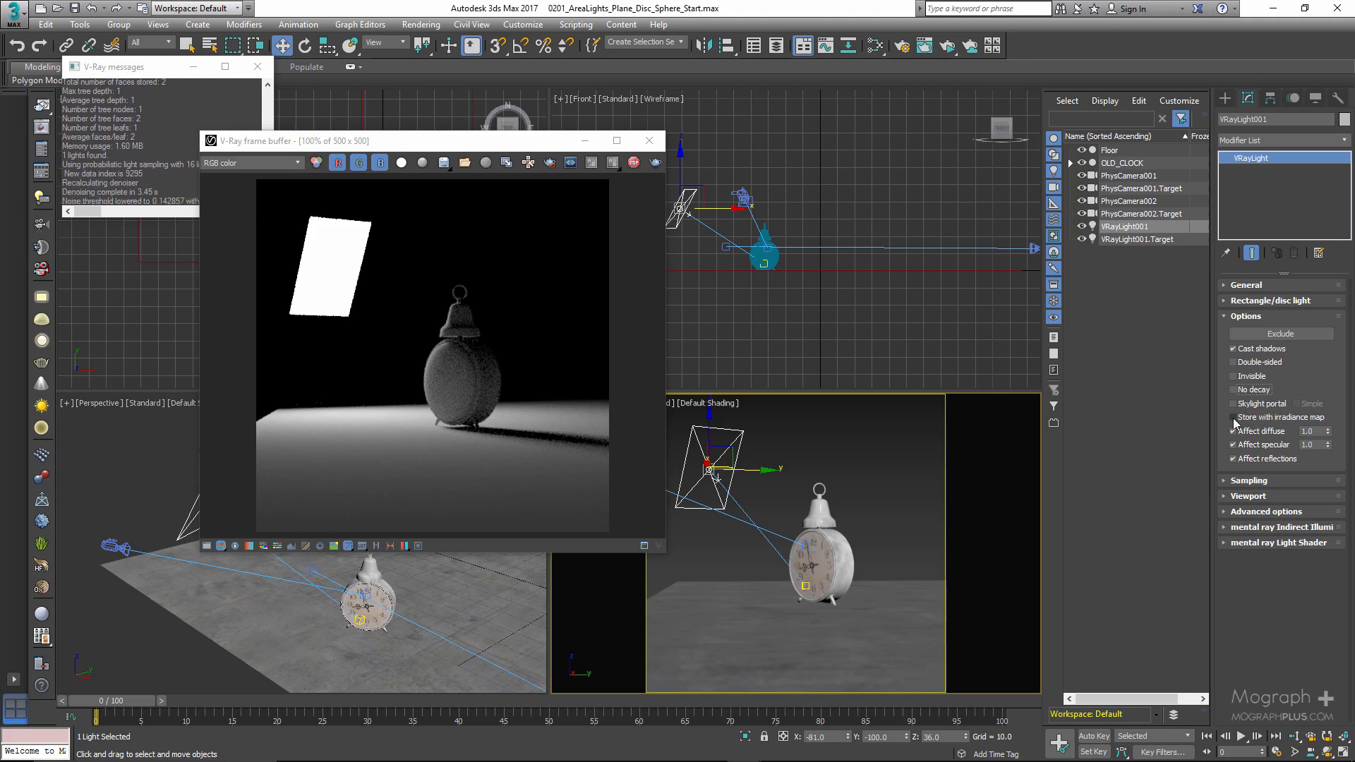
{"action": "right_click", "coordinate": [883, 444]}
{"action": "left_click", "coordinate": [798, 488]}
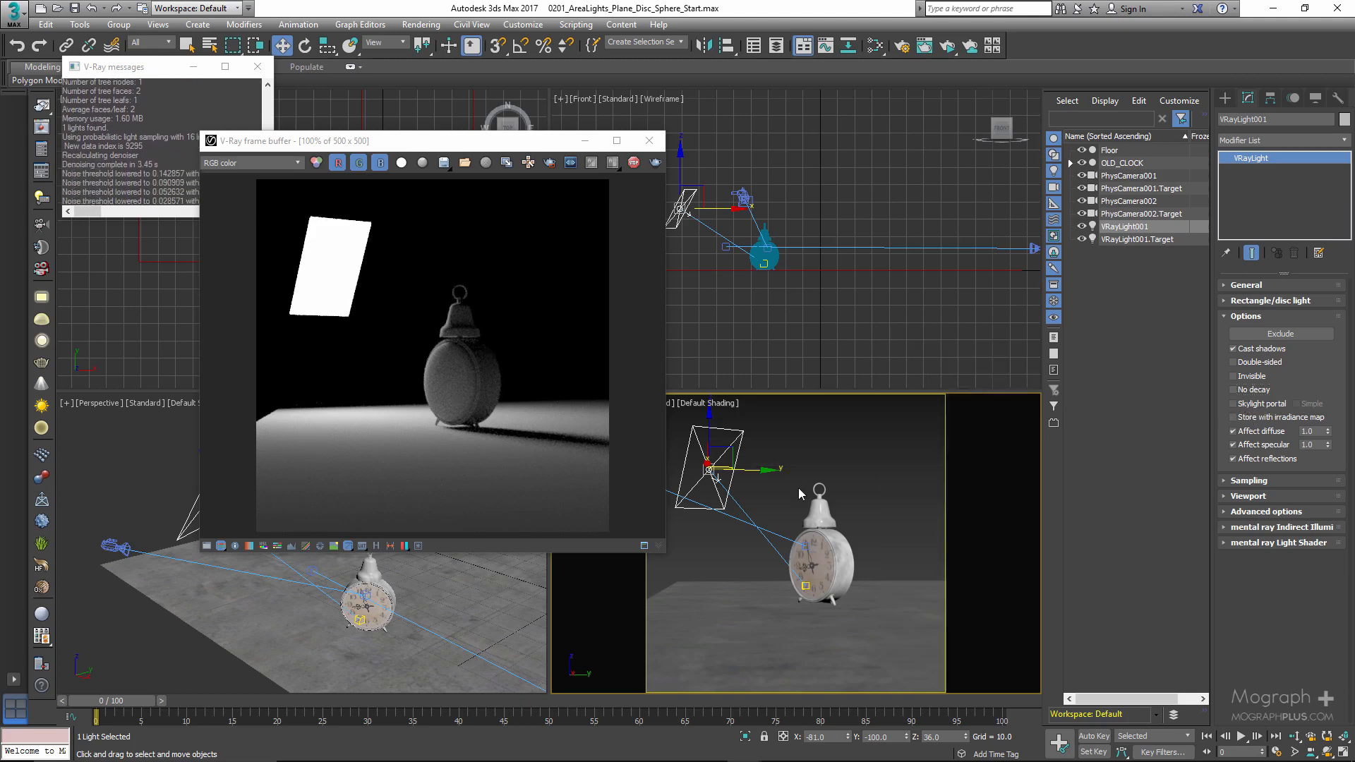
{"action": "key", "text": "c"}
{"action": "double_click", "coordinate": [638, 287]}
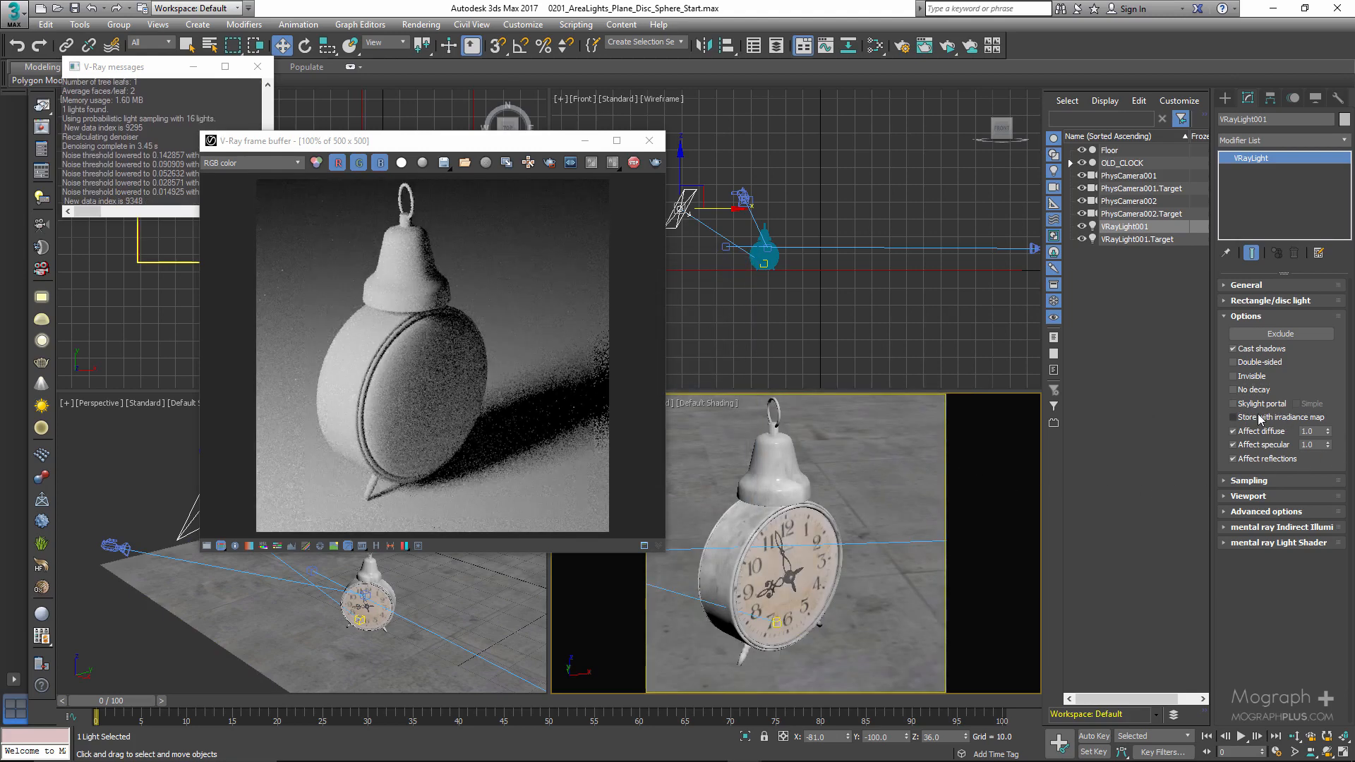
- Stop the ActiveShade render and set the render target to Production Rendering Mode
{"action": "left_click_drag", "start_coordinate": [547, 141], "coordinate": [649, 127]}
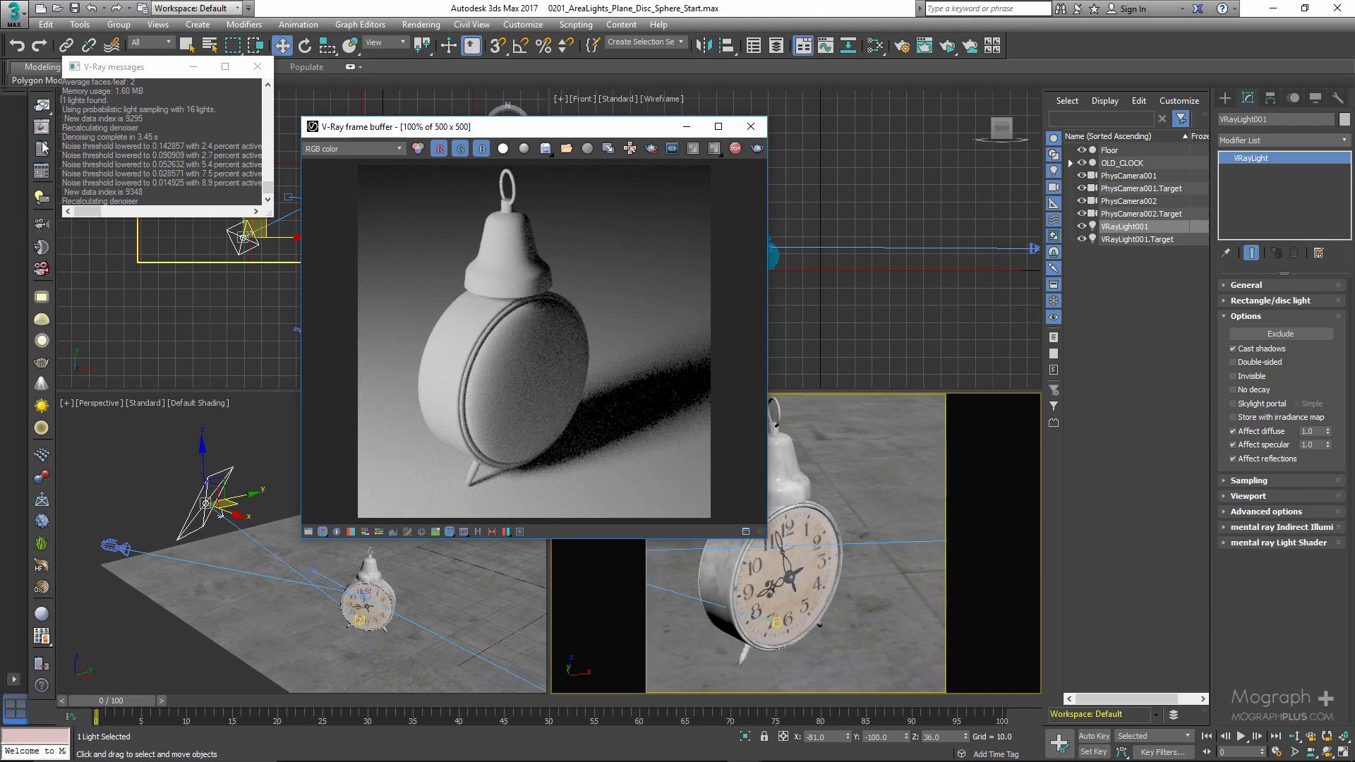
{"action": "key", "text": "F10"}
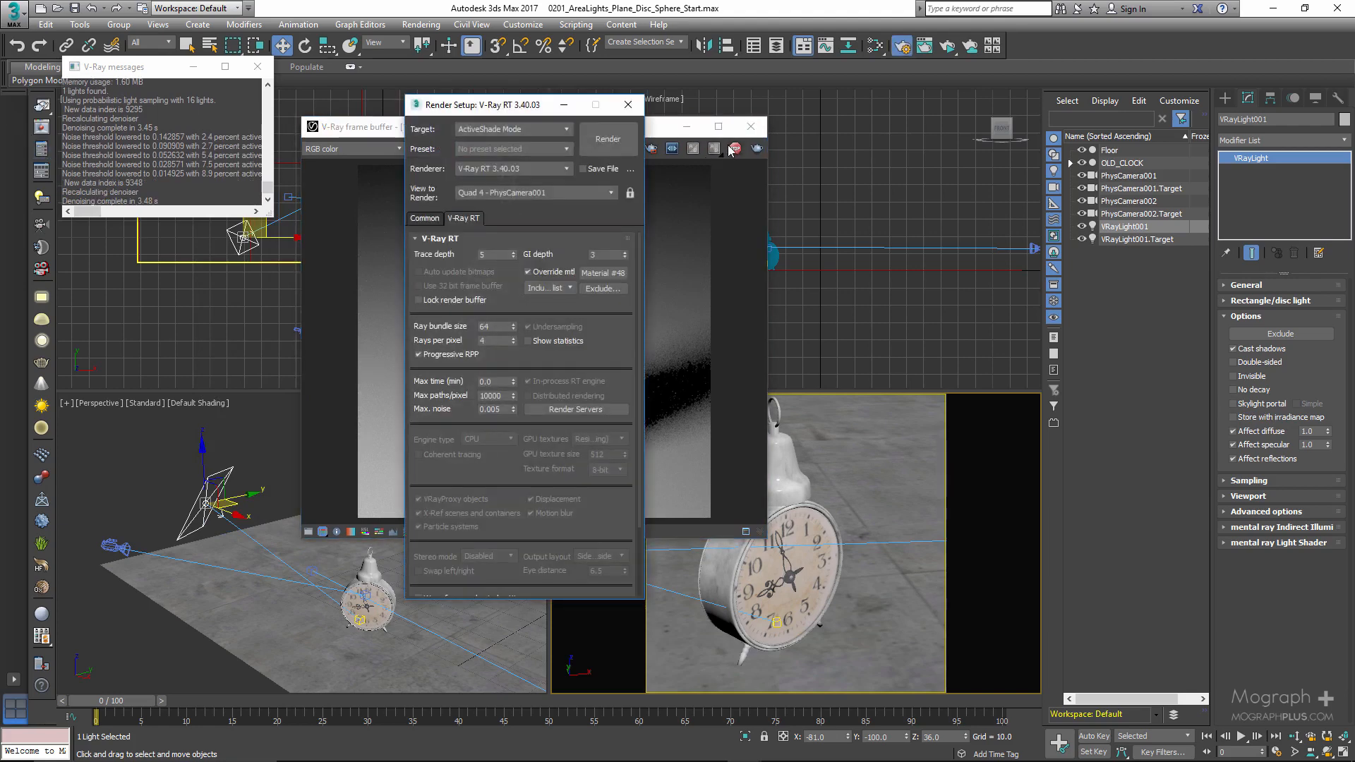
{"action": "left_click", "coordinate": [734, 148]}
{"action": "left_click", "coordinate": [515, 111]}
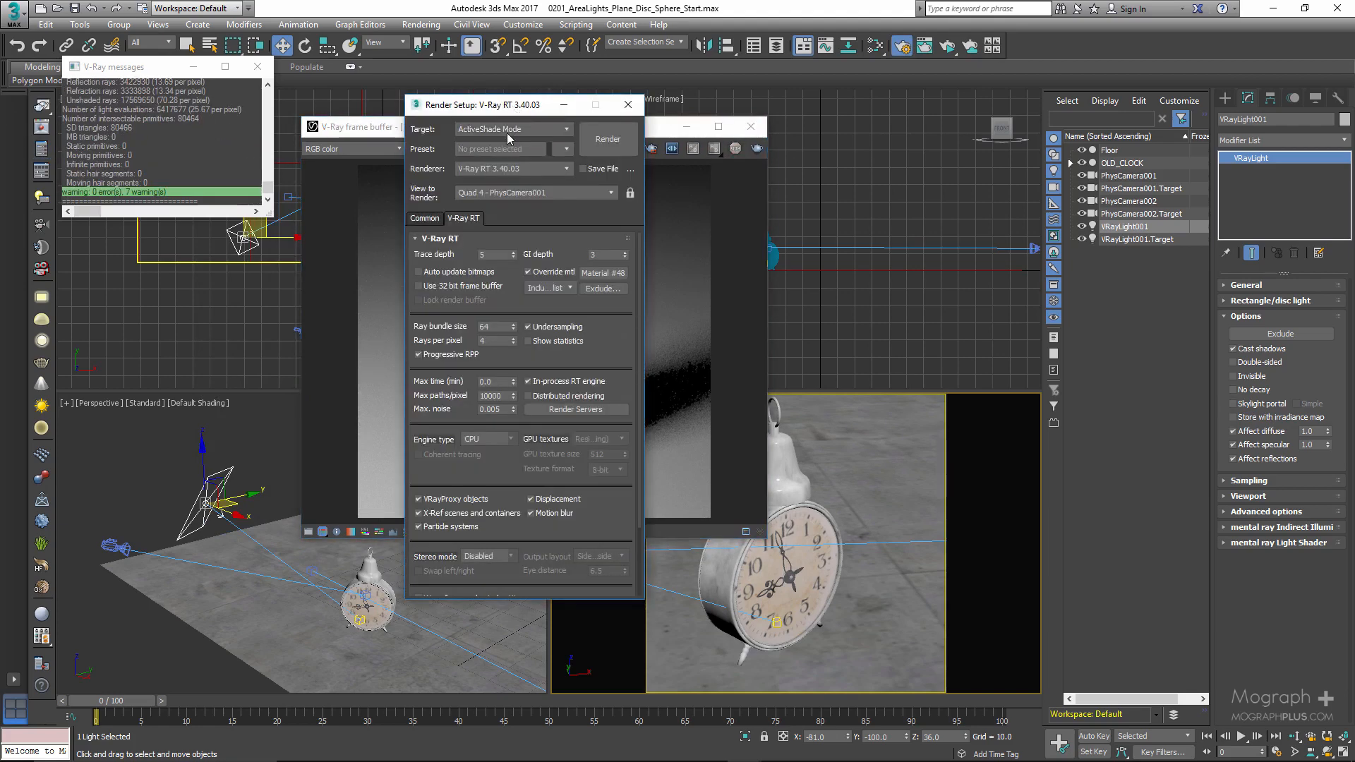
{"action": "left_click", "coordinate": [513, 129]}
{"action": "left_click", "coordinate": [513, 150]}
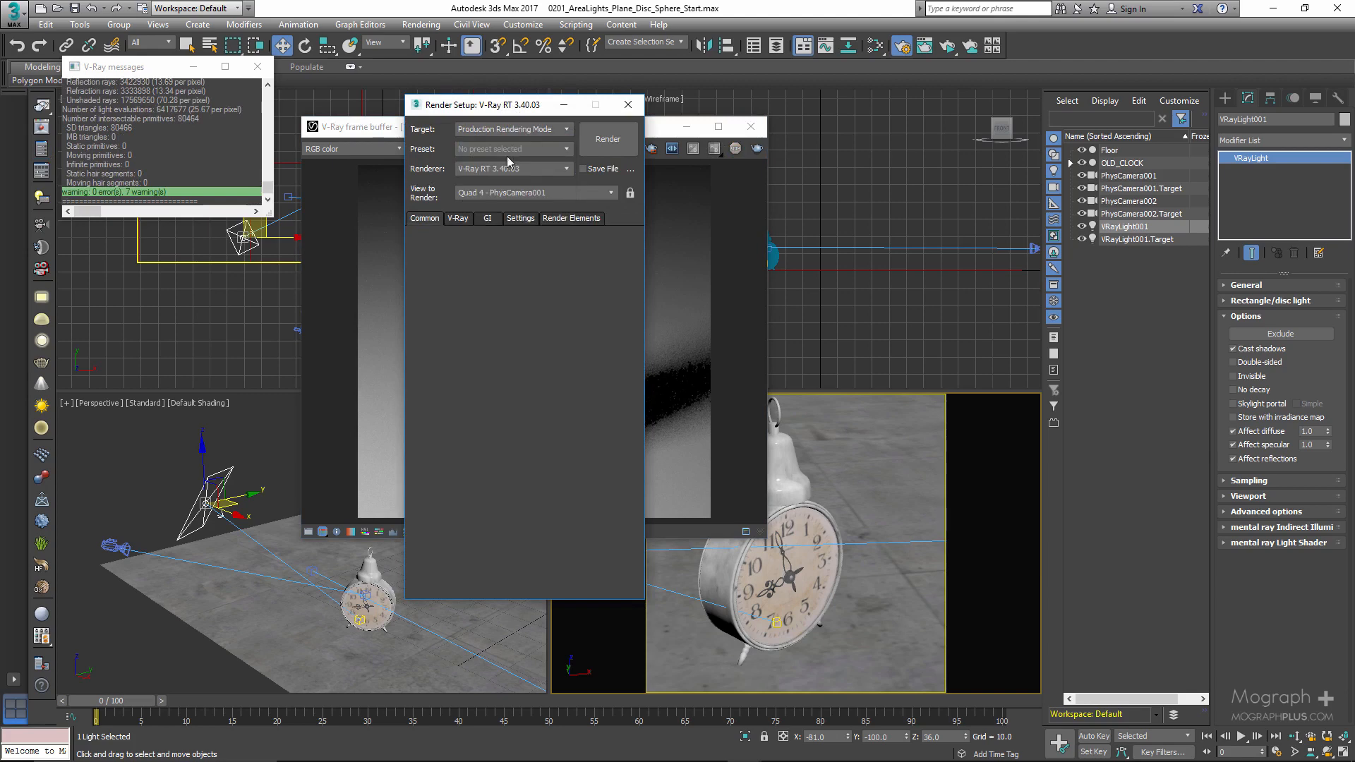
- Choose Irradiance map as the primary GI engine and enable Store with irradiance map on the light
{"action": "left_click", "coordinate": [486, 219]}
{"action": "left_click", "coordinate": [519, 270]}
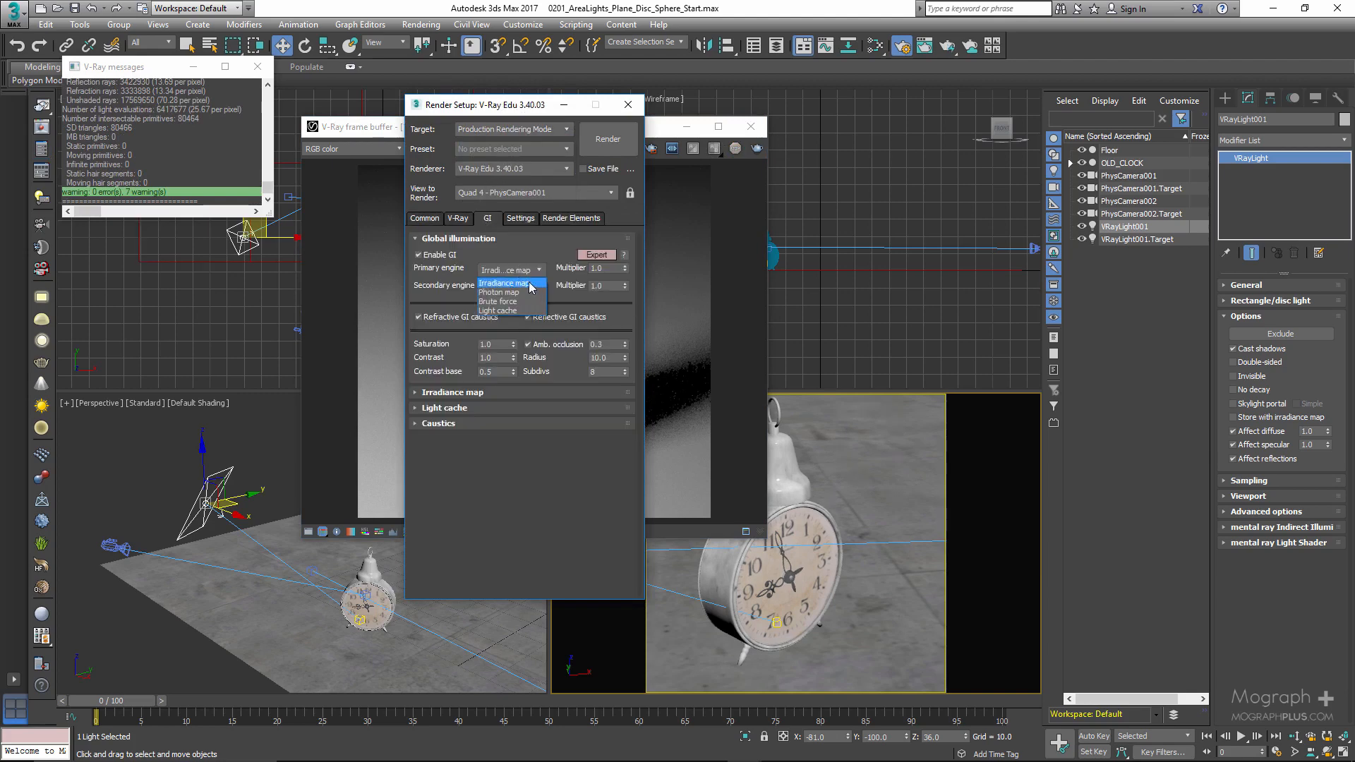
{"action": "left_click", "coordinate": [531, 285]}
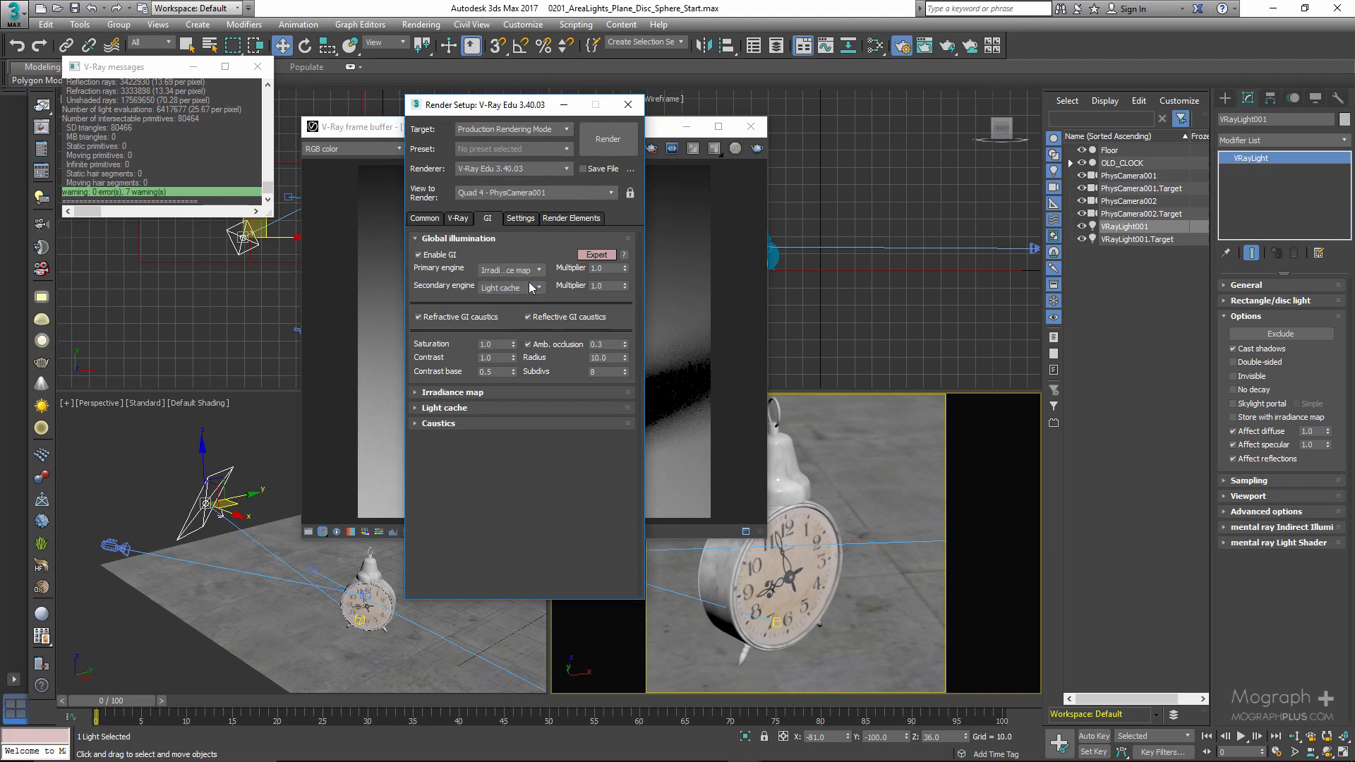
{"action": "left_click", "coordinate": [1240, 418]}
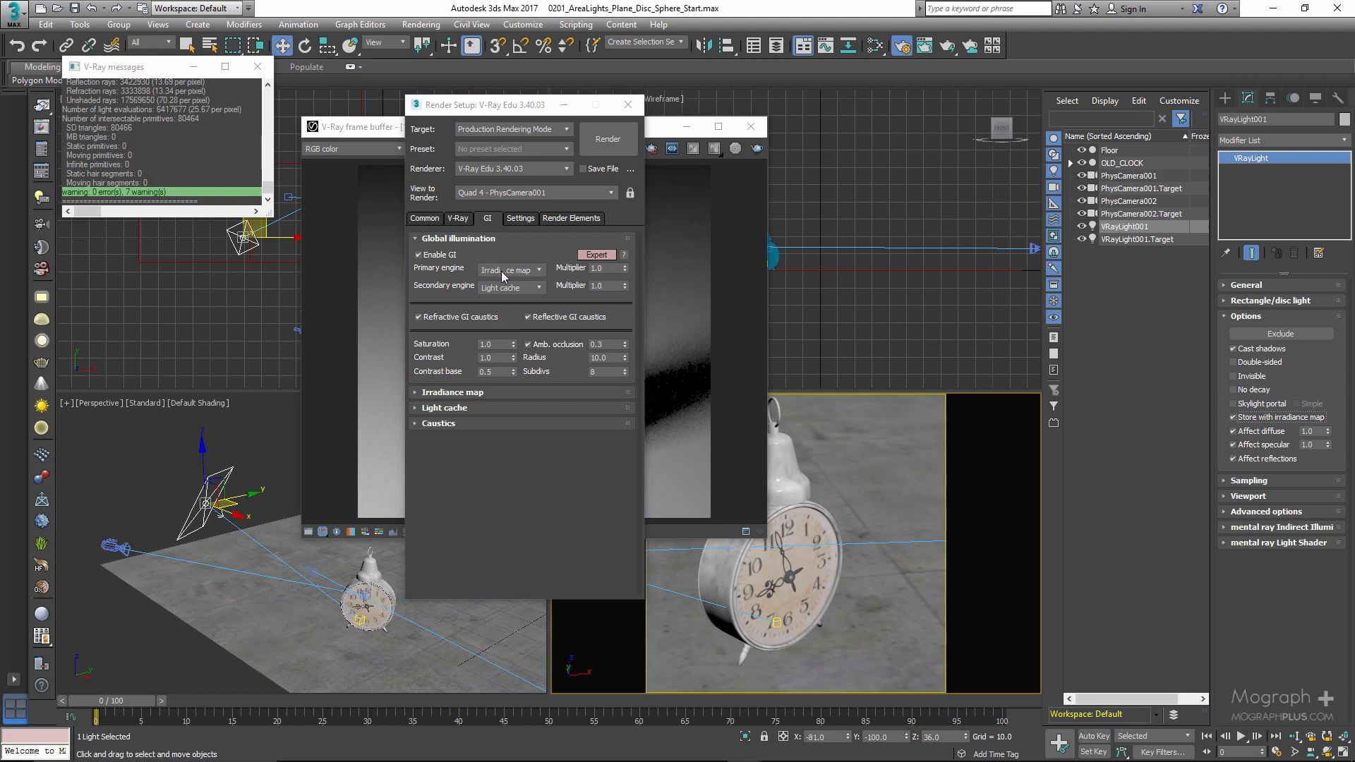
- Arrange the render settings and frame buffer windows side by side and display the saved render history
{"action": "left_click_drag", "start_coordinate": [484, 112], "coordinate": [349, 126]}
{"action": "left_click_drag", "start_coordinate": [543, 131], "coordinate": [761, 133]}
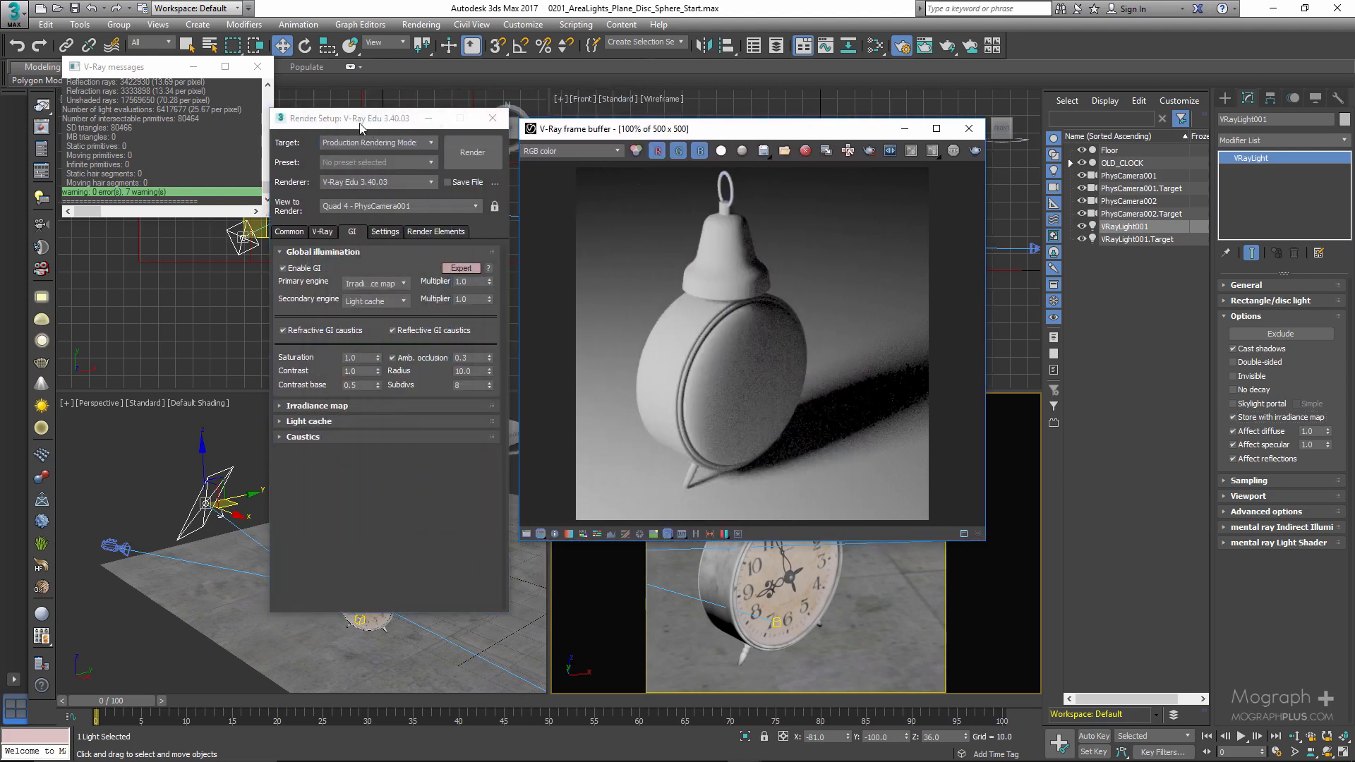
{"action": "left_click_drag", "start_coordinate": [362, 121], "coordinate": [345, 118]}
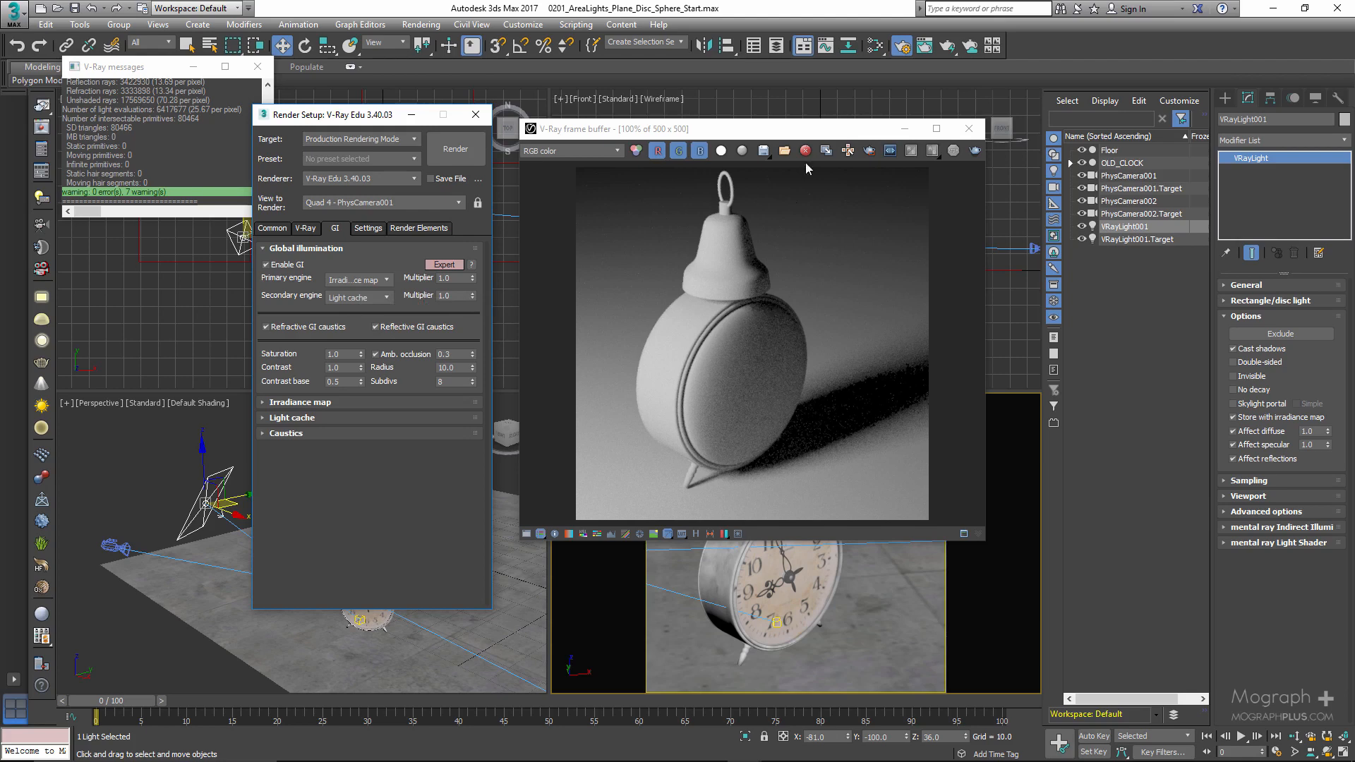
{"action": "left_click", "coordinate": [806, 124]}
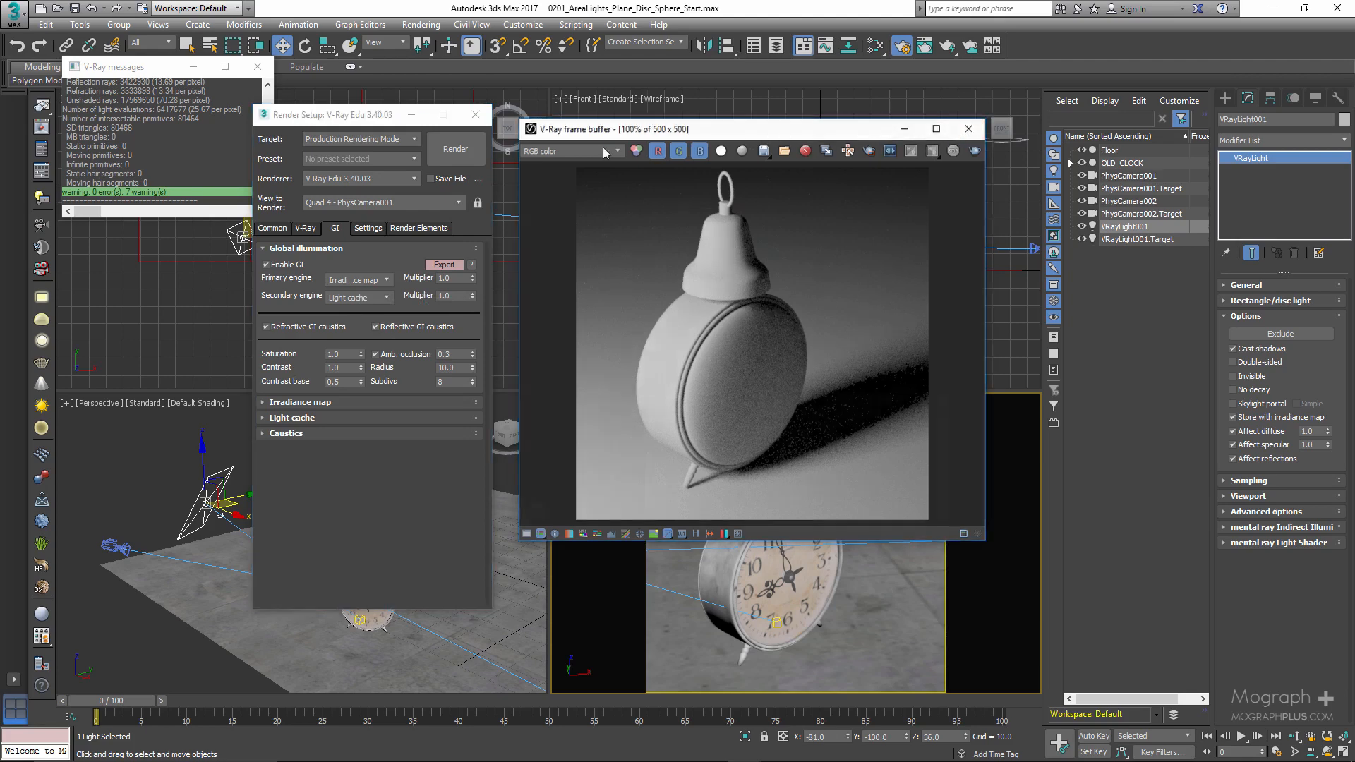
{"action": "left_click", "coordinate": [961, 128]}
{"action": "left_click", "coordinate": [41, 127]}
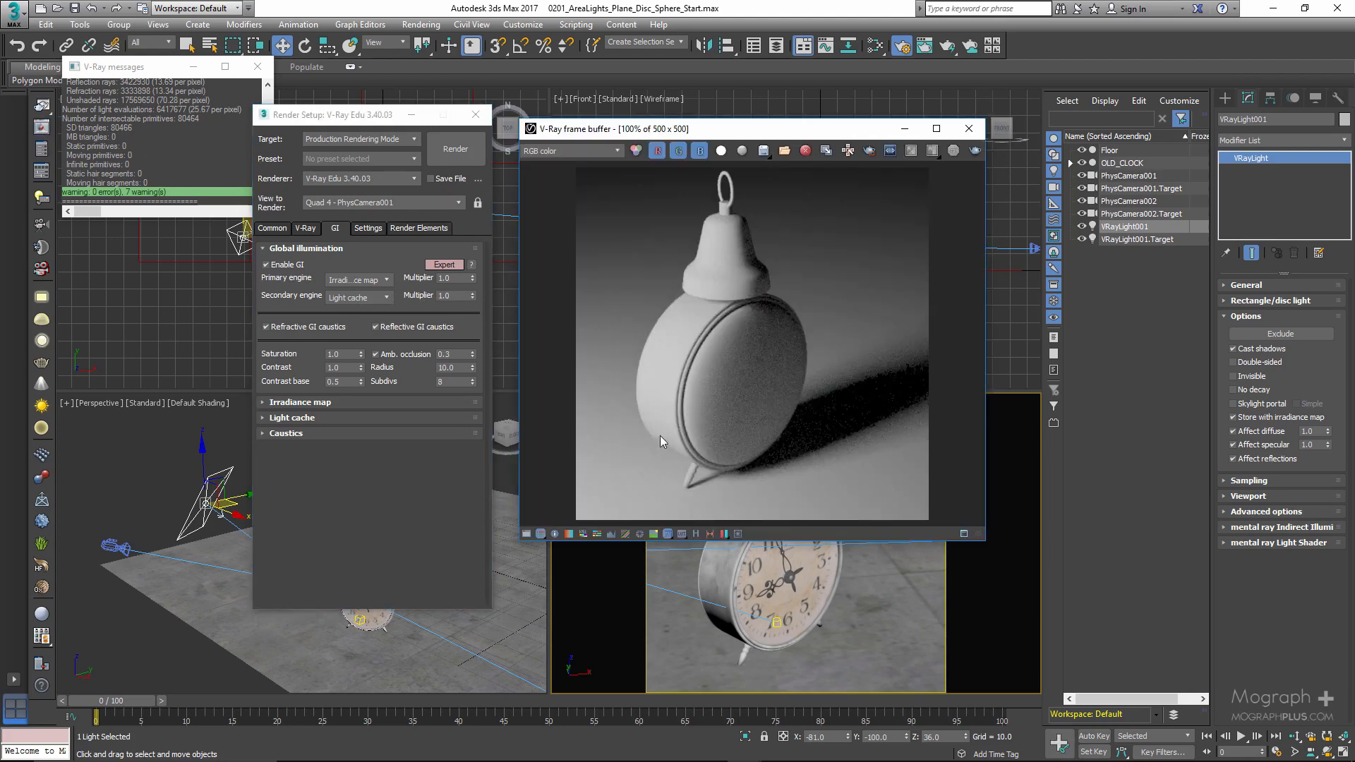
{"action": "left_click", "coordinate": [696, 534]}
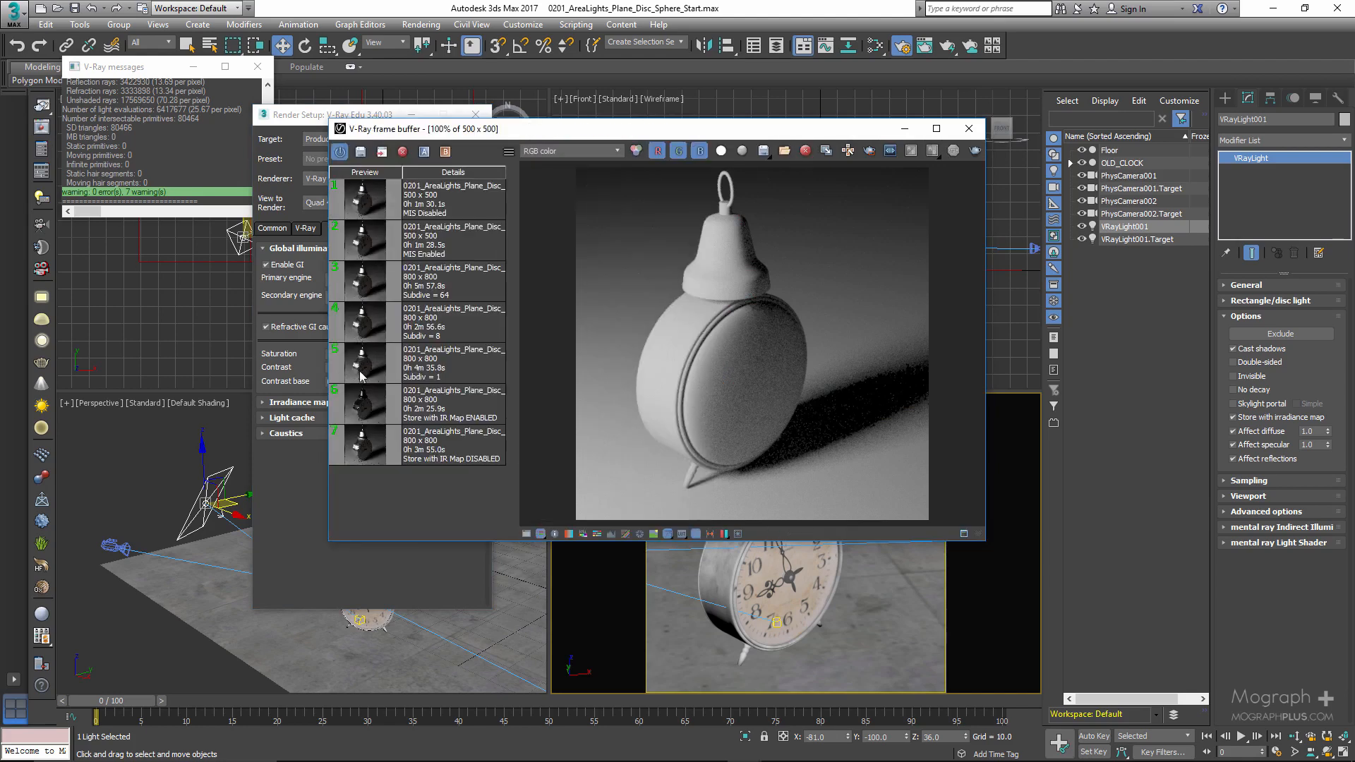
- Load the "Store with IR Map DISABLED" render from the history and compare it with the "Store with IR Map ENABLED" one
{"action": "left_click", "coordinate": [363, 456]}
{"action": "double_click", "coordinate": [362, 456]}
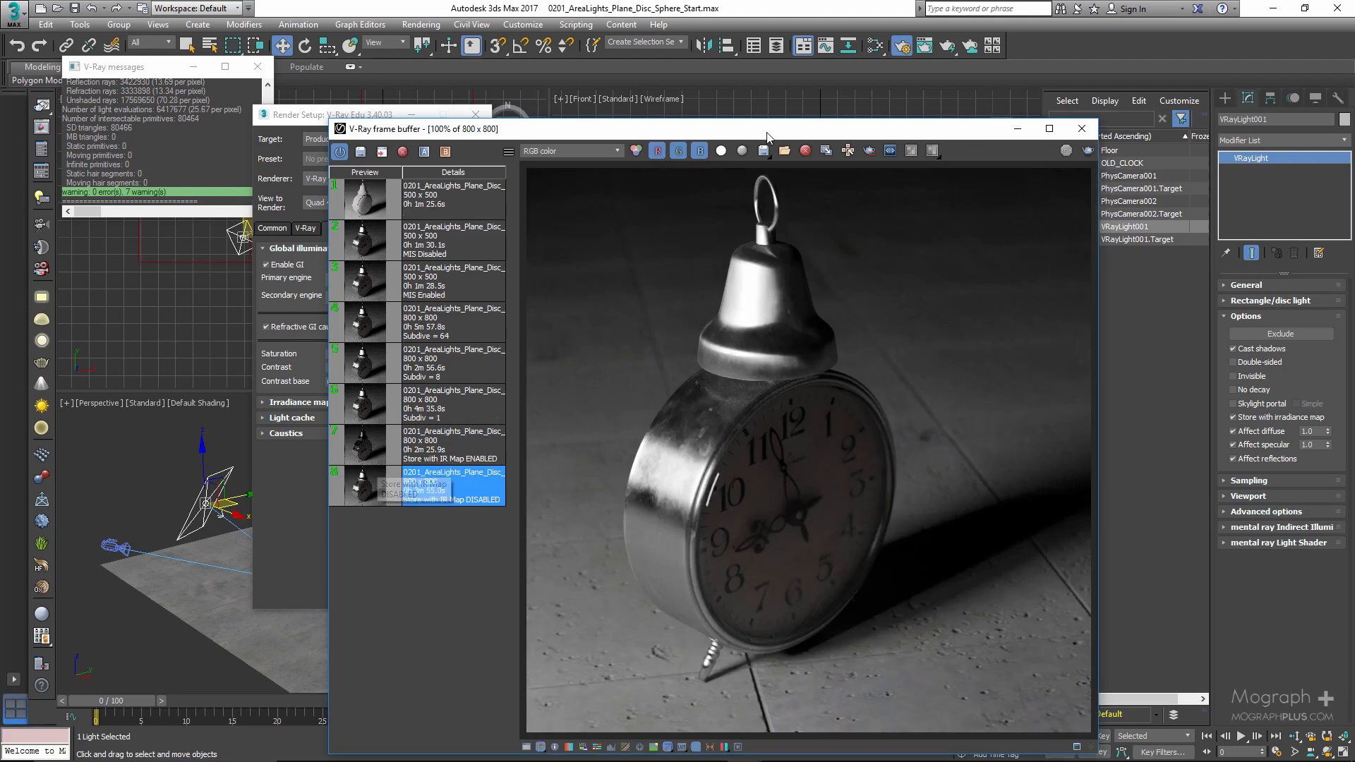
{"action": "left_click_drag", "start_coordinate": [768, 136], "coordinate": [720, 86]}
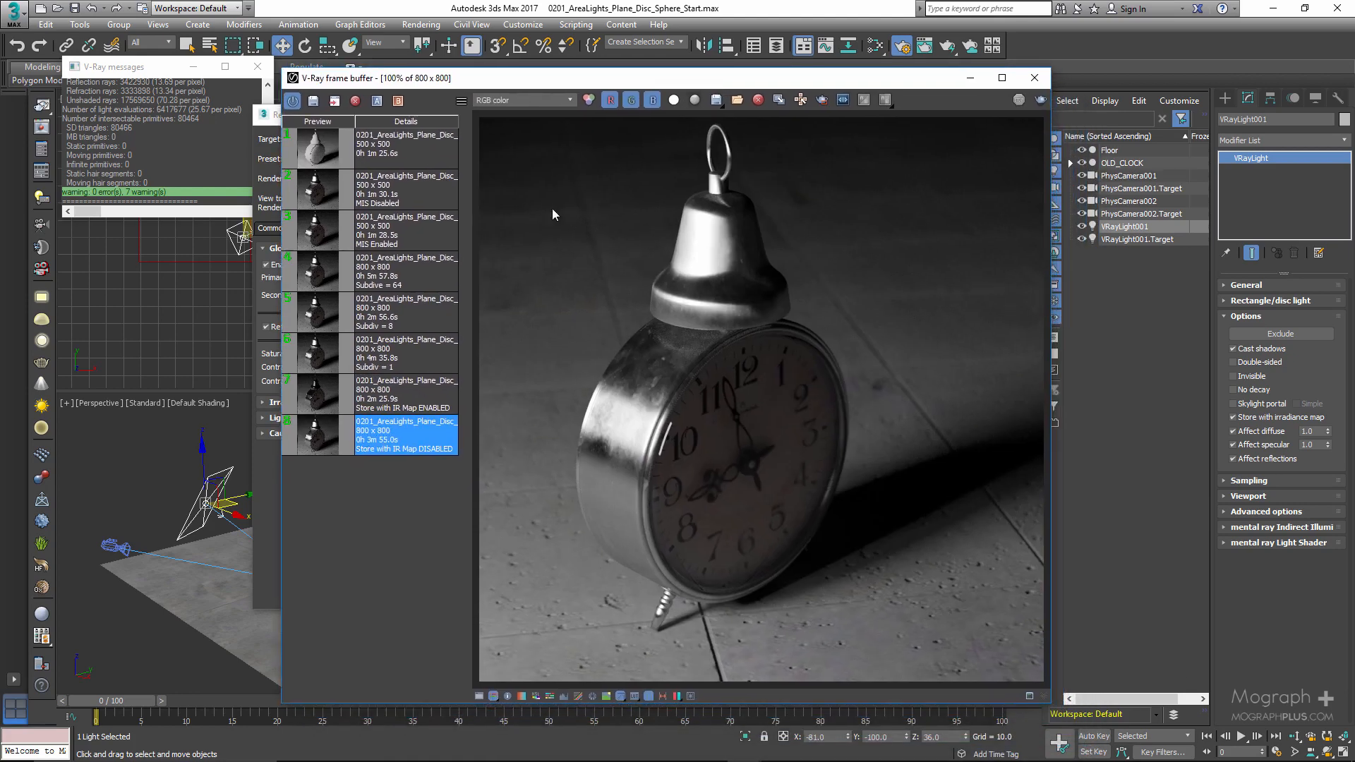
{"action": "left_click", "coordinate": [350, 406]}
{"action": "double_click", "coordinate": [351, 406]}
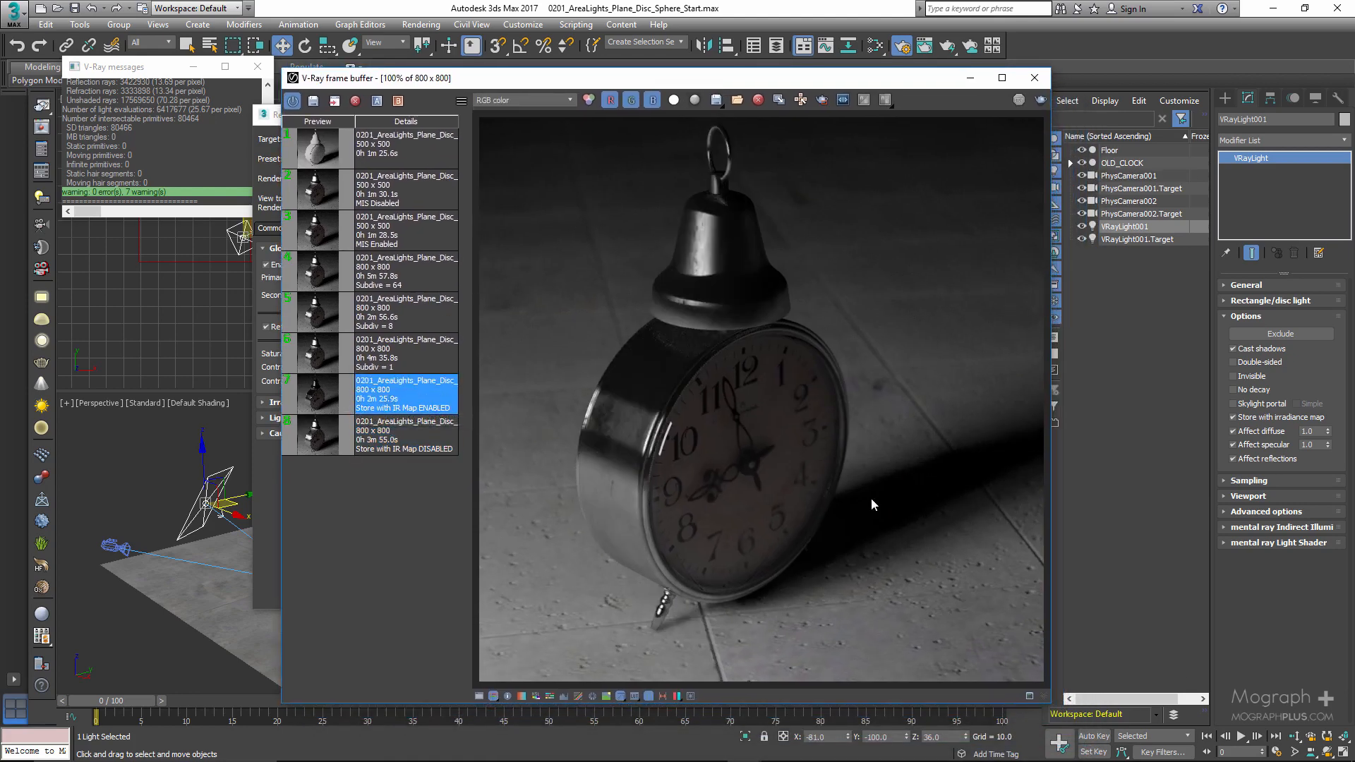
- Compare the shadow detail around the clock's foot at 200% between the IR Map ENABLED and DISABLED renders
{"action": "scroll", "coordinate": [705, 628], "scroll_direction": "up", "scroll_amount": 2}
{"action": "scroll", "coordinate": [607, 593], "scroll_direction": "down", "scroll_amount": 1}
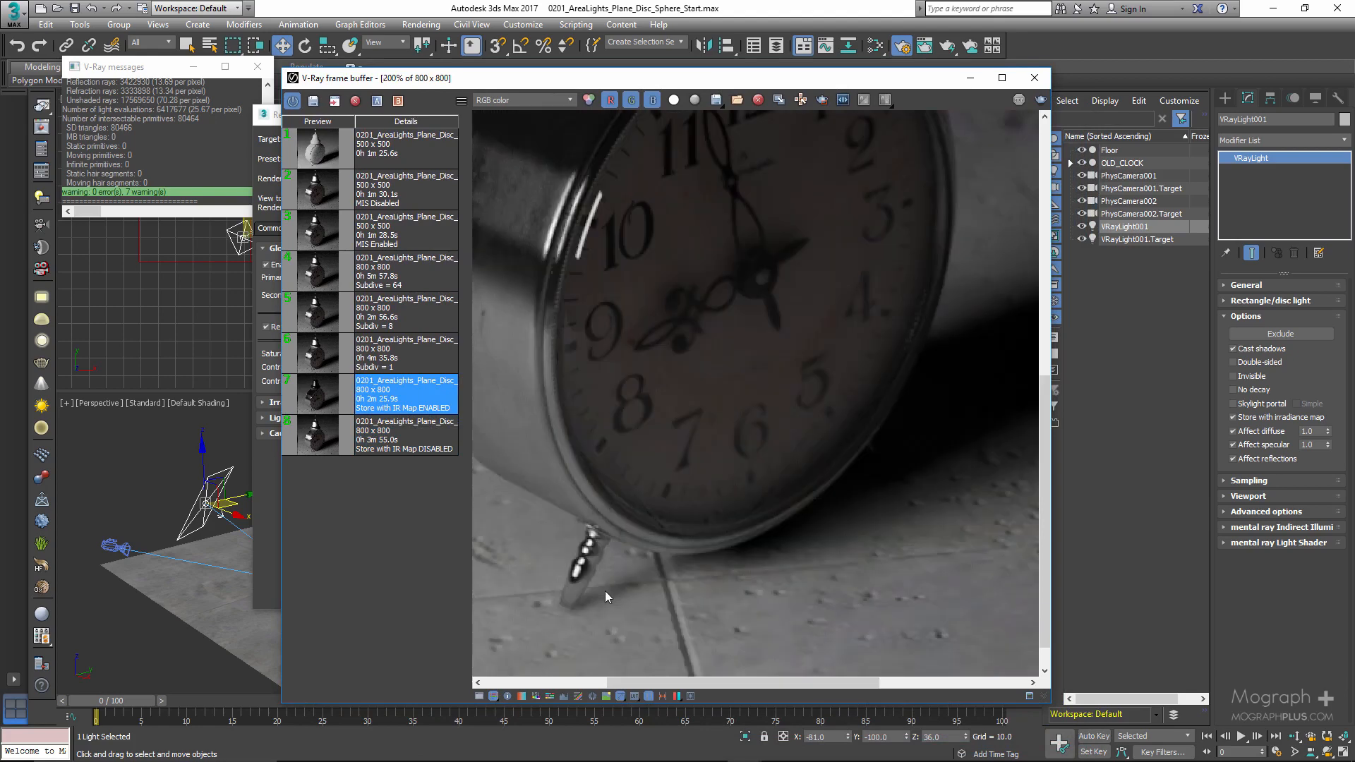
{"action": "double_click", "coordinate": [333, 442]}
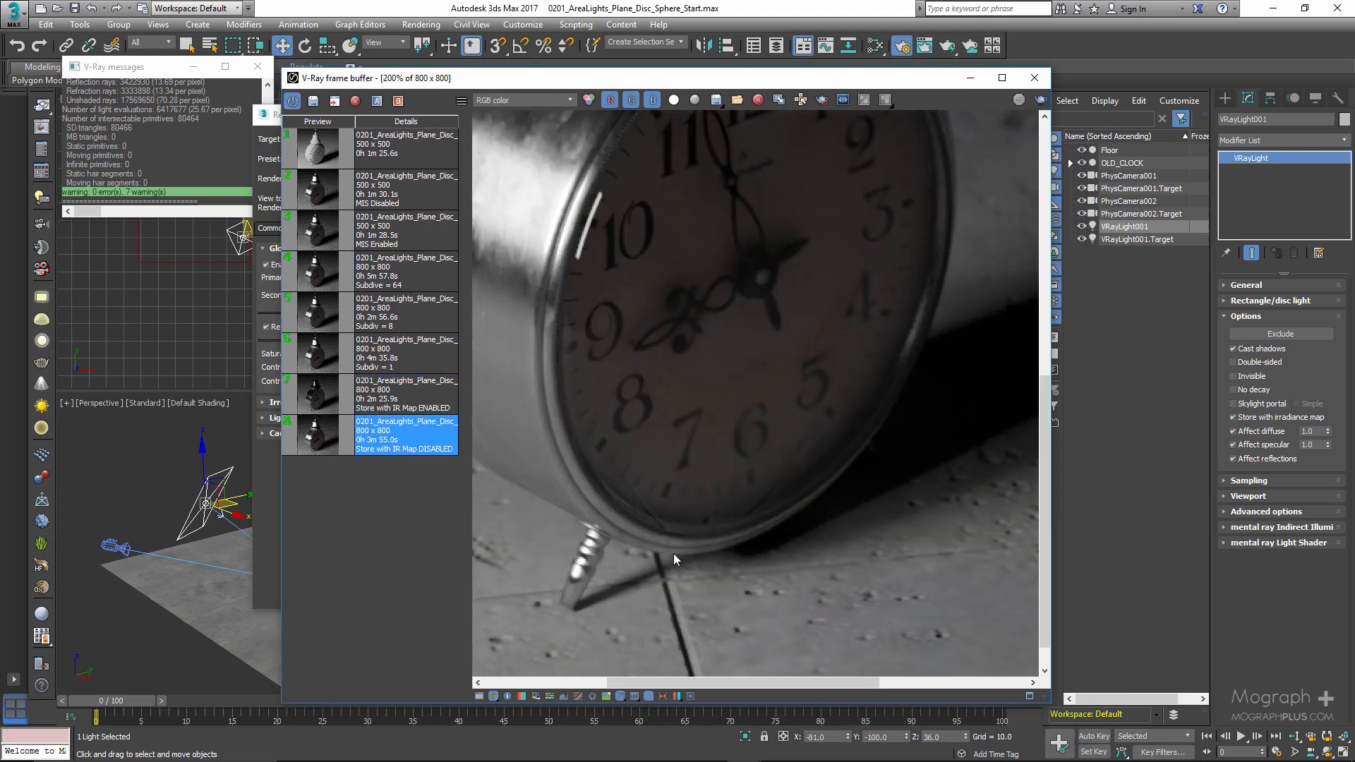
{"action": "scroll", "coordinate": [673, 553], "scroll_direction": "down", "scroll_amount": 1}
- Alternate between the IR Map ENABLED and DISABLED history renders at 100% to compare the whole clock
{"action": "left_click", "coordinate": [324, 396]}
{"action": "double_click", "coordinate": [325, 396]}
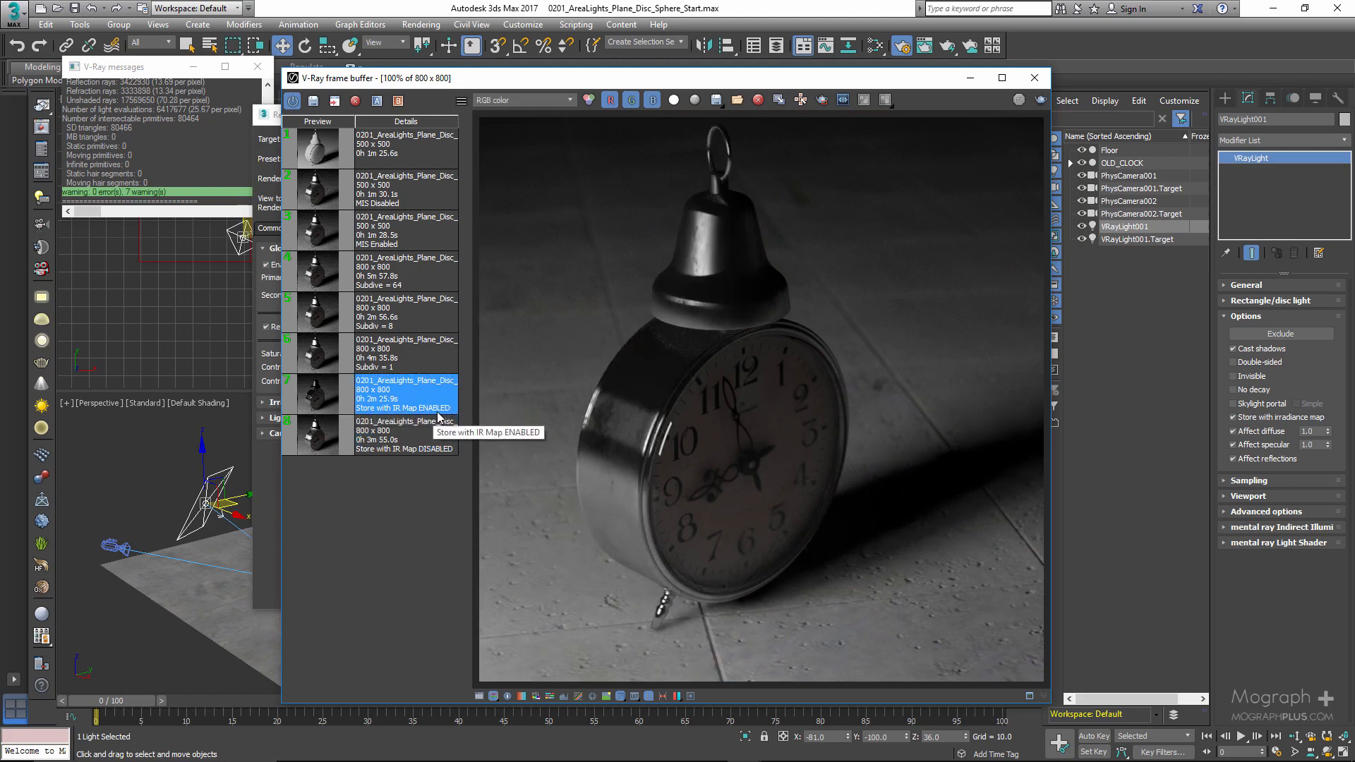
{"action": "left_click", "coordinate": [401, 438]}
{"action": "double_click", "coordinate": [399, 434]}
{"action": "double_click", "coordinate": [399, 395]}
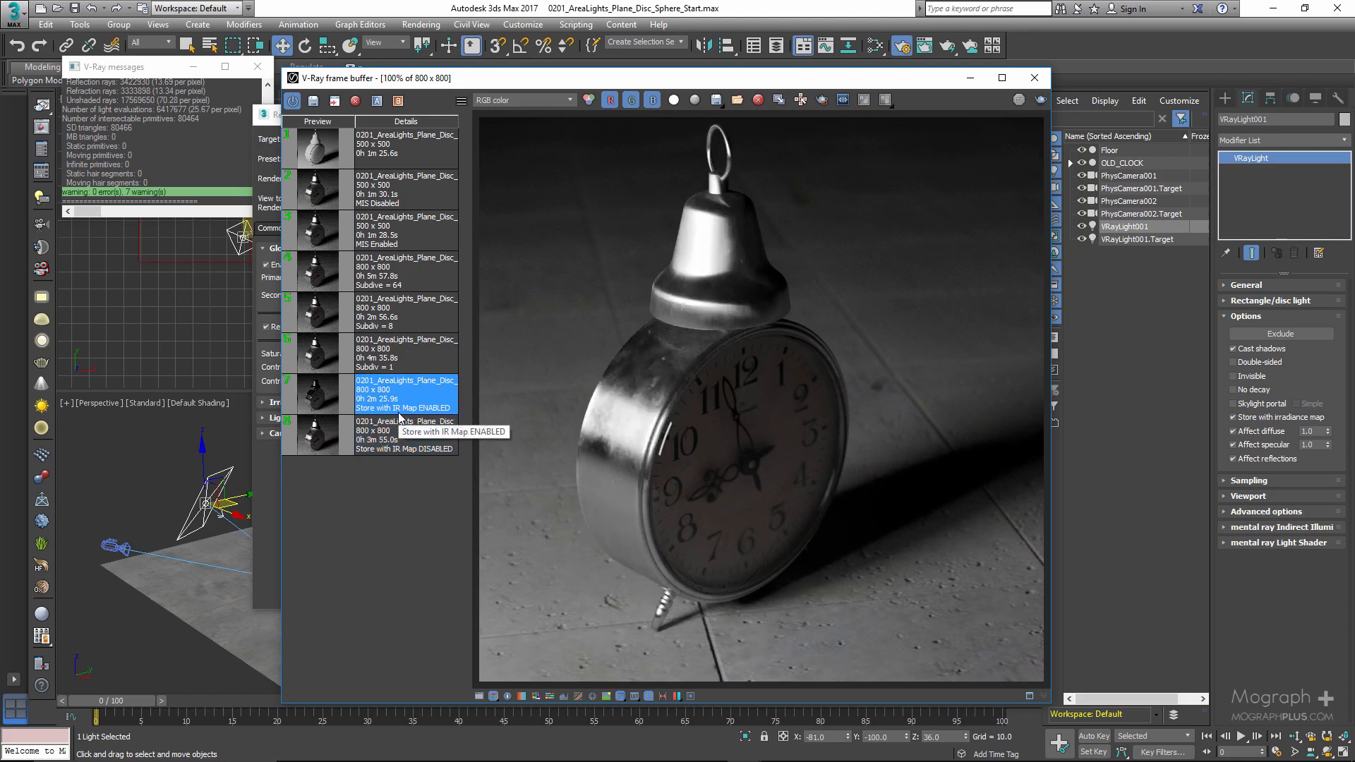
- Turn off Store with irradiance map on the light and delete the first 500 x 500 render from the history
{"action": "left_click", "coordinate": [1240, 417]}
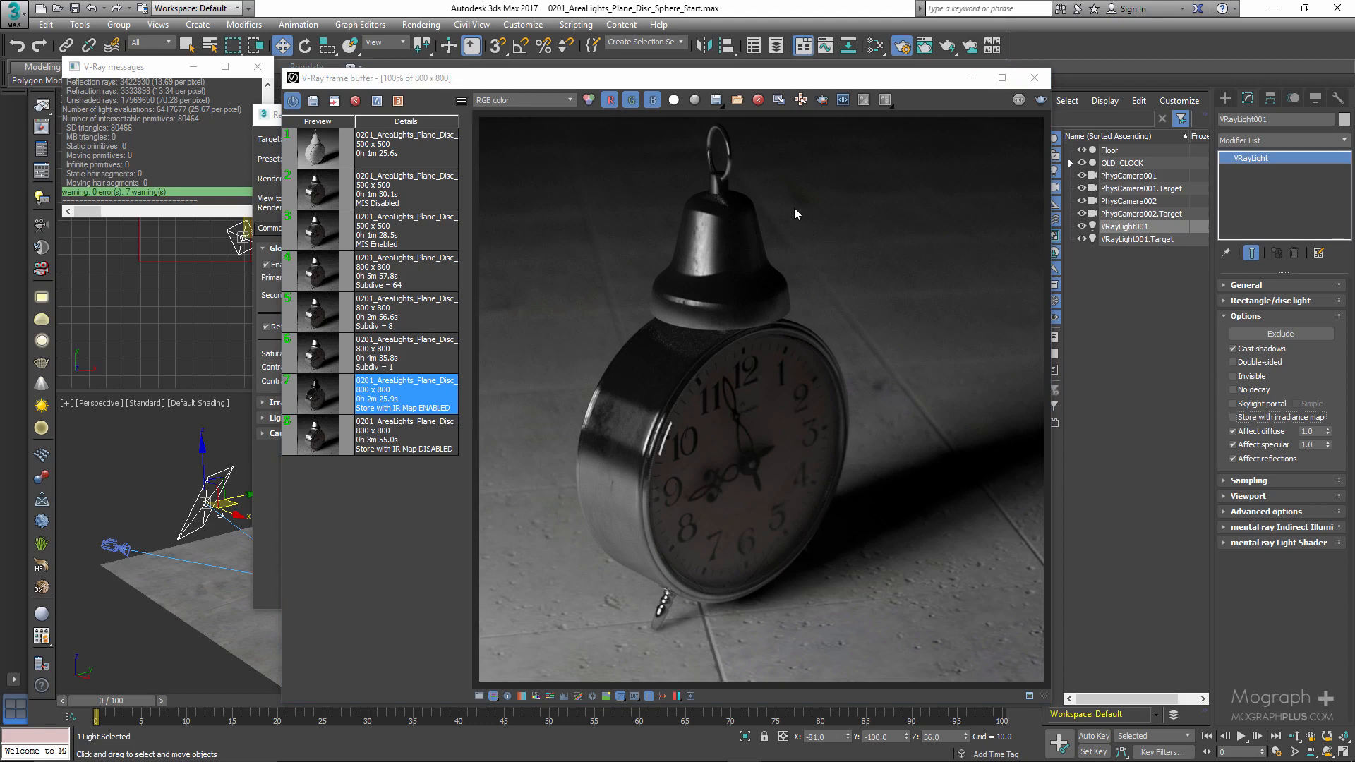
{"action": "left_click", "coordinate": [417, 143]}
{"action": "left_click", "coordinate": [355, 101]}
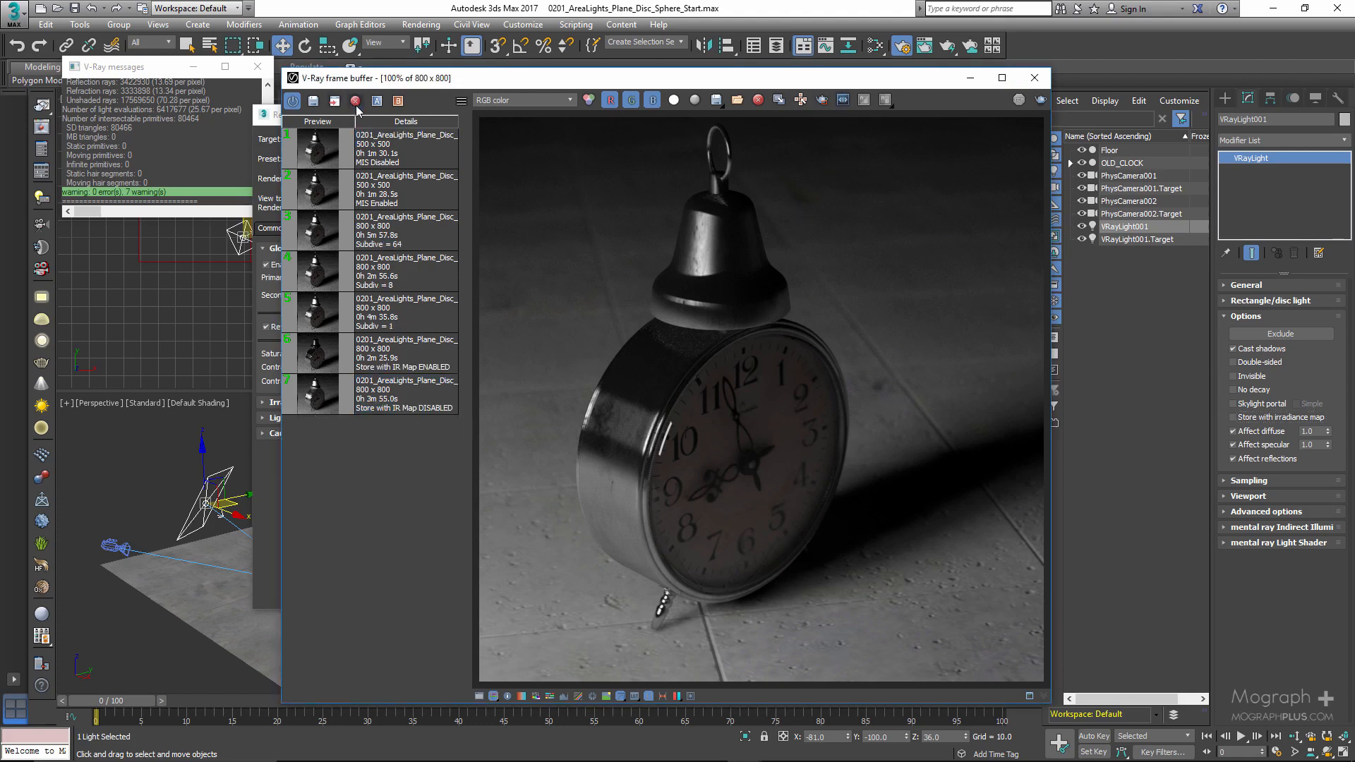
- Load the "Store with IR Map ENABLED" history render and inspect the clock's foot and floor at 200%
{"action": "left_click", "coordinate": [421, 392]}
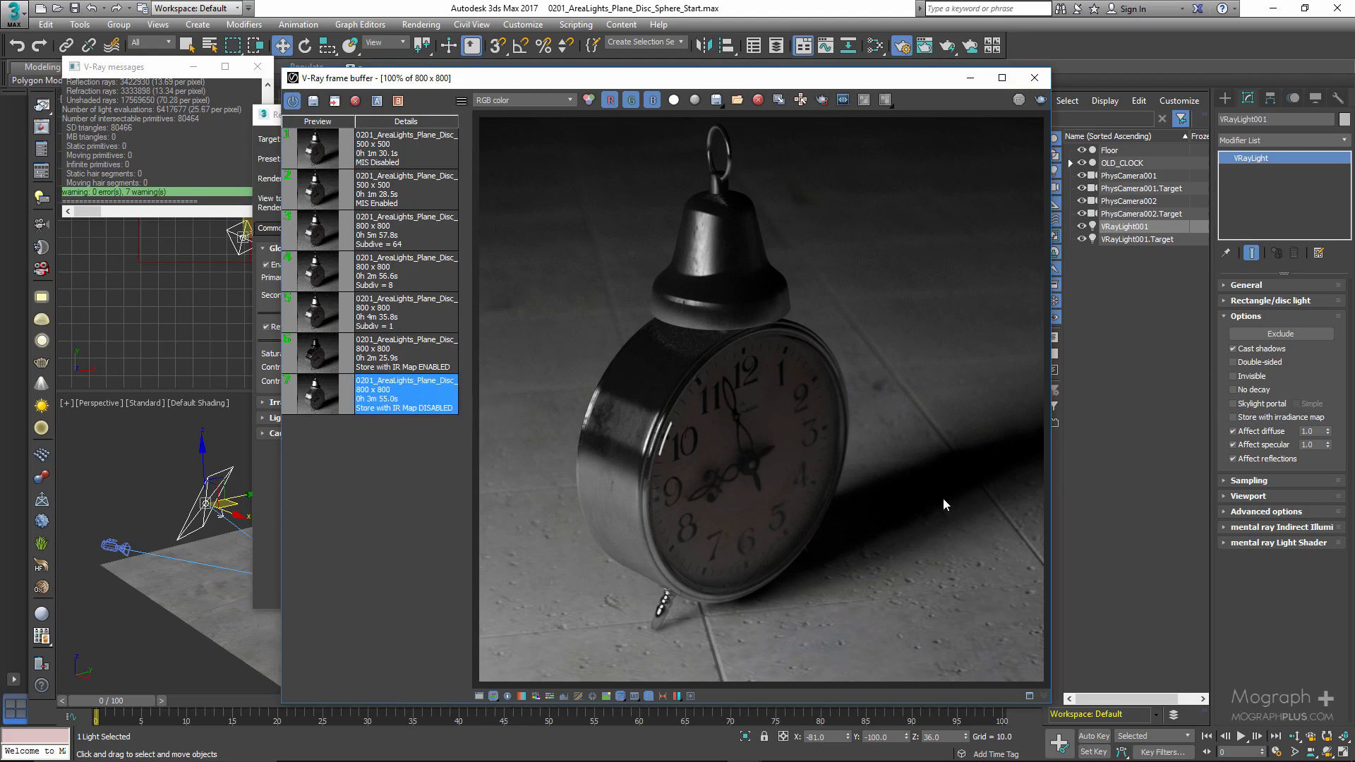
{"action": "left_click", "coordinate": [395, 356]}
{"action": "scroll", "coordinate": [666, 591], "scroll_direction": "up", "scroll_amount": 1}
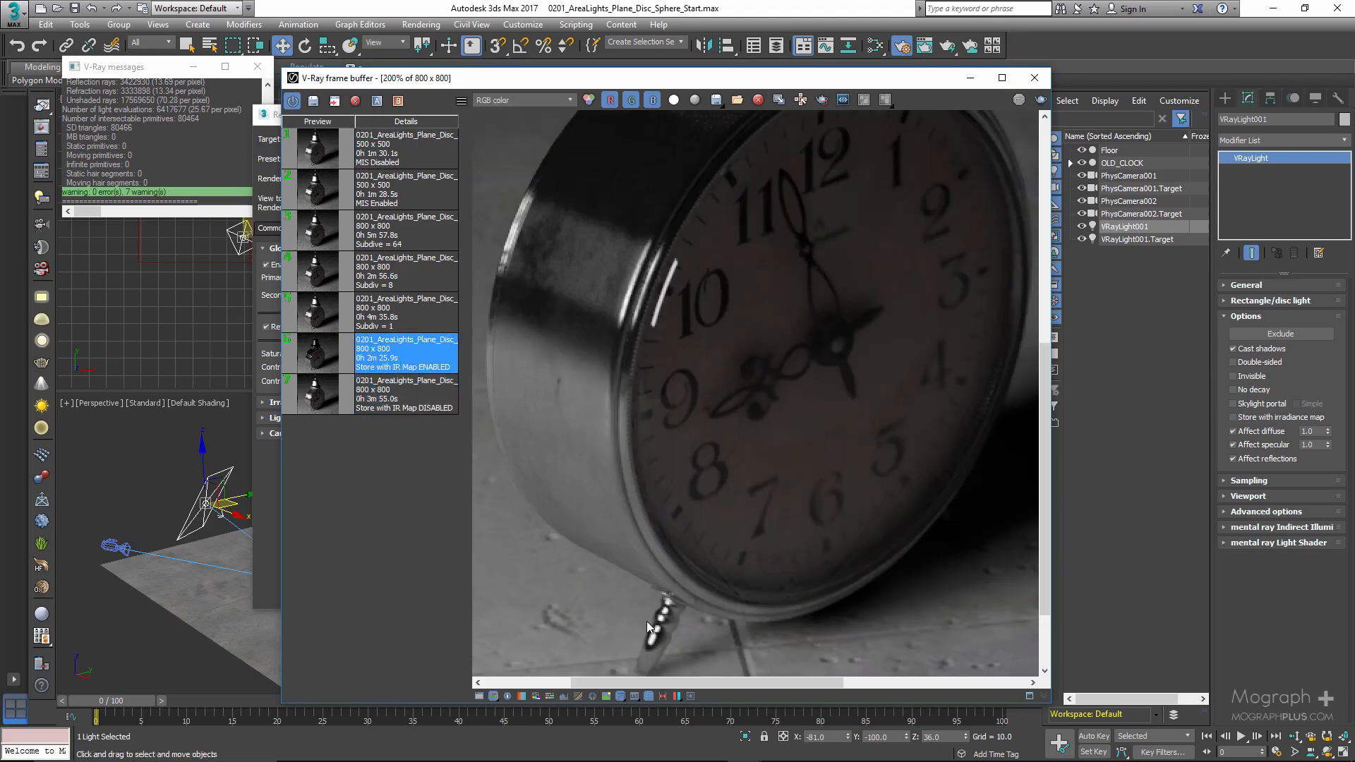
{"action": "middle_click_drag", "start_coordinate": [671, 540], "coordinate": [641, 440]}
{"action": "scroll", "coordinate": [580, 469], "scroll_direction": "down", "scroll_amount": 1}
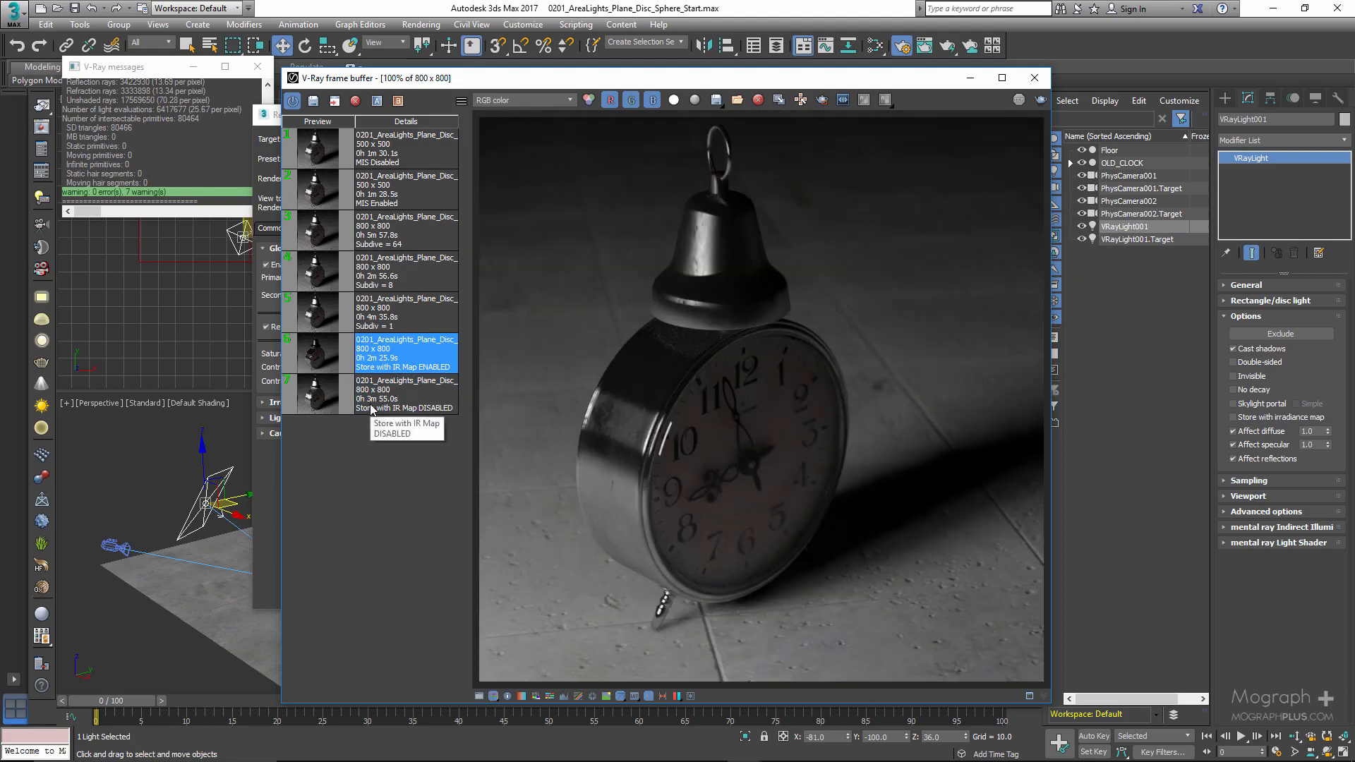
- Switch between the IR Map DISABLED and ENABLED renders and examine their contact shadows under the clock up close
{"action": "left_click", "coordinate": [406, 401]}
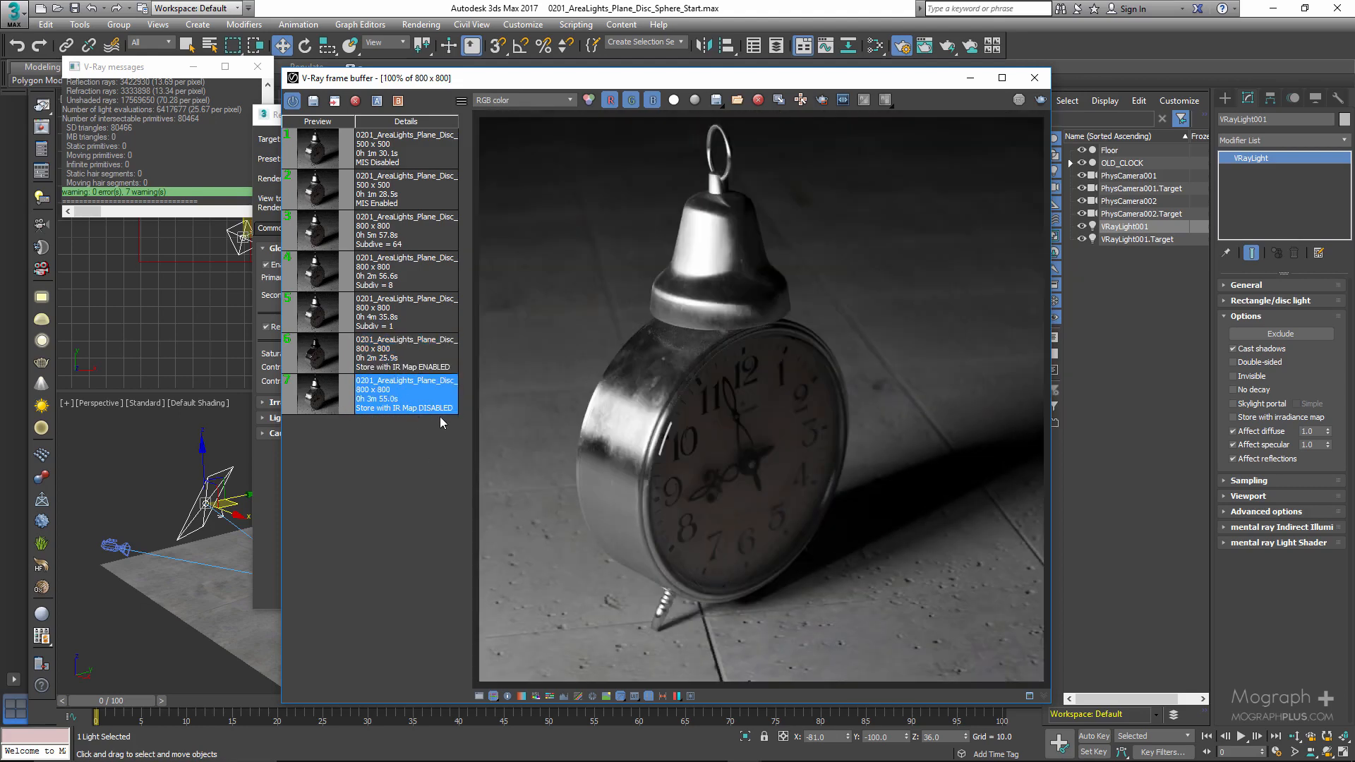
{"action": "left_click", "coordinate": [426, 372]}
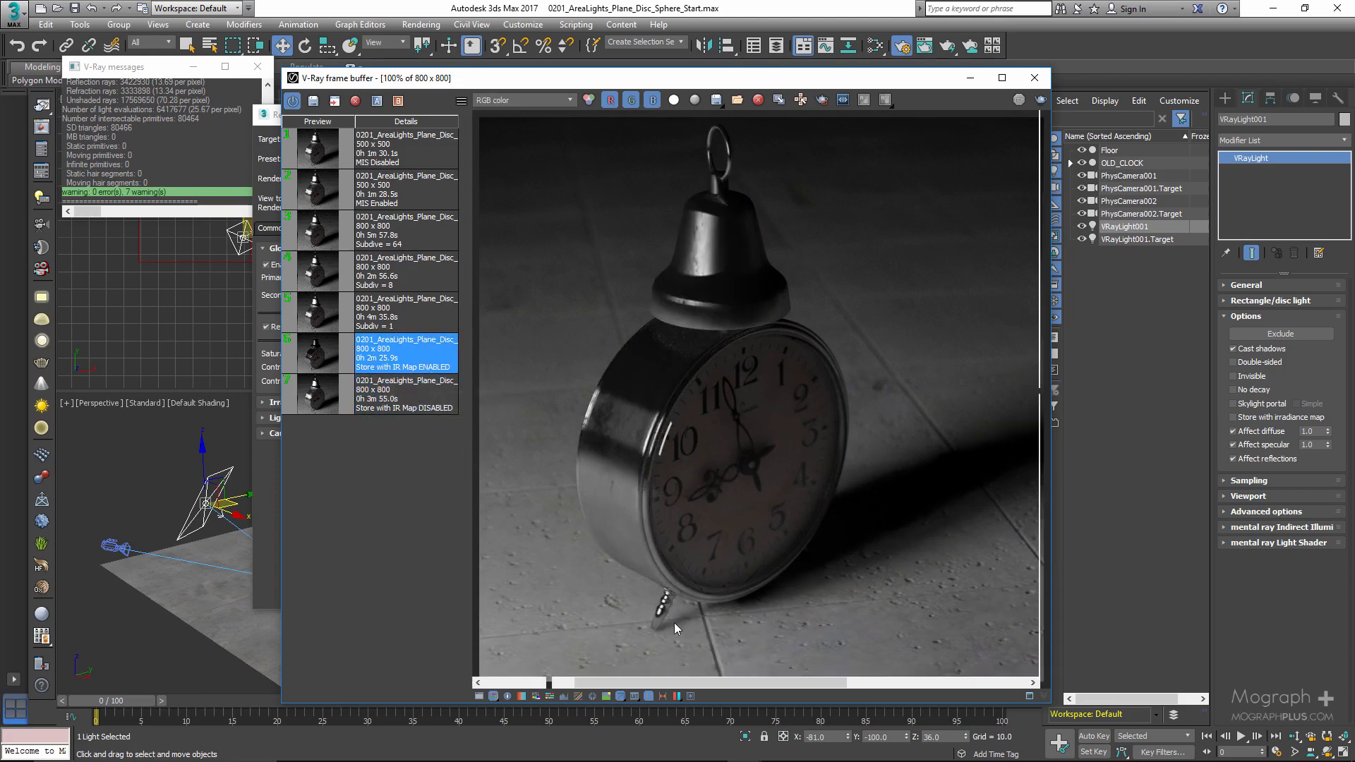
{"action": "scroll", "coordinate": [673, 624], "scroll_direction": "up", "scroll_amount": 2}
{"action": "left_click", "coordinate": [367, 409]}
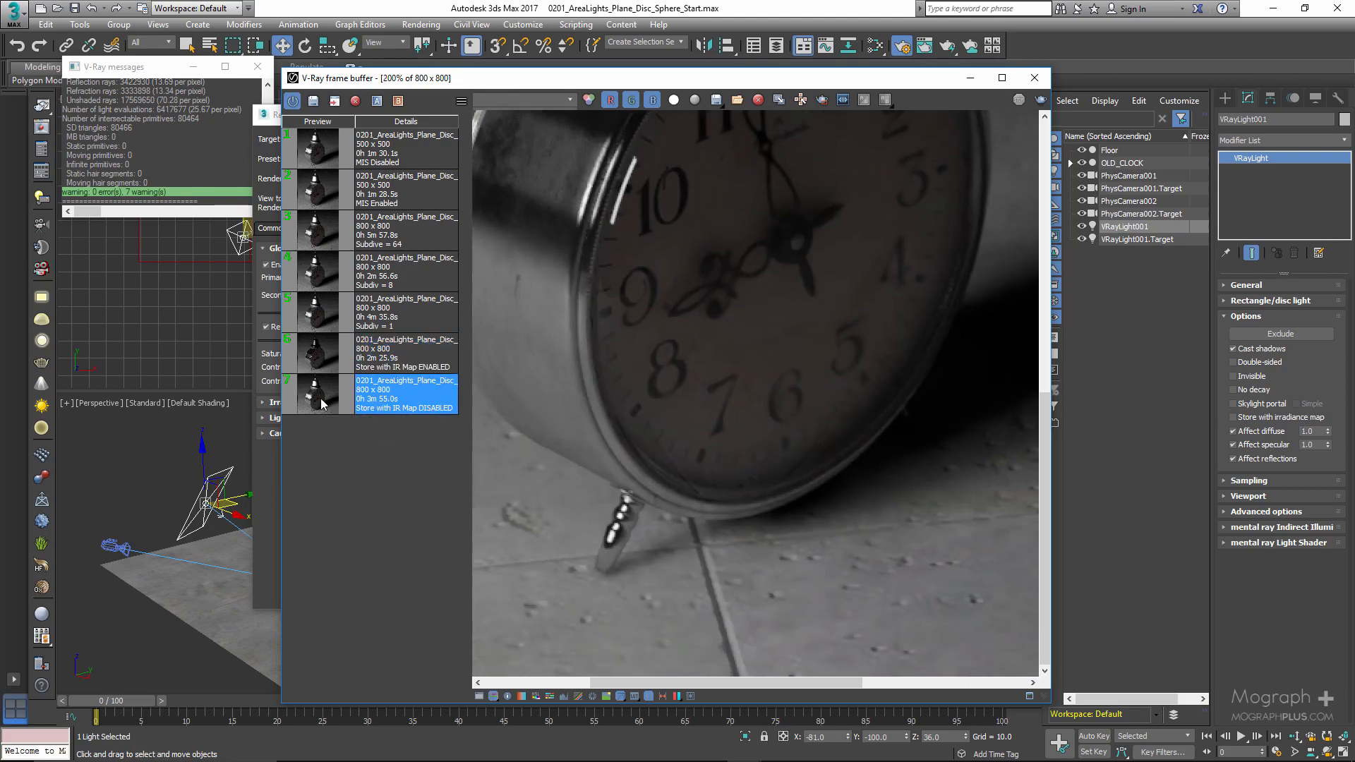
{"action": "middle_click_drag", "start_coordinate": [856, 466], "coordinate": [836, 431]}
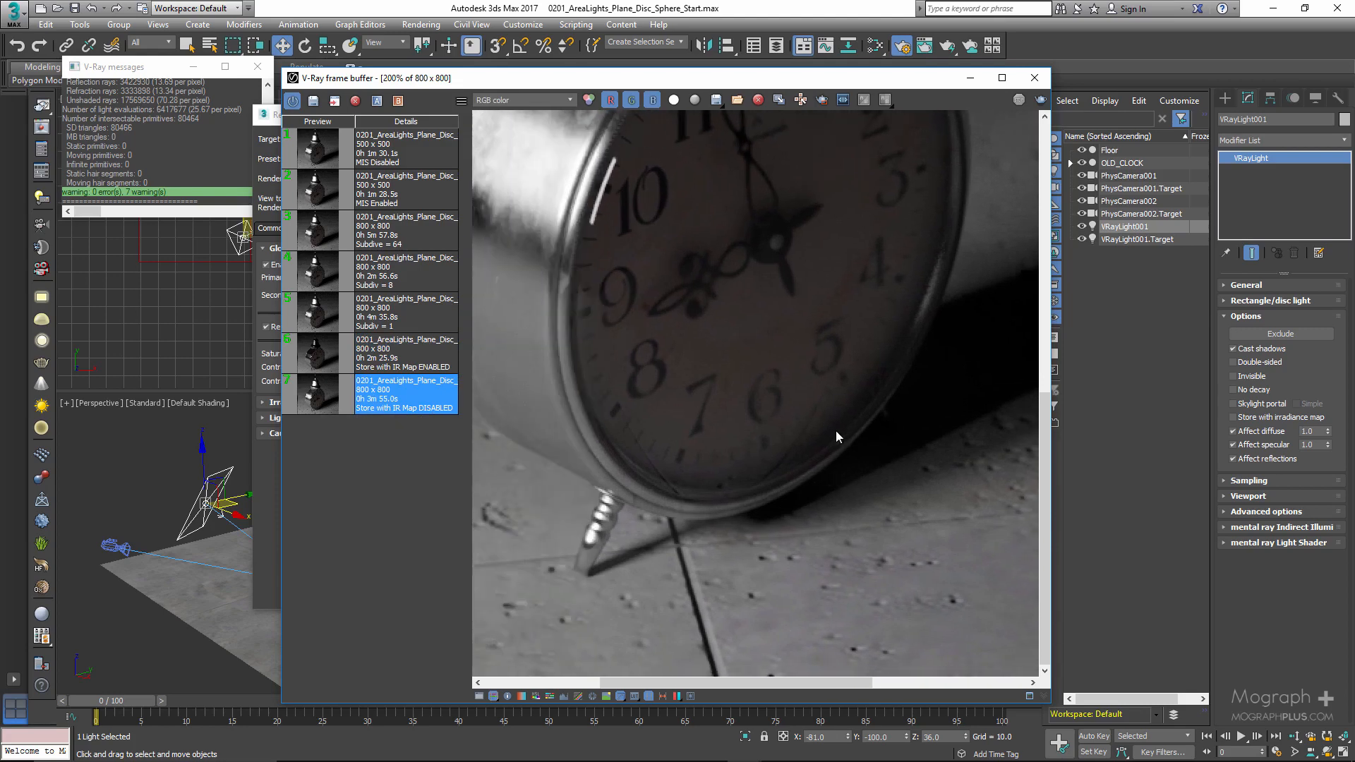
{"action": "left_click", "coordinate": [370, 353]}
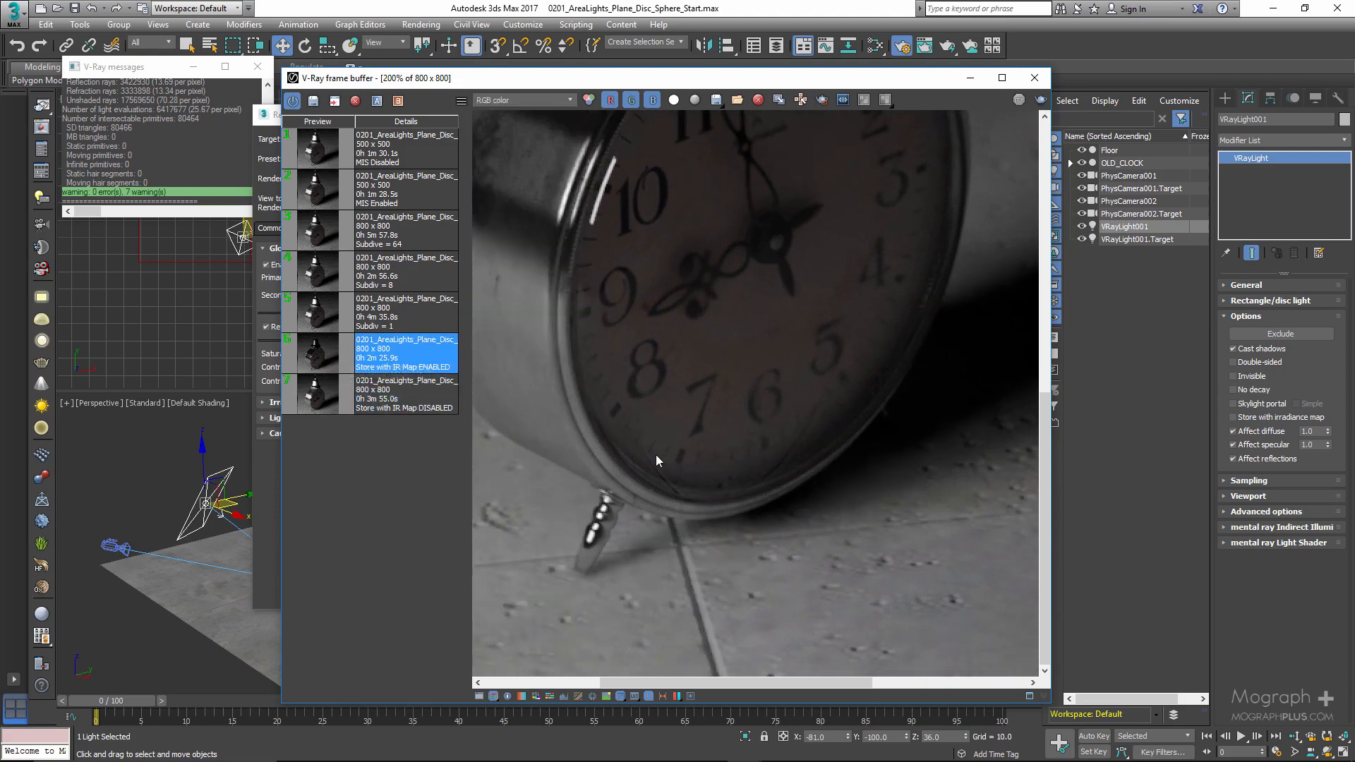
{"action": "scroll", "coordinate": [657, 459], "scroll_direction": "down", "scroll_amount": 2}
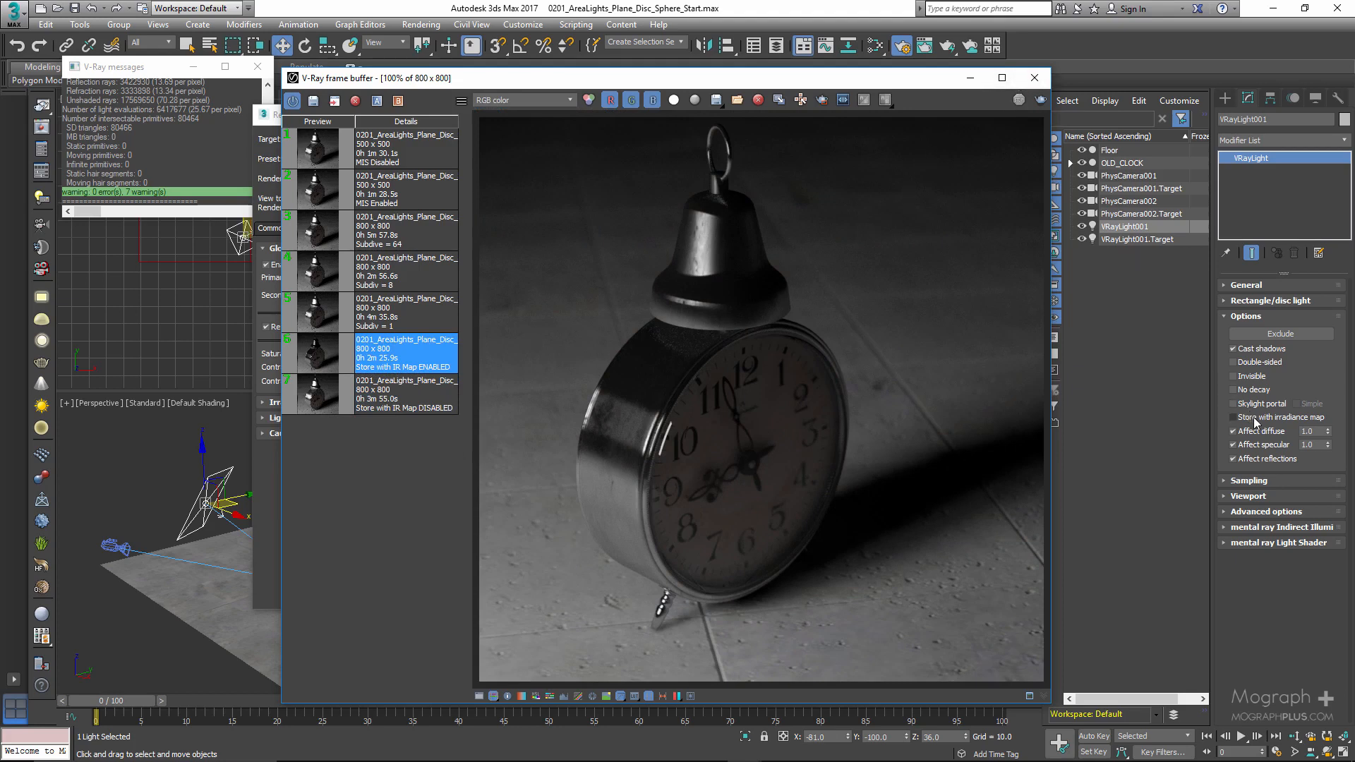
- Close the frame buffer and V-Ray messages windows and set the render target to ActiveShade Mode
{"action": "left_click", "coordinate": [1036, 79]}
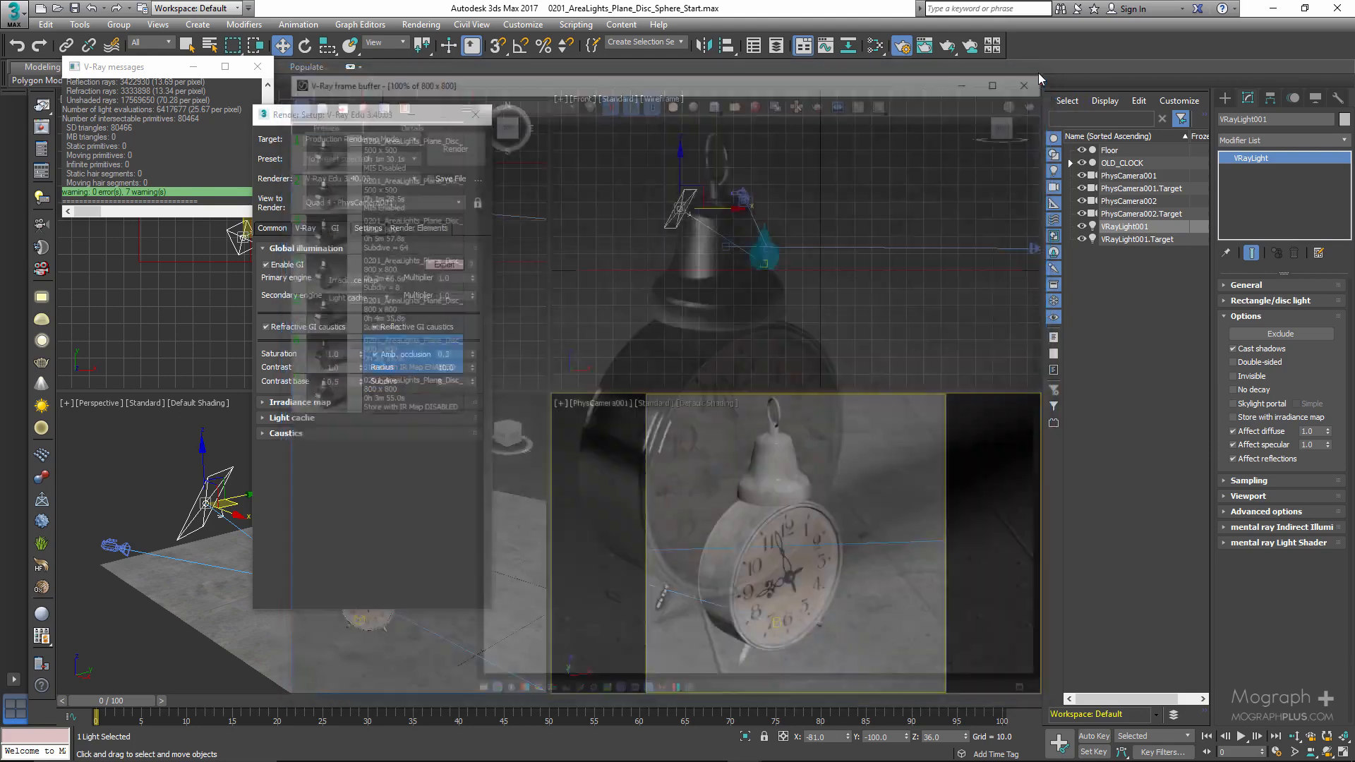
{"action": "left_click_drag", "start_coordinate": [322, 112], "coordinate": [463, 105]}
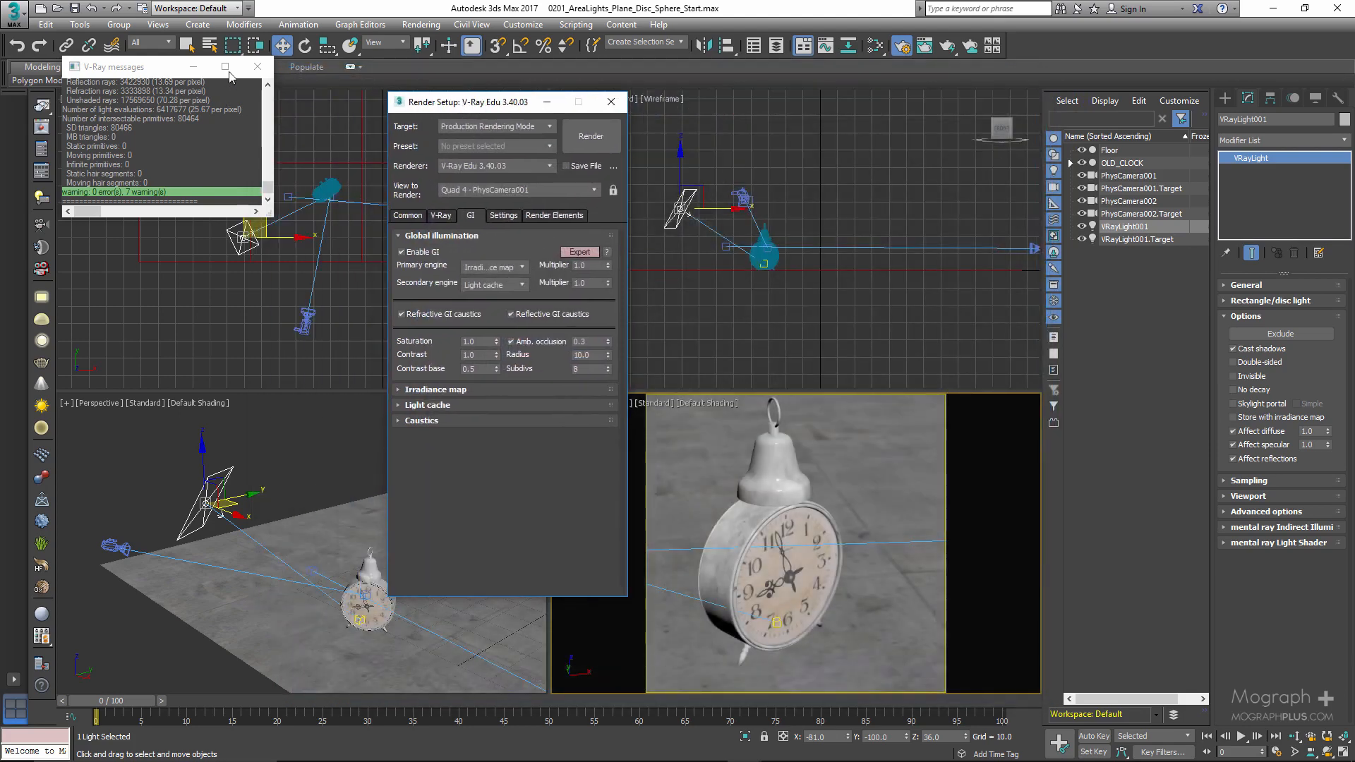
{"action": "left_click", "coordinate": [257, 66]}
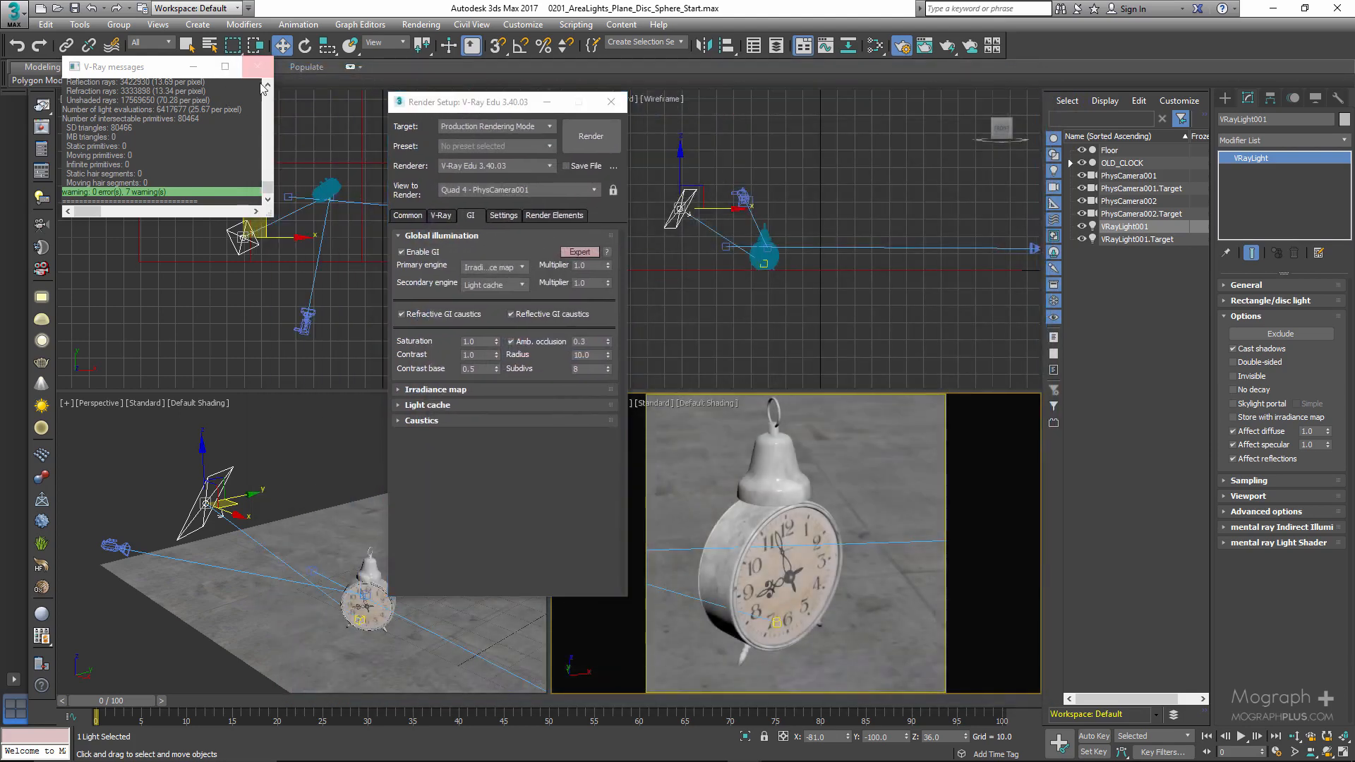
{"action": "left_click", "coordinate": [490, 127]}
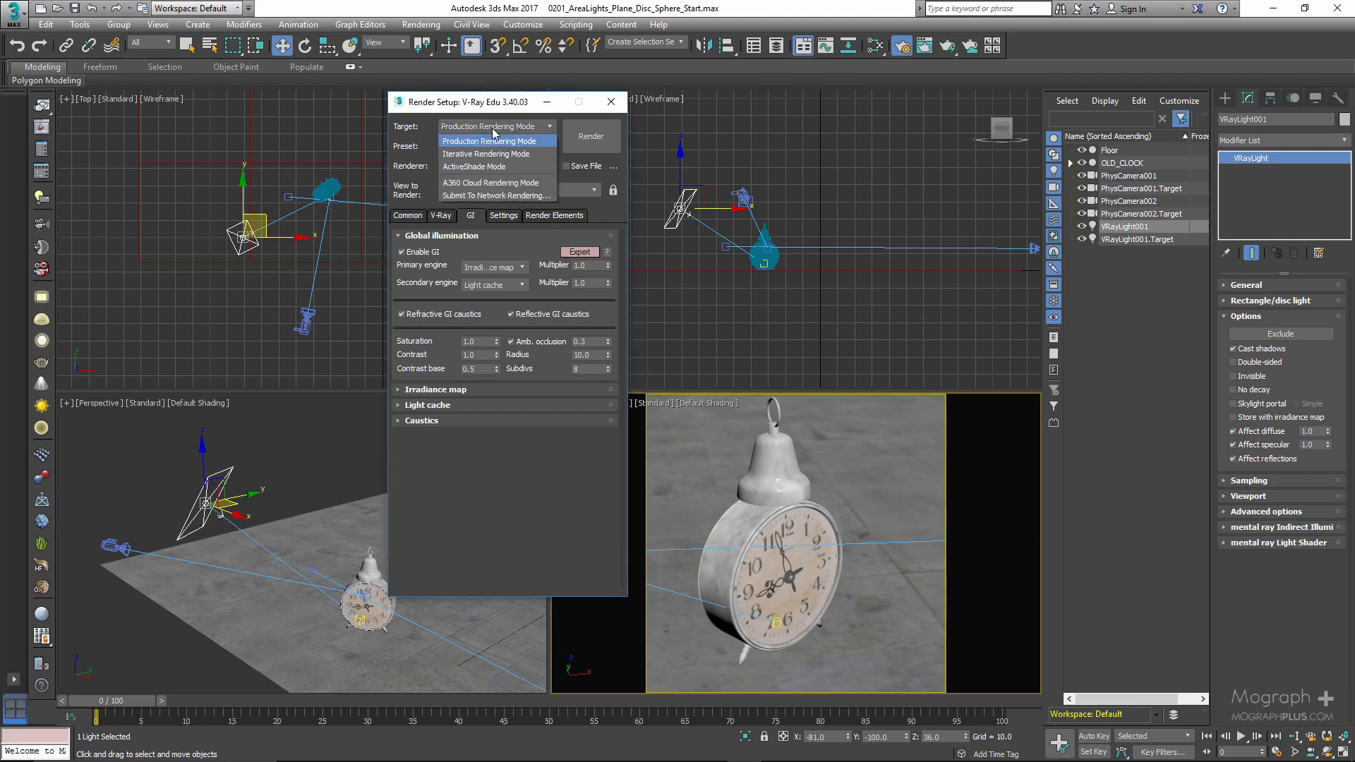
{"action": "left_click", "coordinate": [483, 167]}
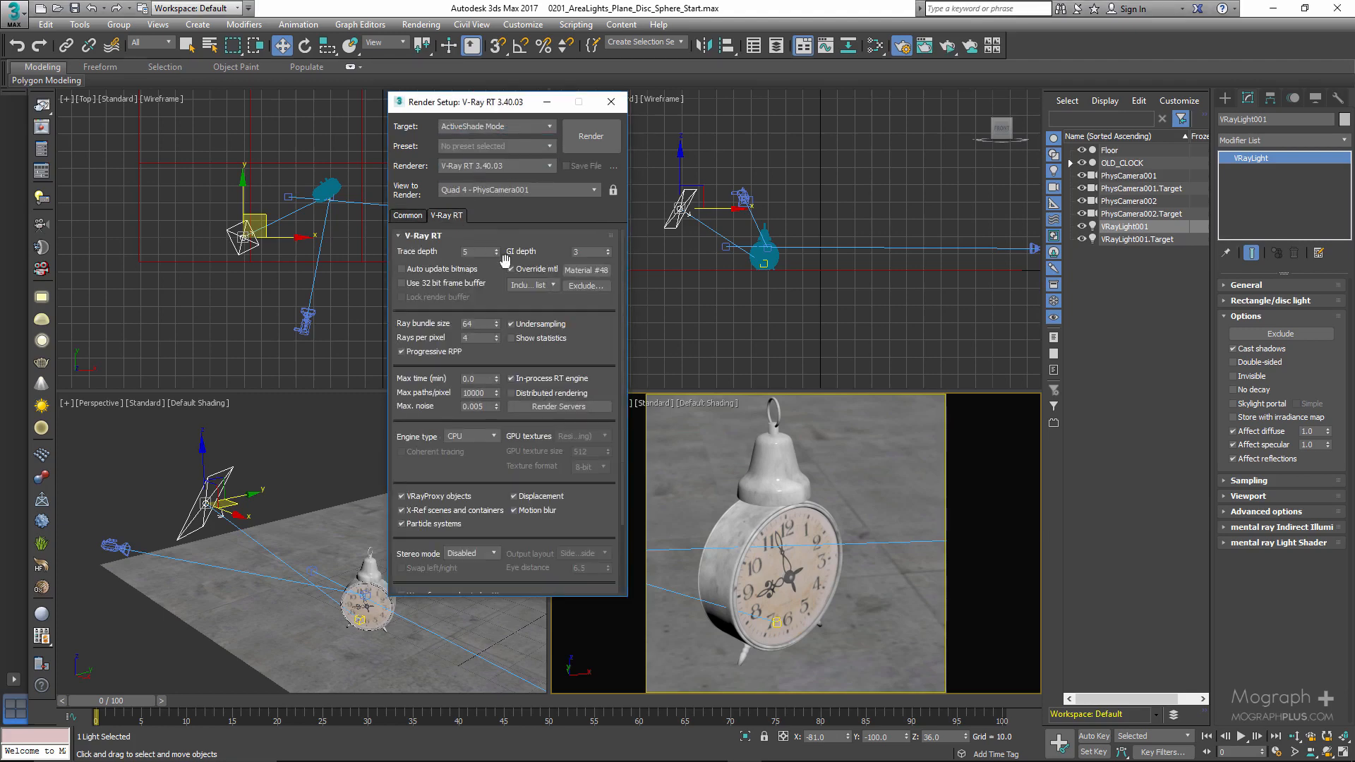
- Turn off the V-Ray RT material override and start an ActiveShade render of the PhysCamera001 view
{"action": "left_click", "coordinate": [512, 269]}
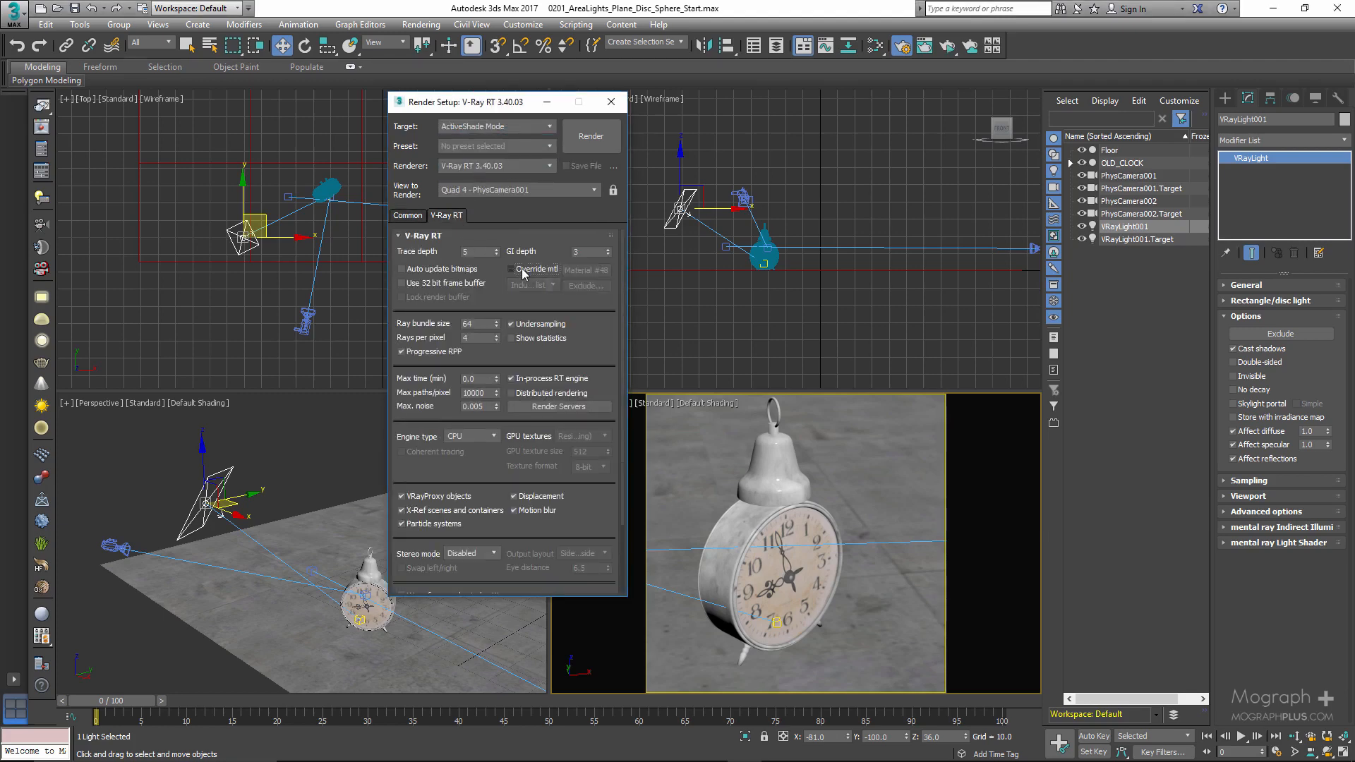
{"action": "right_click", "coordinate": [916, 479]}
{"action": "left_click", "coordinate": [582, 135]}
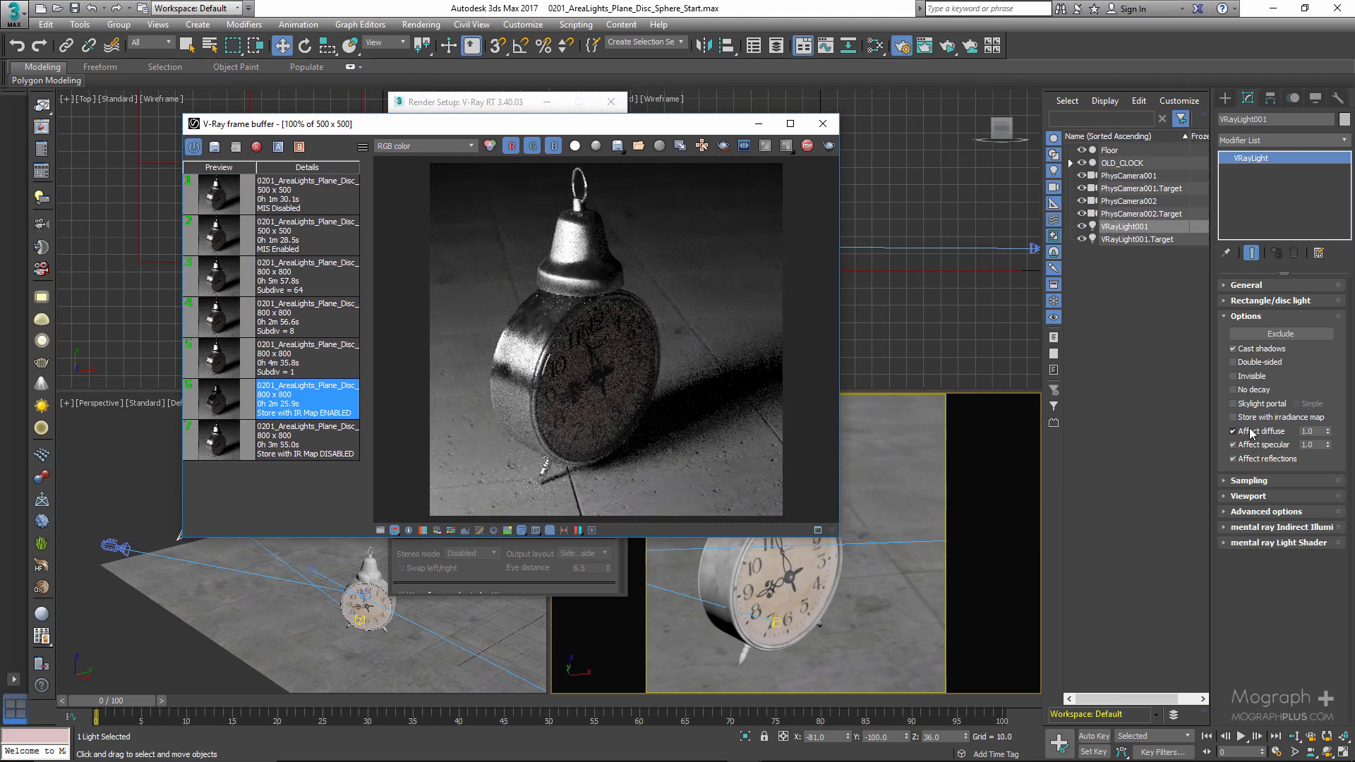
- Test Affect diffuse on the light by switching it off and on, trying values of 0.2 and 0.5, and restoring 1.0
{"action": "left_click", "coordinate": [1238, 437]}
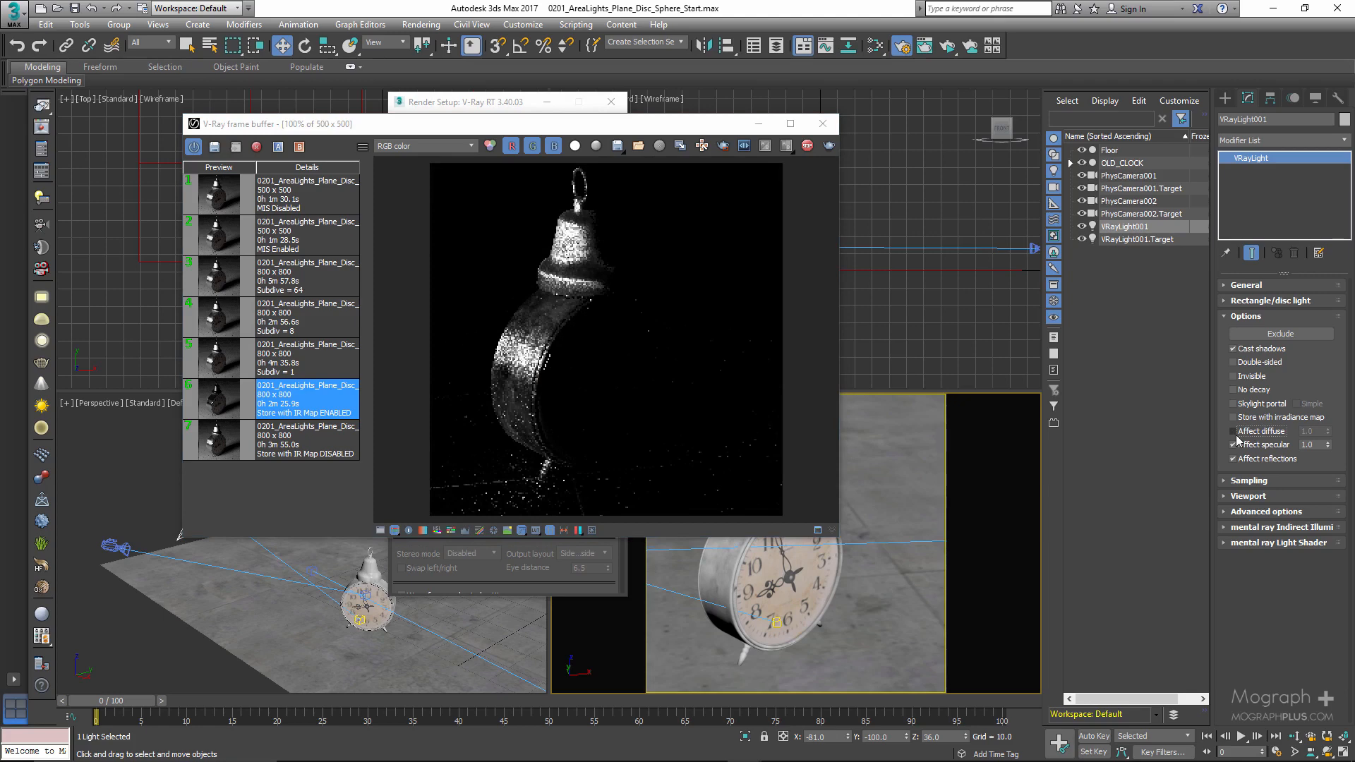
{"action": "left_click", "coordinate": [1238, 437]}
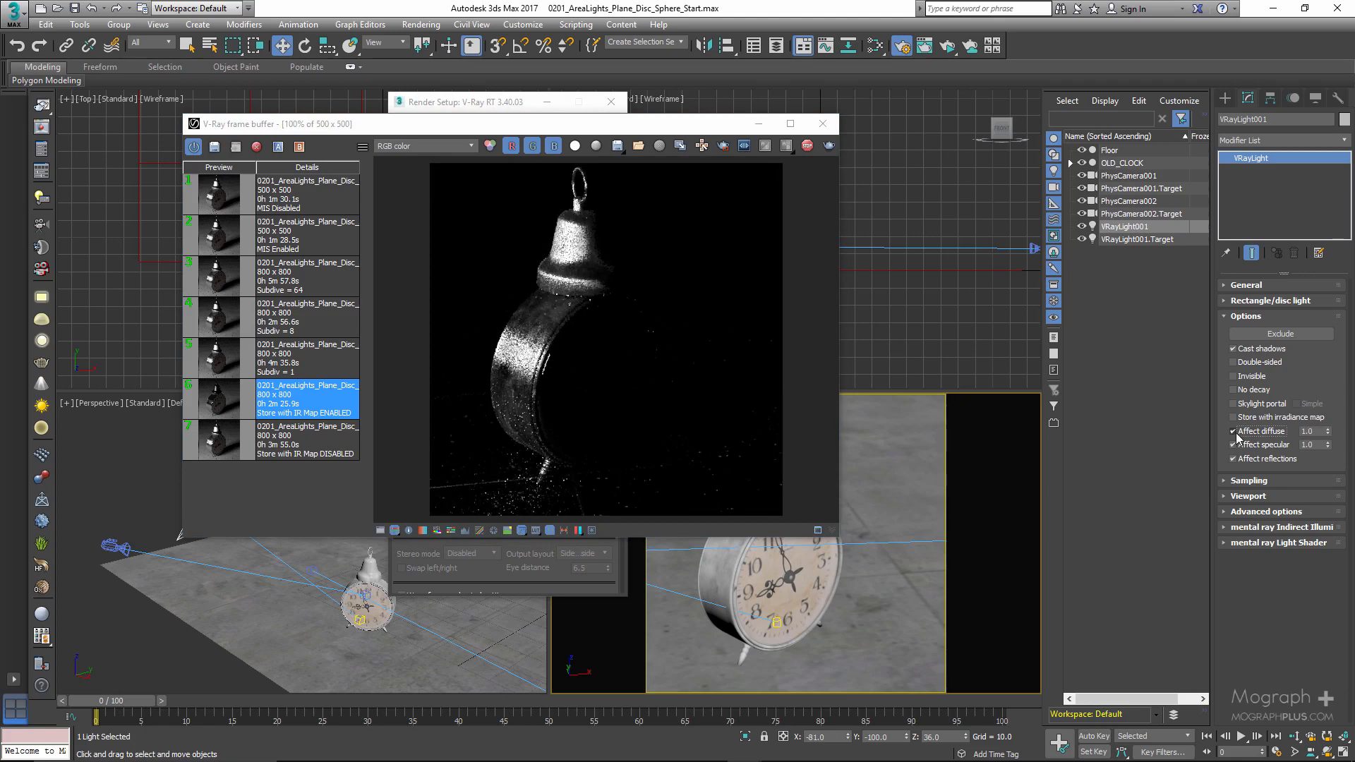
{"action": "left_click_drag", "start_coordinate": [1314, 432], "coordinate": [1281, 435]}
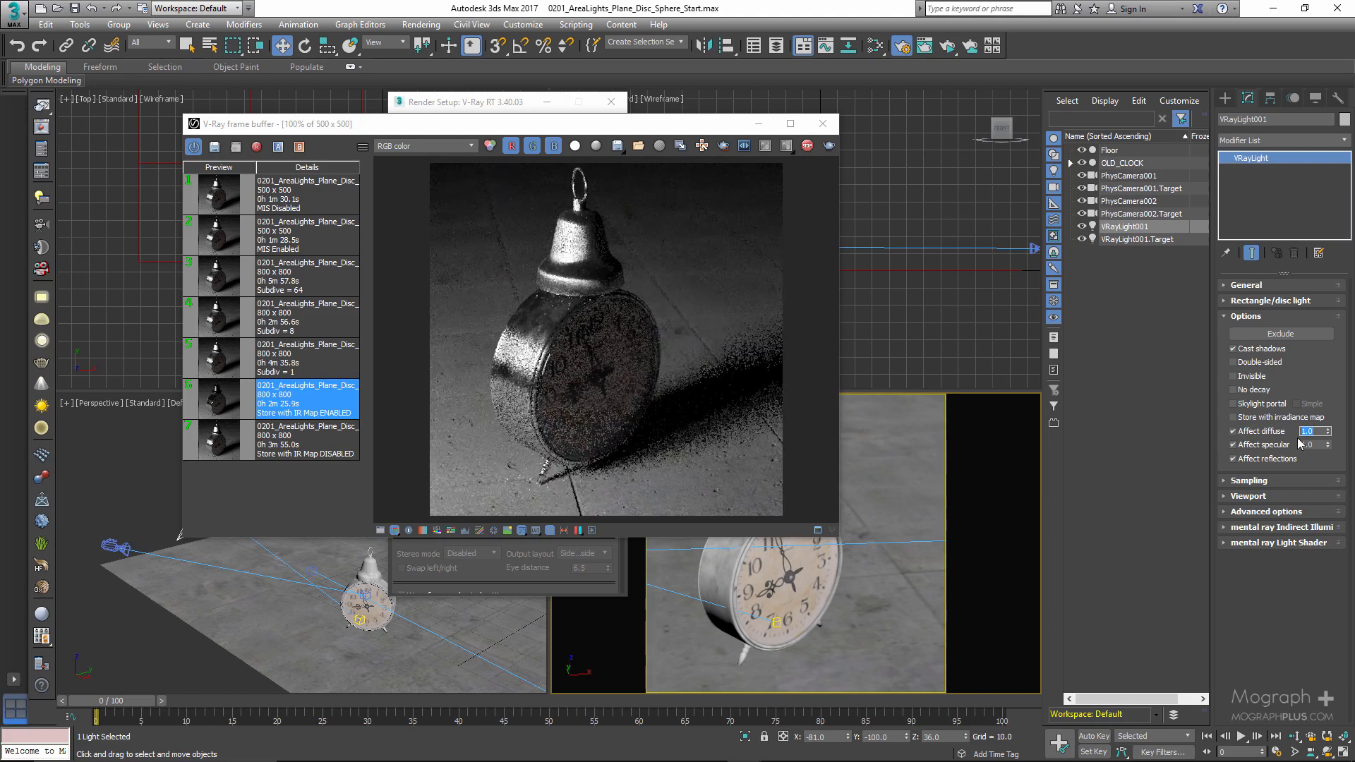
{"action": "type", "text": ".2"}
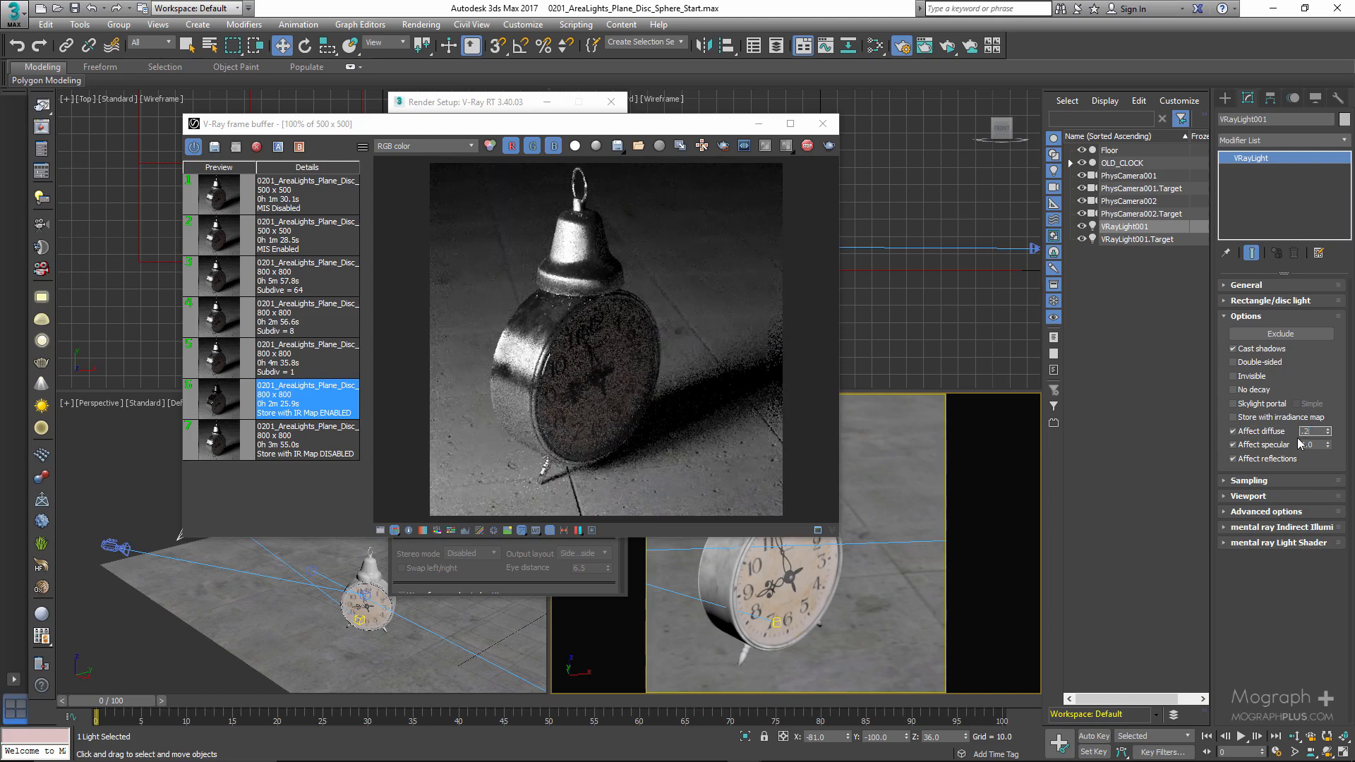
{"action": "key", "text": "Return"}
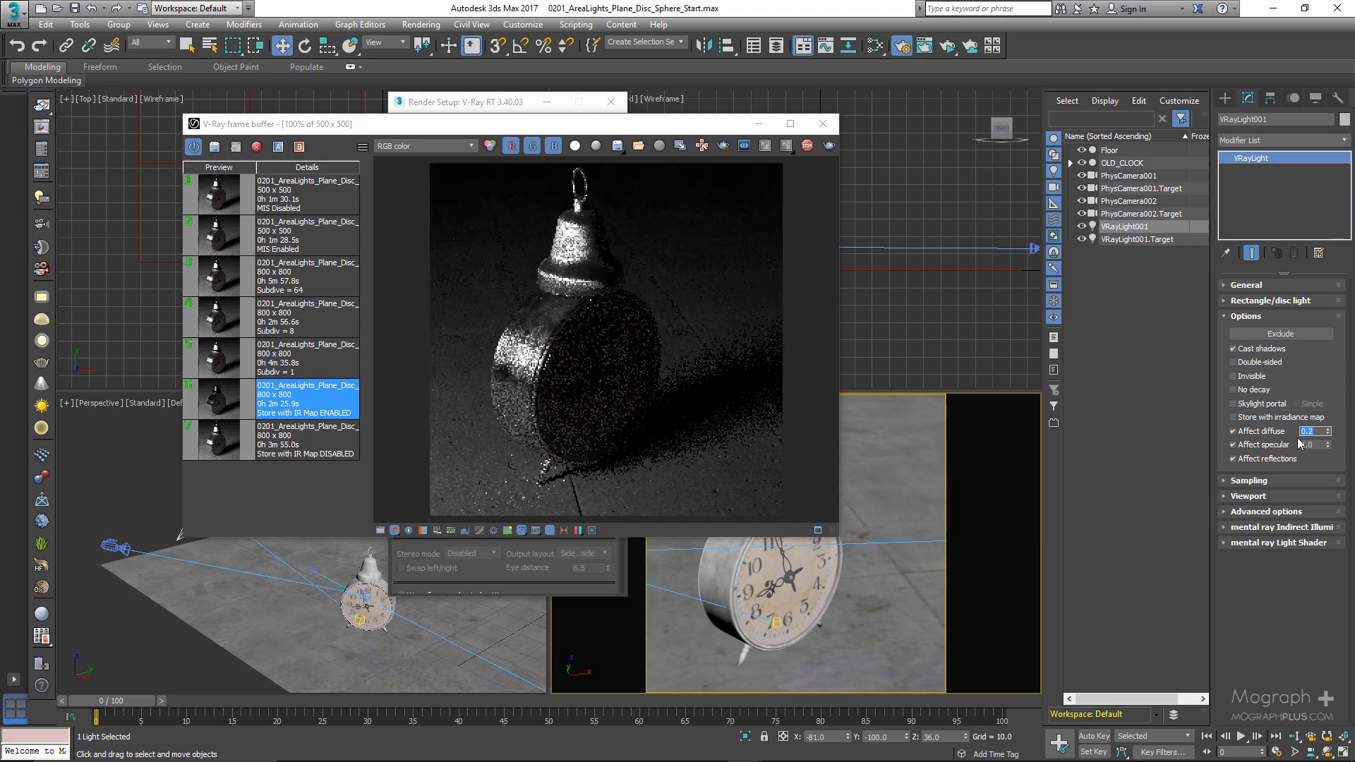
{"action": "type", "text": ".5"}
{"action": "key", "text": "Return"}
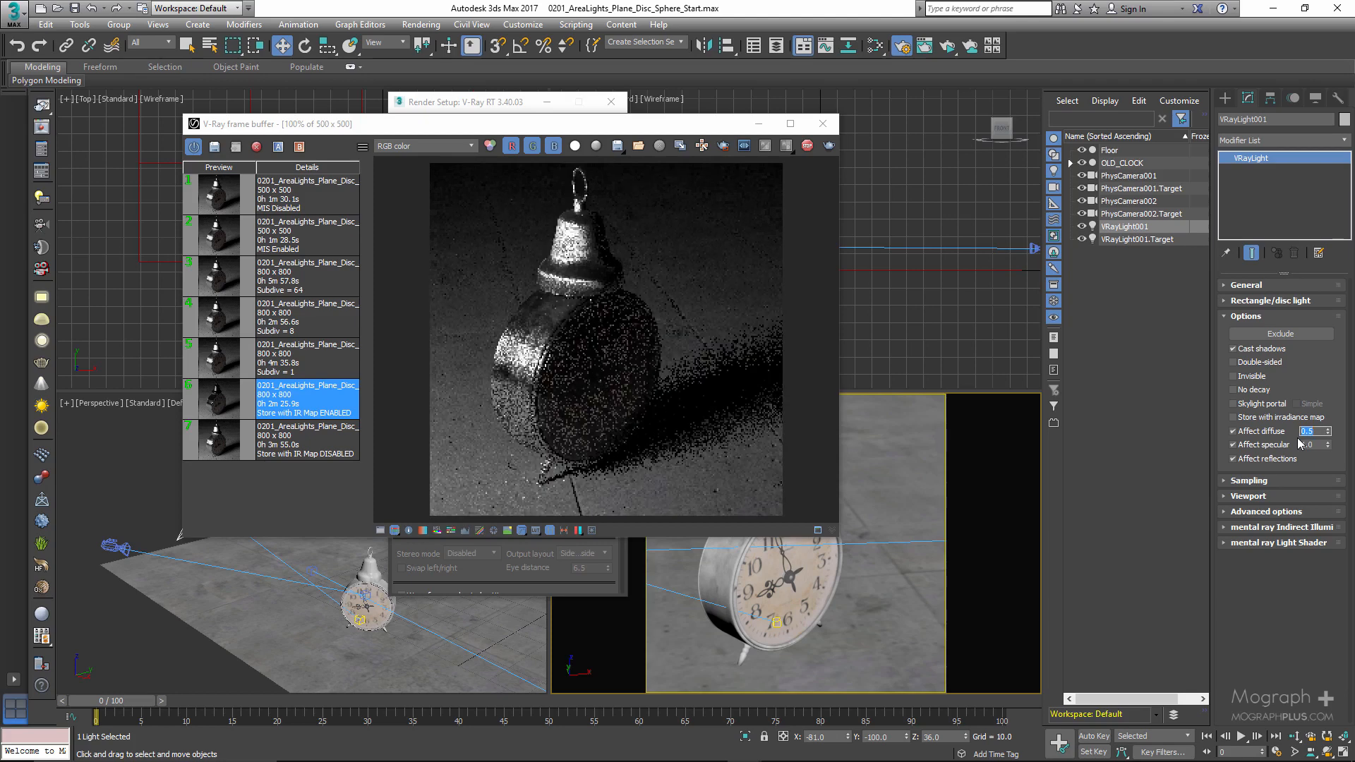
{"action": "type", "text": "1"}
{"action": "key", "text": "Return"}
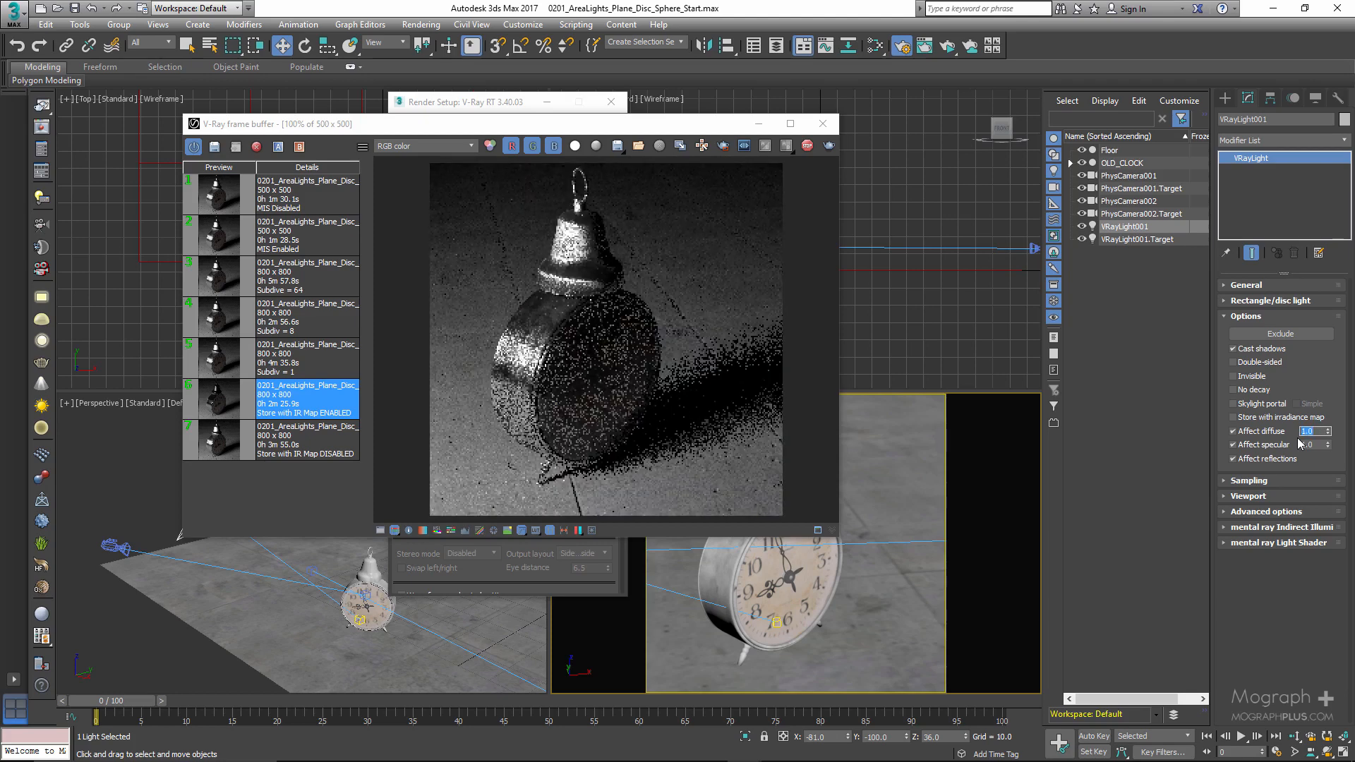
- Test the light without Affect specular and Affect reflections and switch the options back on
{"action": "left_click", "coordinate": [1233, 446]}
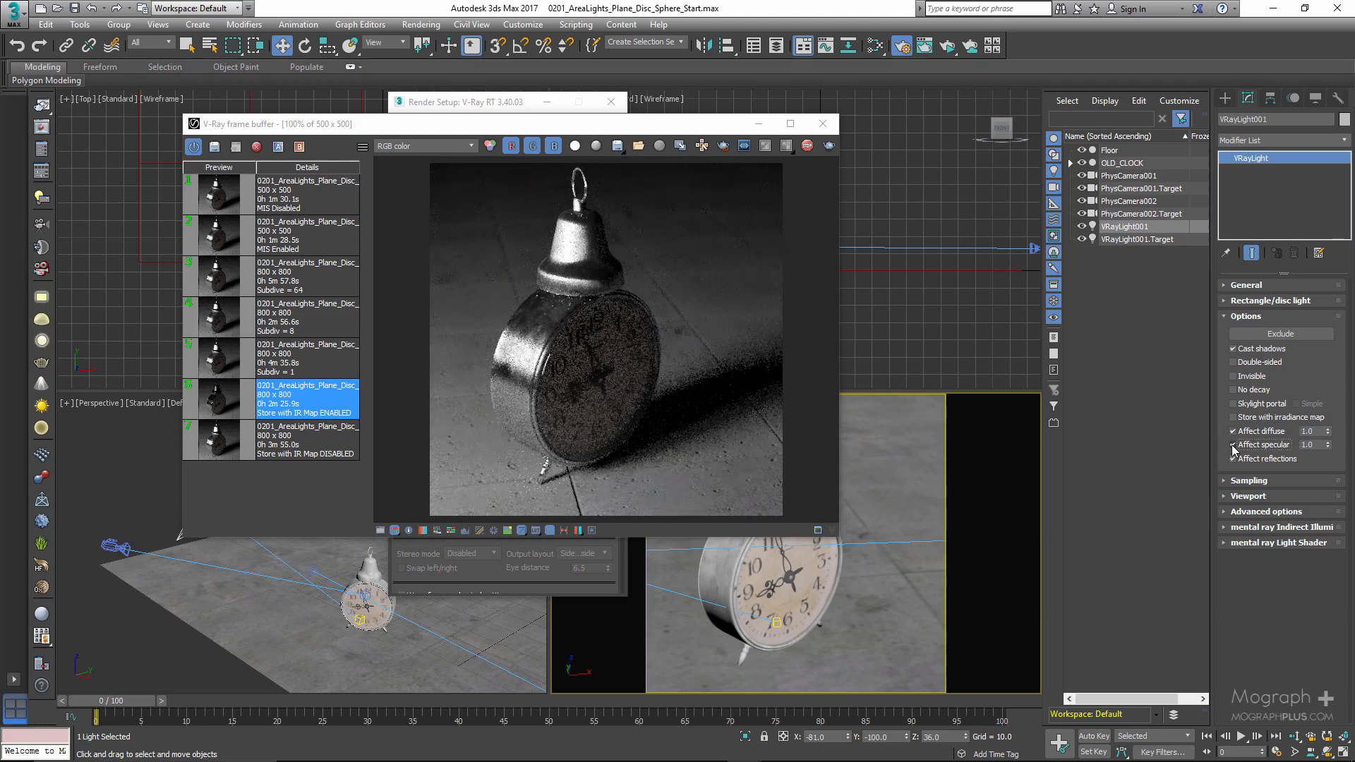
{"action": "left_click", "coordinate": [1233, 446]}
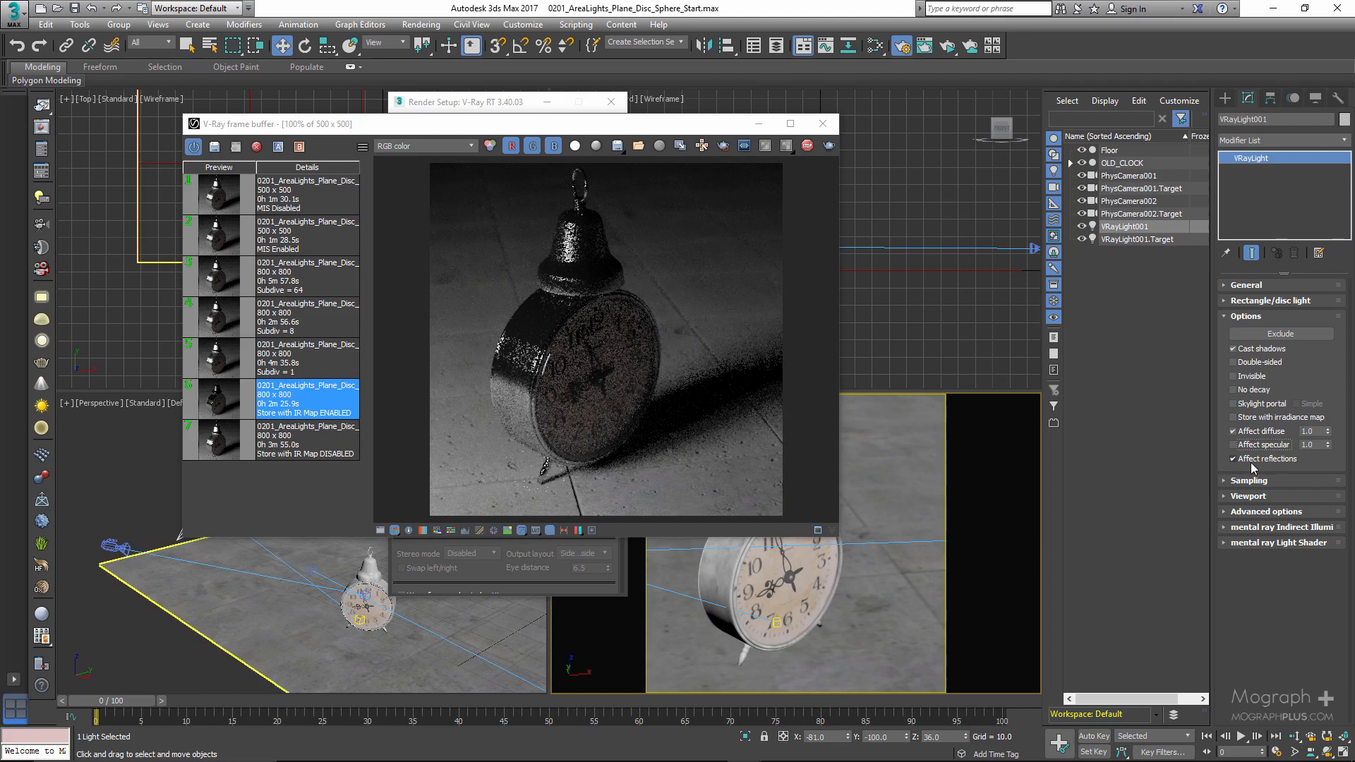
{"action": "left_click", "coordinate": [1251, 460]}
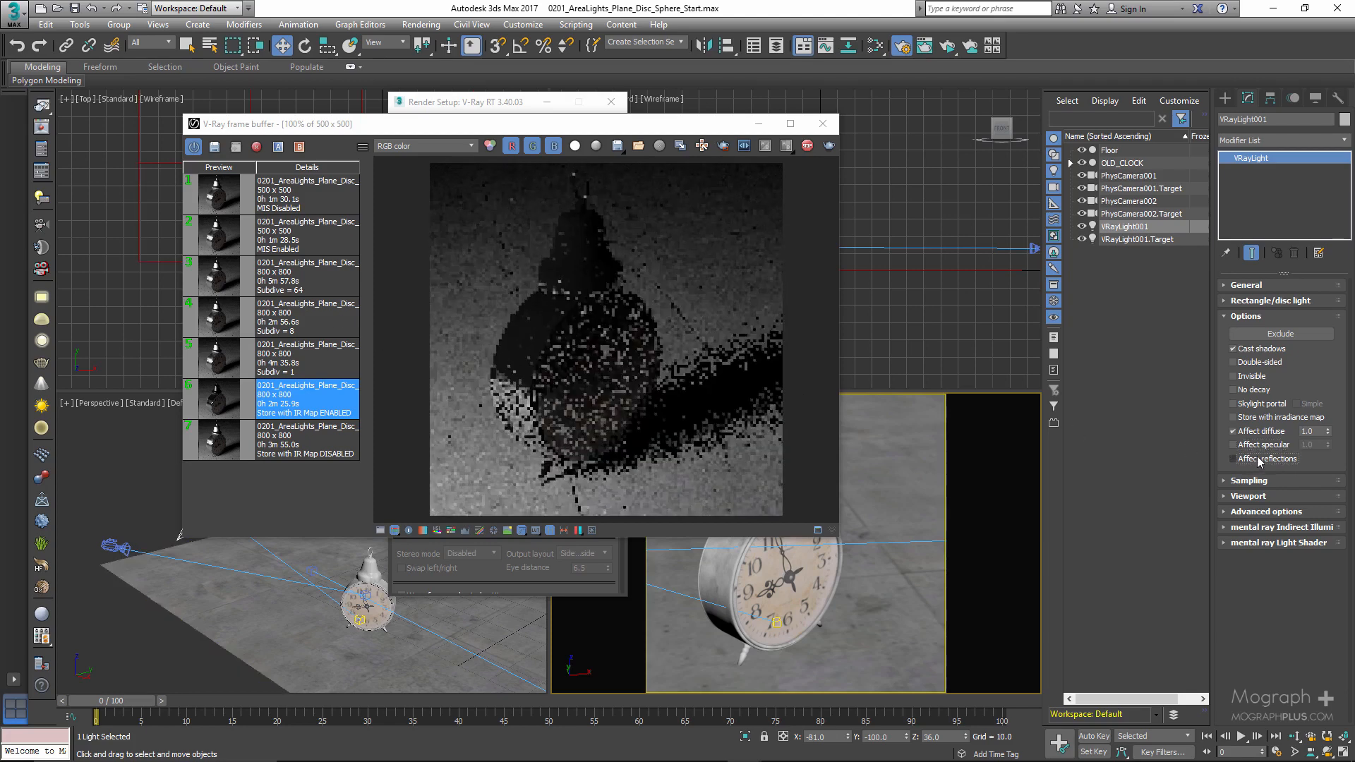
{"action": "left_click", "coordinate": [1259, 459]}
- Collapse the light's Options settings, expand its Sampling settings and stop the ActiveShade render
{"action": "left_click", "coordinate": [1252, 317]}
{"action": "left_click", "coordinate": [1250, 333]}
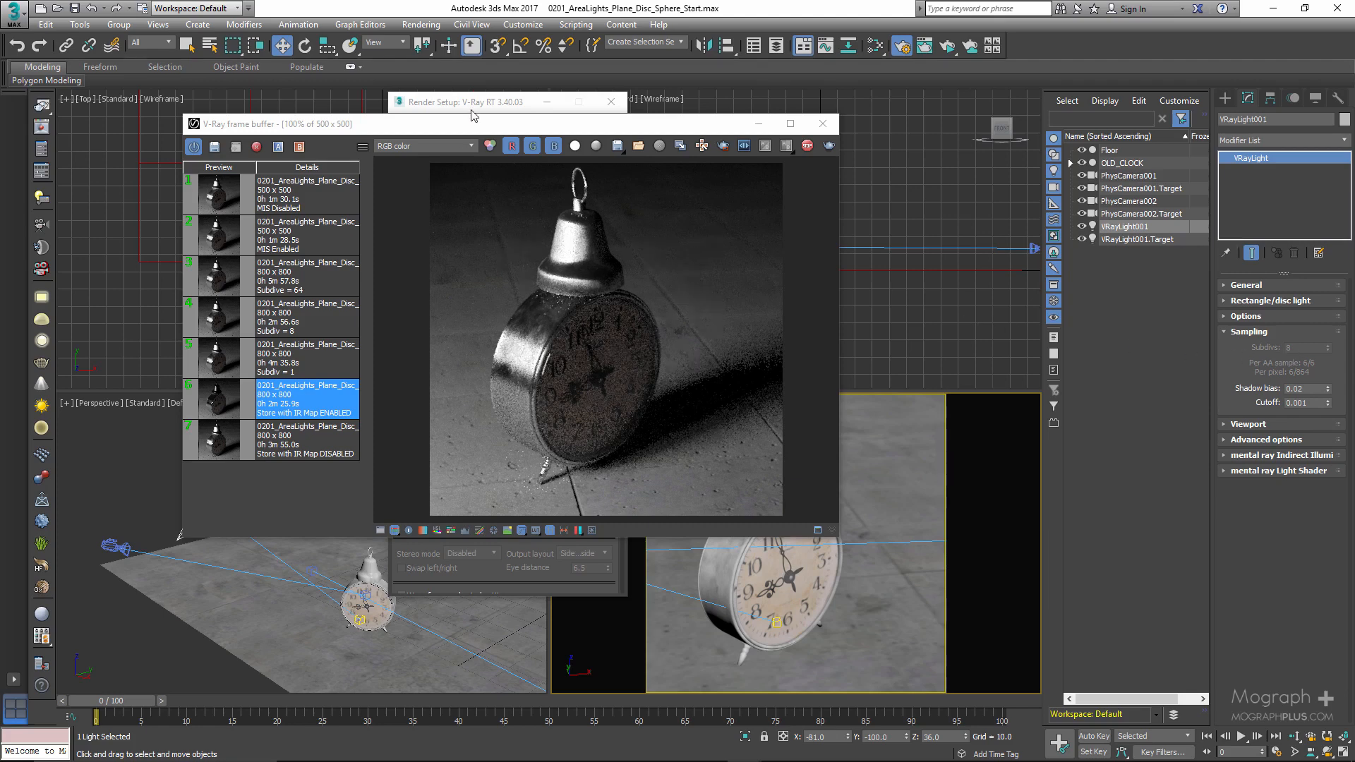
{"action": "left_click", "coordinate": [808, 147]}
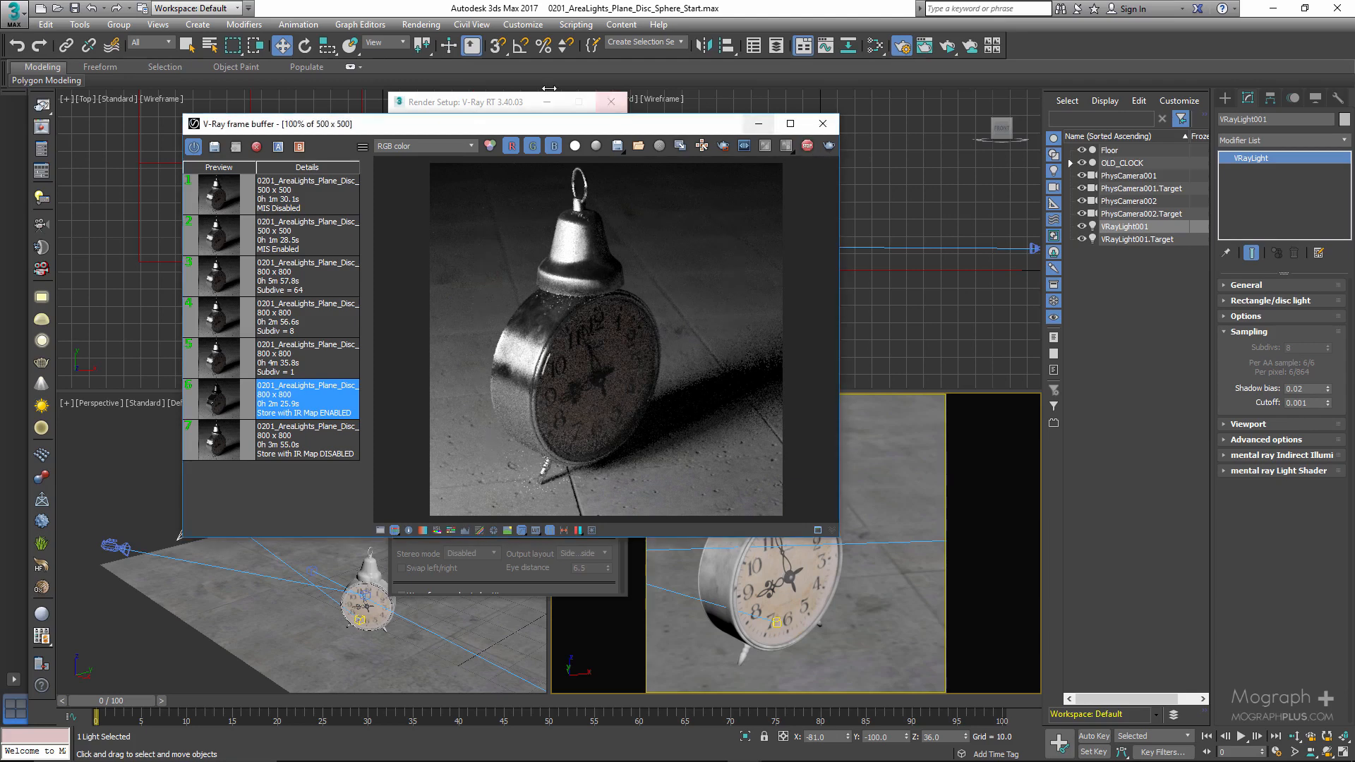
- Switch the render target to Production Rendering Mode and enable Use local subdivs in V-Ray's Global DMC settings
{"action": "left_click", "coordinate": [505, 101]}
{"action": "left_click", "coordinate": [502, 127]}
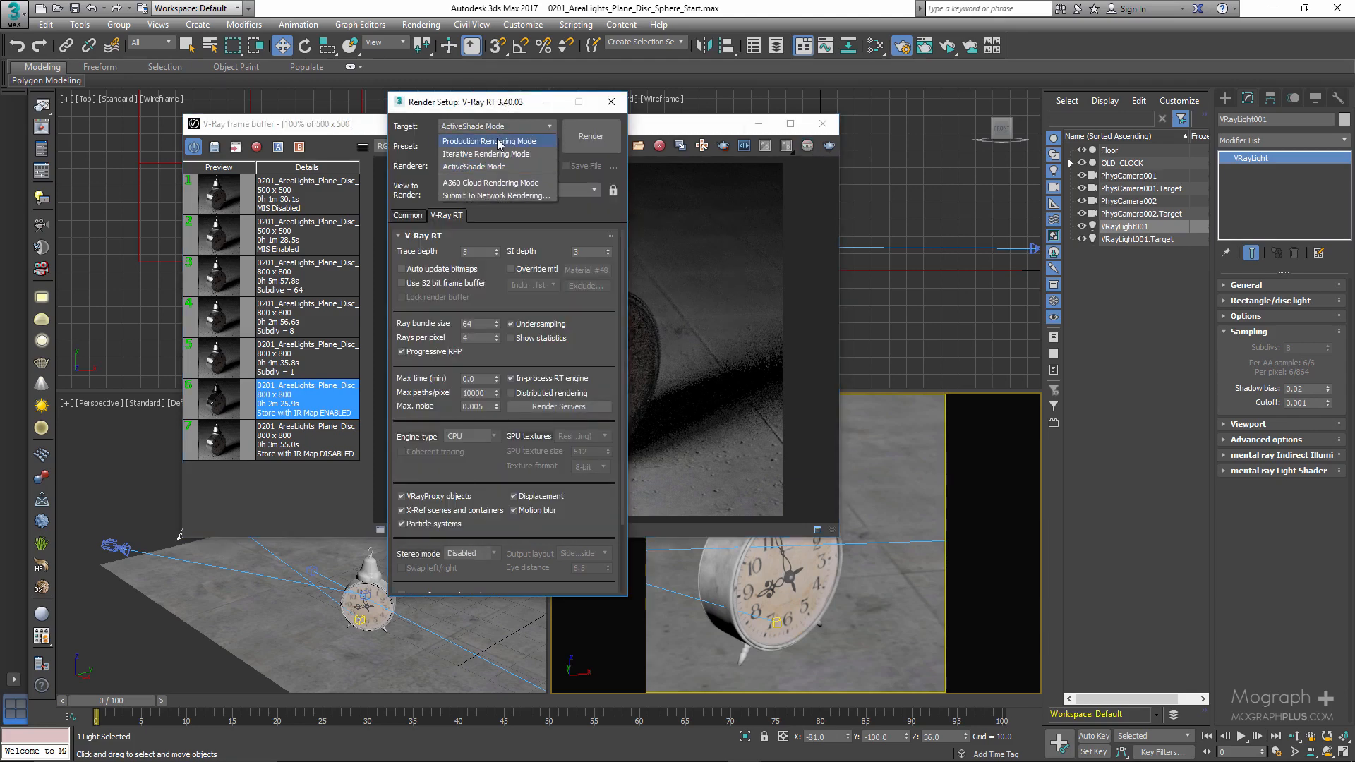
{"action": "left_click", "coordinate": [497, 139]}
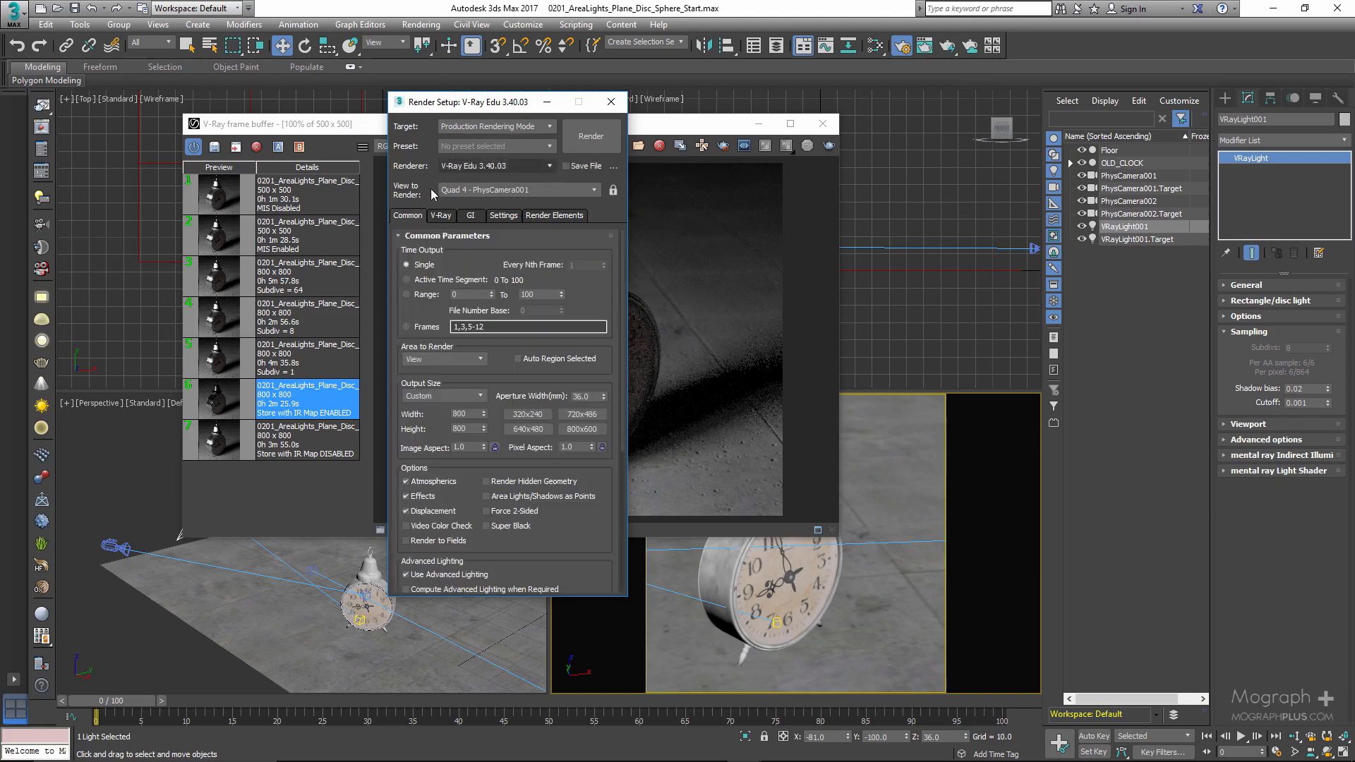
{"action": "left_click", "coordinate": [447, 220]}
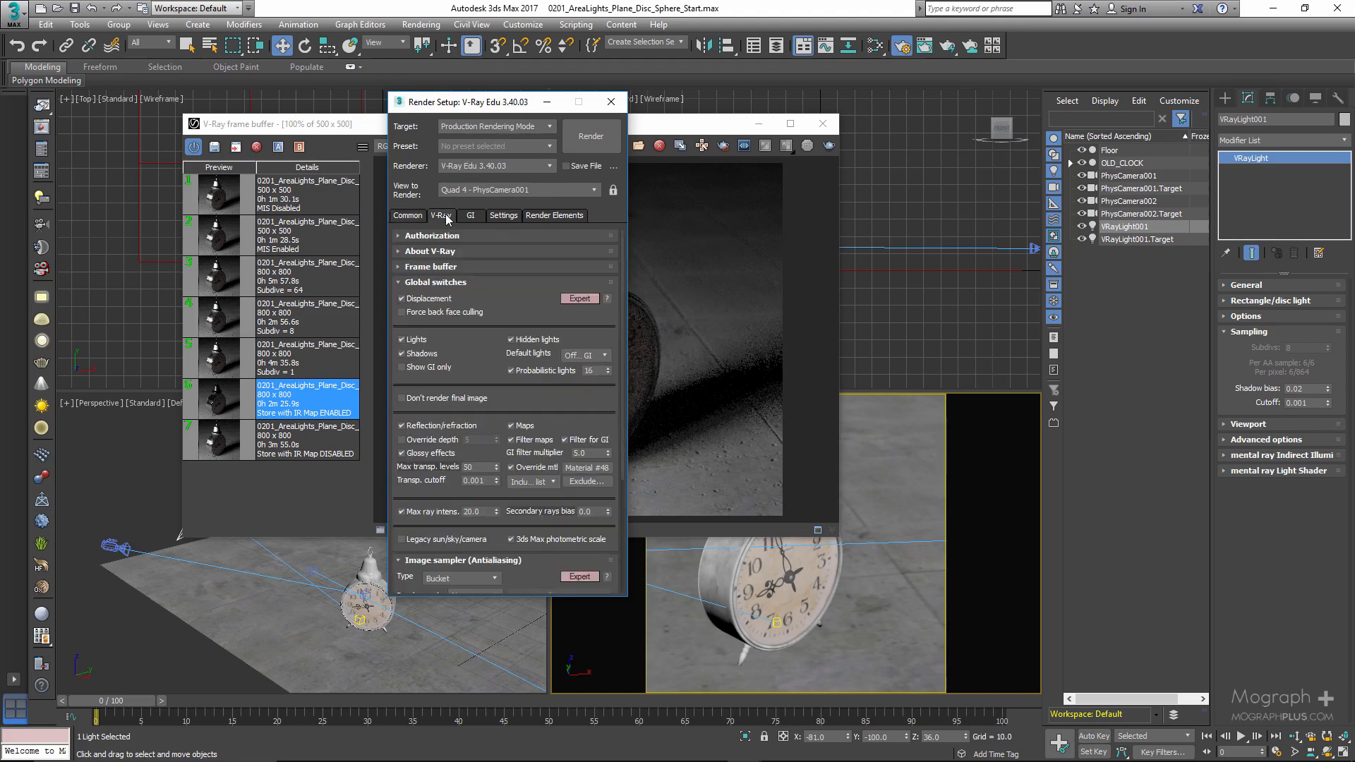
{"action": "left_click", "coordinate": [493, 283]}
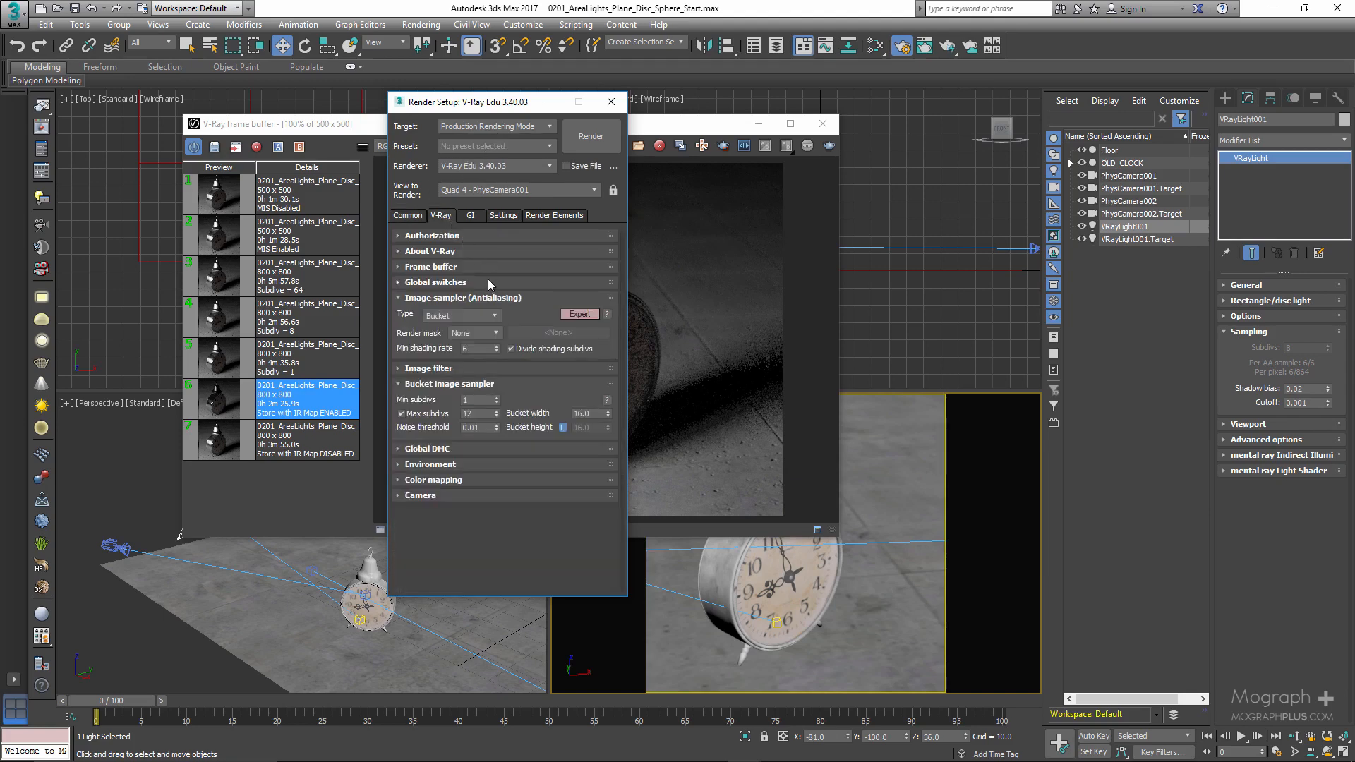
{"action": "left_click", "coordinate": [429, 451]}
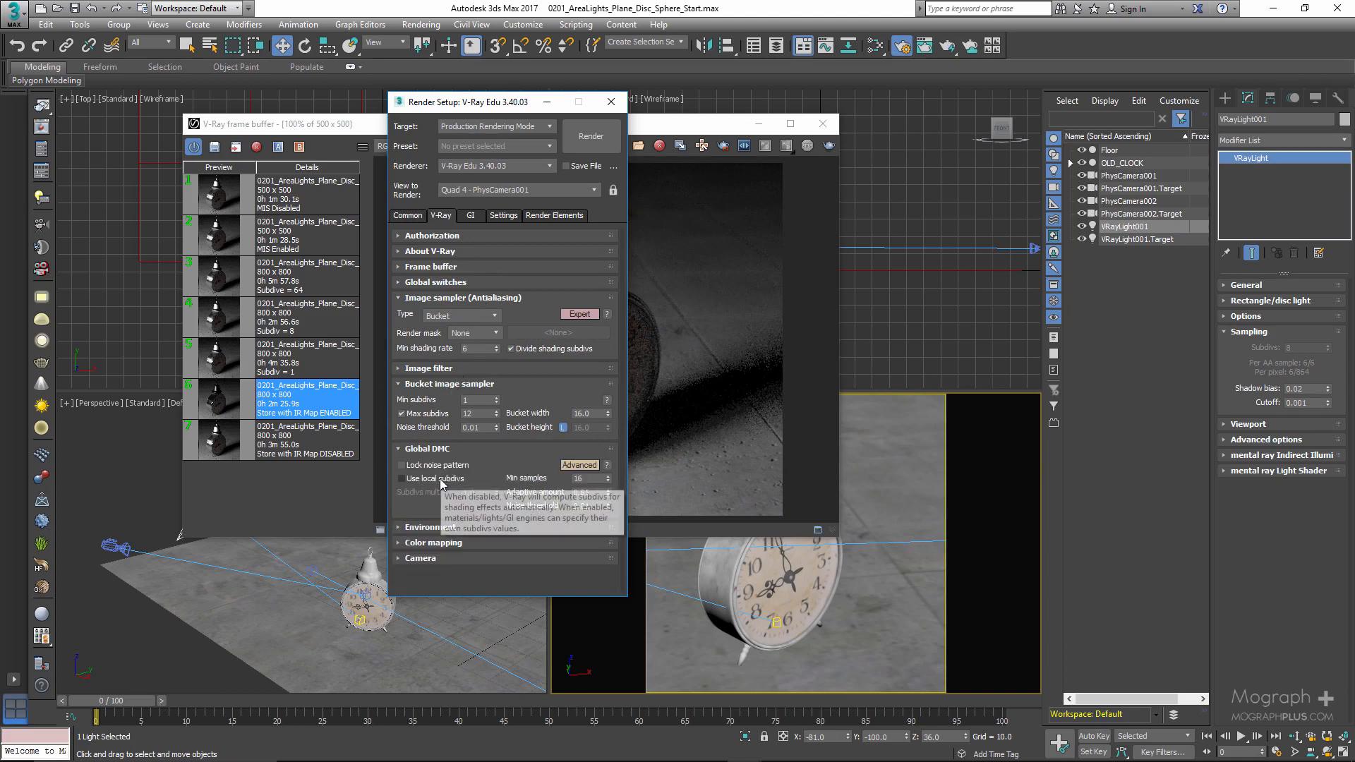
{"action": "left_click", "coordinate": [441, 480]}
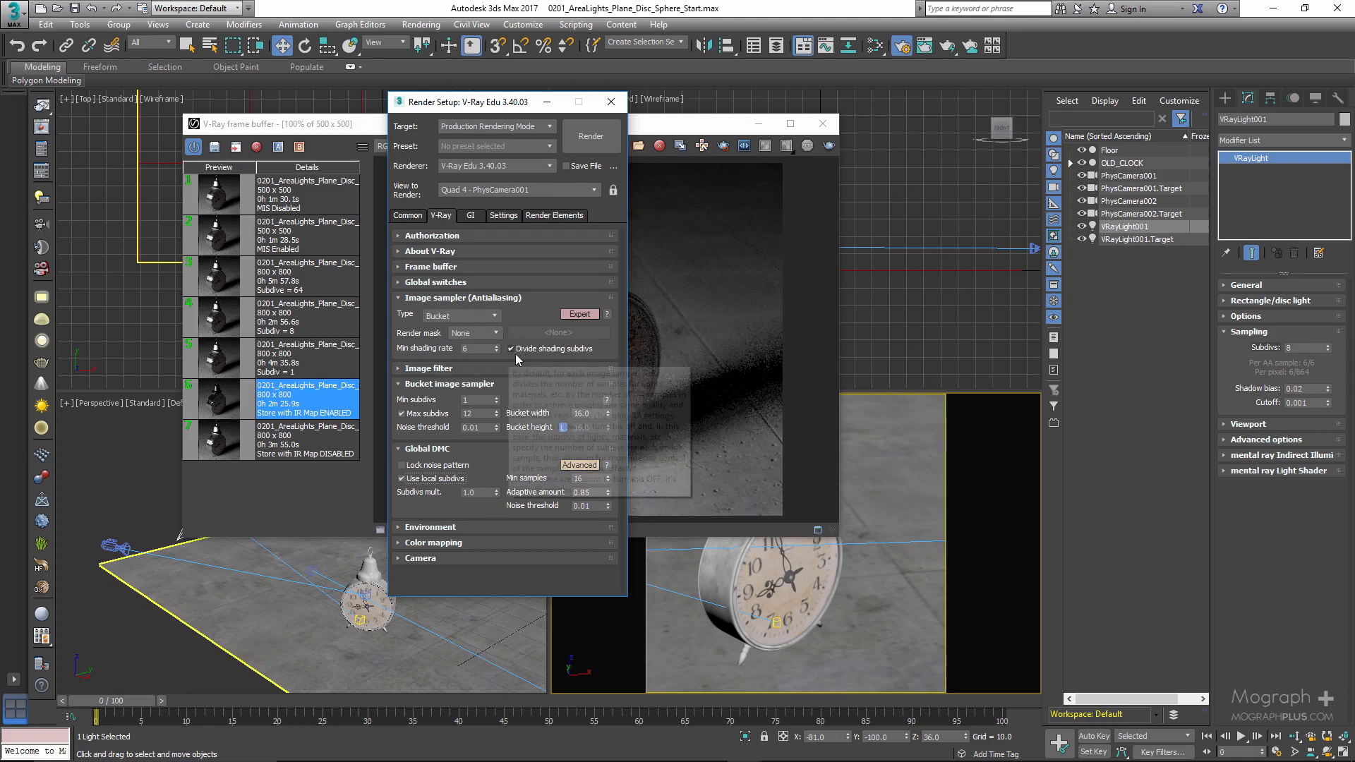
- Switch all V-Ray rollouts to Expert, disable Divide shading subdivs and set the Min shading rate to 1
{"action": "left_click", "coordinate": [586, 315]}
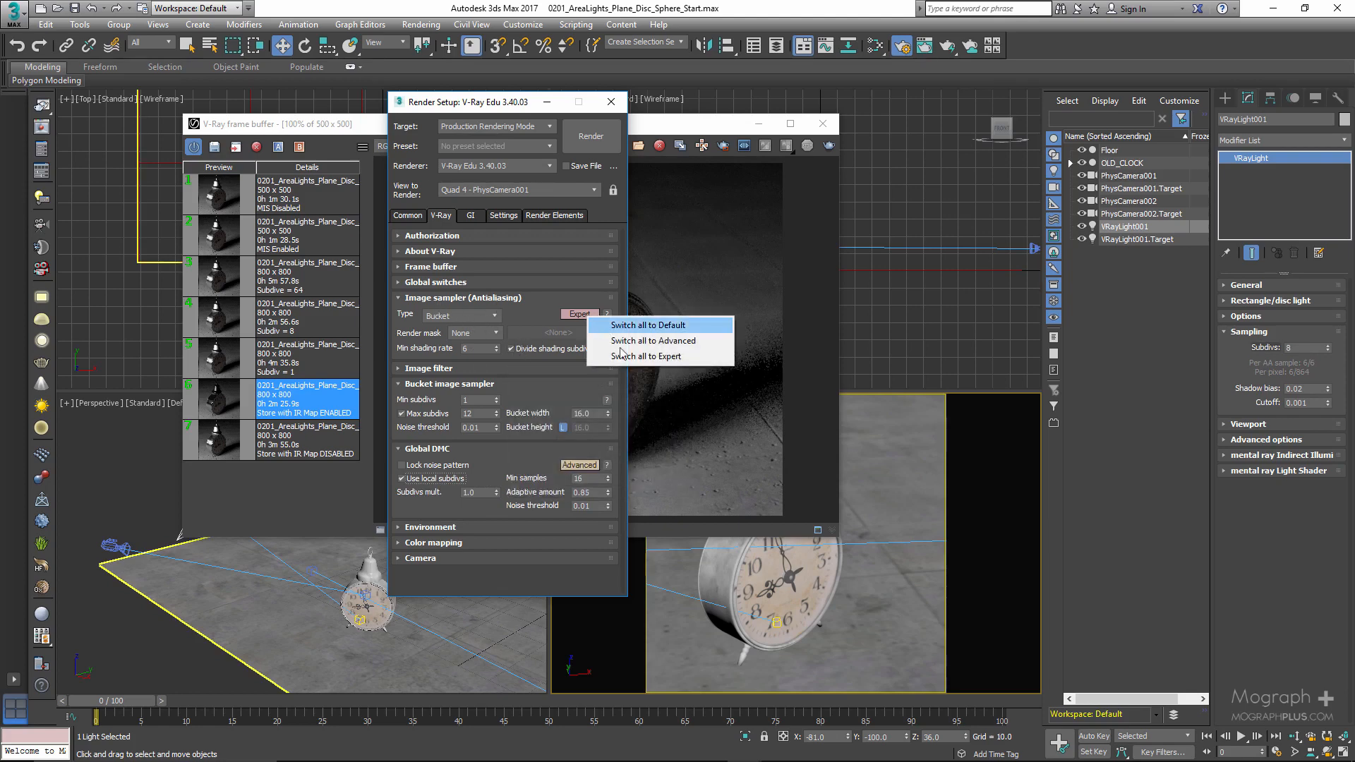
{"action": "left_click", "coordinate": [619, 360]}
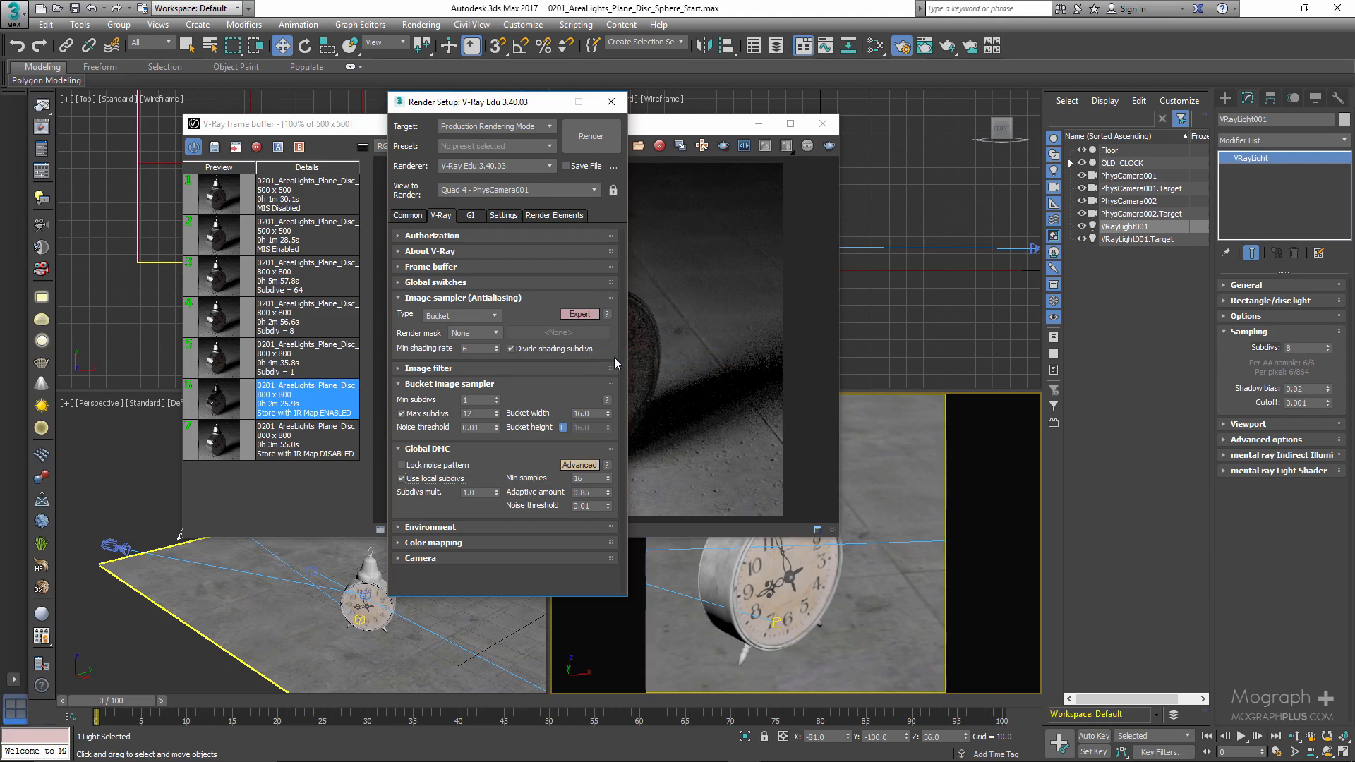
{"action": "left_click_drag", "start_coordinate": [490, 104], "coordinate": [500, 91]}
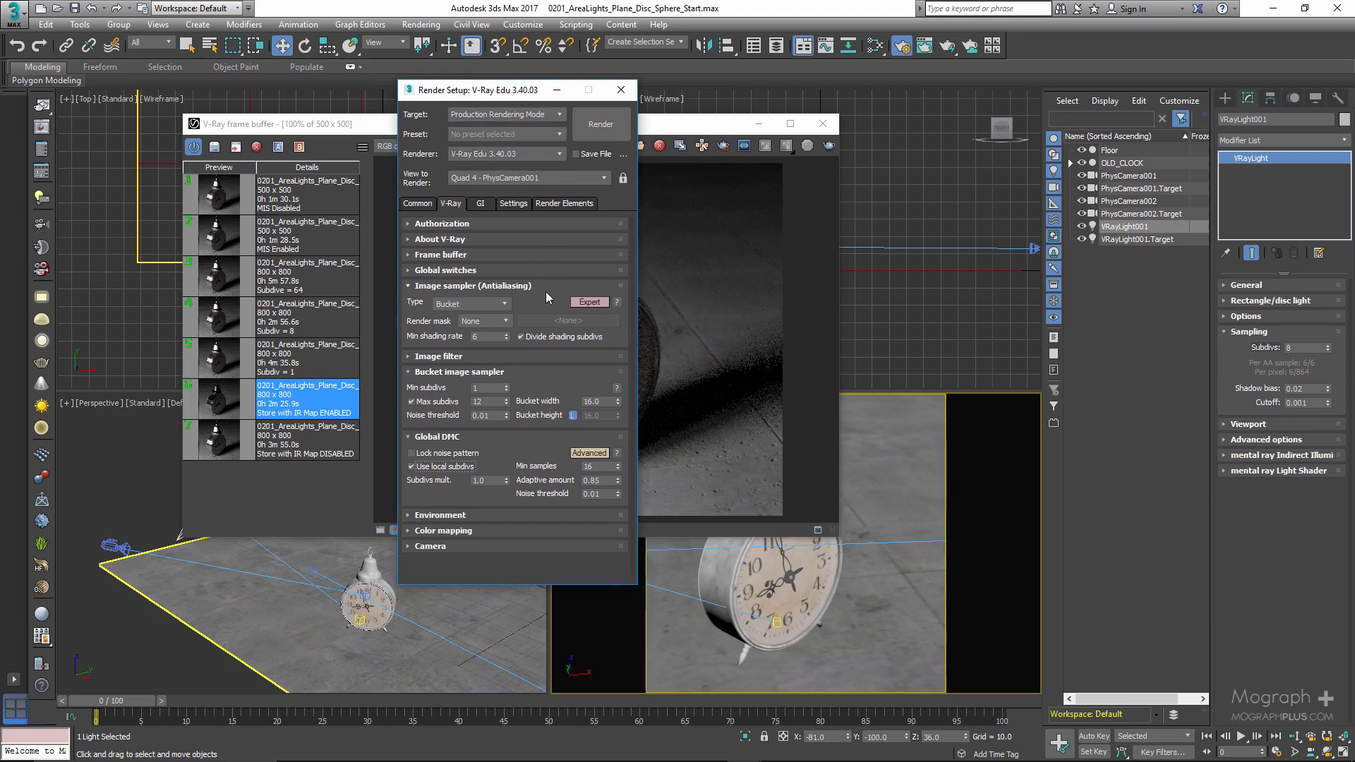
{"action": "left_click", "coordinate": [521, 336]}
{"action": "left_click", "coordinate": [487, 337]}
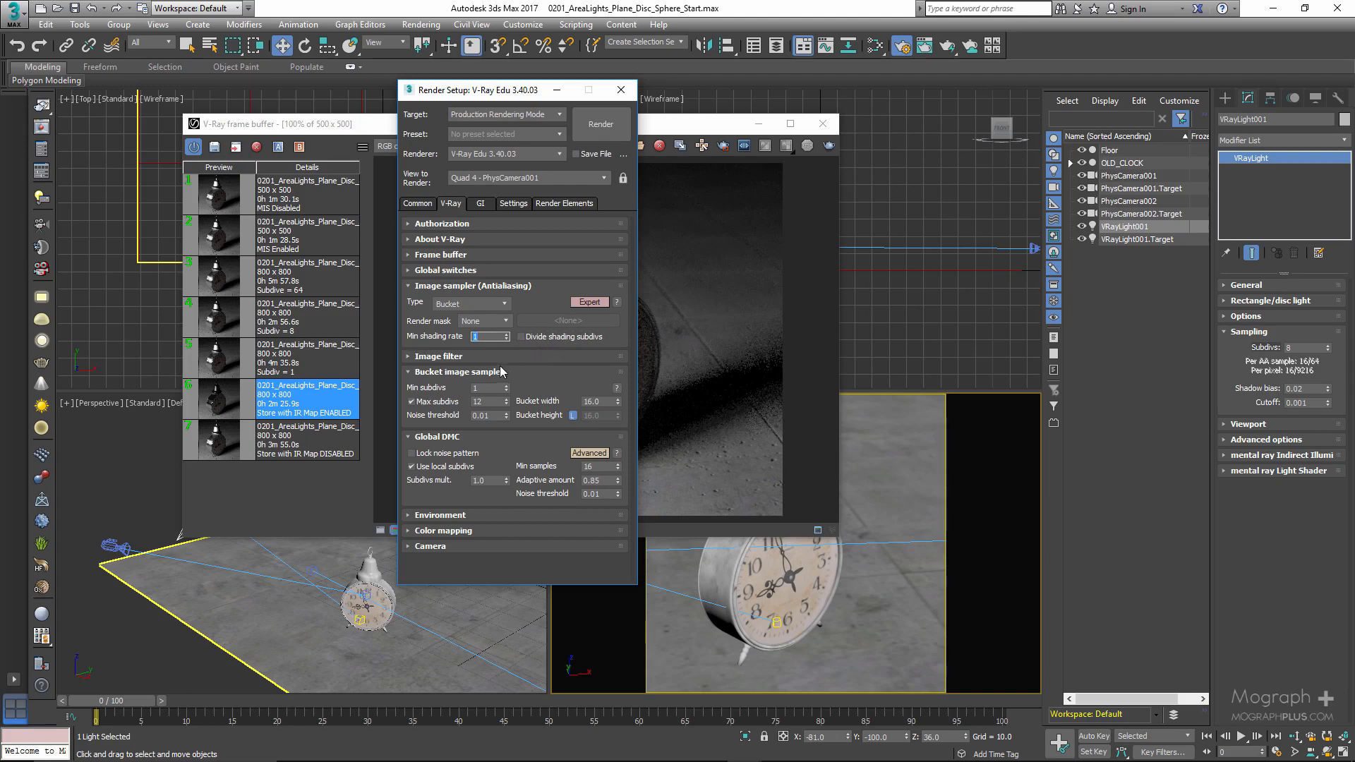
- Set the Bucket image sampler and Global DMC noise thresholds to 0.03, keeping VRayLight001 selected, and close Render Setup
{"action": "left_click", "coordinate": [493, 417]}
{"action": "left_click", "coordinate": [605, 495]}
{"action": "double_click", "coordinate": [605, 494]}
{"action": "left_click", "coordinate": [1124, 227]}
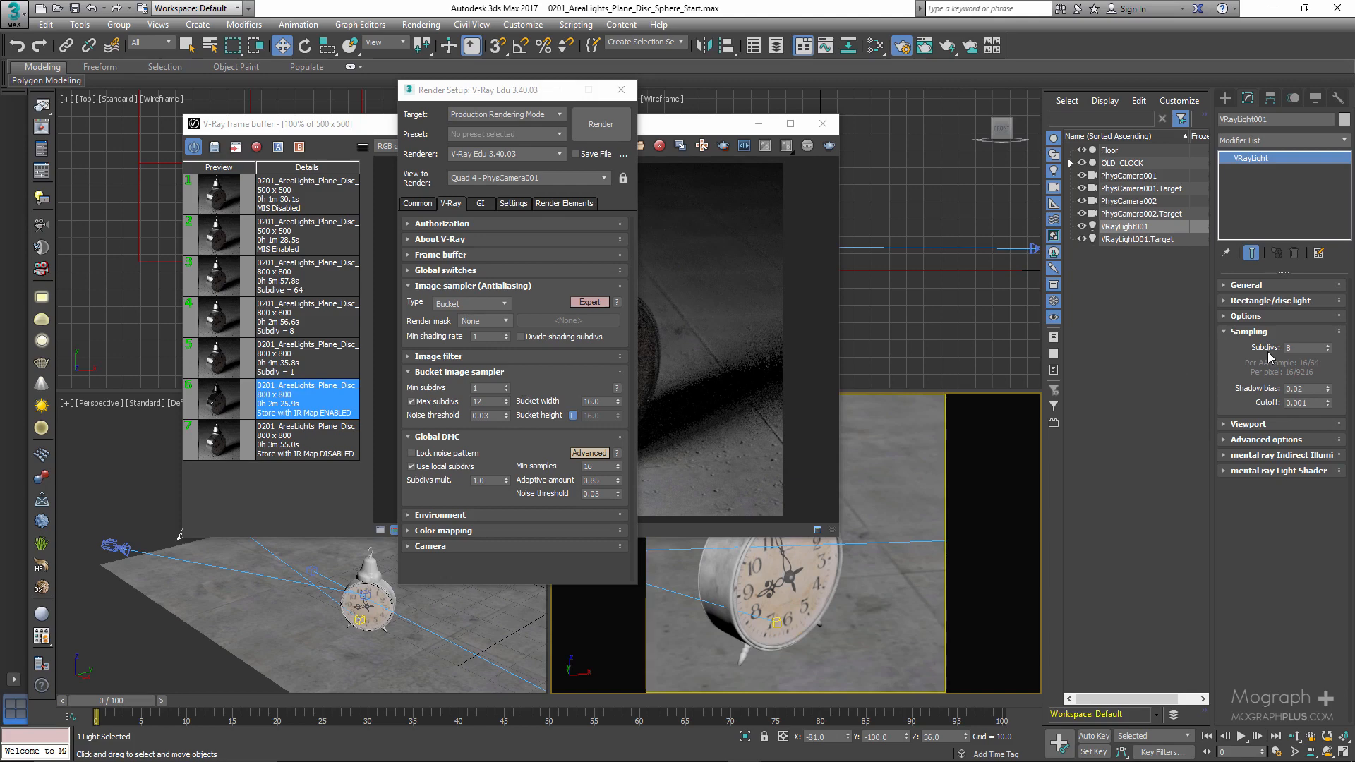
{"action": "left_click", "coordinate": [621, 89]}
- Compare the saved frame buffer renders of the clock made with light subdivs of 1, 8 and 64
{"action": "left_click_drag", "start_coordinate": [605, 125], "coordinate": [778, 138]}
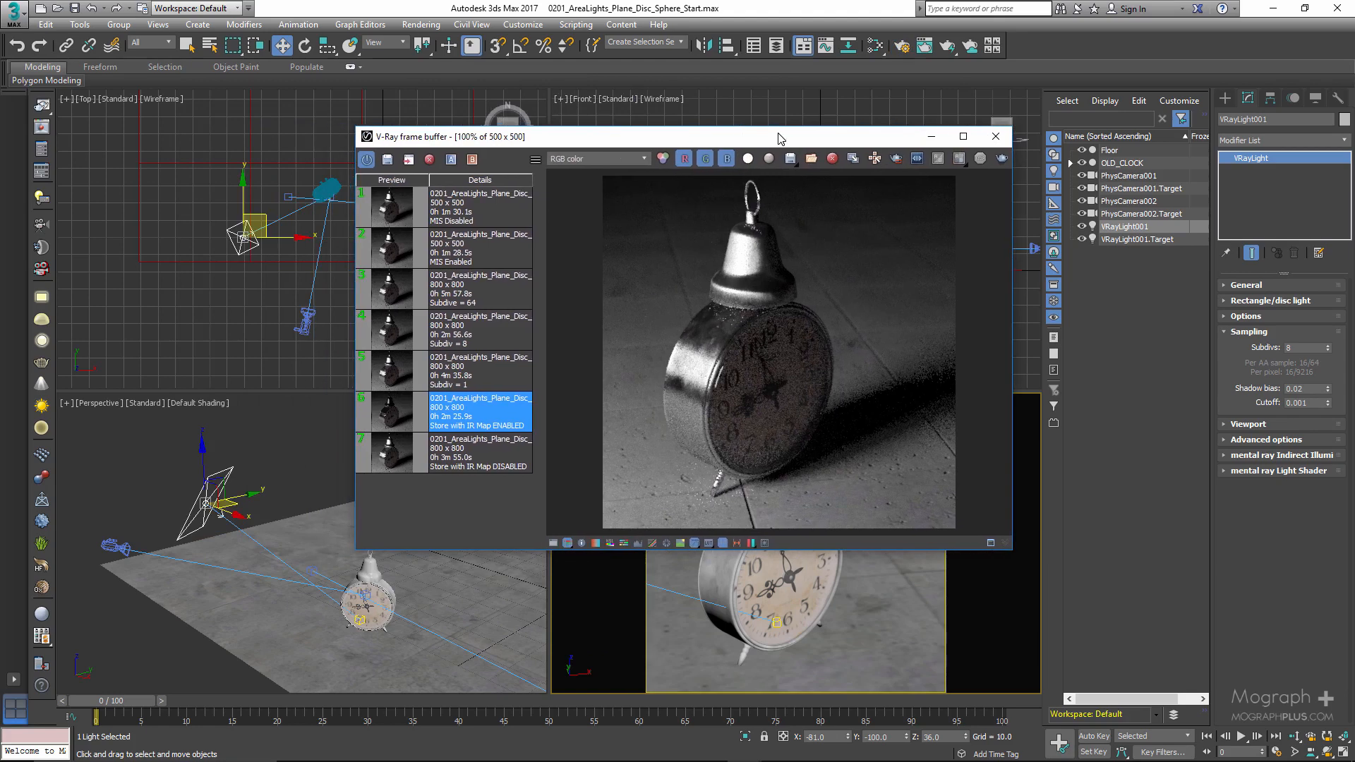
{"action": "left_click", "coordinate": [390, 379]}
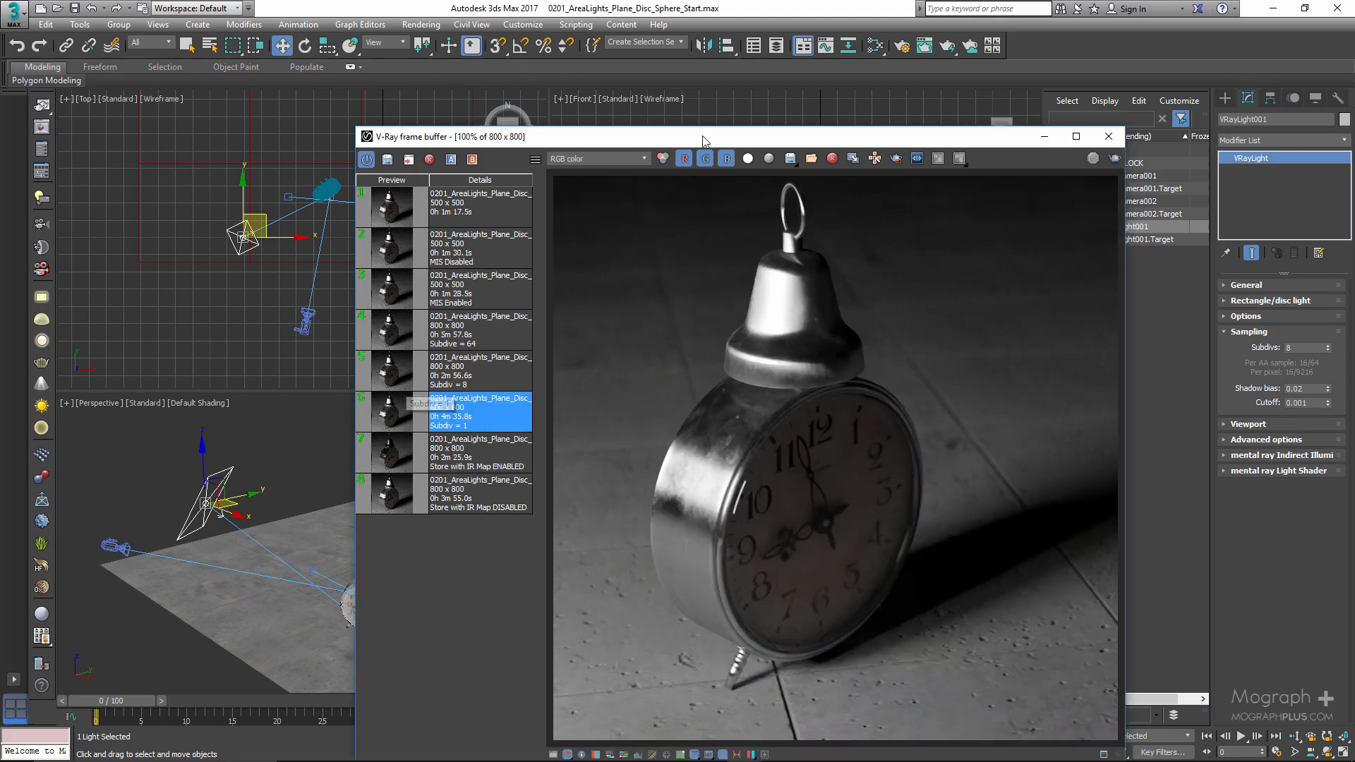
{"action": "left_click_drag", "start_coordinate": [703, 138], "coordinate": [557, 40]}
{"action": "left_click", "coordinate": [276, 258]}
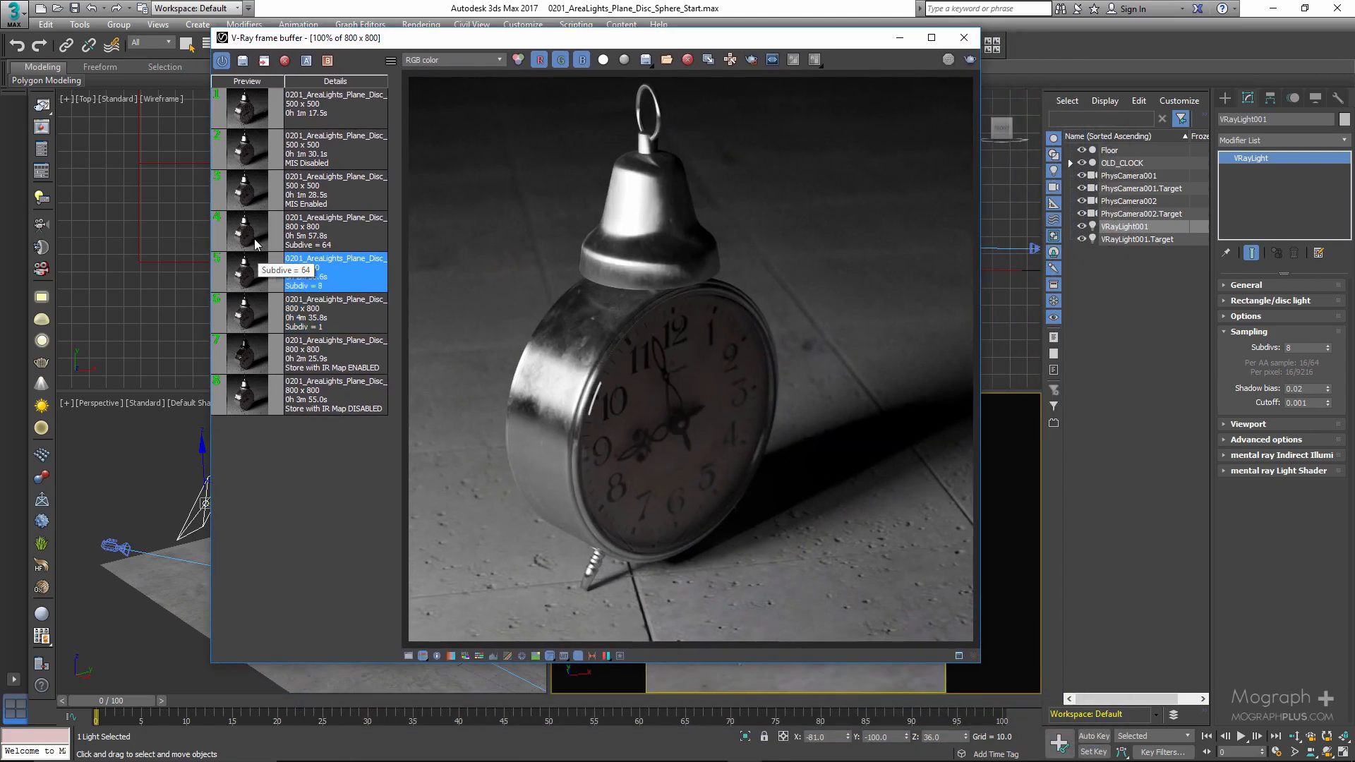
{"action": "left_click", "coordinate": [252, 318]}
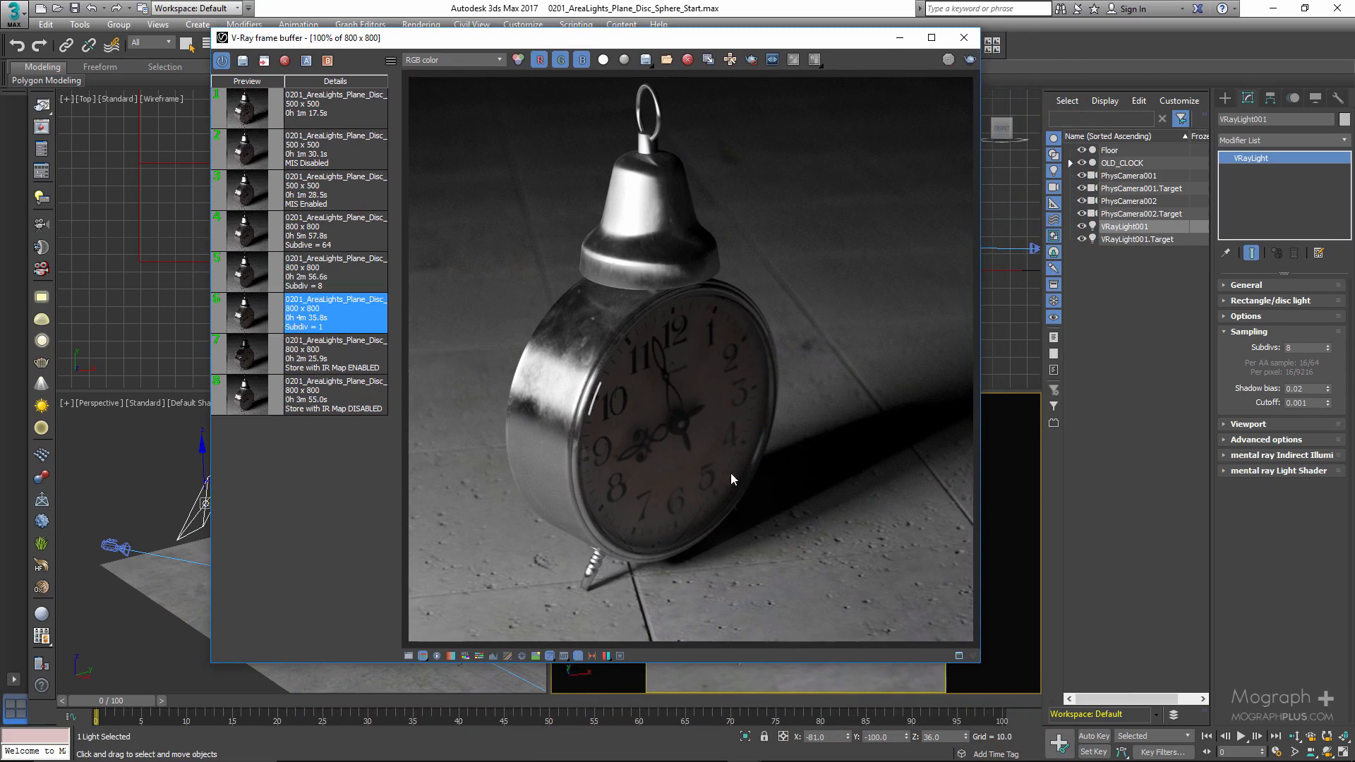
{"action": "left_click", "coordinate": [253, 287]}
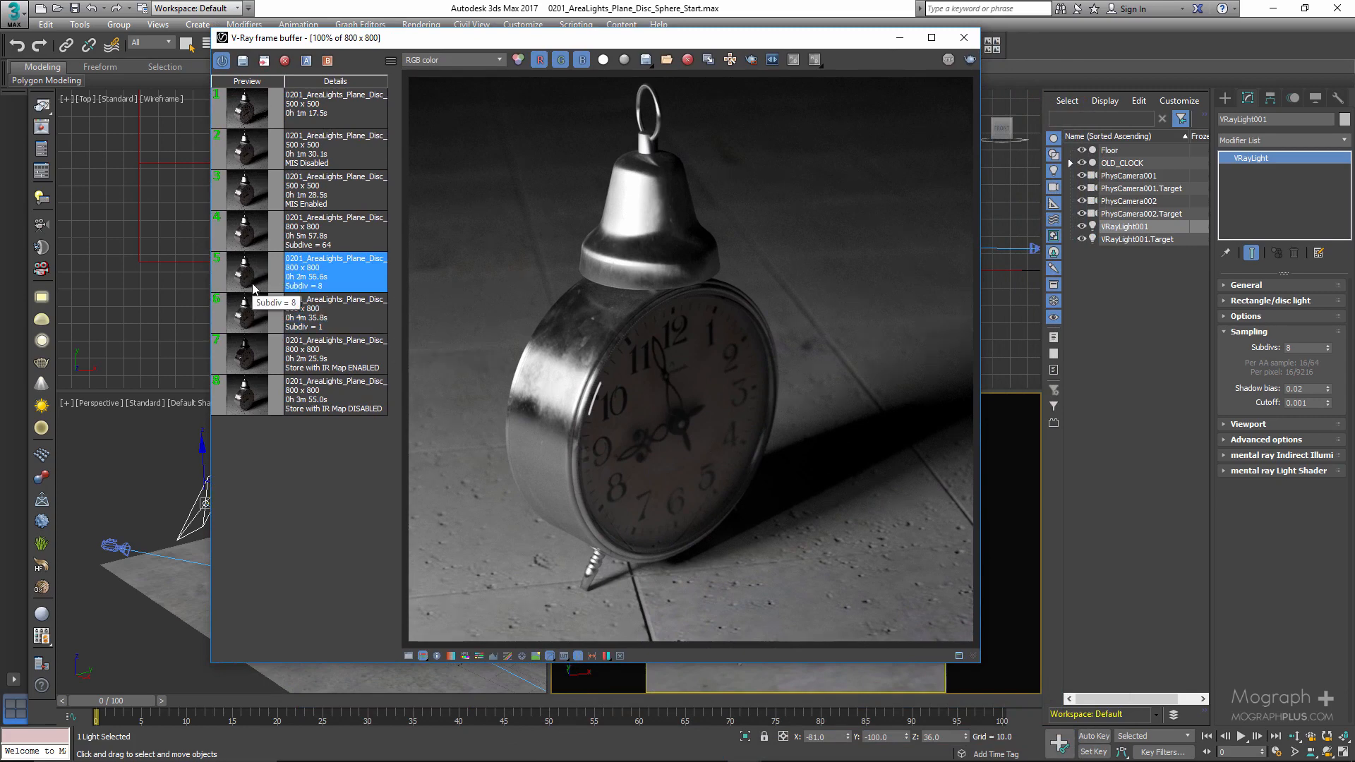
{"action": "left_click", "coordinate": [242, 235]}
- Compare the noise in the clock's floor shadow between the Subdiv = 1 and Subdive = 64 renders at close range
{"action": "scroll", "coordinate": [732, 532], "scroll_direction": "up", "scroll_amount": 5}
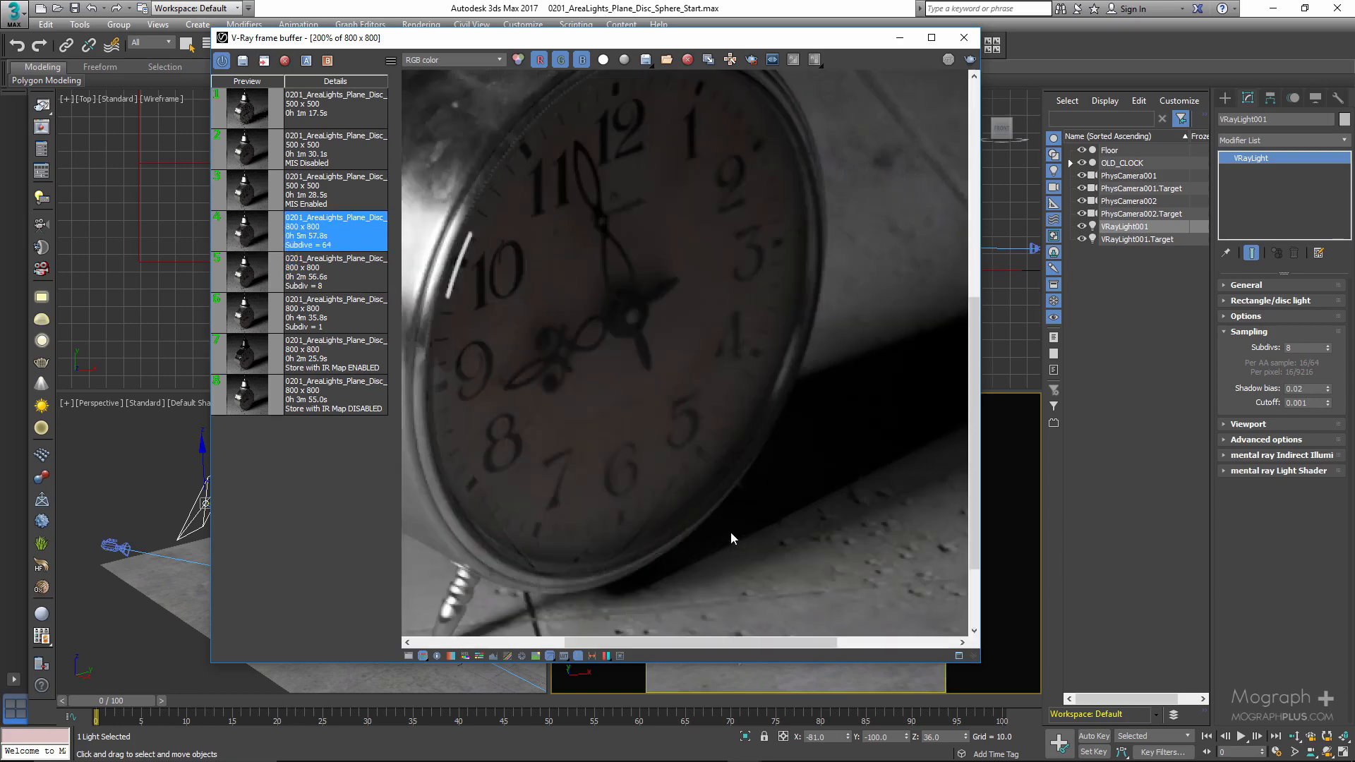
{"action": "middle_click_drag", "start_coordinate": [677, 315], "coordinate": [544, 451]}
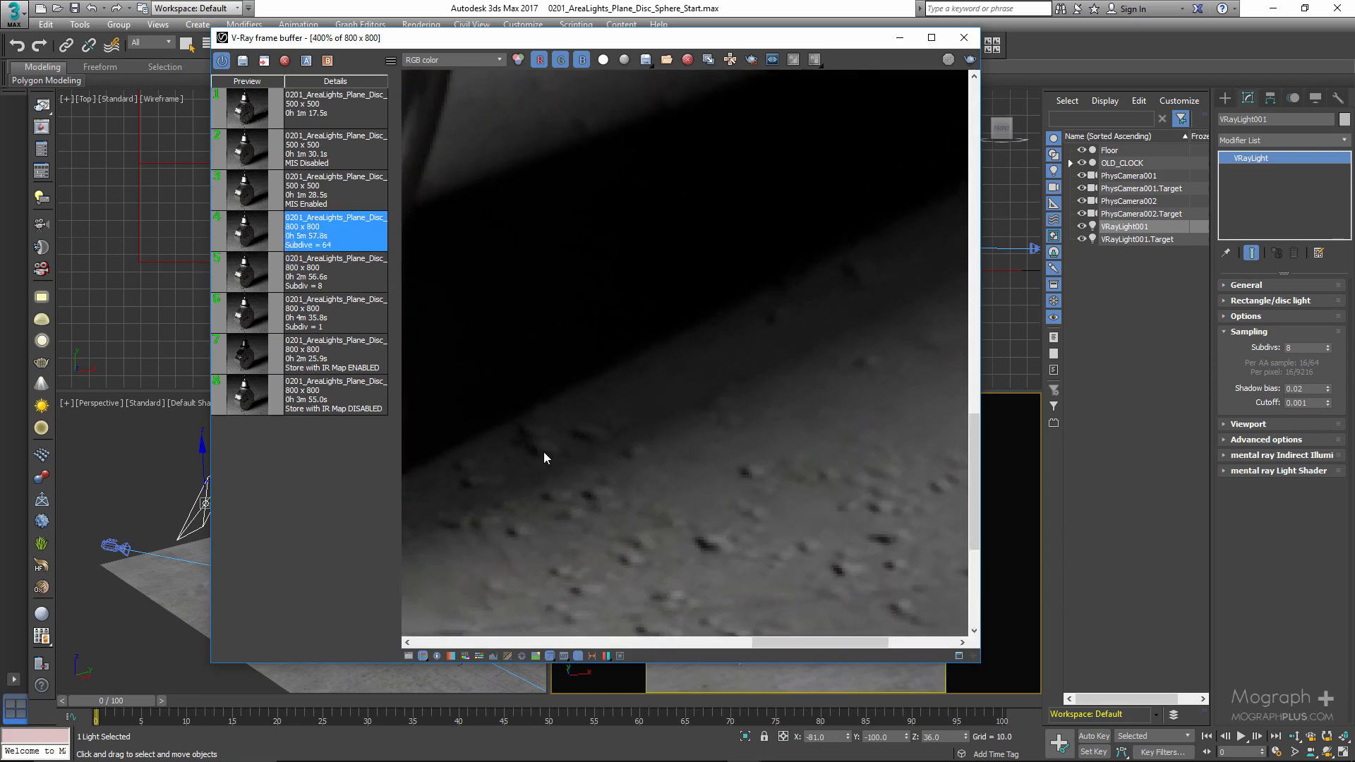
{"action": "left_click", "coordinate": [263, 319]}
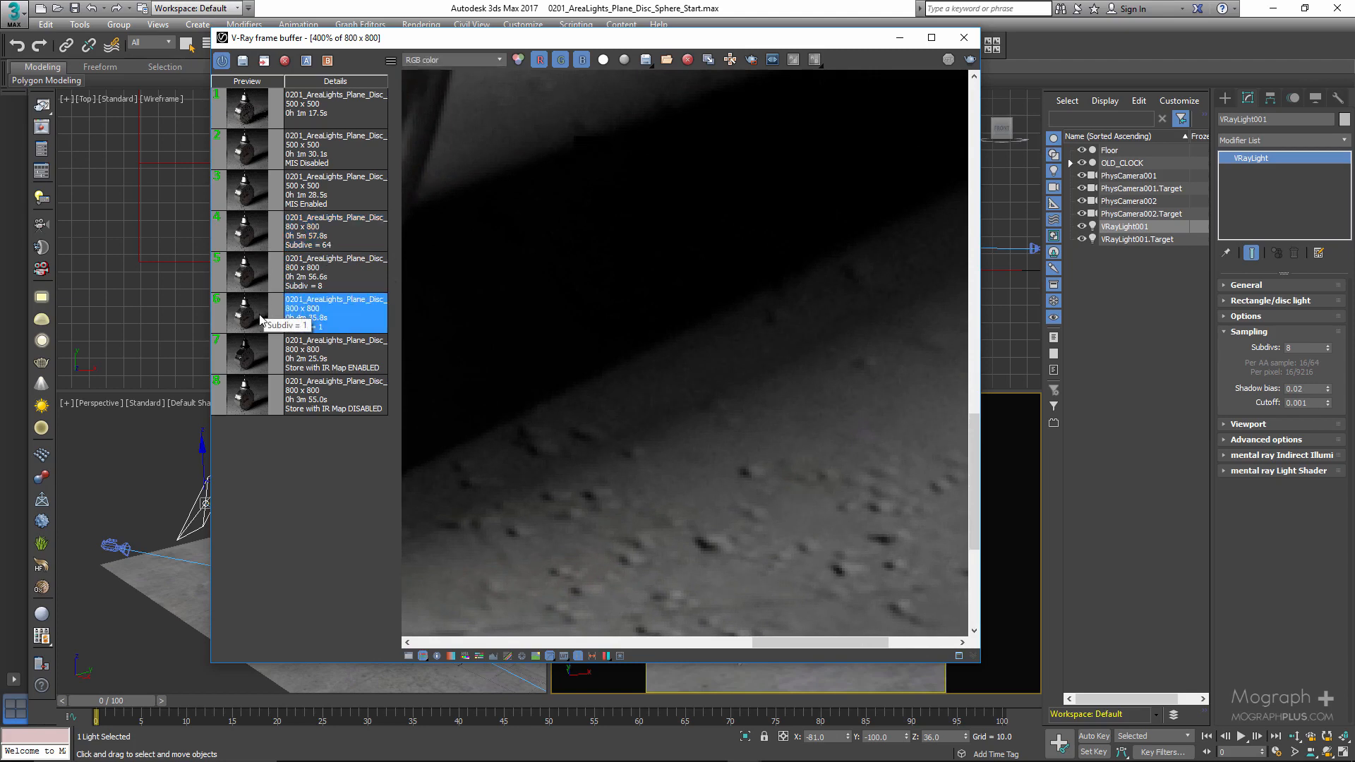
{"action": "left_click", "coordinate": [253, 237]}
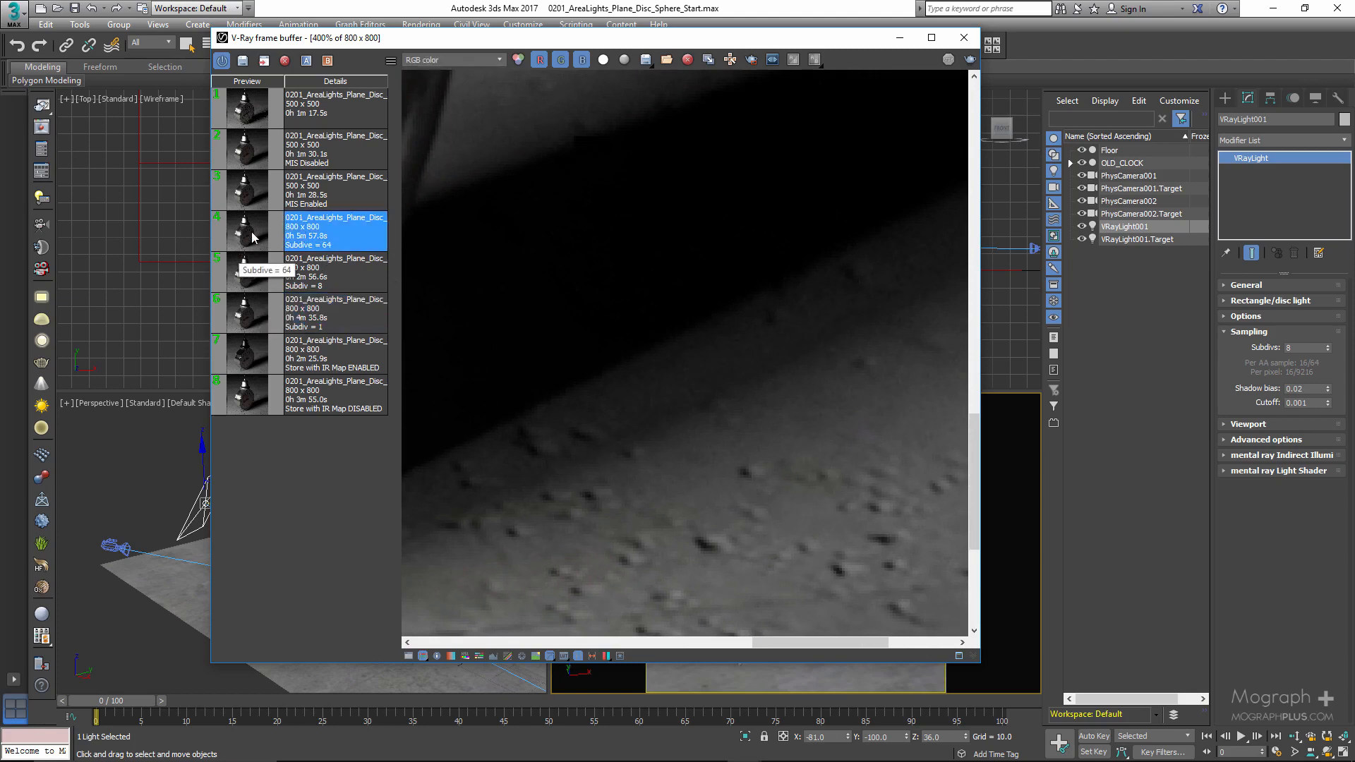
{"action": "left_click", "coordinate": [250, 321]}
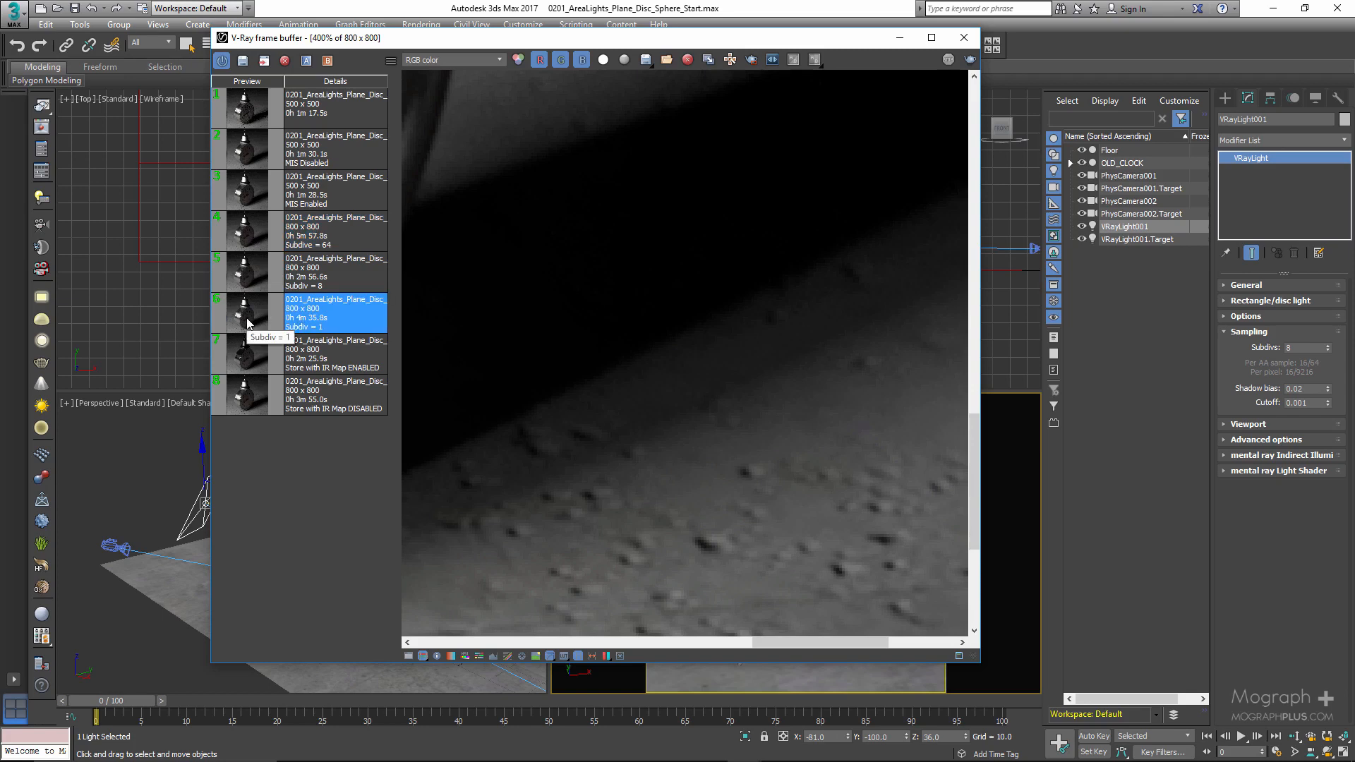
{"action": "left_click", "coordinate": [248, 240]}
{"action": "scroll", "coordinate": [672, 392], "scroll_direction": "down", "scroll_amount": 1}
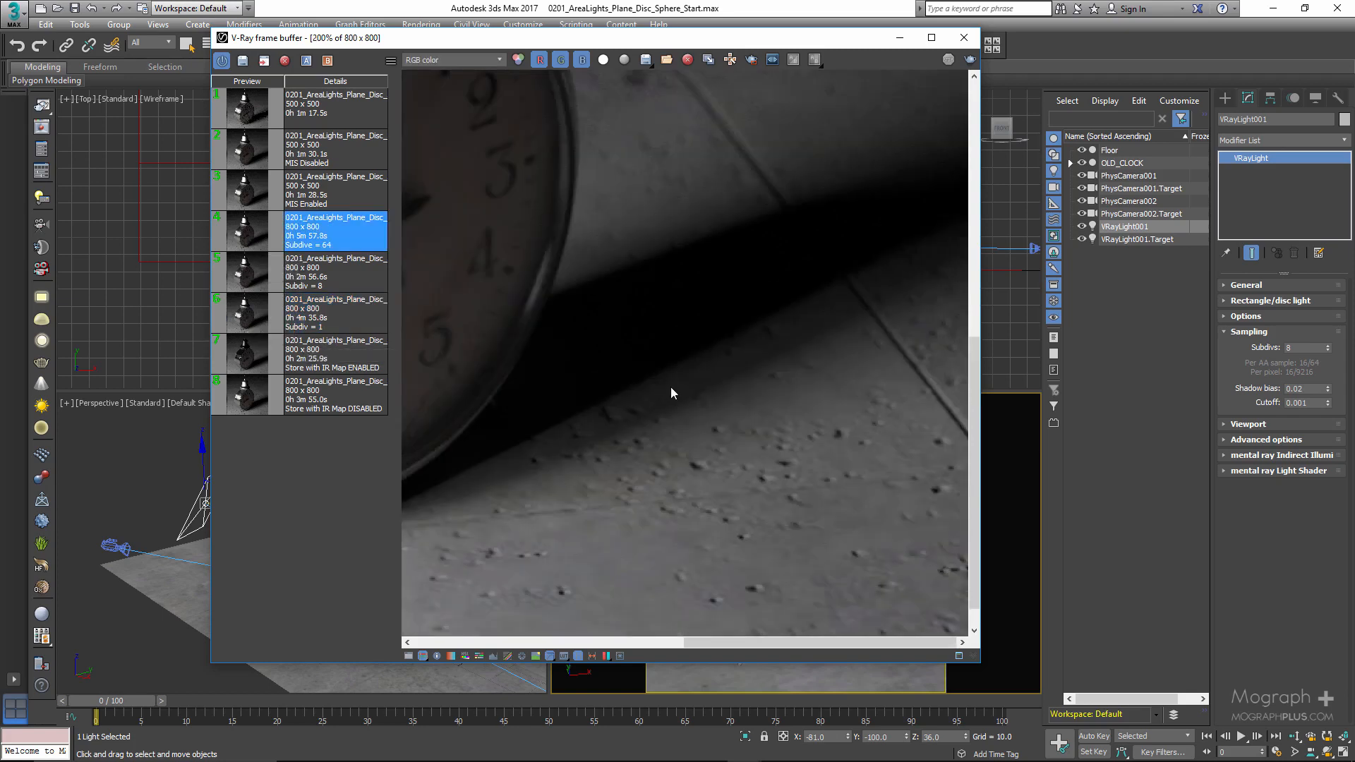
{"action": "left_click", "coordinate": [251, 314]}
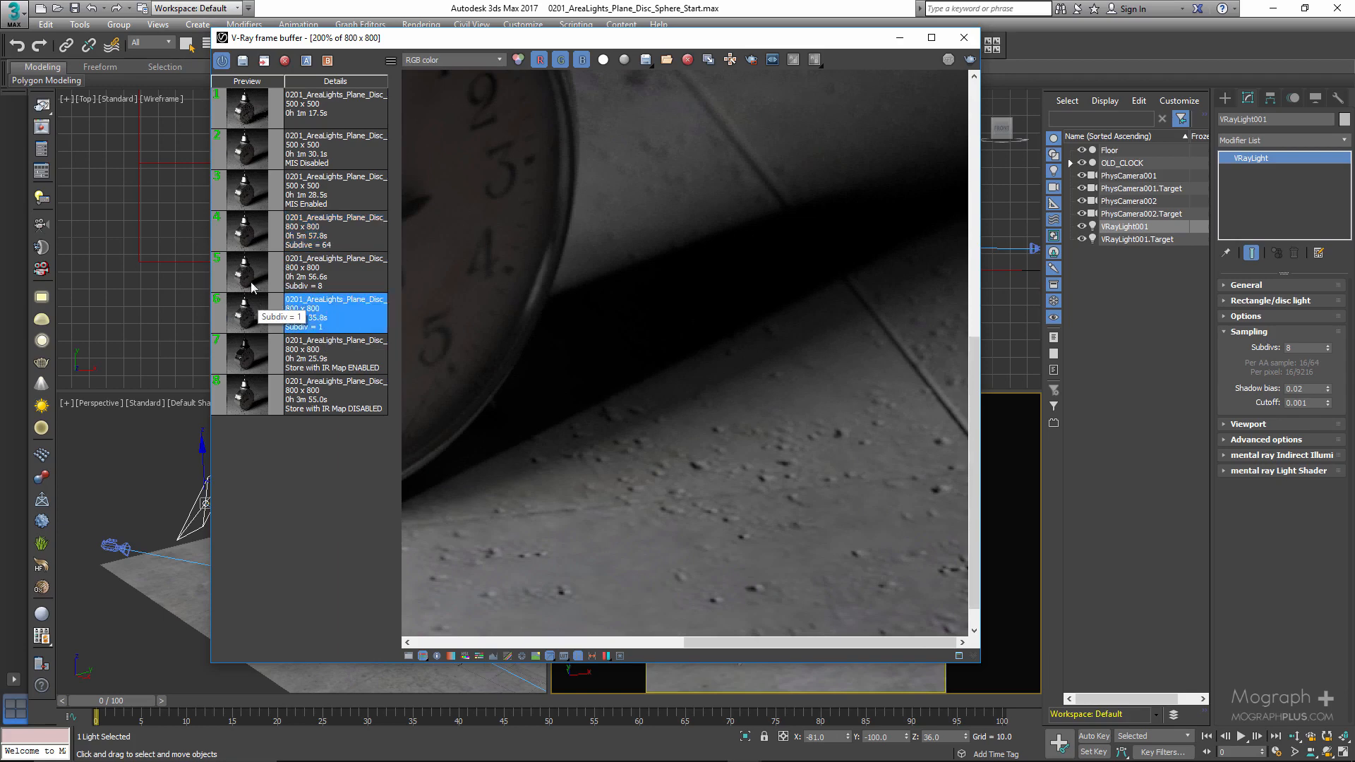
- Set up an A/B comparison with the Subdiv = 1 render as A and the Subdive = 64 render as B
{"action": "left_click", "coordinate": [306, 61]}
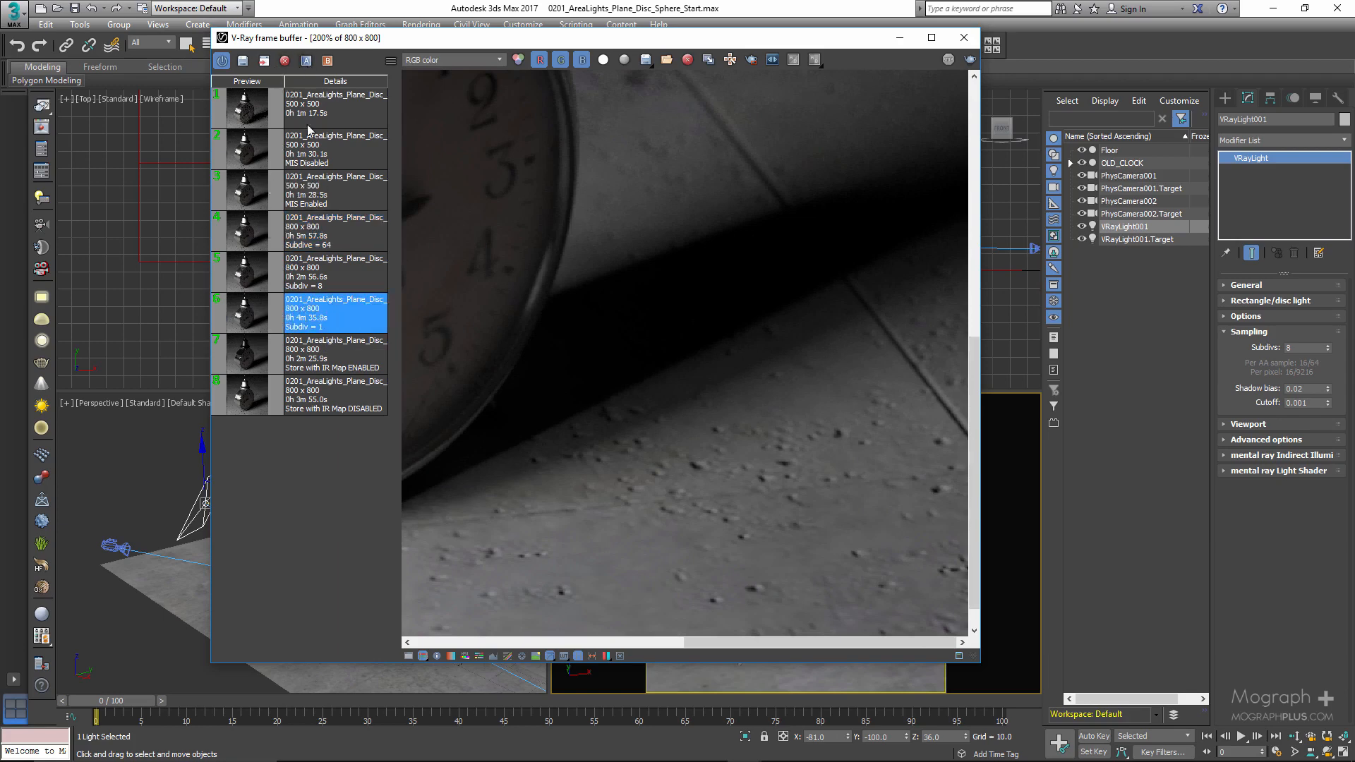
{"action": "left_click", "coordinate": [323, 247]}
{"action": "left_click", "coordinate": [327, 61]}
{"action": "scroll", "coordinate": [666, 267], "scroll_direction": "down", "scroll_amount": 1}
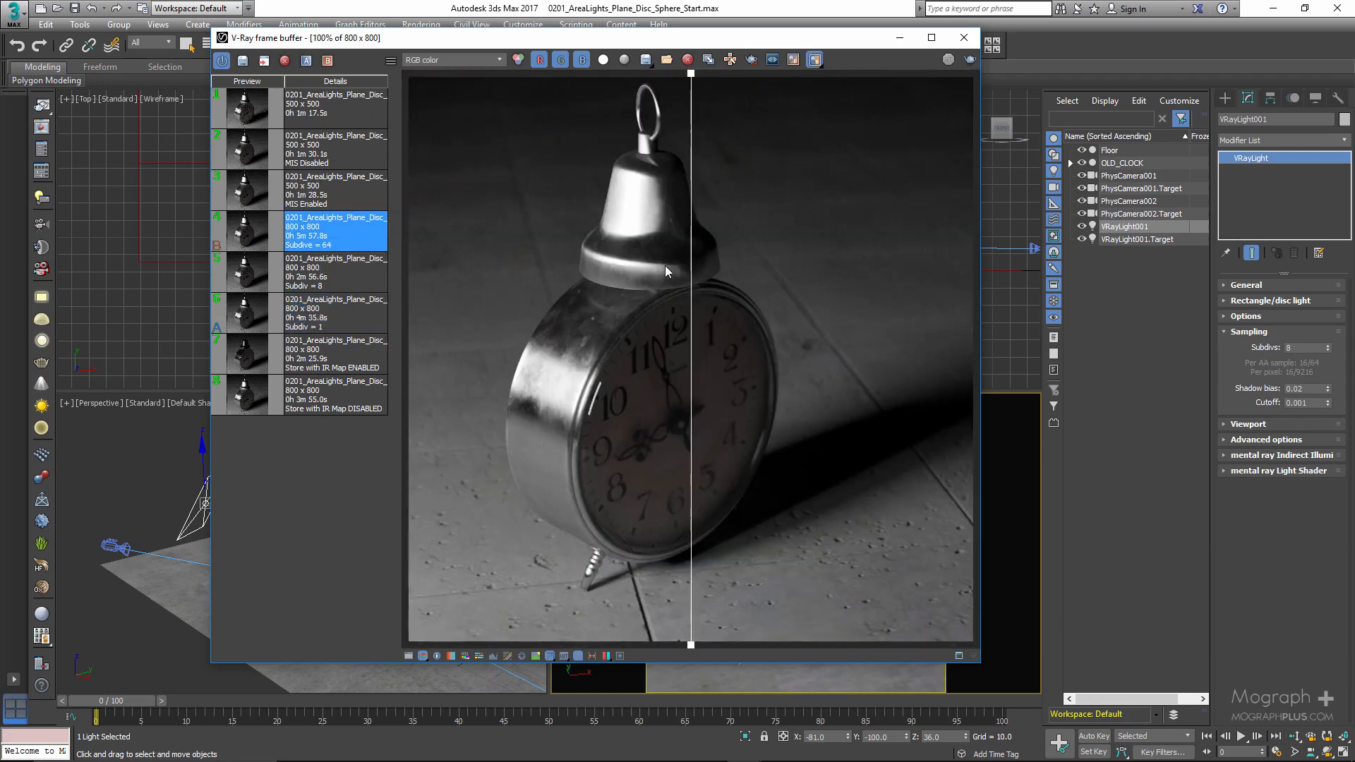
- Examine the A/B split around the clock's base in a maximized frame buffer, end the comparison and close the frame buffer
{"action": "double_click", "coordinate": [742, 45]}
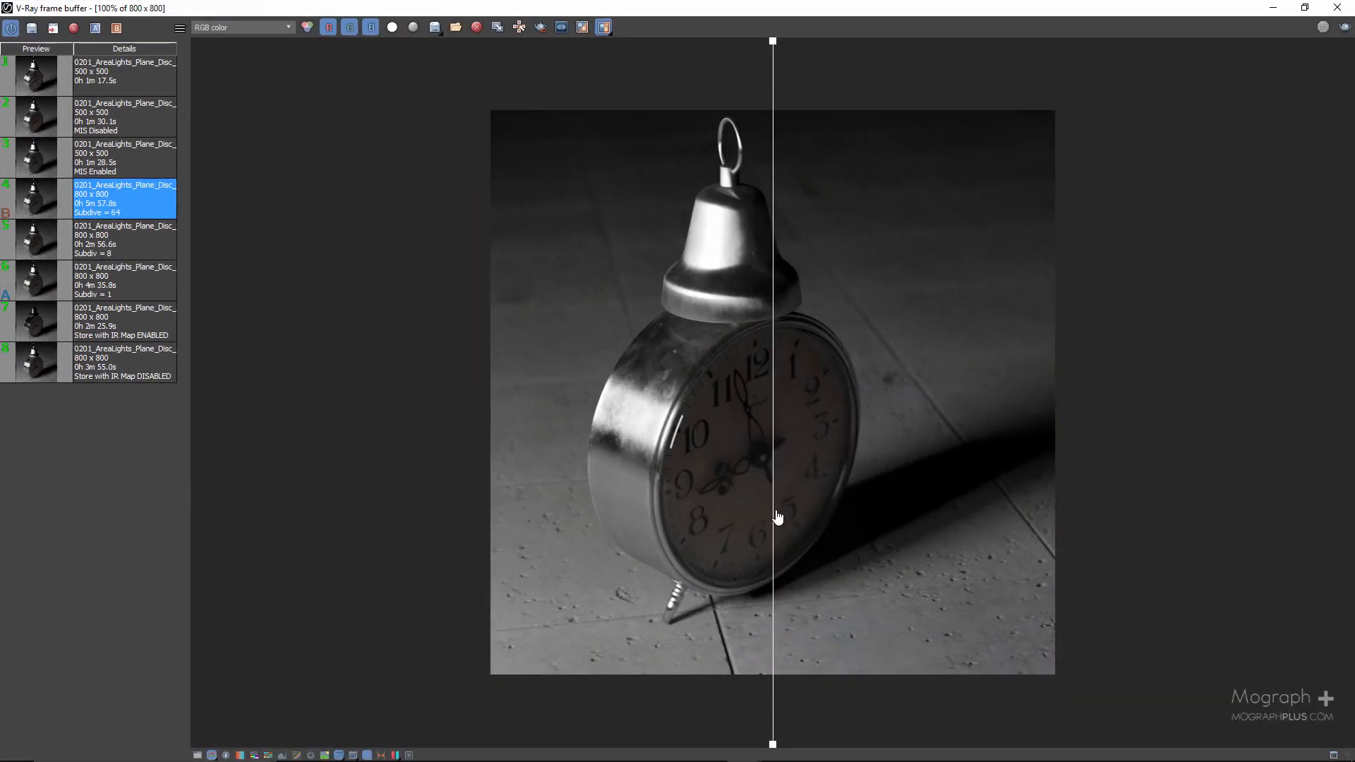
{"action": "left_click_drag", "start_coordinate": [776, 528], "coordinate": [816, 578]}
{"action": "scroll", "coordinate": [910, 578], "scroll_direction": "up", "scroll_amount": 2}
{"action": "scroll", "coordinate": [909, 581], "scroll_direction": "up", "scroll_amount": 2}
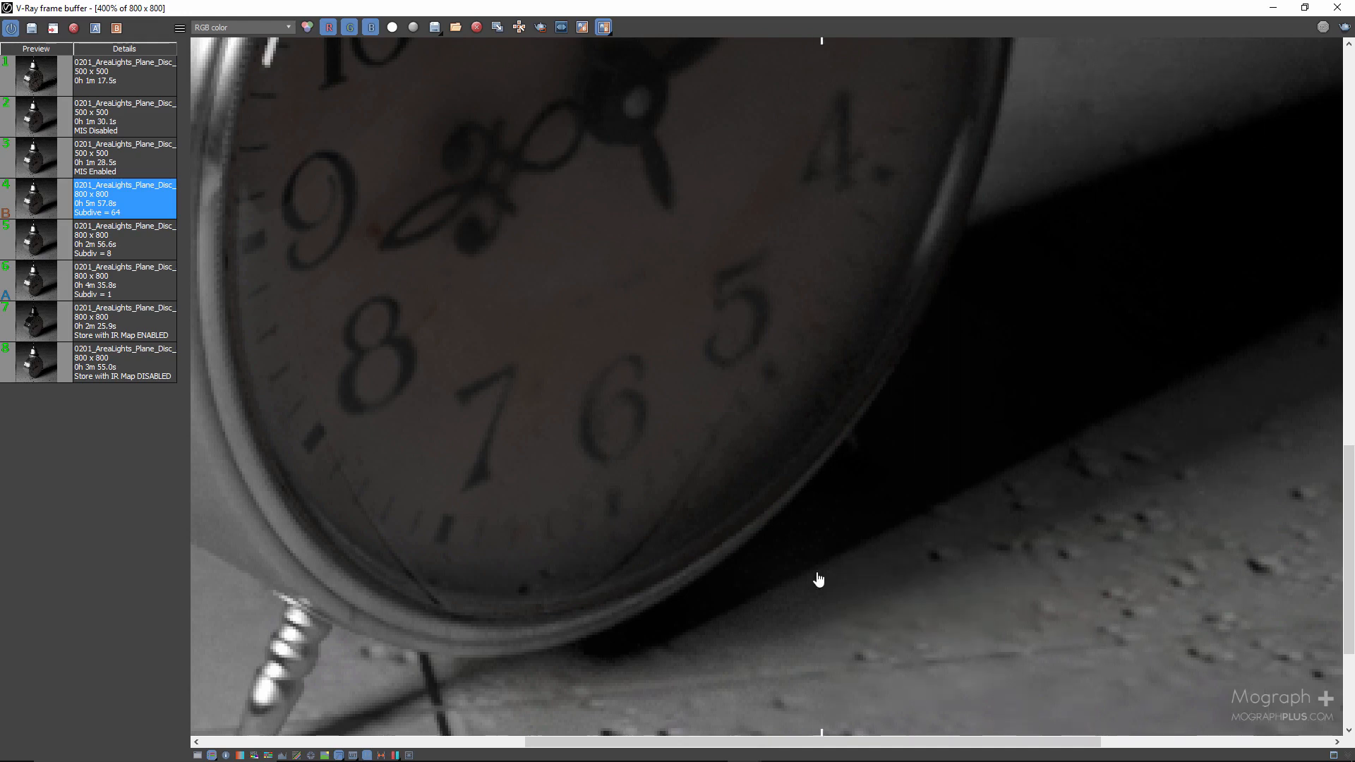
{"action": "left_click", "coordinate": [603, 27]}
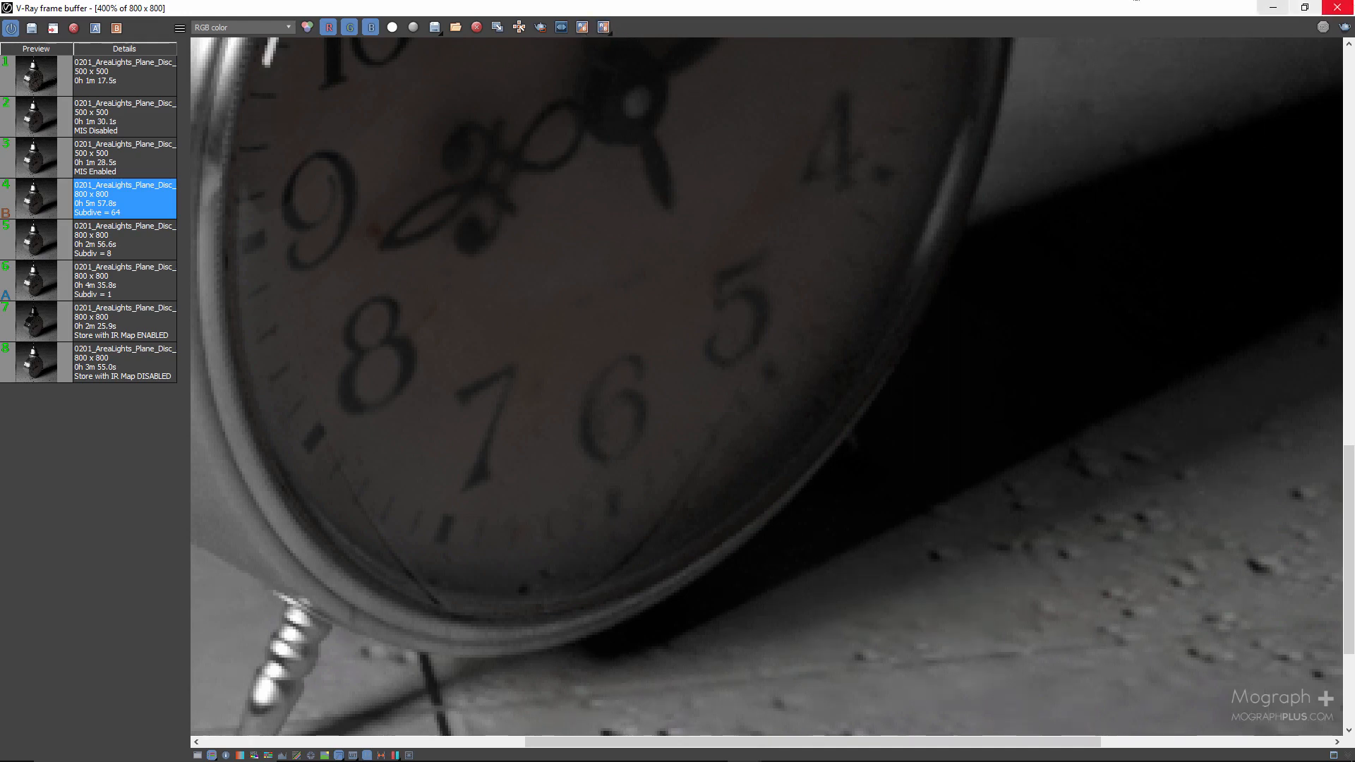
{"action": "left_click", "coordinate": [1337, 7]}
- Restore both noise thresholds to 0.01 in Render Setup and turn off Use local subdivs
{"action": "double_click", "coordinate": [1307, 349]}
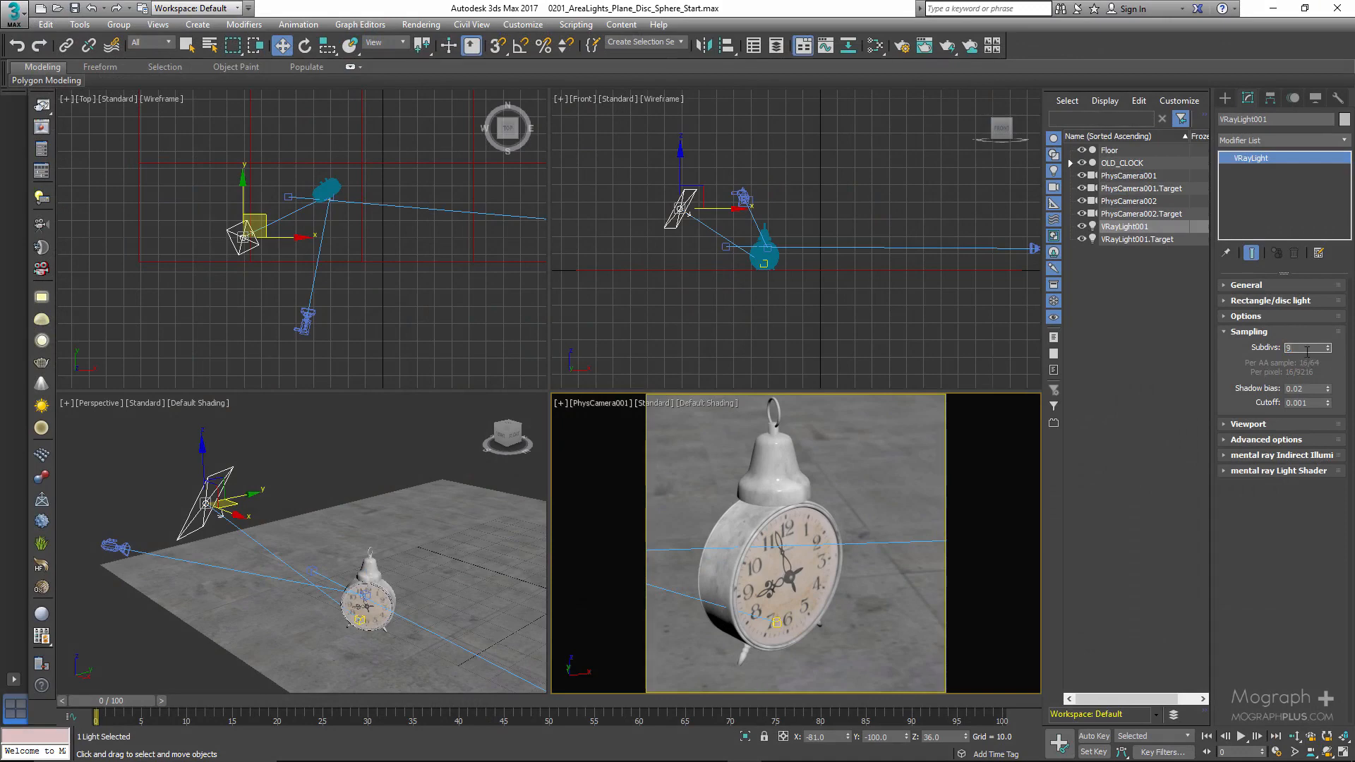
{"action": "left_click", "coordinate": [44, 149]}
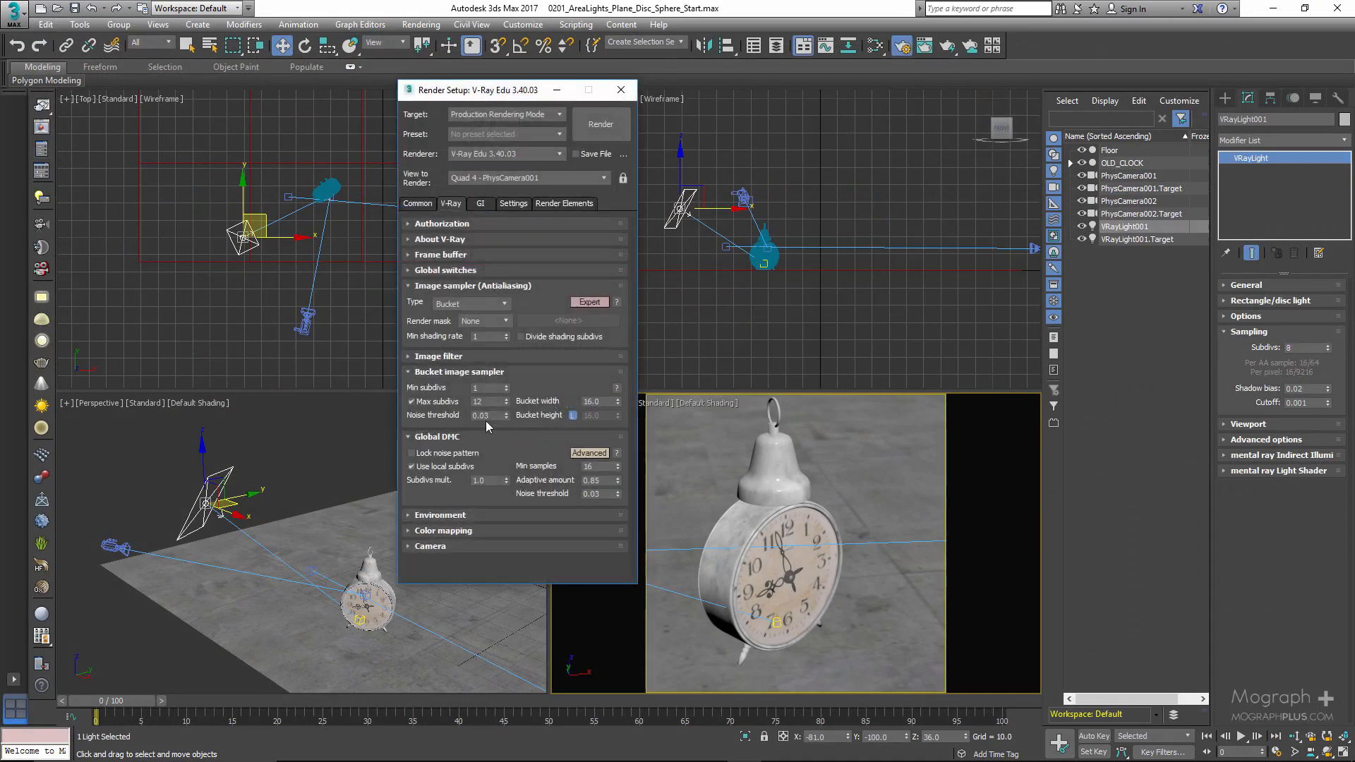
{"action": "left_click", "coordinate": [499, 416]}
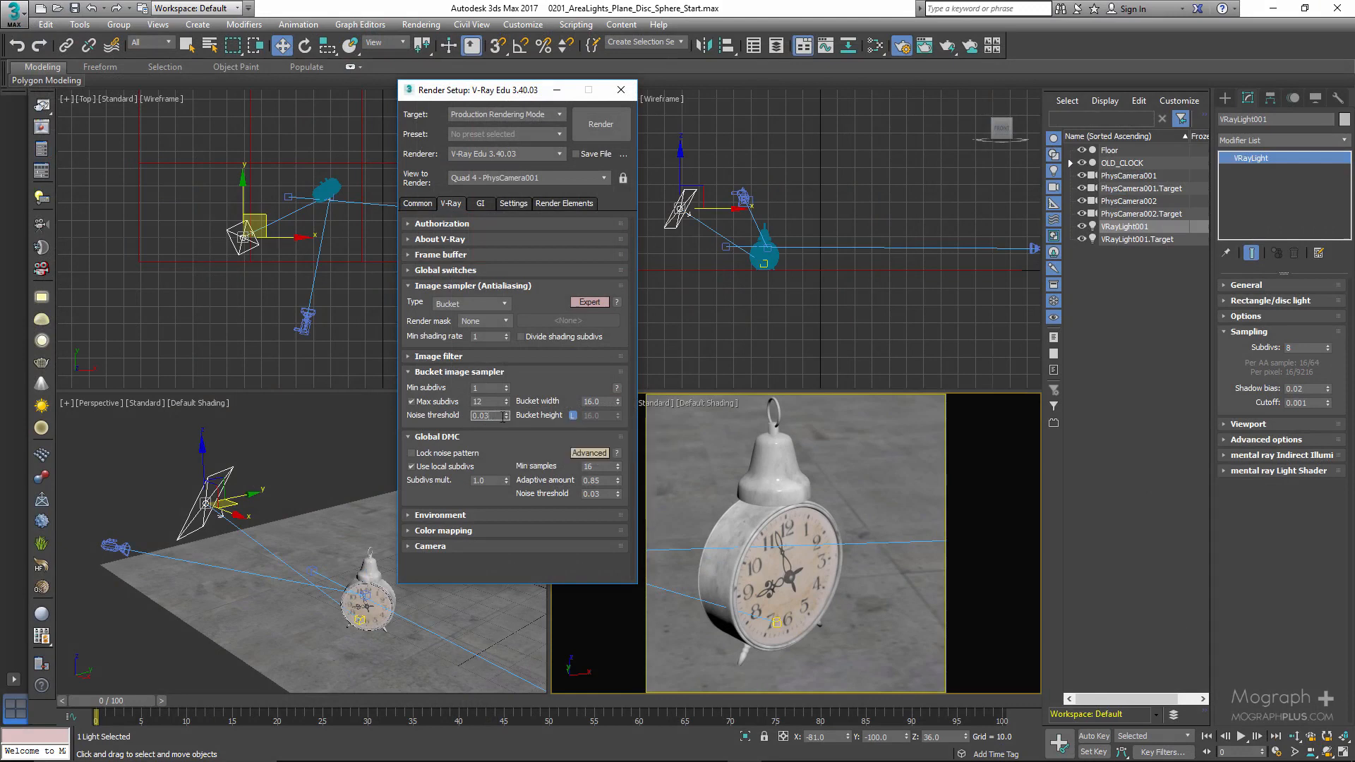
{"action": "double_click", "coordinate": [605, 495]}
{"action": "key", "text": "Return"}
{"action": "left_click", "coordinate": [448, 466]}
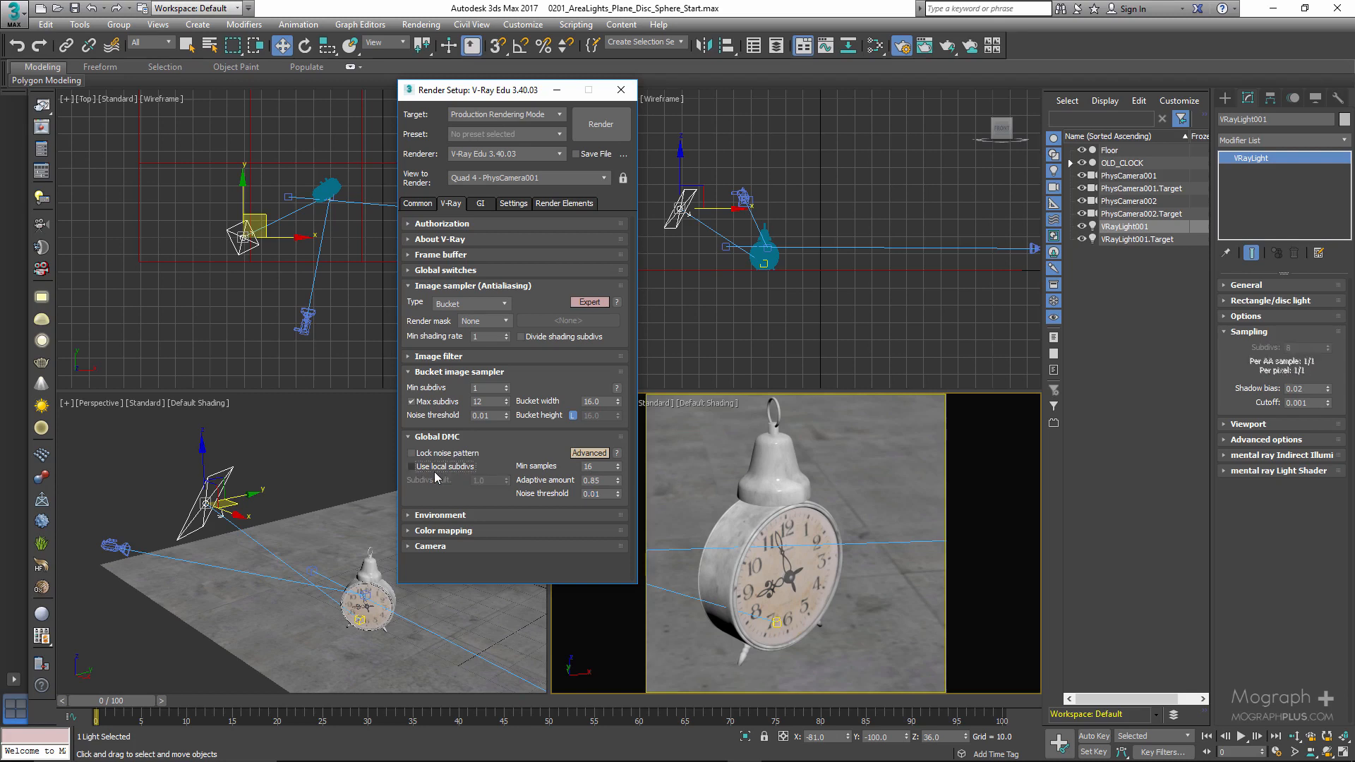
- Re-enable Divide shading subdivs and set the Min shading rate to 6, leaving the Bucket image sampler settings expanded
{"action": "left_click", "coordinate": [522, 337]}
{"action": "left_click", "coordinate": [487, 337]}
{"action": "left_click", "coordinate": [552, 374]}
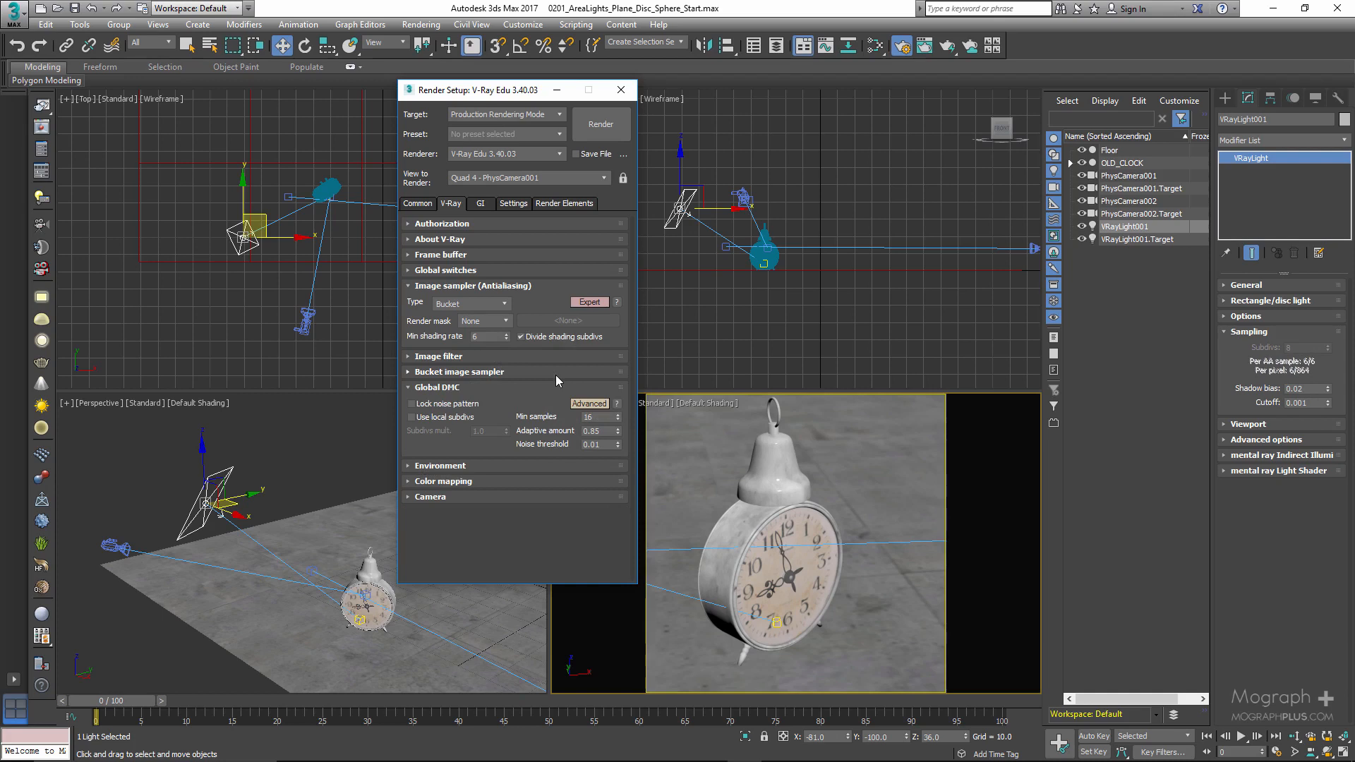
{"action": "left_click", "coordinate": [503, 372]}
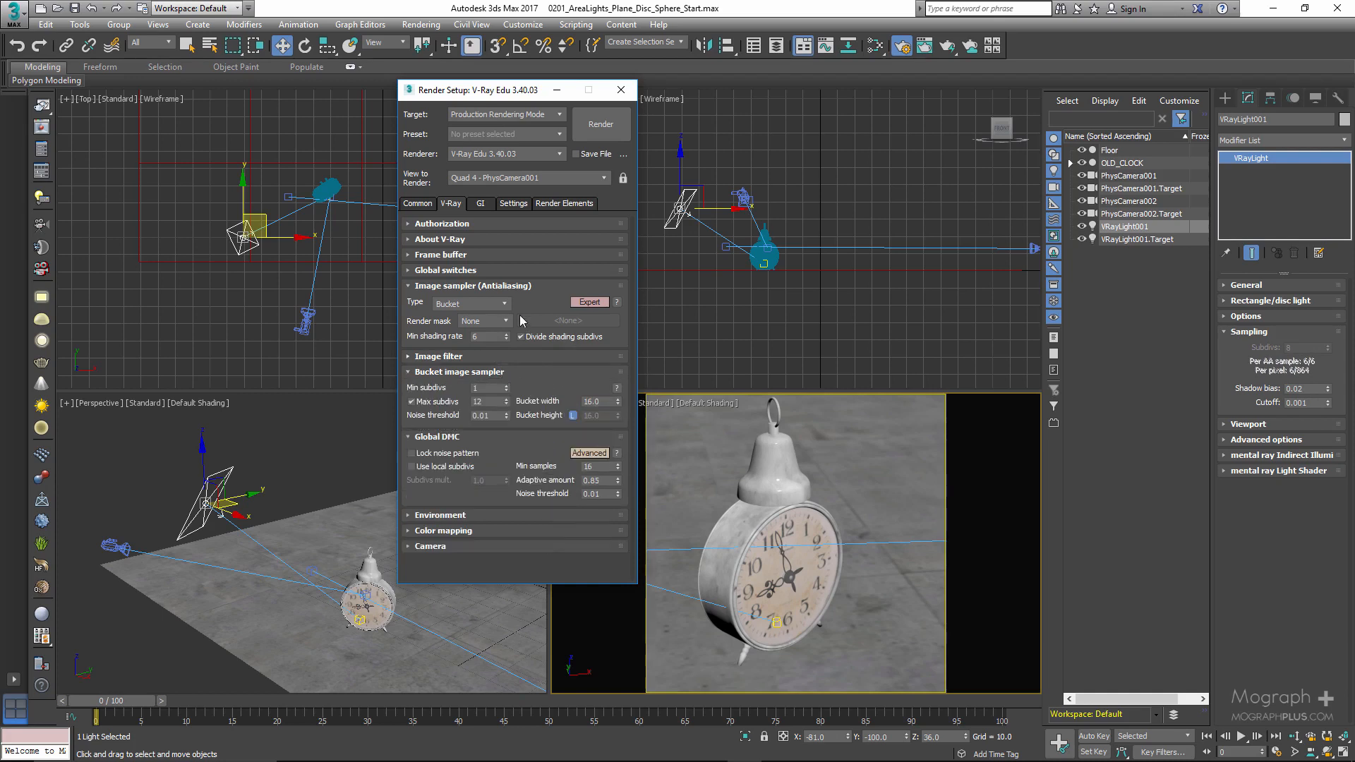
- Switch the render target to ActiveShade Mode, enable the V-Ray RT material override and activate the PhysCamera001 view
{"action": "left_click", "coordinate": [537, 120]}
{"action": "left_click", "coordinate": [529, 153]}
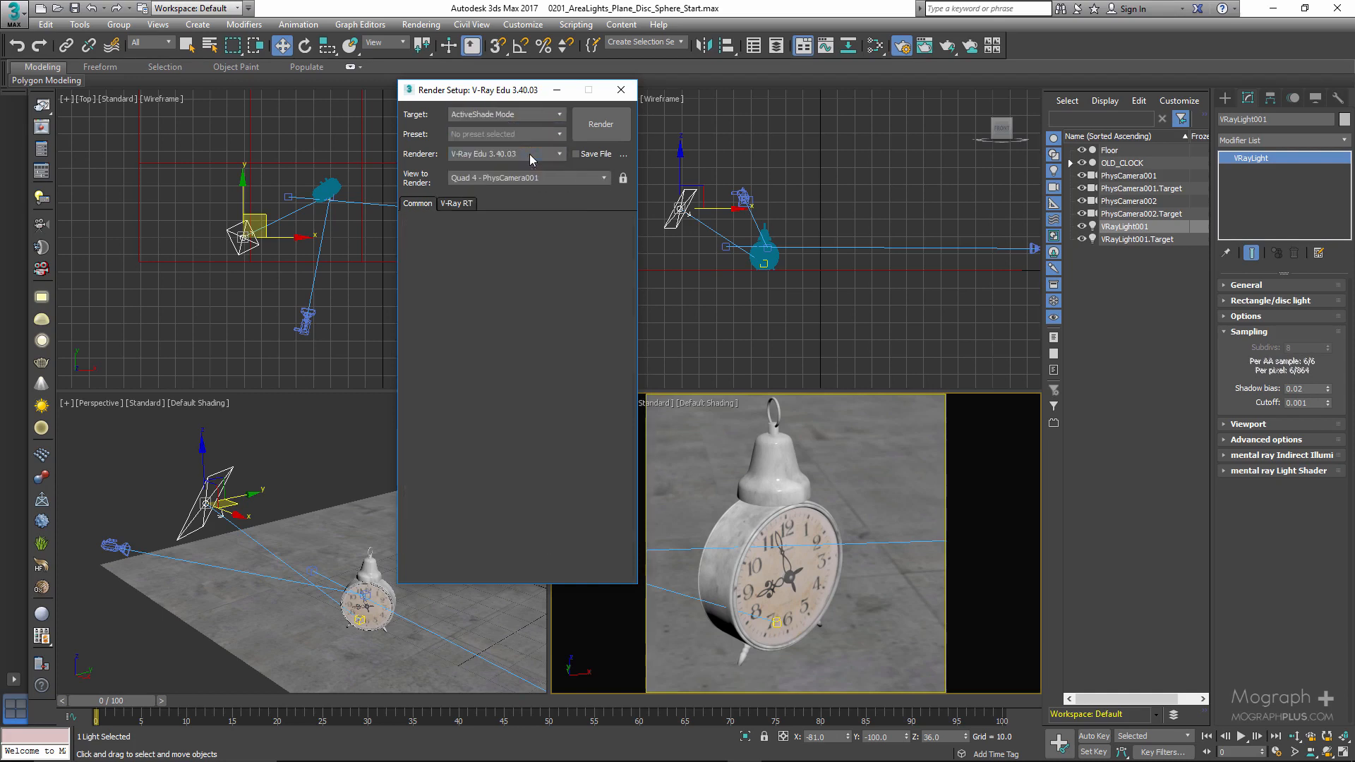
{"action": "left_click", "coordinate": [458, 205]}
{"action": "left_click", "coordinate": [521, 258]}
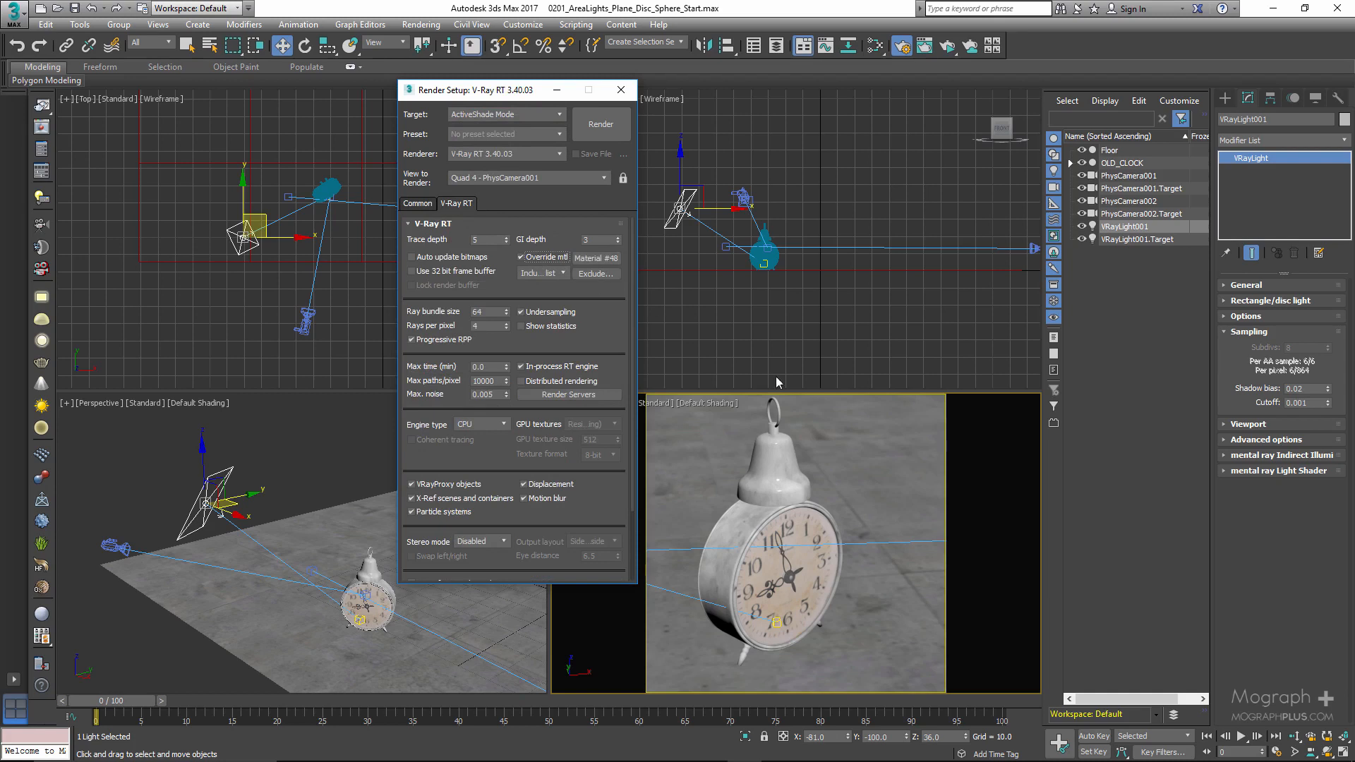
{"action": "right_click", "coordinate": [890, 462]}
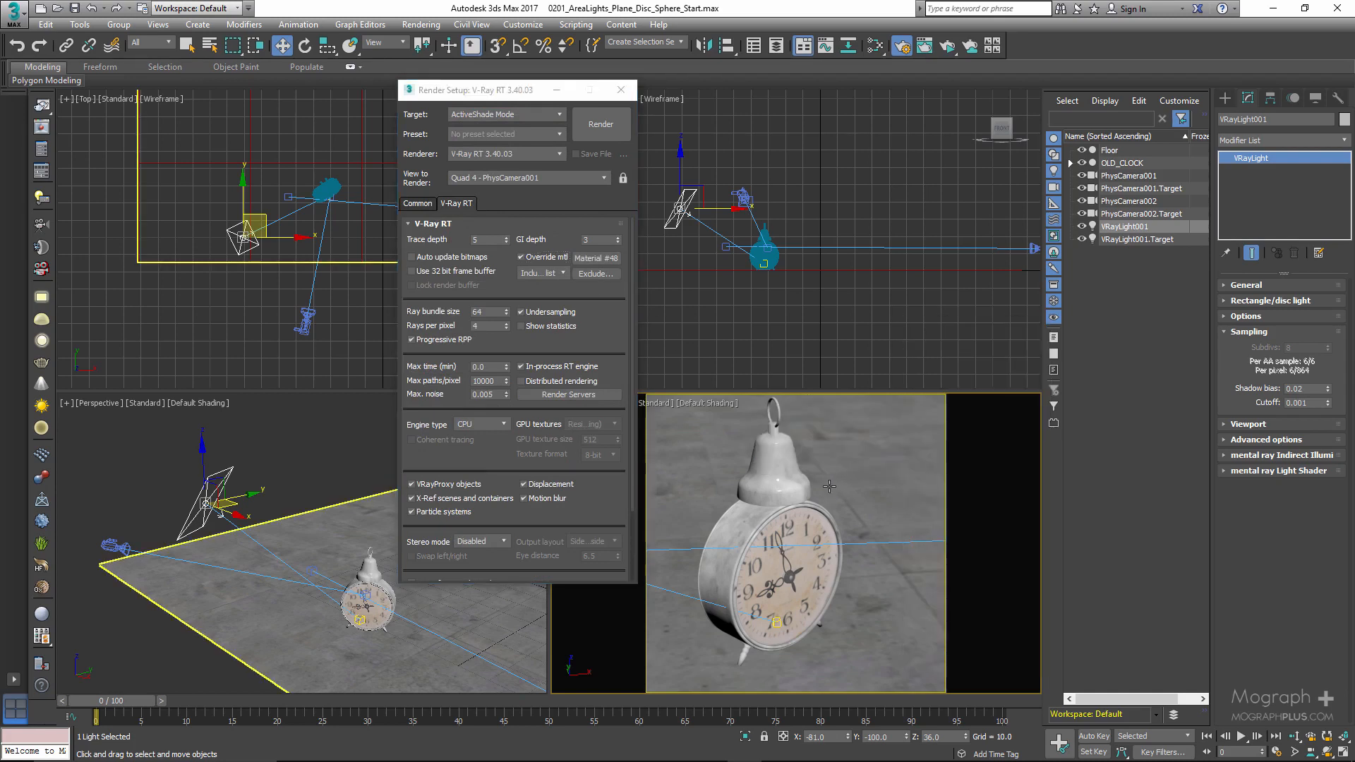
- Start the ActiveShade render of PhysCamera001 and move the frame buffer clear of the light's settings
{"action": "left_click", "coordinate": [597, 130]}
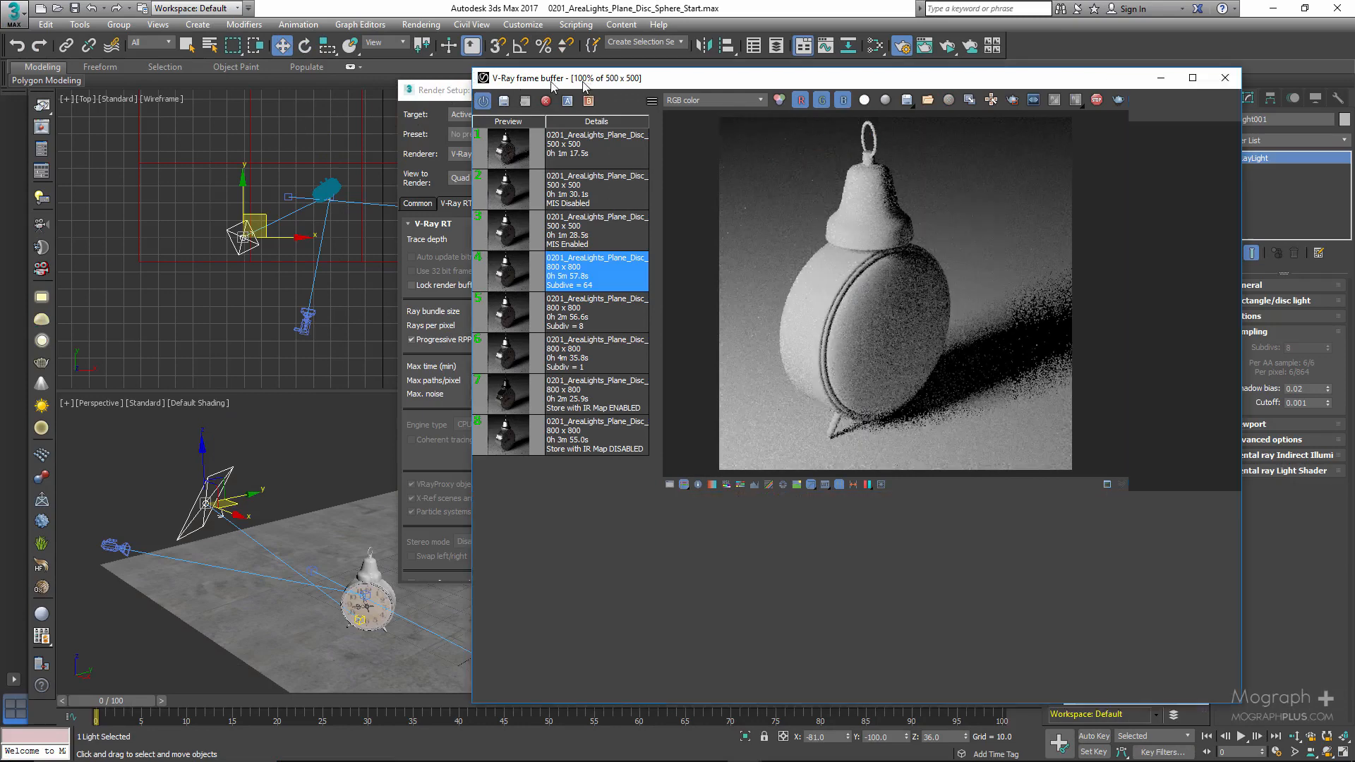
{"action": "left_click_drag", "start_coordinate": [579, 84], "coordinate": [143, 86]}
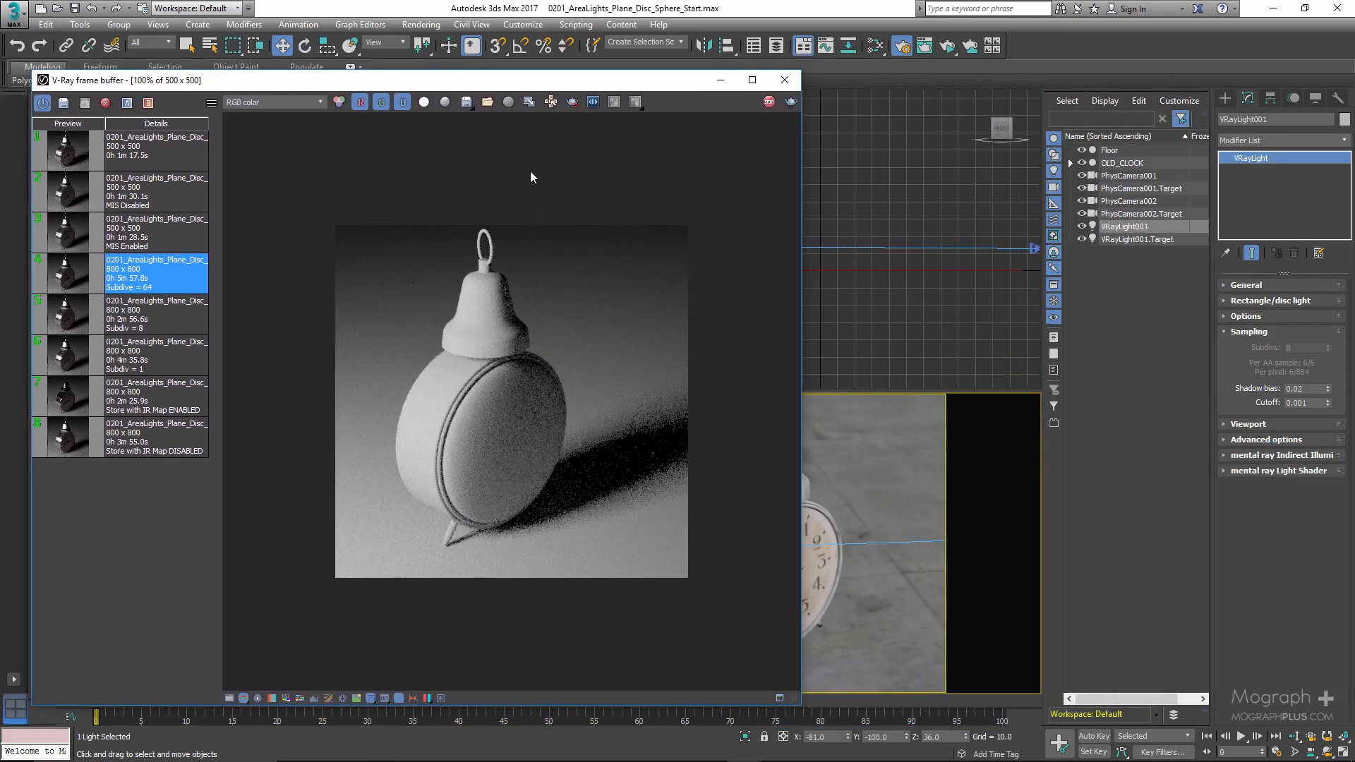
{"action": "left_click_drag", "start_coordinate": [601, 70], "coordinate": [603, 264]}
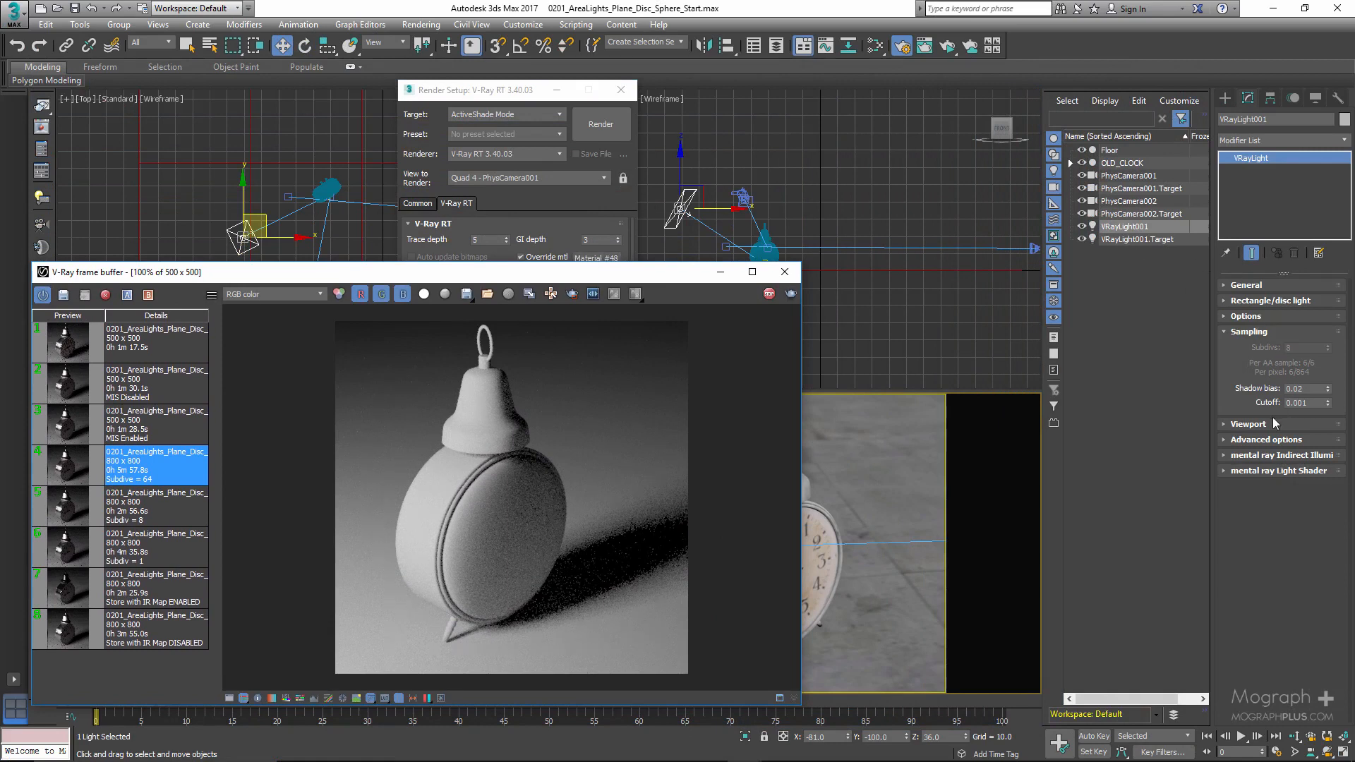
- Raise the light's shadow bias to test its effect on the clock's shadows, and restore it to 0.02
{"action": "double_click", "coordinate": [1311, 388]}
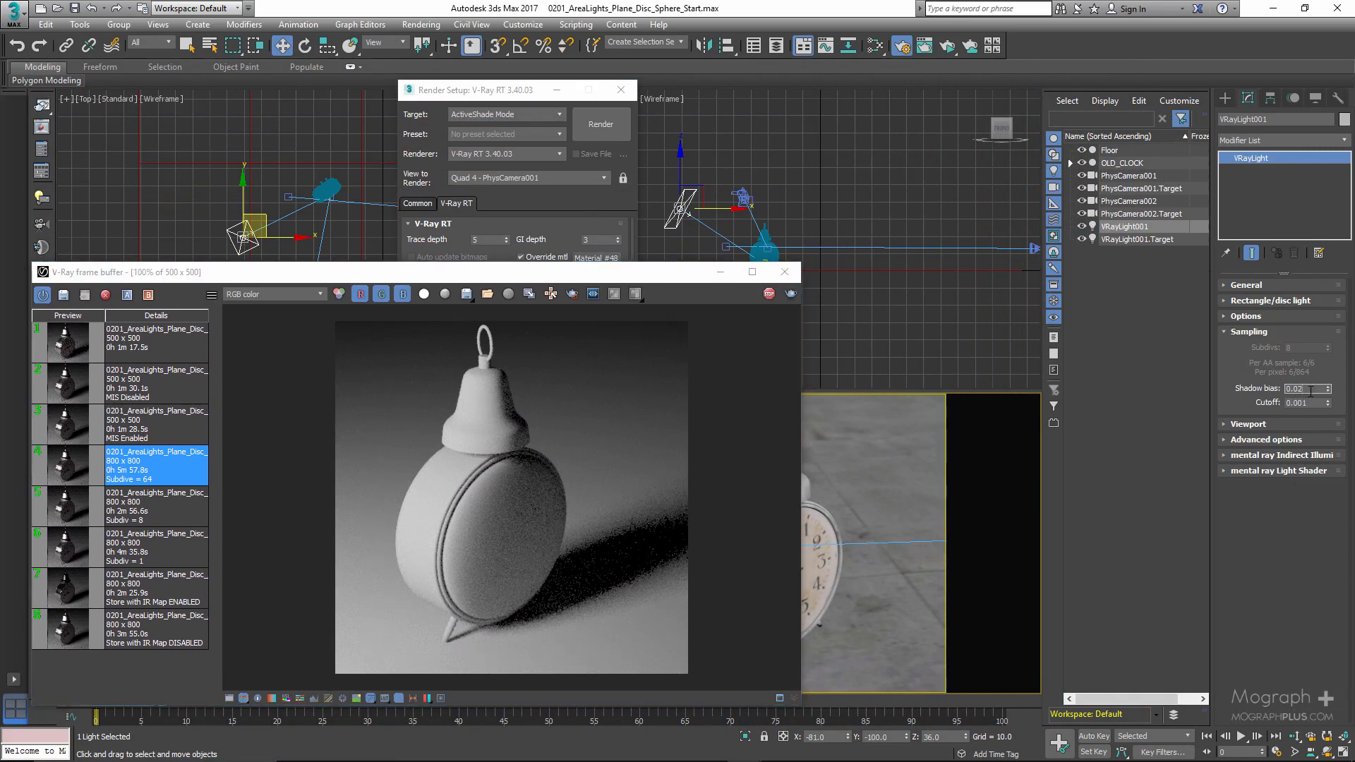
{"action": "key", "text": "BackSpace"}
{"action": "type", "text": "2"}
{"action": "key", "text": "Return"}
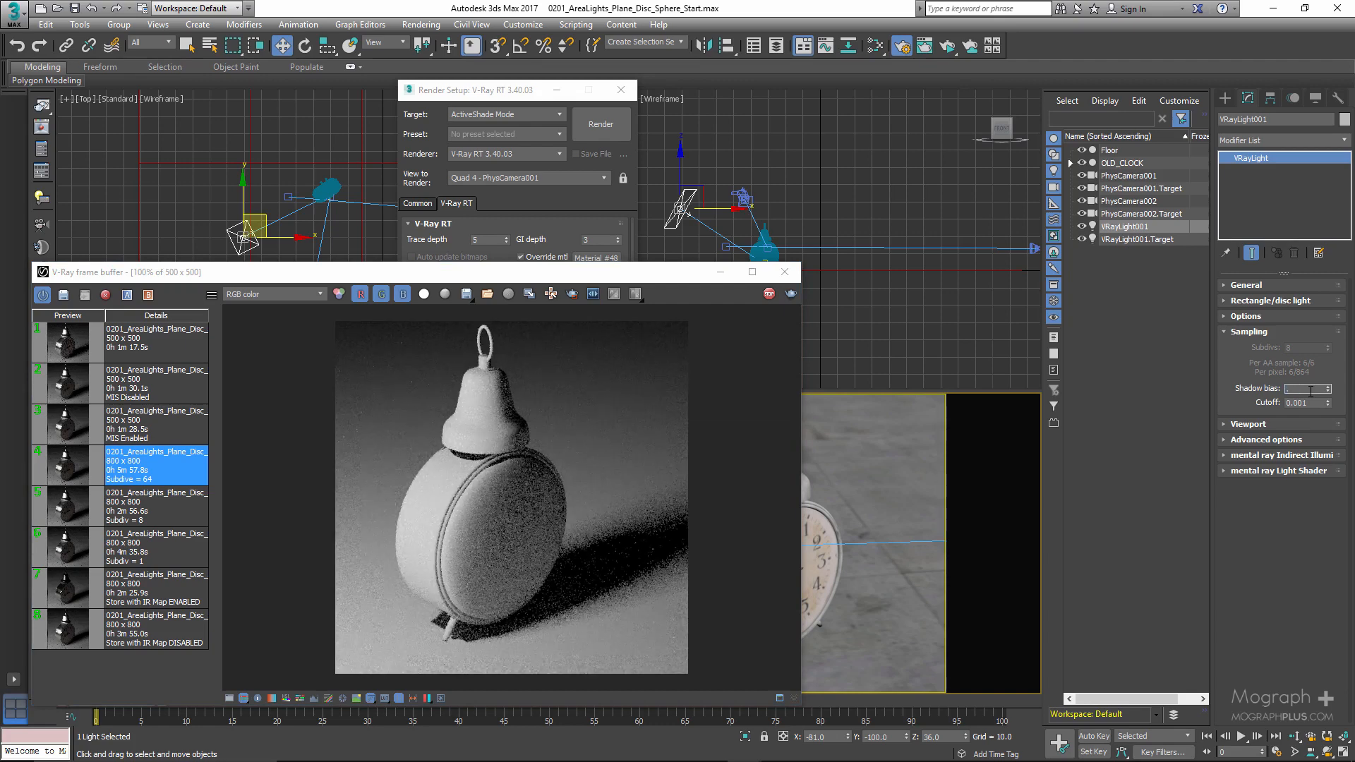
{"action": "type", "text": "0.02"}
{"action": "key", "text": "Return"}
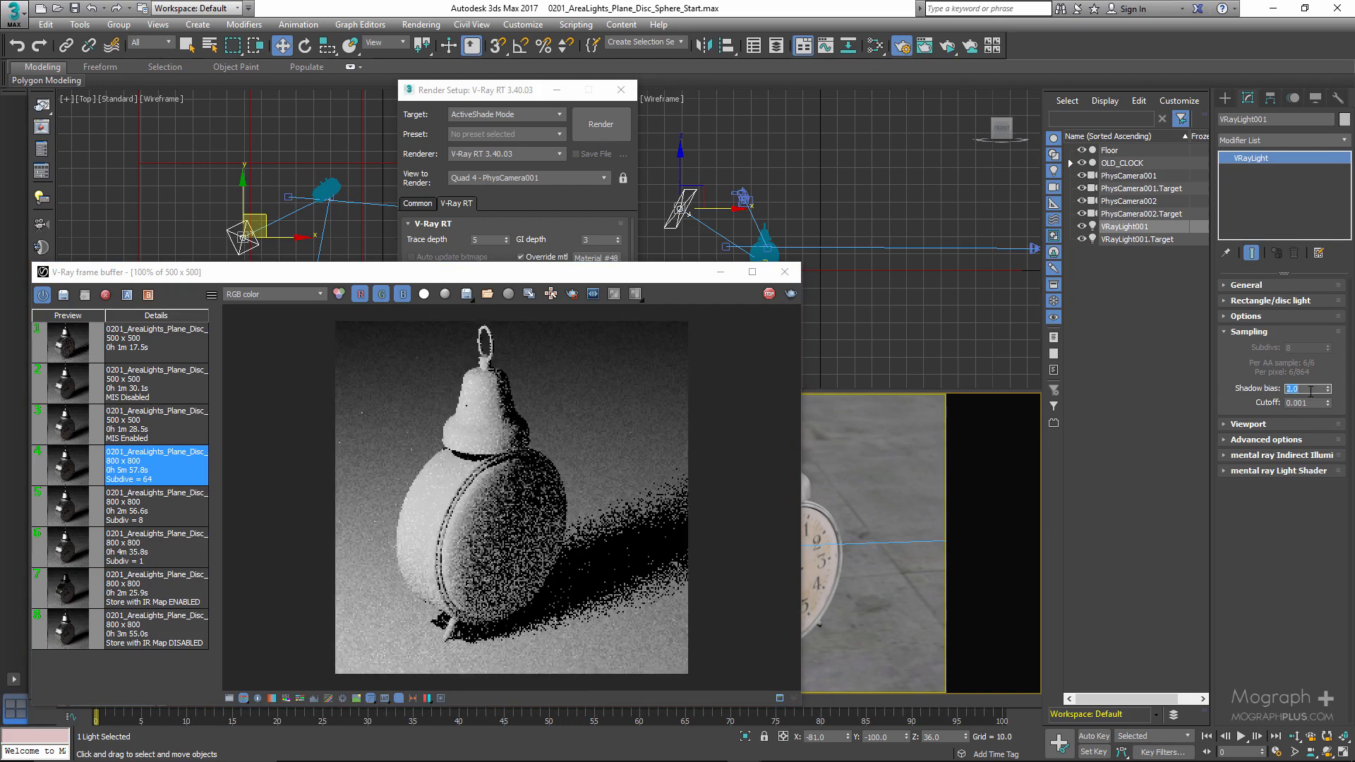
{"action": "type", "text": "0.02"}
{"action": "key", "text": "Return"}
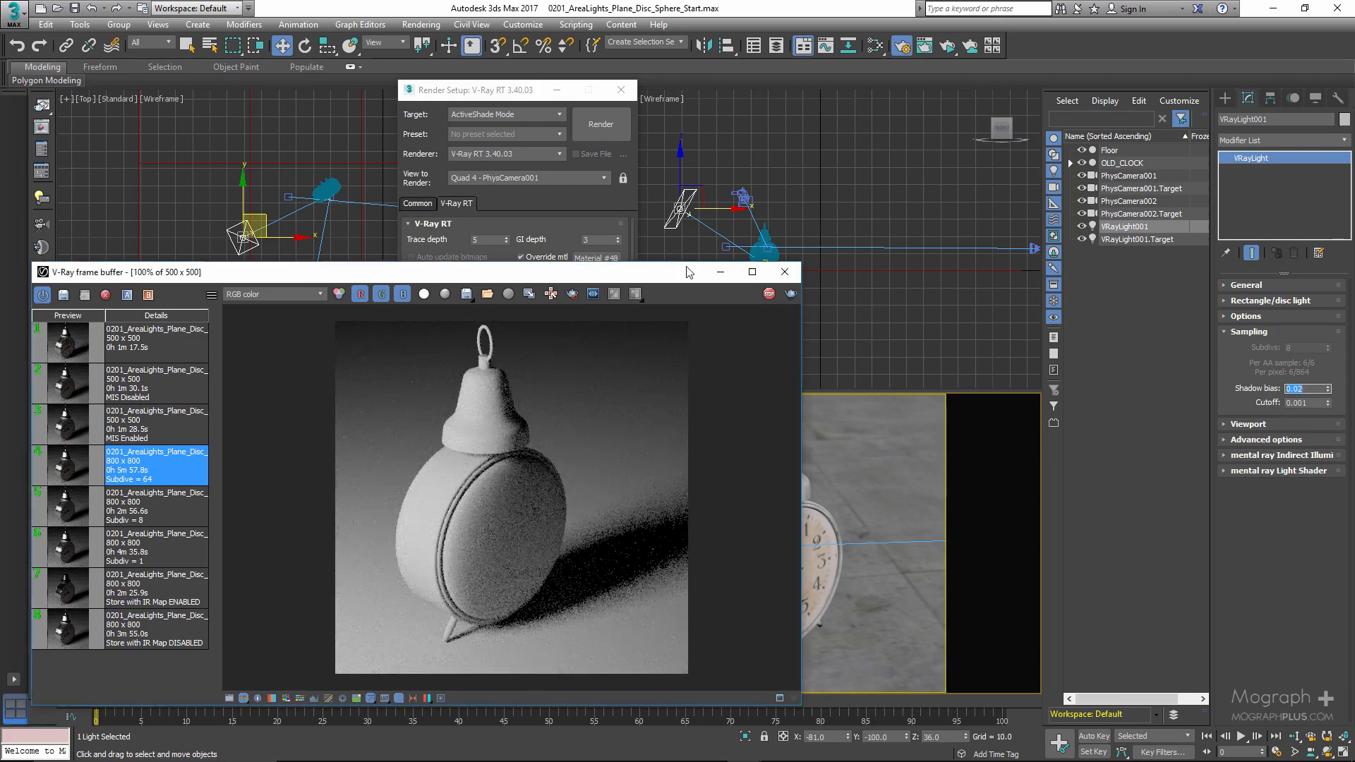
- Set the light's cutoff to 0.4, keeping the repositioned live render in view
{"action": "left_click_drag", "start_coordinate": [689, 271], "coordinate": [788, 133]}
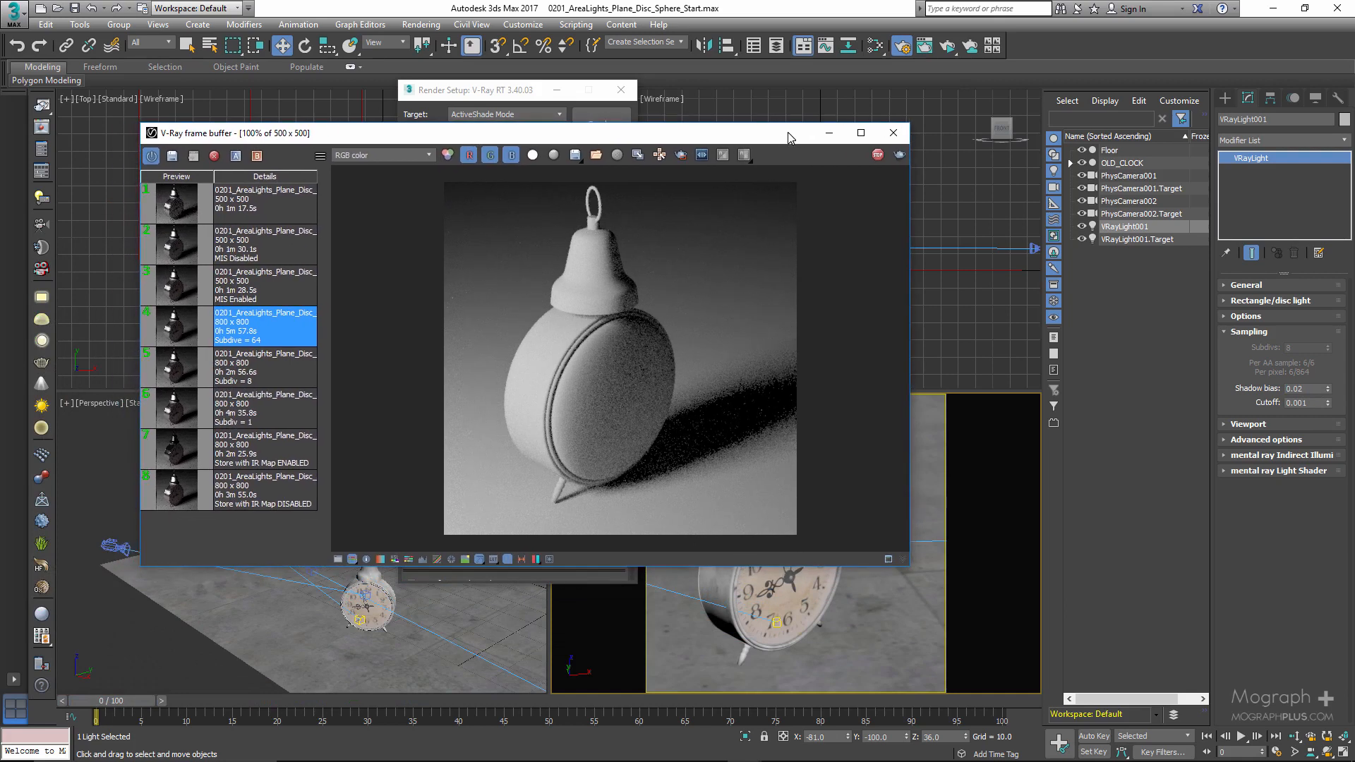
{"action": "left_click", "coordinate": [1312, 401]}
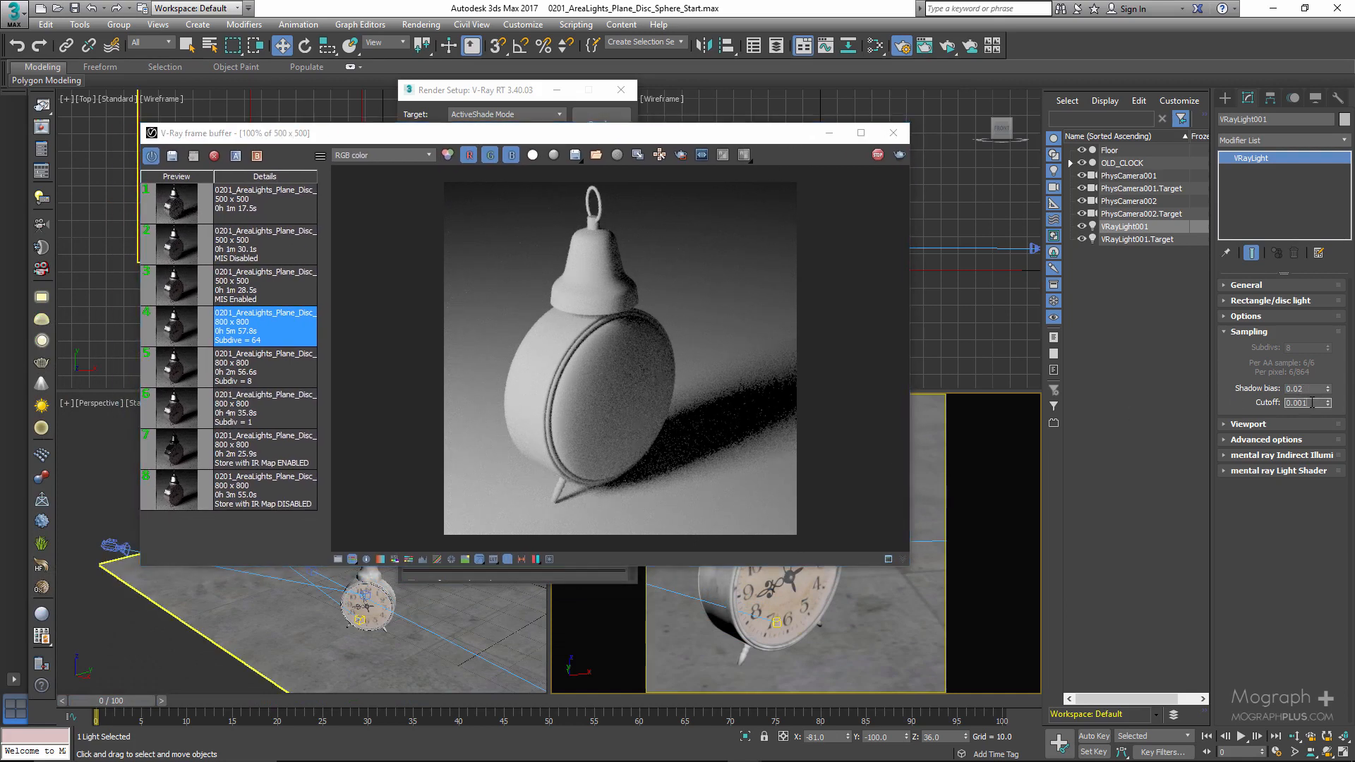
{"action": "type", "text": "0.4"}
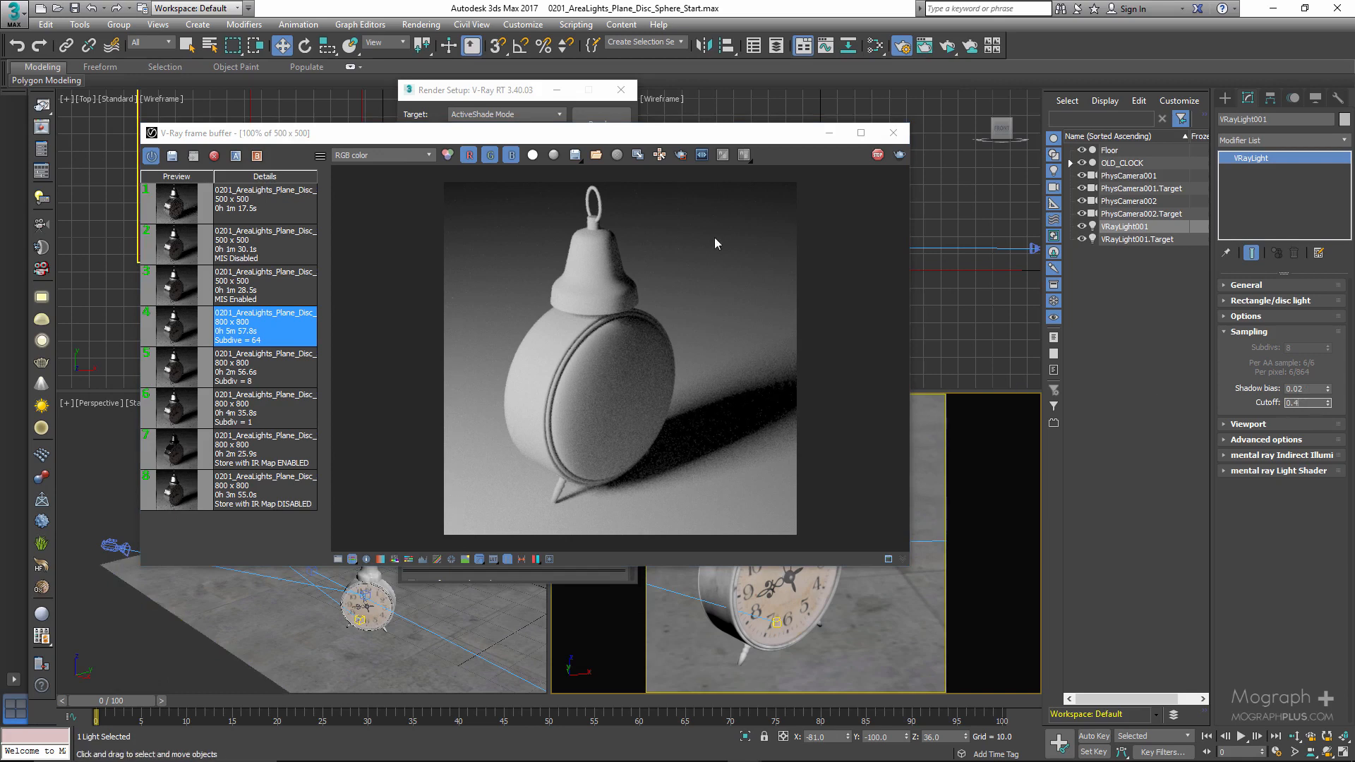
{"action": "left_click_drag", "start_coordinate": [754, 136], "coordinate": [794, 136]}
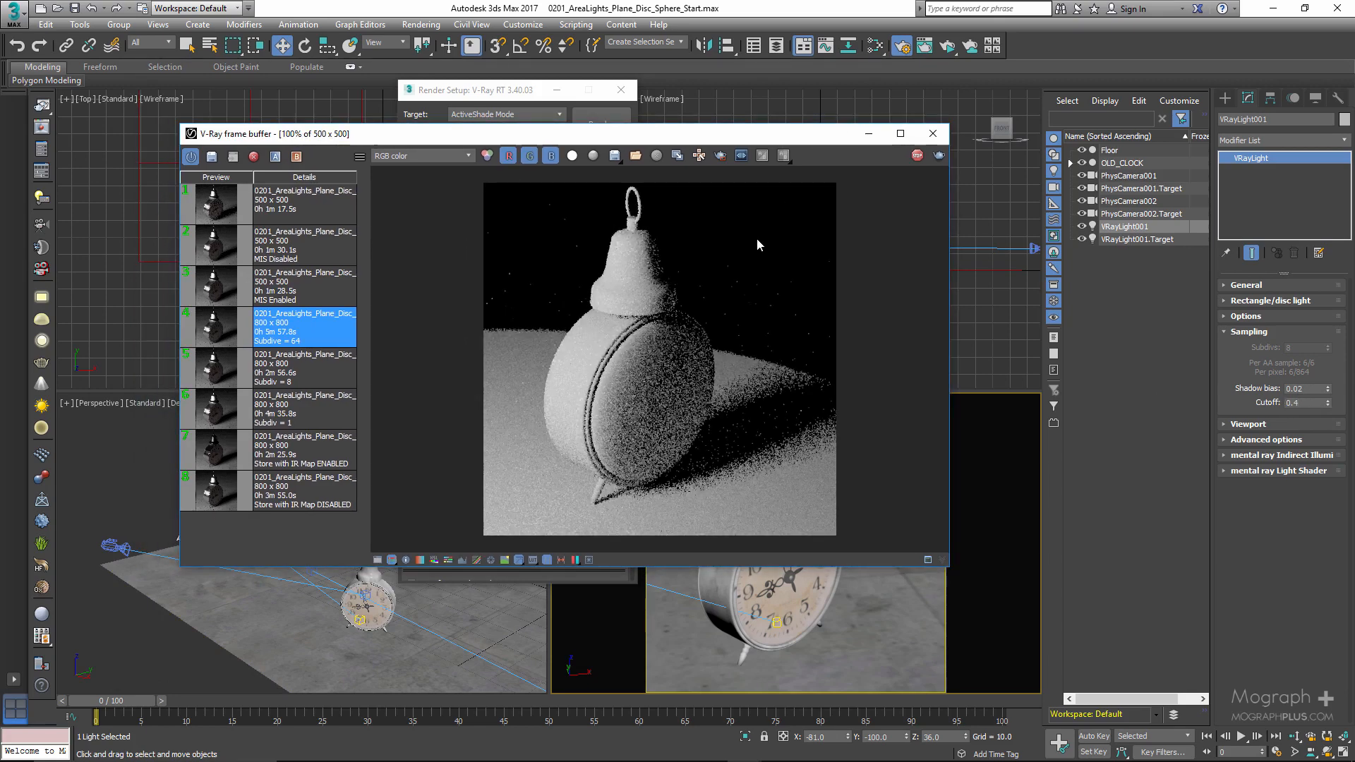
- Raise the light's cutoff through 0.5, 0.6 and 0.8 to compare how the lit area changes in the live render
{"action": "left_click", "coordinate": [1302, 403]}
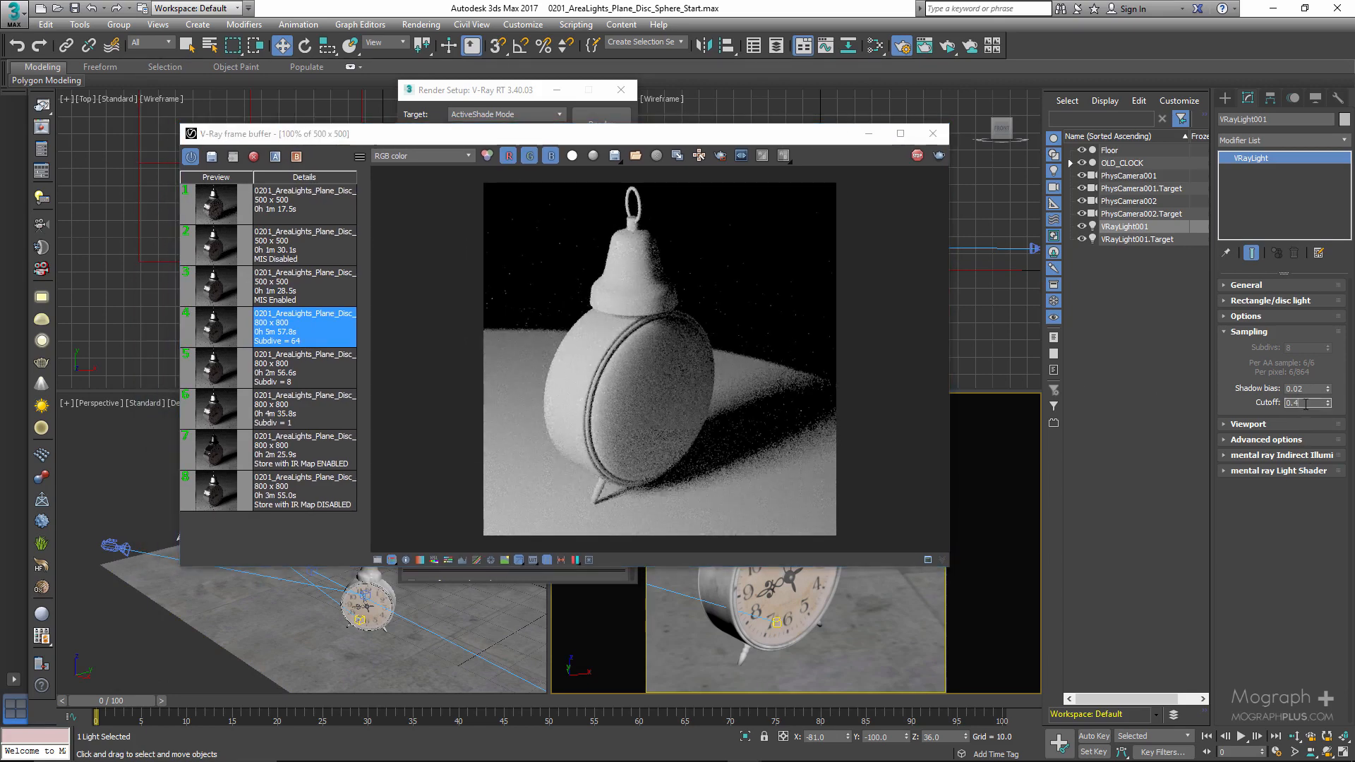
{"action": "key", "text": "BackSpace"}
{"action": "type", "text": "5"}
{"action": "key", "text": "Return"}
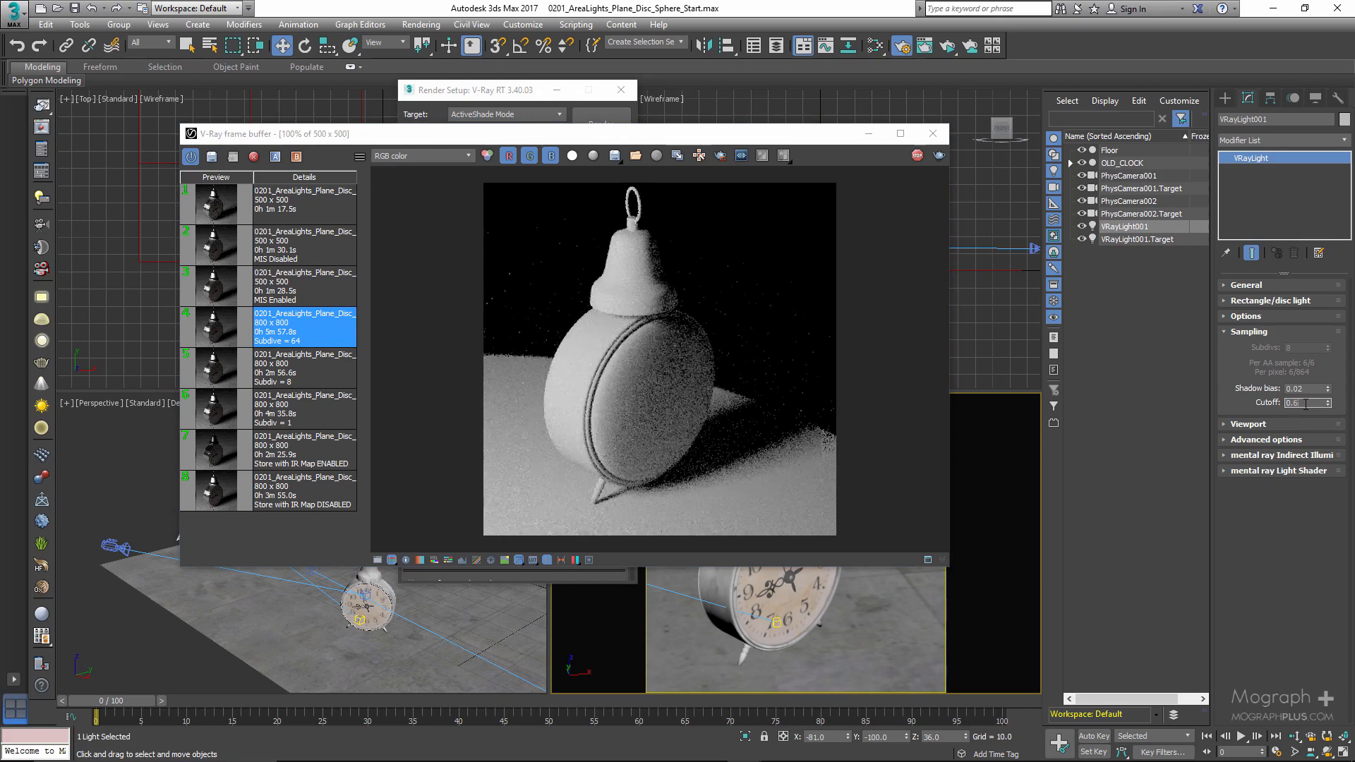
{"action": "key", "text": "BackSpace"}
{"action": "type", "text": "6"}
{"action": "key", "text": "Return"}
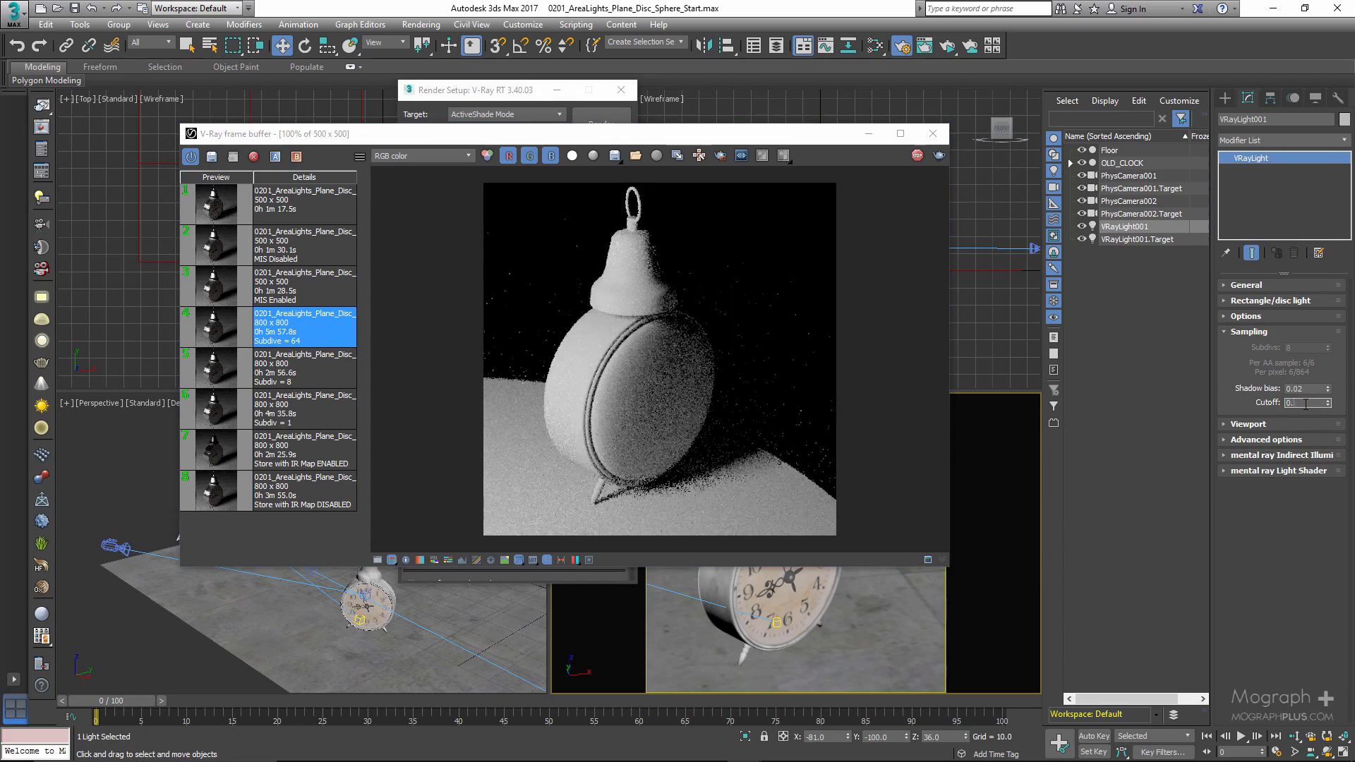
{"action": "key", "text": "BackSpace"}
{"action": "type", "text": "8"}
{"action": "key", "text": "Return"}
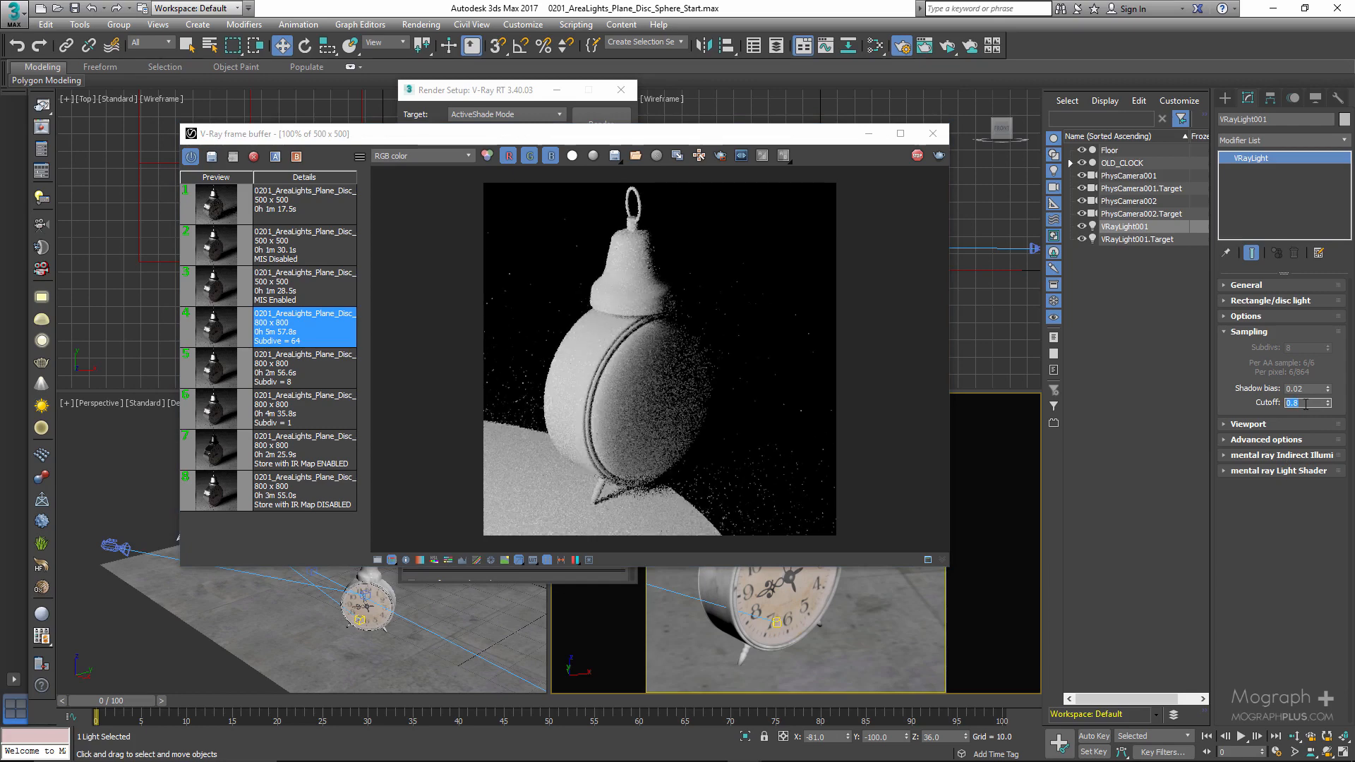
- Restore the light's cutoff to 0.001, and close the frame buffer and Render Setup
{"action": "type", "text": "01"}
{"action": "key", "text": "Return"}
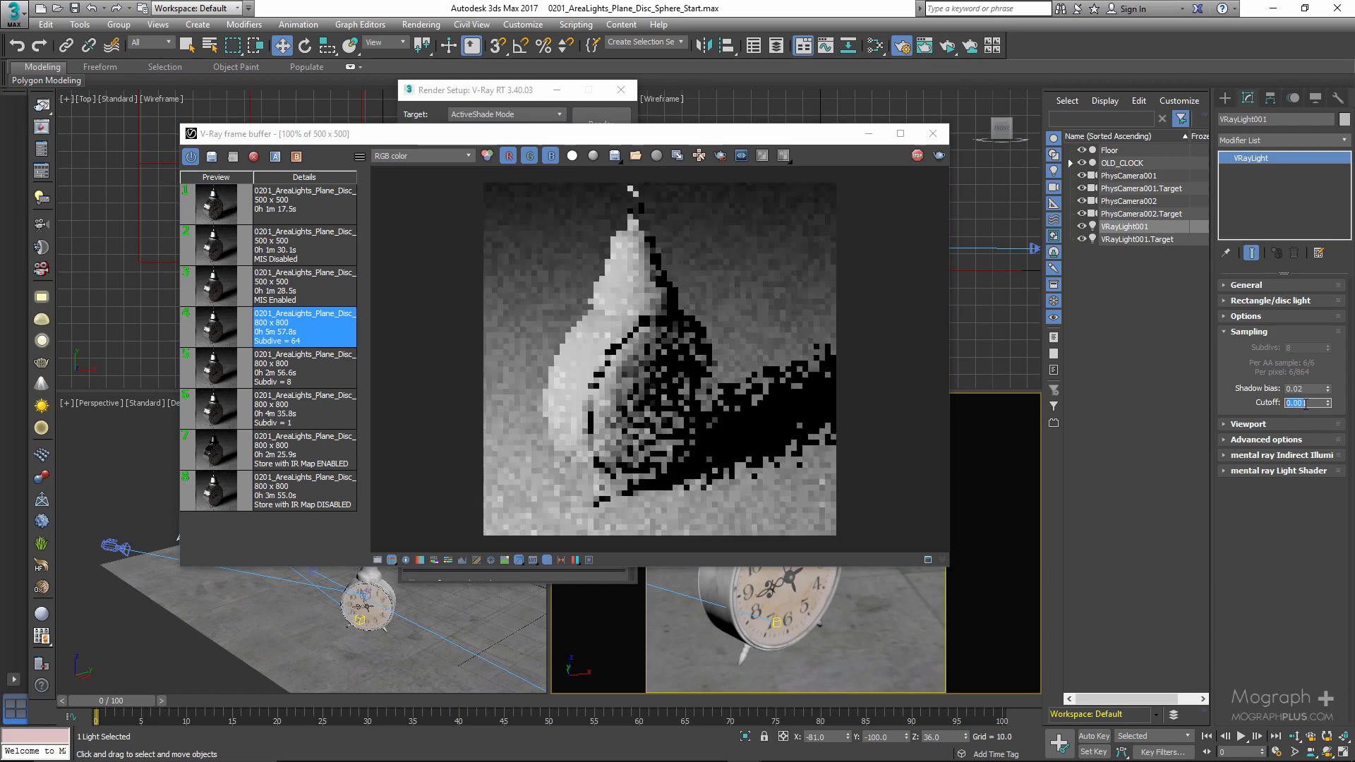
{"action": "left_click", "coordinate": [1247, 332]}
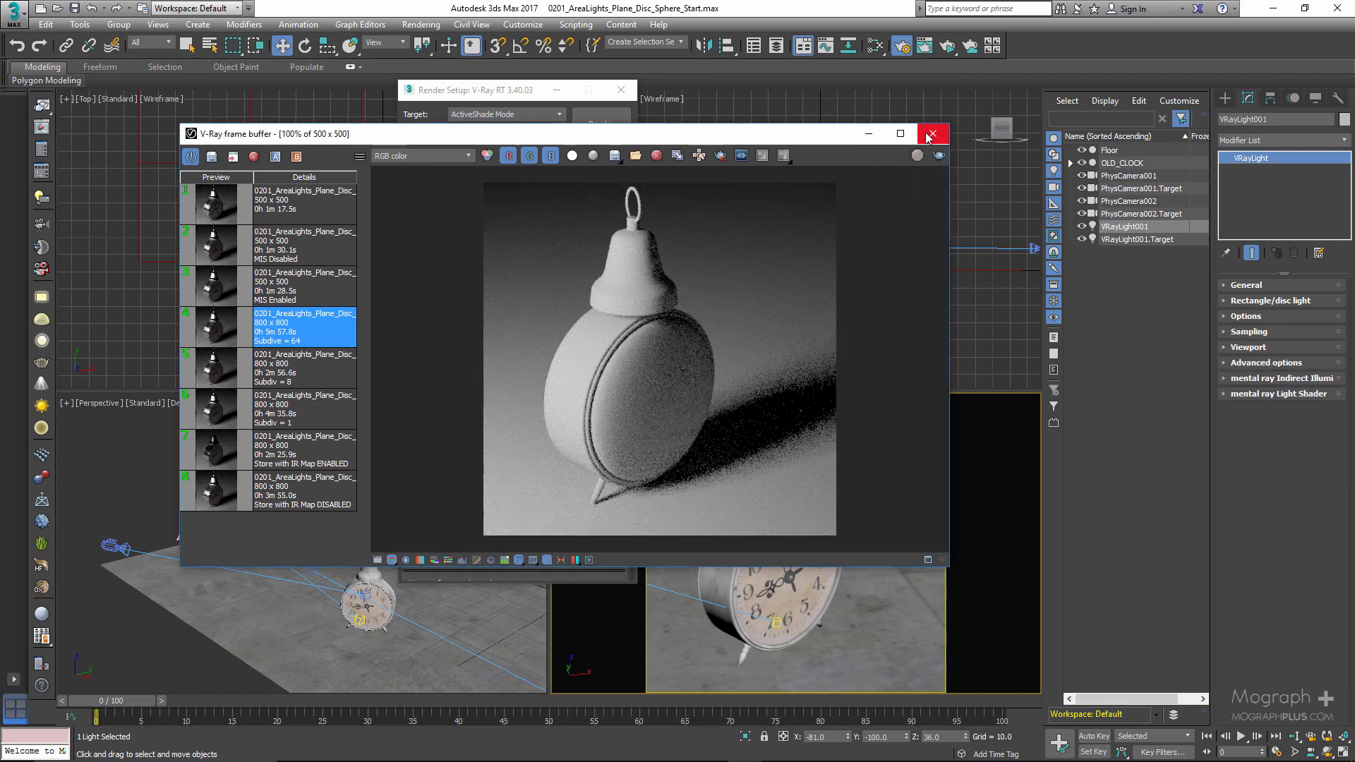
{"action": "left_click", "coordinate": [933, 133]}
{"action": "left_click", "coordinate": [621, 90]}
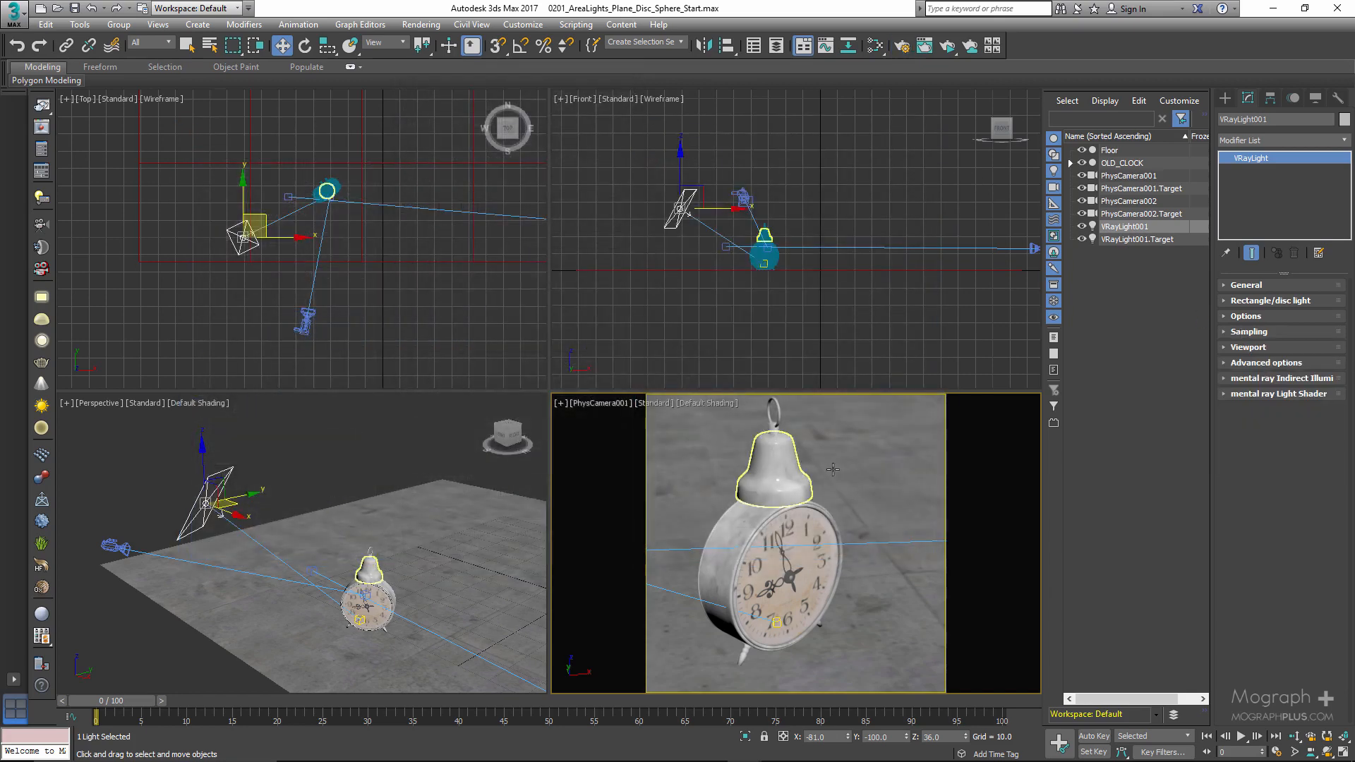
- Expand the light's Viewport settings and preview the PhysCamera001 view in High Quality before returning it to Standard
{"action": "left_click", "coordinate": [1260, 348]}
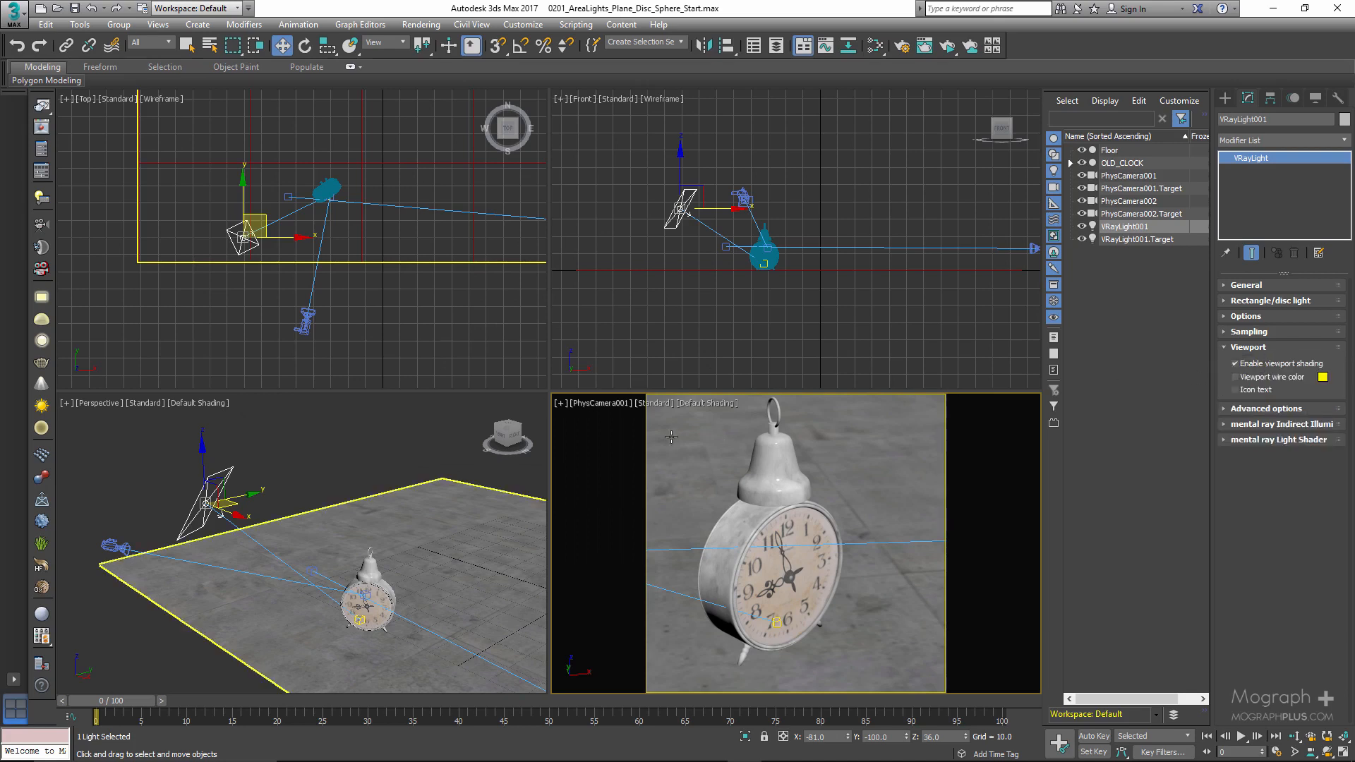
{"action": "left_click", "coordinate": [655, 405]}
{"action": "left_click", "coordinate": [676, 421]}
{"action": "left_click", "coordinate": [656, 403]}
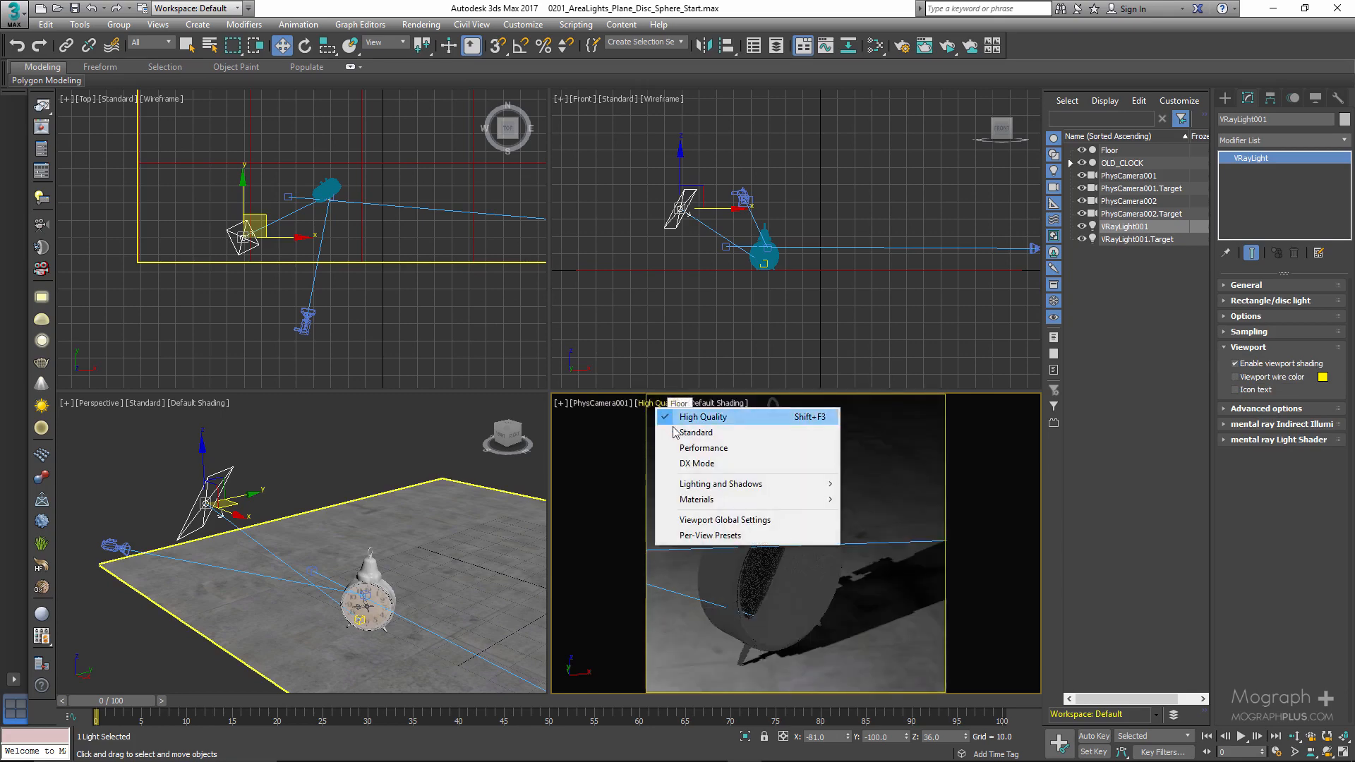
{"action": "left_click", "coordinate": [677, 433]}
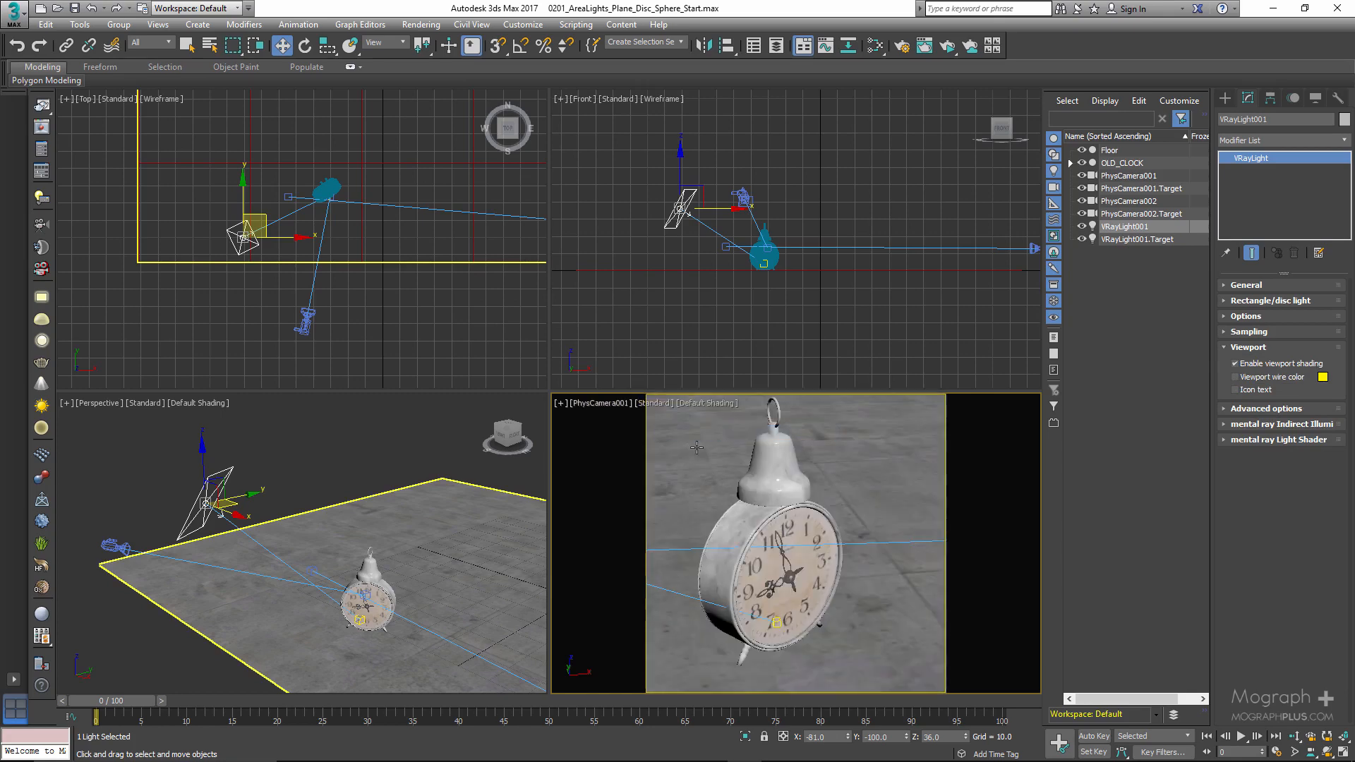
- Enable the light's viewport wire color, set it to pink (255, 0, 78) and deselect the light to inspect it
{"action": "left_click", "coordinate": [1267, 379]}
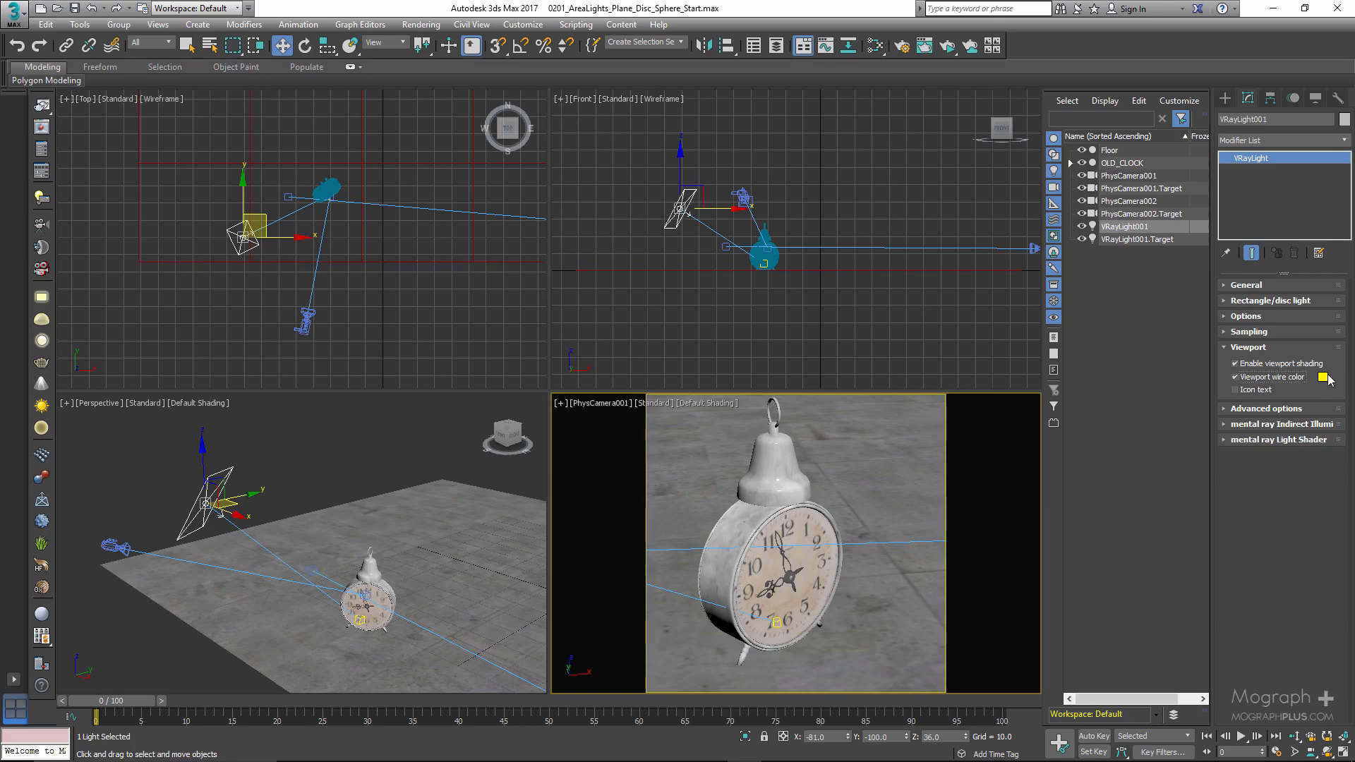
{"action": "left_click", "coordinate": [1324, 378]}
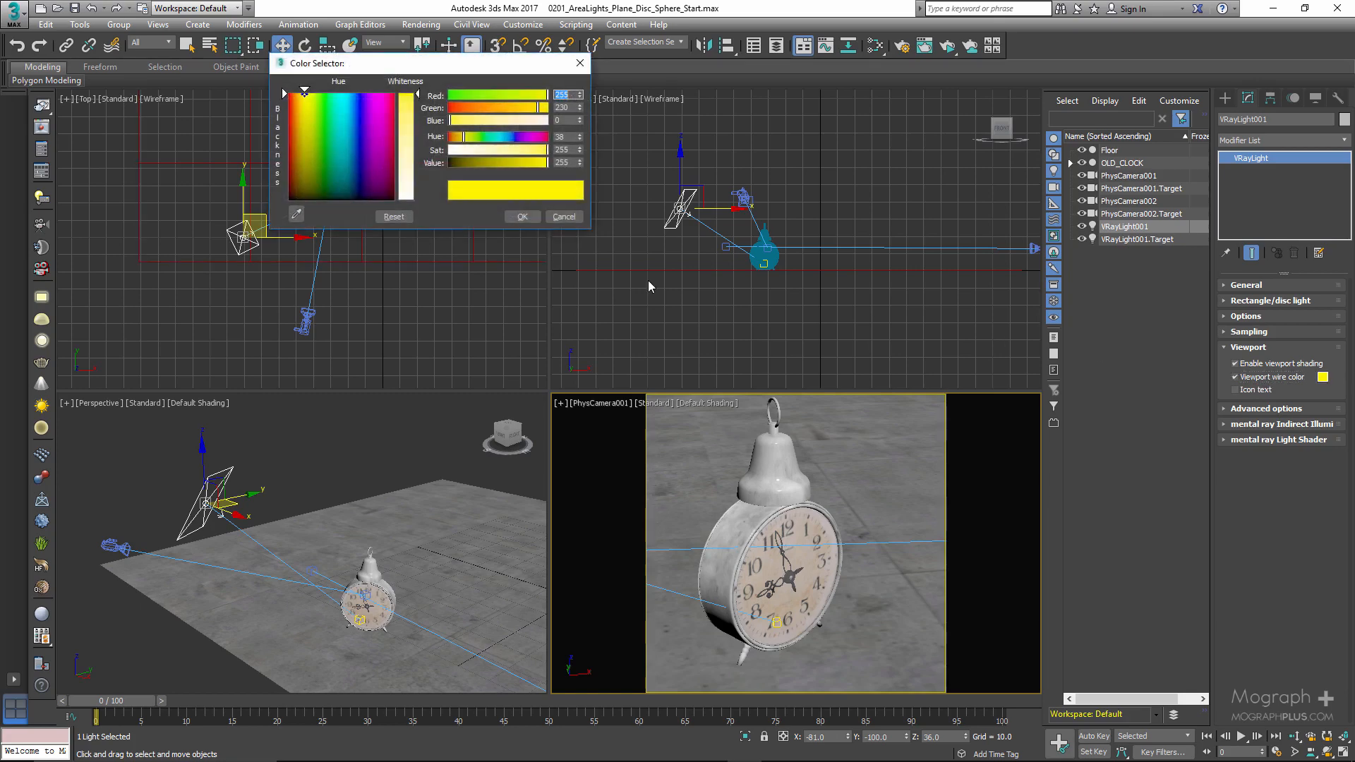
{"action": "left_click", "coordinate": [543, 138]}
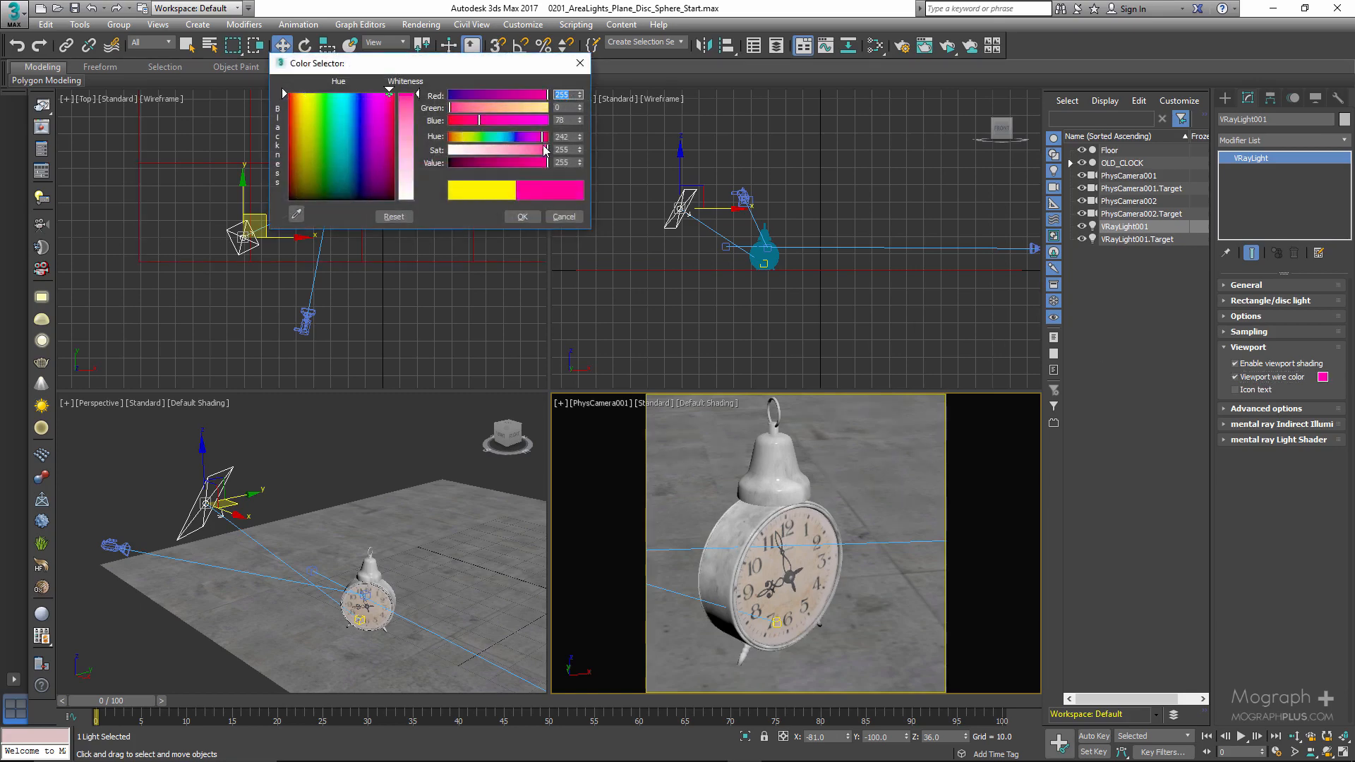
{"action": "left_click", "coordinate": [522, 217]}
{"action": "left_click", "coordinate": [387, 411]}
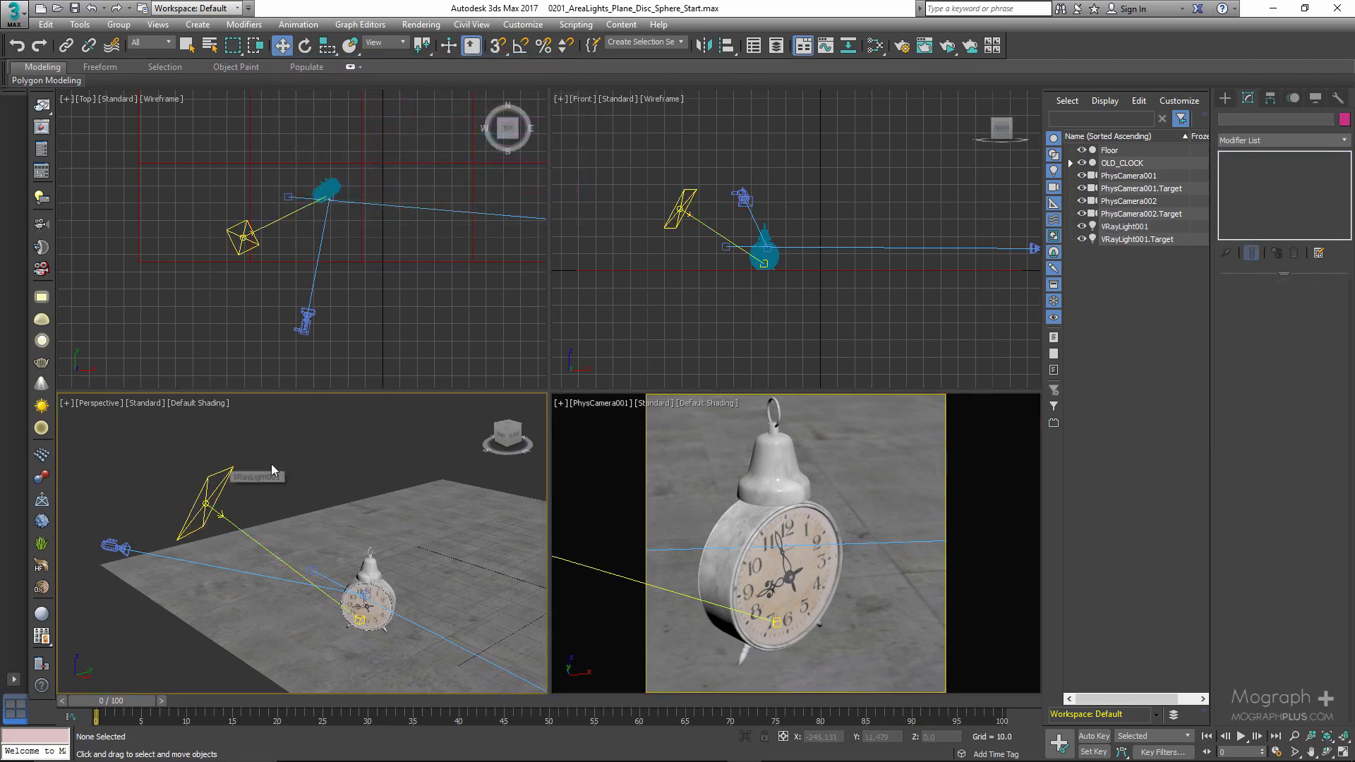
- Reselect the plane light and change its viewport wire color to yellow with hue 44
{"action": "left_click", "coordinate": [216, 482]}
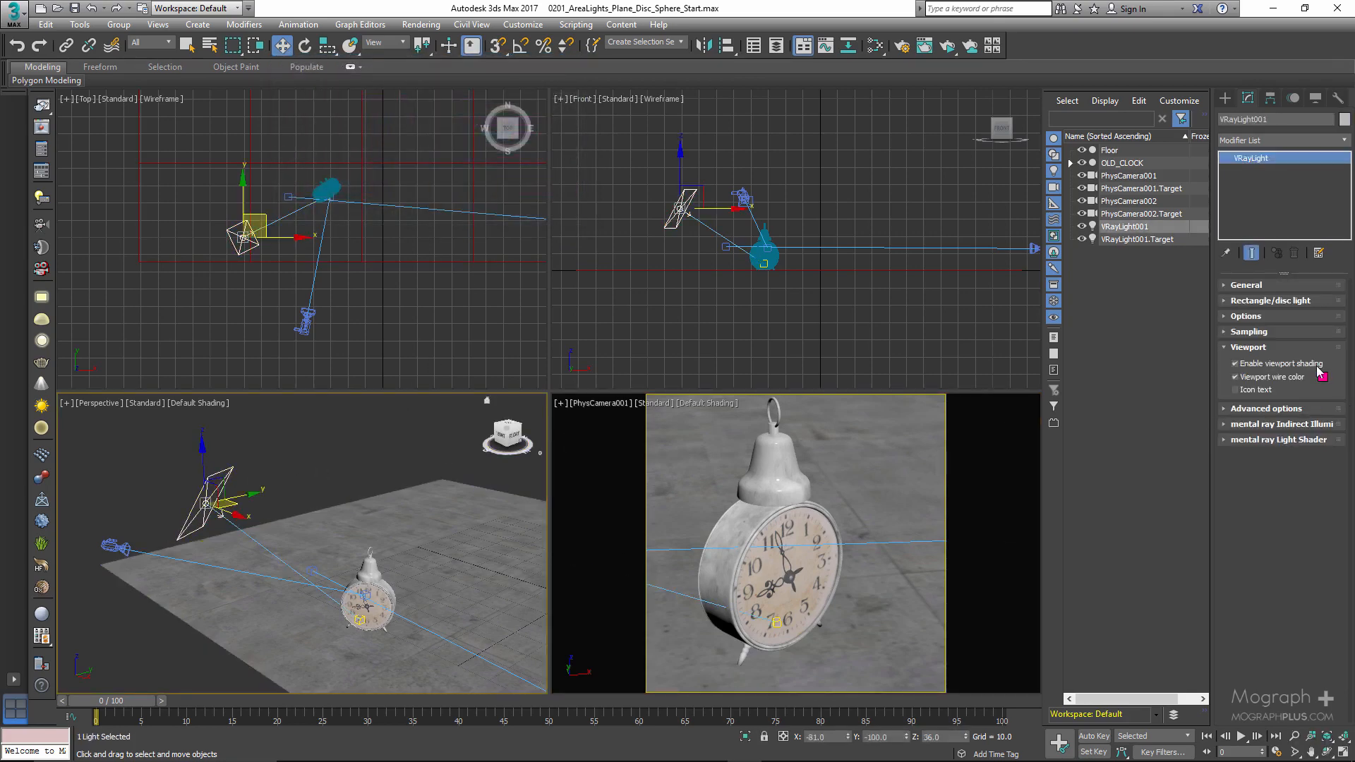
{"action": "left_click", "coordinate": [1323, 377]}
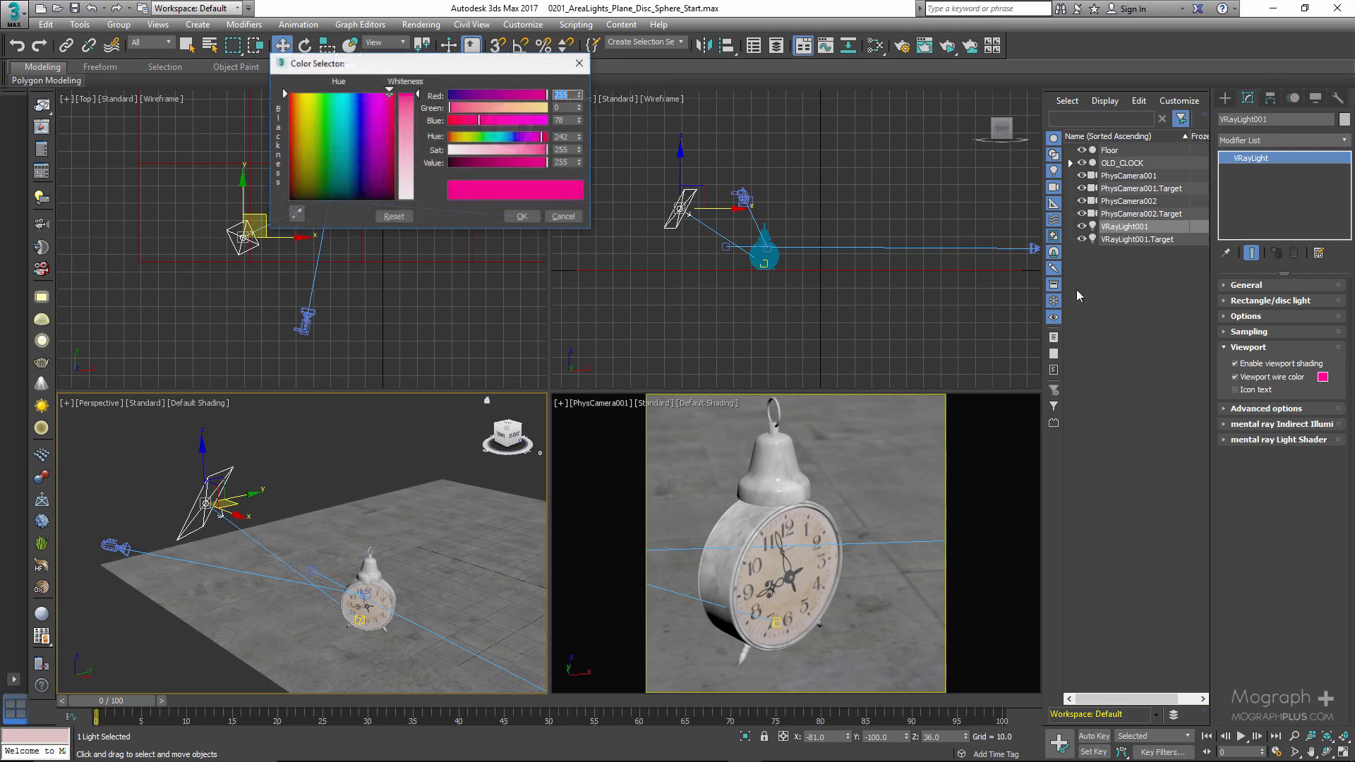
{"action": "left_click", "coordinate": [466, 136]}
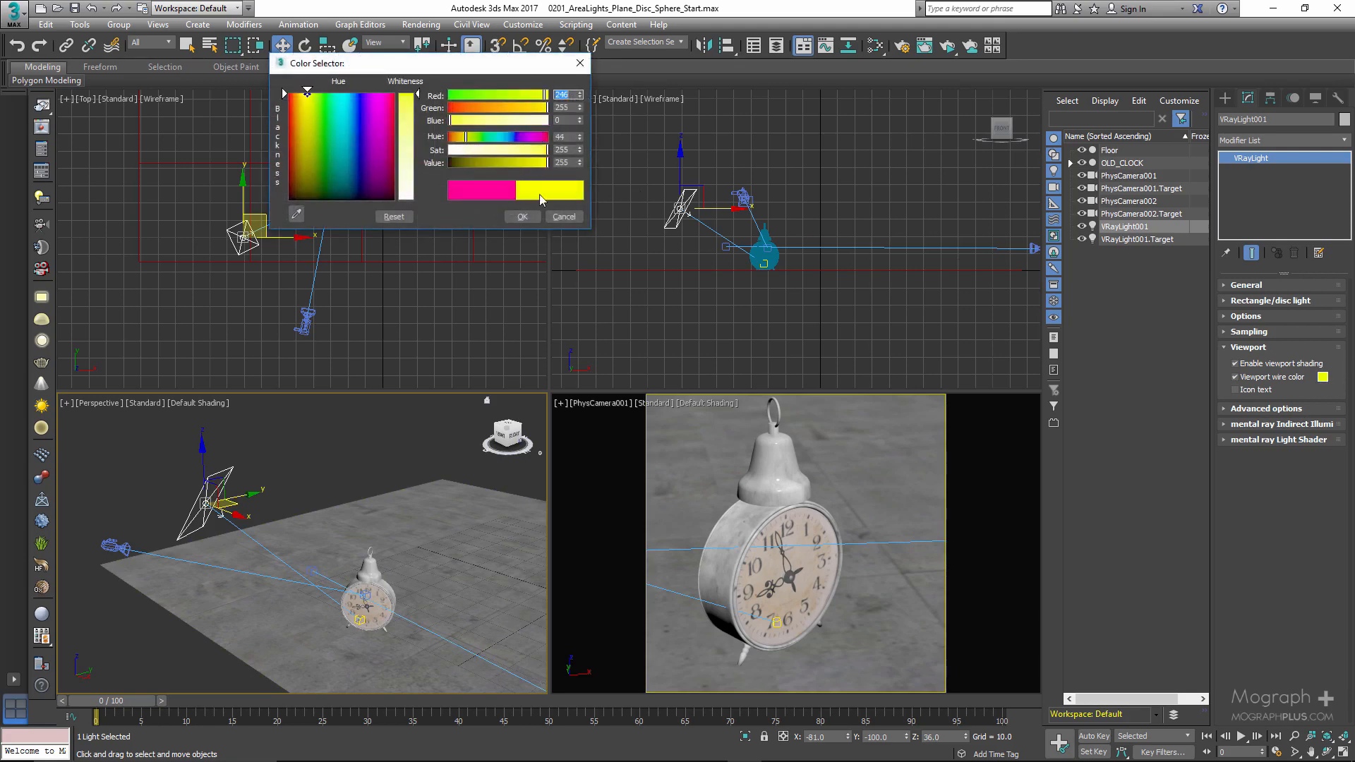
{"action": "left_click", "coordinate": [523, 216]}
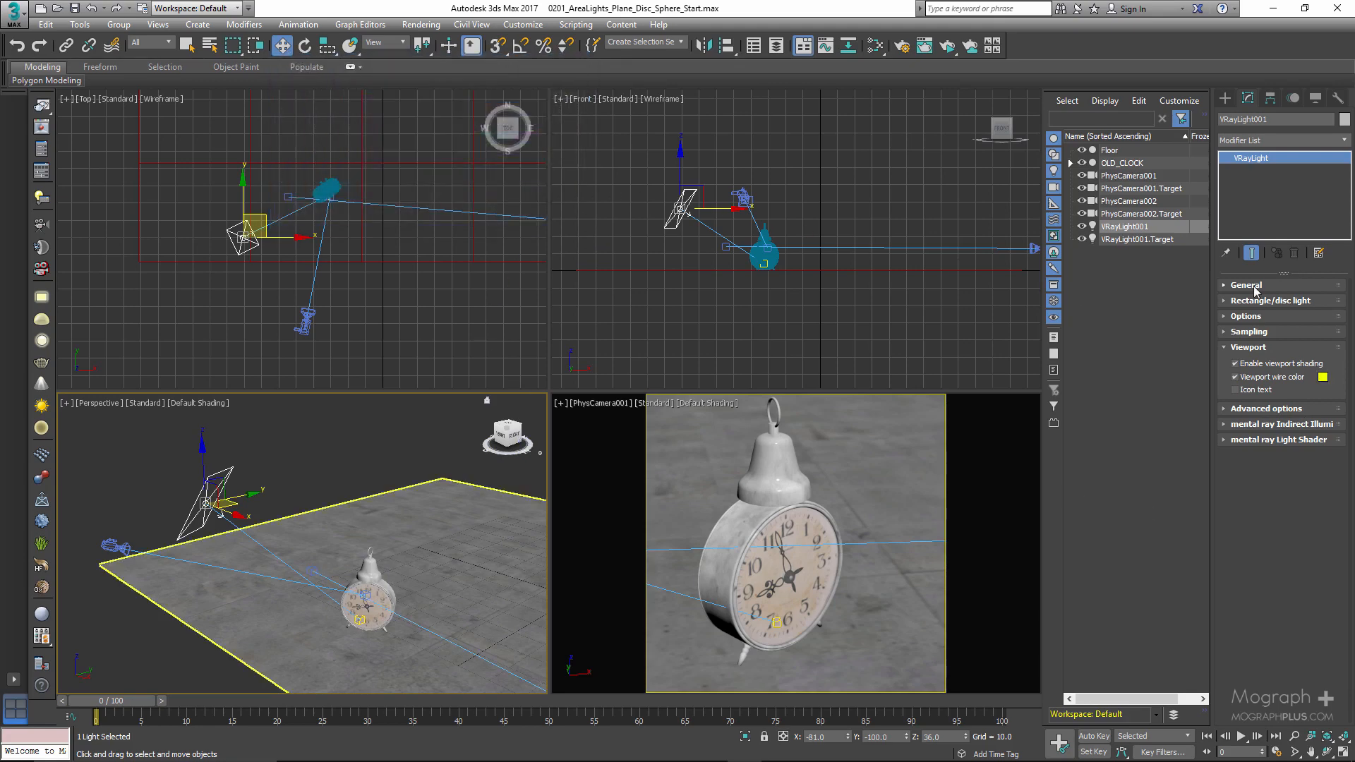
- Show the light's icon text in the viewports, turn it off again and collapse the Viewport settings
{"action": "left_click", "coordinate": [1236, 391]}
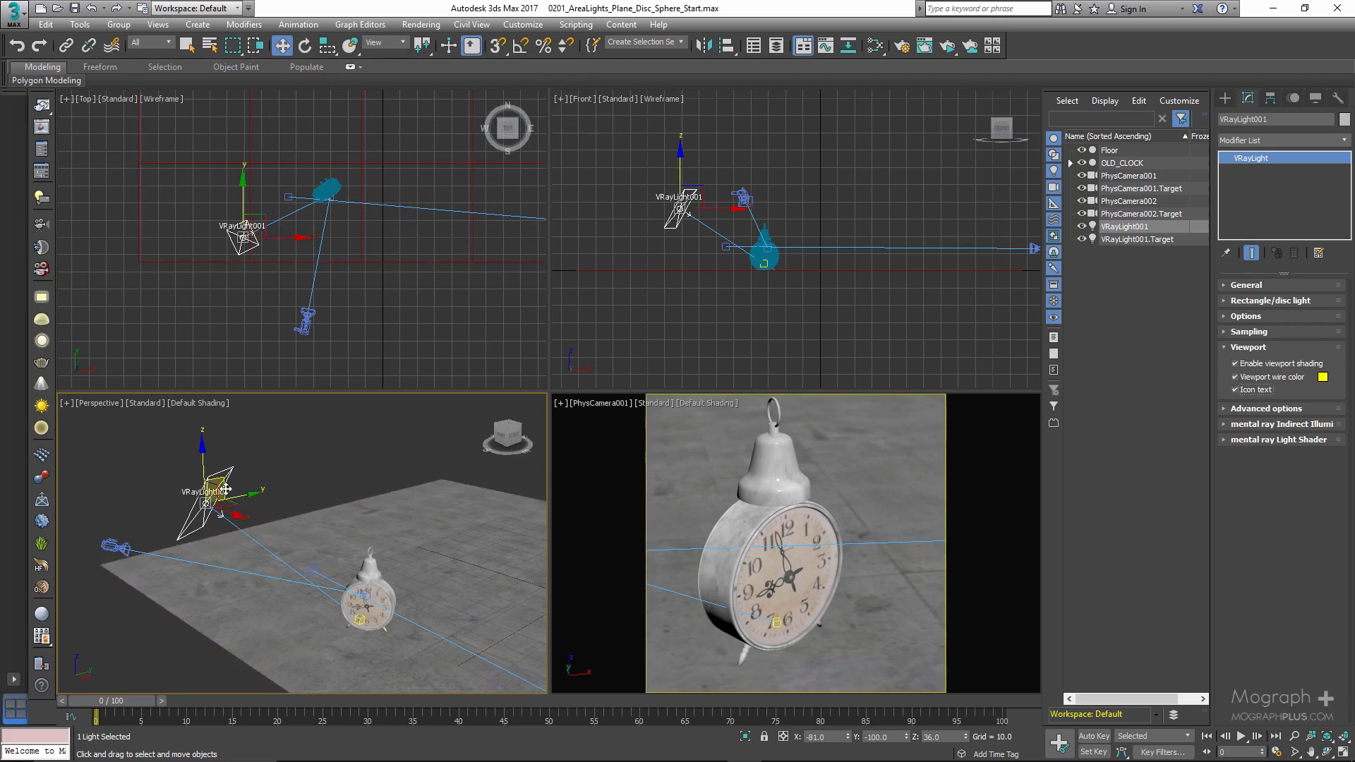
{"action": "left_click", "coordinate": [1236, 391]}
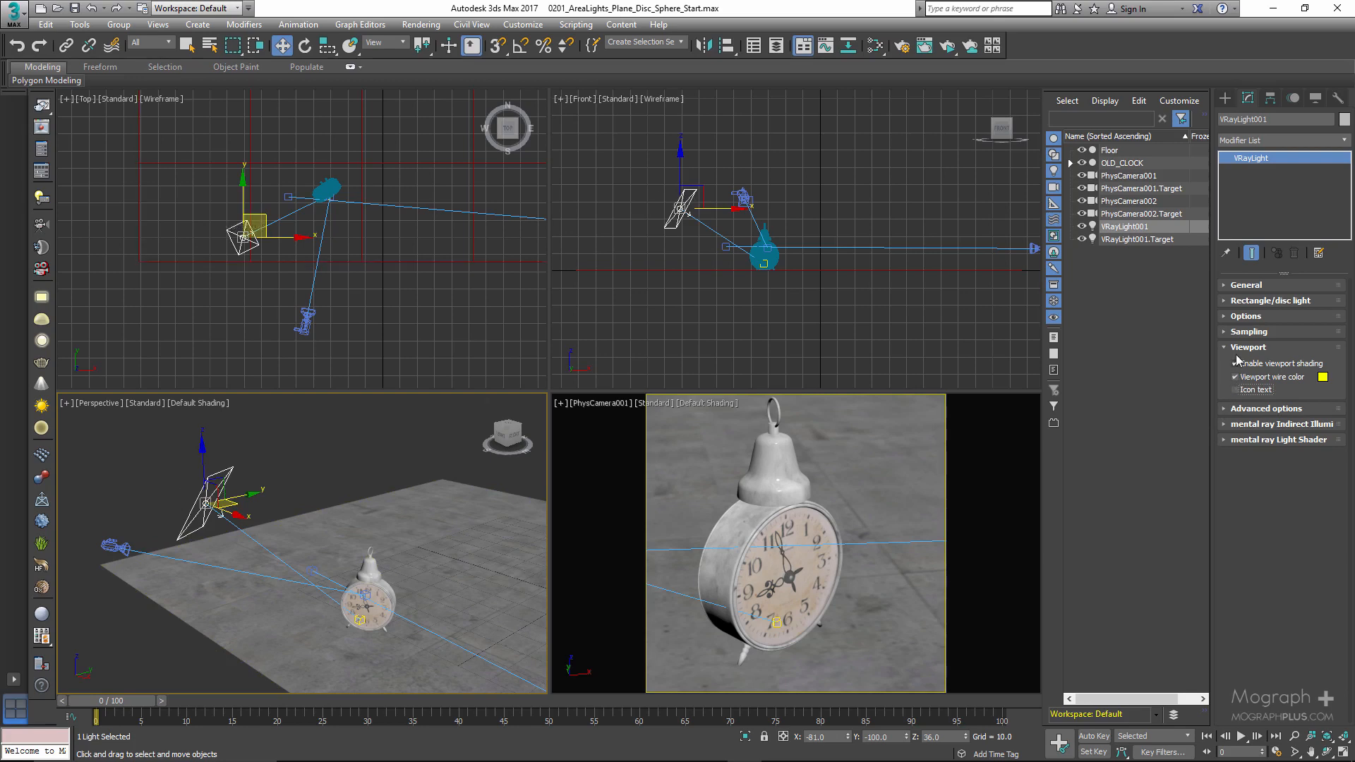
{"action": "left_click", "coordinate": [1247, 348]}
- Expand the light's Advanced options and load the 500 x 500 MIS Enabled render from the frame buffer history
{"action": "left_click", "coordinate": [1251, 365]}
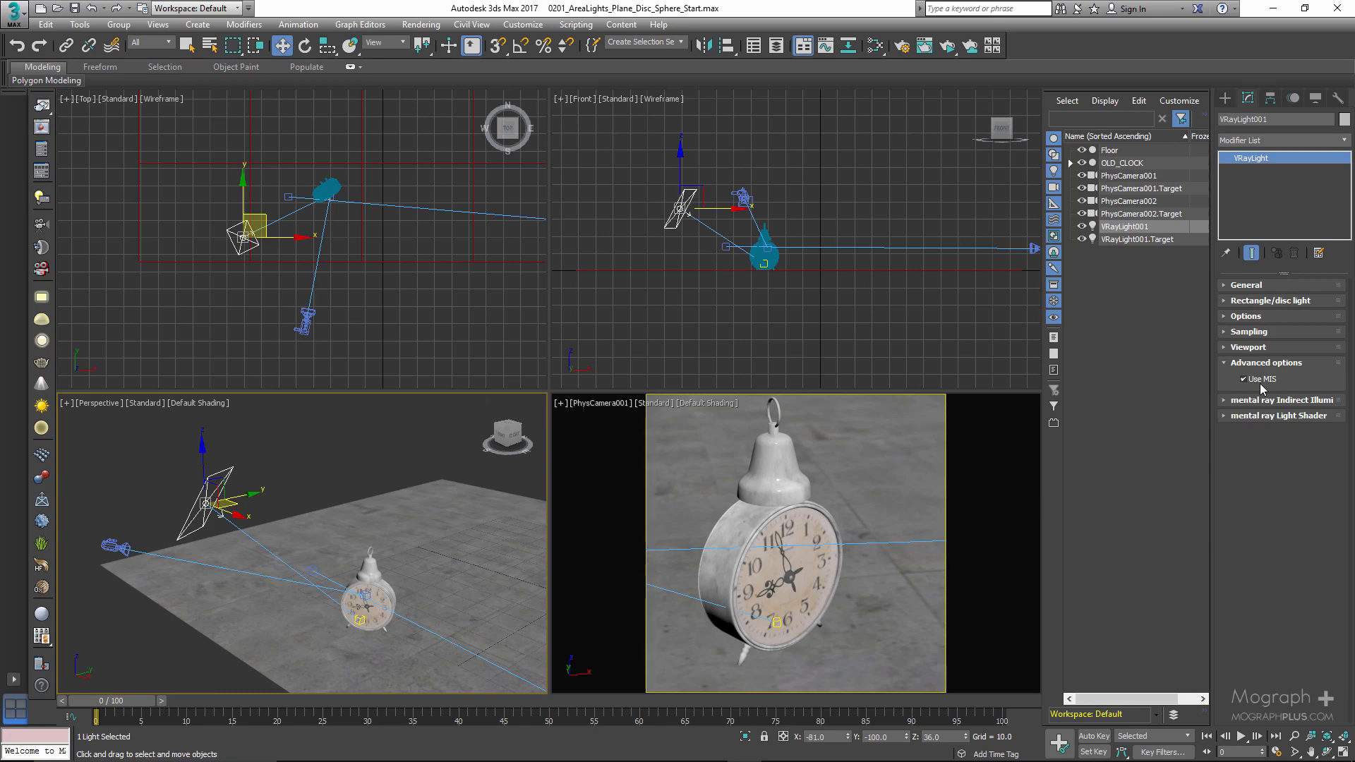
{"action": "left_click", "coordinate": [42, 127]}
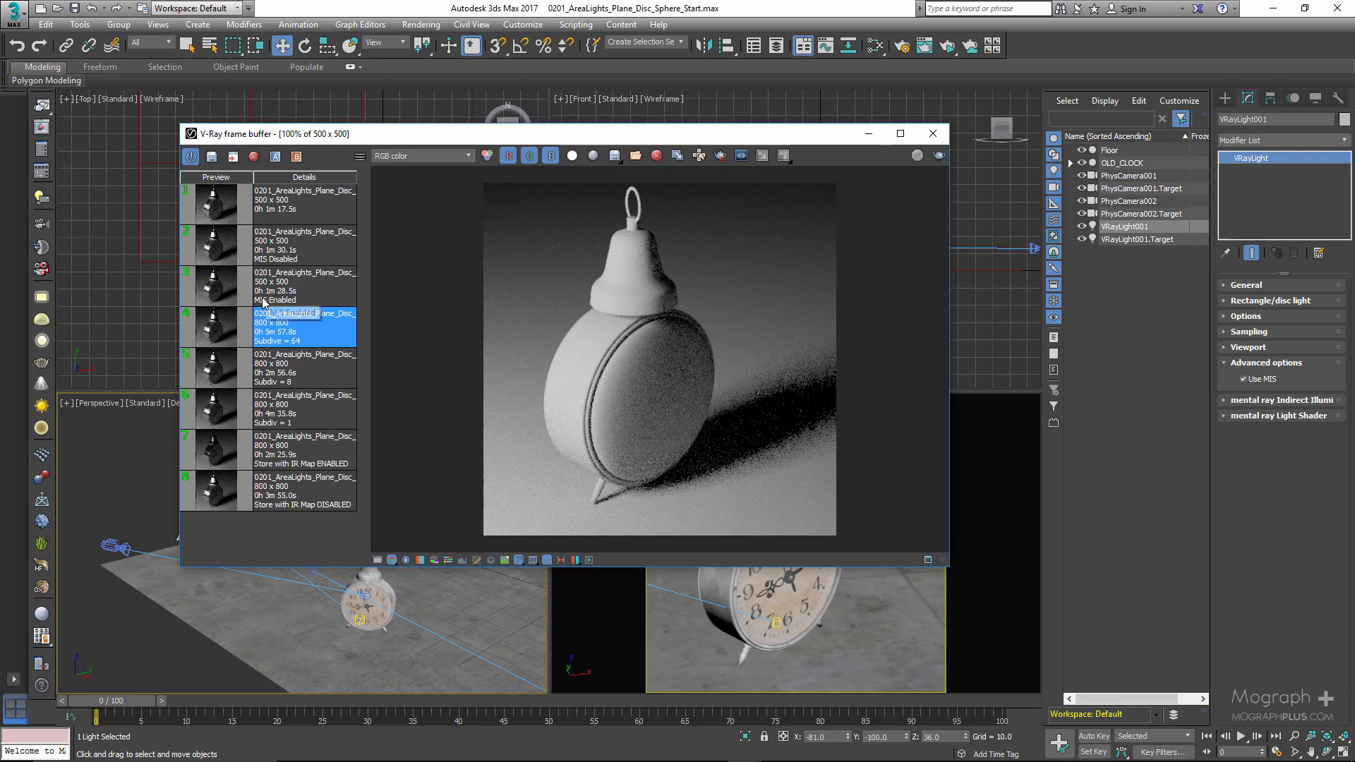
{"action": "left_click", "coordinate": [231, 291]}
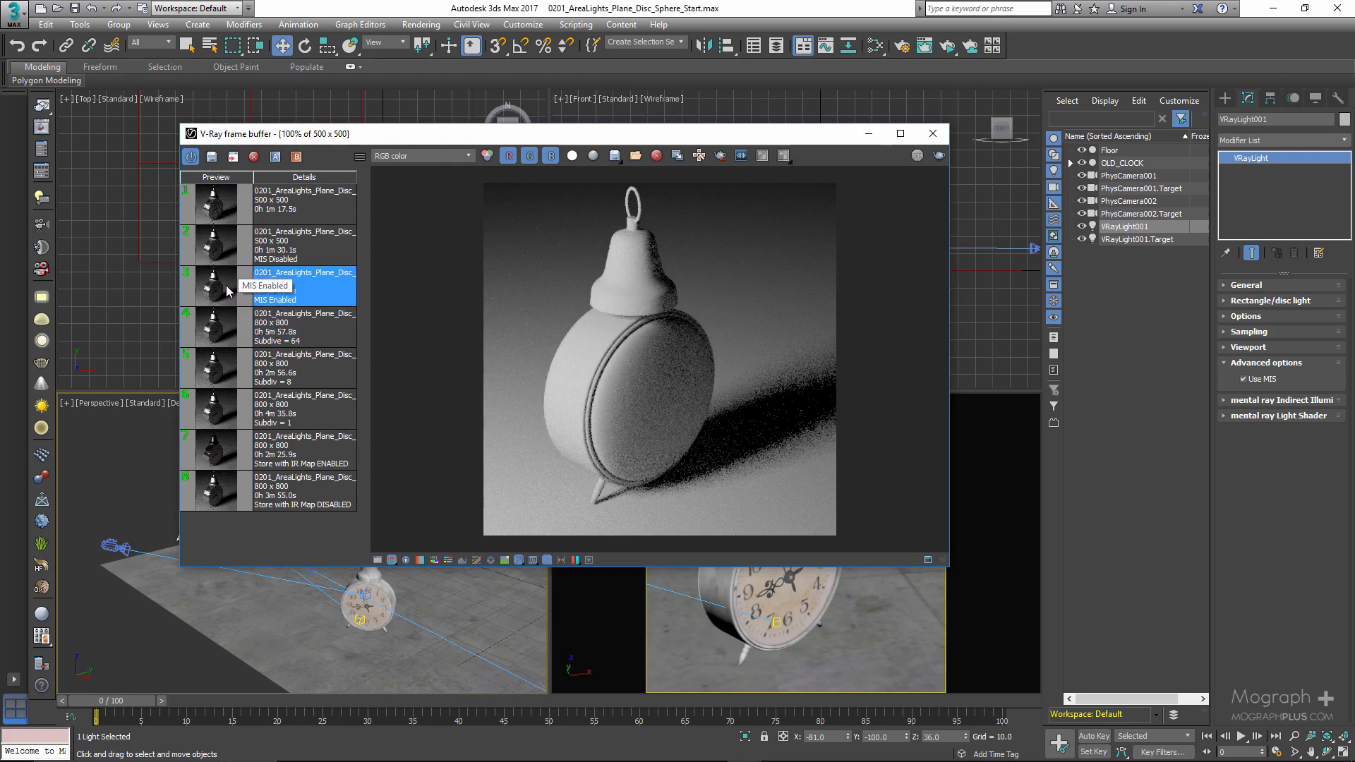
{"action": "double_click", "coordinate": [225, 285]}
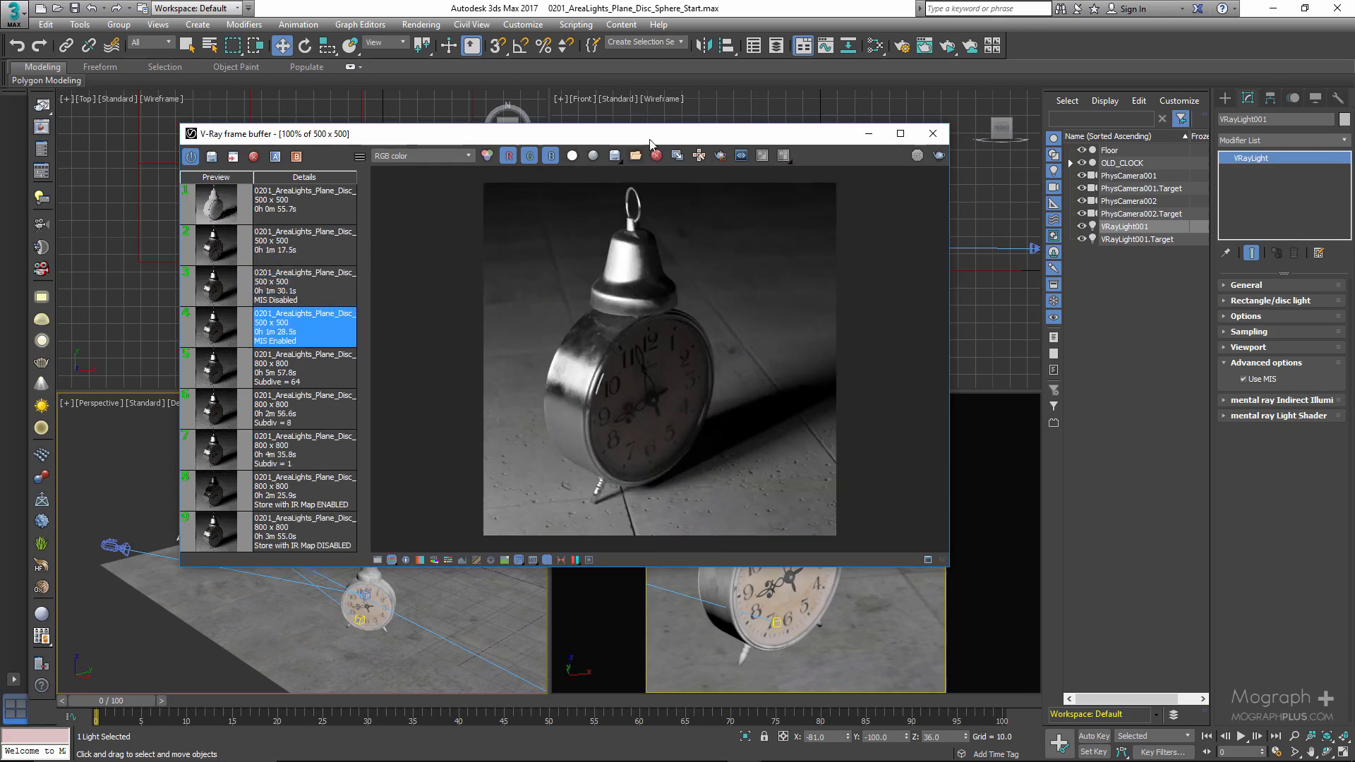
- Compare the 500 x 500 MIS Disabled and MIS Enabled renders close up around the clock's rim and highlights
{"action": "scroll", "coordinate": [638, 222], "scroll_direction": "up", "scroll_amount": 3}
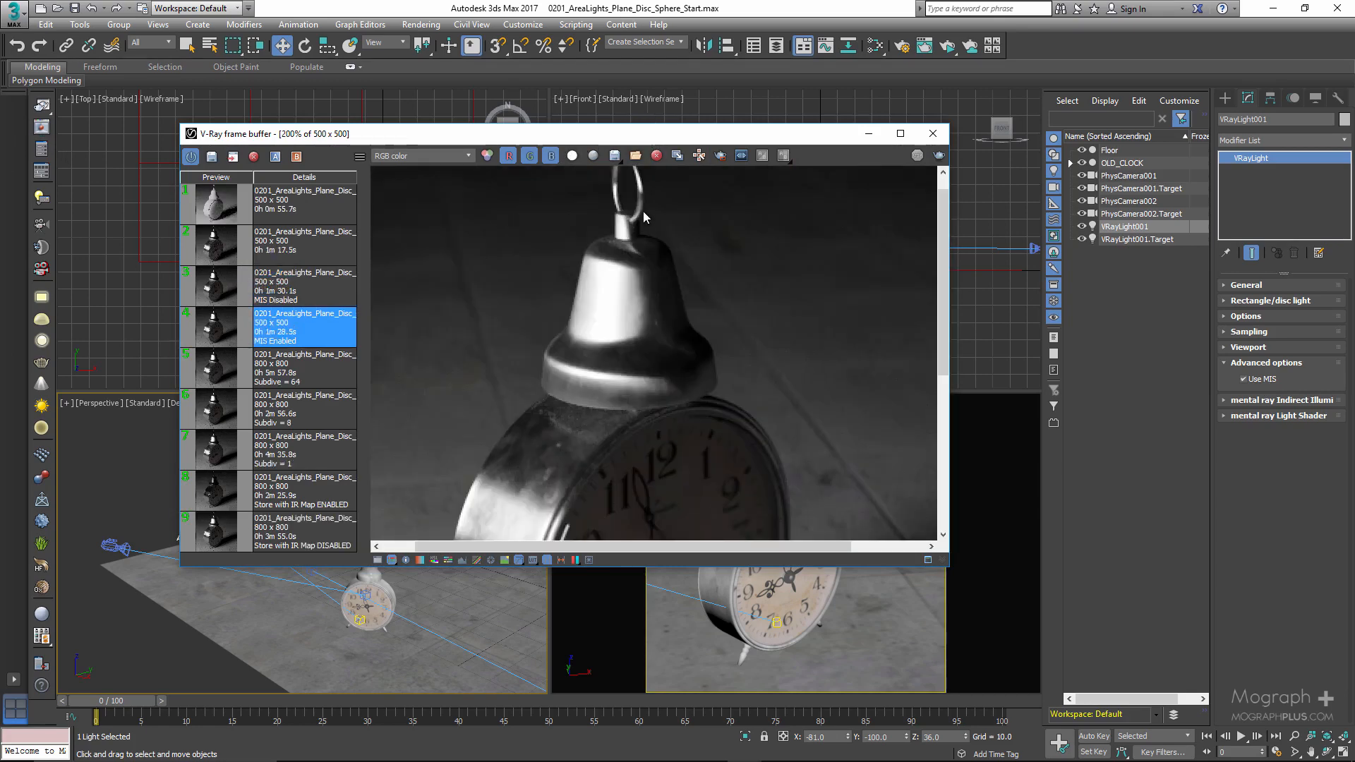
{"action": "scroll", "coordinate": [642, 211], "scroll_direction": "down", "scroll_amount": 3}
{"action": "left_click", "coordinate": [218, 291]}
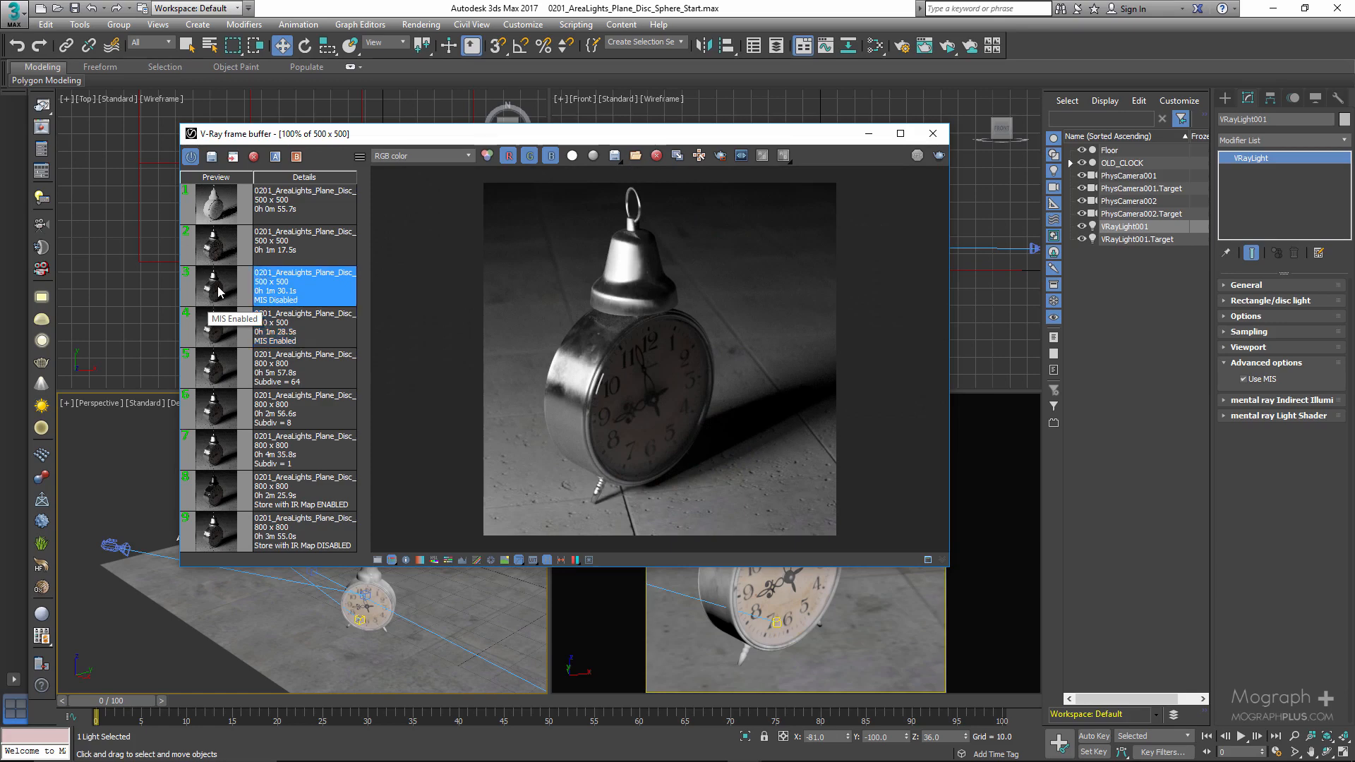
{"action": "scroll", "coordinate": [607, 392], "scroll_direction": "up", "scroll_amount": 3}
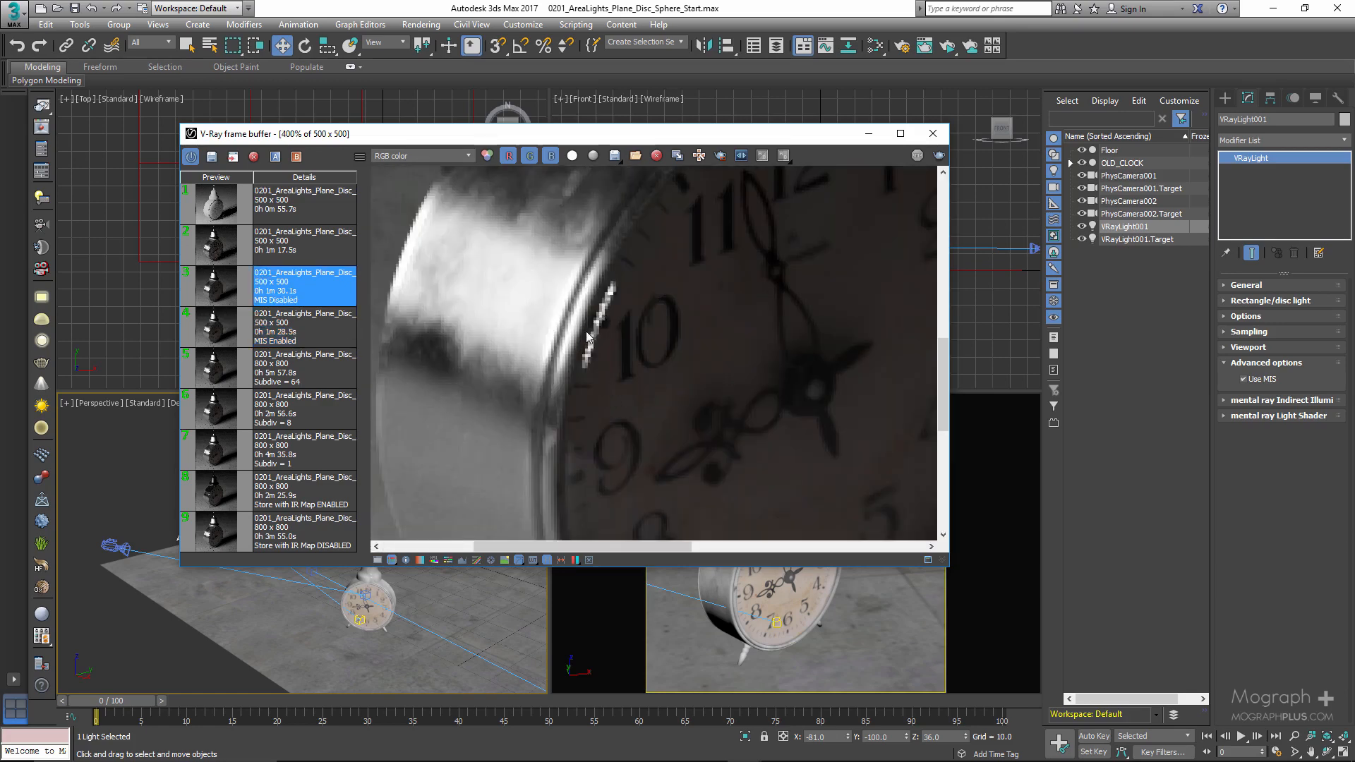
{"action": "left_click", "coordinate": [286, 341]}
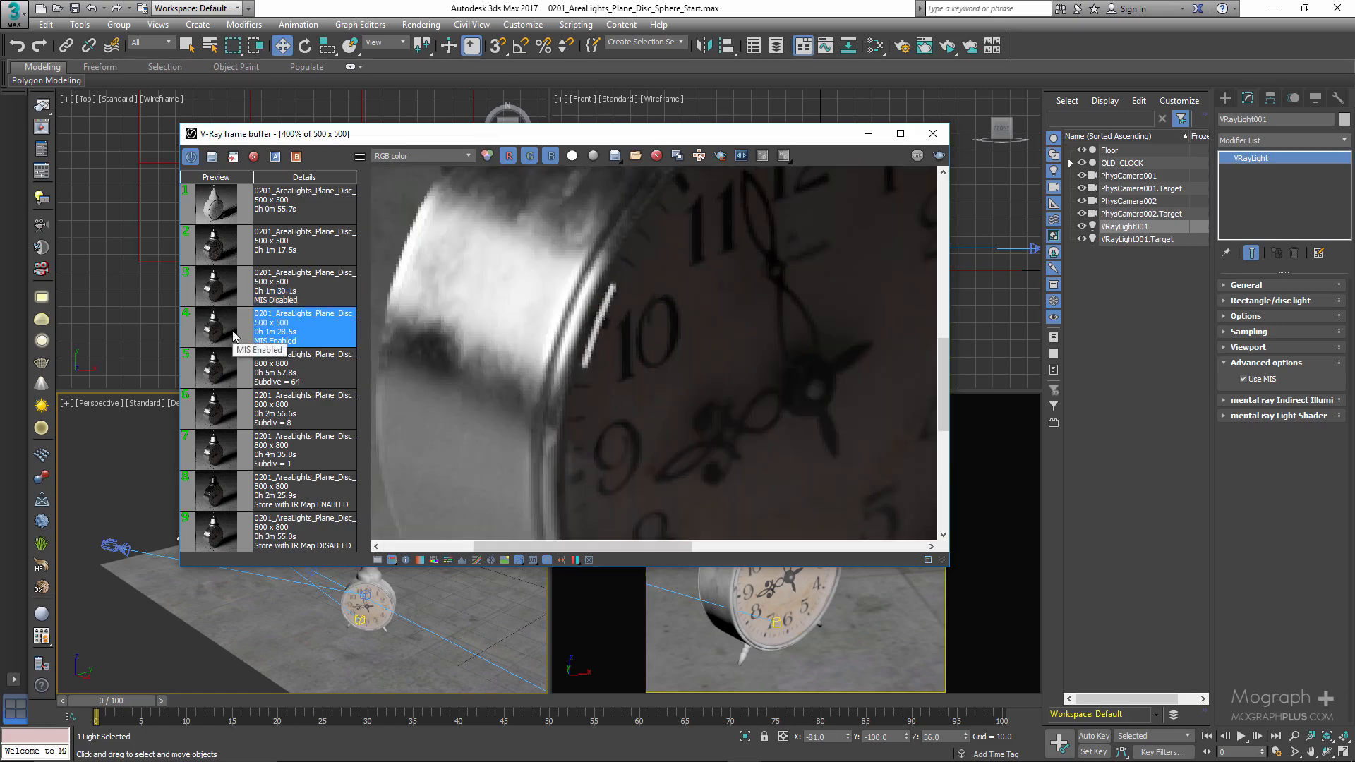
{"action": "left_click", "coordinate": [223, 294]}
{"action": "left_click", "coordinate": [224, 322]}
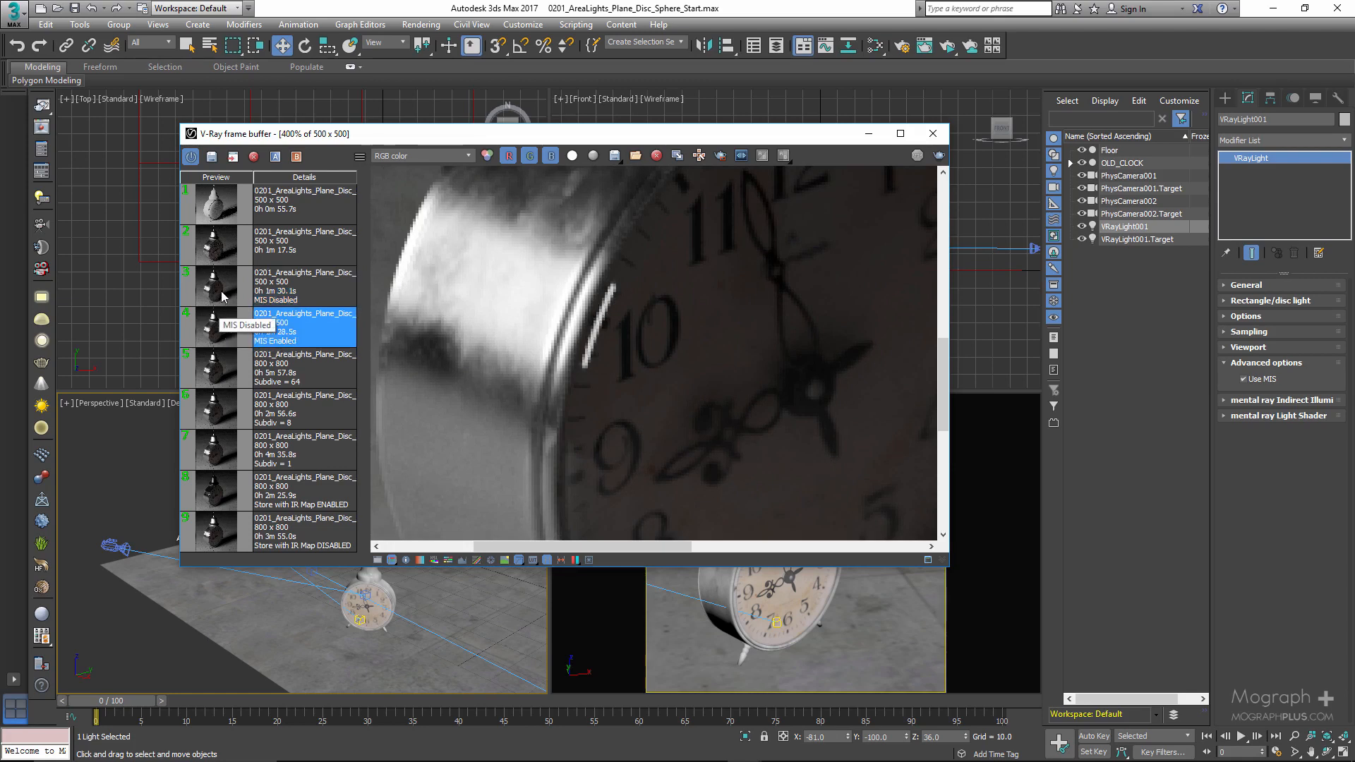
{"action": "left_click", "coordinate": [223, 295]}
{"action": "left_click", "coordinate": [224, 321]}
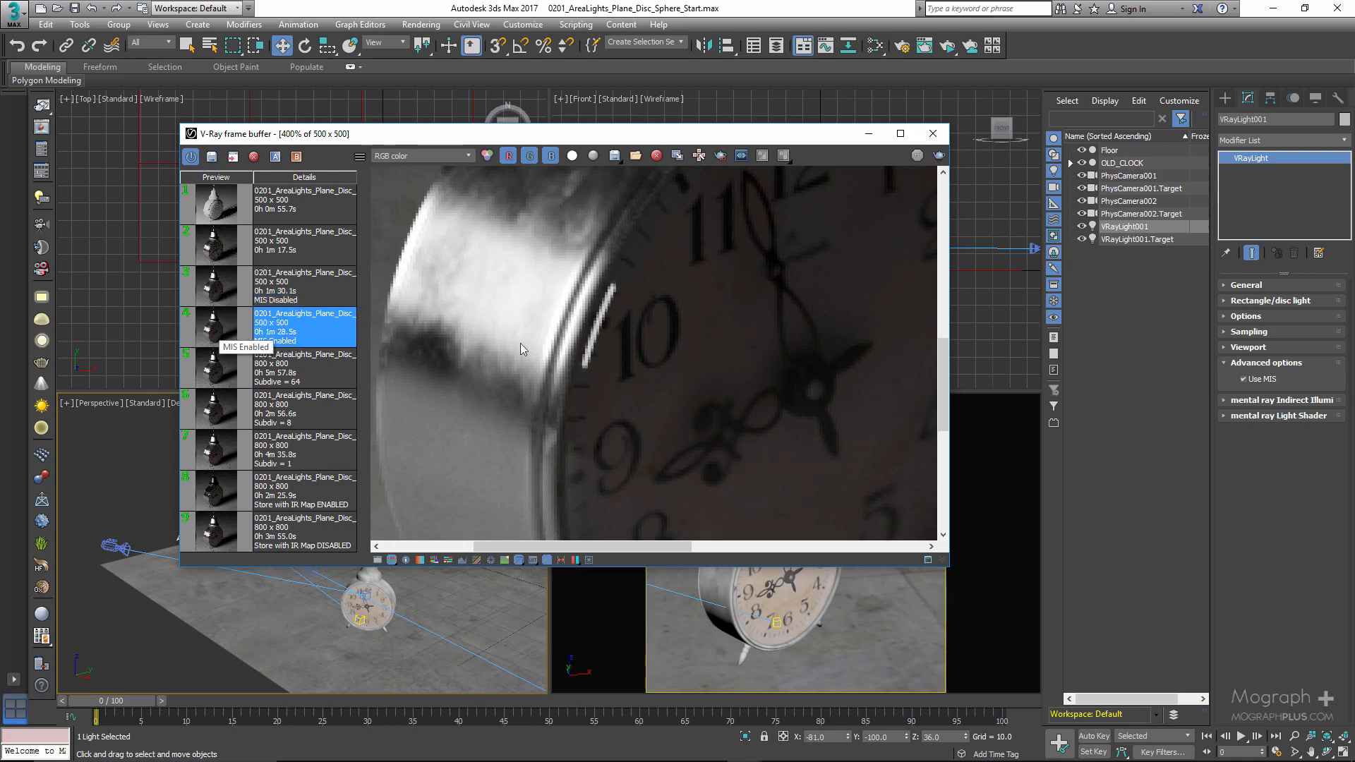
{"action": "scroll", "coordinate": [556, 346], "scroll_direction": "down", "scroll_amount": 2}
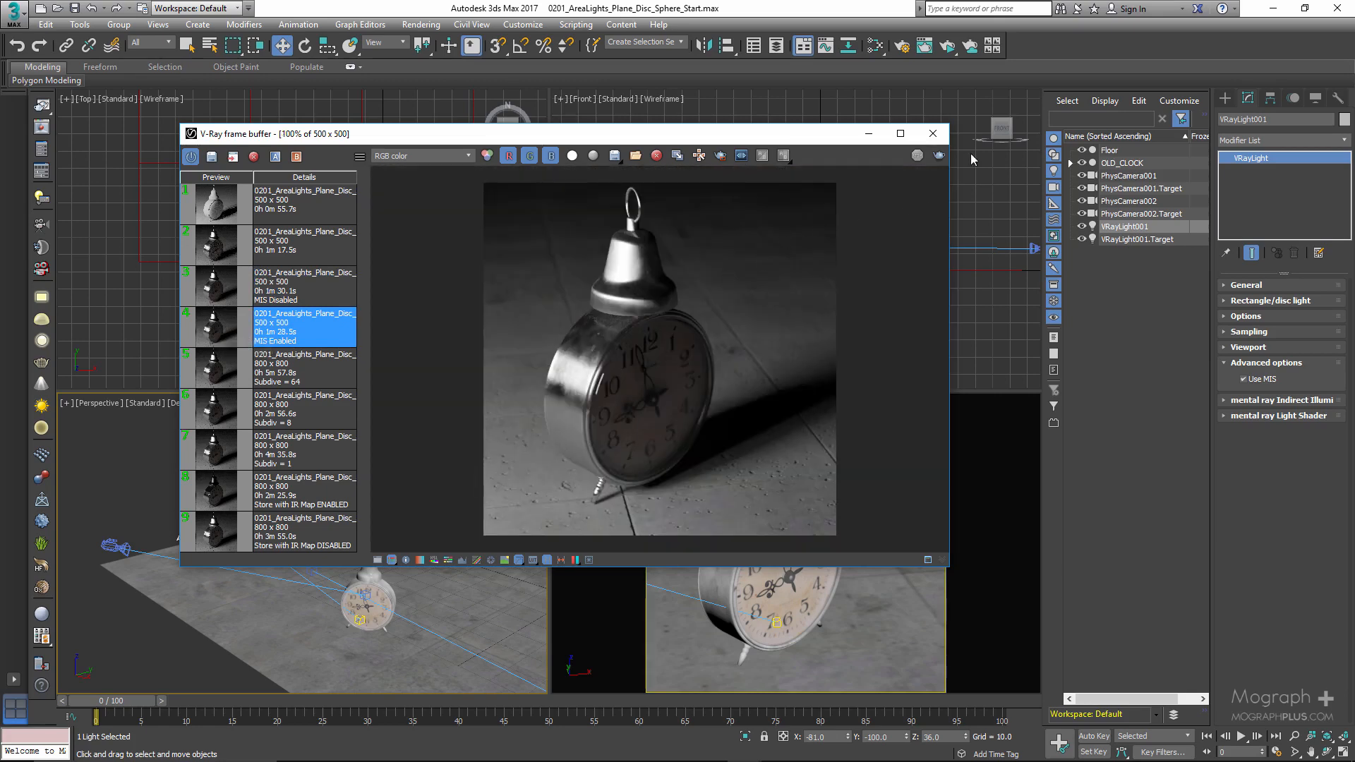
- Switch the PhysCamera001 viewport to PhysCamera002 and start an ActiveShade render of it
{"action": "left_click", "coordinate": [933, 133]}
{"action": "right_click", "coordinate": [807, 478]}
{"action": "right_click", "coordinate": [778, 508]}
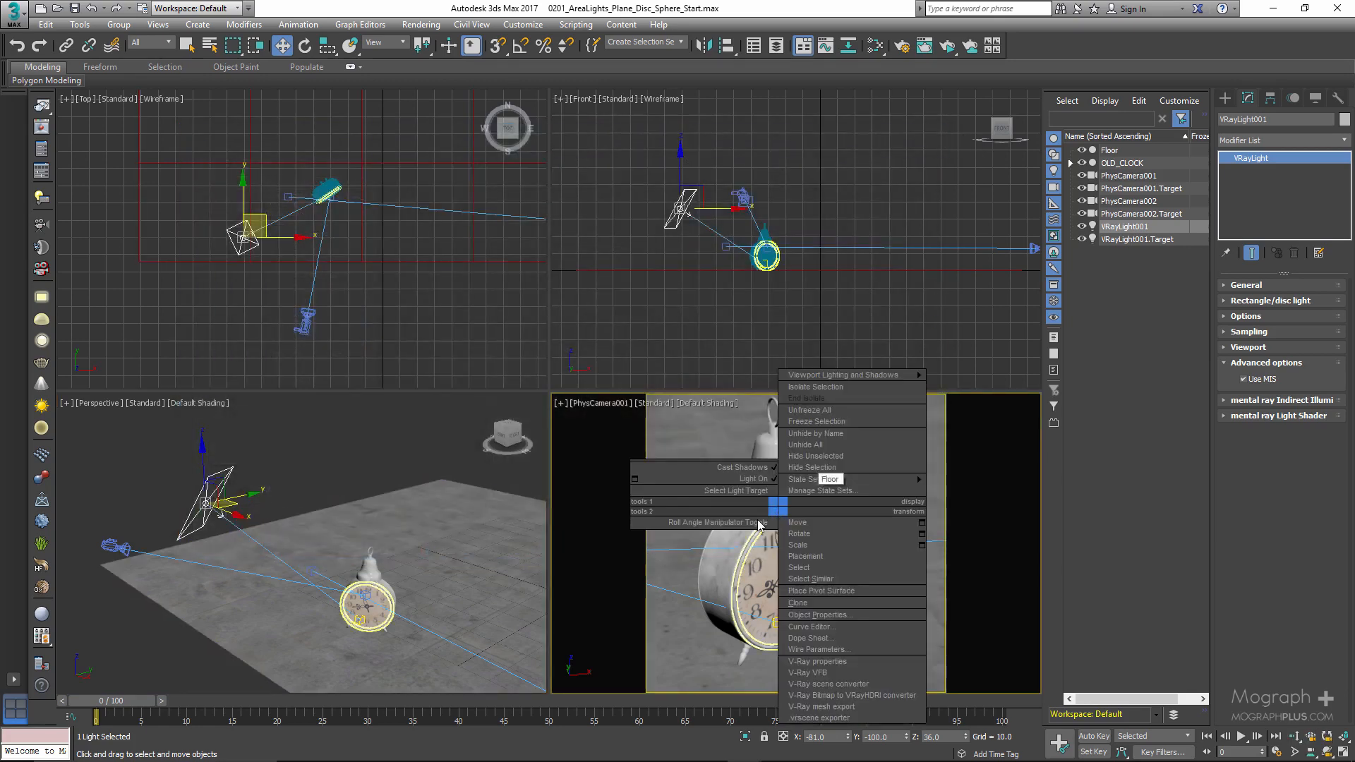
{"action": "key", "text": "c"}
{"action": "double_click", "coordinate": [641, 295]}
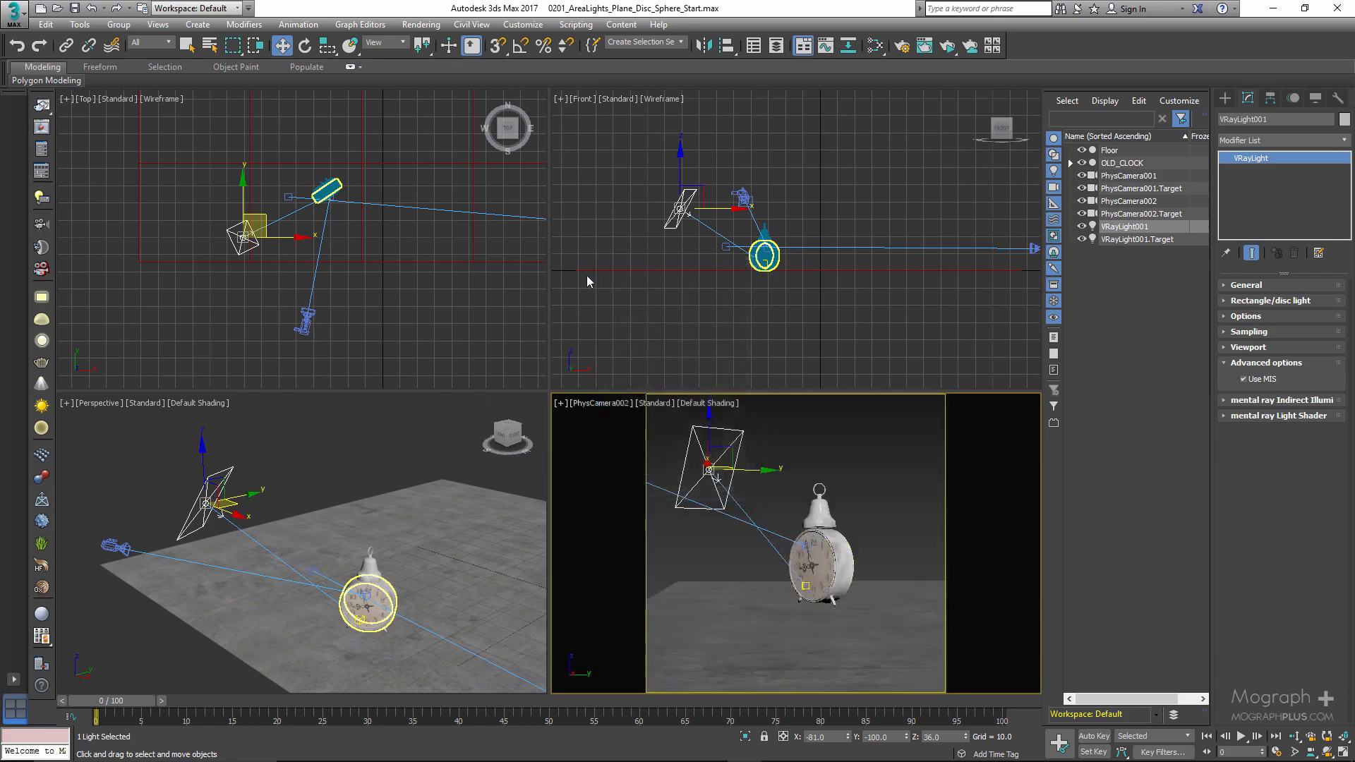
{"action": "left_click", "coordinate": [948, 46]}
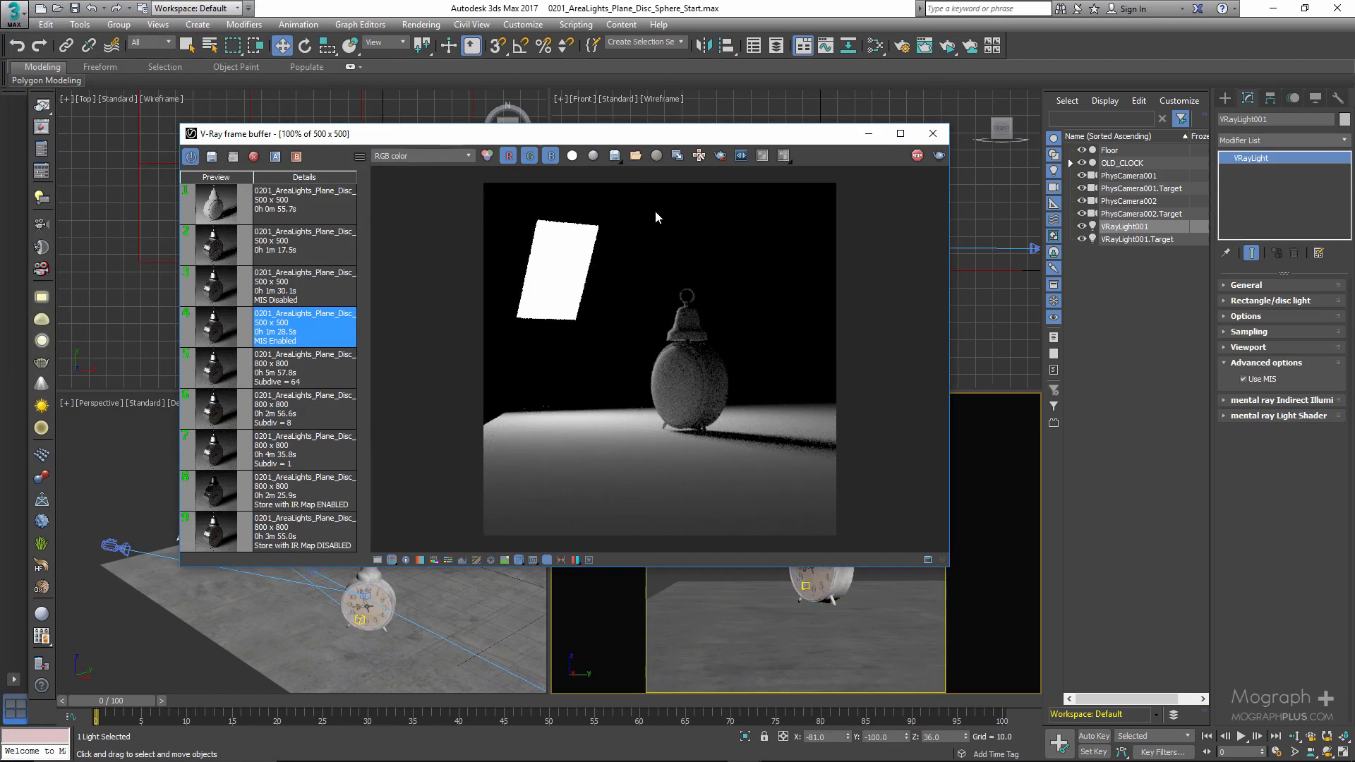
- Change the light's type from Plane to Disc in its General settings and check its shape in the viewports
{"action": "left_click_drag", "start_coordinate": [726, 134], "coordinate": [723, 126]}
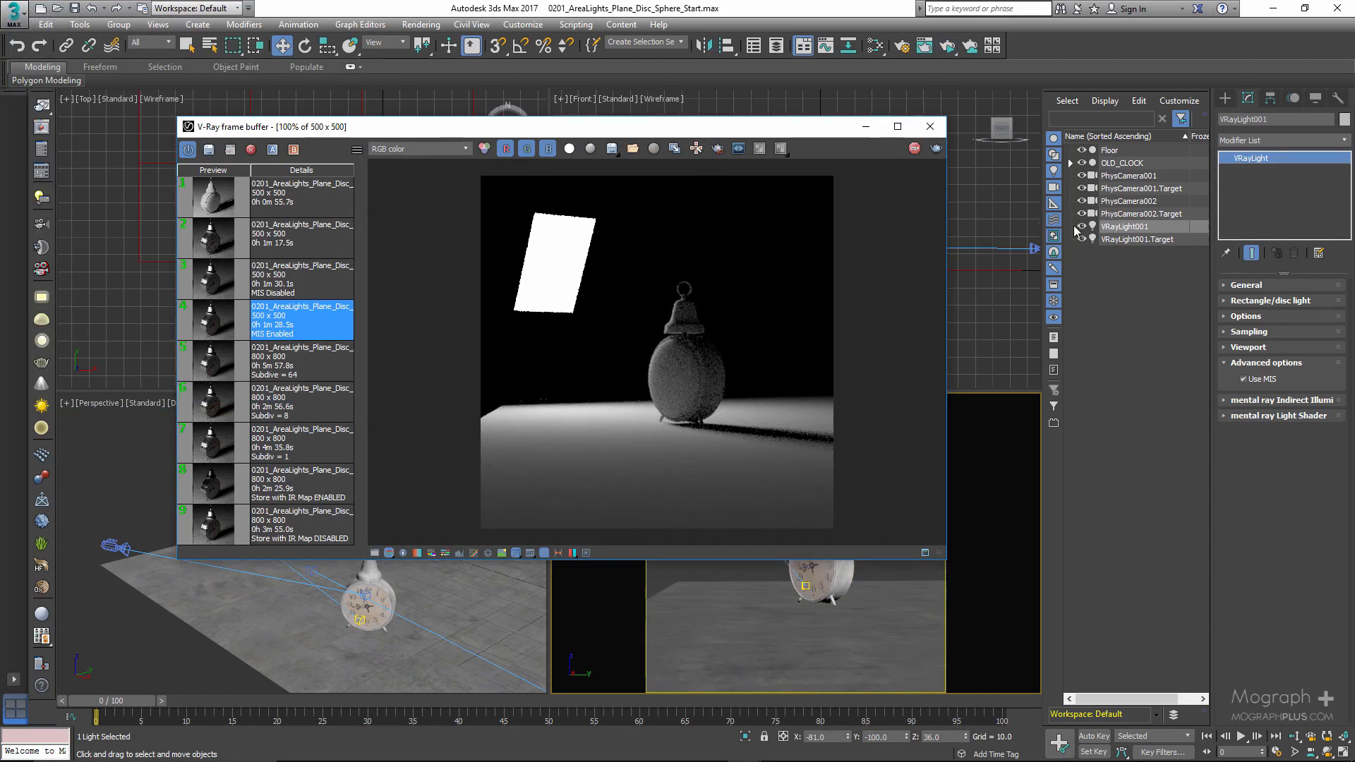
{"action": "left_click", "coordinate": [1247, 285]}
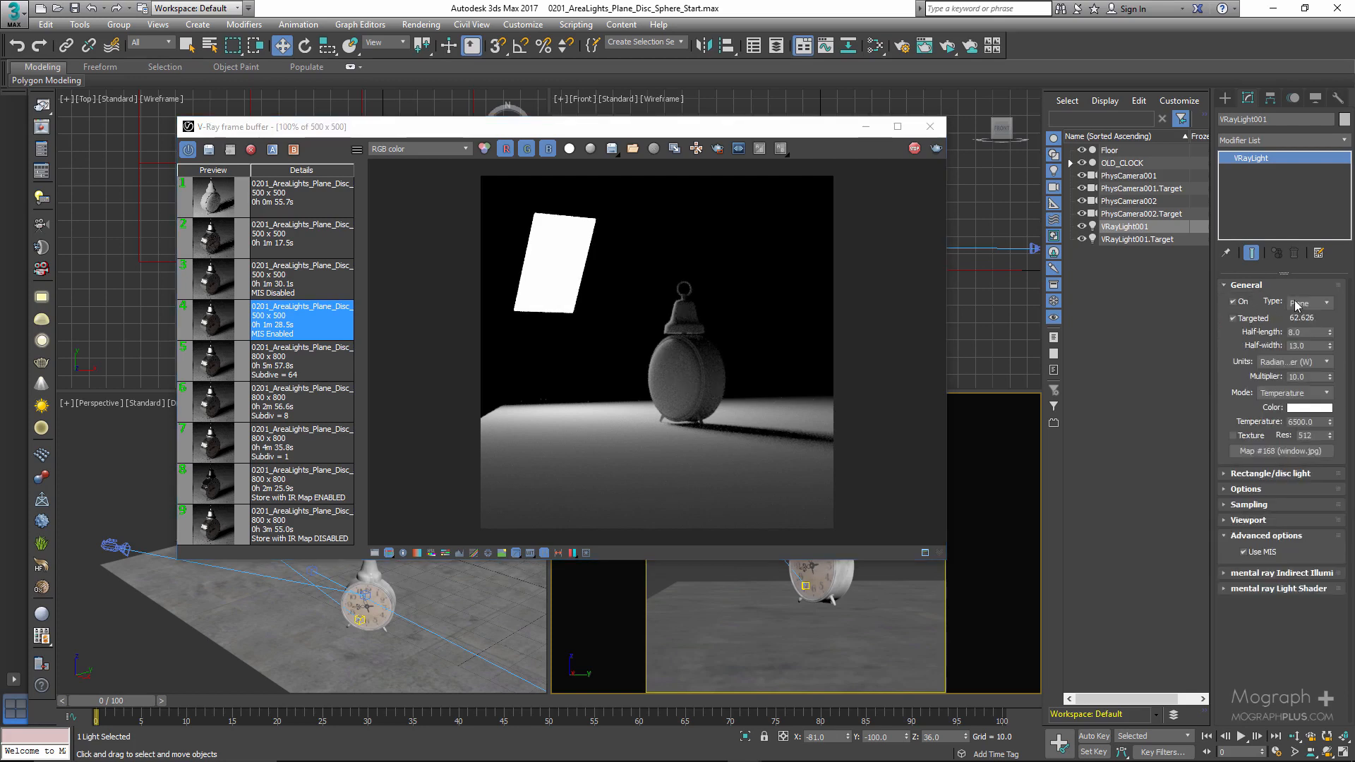
{"action": "left_click", "coordinate": [1302, 304]}
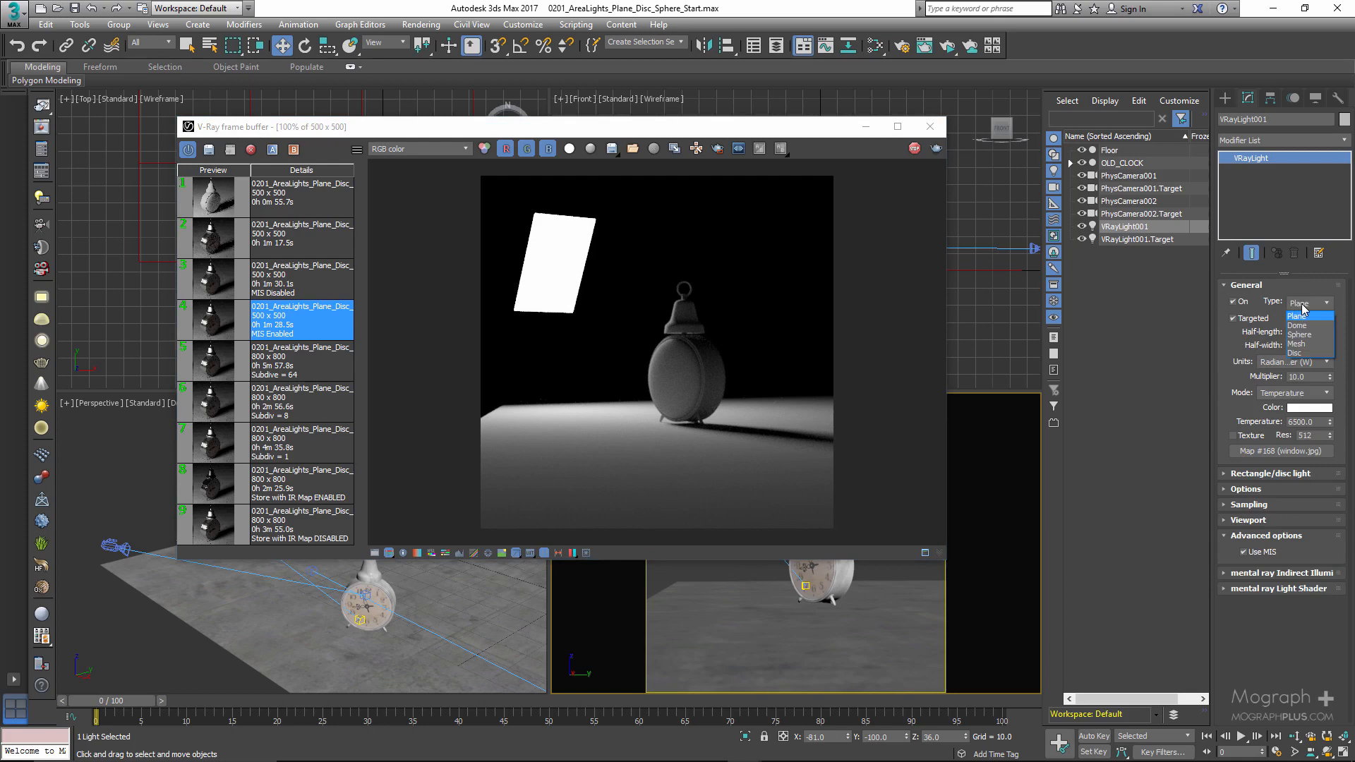
{"action": "left_click", "coordinate": [1302, 353]}
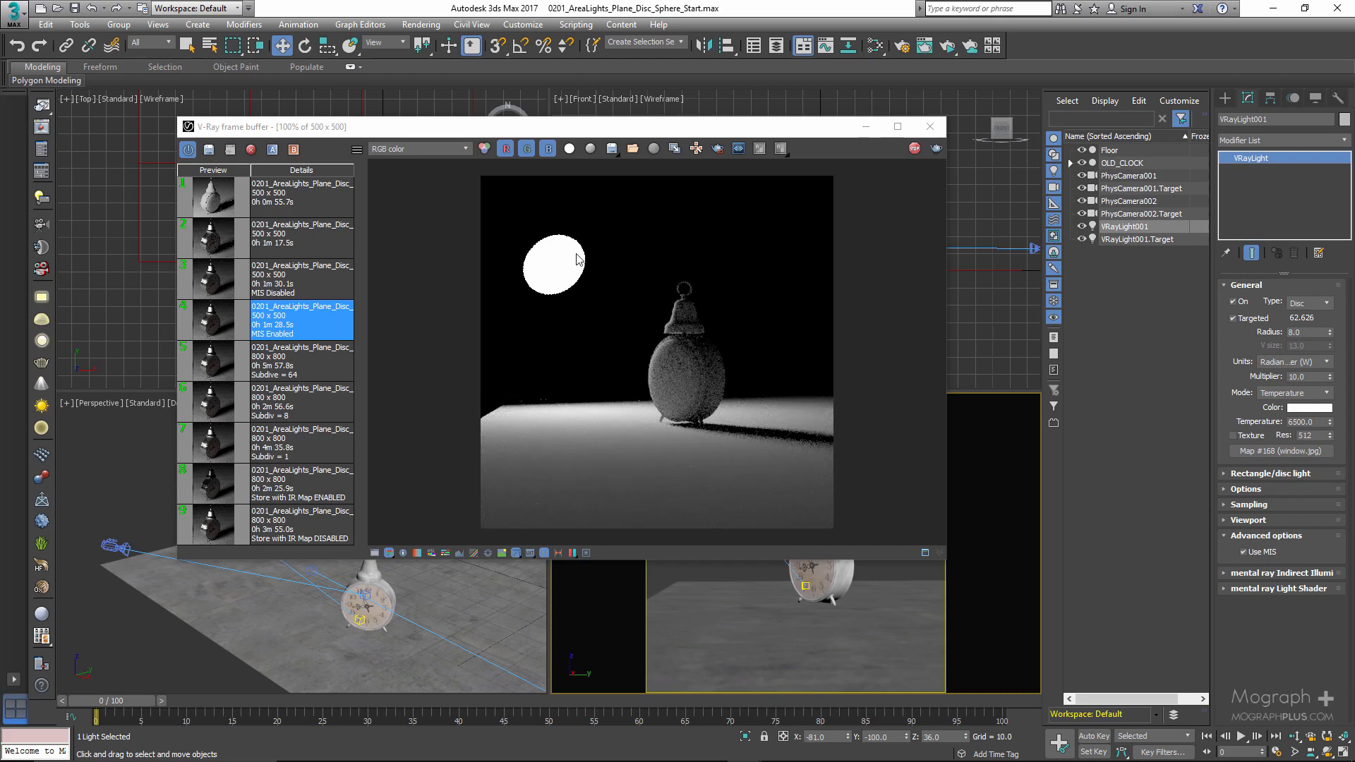
{"action": "left_click_drag", "start_coordinate": [684, 130], "coordinate": [876, 108]}
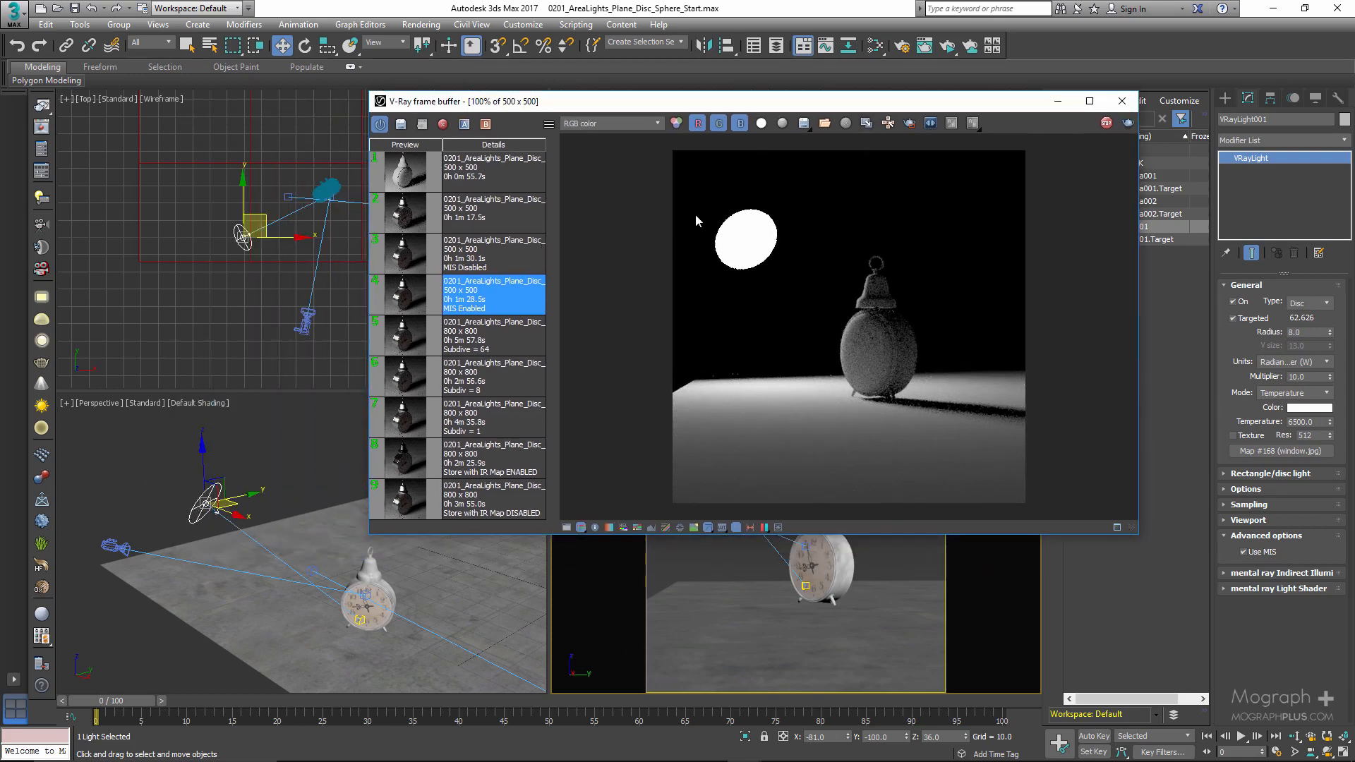
{"action": "left_click_drag", "start_coordinate": [703, 108], "coordinate": [509, 108]}
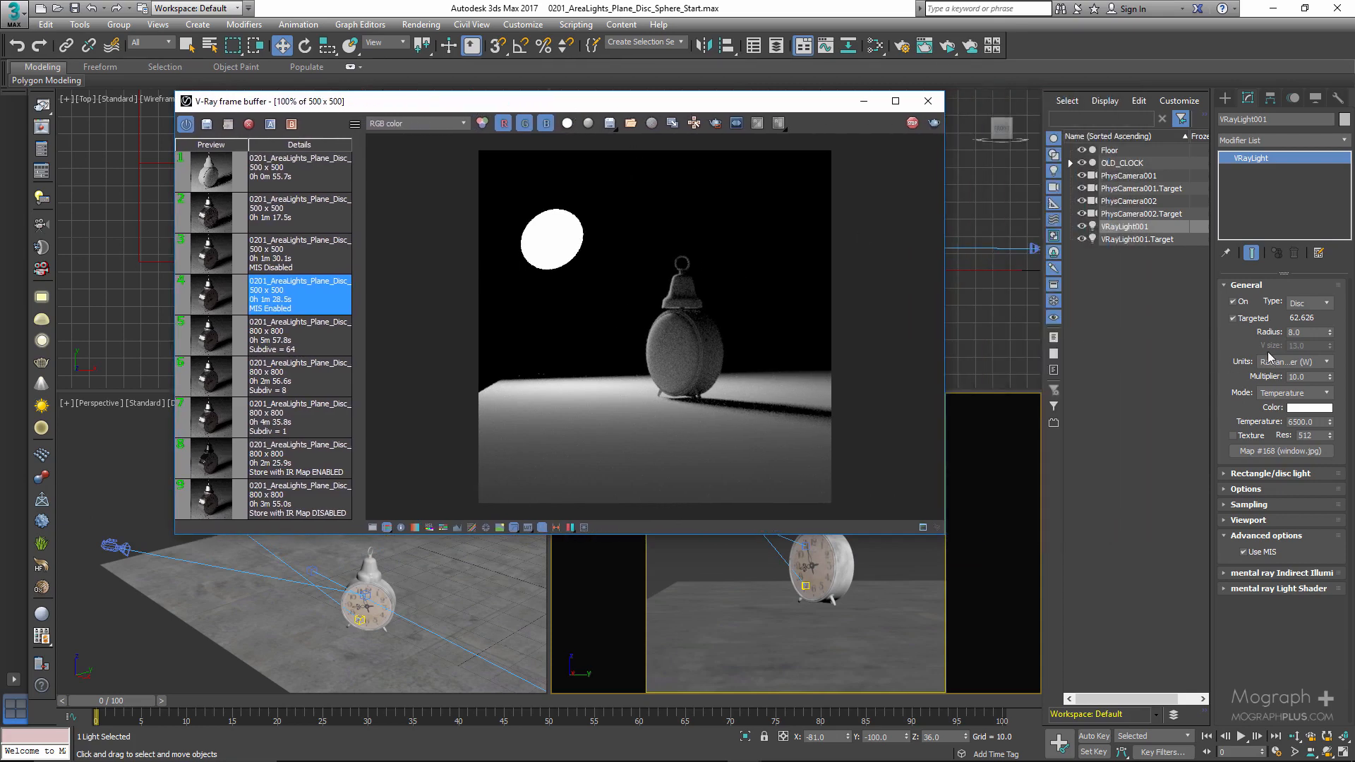
- Test disc light radii of 16, 2, 16 and 24 in ActiveShade and set the radius back to 8
{"action": "left_click", "coordinate": [1311, 333]}
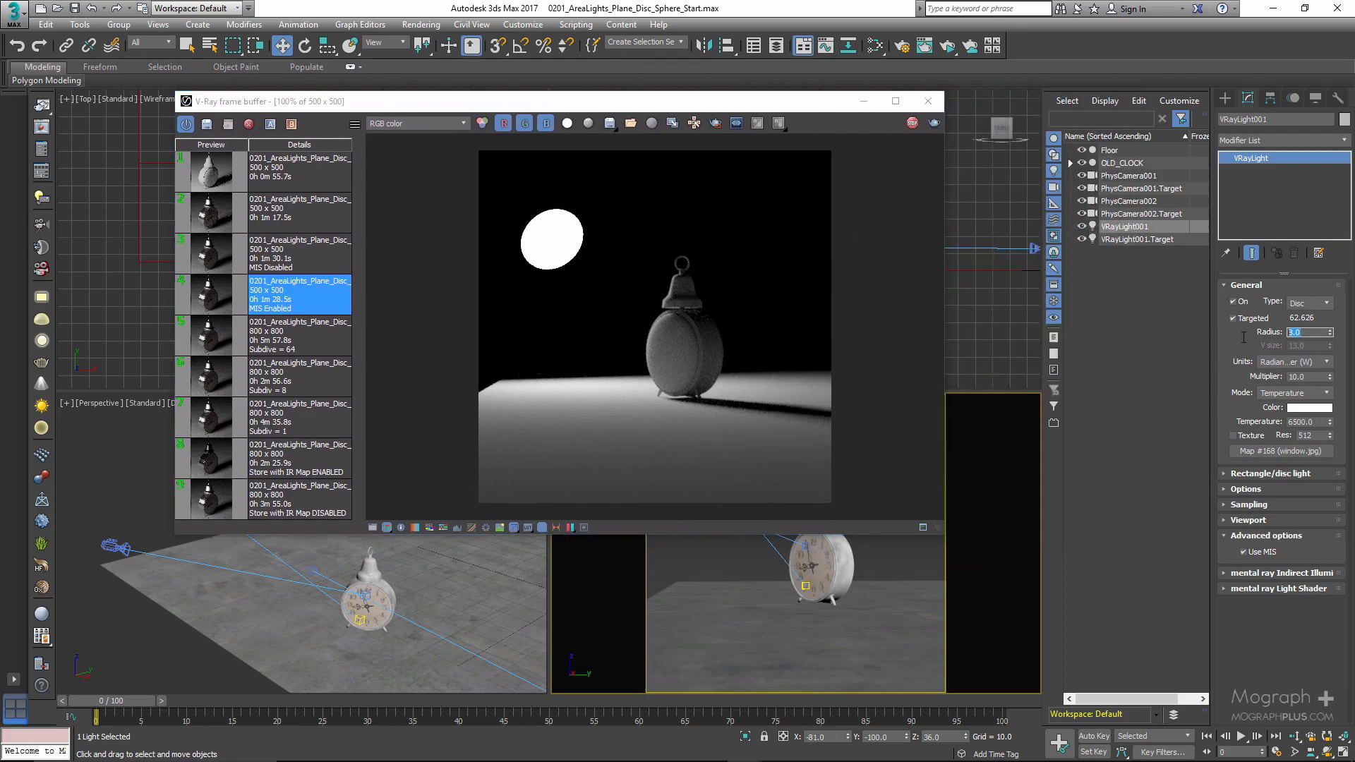
{"action": "type", "text": "16"}
{"action": "key", "text": "Return"}
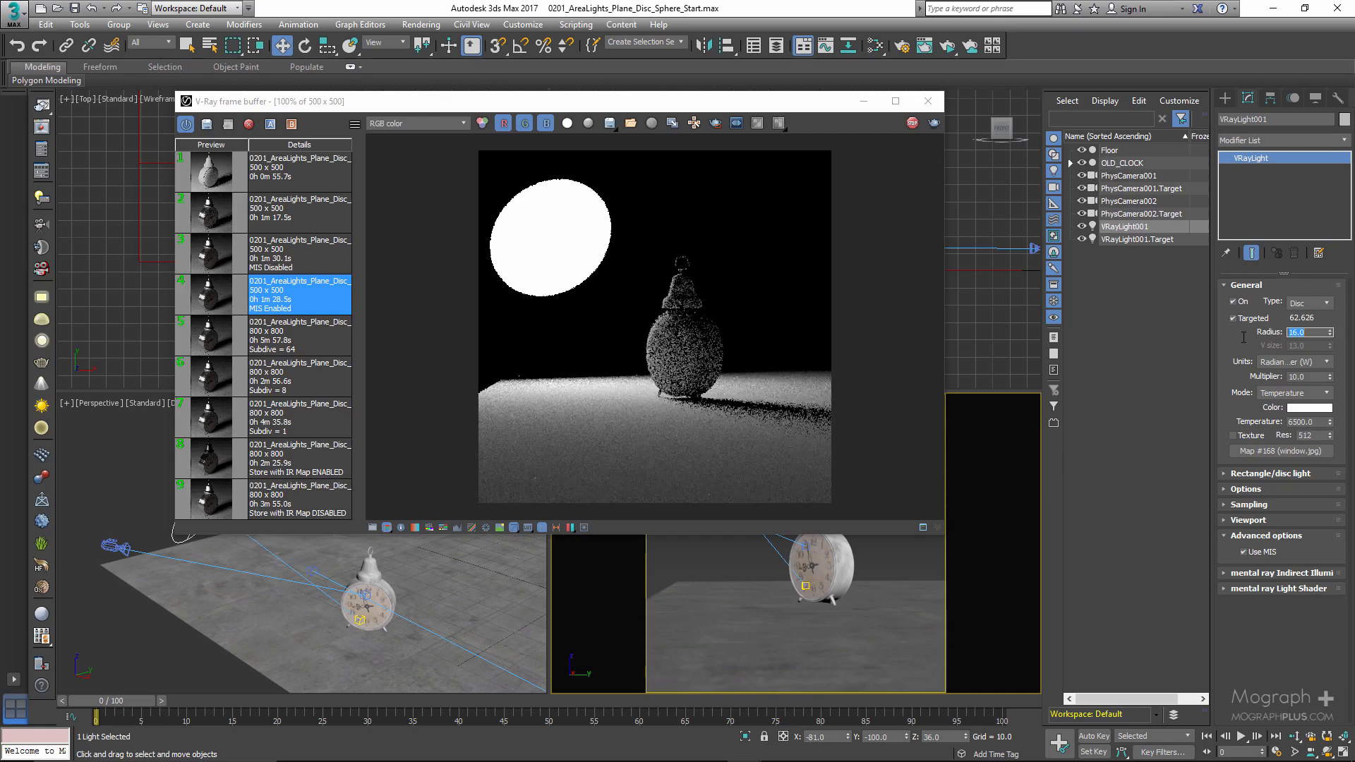
{"action": "type", "text": "2"}
{"action": "key", "text": "Return"}
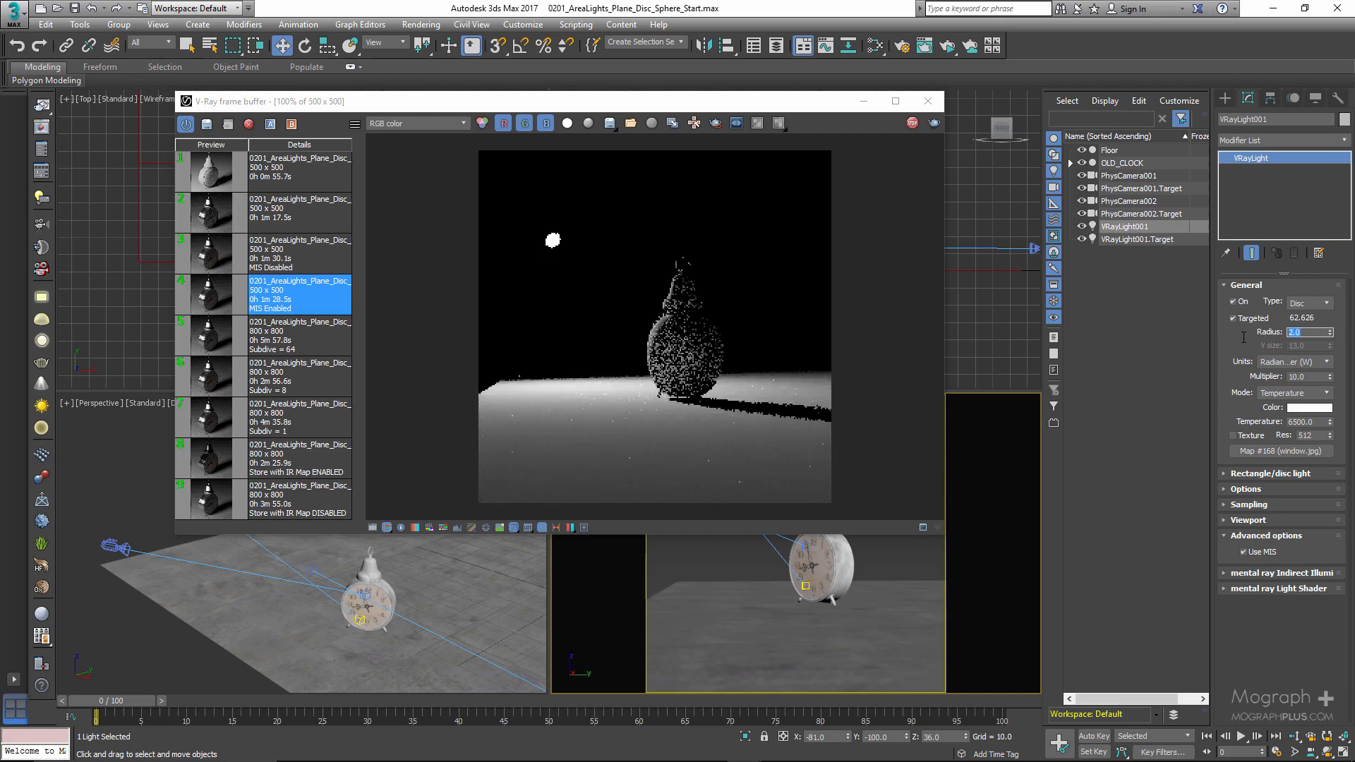
{"action": "type", "text": "16"}
{"action": "key", "text": "Return"}
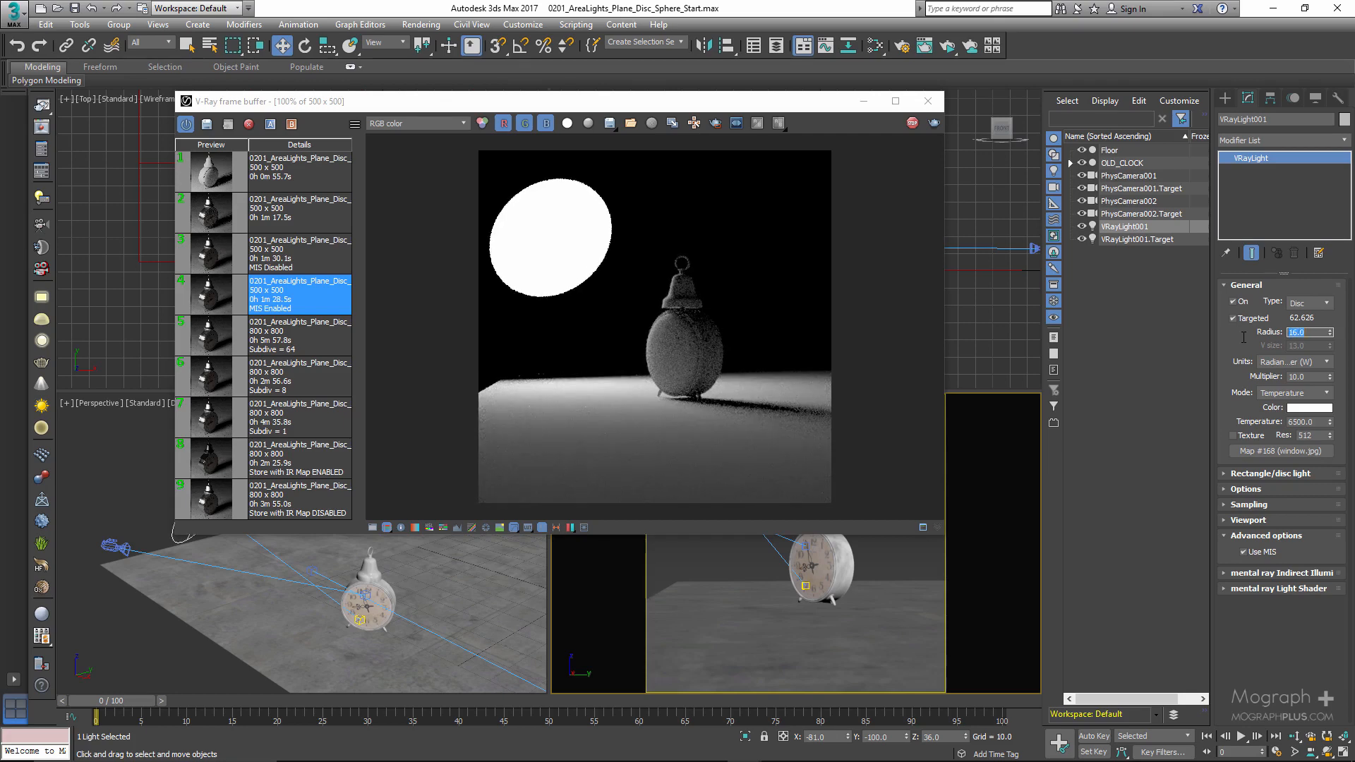
{"action": "type", "text": "24"}
{"action": "key", "text": "Return"}
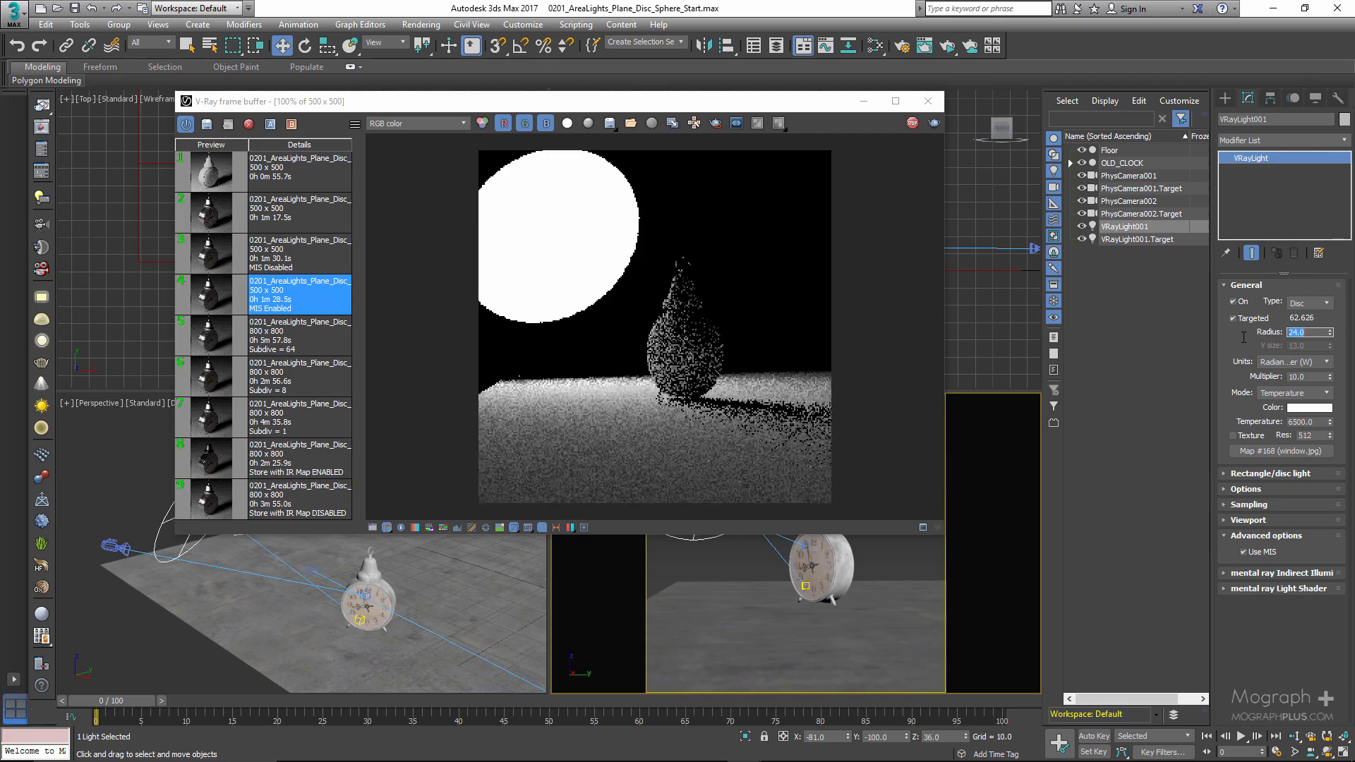
{"action": "type", "text": "8"}
{"action": "key", "text": "Return"}
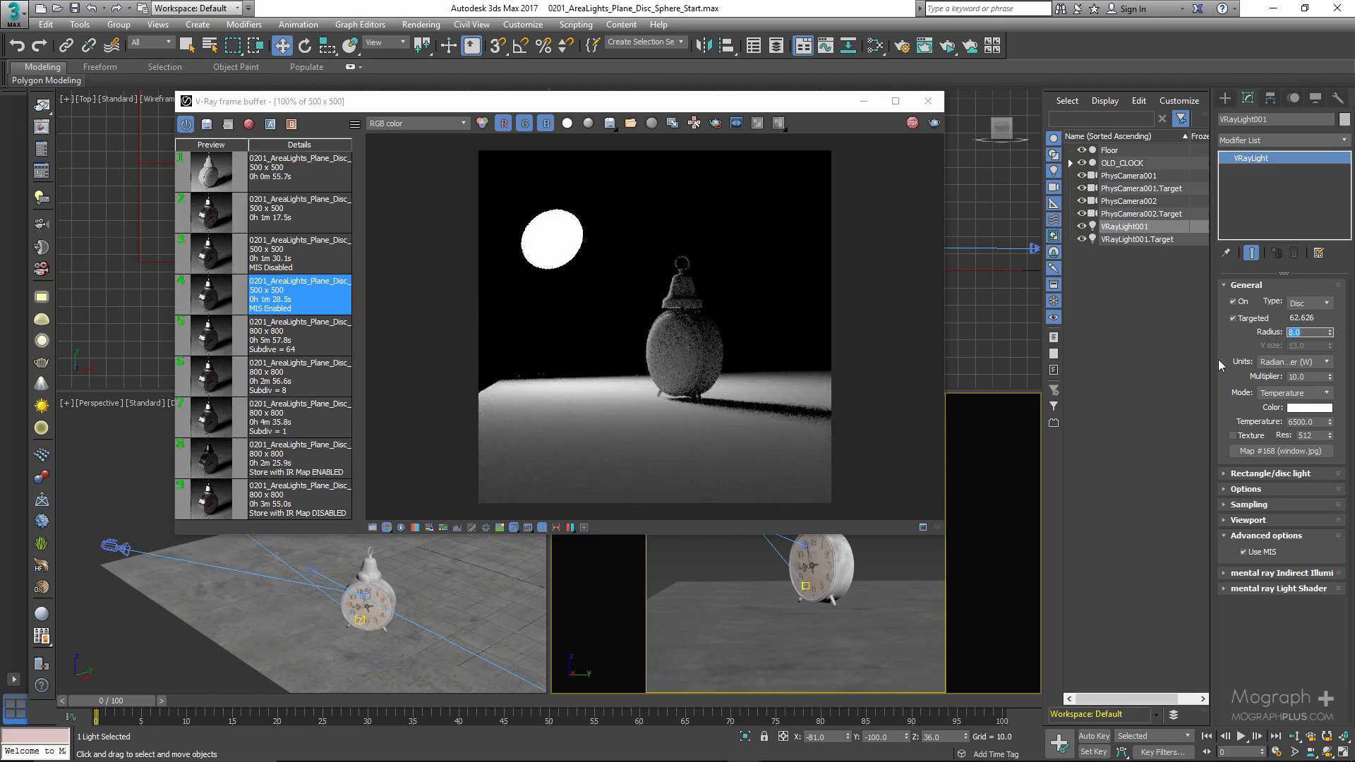
- Change the light's type to Sphere and orbit the PhysCamera002 view to look down on the light and clock
{"action": "left_click", "coordinate": [1314, 307]}
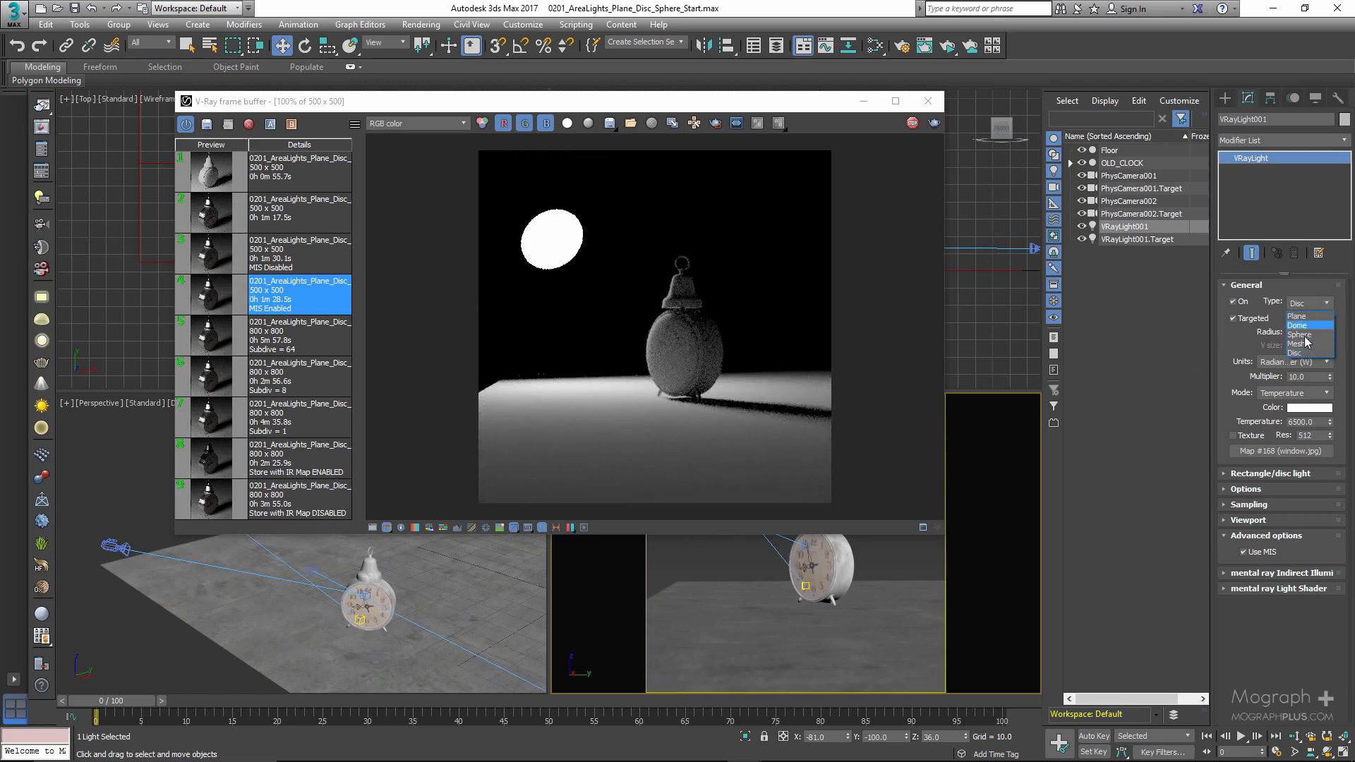
{"action": "left_click", "coordinate": [1306, 335]}
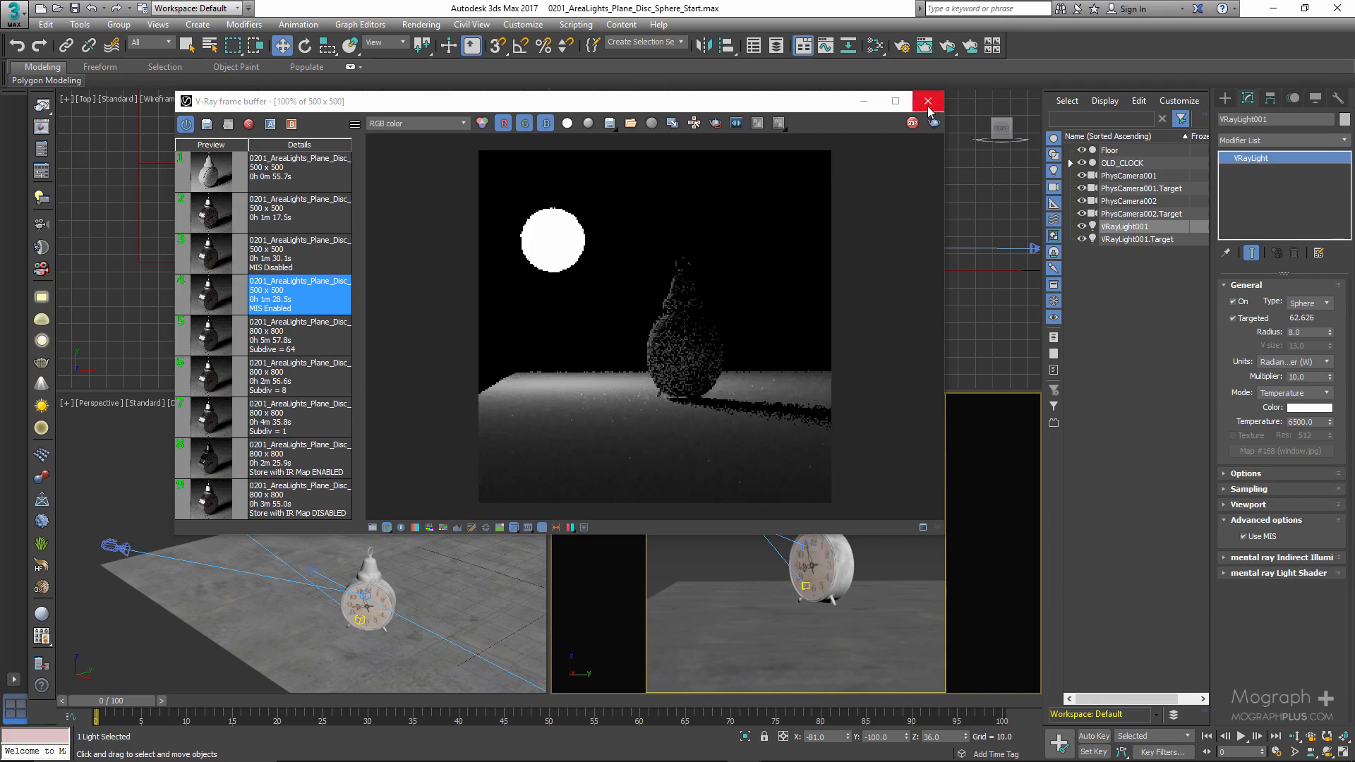
{"action": "left_click_drag", "start_coordinate": [795, 106], "coordinate": [485, 130]}
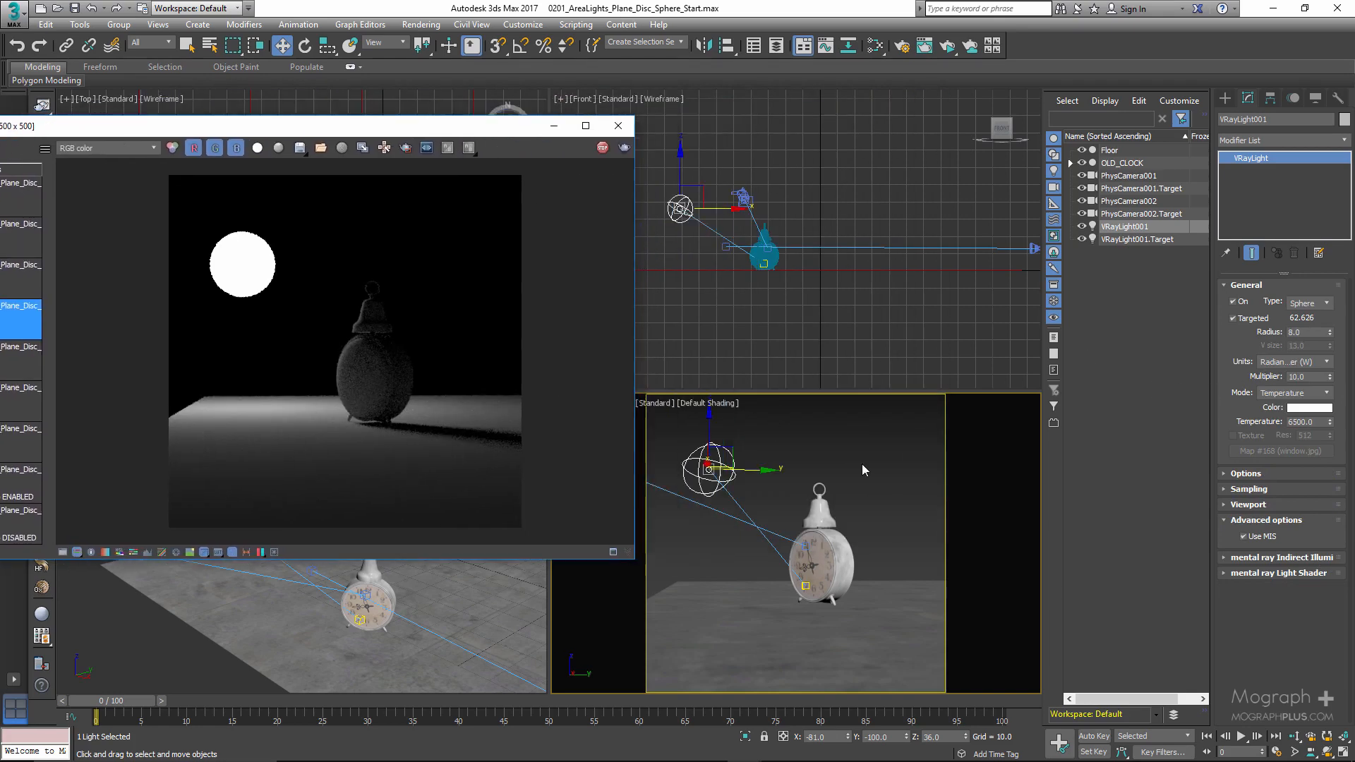
{"action": "right_click", "coordinate": [791, 484]}
{"action": "key", "text": "ctrl+r"}
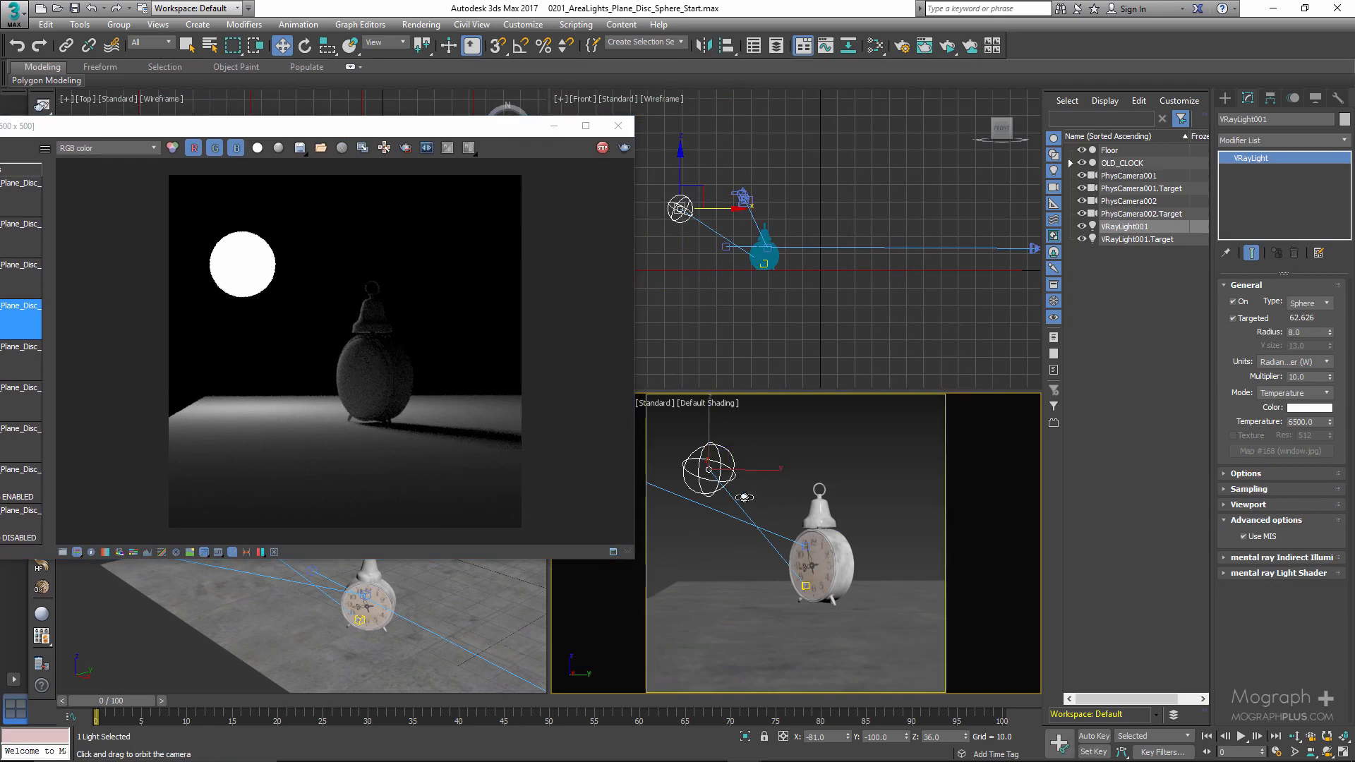
{"action": "left_click_drag", "start_coordinate": [744, 452], "coordinate": [796, 494]}
{"action": "middle_click_drag", "start_coordinate": [710, 490], "coordinate": [785, 481]}
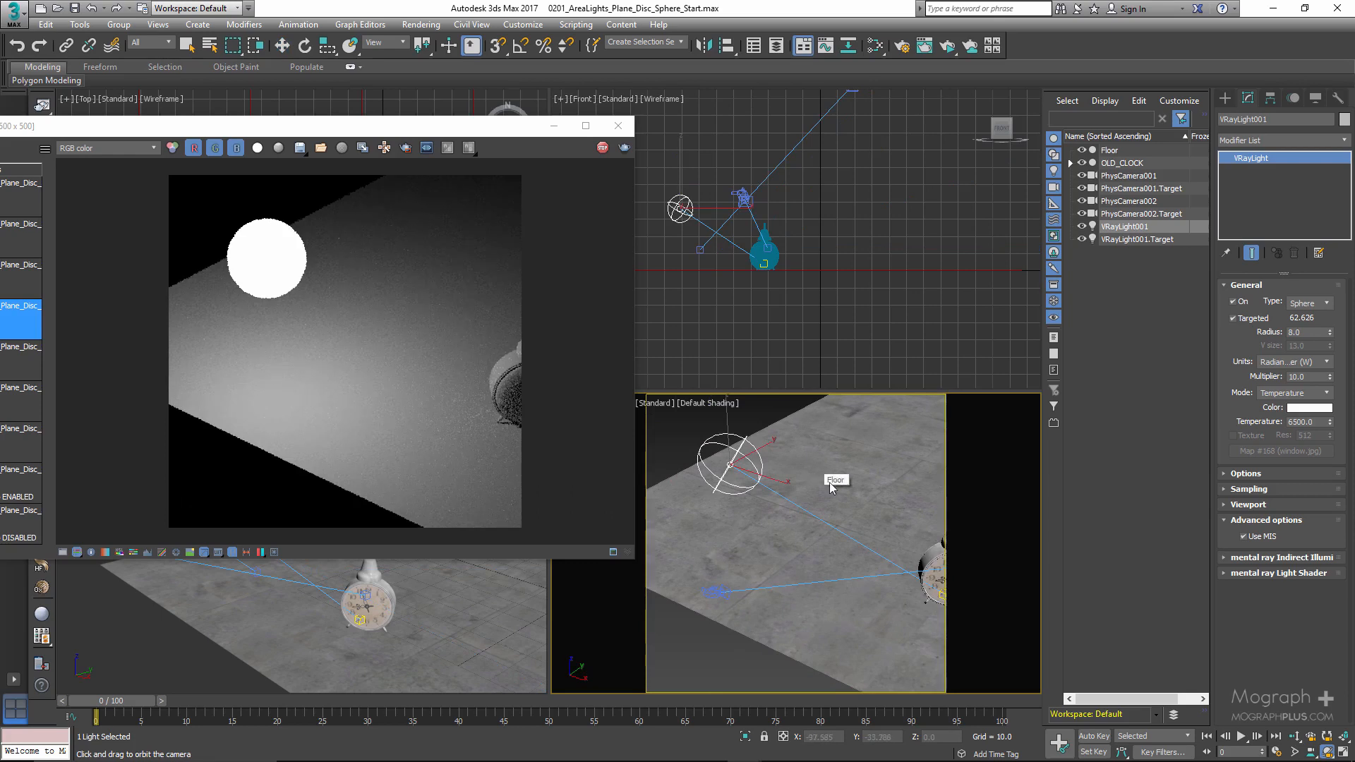
{"action": "left_click_drag", "start_coordinate": [806, 494], "coordinate": [811, 505]}
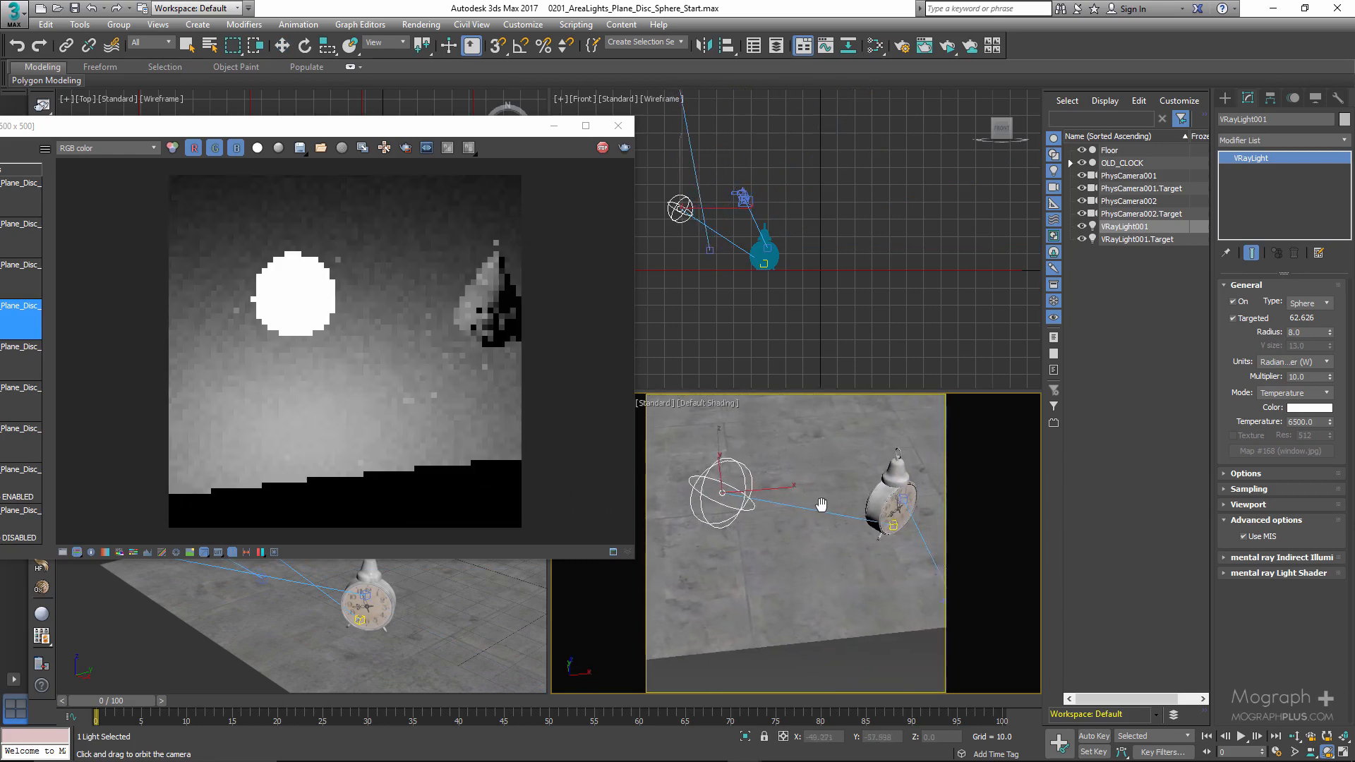
- Test a sphere light radius of 24 in ActiveShade and set the radius back to 8
{"action": "left_click", "coordinate": [1304, 333]}
{"action": "type", "text": "24"}
{"action": "key", "text": "Return"}
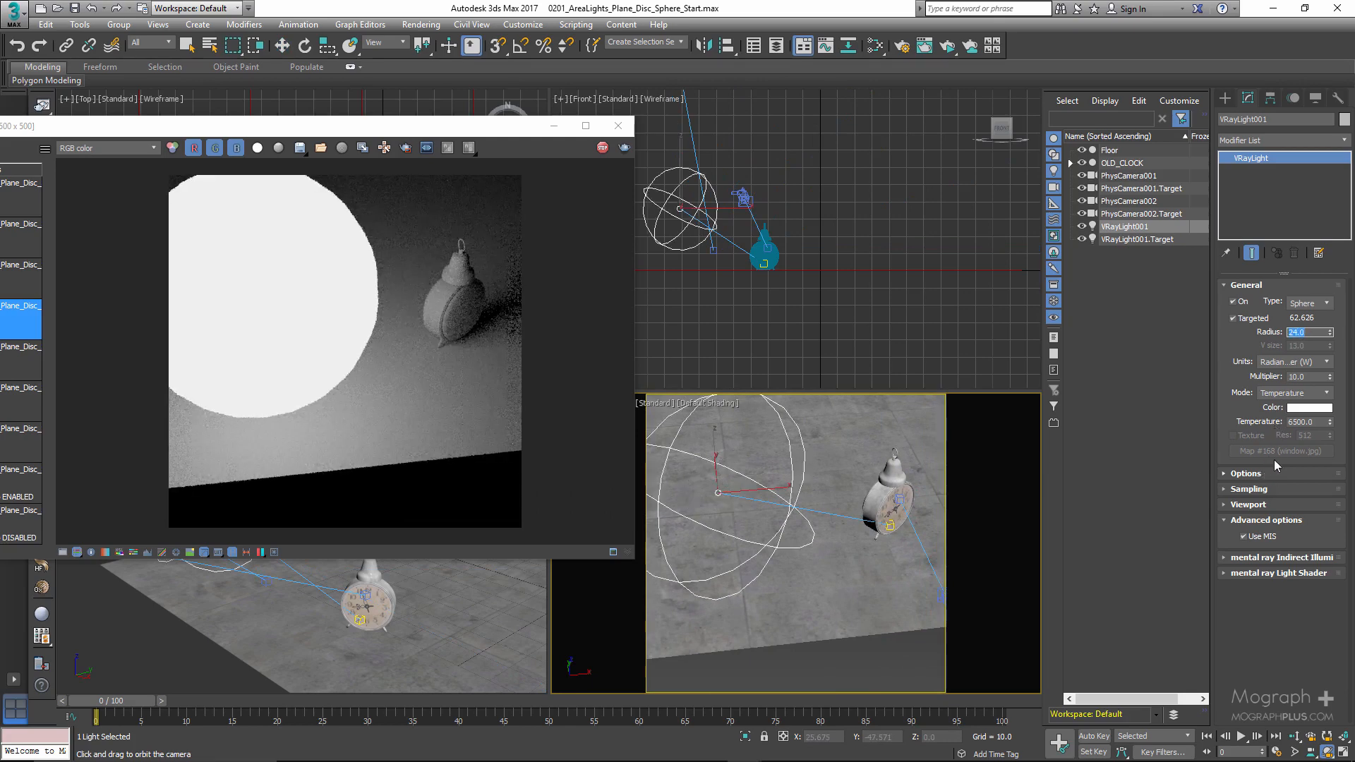
{"action": "type", "text": "8"}
{"action": "key", "text": "Return"}
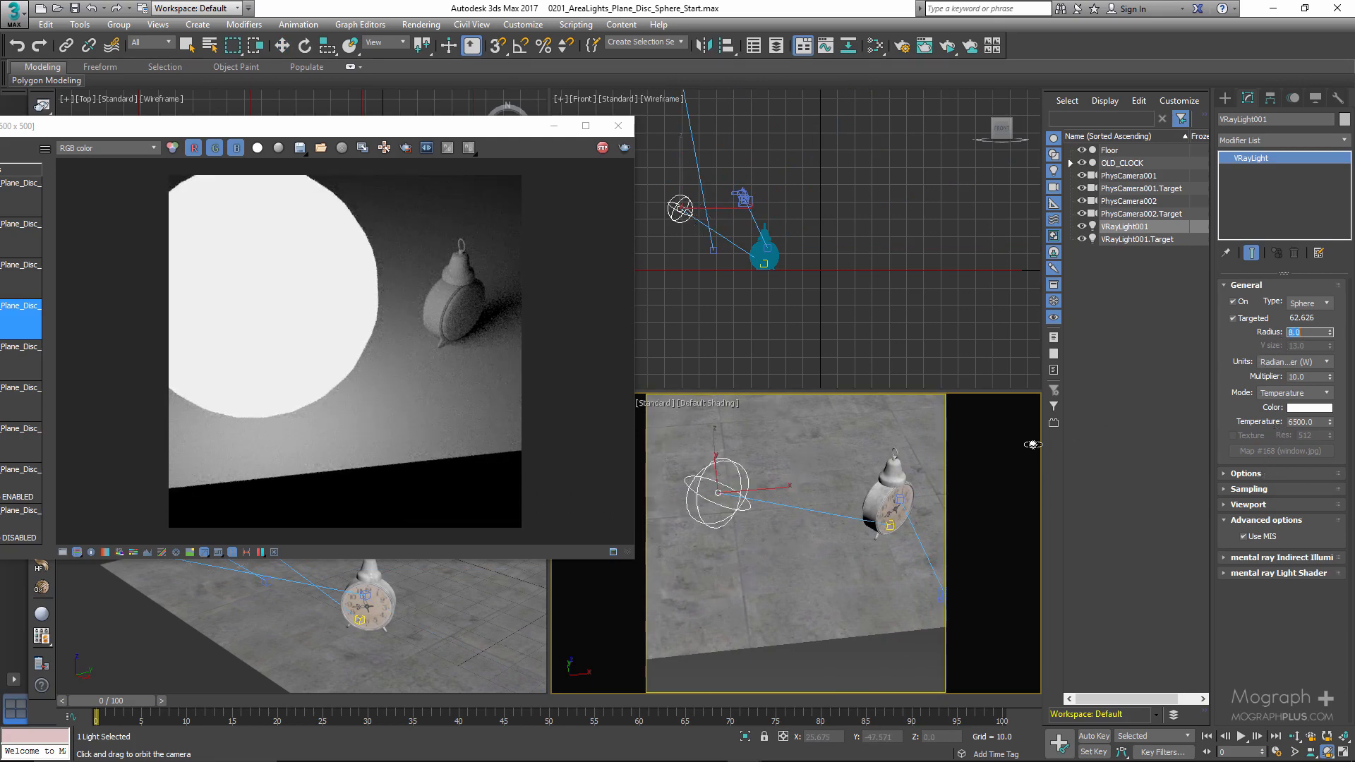
- Set the light's type back to Plane and reactivate the Move tool
{"action": "left_click", "coordinate": [1291, 304]}
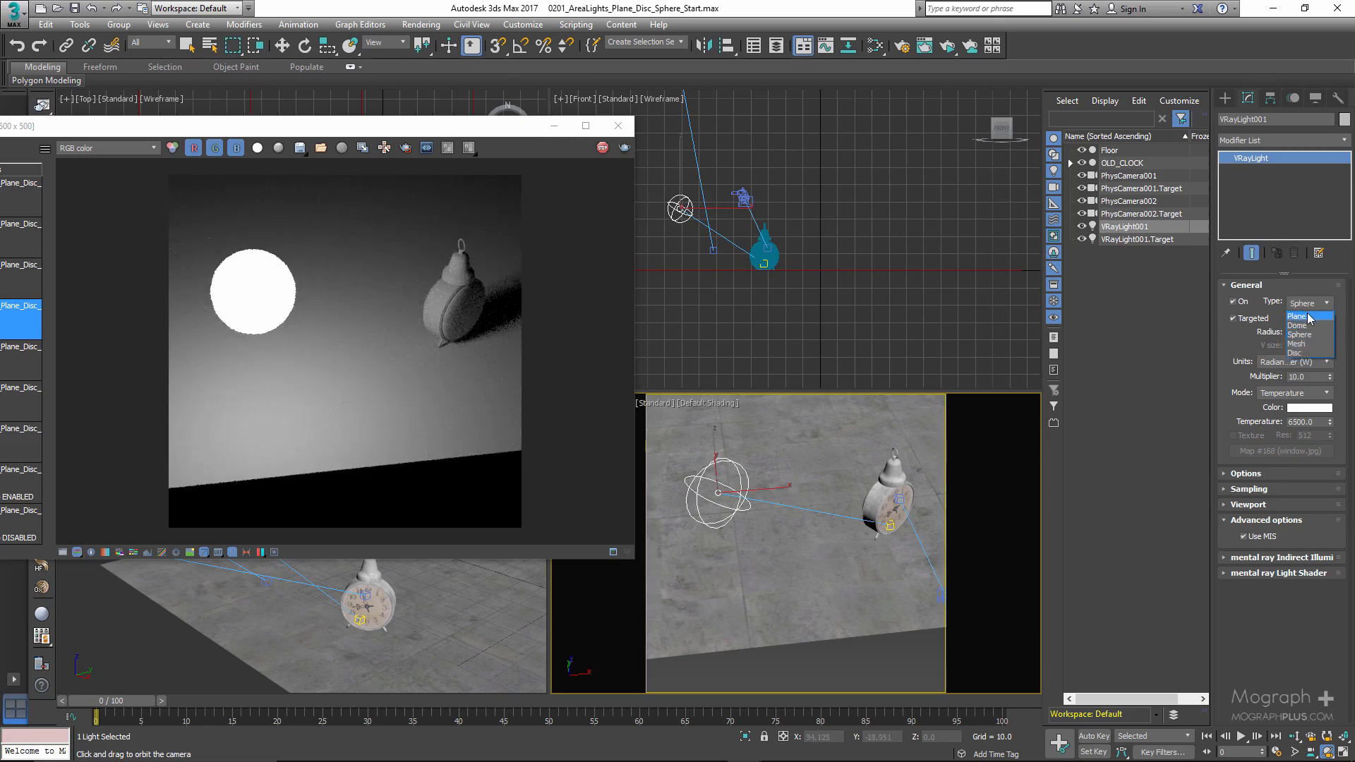
{"action": "left_click", "coordinate": [1307, 317]}
{"action": "key", "text": "w"}
- Switch the camera viewport back to PhysCamera001 and stop the ActiveShade rendering
{"action": "right_click", "coordinate": [787, 546]}
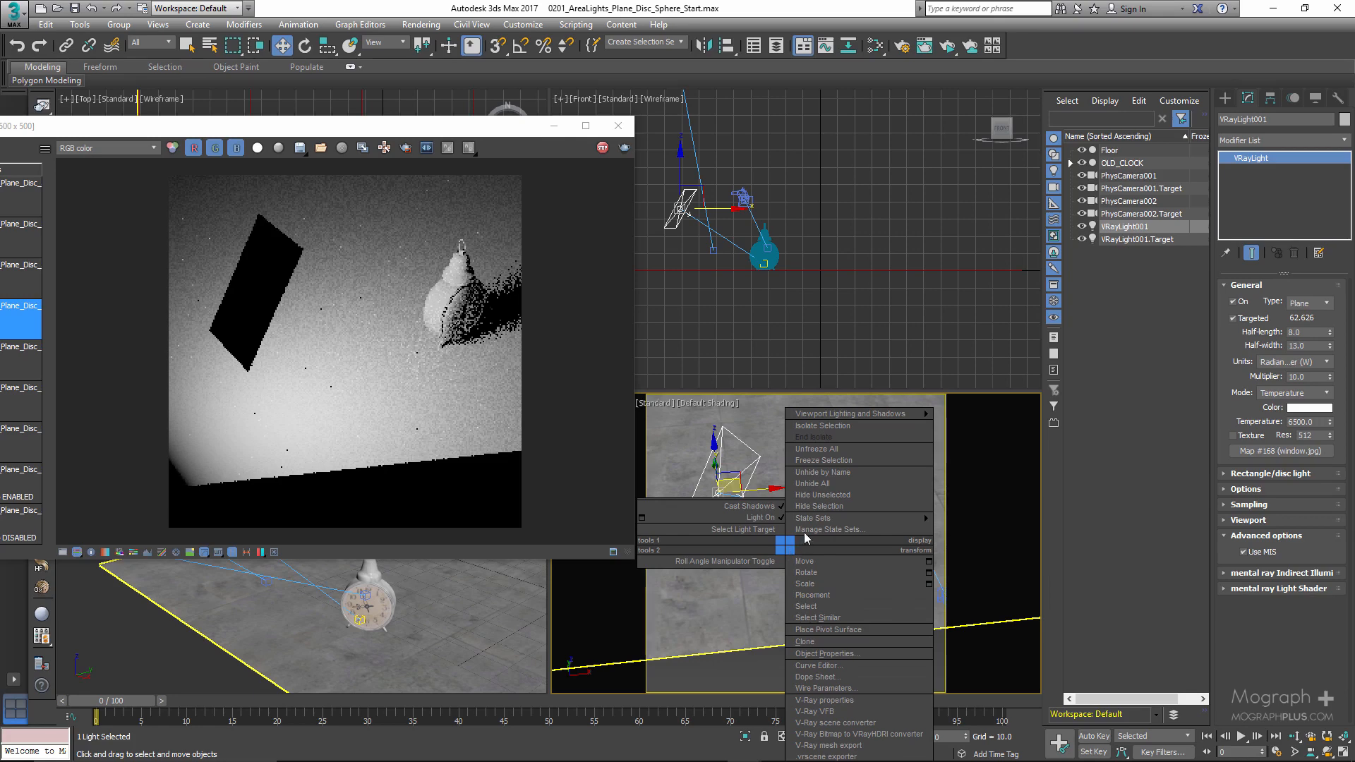
{"action": "left_click", "coordinate": [703, 484]}
{"action": "key", "text": "c"}
{"action": "left_click", "coordinate": [680, 286]}
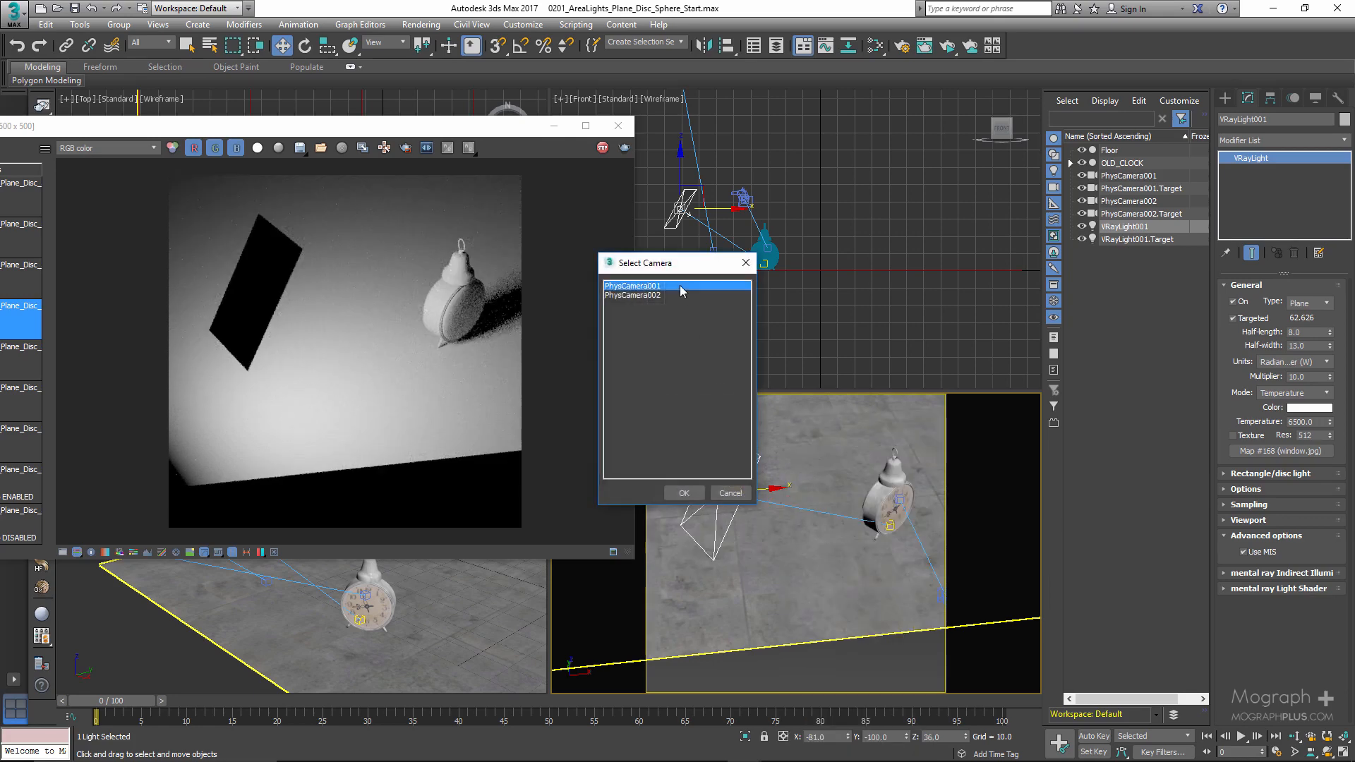
{"action": "double_click", "coordinate": [679, 285]}
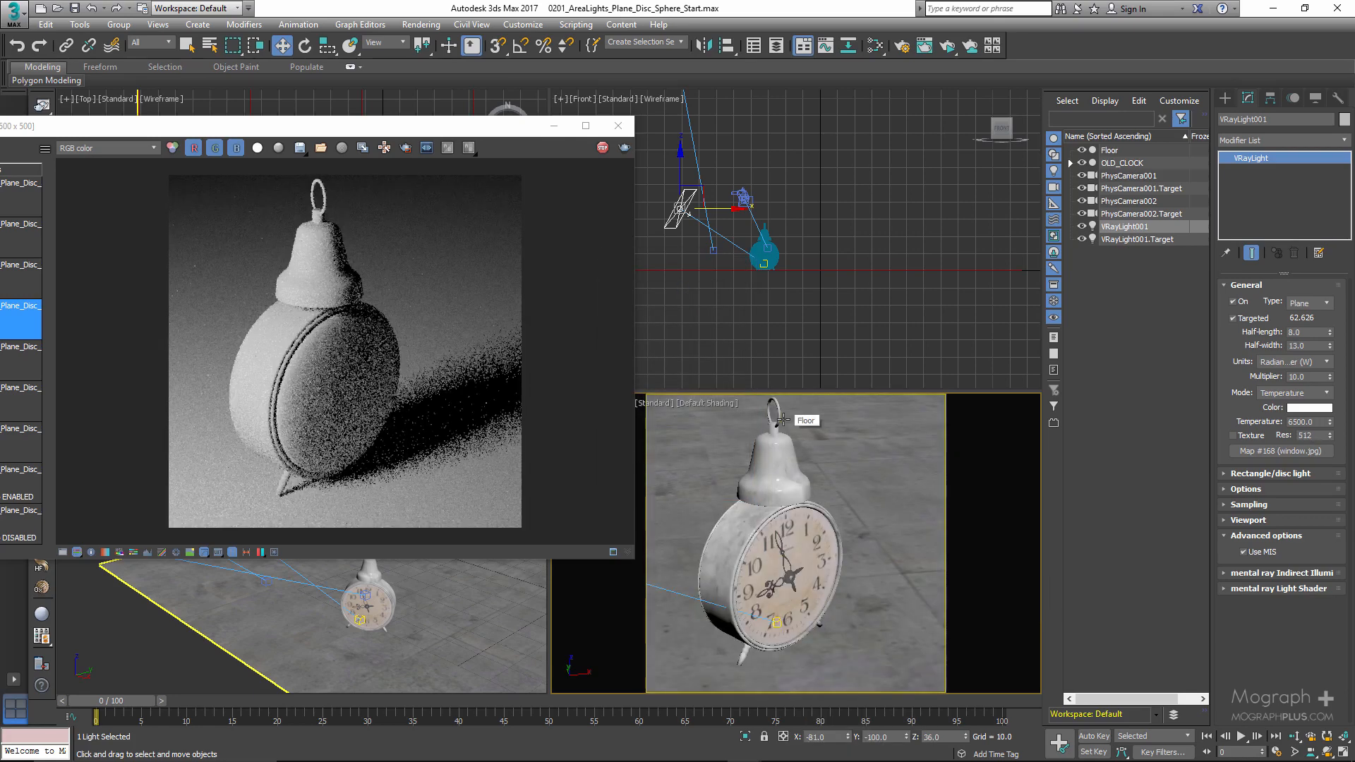
{"action": "left_click_drag", "start_coordinate": [545, 134], "coordinate": [689, 133]}
{"action": "left_click", "coordinate": [785, 156]}
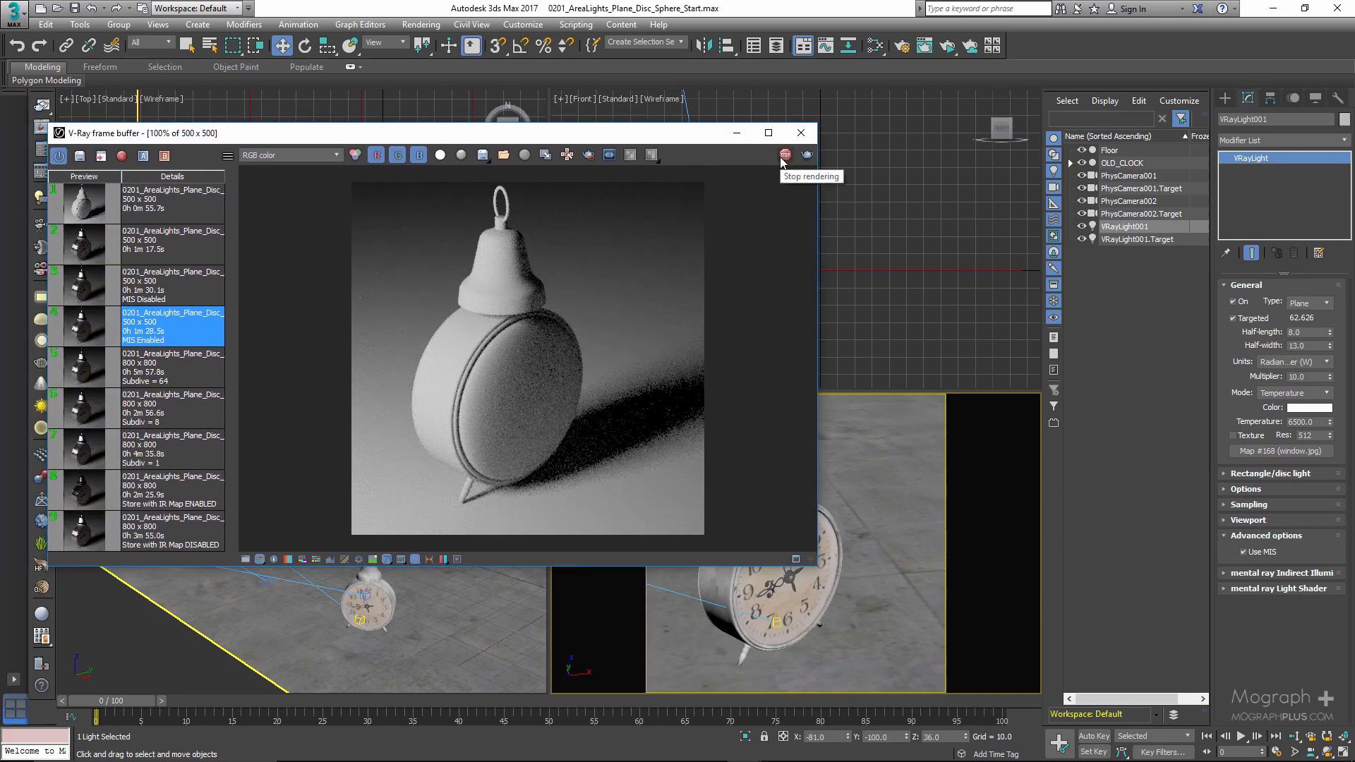
- Clone the plane light as an independent copy and move it along X to the opposite side of the clock, at about X 8.2
{"action": "left_click", "coordinate": [801, 132]}
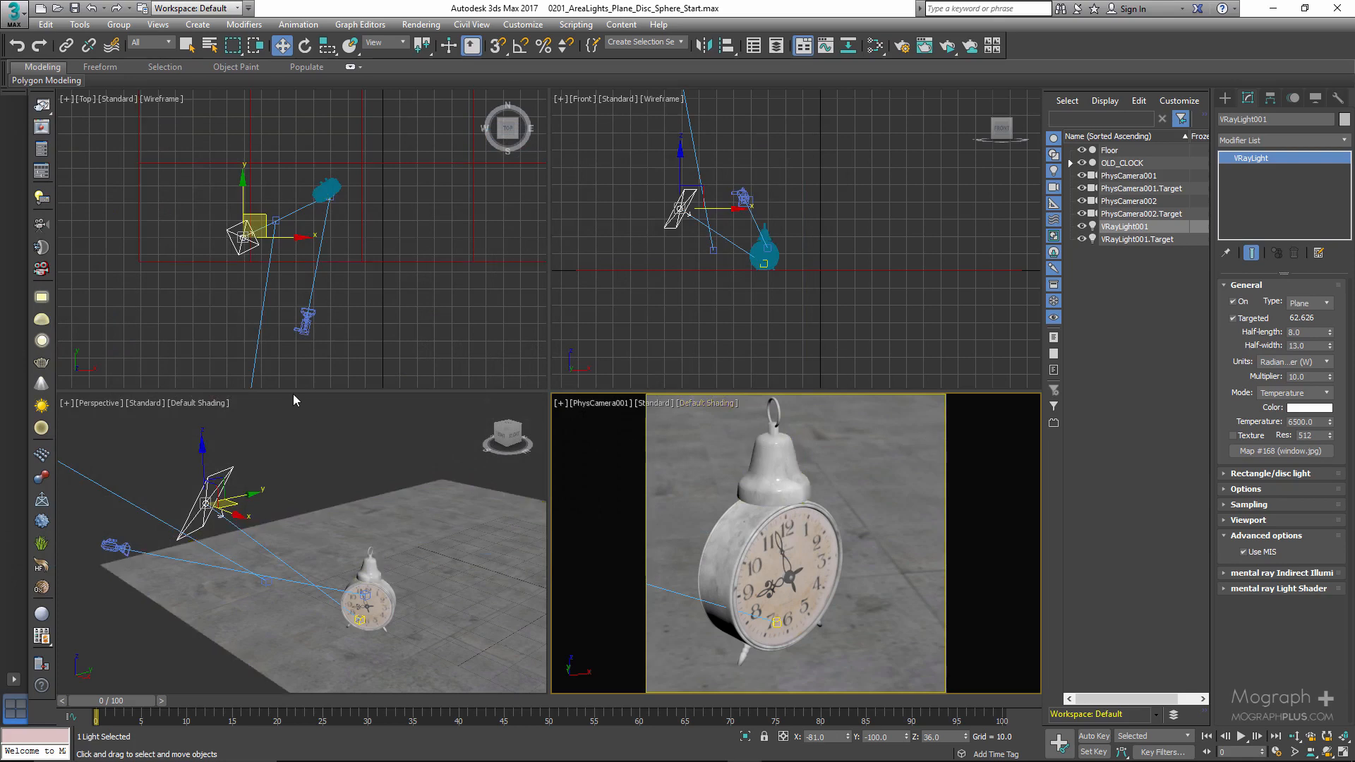
{"action": "right_click", "coordinate": [219, 329]}
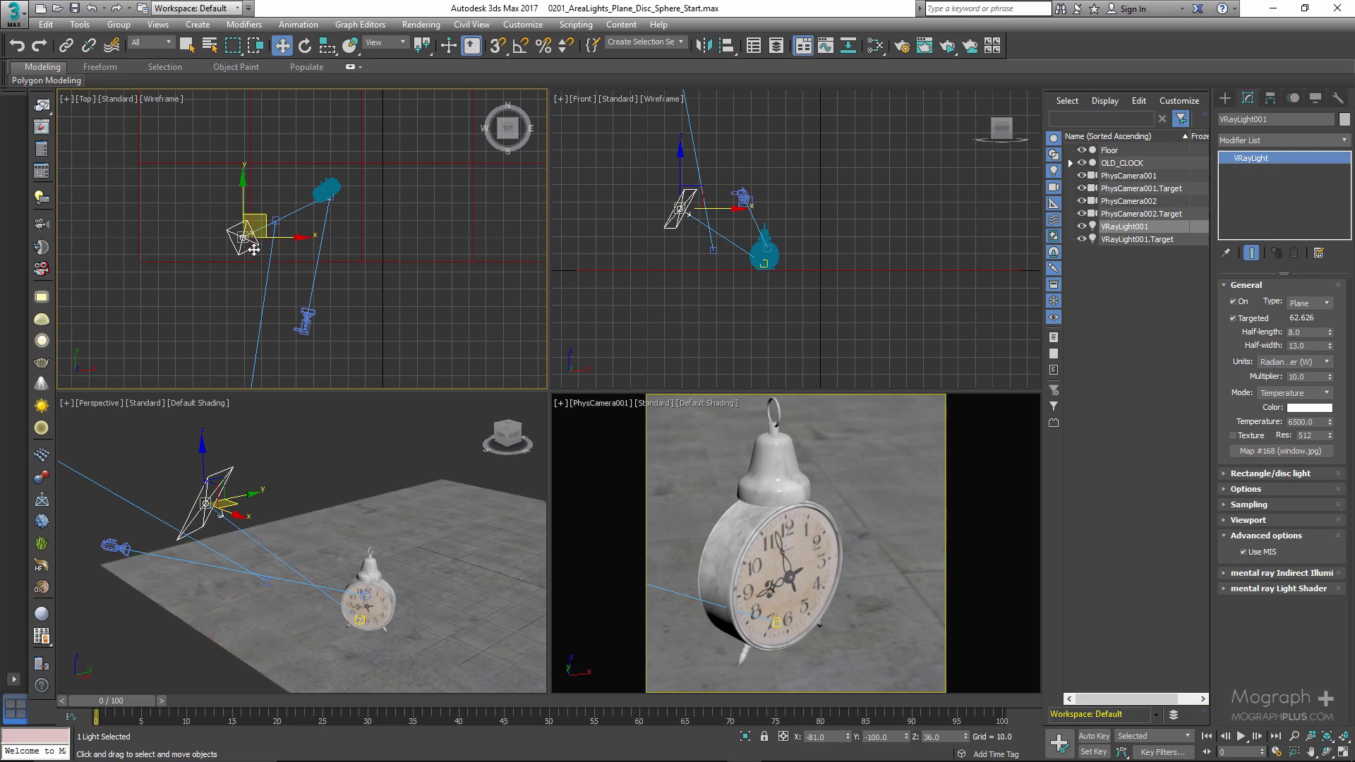
{"action": "key", "text": "ctrl+v"}
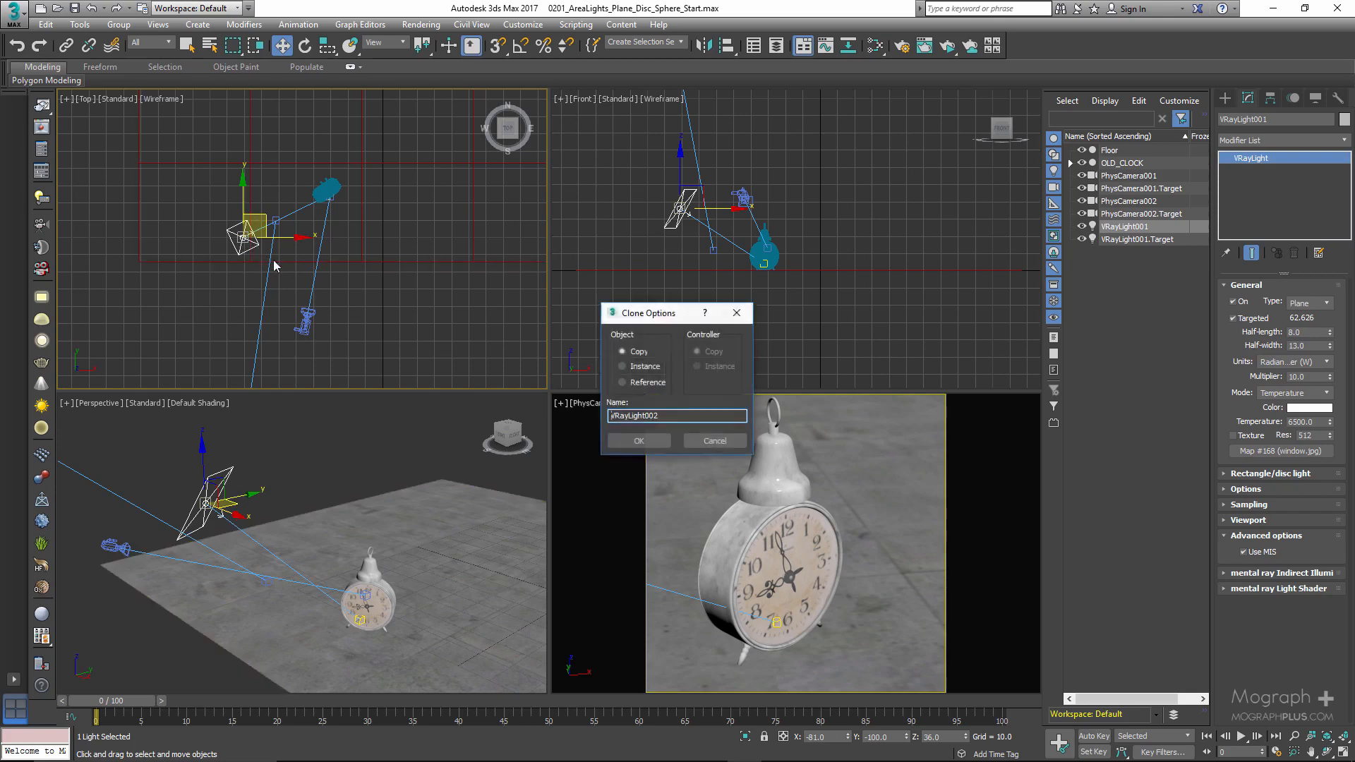
{"action": "left_click", "coordinate": [637, 441]}
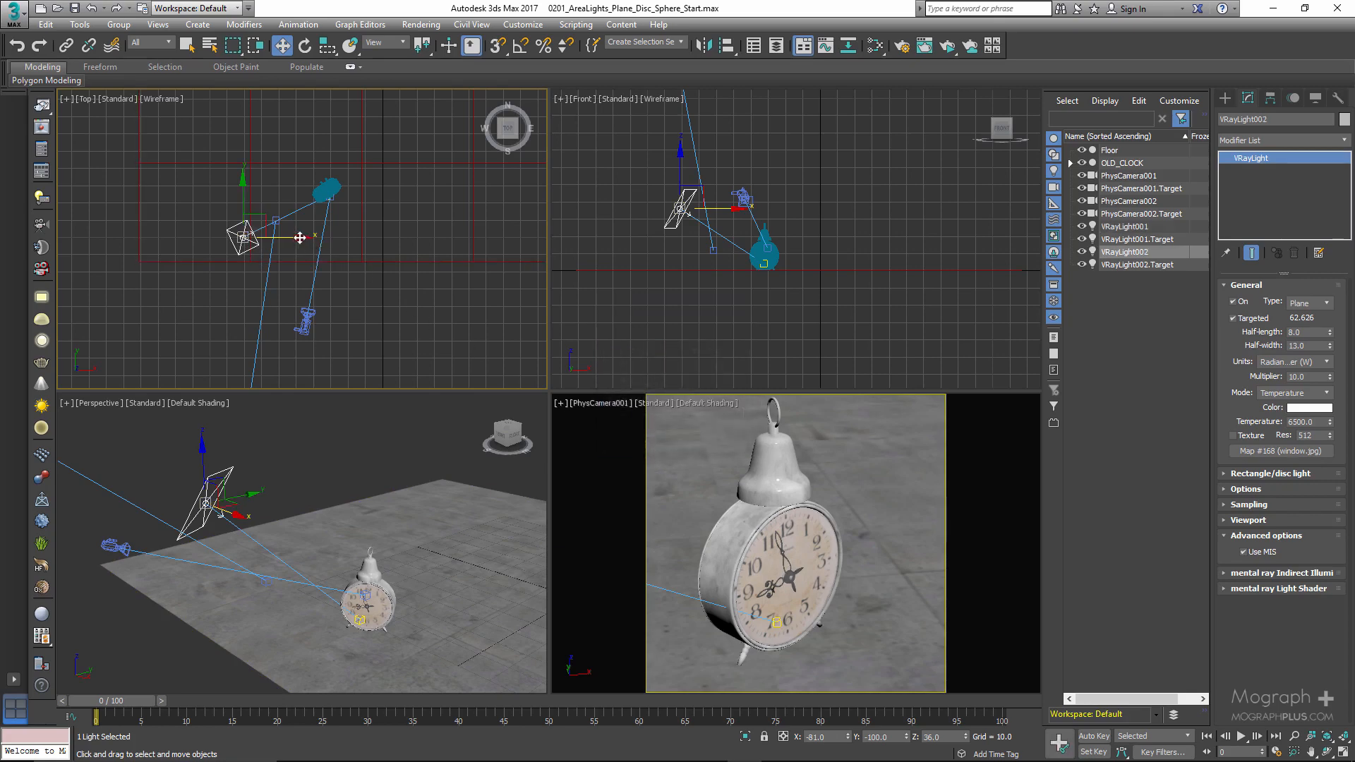
{"action": "left_click_drag", "start_coordinate": [300, 238], "coordinate": [452, 233]}
- Lower the copied light and shift it slightly in the Top view, to about X 9.7, Y -93, Z 24.2
{"action": "right_click", "coordinate": [897, 152]}
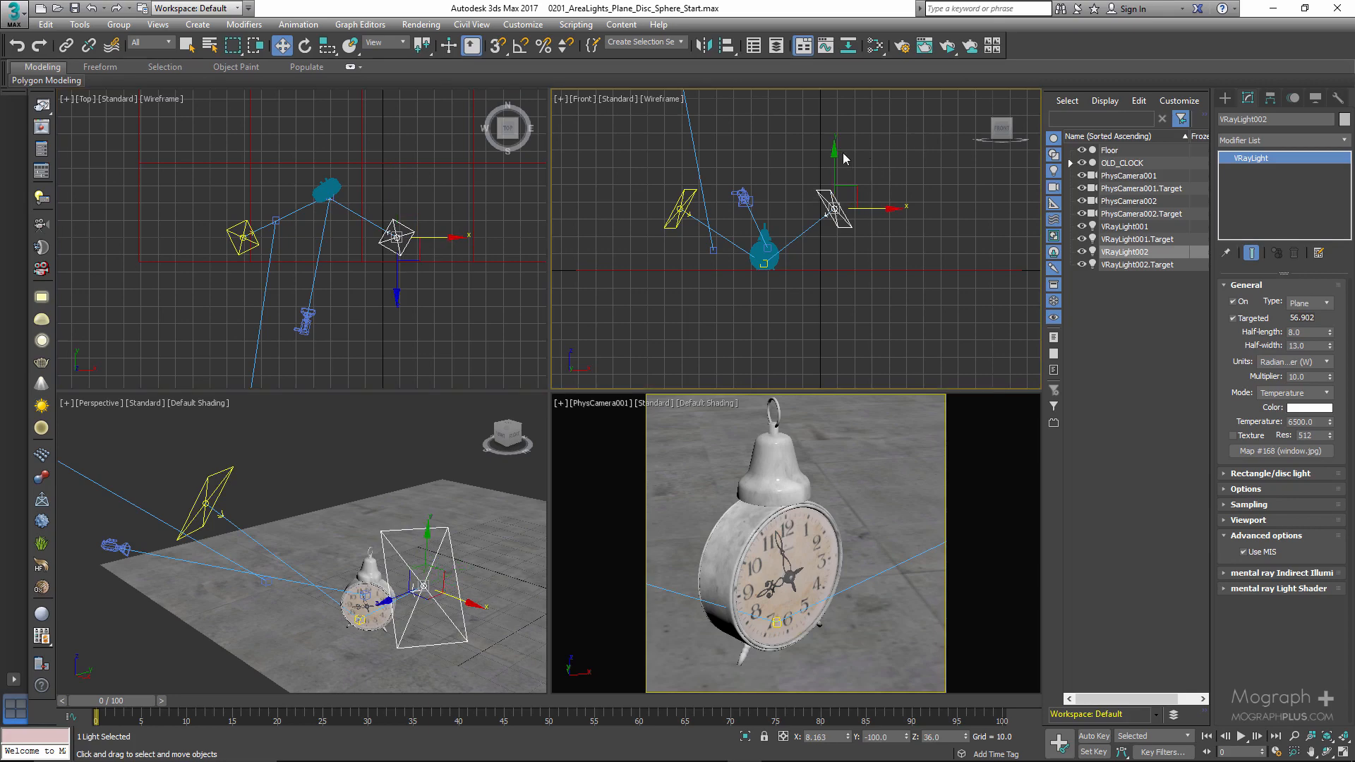
{"action": "left_click_drag", "start_coordinate": [835, 155], "coordinate": [835, 183]}
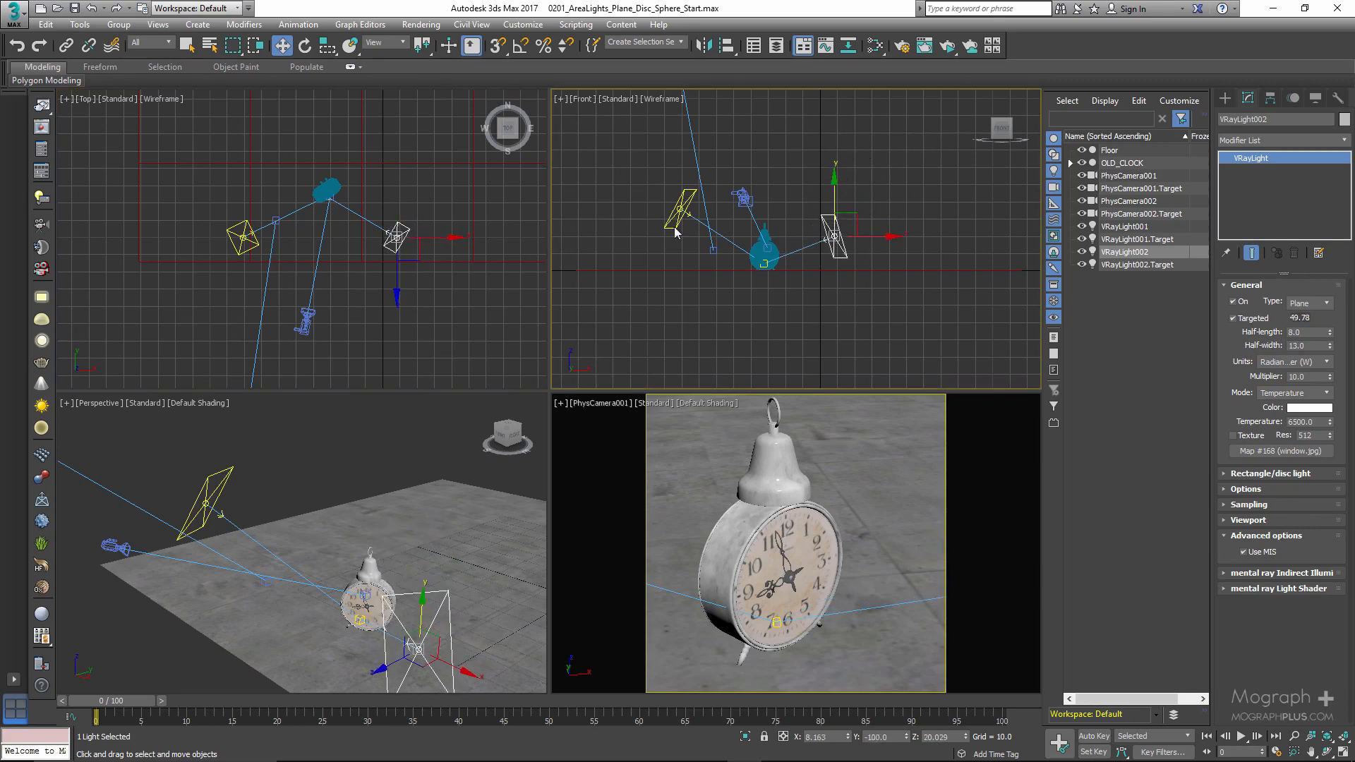
{"action": "mouse_move", "coordinate": [345, 435]}
{"action": "middle_mouse_down", "text": "alt"}
{"action": "mouse_move", "coordinate": [327, 437]}
{"action": "mouse_move", "coordinate": [393, 479]}
{"action": "mouse_move", "coordinate": [329, 424]}
{"action": "middle_mouse_up", "text": "alt"}
{"action": "left_click_drag", "start_coordinate": [431, 483], "coordinate": [432, 460]}
{"action": "key", "text": "alt"}
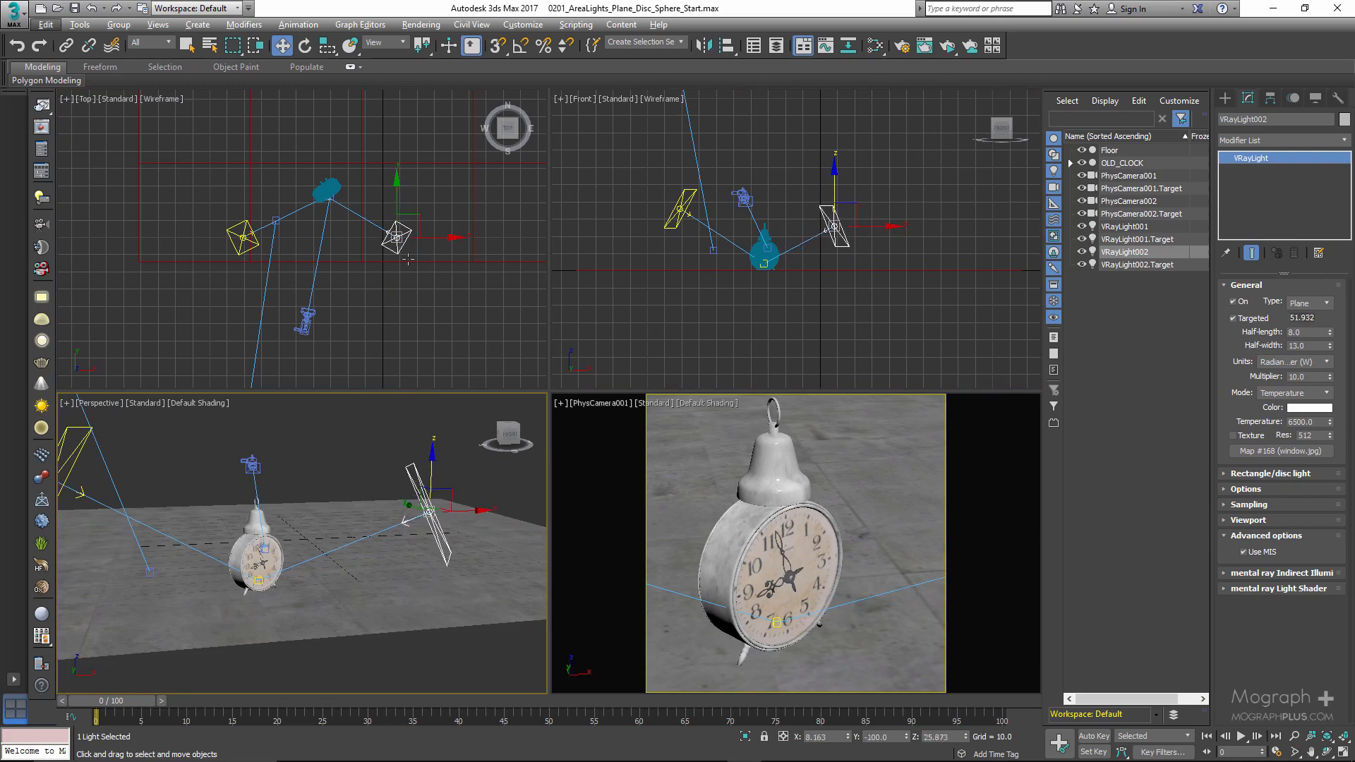
{"action": "right_click", "coordinate": [416, 218]}
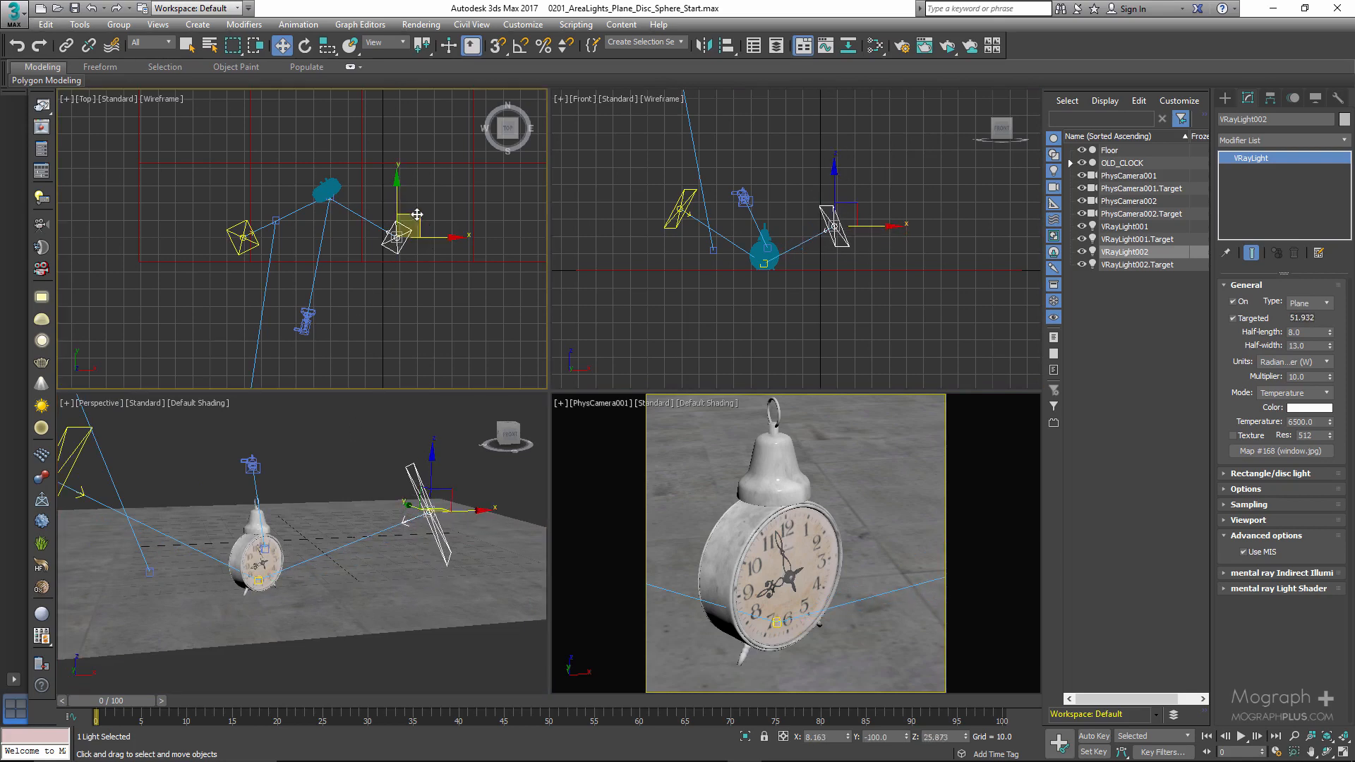
{"action": "mouse_move", "coordinate": [417, 214]}
{"action": "left_mouse_down"}
{"action": "mouse_move", "coordinate": [434, 202]}
{"action": "mouse_move", "coordinate": [420, 203]}
{"action": "left_mouse_up"}
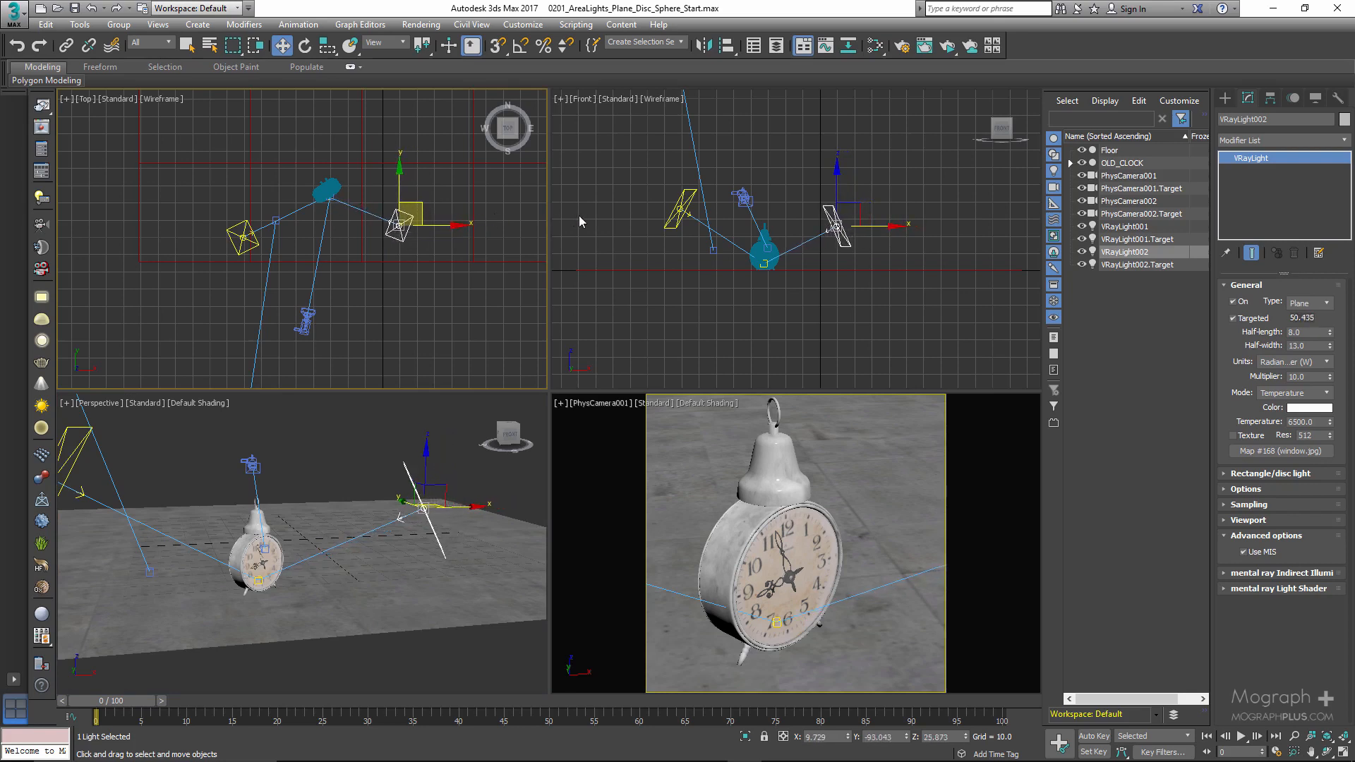
{"action": "right_click", "coordinate": [837, 189]}
{"action": "left_click_drag", "start_coordinate": [837, 181], "coordinate": [838, 184]}
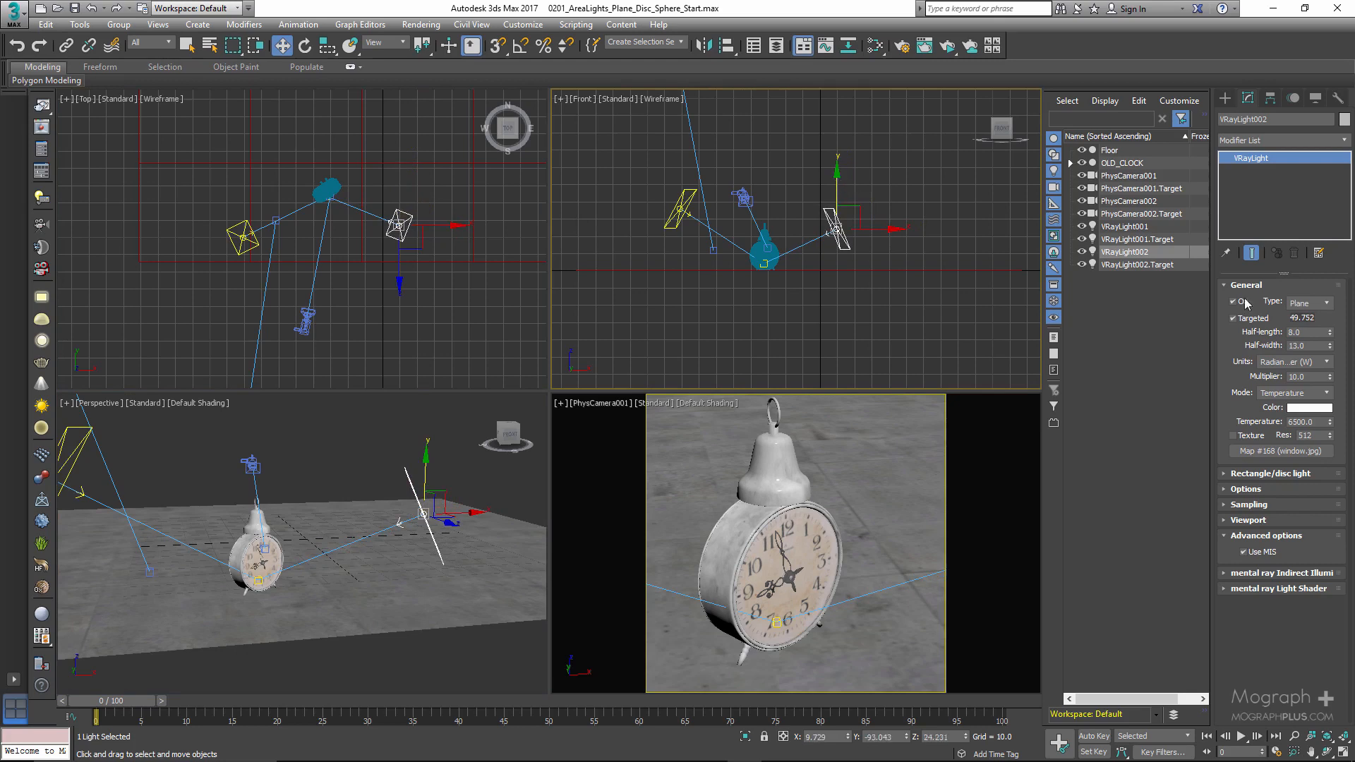
- Set the copied light's half-width to 45
{"action": "double_click", "coordinate": [1309, 332]}
{"action": "double_click", "coordinate": [1309, 346]}
{"action": "type", "text": "45"}
{"action": "key", "text": "Return"}
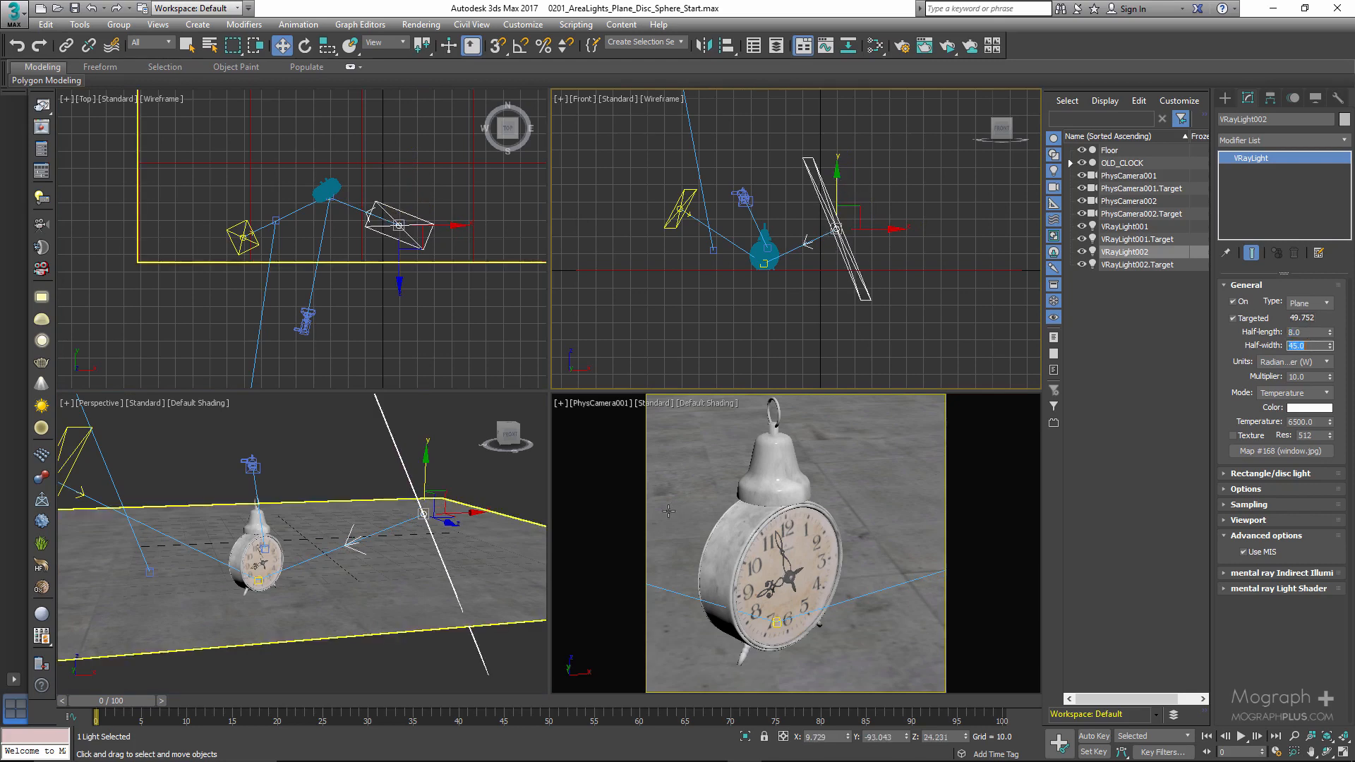
- Start an ActiveShade rendering of the PhysCamera001 view and raise the copied light to about X 8.5, Z 40.2
{"action": "right_click", "coordinate": [633, 506]}
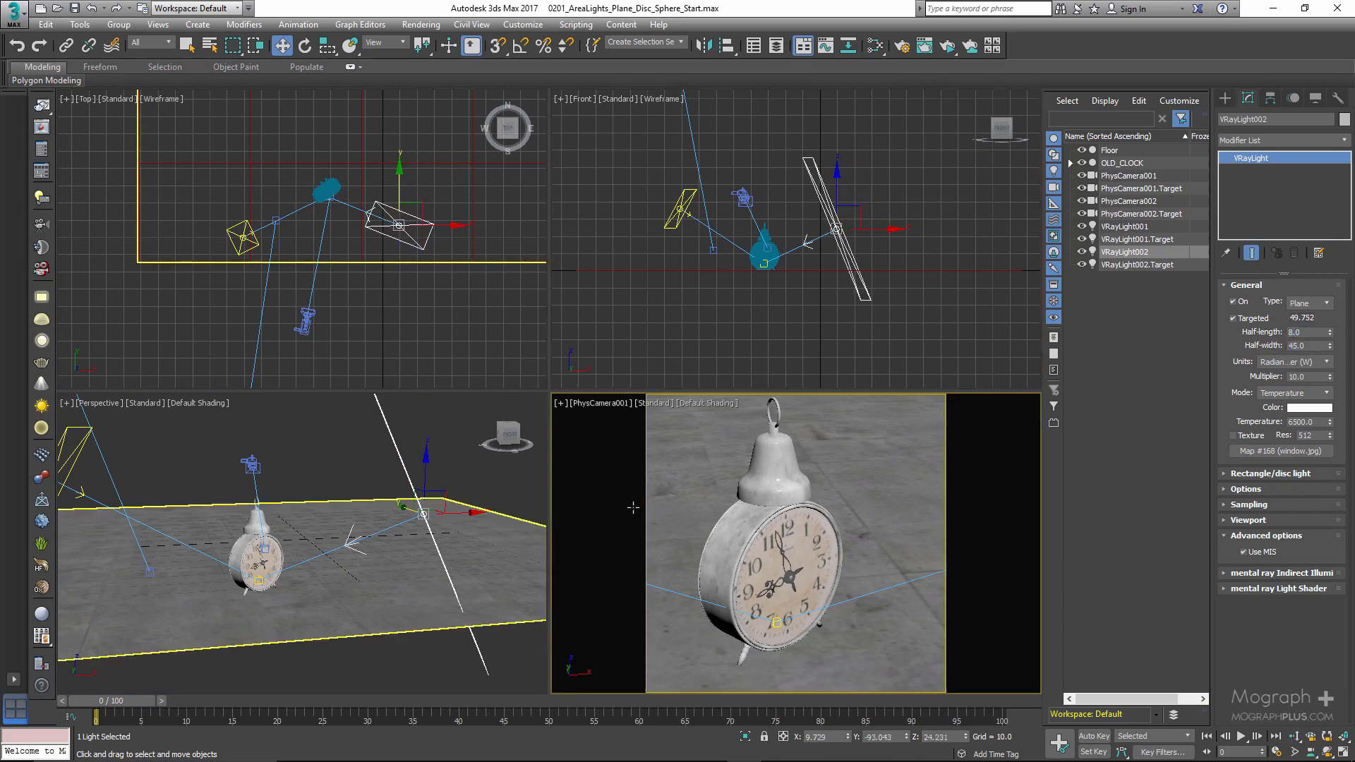
{"action": "left_click", "coordinate": [949, 47]}
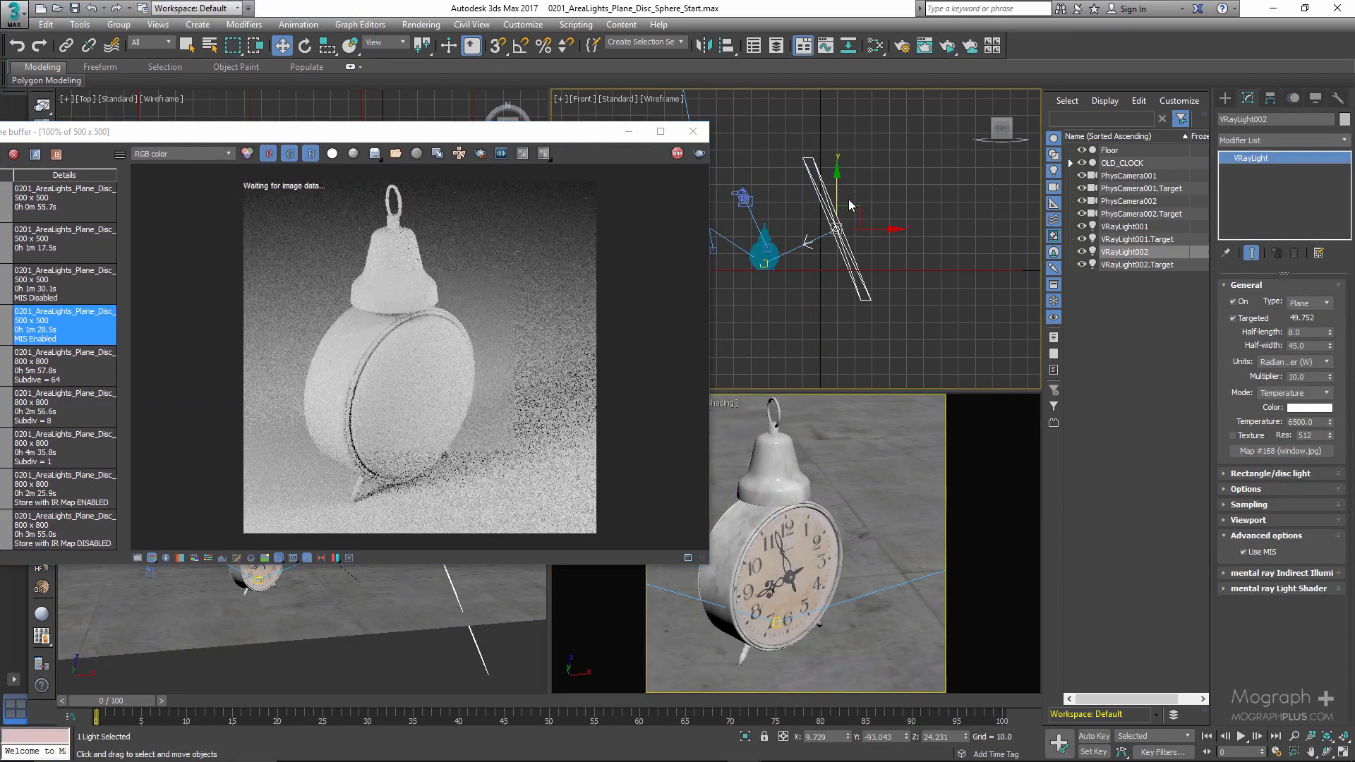
{"action": "left_click_drag", "start_coordinate": [848, 199], "coordinate": [847, 175]}
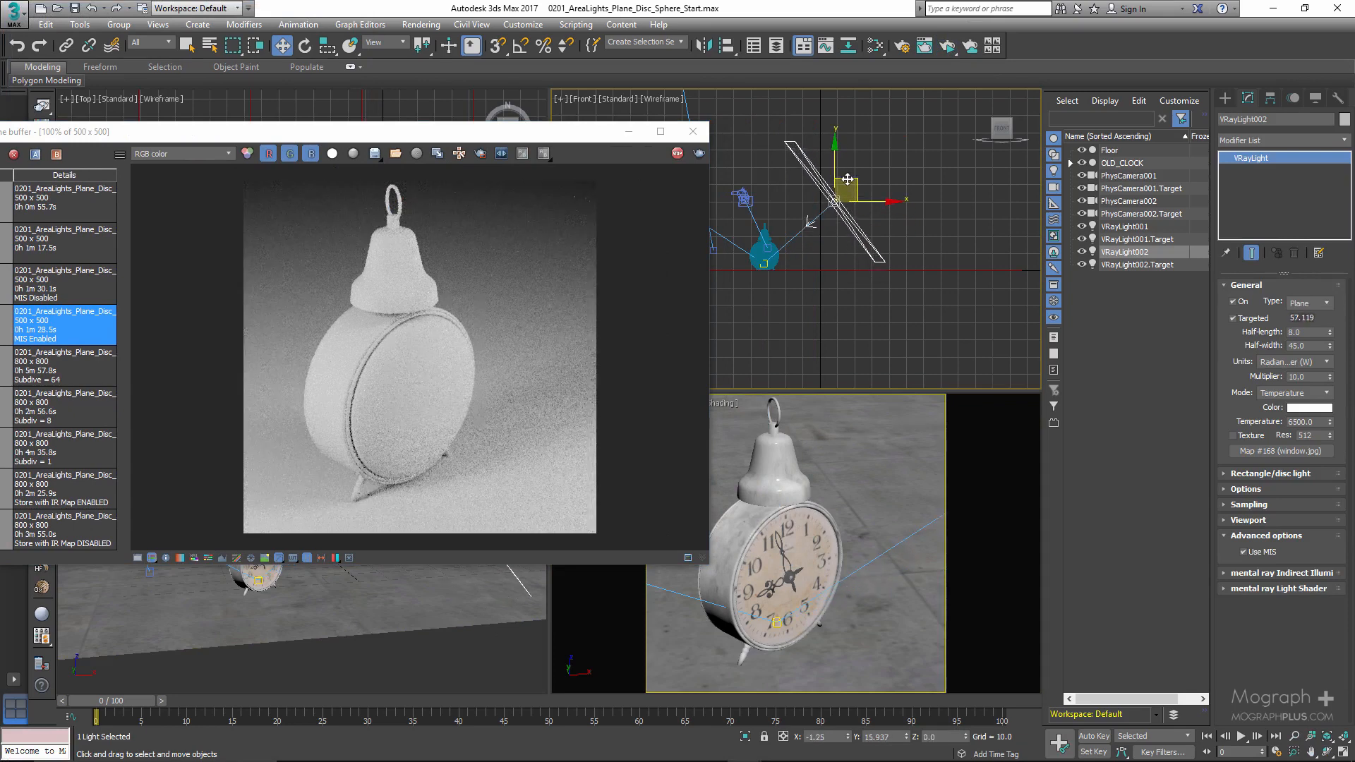
- Set the copied light's multiplier to 2
{"action": "double_click", "coordinate": [1305, 333]}
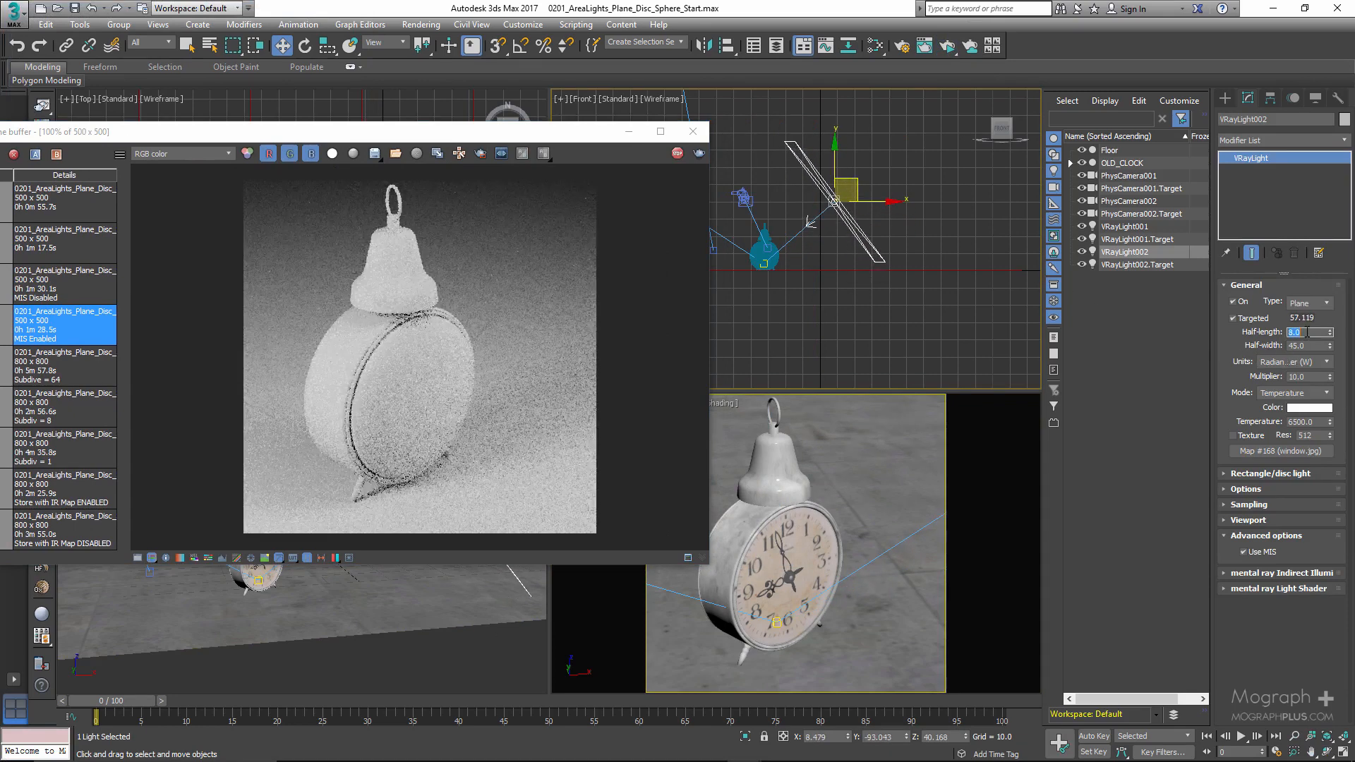
{"action": "double_click", "coordinate": [1299, 377]}
{"action": "type", "text": "2"}
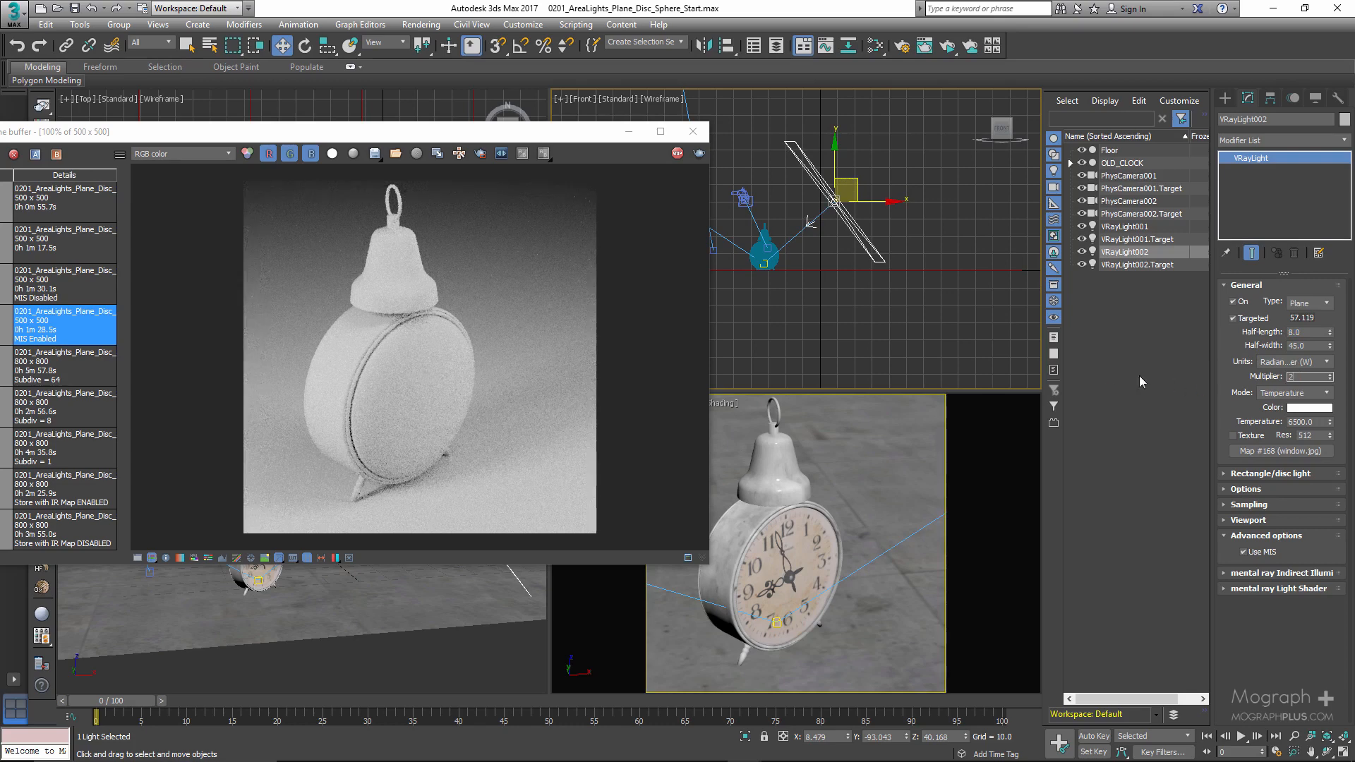
{"action": "key", "text": "Return"}
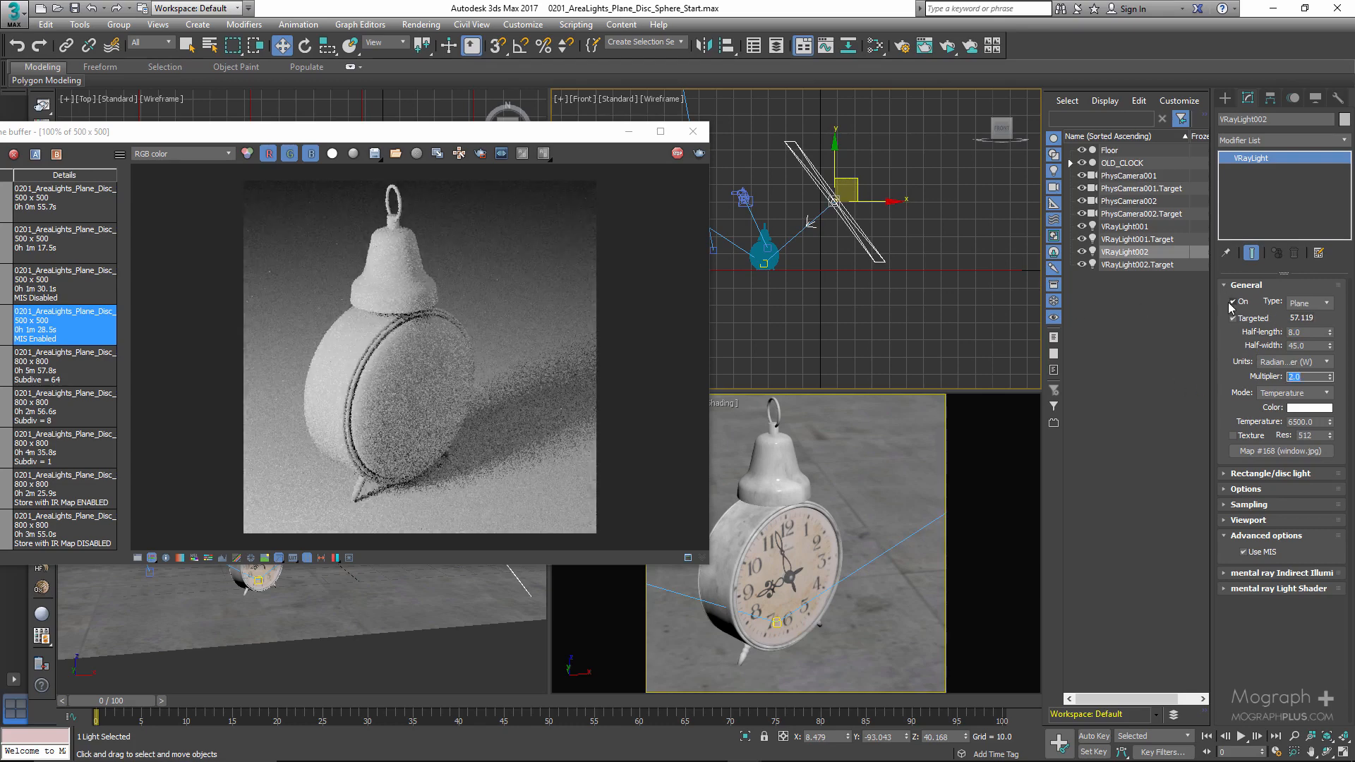
- Switch the copied light off and on twice to compare its effect in the ActiveShade rendering
{"action": "left_click", "coordinate": [1233, 304]}
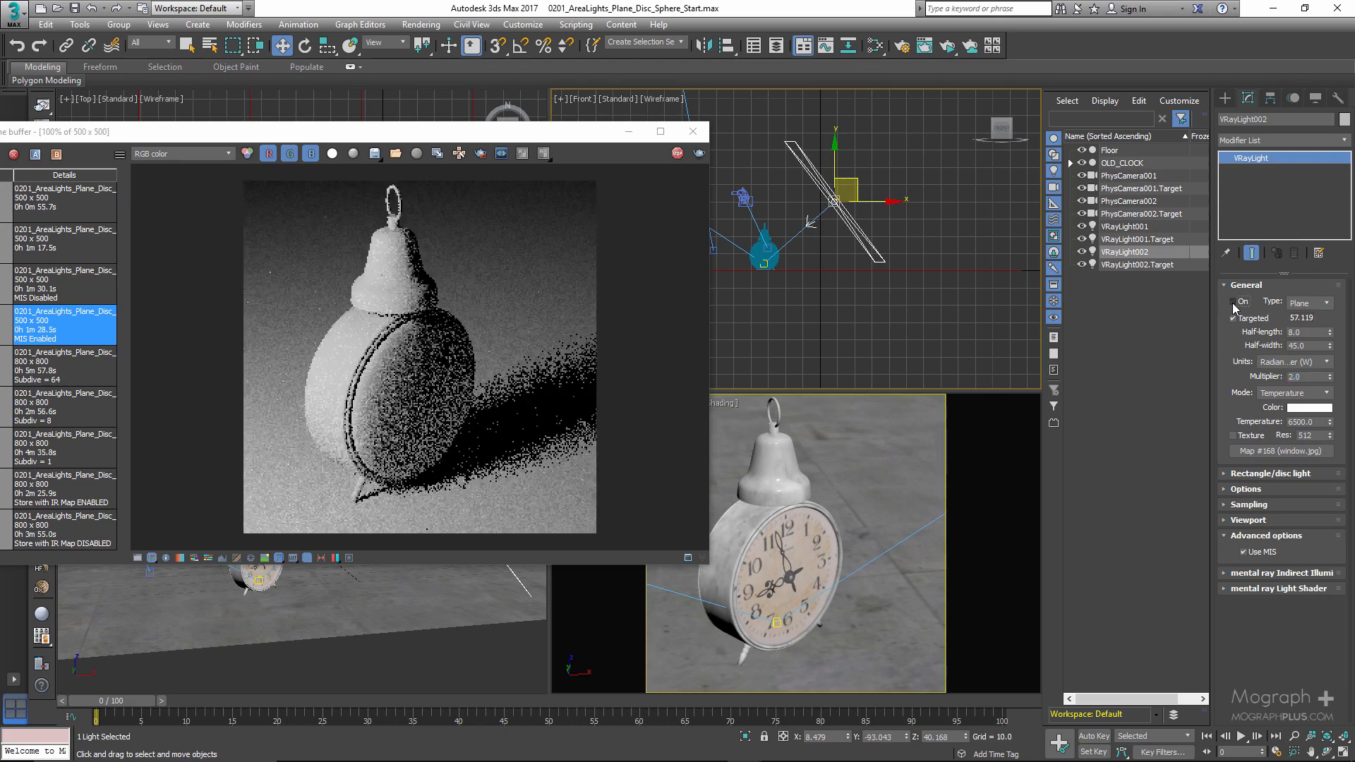
{"action": "left_click", "coordinate": [1233, 304]}
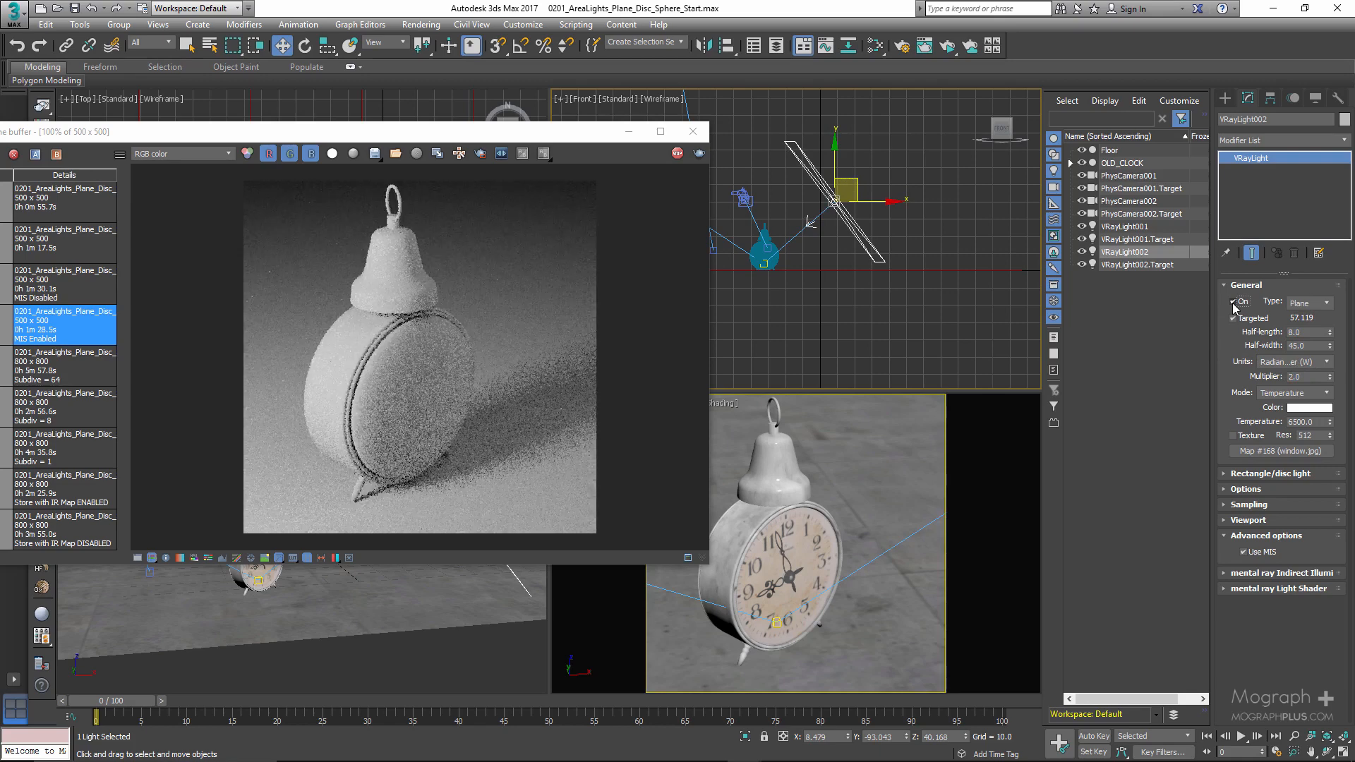
{"action": "left_click", "coordinate": [1234, 304]}
{"action": "left_click", "coordinate": [1233, 302]}
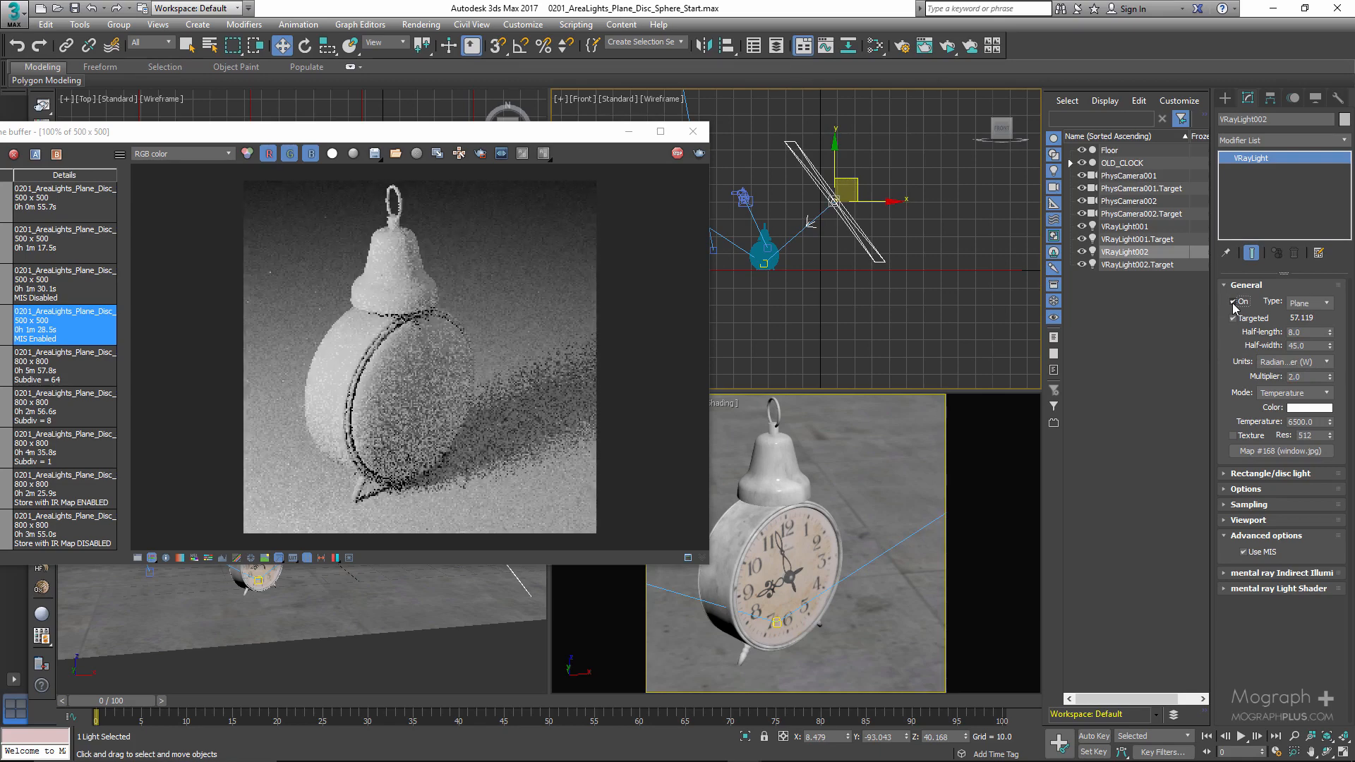
- Disable the V-Ray RT material override so ActiveShade renders the clock's real materials
{"action": "left_click_drag", "start_coordinate": [35, 132], "coordinate": [44, 200]}
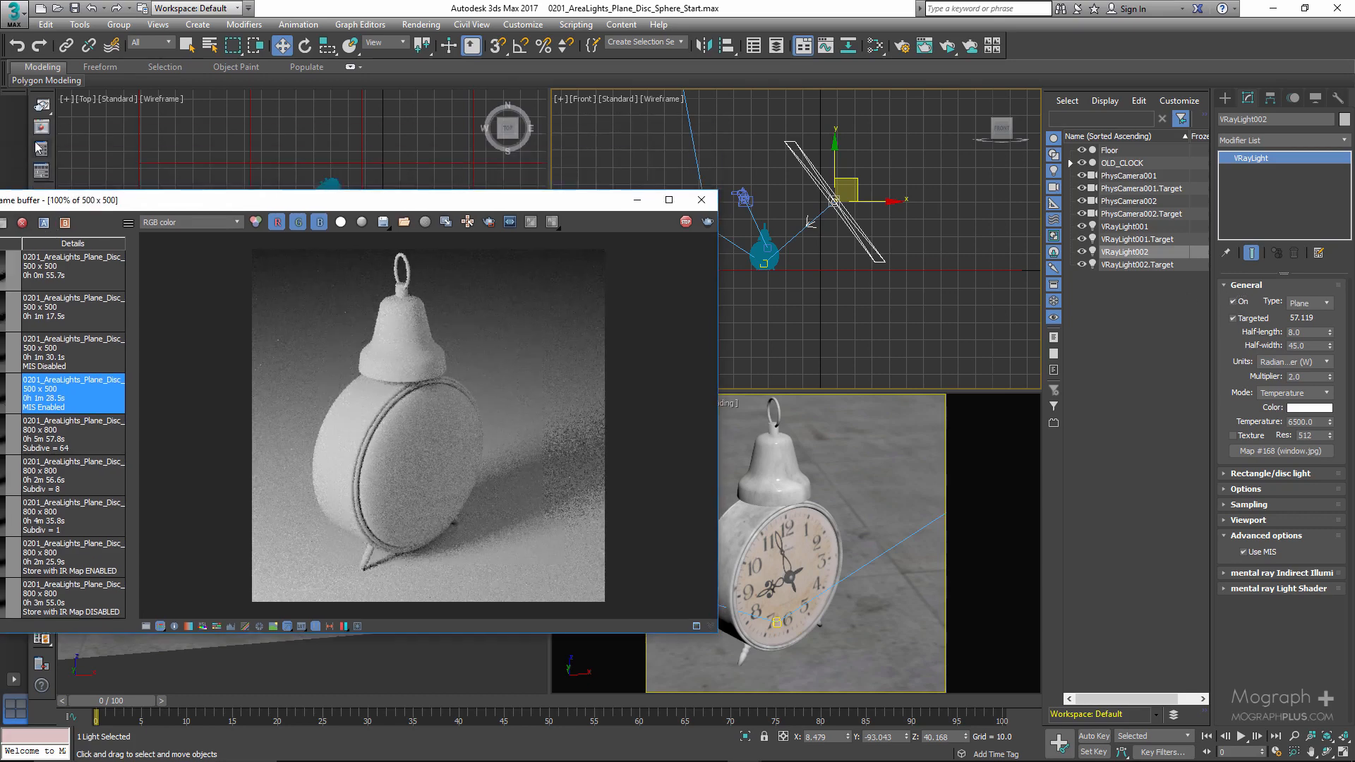
{"action": "left_click", "coordinate": [44, 152]}
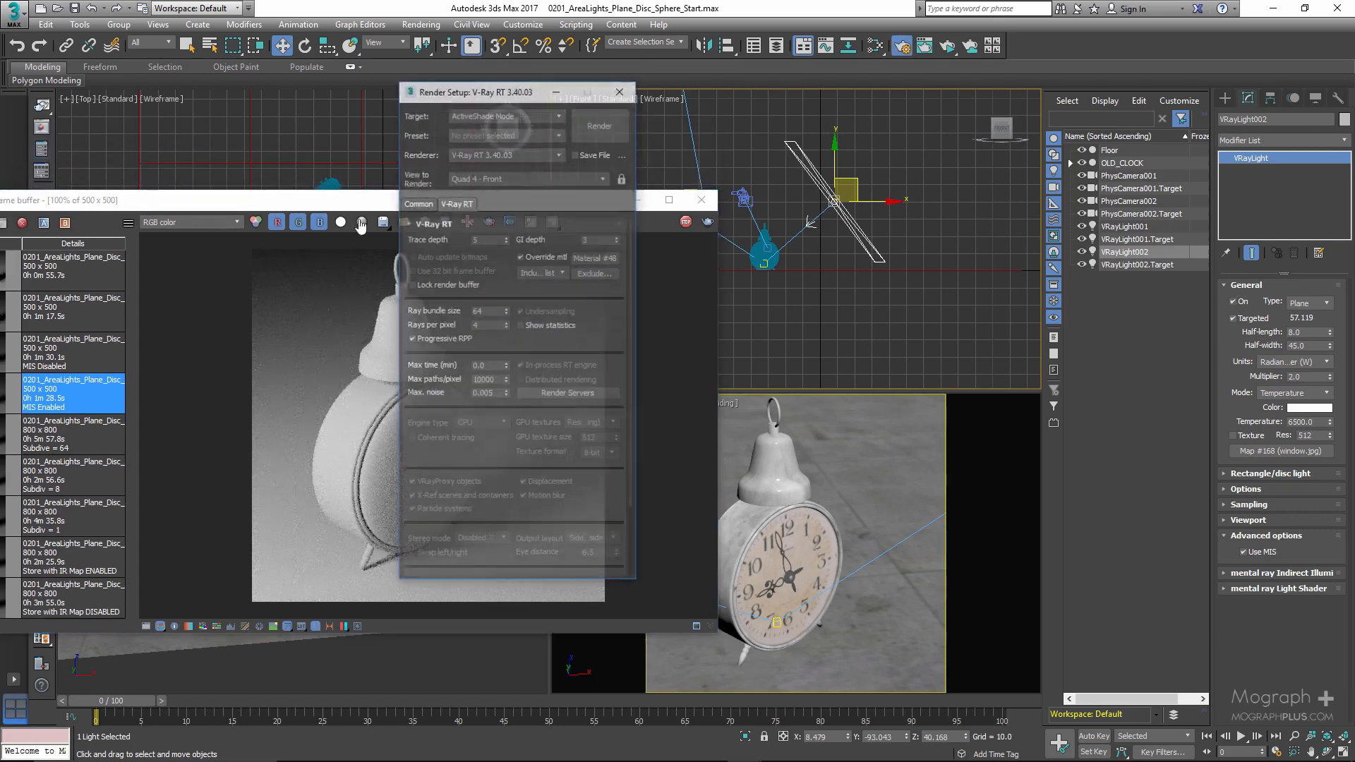
{"action": "left_click", "coordinate": [554, 258]}
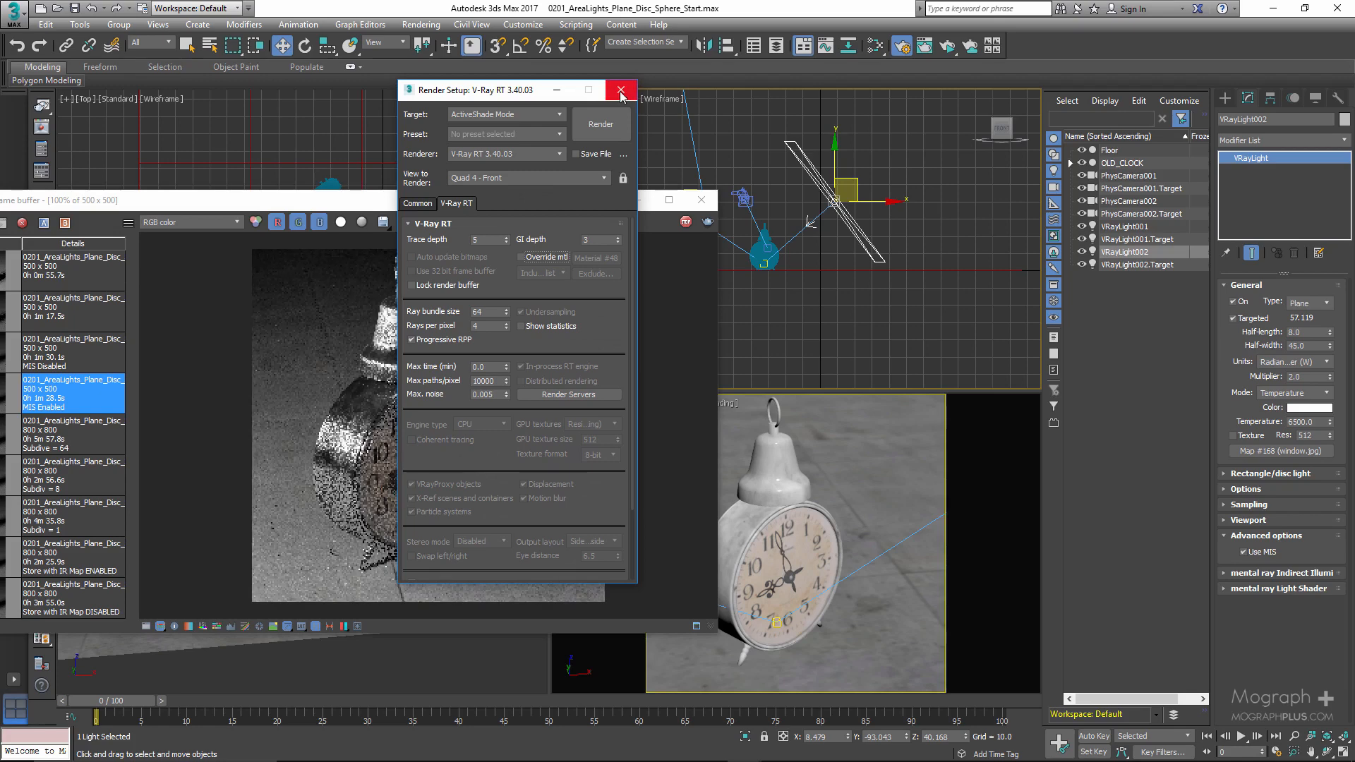
{"action": "left_click", "coordinate": [621, 92]}
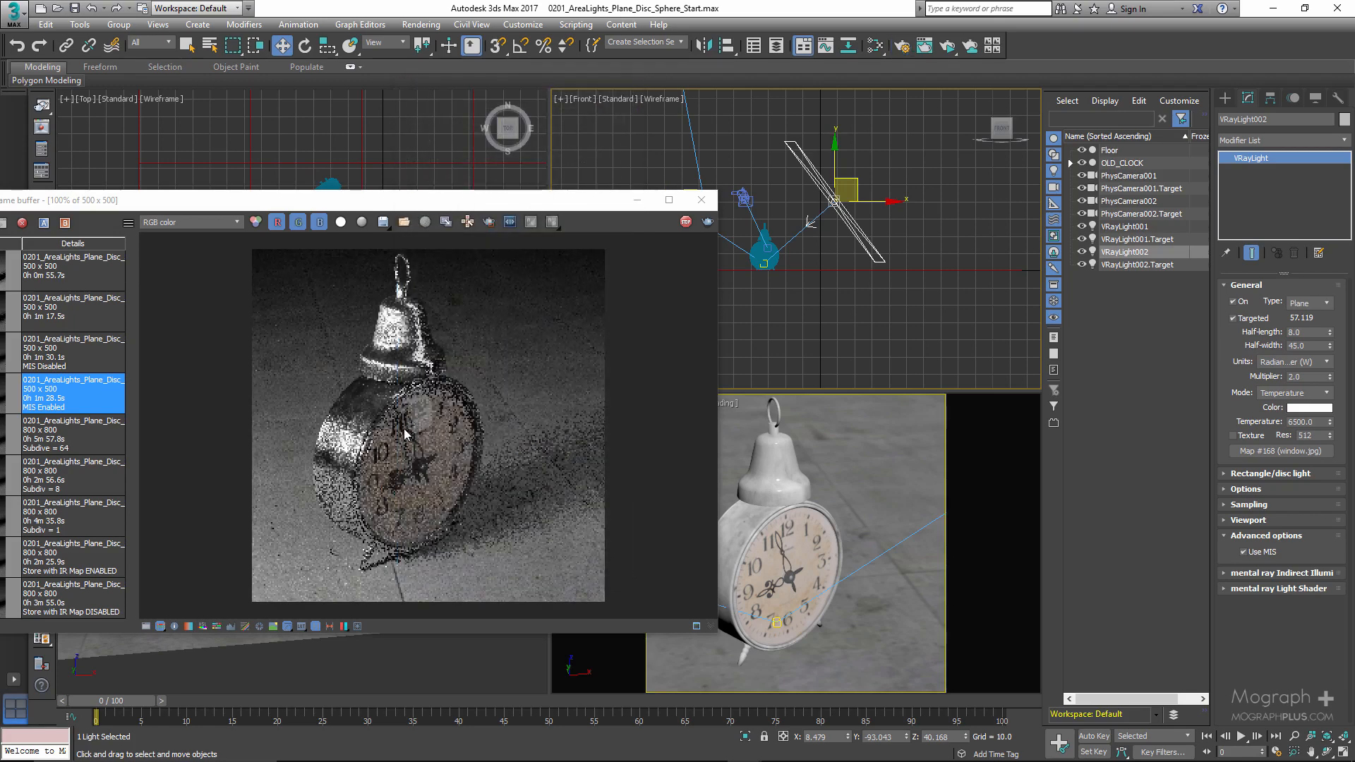
- Inspect the light's reflection on the clock face at 200% and move the copied light to about X 8.8, Y -89.4
{"action": "scroll", "coordinate": [406, 434], "scroll_direction": "up", "scroll_amount": 1}
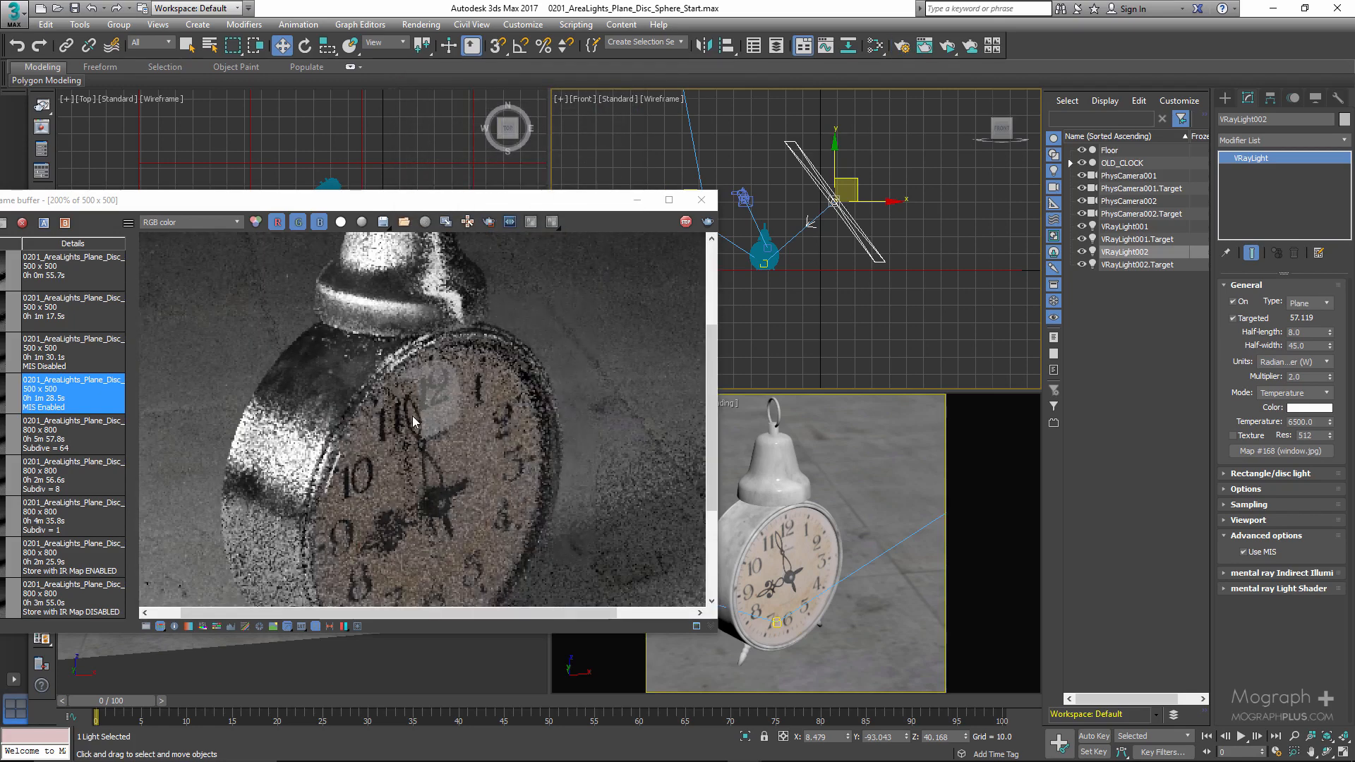
{"action": "scroll", "coordinate": [423, 390], "scroll_direction": "down", "scroll_amount": 1}
{"action": "scroll", "coordinate": [429, 417], "scroll_direction": "up", "scroll_amount": 1}
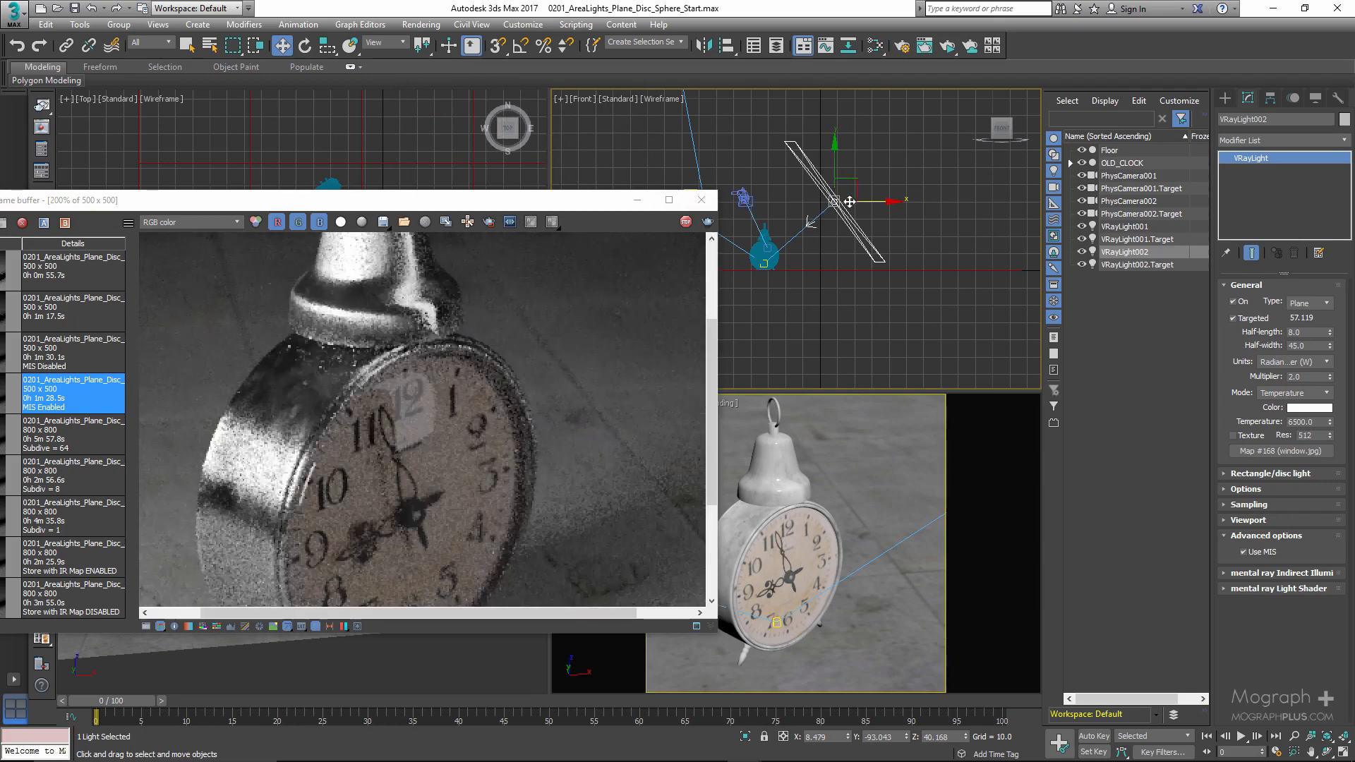
{"action": "left_click_drag", "start_coordinate": [514, 206], "coordinate": [528, 340]}
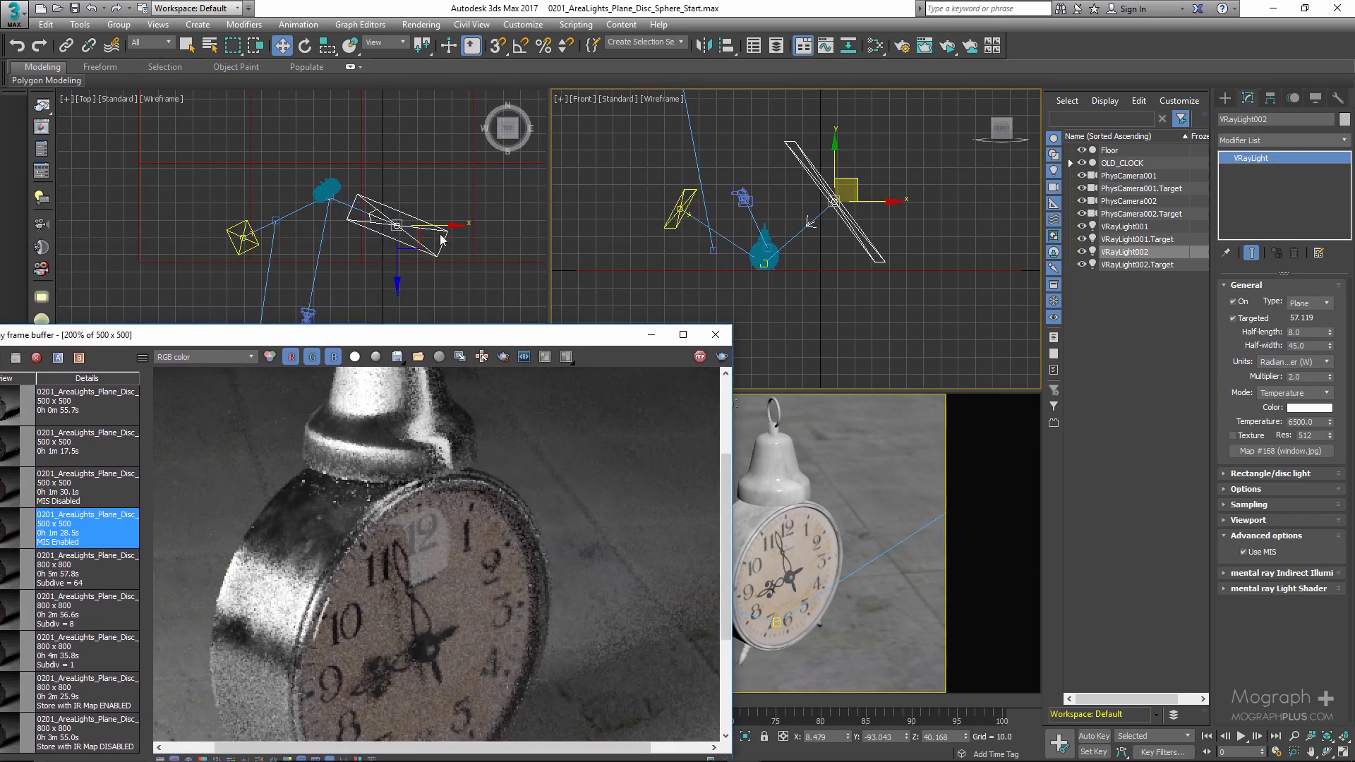
{"action": "left_click_drag", "start_coordinate": [417, 202], "coordinate": [427, 208]}
{"action": "left_click_drag", "start_coordinate": [477, 338], "coordinate": [435, 217]}
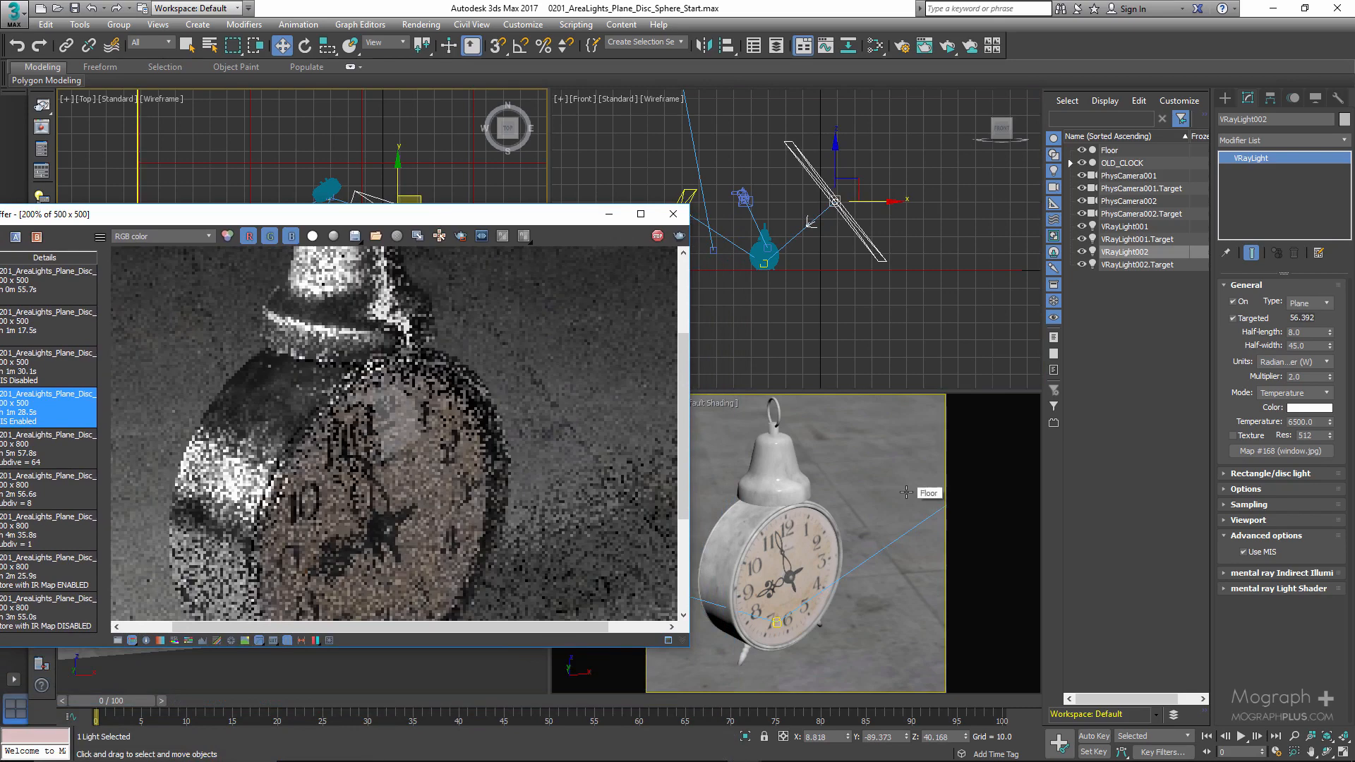
- Assign the VRaySoftbox map (Map #167) from the material editor as the copied light's texture
{"action": "left_click", "coordinate": [919, 343]}
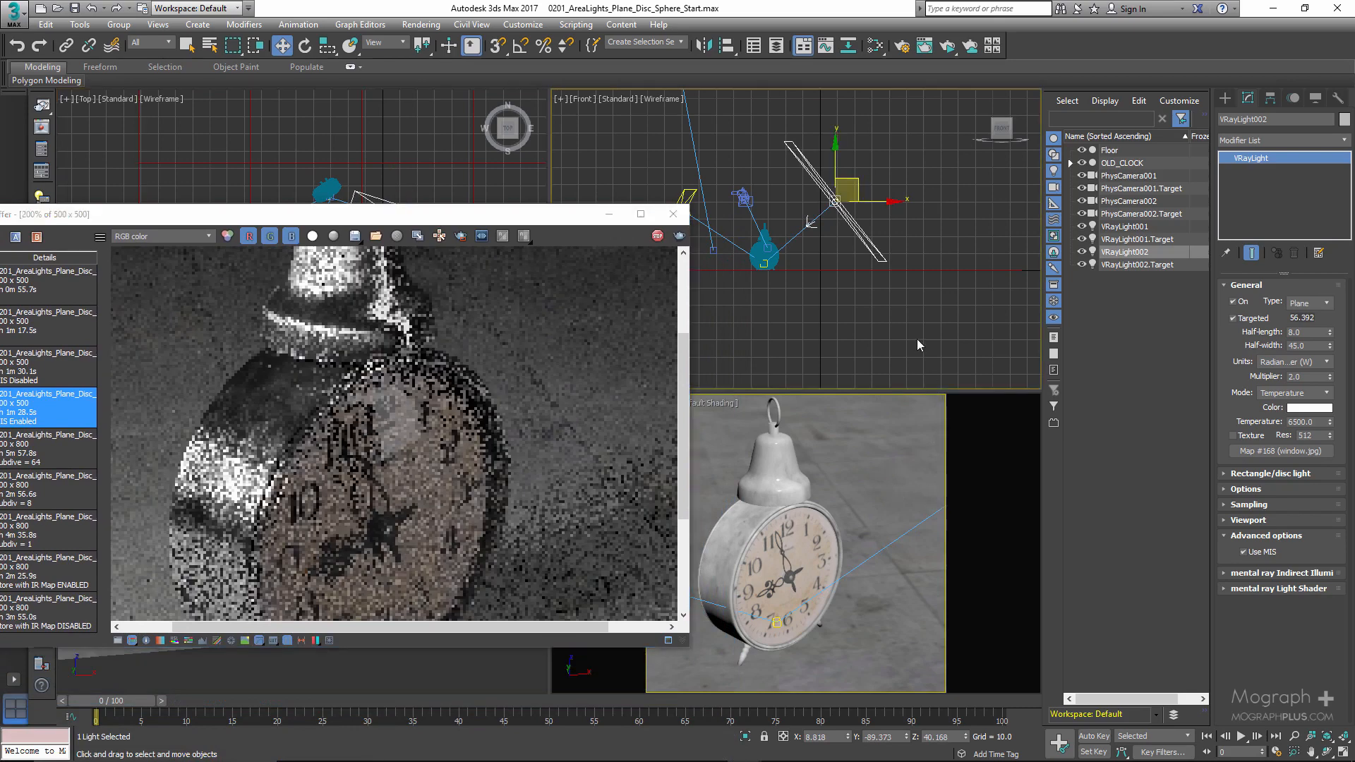
{"action": "left_click", "coordinate": [944, 437]}
{"action": "key", "text": "m"}
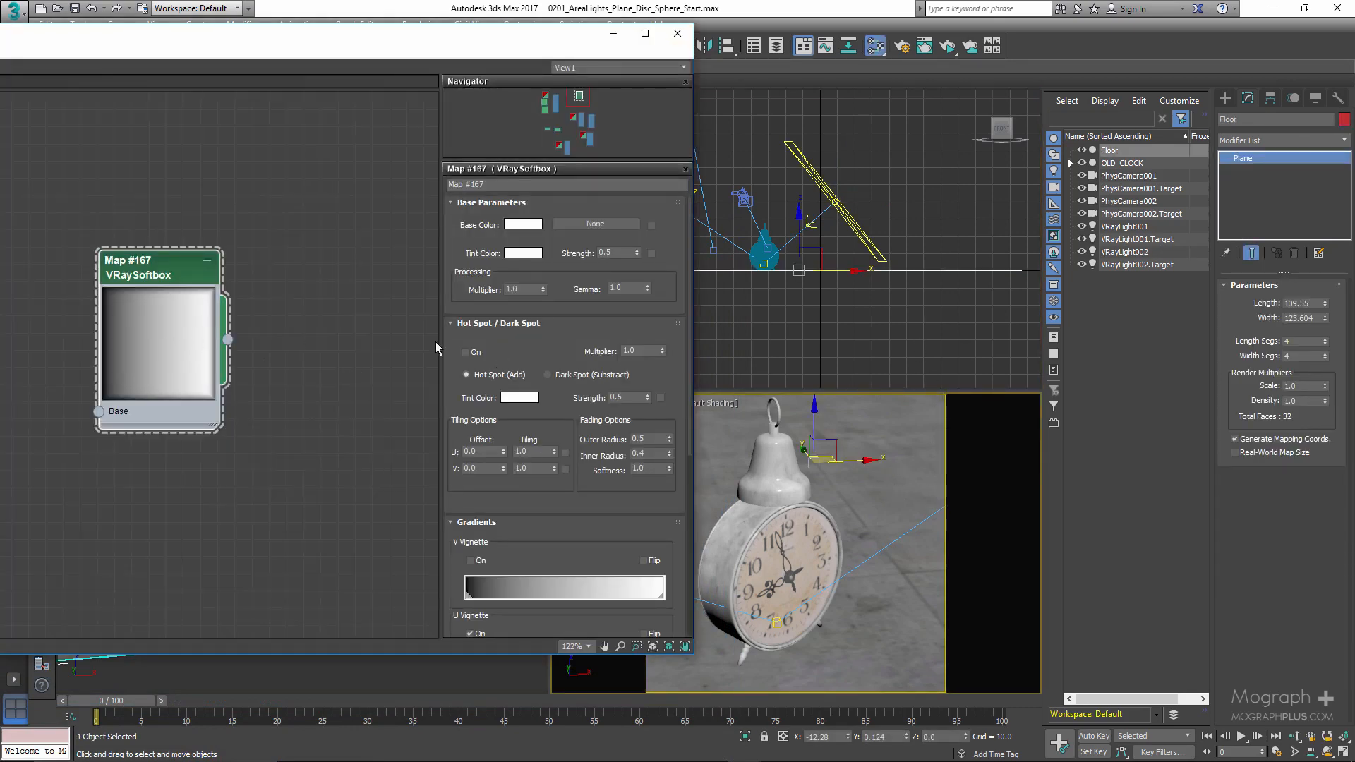
{"action": "left_click", "coordinate": [1152, 254]}
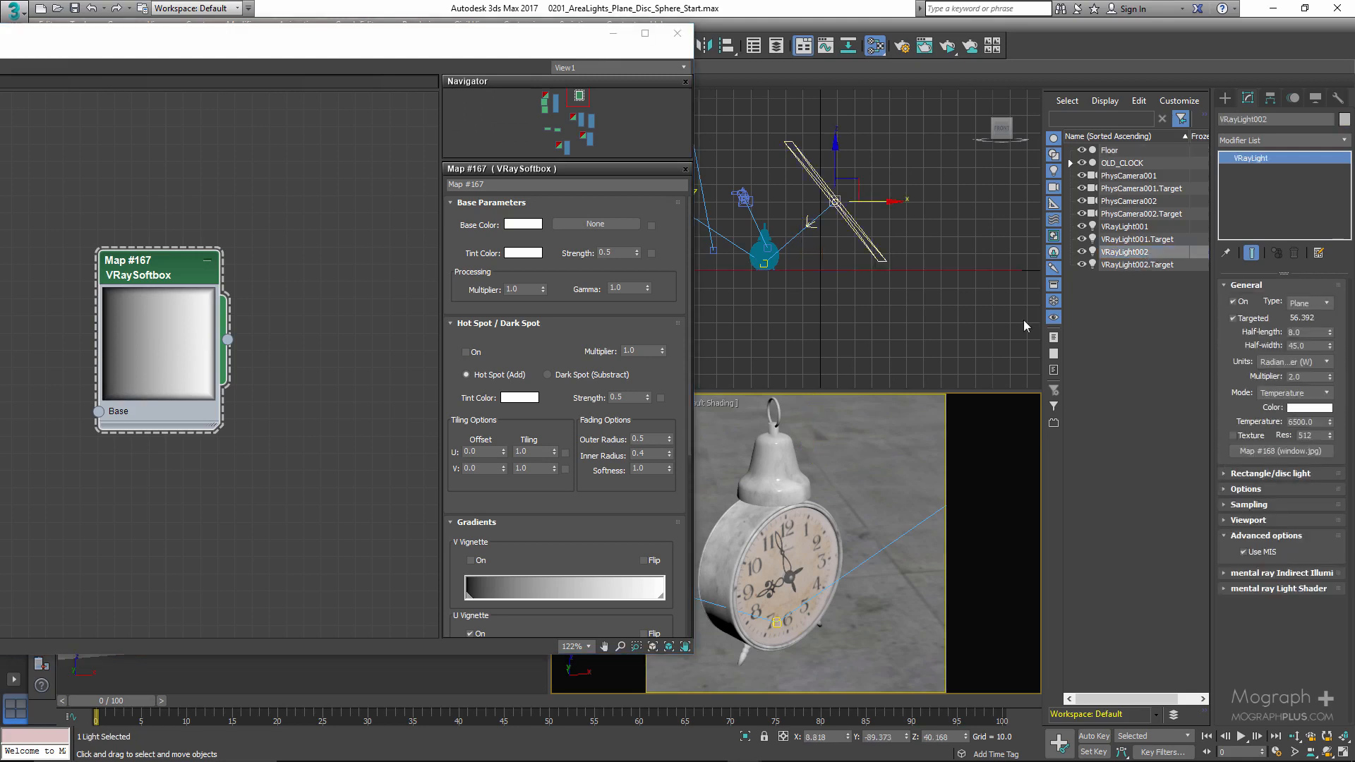
{"action": "left_click_drag", "start_coordinate": [228, 342], "coordinate": [1270, 456]}
{"action": "left_click", "coordinate": [646, 430]}
{"action": "left_click", "coordinate": [676, 34]}
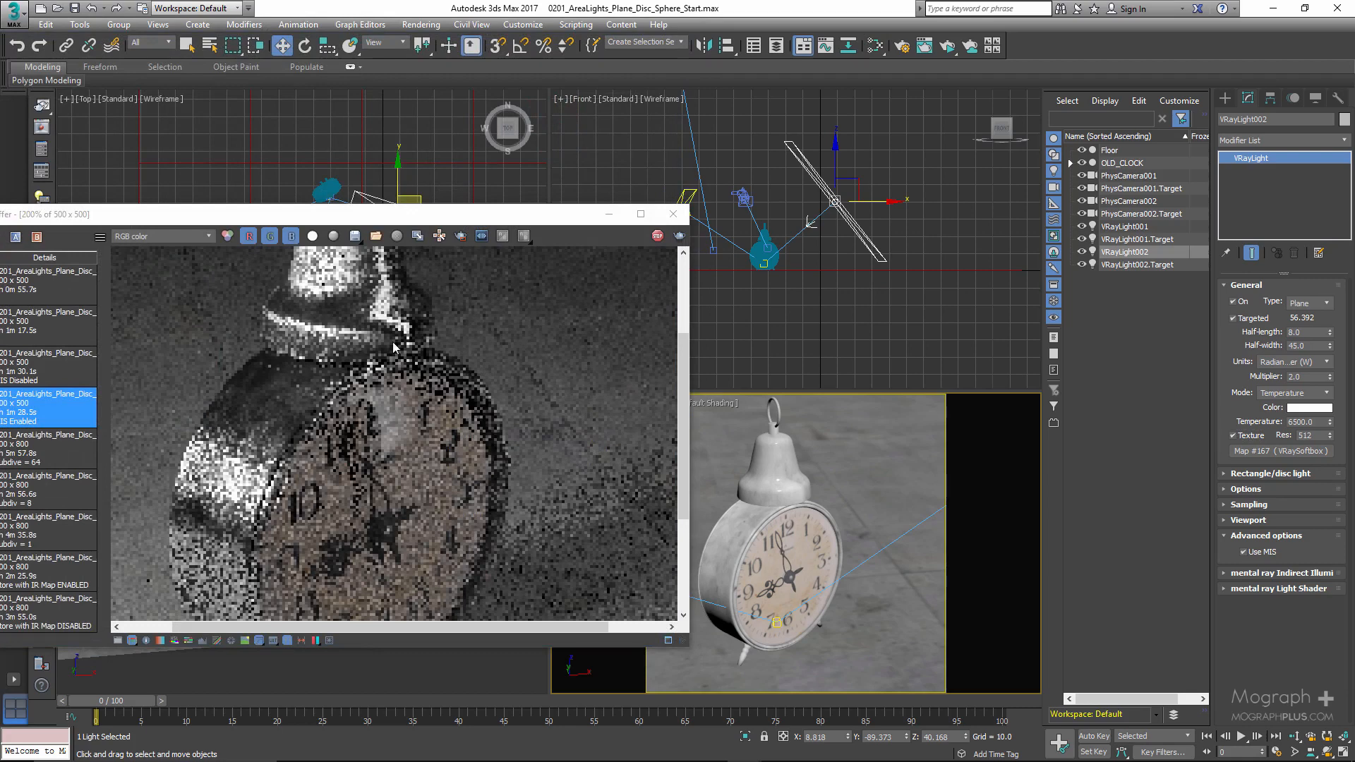
- Render only a region around the upper clock face to examine the softbox reflection, and turn region rendering off again
{"action": "left_click", "coordinate": [461, 238]}
{"action": "left_click_drag", "start_coordinate": [292, 339], "coordinate": [476, 486]}
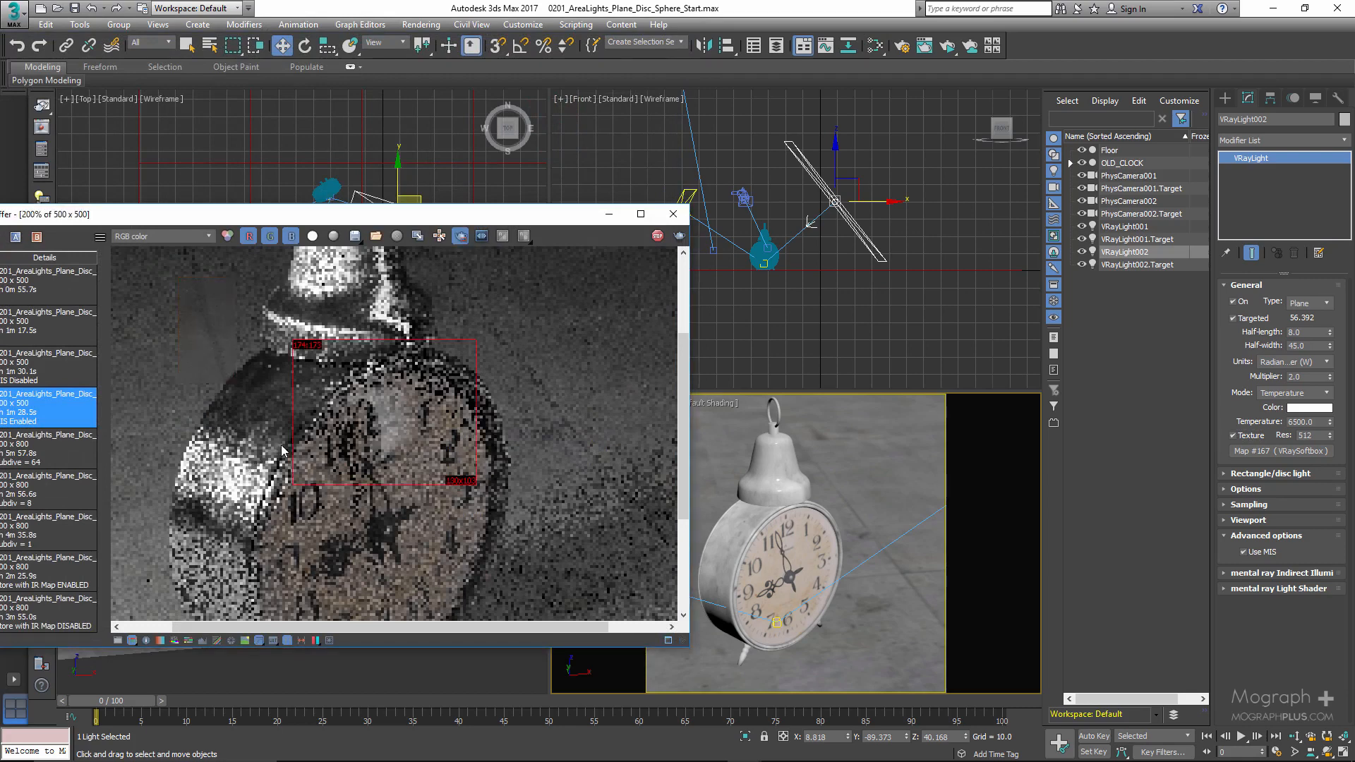
{"action": "scroll", "coordinate": [320, 370], "scroll_direction": "down", "scroll_amount": 5}
{"action": "scroll", "coordinate": [353, 422], "scroll_direction": "up", "scroll_amount": 5}
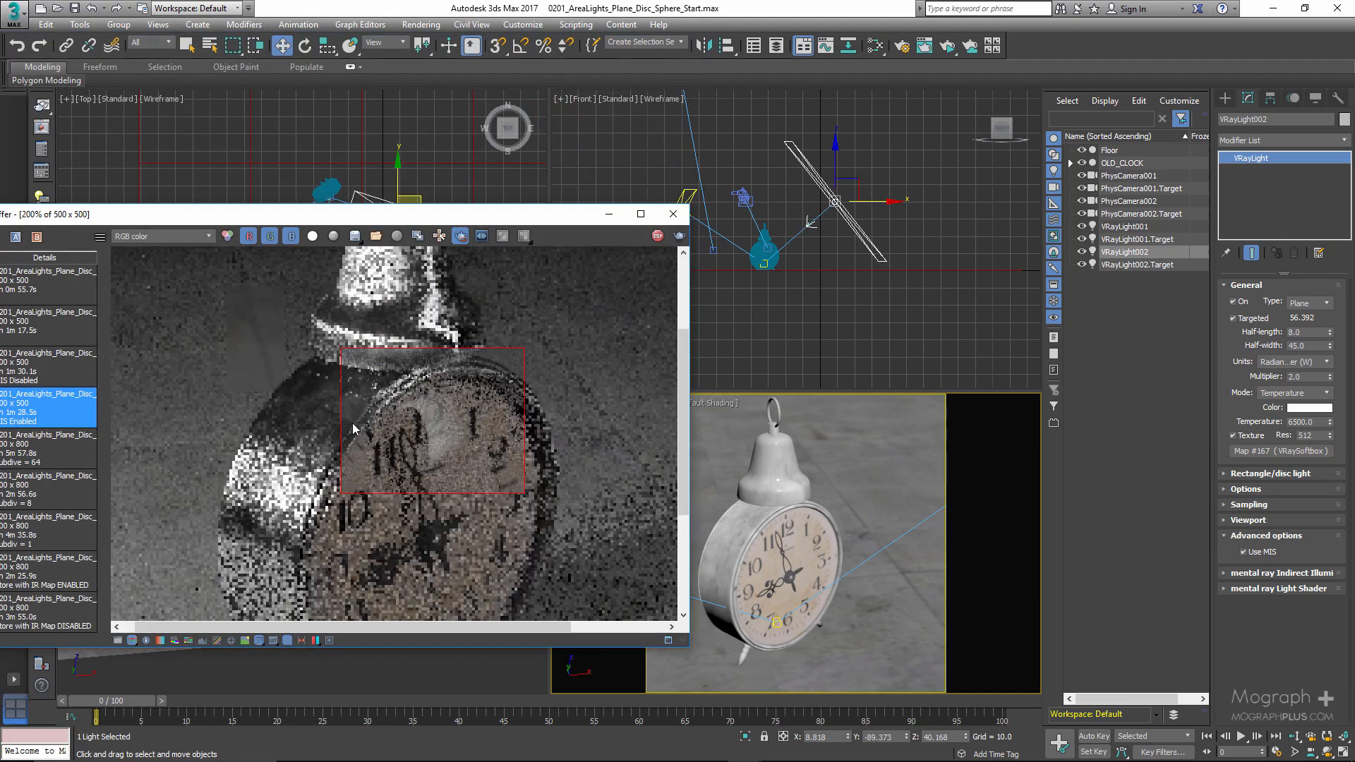
{"action": "left_click", "coordinate": [460, 238]}
{"action": "scroll", "coordinate": [406, 422], "scroll_direction": "down", "scroll_amount": 1}
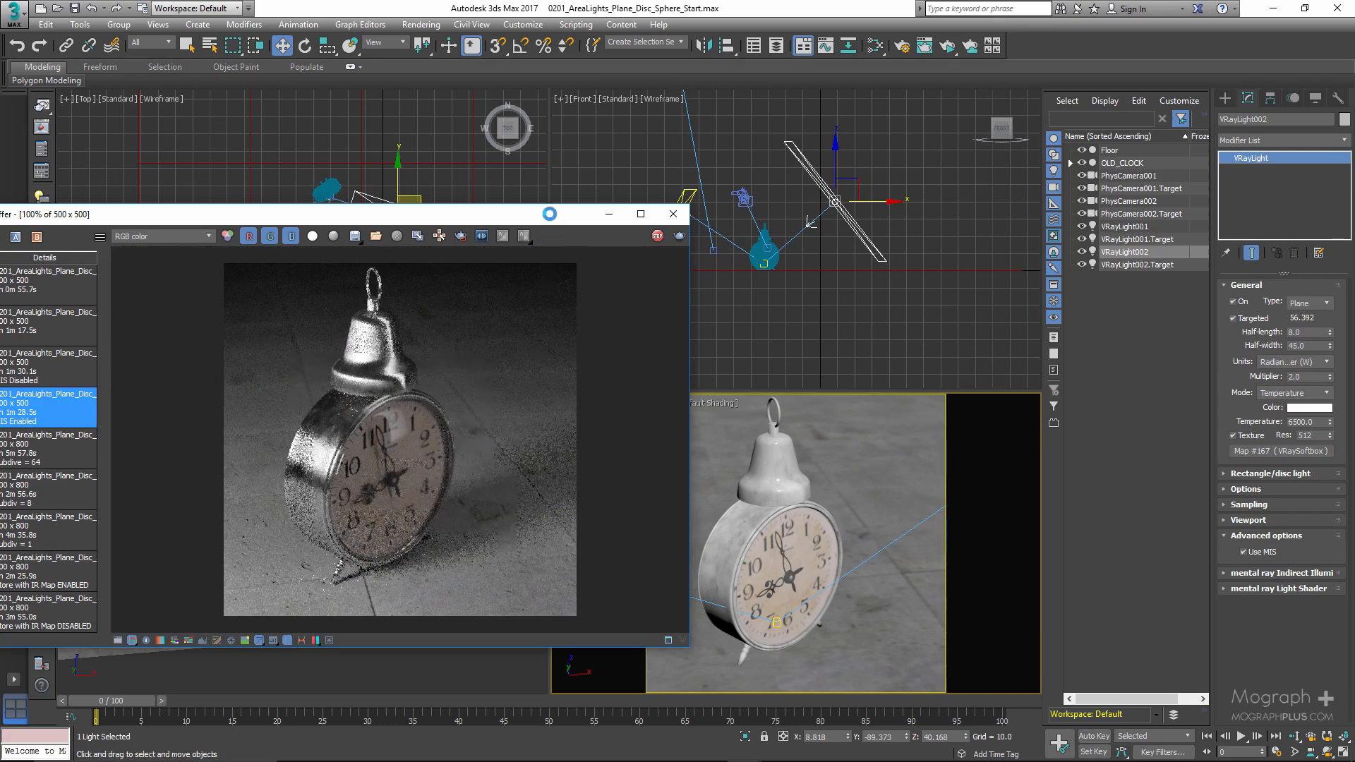
- Create a V-Ray dome light on the floor beside the clock in the PhysCamera001 view
{"action": "left_click_drag", "start_coordinate": [550, 214], "coordinate": [842, 434]}
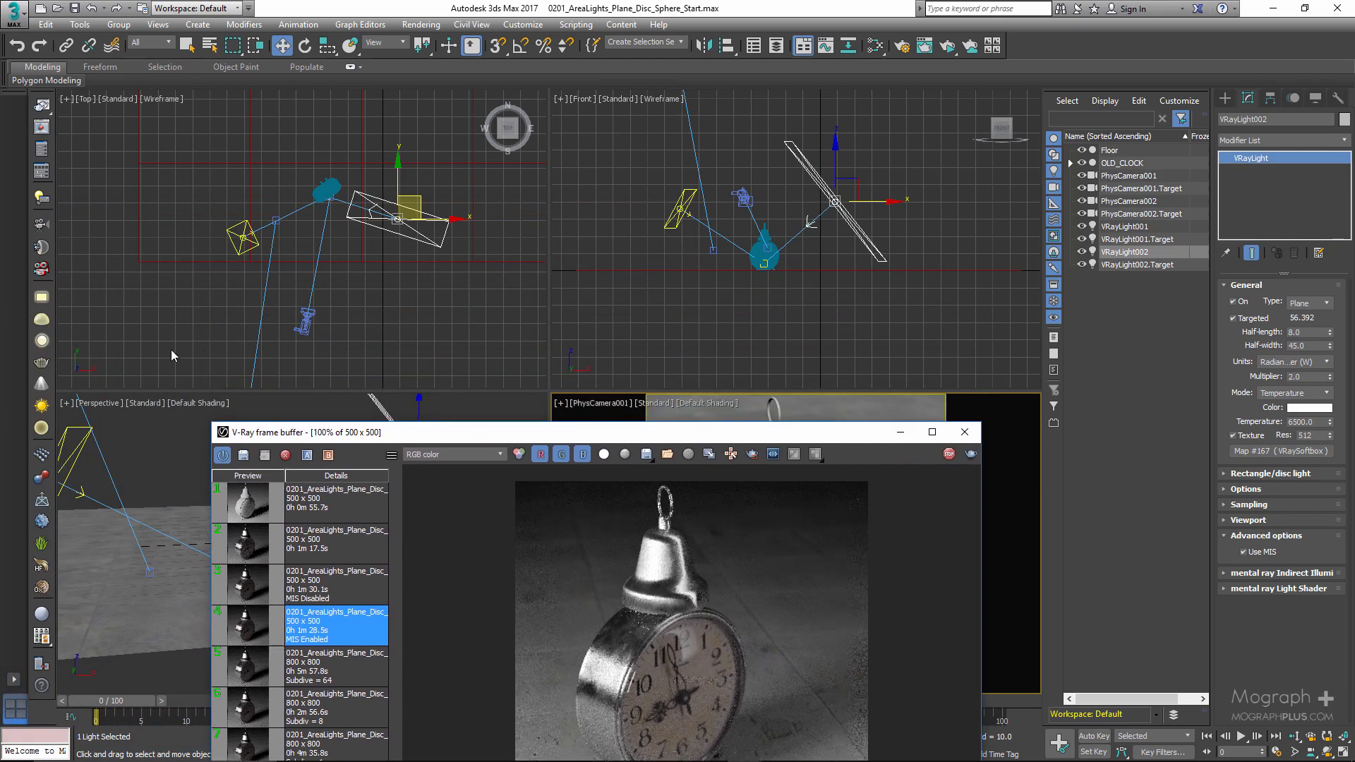
{"action": "left_click_drag", "start_coordinate": [412, 434], "coordinate": [624, 425]}
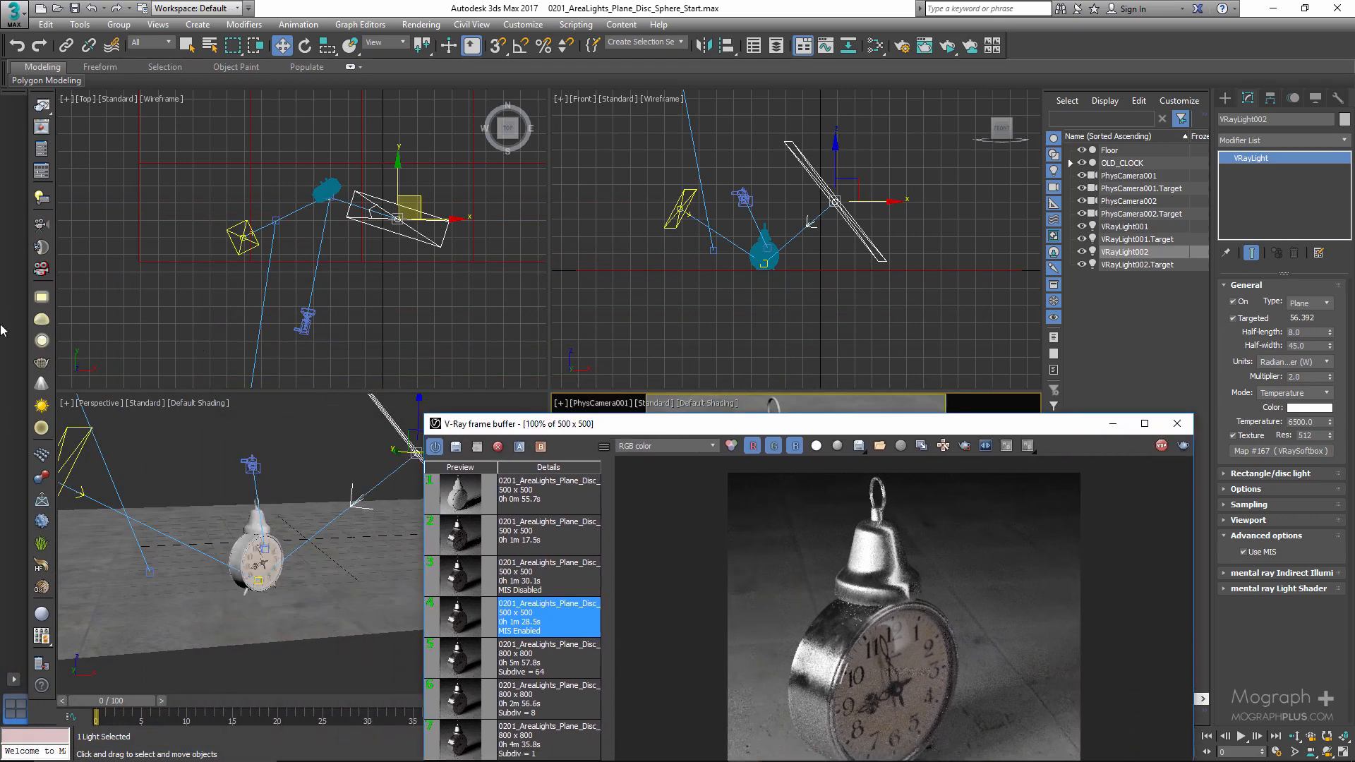
{"action": "left_click", "coordinate": [41, 296]}
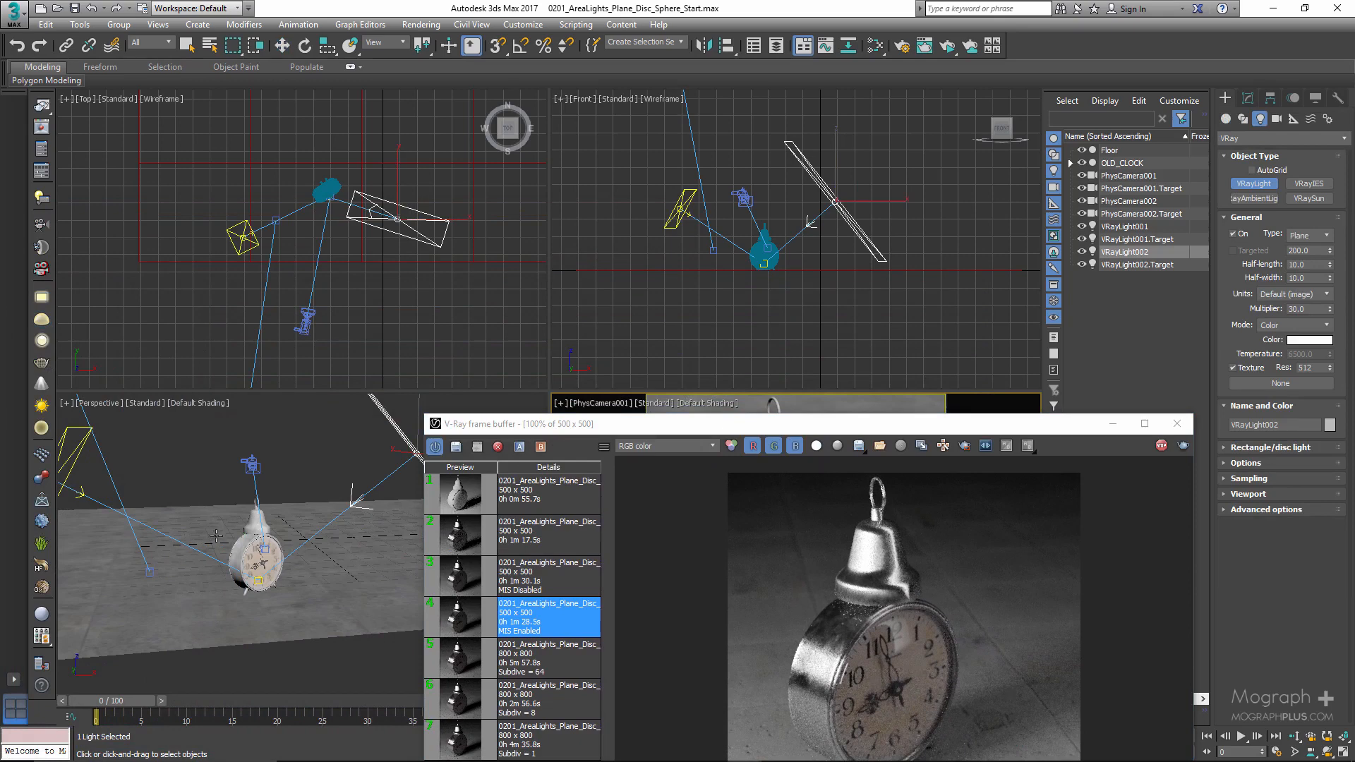
{"action": "left_click_drag", "start_coordinate": [612, 430], "coordinate": [7, 342]}
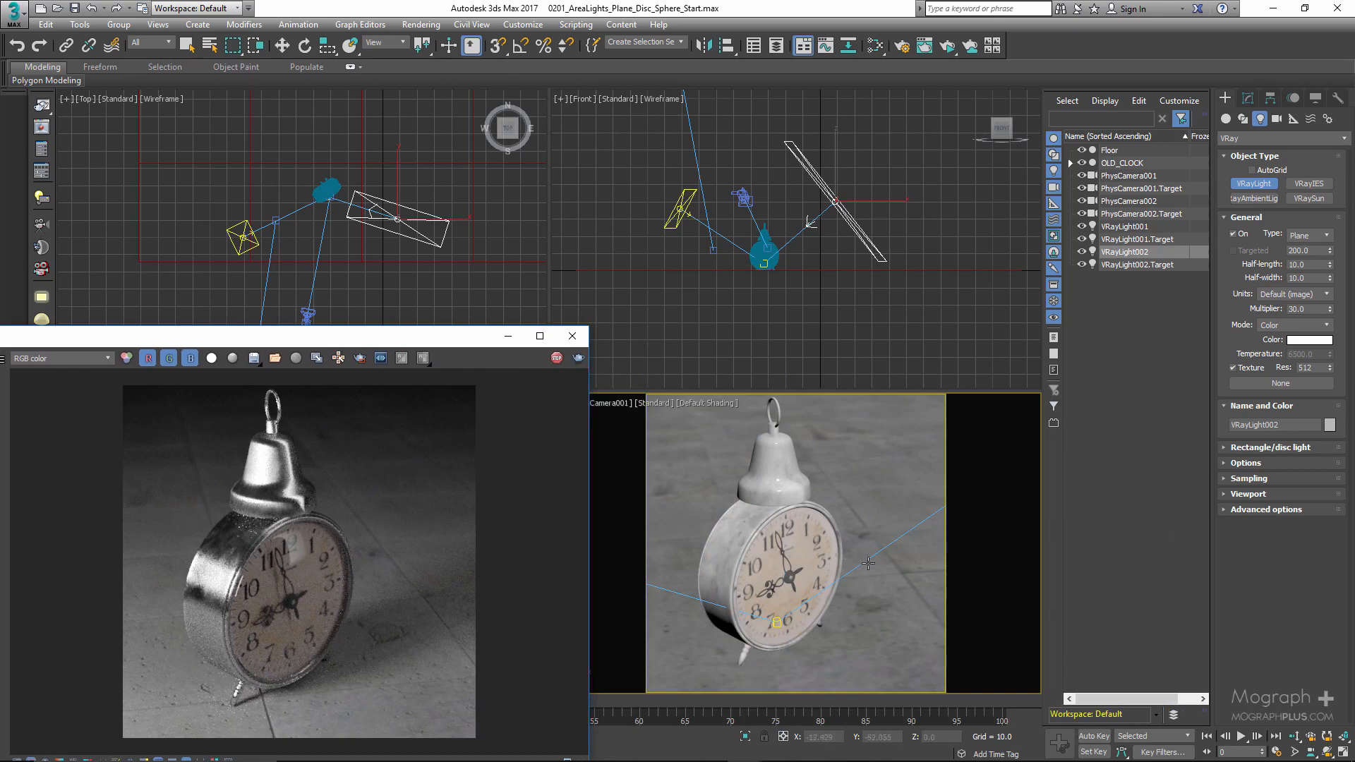
{"action": "left_click", "coordinate": [873, 503]}
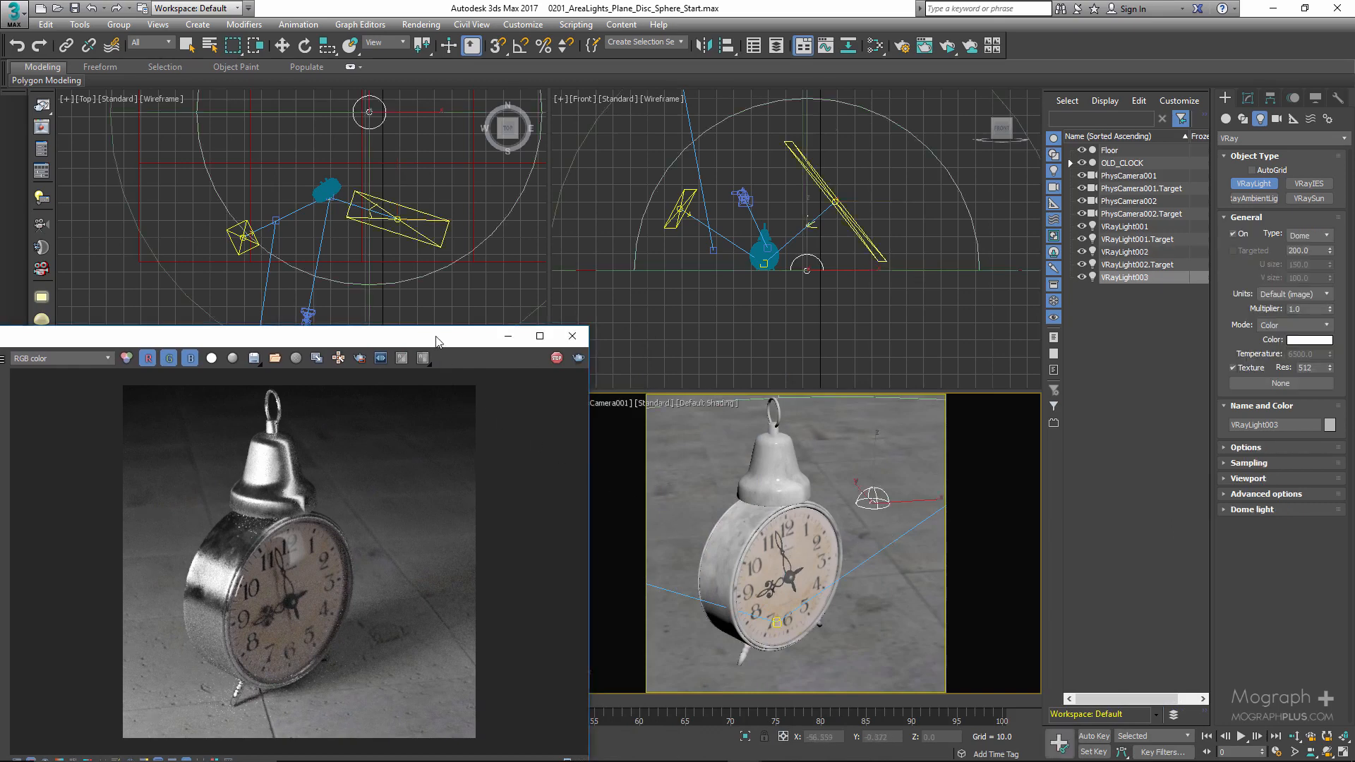
{"action": "left_click_drag", "start_coordinate": [435, 336], "coordinate": [602, 192]}
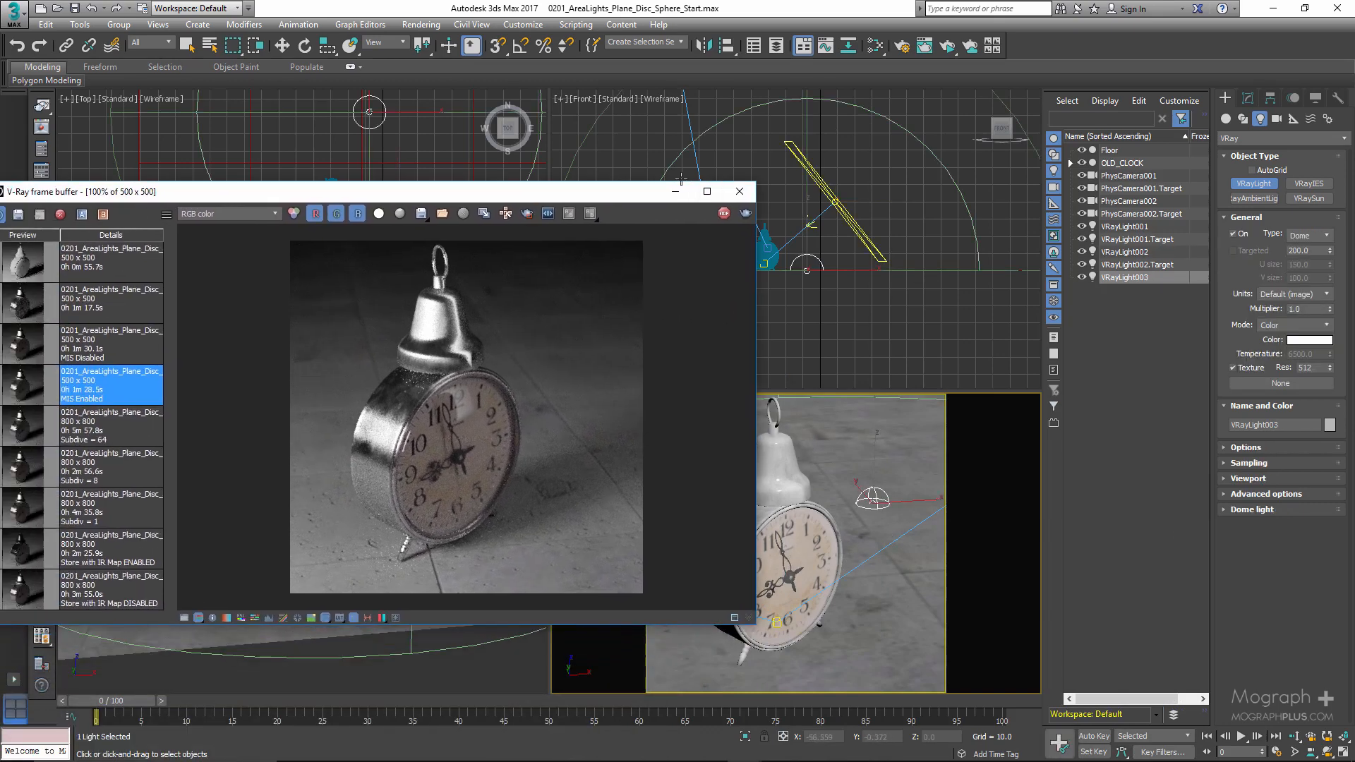
- Assign a VRayHDRI map as the dome light's texture and load the outdoor landscape HDR image from the project's images folder
{"action": "left_click", "coordinate": [1248, 98]}
{"action": "left_click", "coordinate": [1264, 452]}
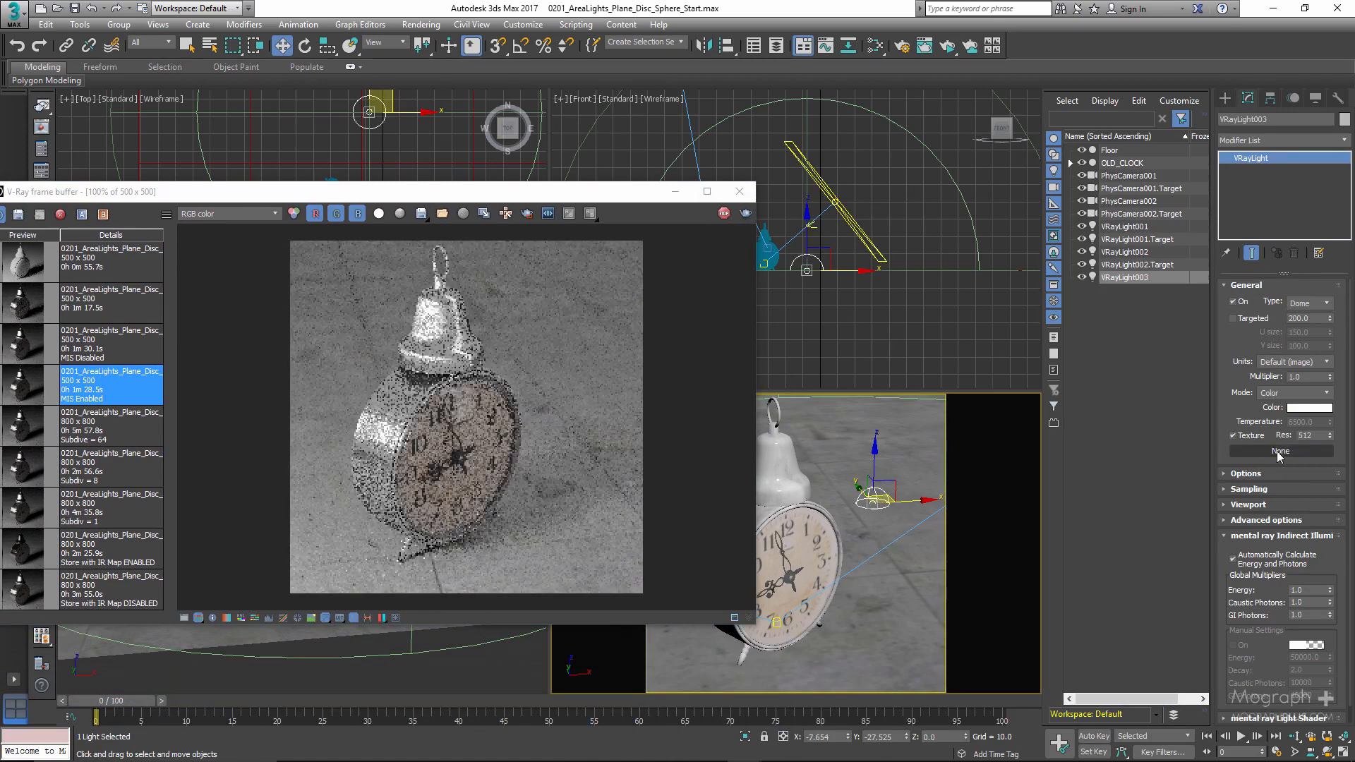
{"action": "left_click", "coordinate": [569, 167]}
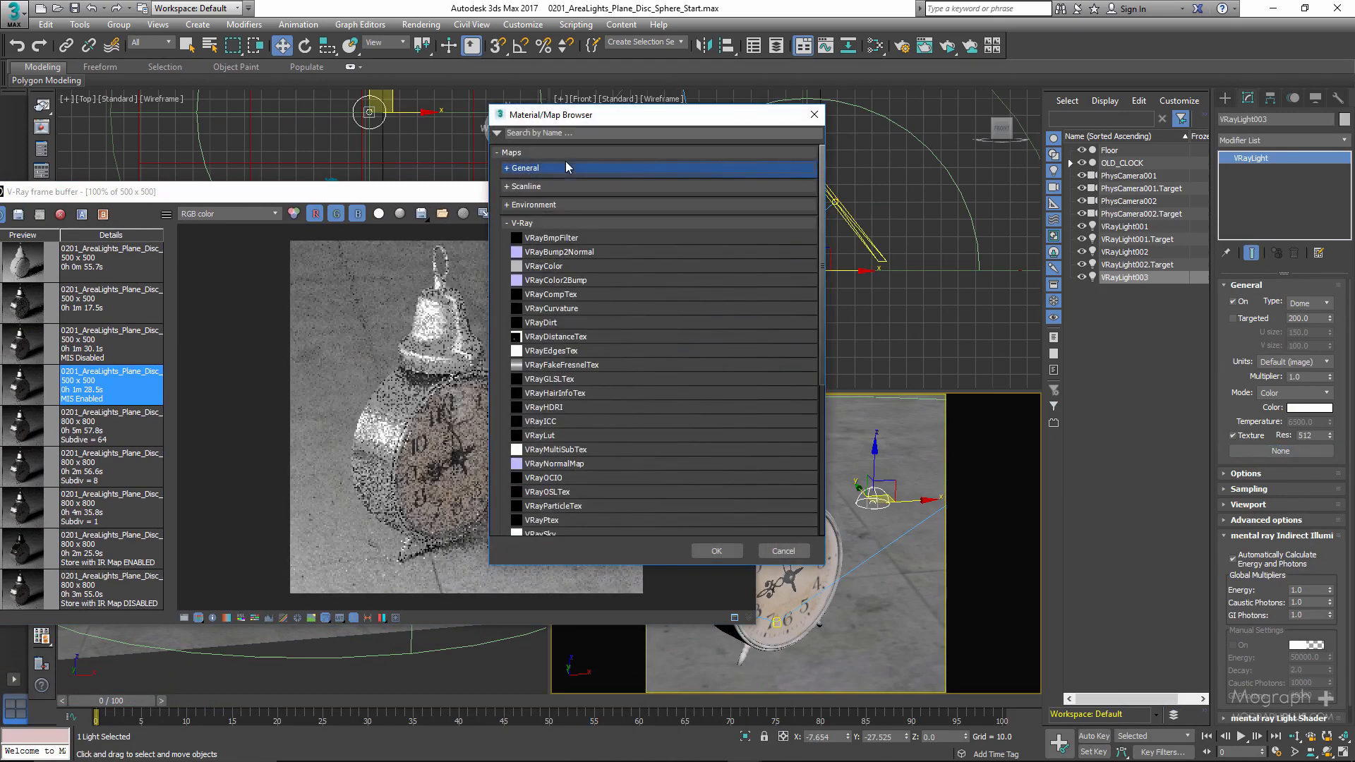
{"action": "double_click", "coordinate": [594, 407]}
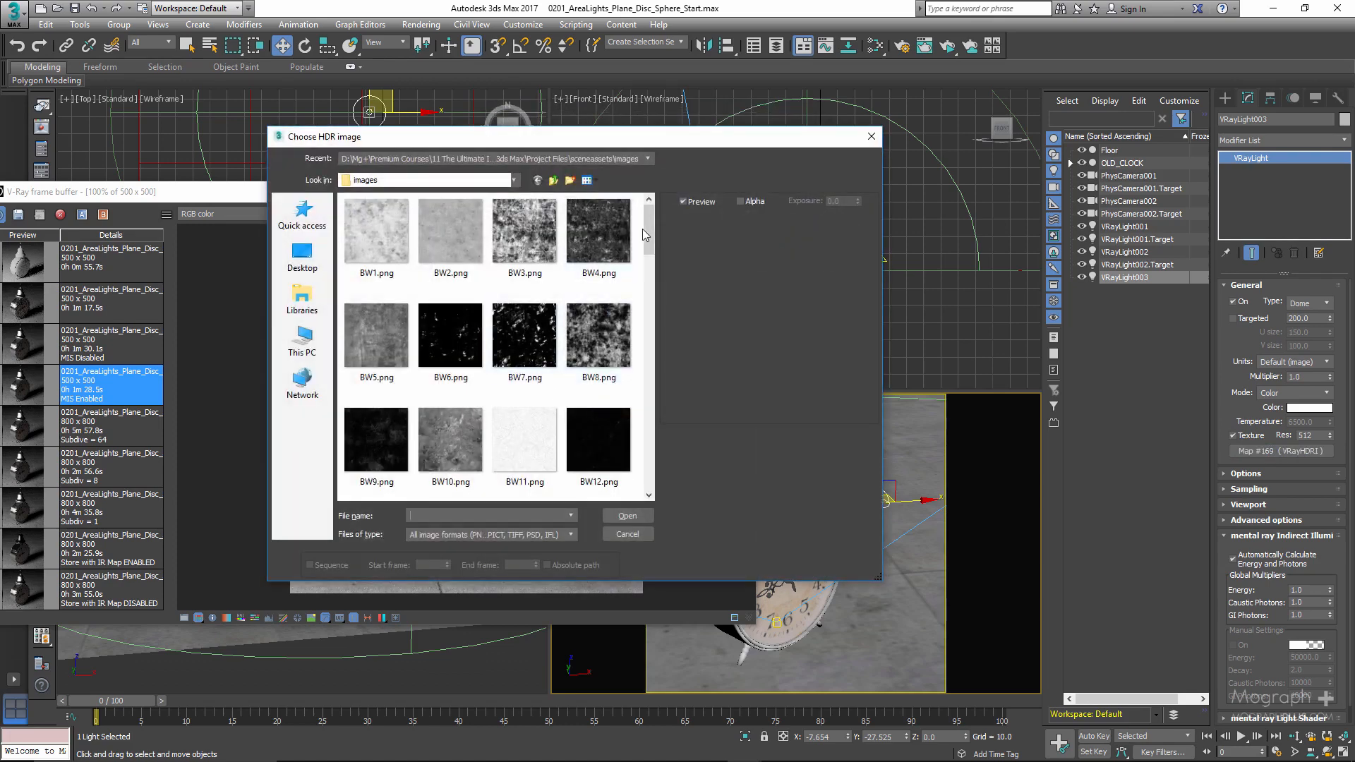
{"action": "left_click_drag", "start_coordinate": [644, 229], "coordinate": [665, 469]}
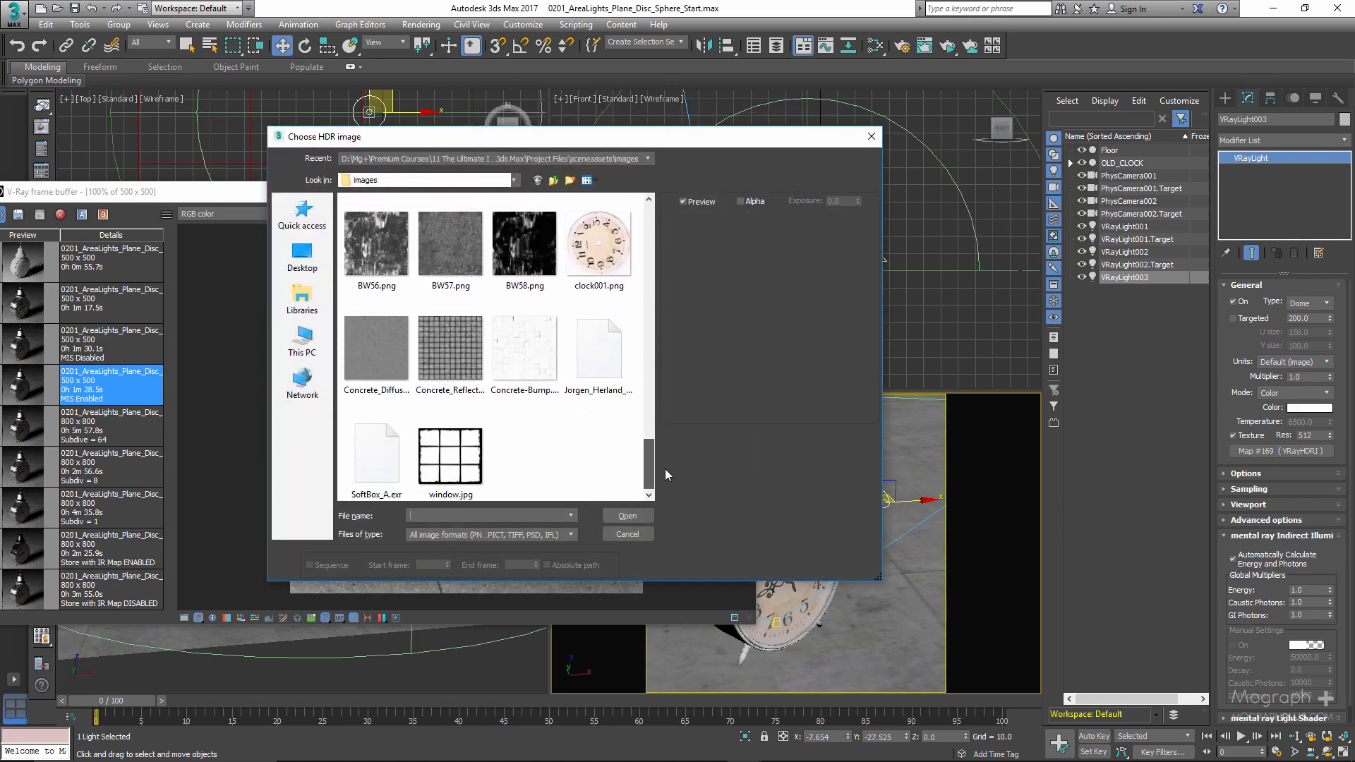
{"action": "double_click", "coordinate": [615, 361]}
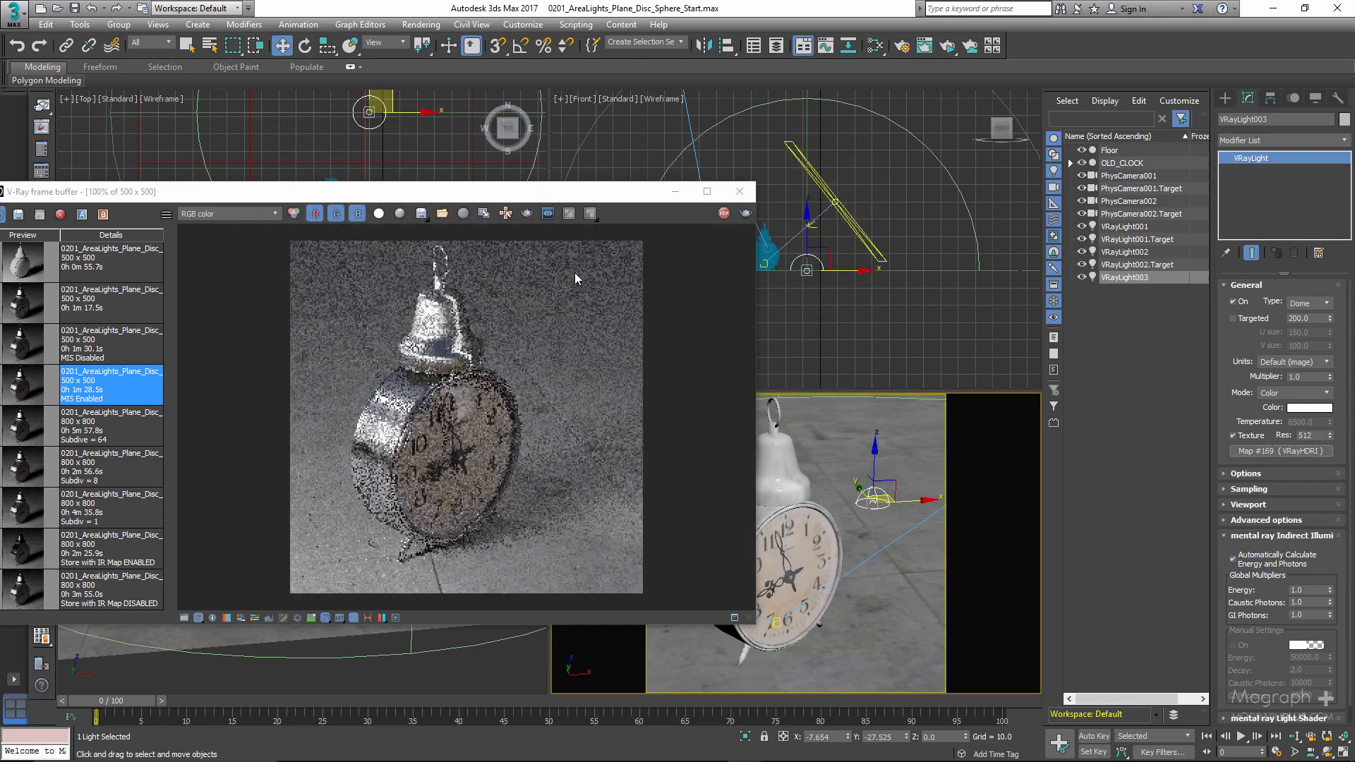
- Bring the dome light's VRayHDRI map into the material editor as an instance below the VRaySoftbox and enlarge its preview
{"action": "key", "text": "m"}
{"action": "left_click_drag", "start_coordinate": [486, 38], "coordinate": [647, 33]}
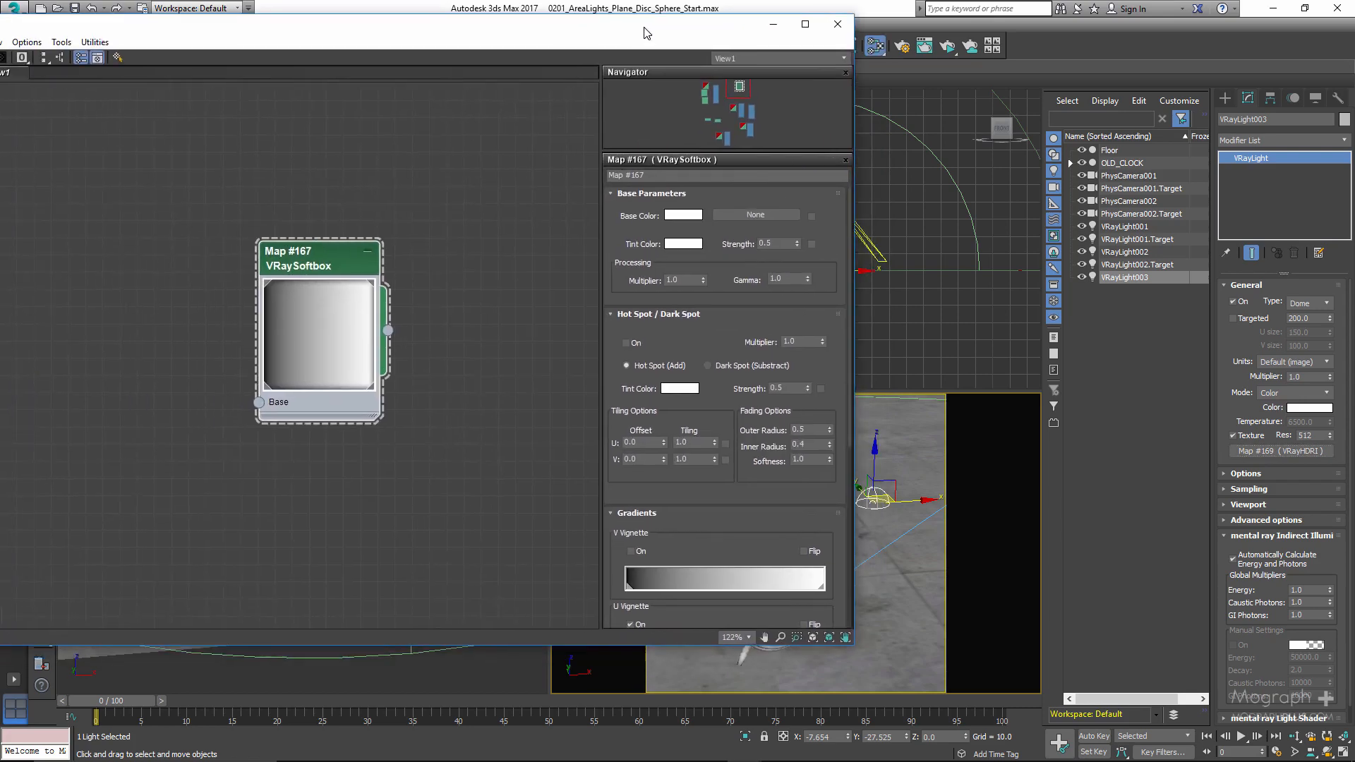
{"action": "left_click_drag", "start_coordinate": [345, 255], "coordinate": [259, 204]}
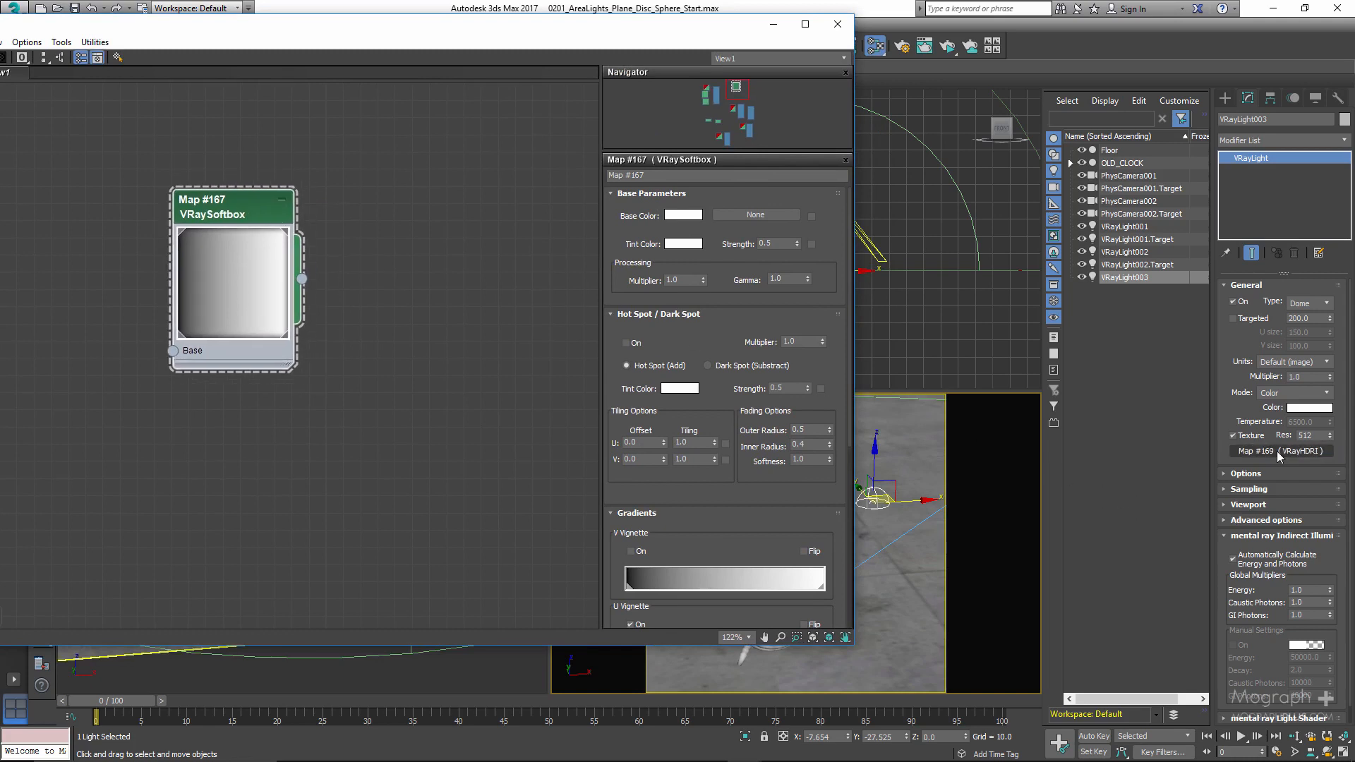
{"action": "left_click_drag", "start_coordinate": [1281, 452], "coordinate": [285, 506]}
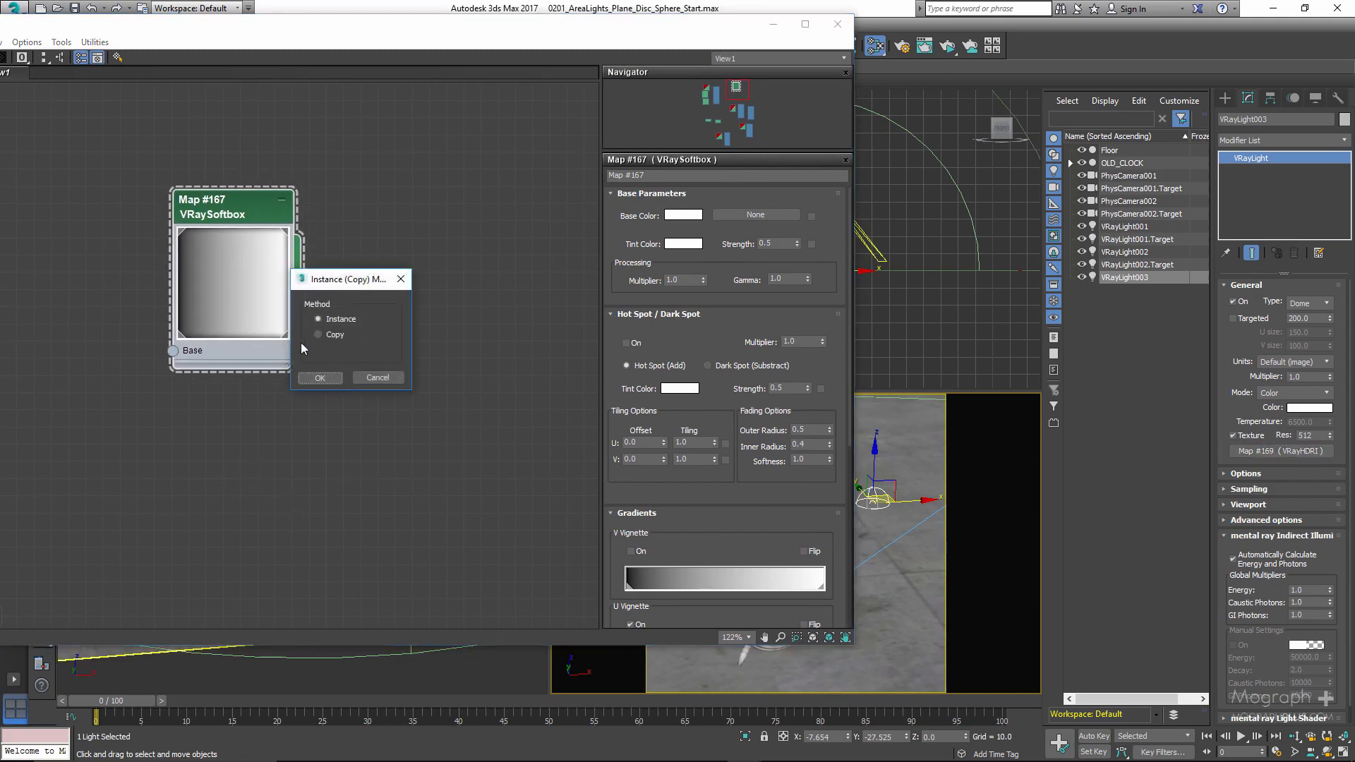
{"action": "left_click", "coordinate": [321, 376]}
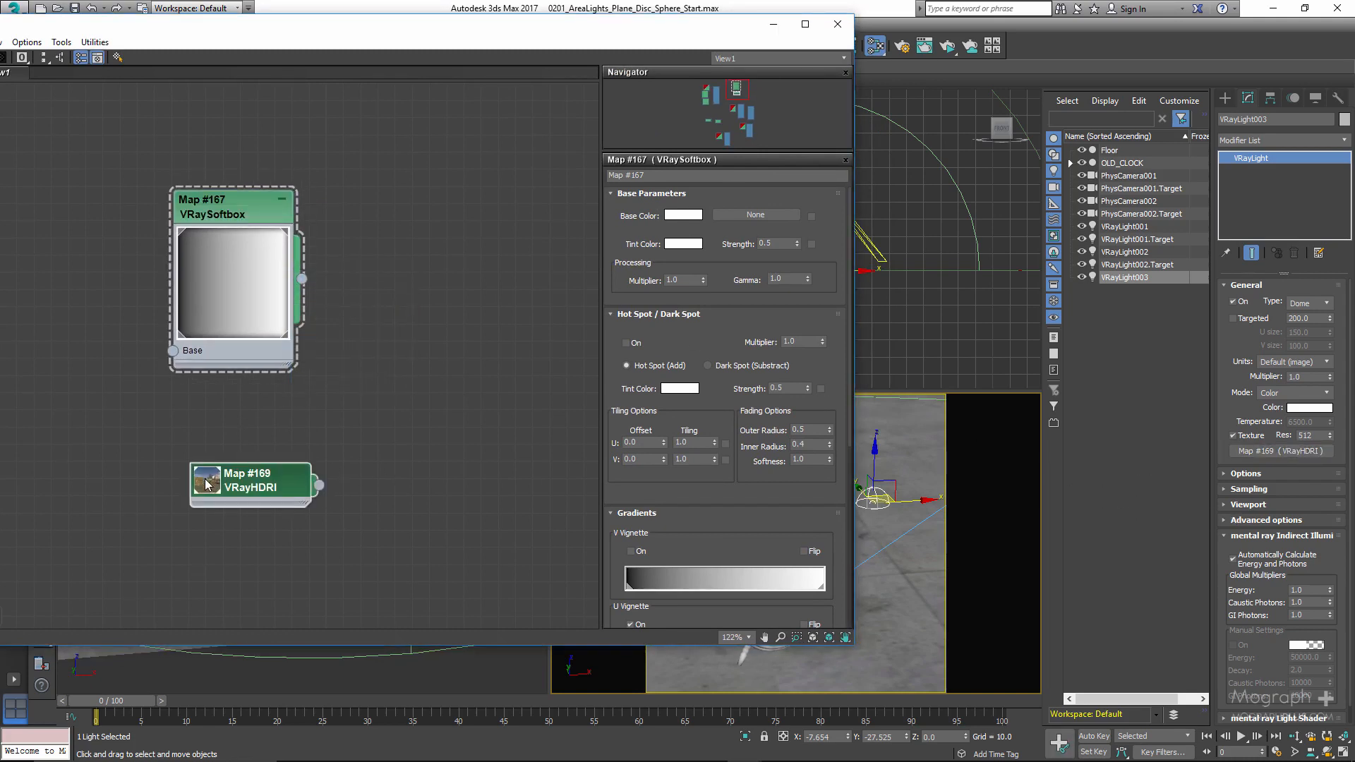
{"action": "double_click", "coordinate": [207, 484]}
{"action": "left_click_drag", "start_coordinate": [207, 484], "coordinate": [162, 482]}
{"action": "left_click_drag", "start_coordinate": [411, 32], "coordinate": [473, 32]}
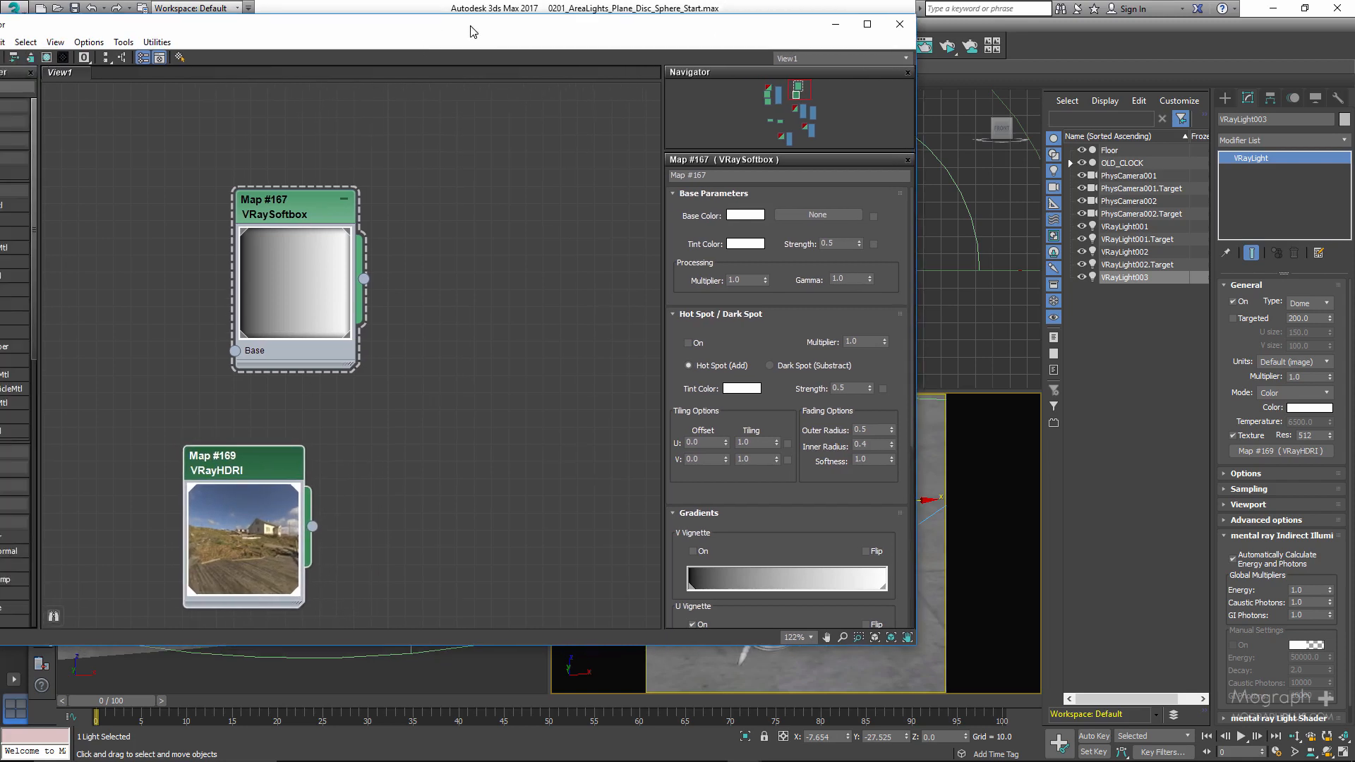
- Add a Color Correction map beside the VRayHDRI node and connect the VRayHDRI output to its Map input
{"action": "right_click", "coordinate": [363, 528]}
{"action": "mouse_move", "coordinate": [423, 554]}
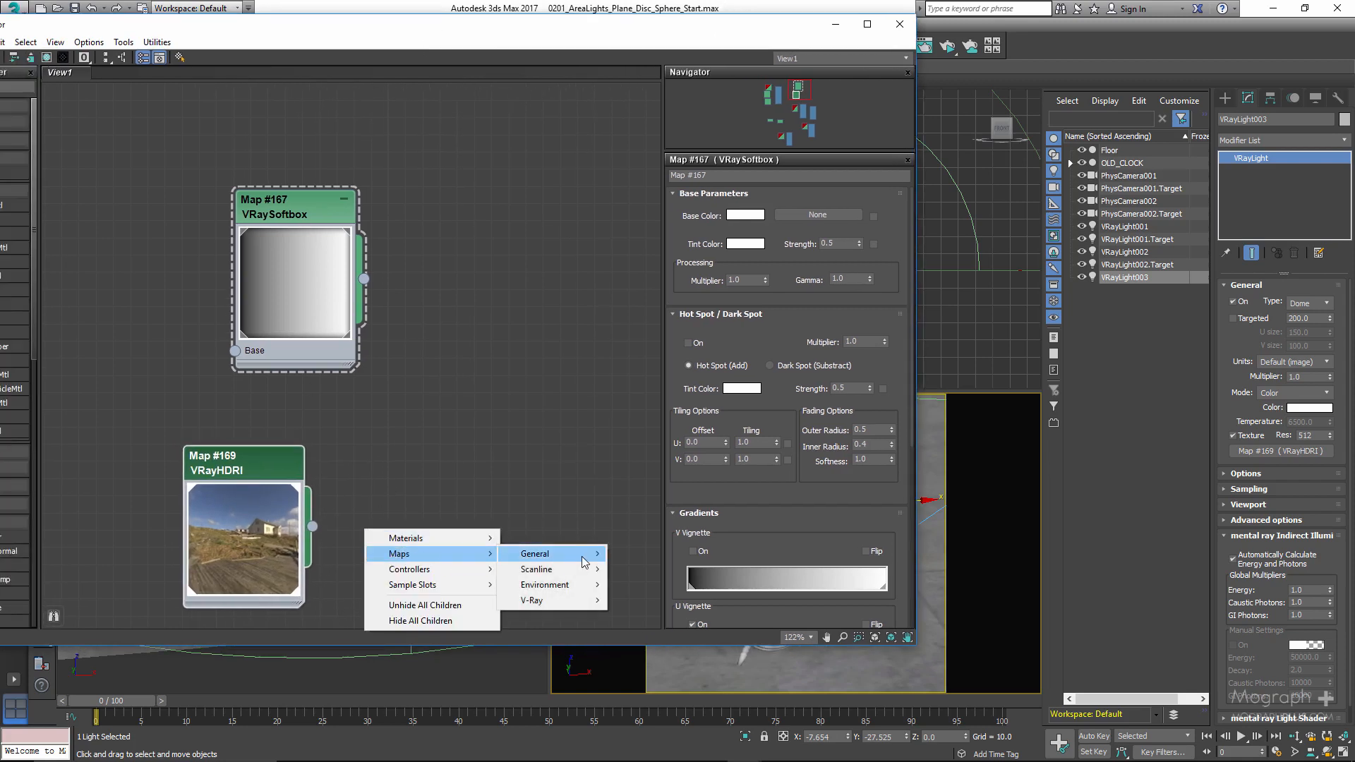
{"action": "mouse_move", "coordinate": [584, 557]}
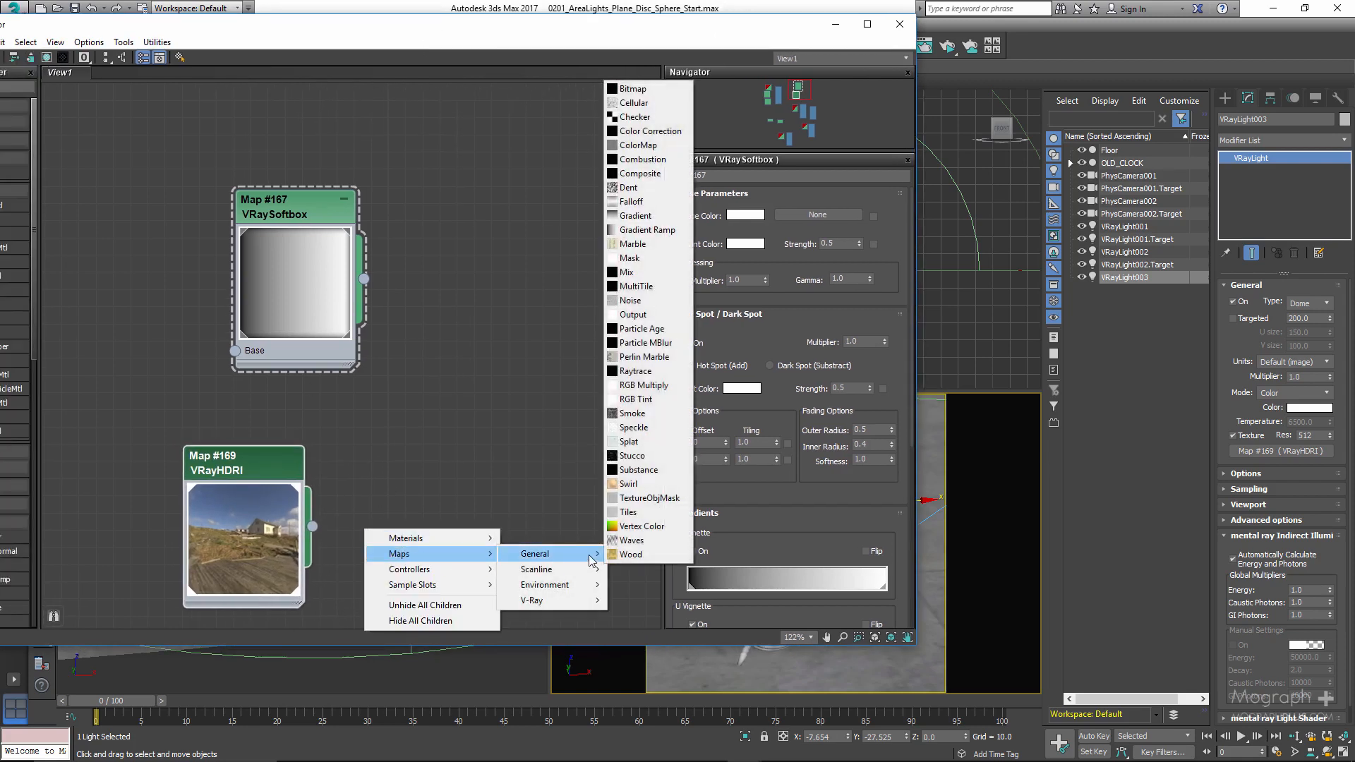
{"action": "left_click", "coordinate": [649, 131]}
{"action": "left_click_drag", "start_coordinate": [322, 536], "coordinate": [492, 446]}
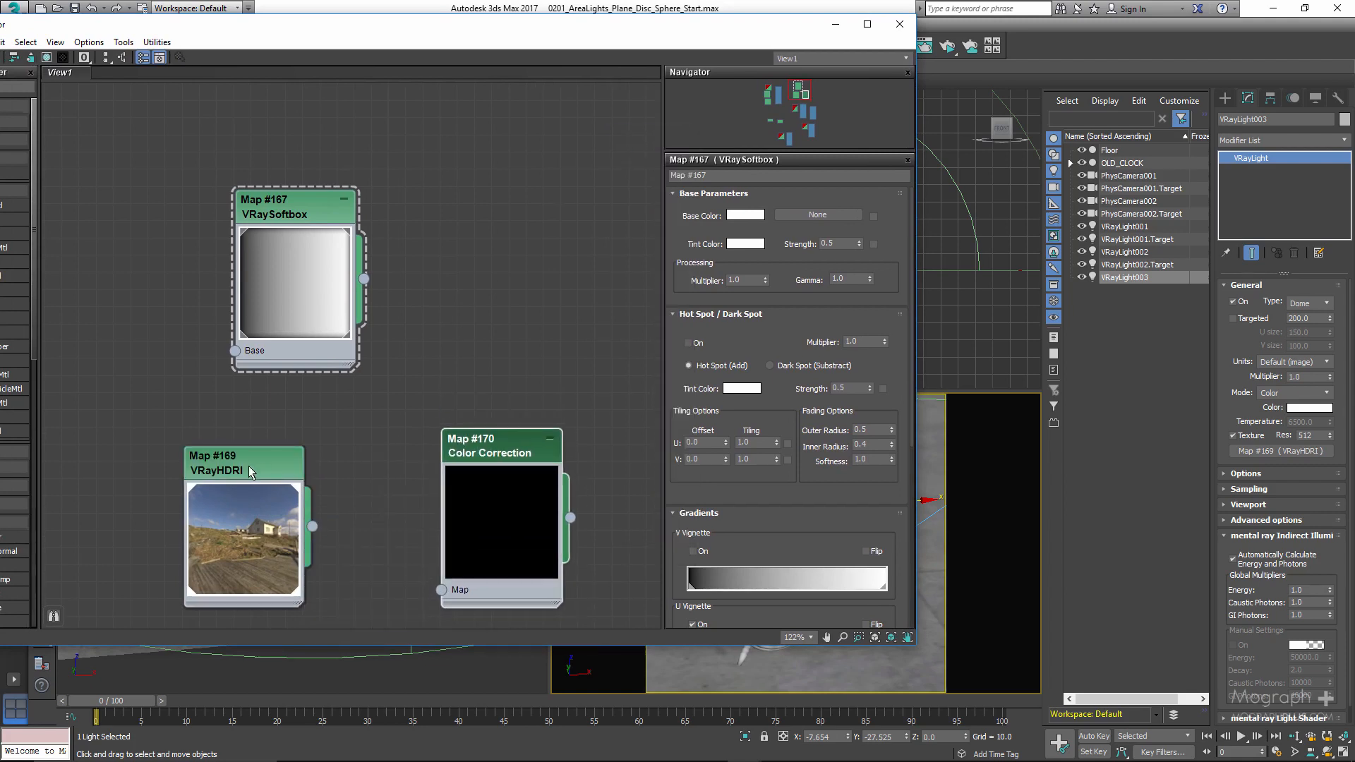
{"action": "left_click_drag", "start_coordinate": [226, 461], "coordinate": [191, 442]}
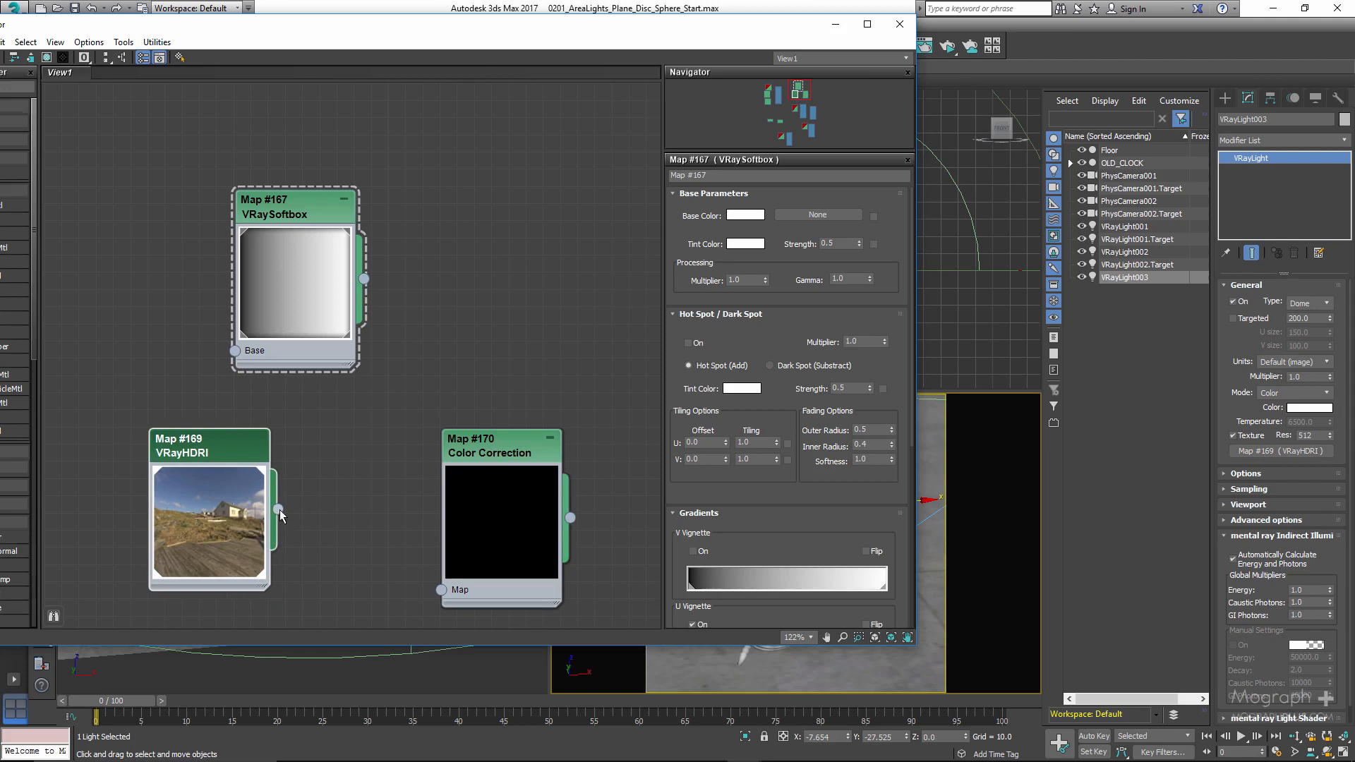
{"action": "left_click_drag", "start_coordinate": [277, 509], "coordinate": [439, 591]}
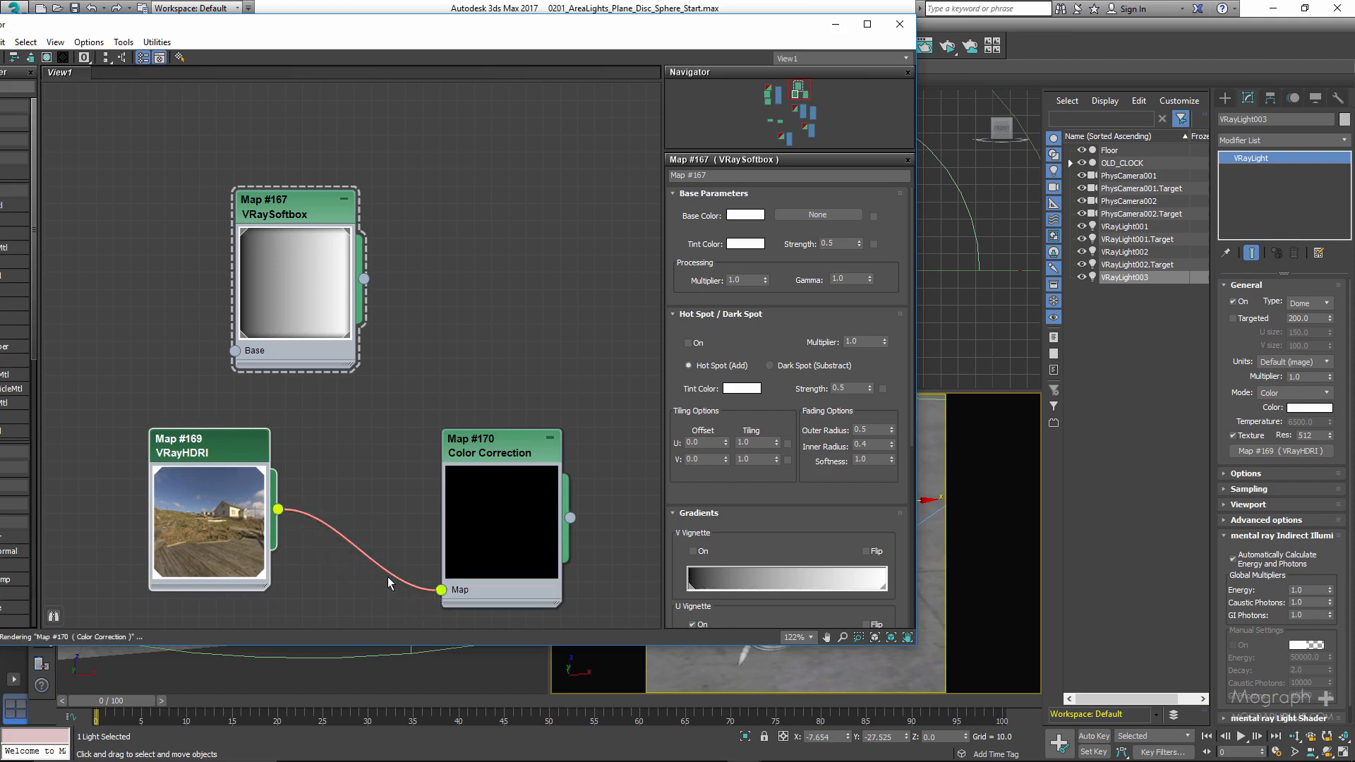
- Set the Color Correction's saturation to about -24.9 and assign it as an instance to the dome light's texture
{"action": "double_click", "coordinate": [478, 446]}
{"action": "left_click_drag", "start_coordinate": [790, 393], "coordinate": [780, 392]}
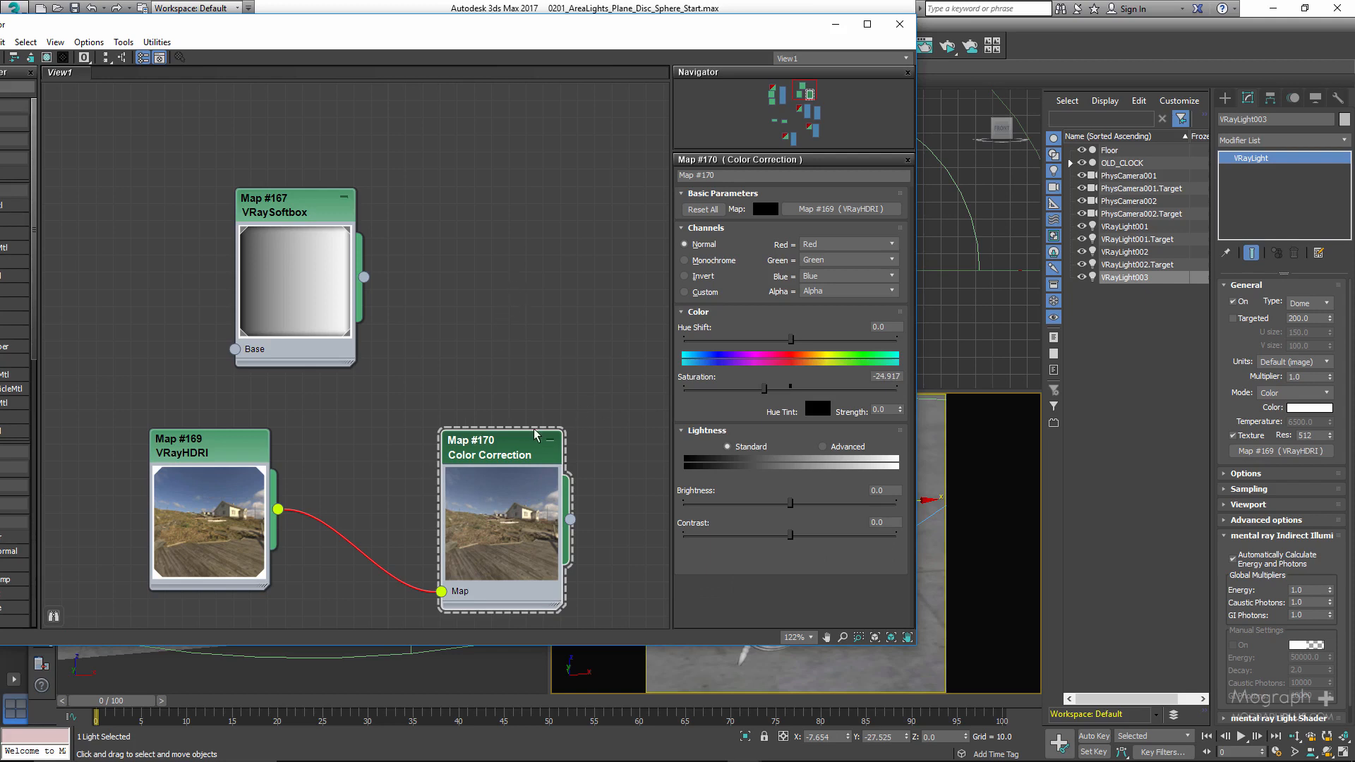
{"action": "left_click_drag", "start_coordinate": [570, 519], "coordinate": [1265, 456]}
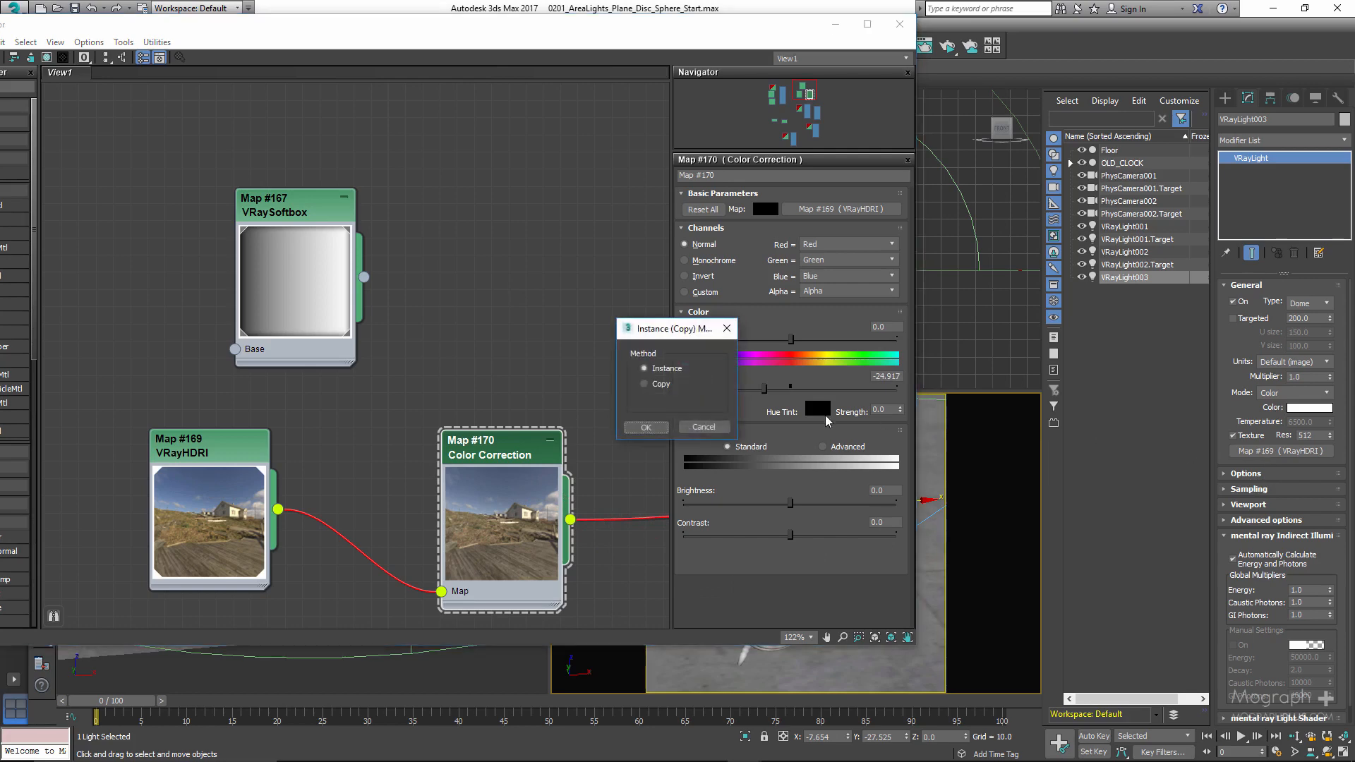
{"action": "left_click", "coordinate": [648, 426]}
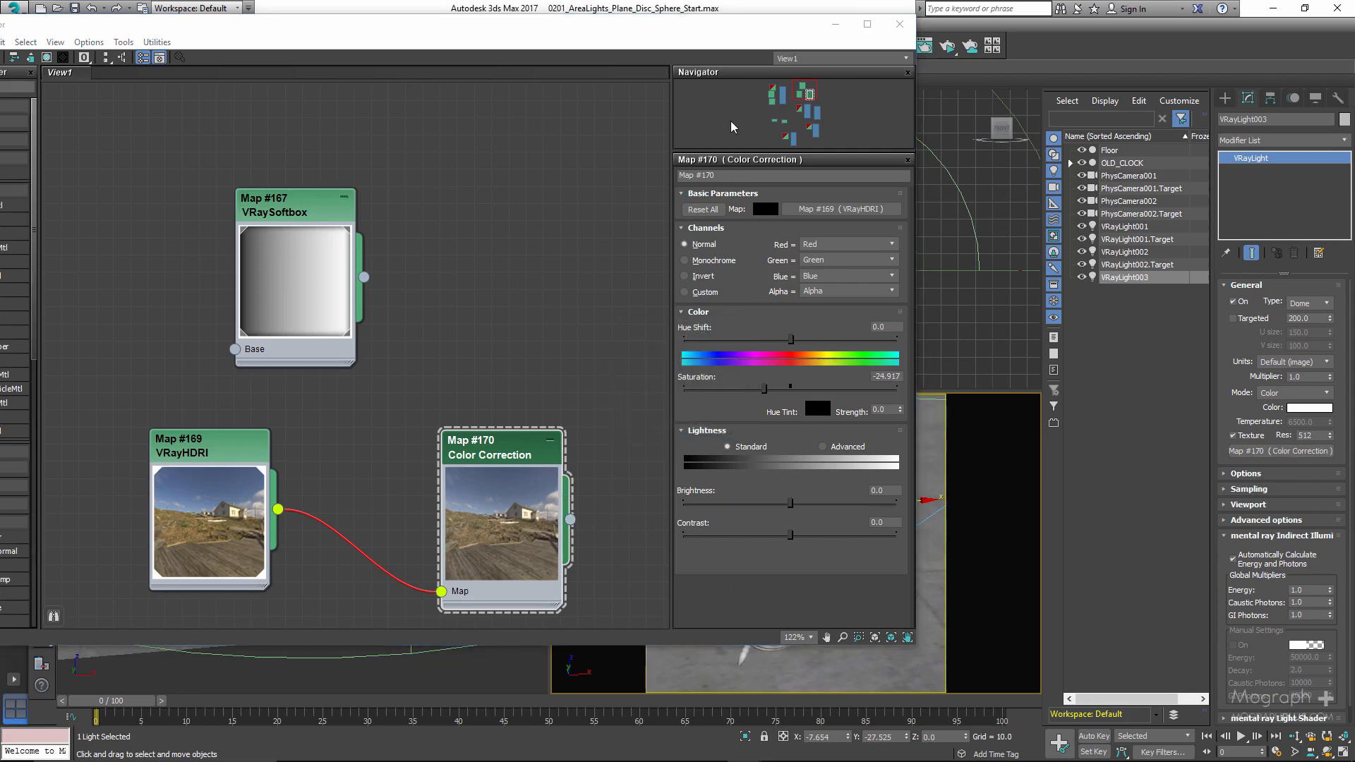
- Arrange the V-Ray frame buffer clear of the material editor and hide its render history
{"action": "left_click_drag", "start_coordinate": [729, 17], "coordinate": [478, 285]}
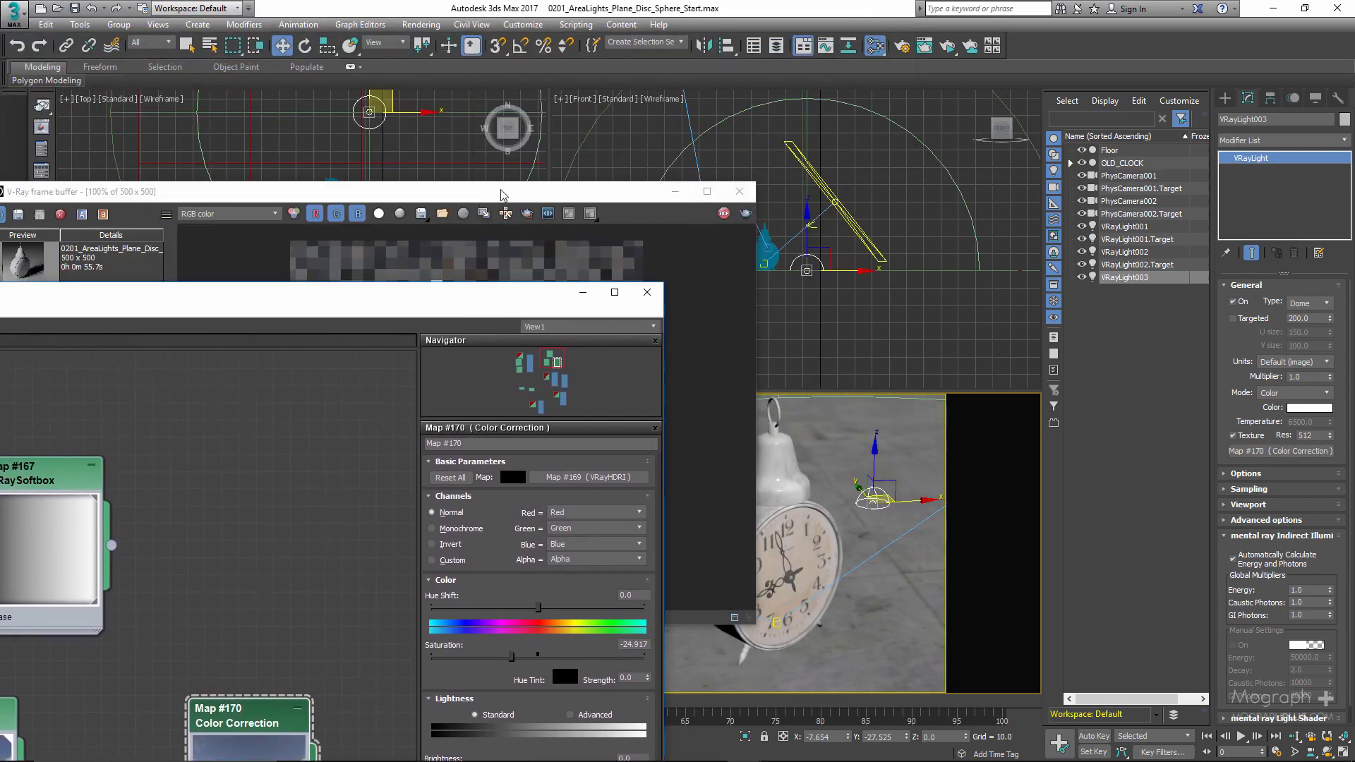
{"action": "left_click_drag", "start_coordinate": [527, 200], "coordinate": [1002, 118]}
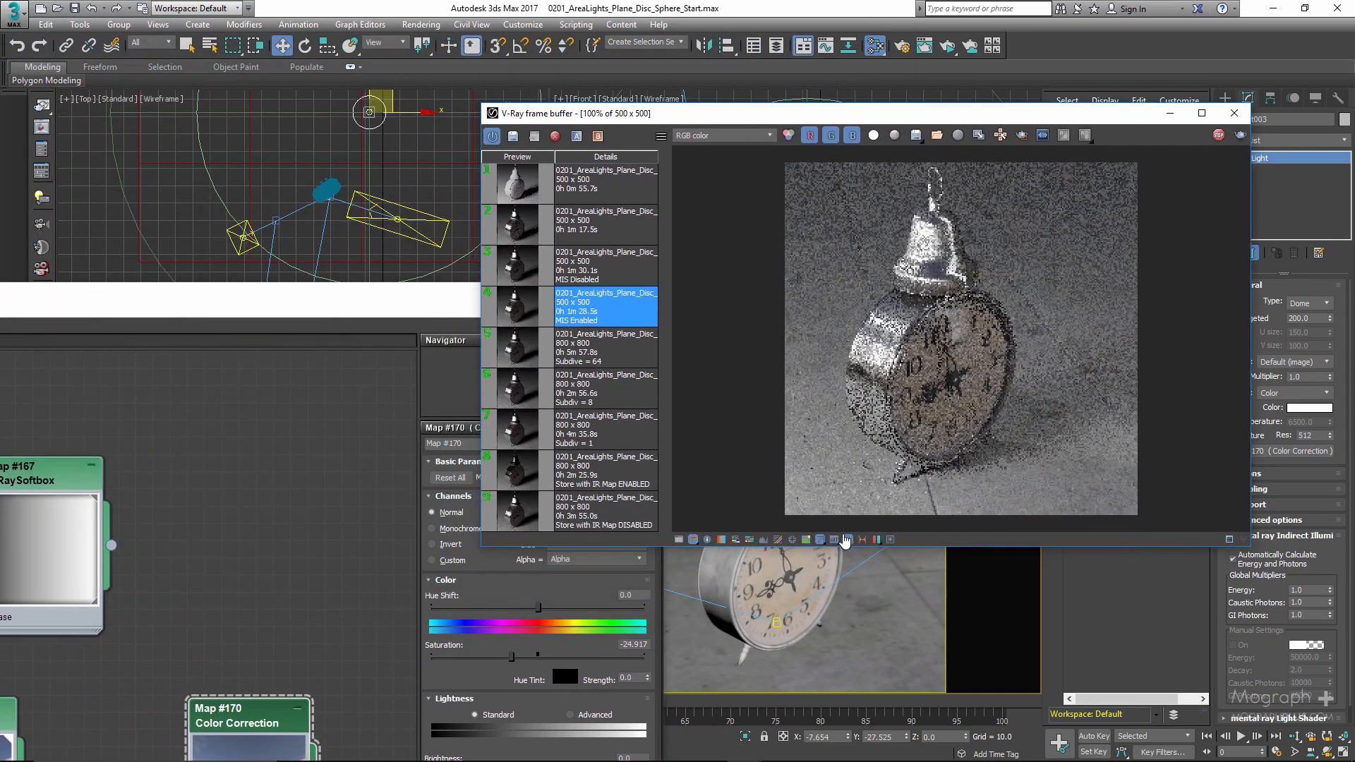
{"action": "left_click", "coordinate": [849, 539]}
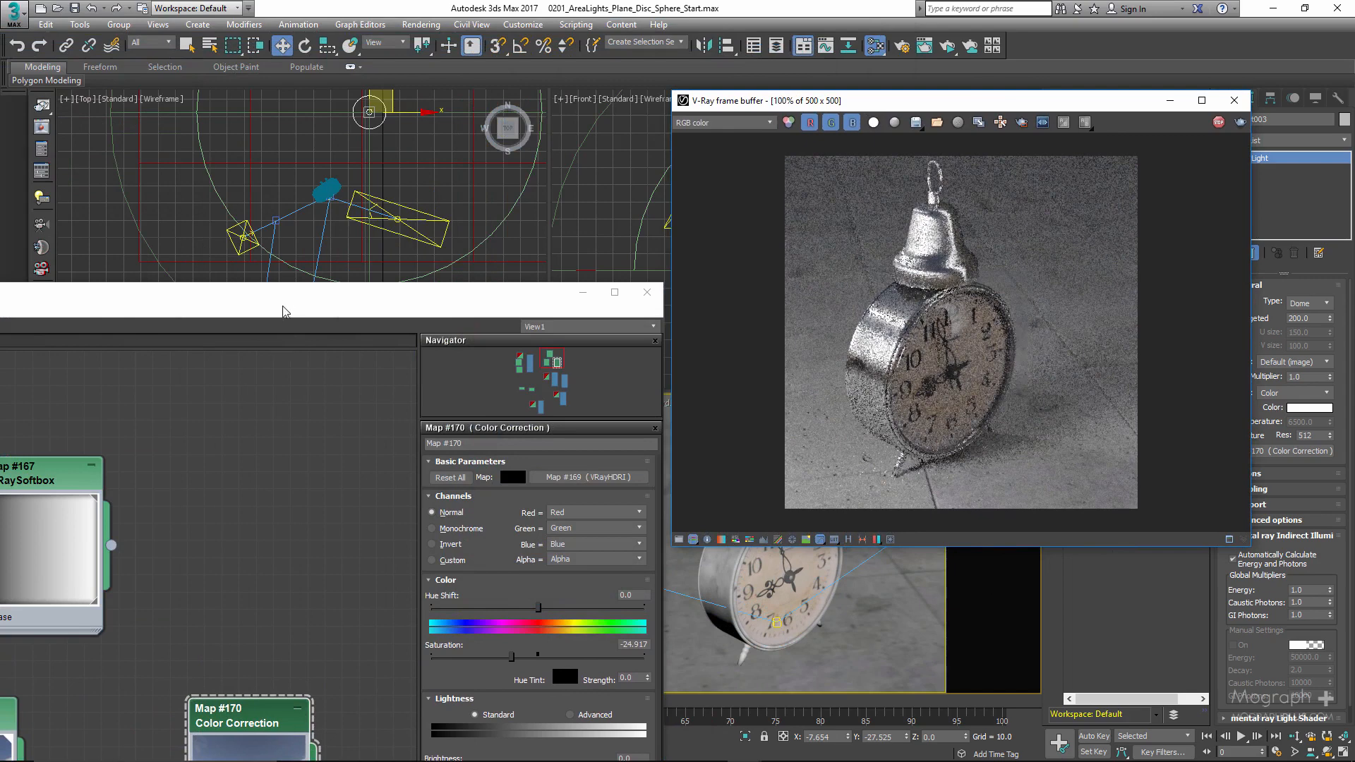
- Lower the VRayHDRI map's overall multiplier to darken the environment lighting, and close the material editor
{"action": "left_click_drag", "start_coordinate": [282, 311], "coordinate": [378, 227]}
{"action": "double_click", "coordinate": [89, 625]}
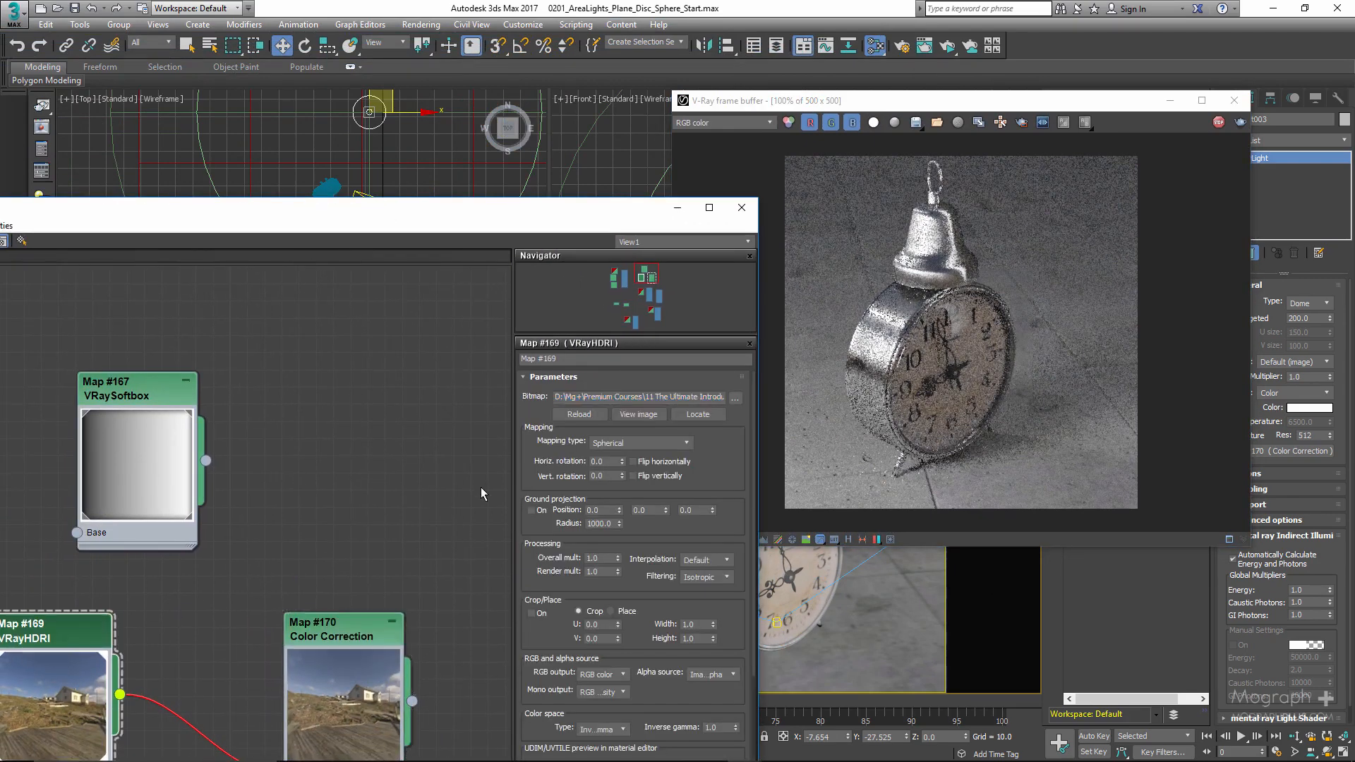
{"action": "double_click", "coordinate": [605, 558]}
{"action": "key", "text": "BackSpace"}
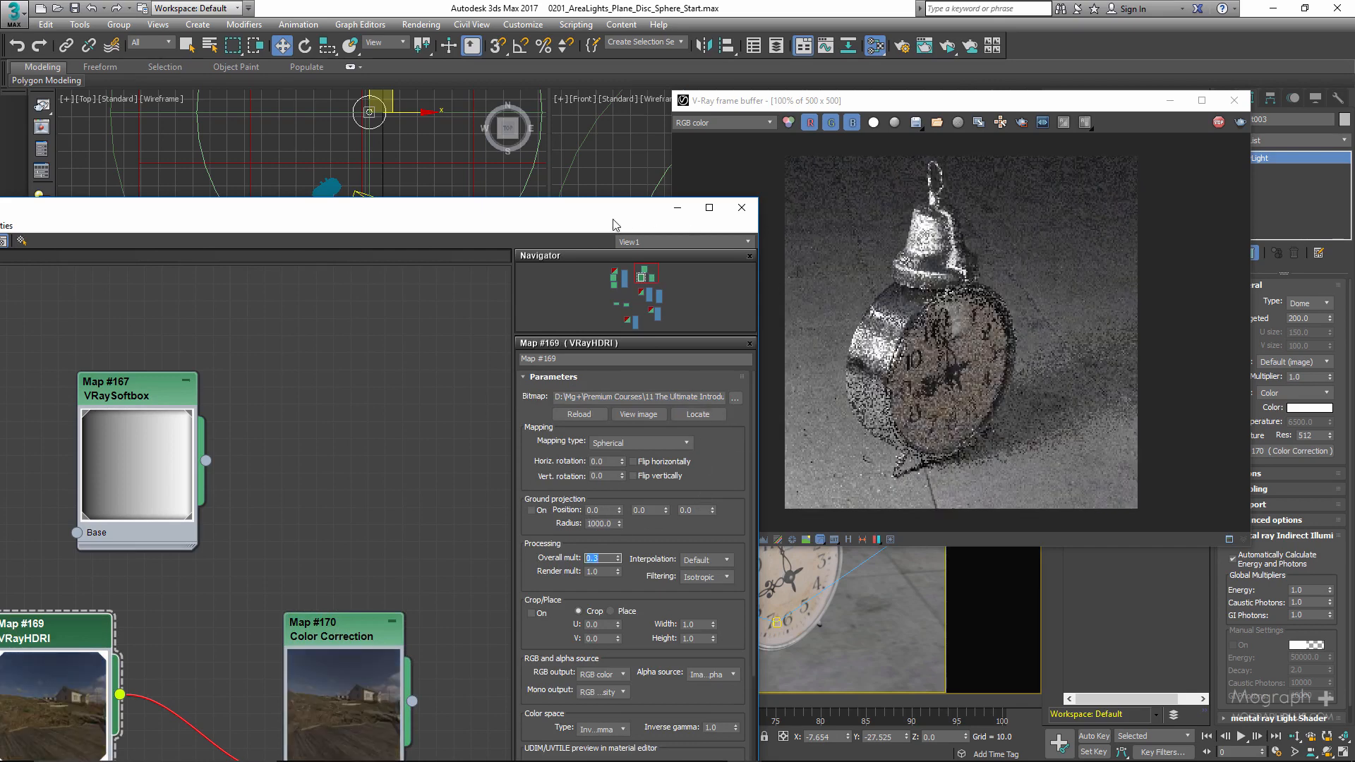
{"action": "left_click_drag", "start_coordinate": [613, 224], "coordinate": [509, 106]}
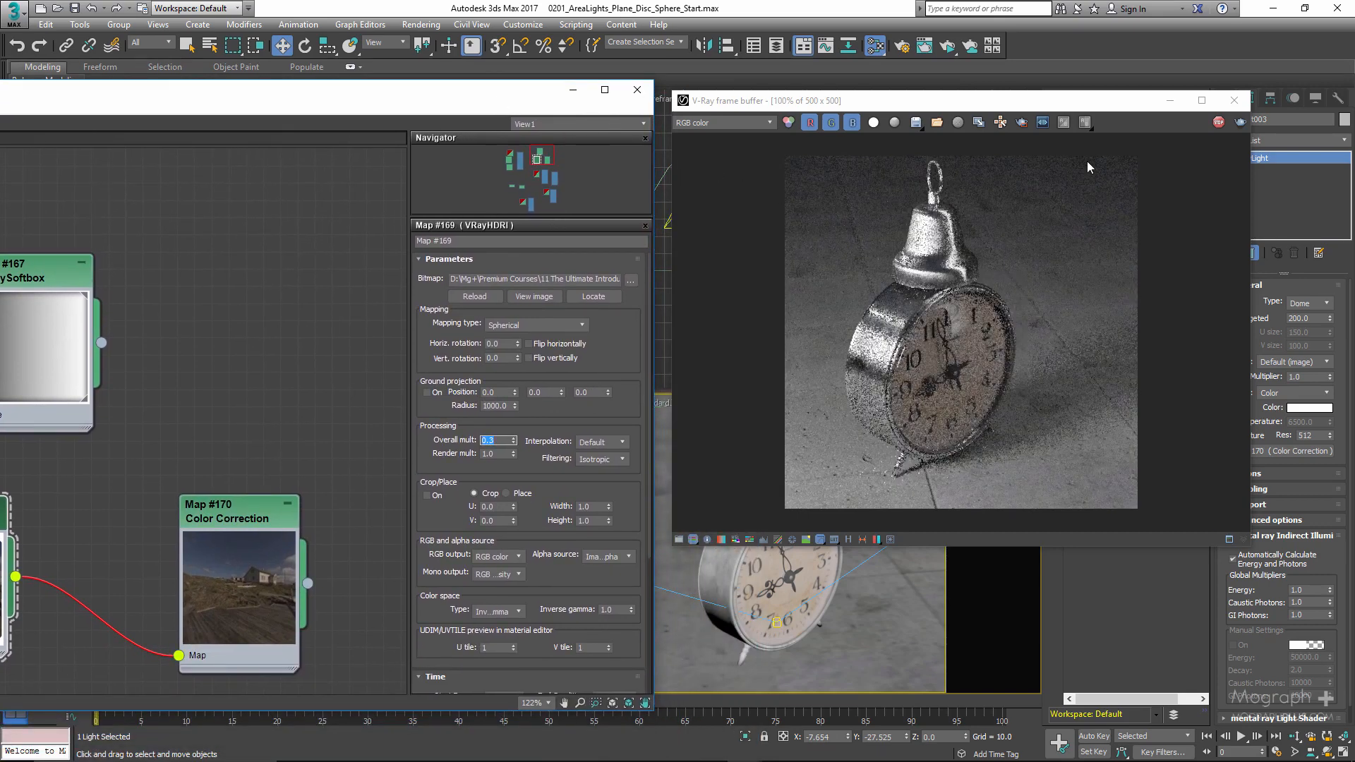
{"action": "left_click_drag", "start_coordinate": [1118, 98], "coordinate": [773, 174]}
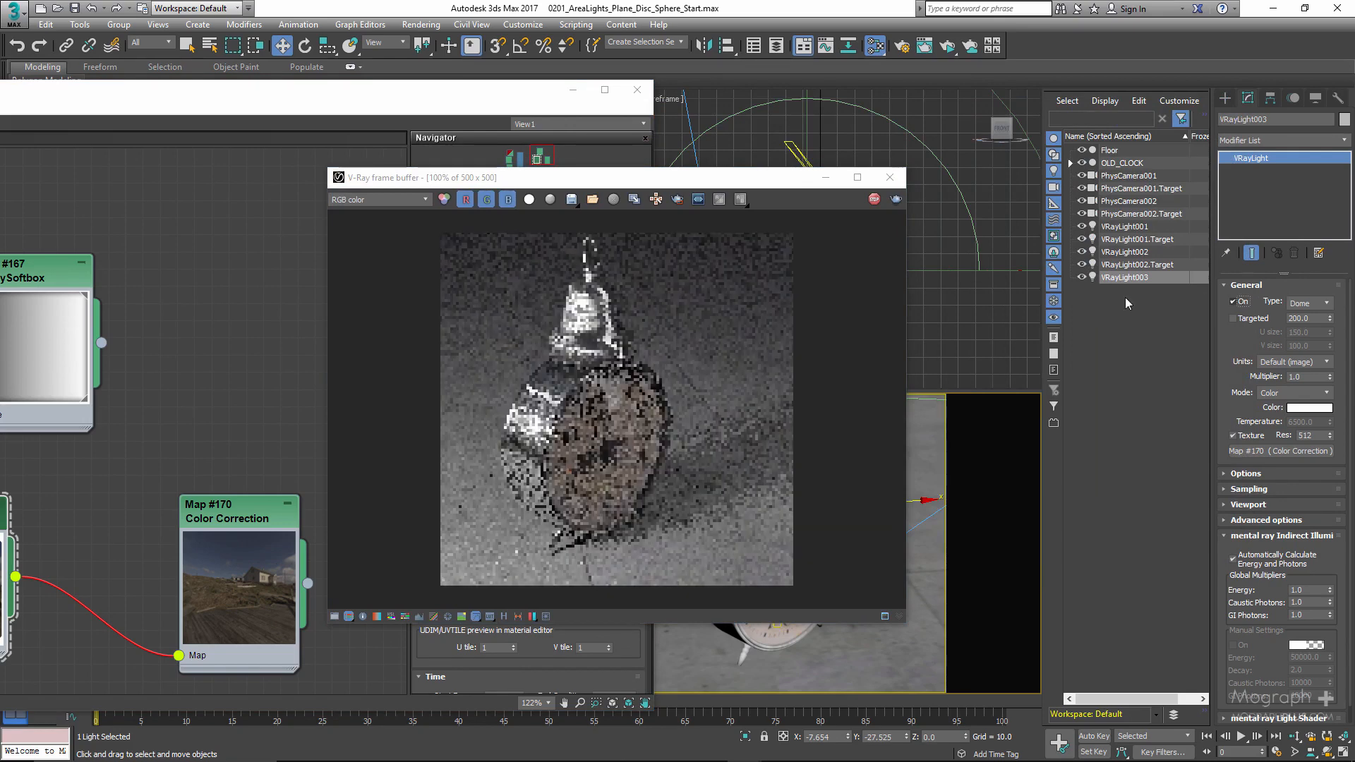
{"action": "left_click_drag", "start_coordinate": [732, 180], "coordinate": [401, 194]}
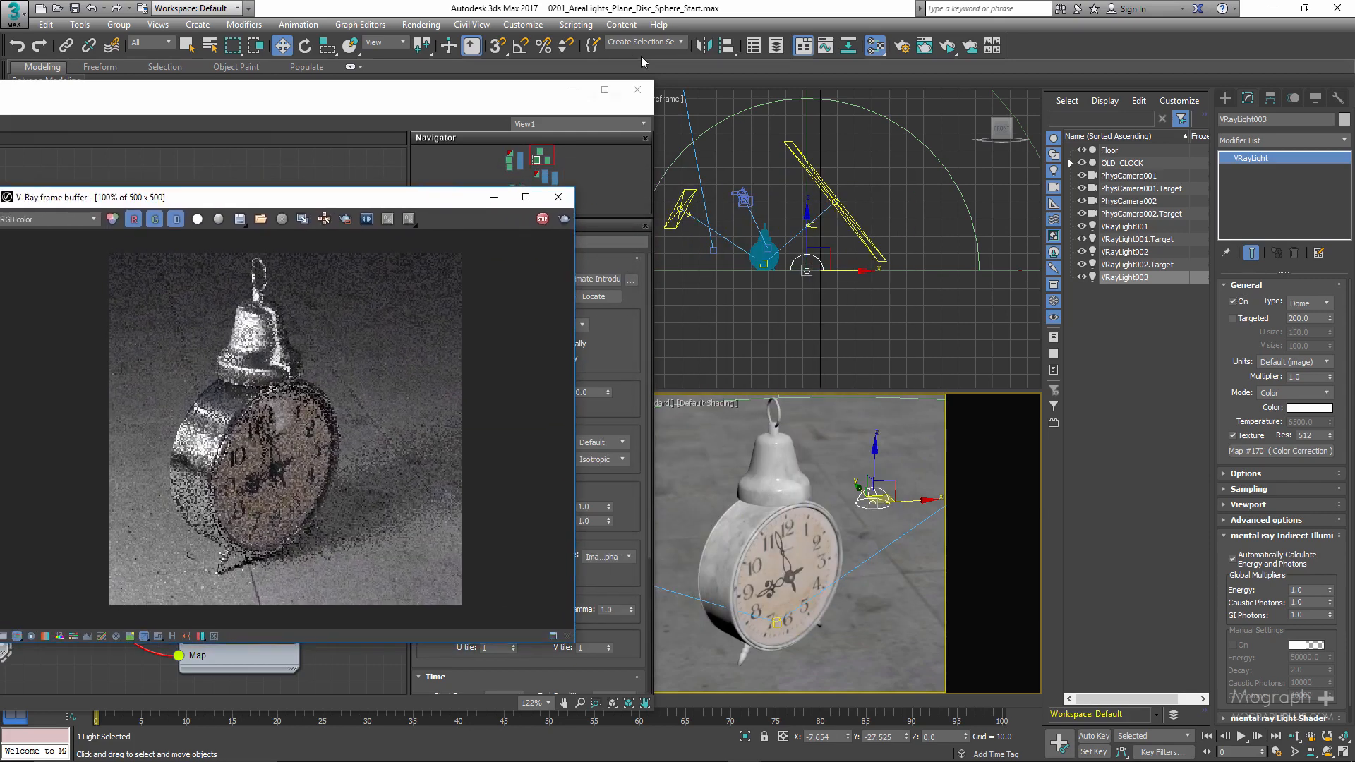
{"action": "left_click", "coordinate": [638, 90]}
- Switch the camera view to PhysCamera002 and orbit it down near floor level to show the clock against the HDR sky
{"action": "right_click", "coordinate": [809, 449]}
{"action": "left_click", "coordinate": [724, 492]}
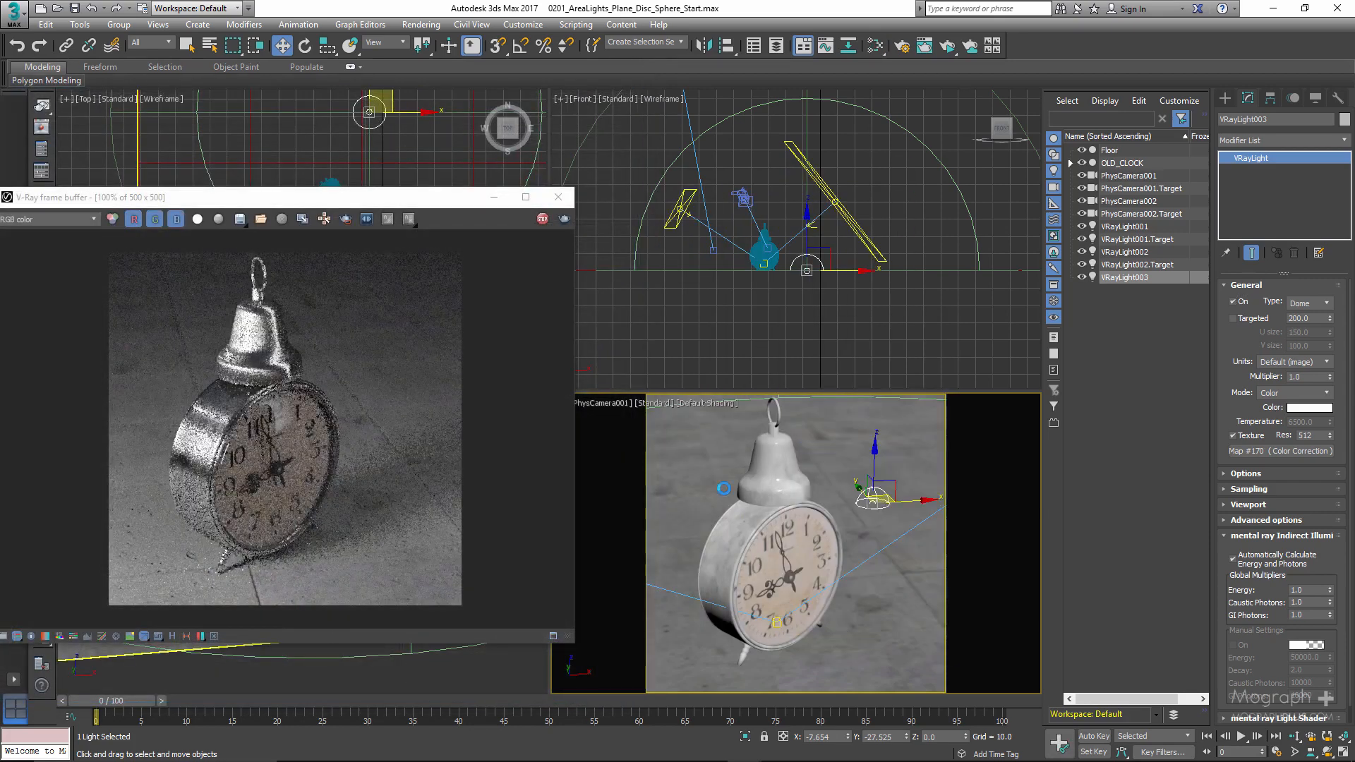
{"action": "key", "text": "c"}
{"action": "left_click", "coordinate": [641, 295]}
{"action": "double_click", "coordinate": [641, 295]}
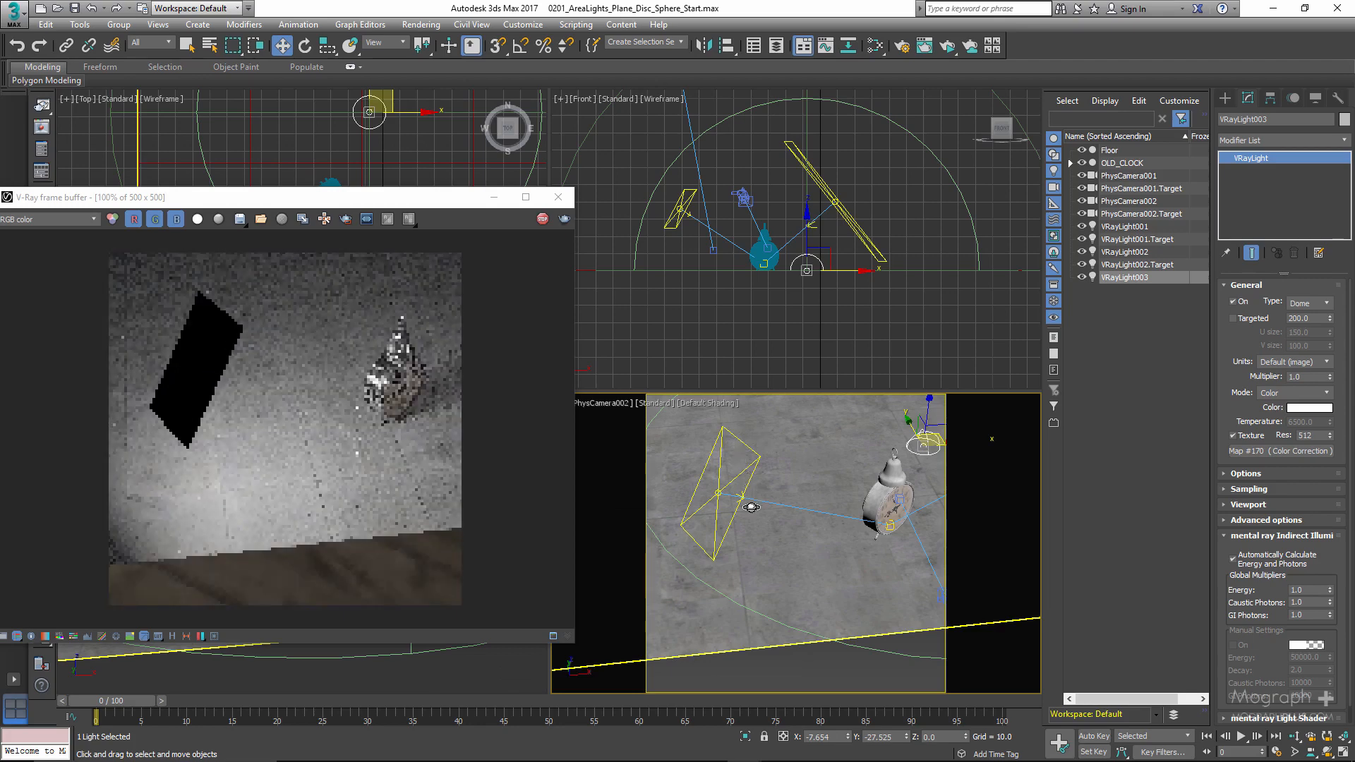
{"action": "key", "text": "ctrl+r"}
{"action": "left_click_drag", "start_coordinate": [835, 485], "coordinate": [790, 491]}
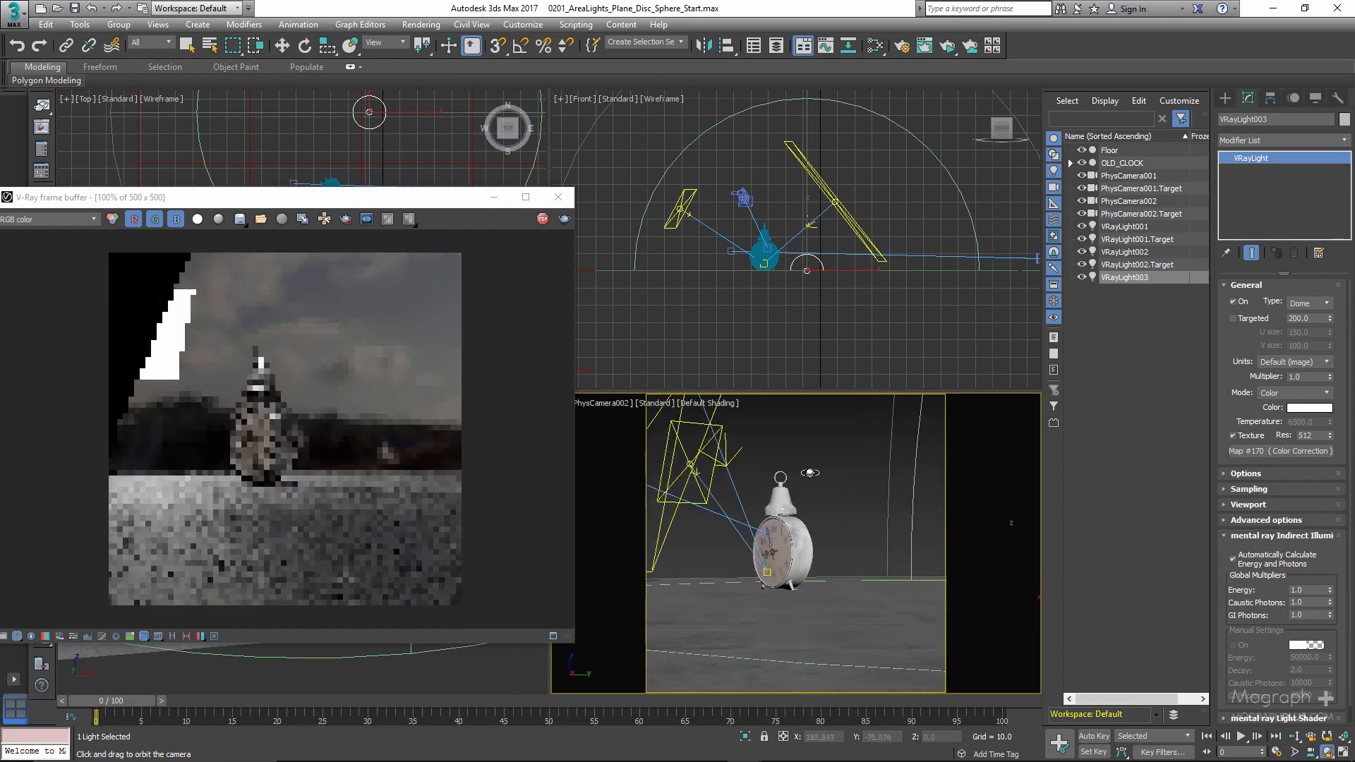
- Switch the camera view to PhysCamera001, and stop the ActiveShade rendering by closing its frame buffer
{"action": "left_click", "coordinate": [1233, 302]}
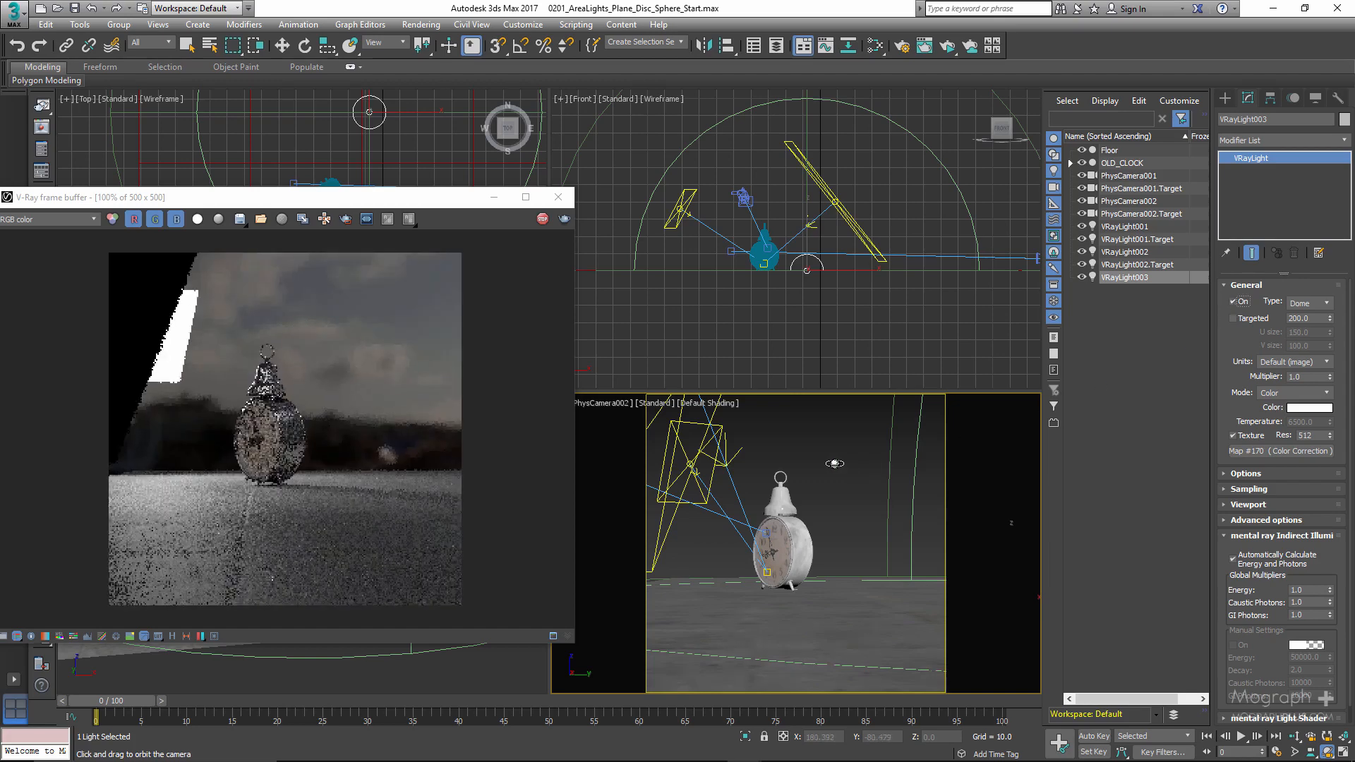
{"action": "key", "text": "c"}
{"action": "left_click", "coordinate": [650, 293]}
{"action": "left_click", "coordinate": [689, 490]}
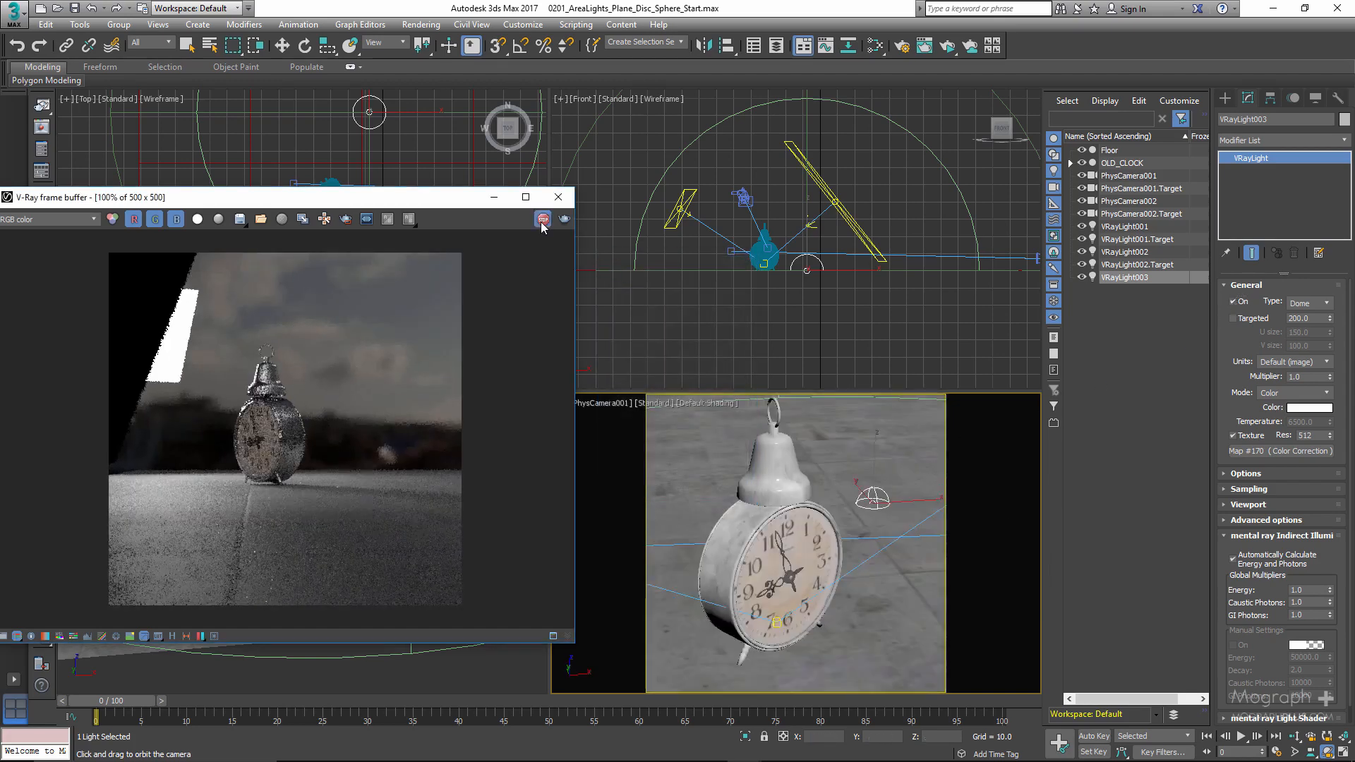
{"action": "left_click", "coordinate": [558, 197]}
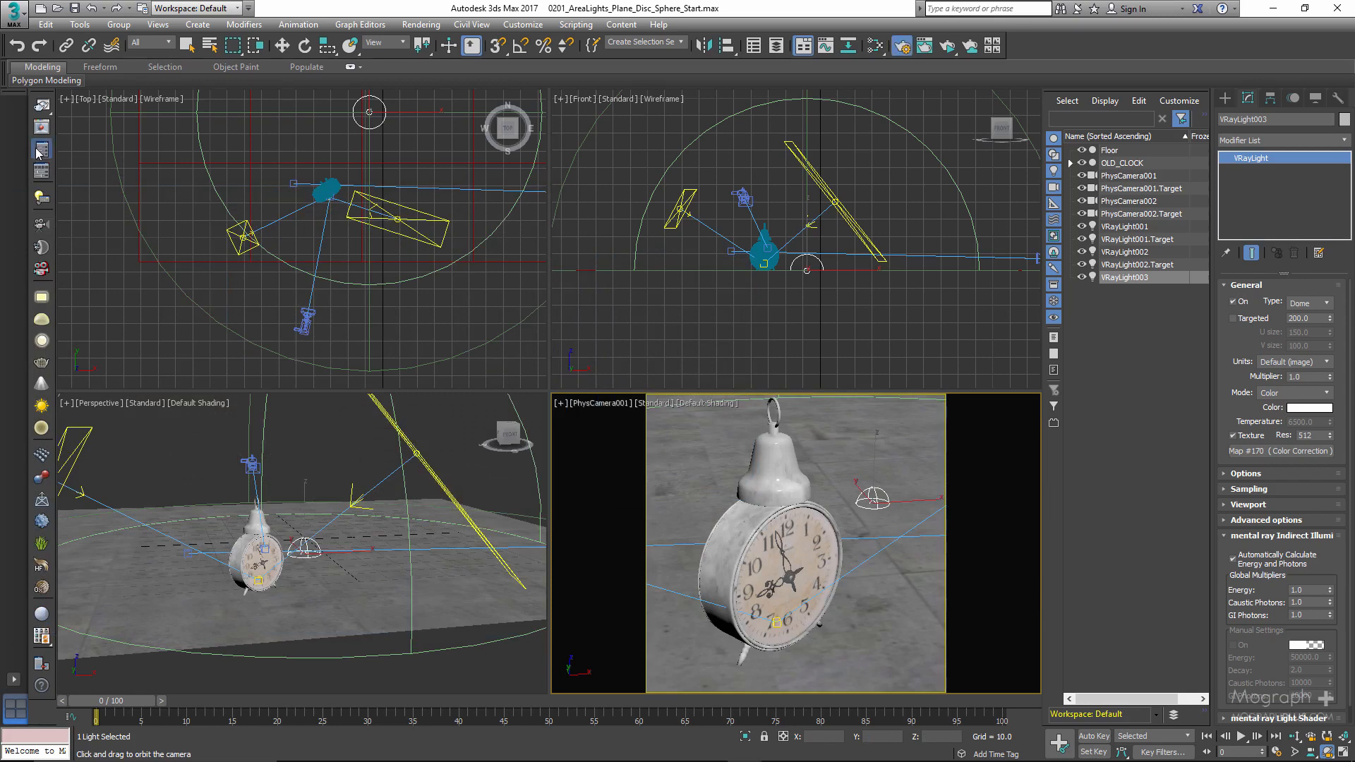
- Set the render target to Production Rendering Mode in the render setup
{"action": "left_click", "coordinate": [41, 150]}
{"action": "left_click", "coordinate": [504, 114]}
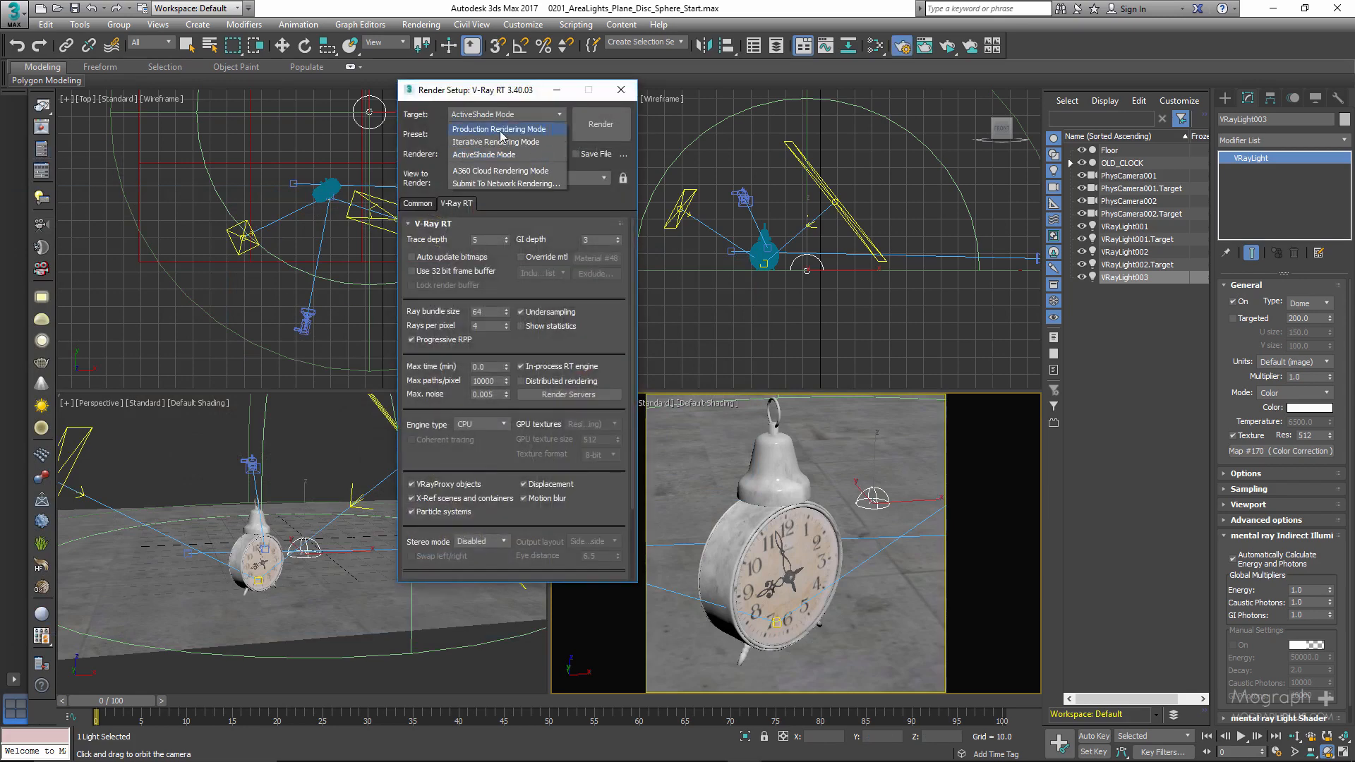
{"action": "left_click", "coordinate": [502, 131]}
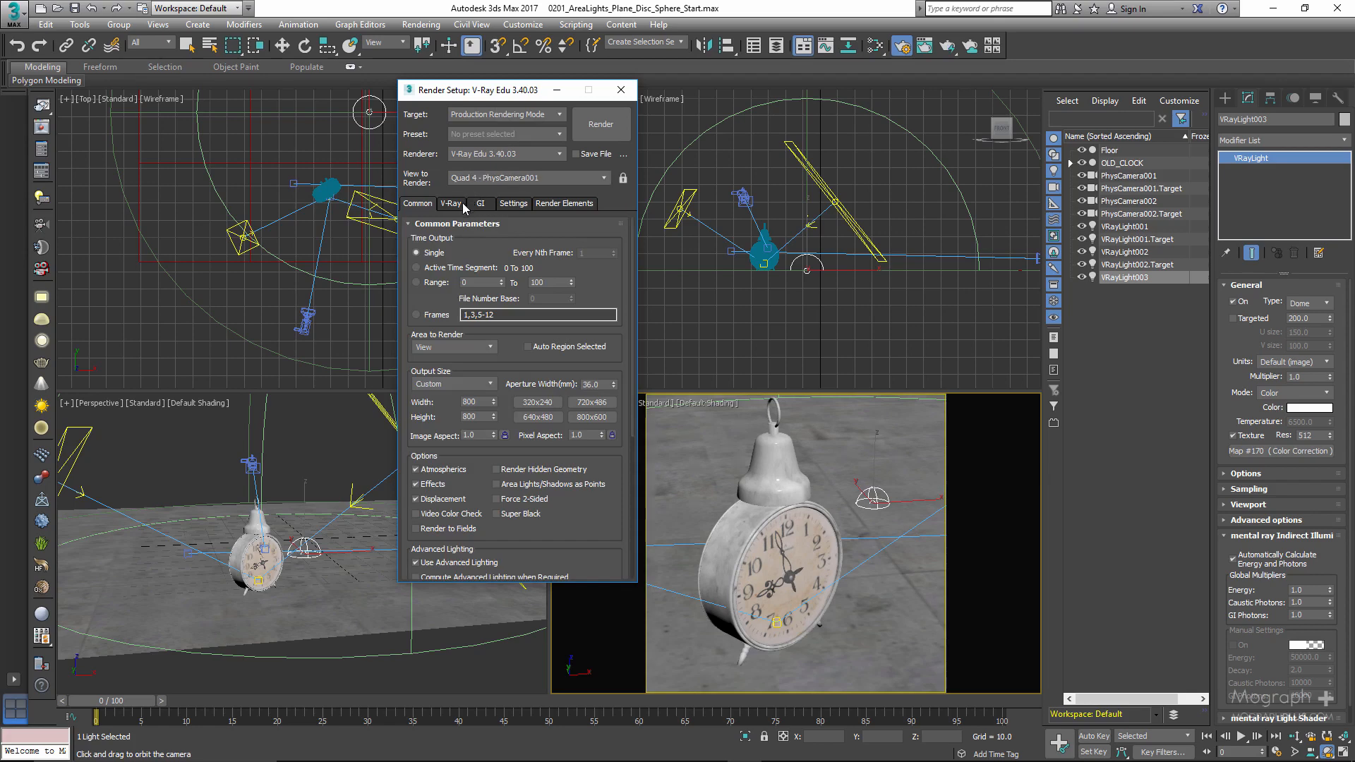
- Delete the disabled VRayDenoiser render element and add a new VRayDenoiser in its place
{"action": "left_click", "coordinate": [563, 204]}
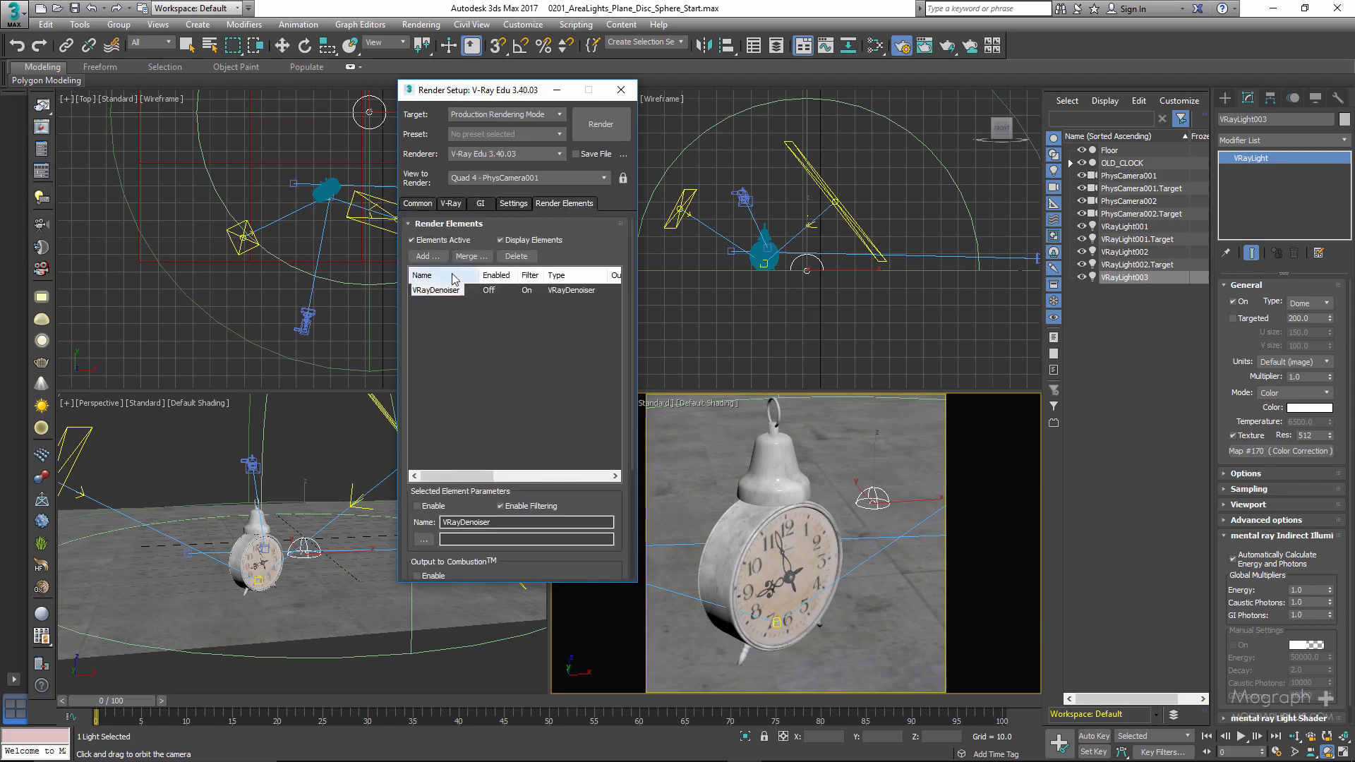
{"action": "left_click", "coordinate": [519, 257]}
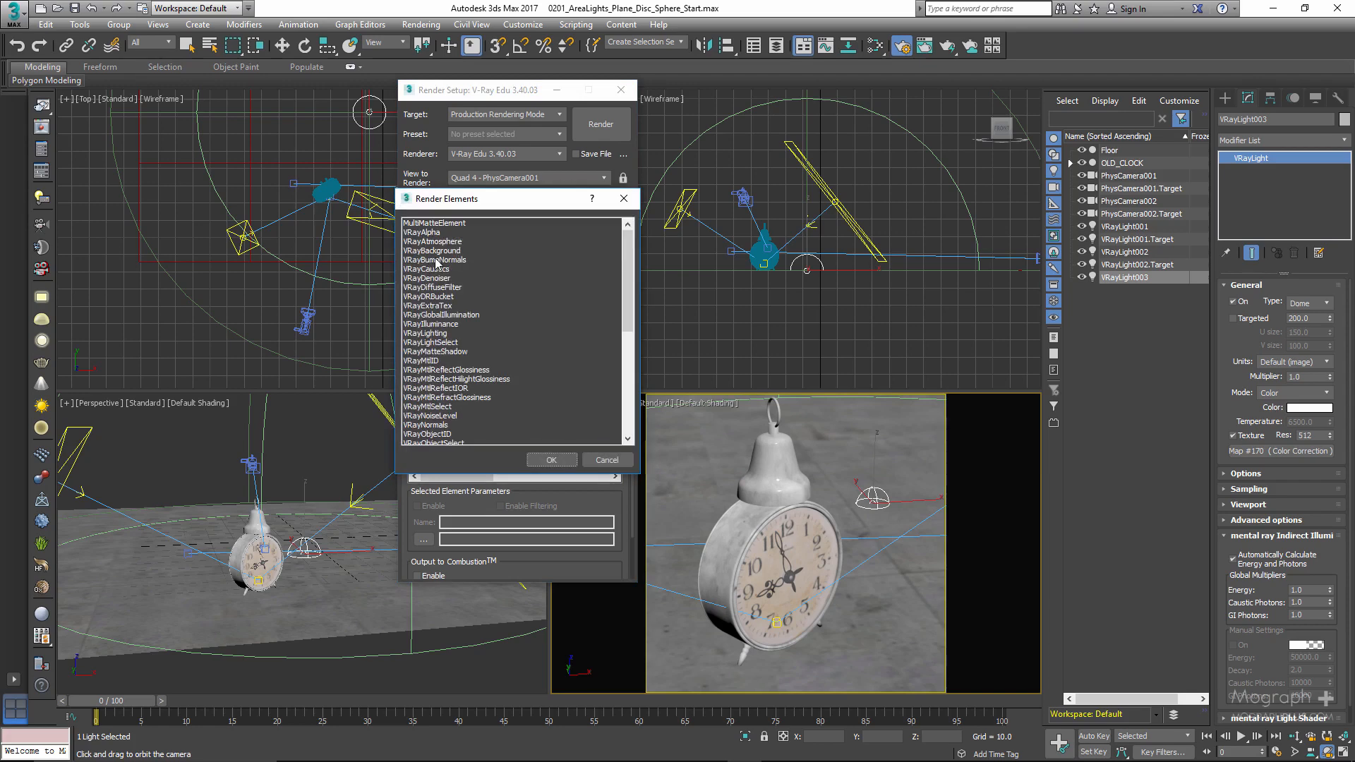
{"action": "left_click", "coordinate": [439, 279]}
{"action": "double_click", "coordinate": [439, 280]}
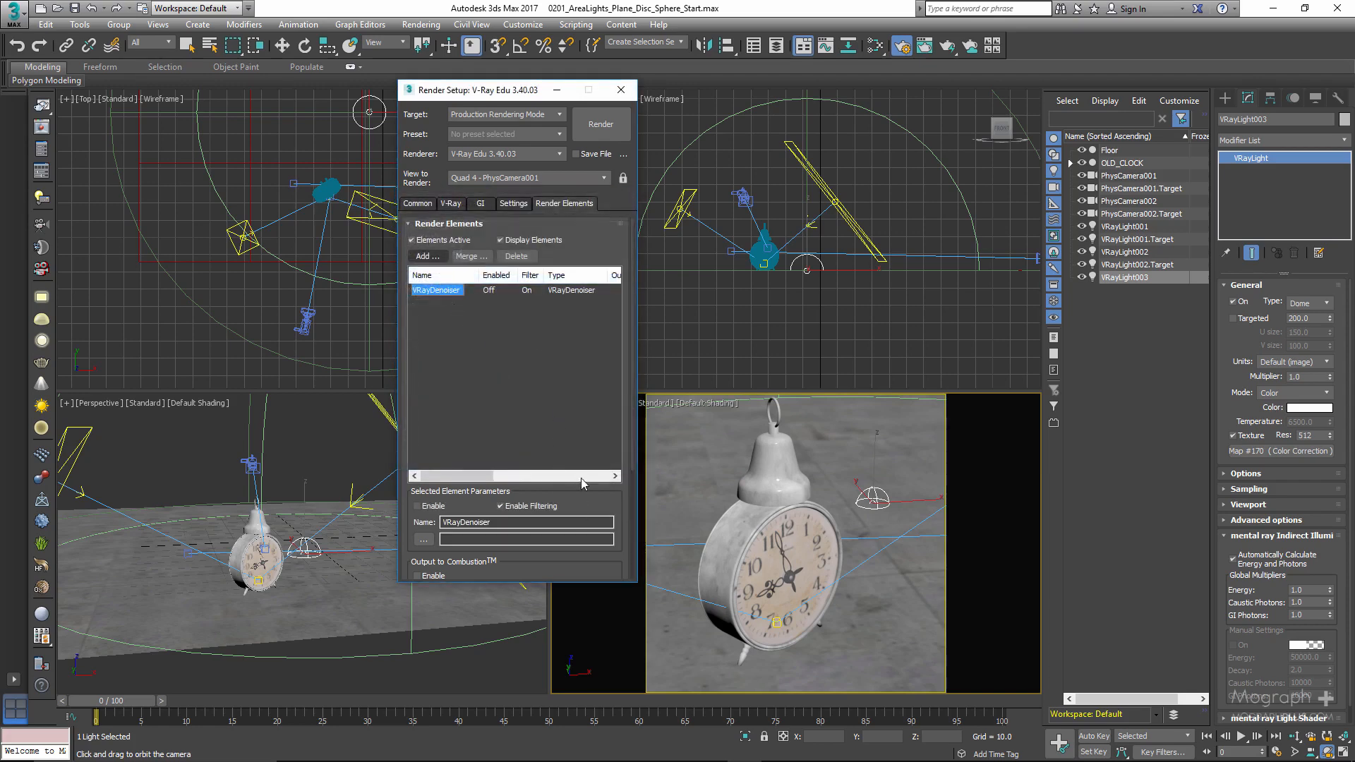
- Set the render output size to 1200 × 1200 with the image aspect locked
{"action": "left_click", "coordinate": [416, 206]}
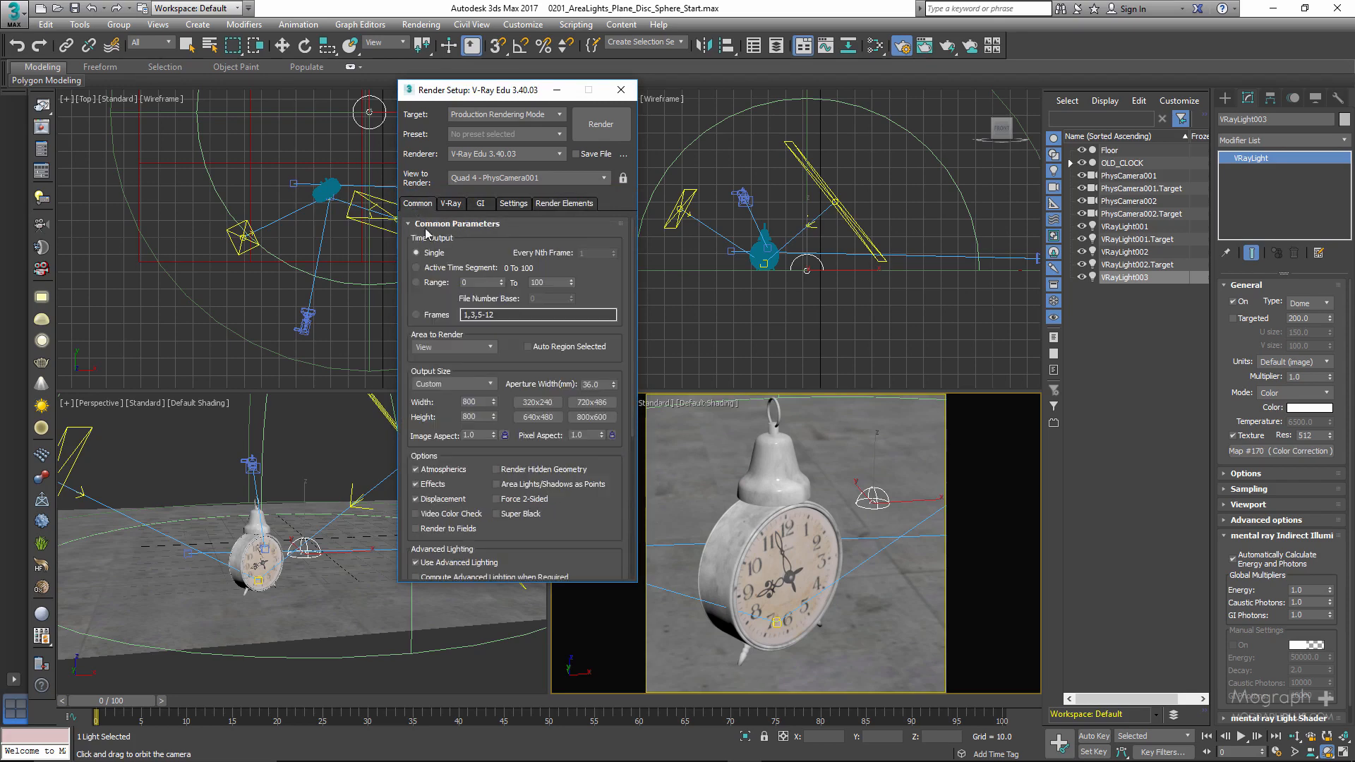
{"action": "double_click", "coordinate": [484, 402]}
{"action": "type", "text": "1"}
{"action": "left_click", "coordinate": [505, 436]}
{"action": "key", "text": "Return"}
{"action": "right_click", "coordinate": [760, 474]}
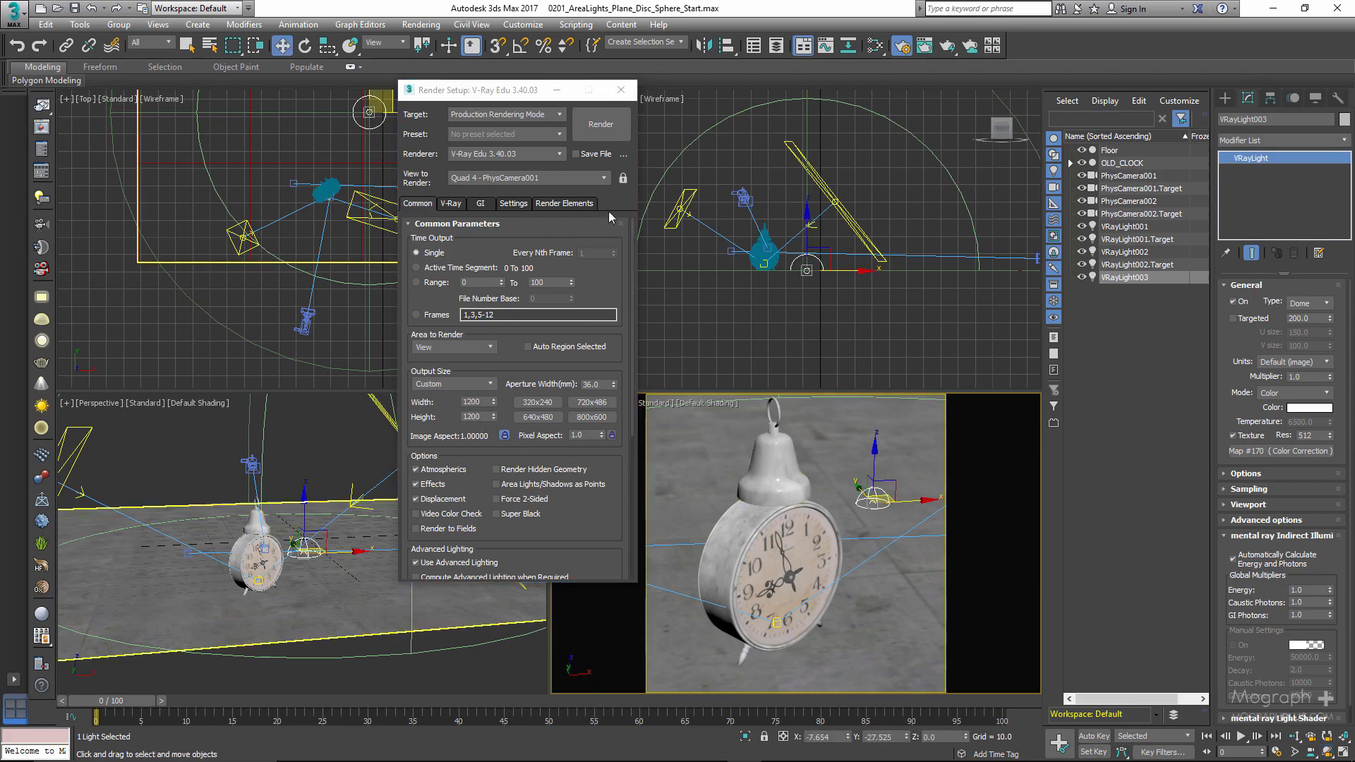
{"action": "left_click", "coordinate": [601, 124]}
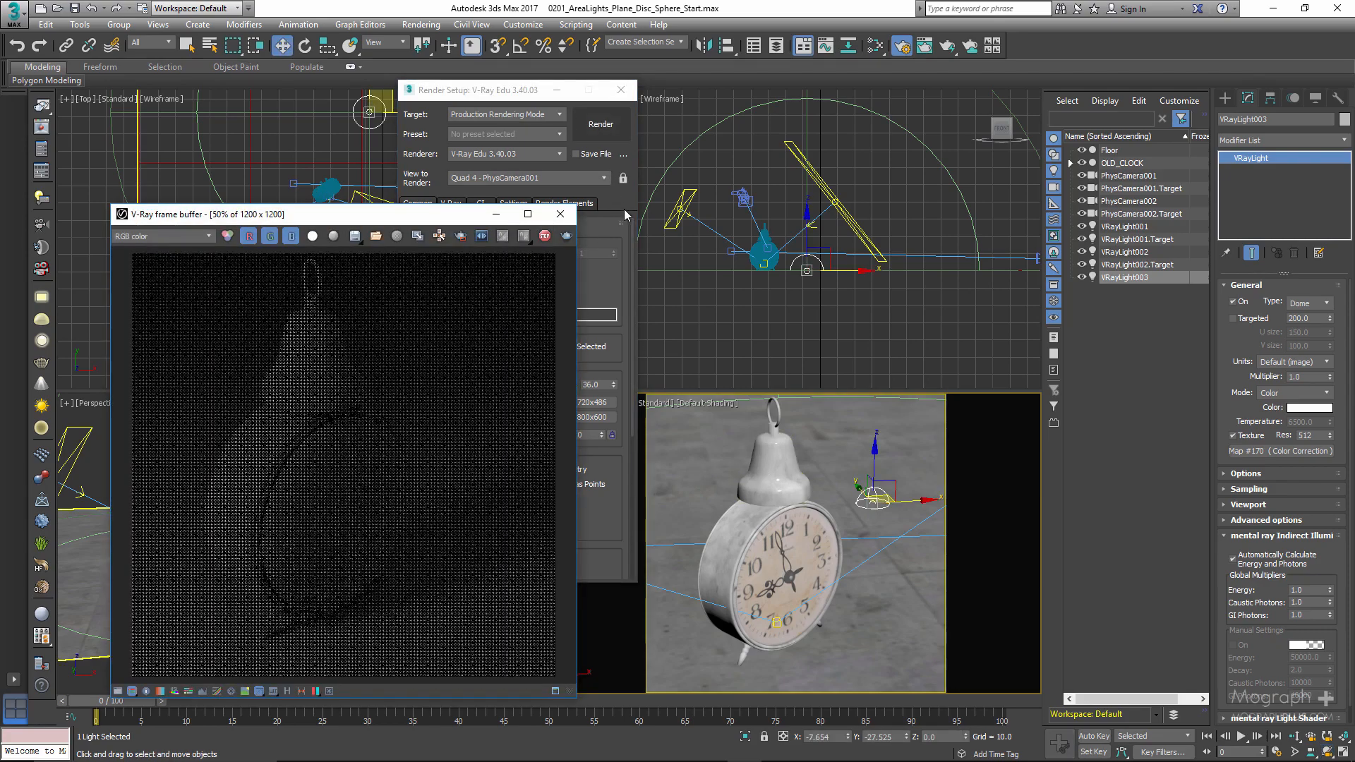
{"action": "left_click", "coordinate": [545, 237]}
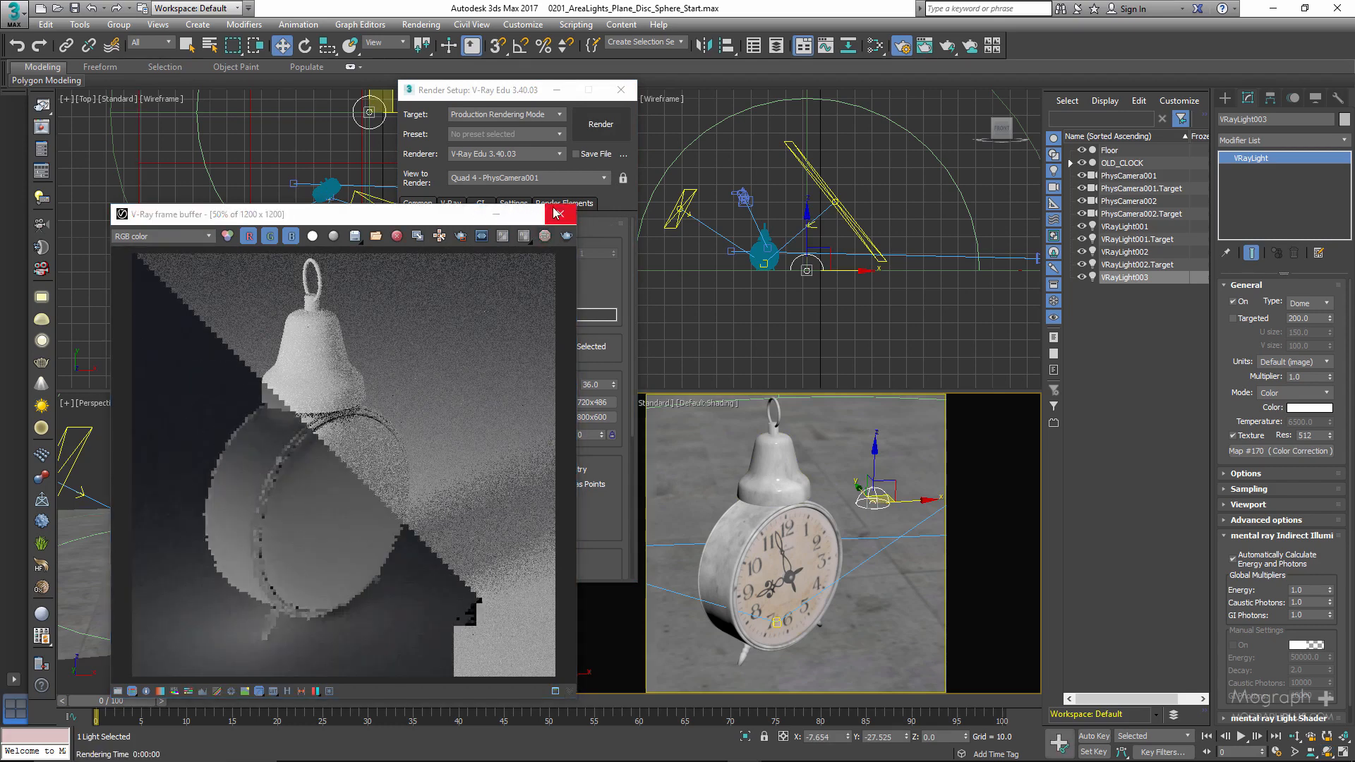
{"action": "left_click", "coordinate": [555, 213]}
- Turn off the material override in V-Ray's global switches and render the PhysCamera001 view in a maximized frame buffer
{"action": "left_click", "coordinate": [451, 204]}
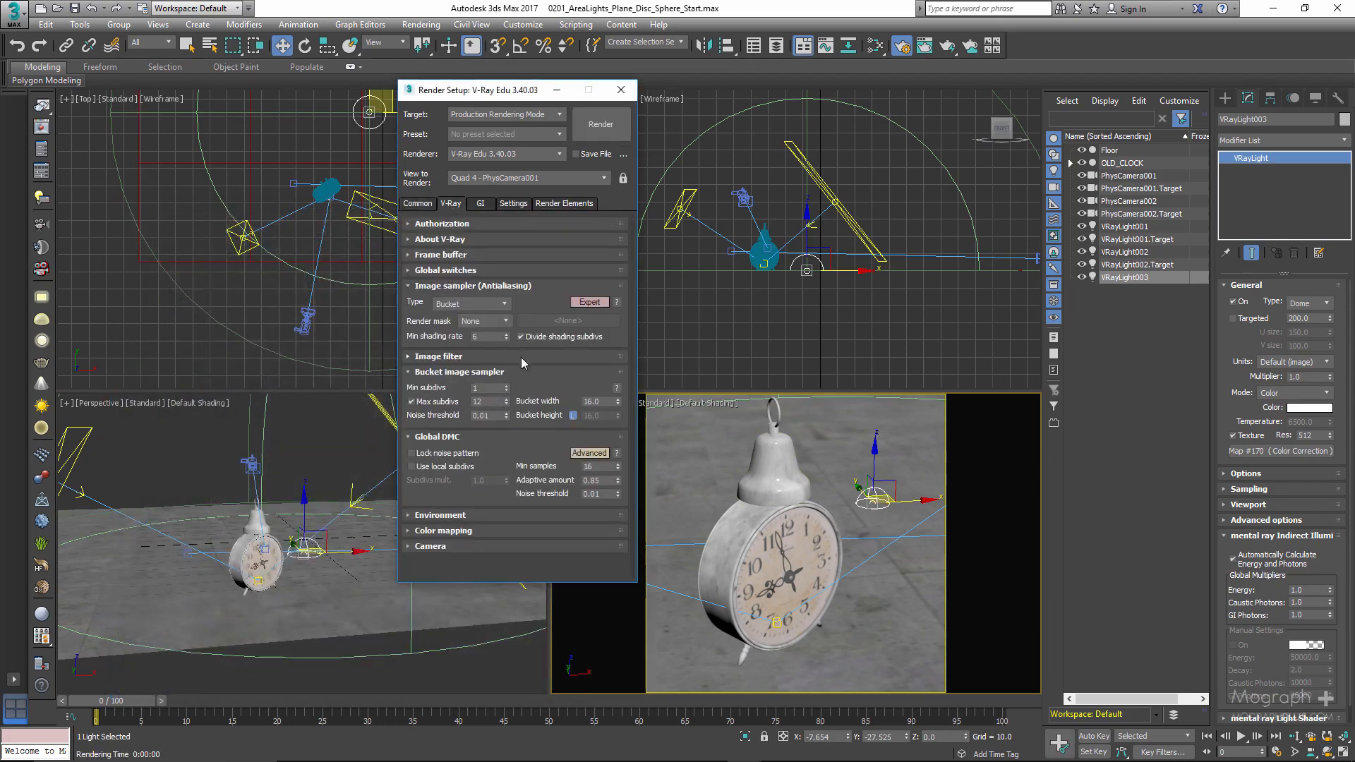
{"action": "left_click", "coordinate": [485, 272]}
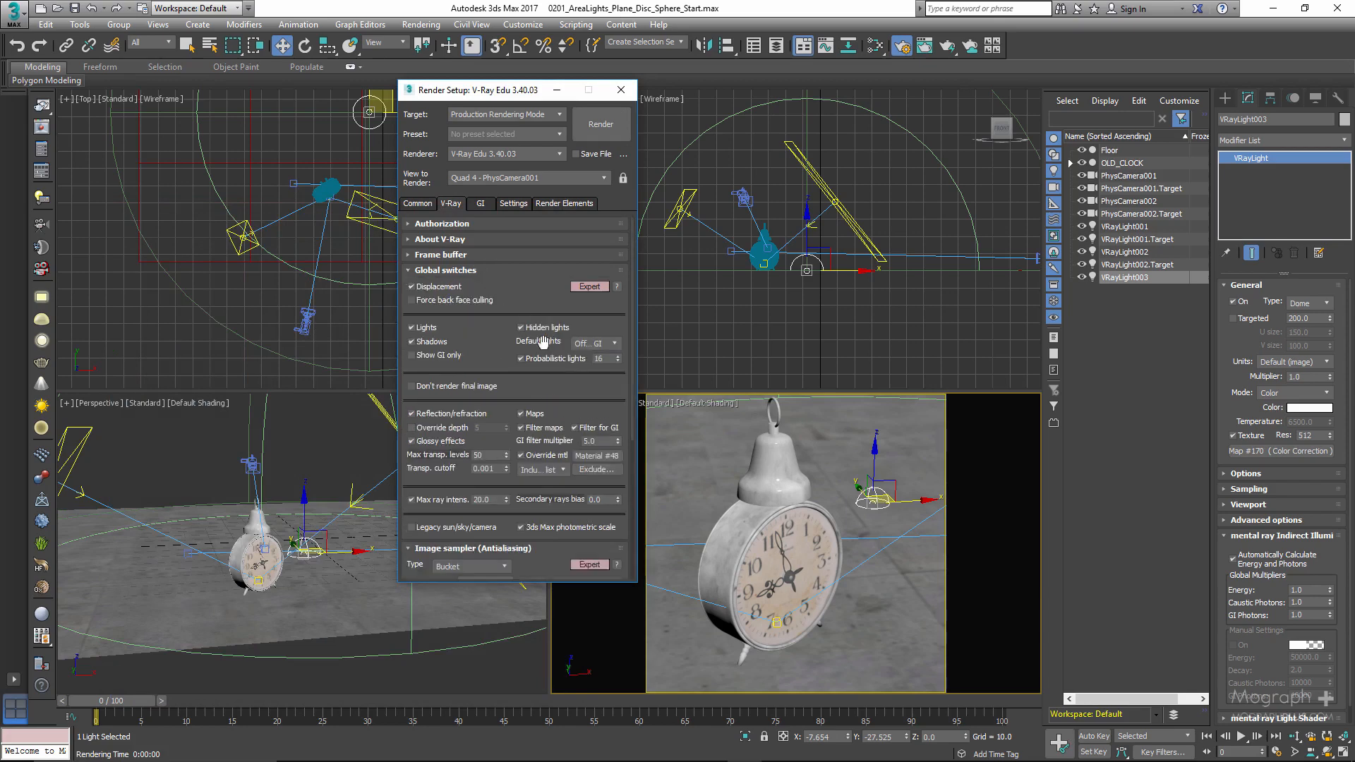
{"action": "left_click", "coordinate": [548, 456]}
{"action": "left_click", "coordinate": [601, 125]}
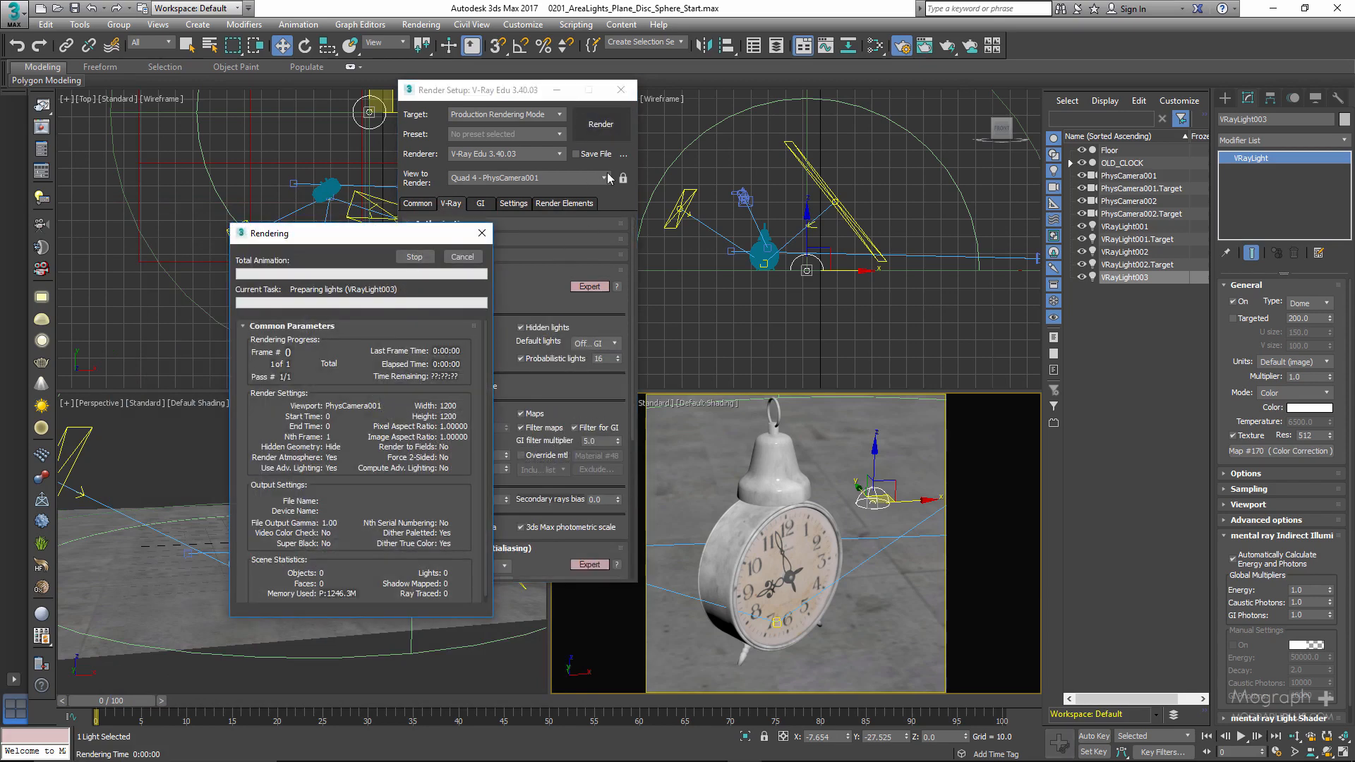
{"action": "left_click_drag", "start_coordinate": [455, 215], "coordinate": [649, 129]}
{"action": "double_click", "coordinate": [649, 129]}
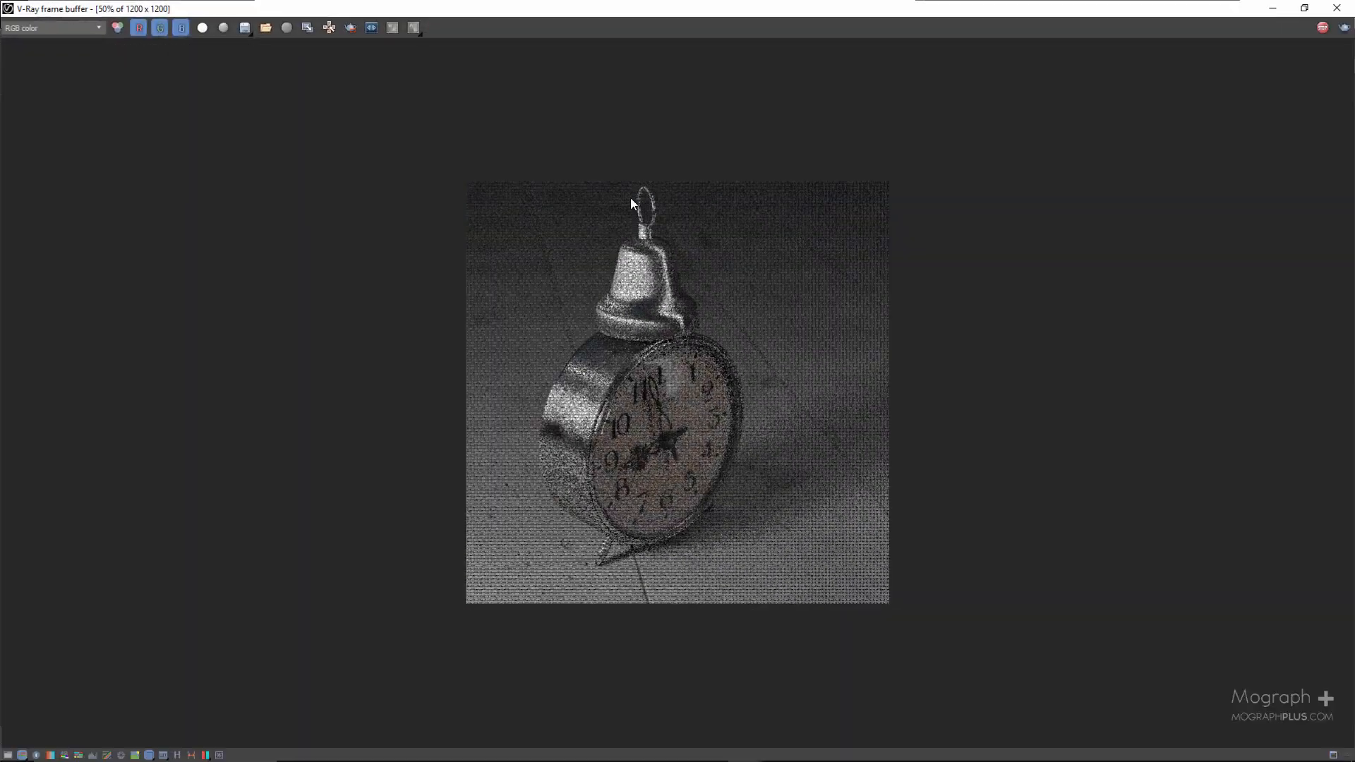
- Compare the RGB color and VRayDenoiser channels of the finished render up close, ending on VRayDenoiser
{"action": "scroll", "coordinate": [633, 278], "scroll_direction": "up", "scroll_amount": 1}
{"action": "scroll", "coordinate": [633, 281], "scroll_direction": "down", "scroll_amount": 1}
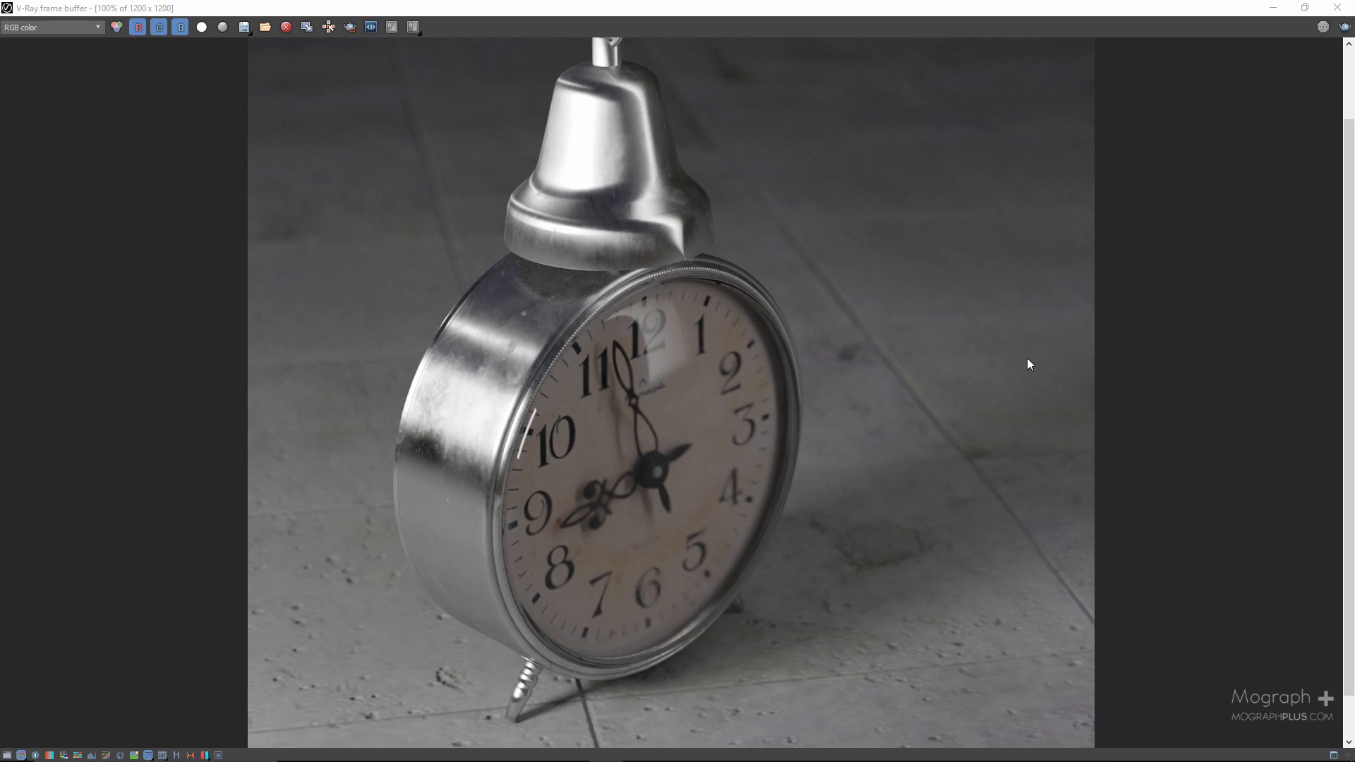
{"action": "left_click", "coordinate": [43, 27]}
{"action": "left_click", "coordinate": [49, 56]}
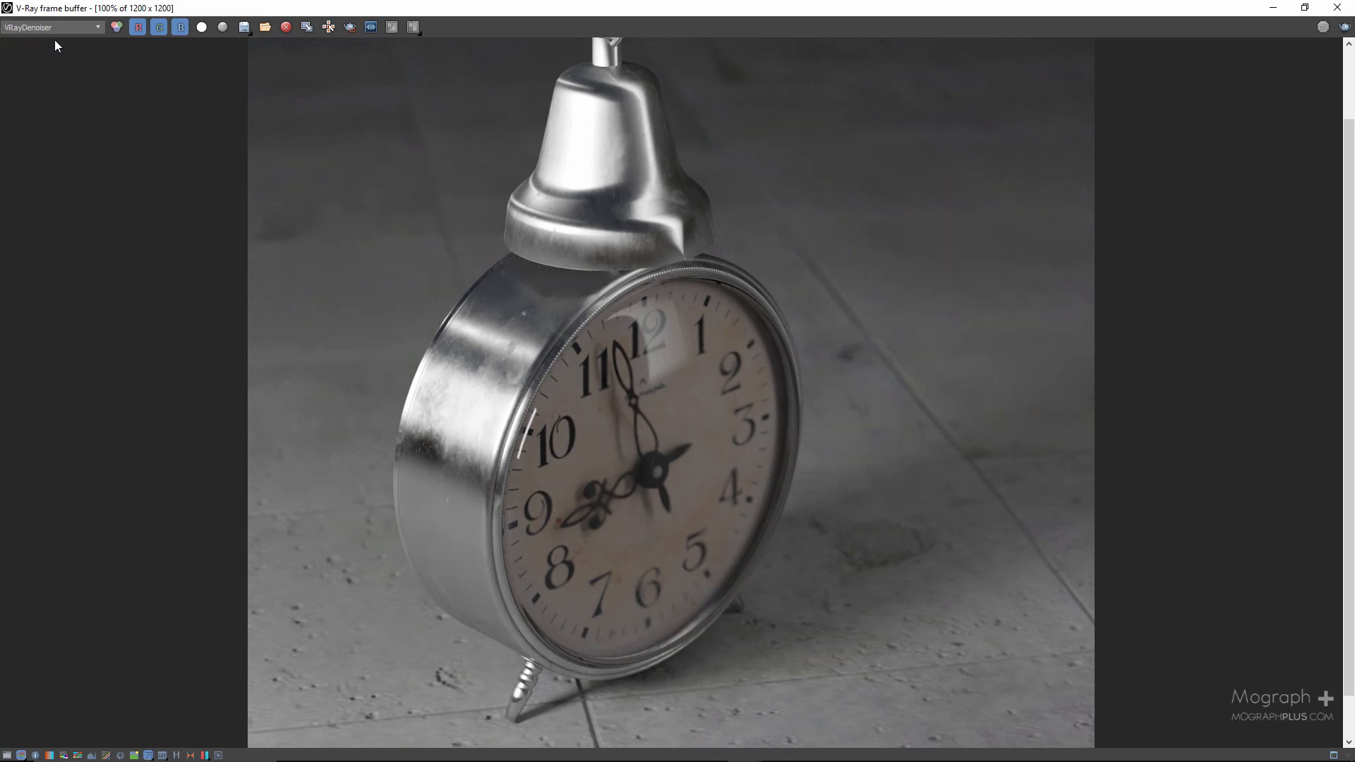
{"action": "scroll", "coordinate": [761, 632], "scroll_direction": "up", "scroll_amount": 4}
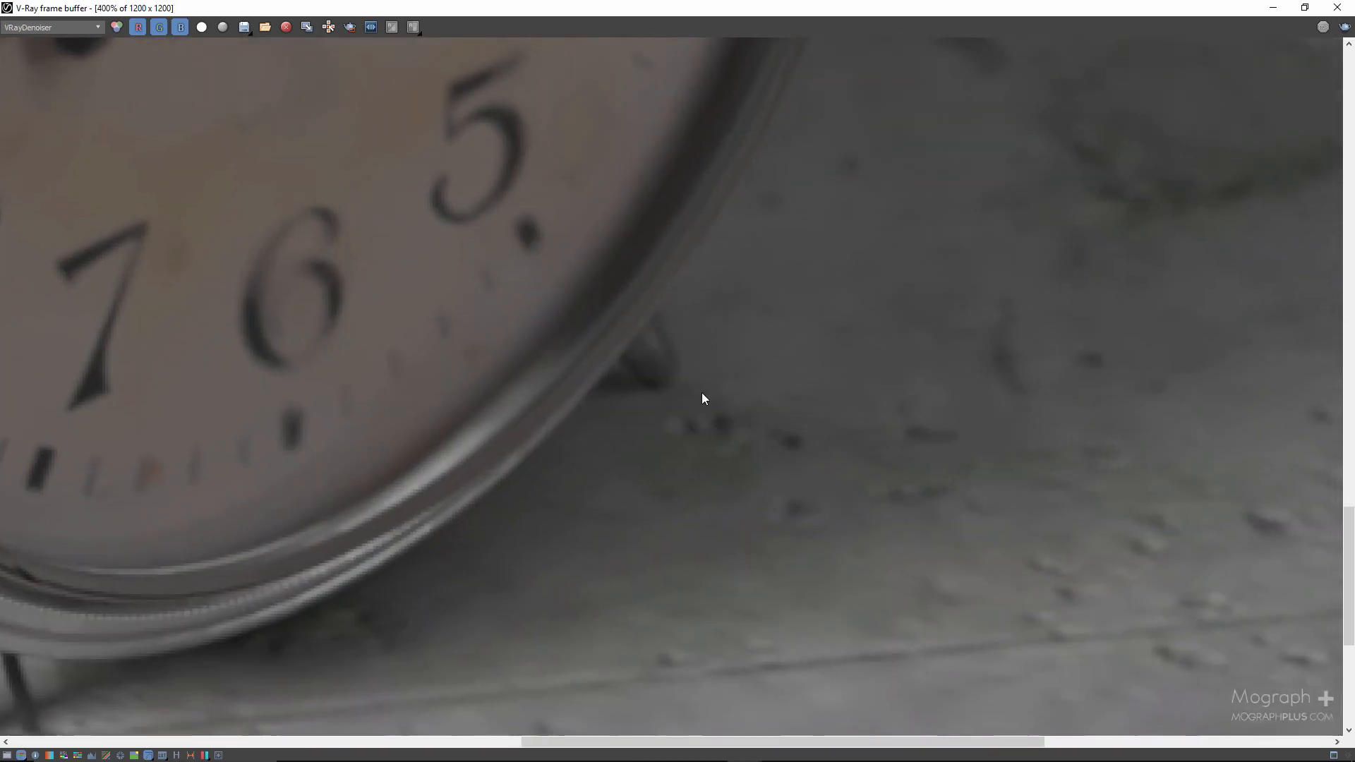
{"action": "left_click", "coordinate": [64, 31]}
{"action": "left_click", "coordinate": [57, 39]}
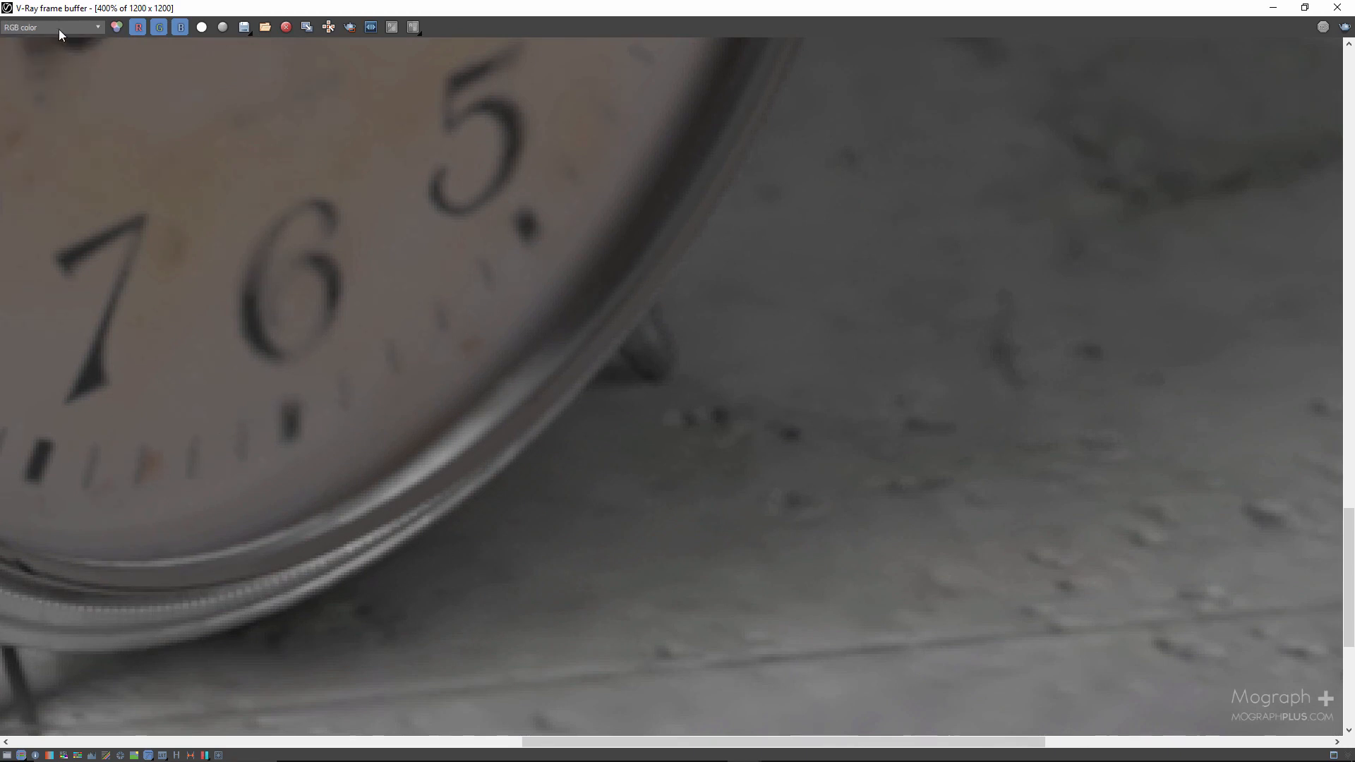
{"action": "left_click", "coordinate": [59, 26]}
{"action": "left_click", "coordinate": [49, 58]}
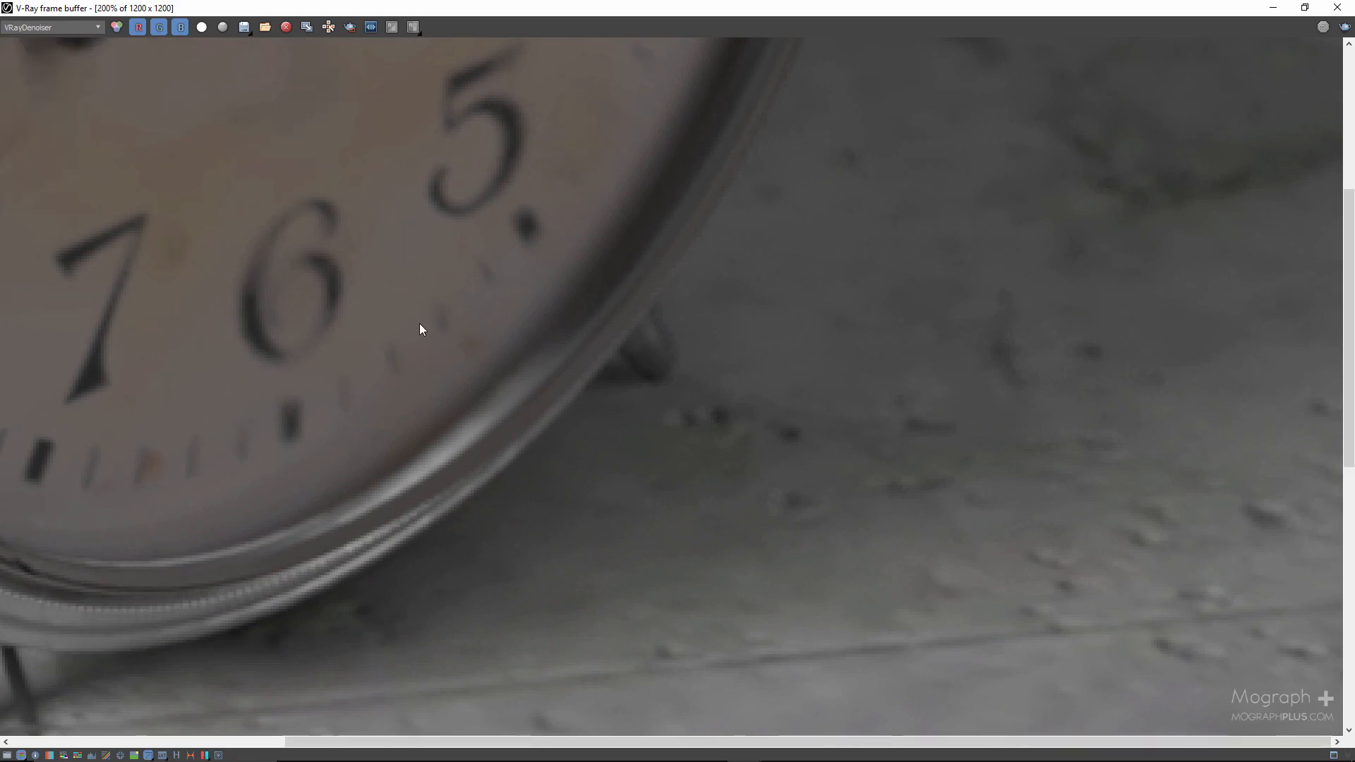
{"action": "scroll", "coordinate": [420, 326], "scroll_direction": "down", "scroll_amount": 4}
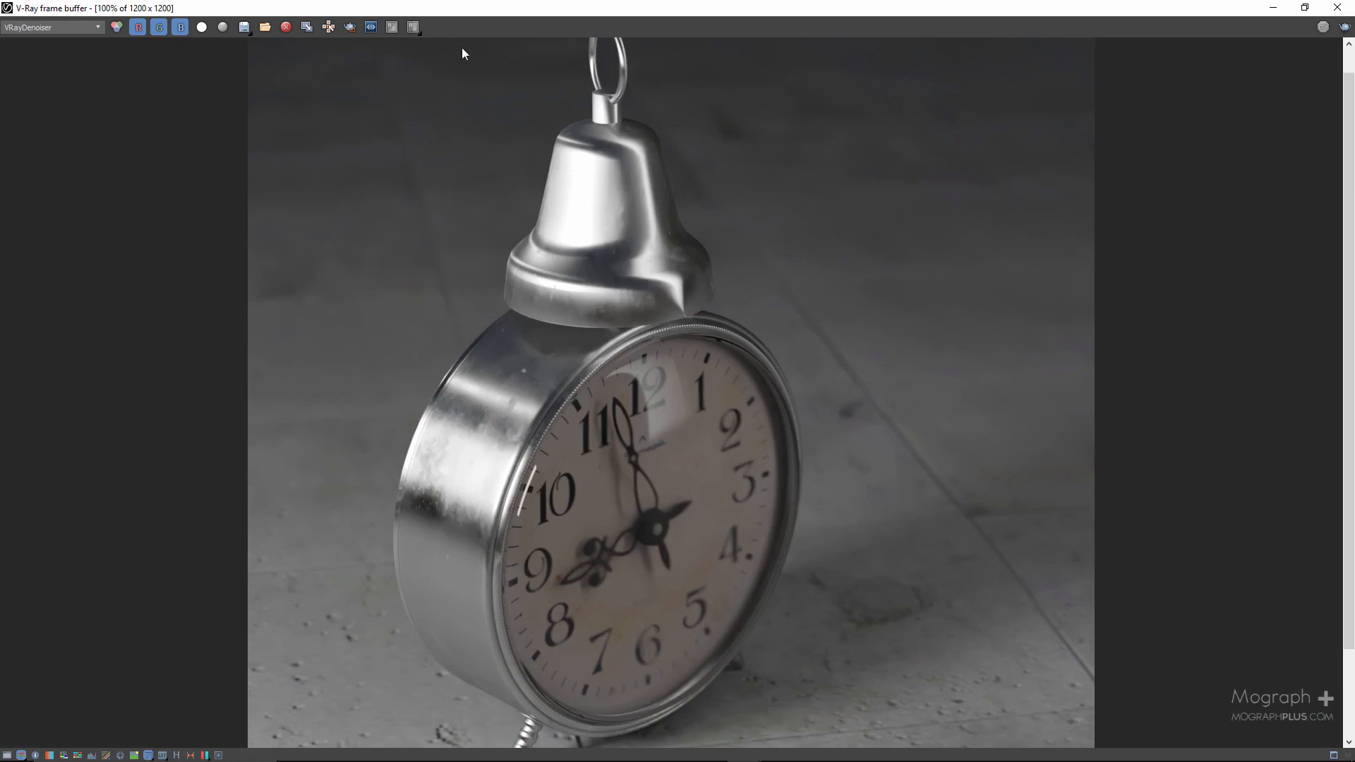
- Show the frame buffer's color corrections and bend the Curve into a gentle S-shape to add contrast to the render
{"action": "left_click_drag", "start_coordinate": [501, 7], "coordinate": [611, 96]}
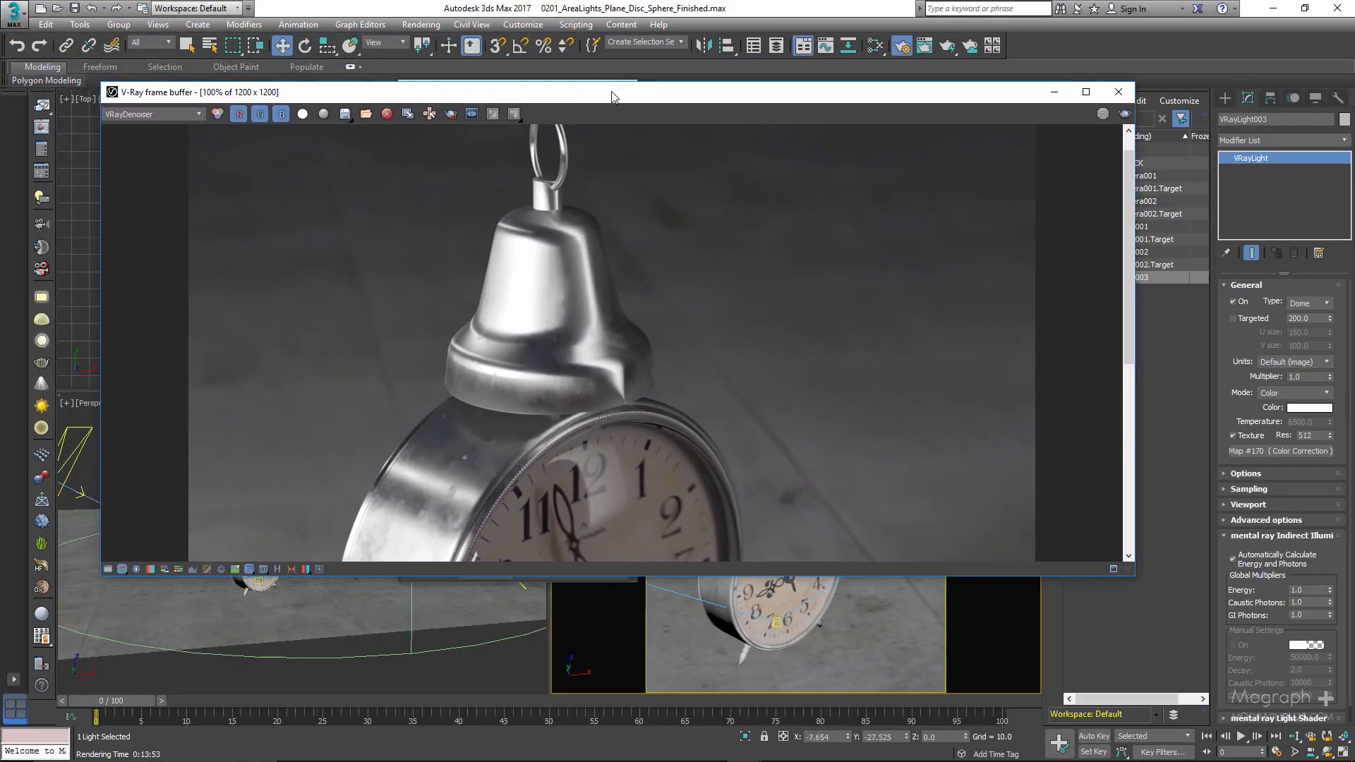
{"action": "left_click", "coordinate": [108, 569]}
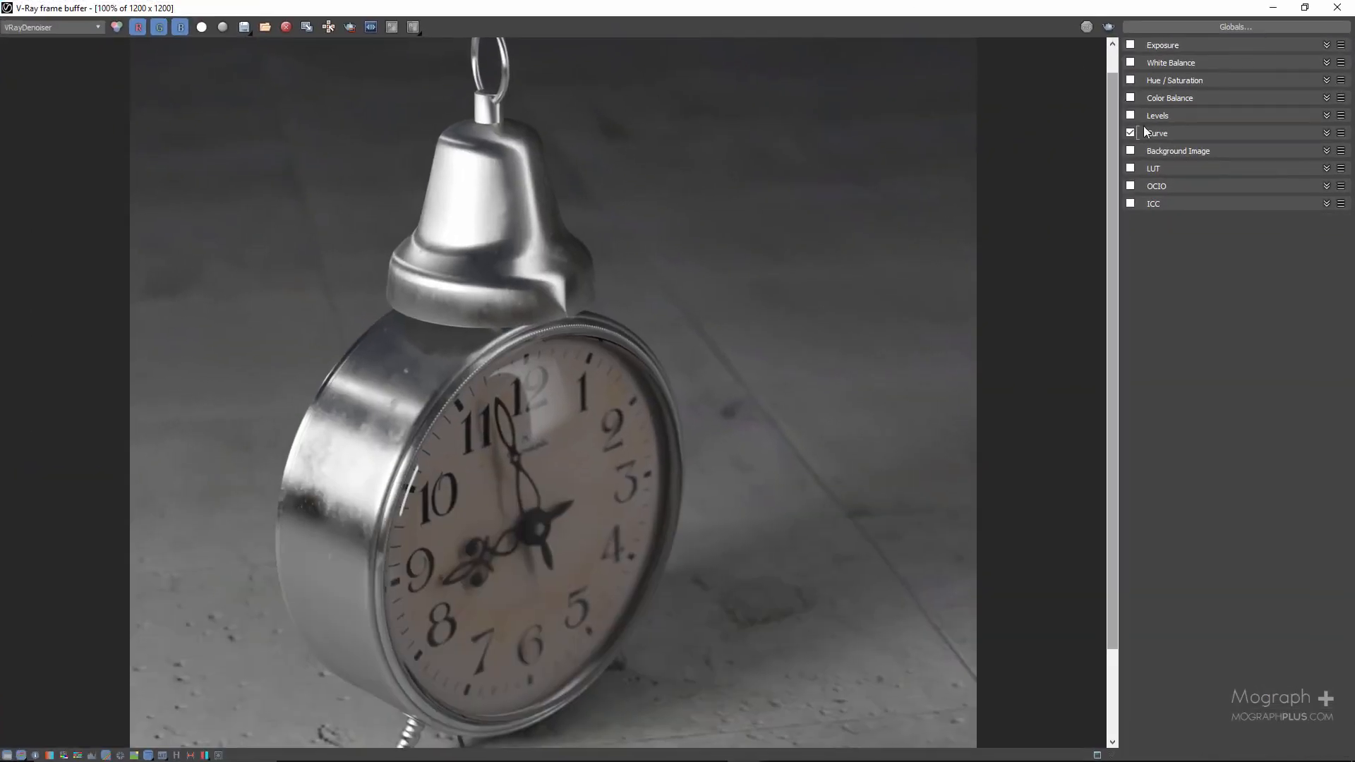
{"action": "left_click", "coordinate": [1150, 133]}
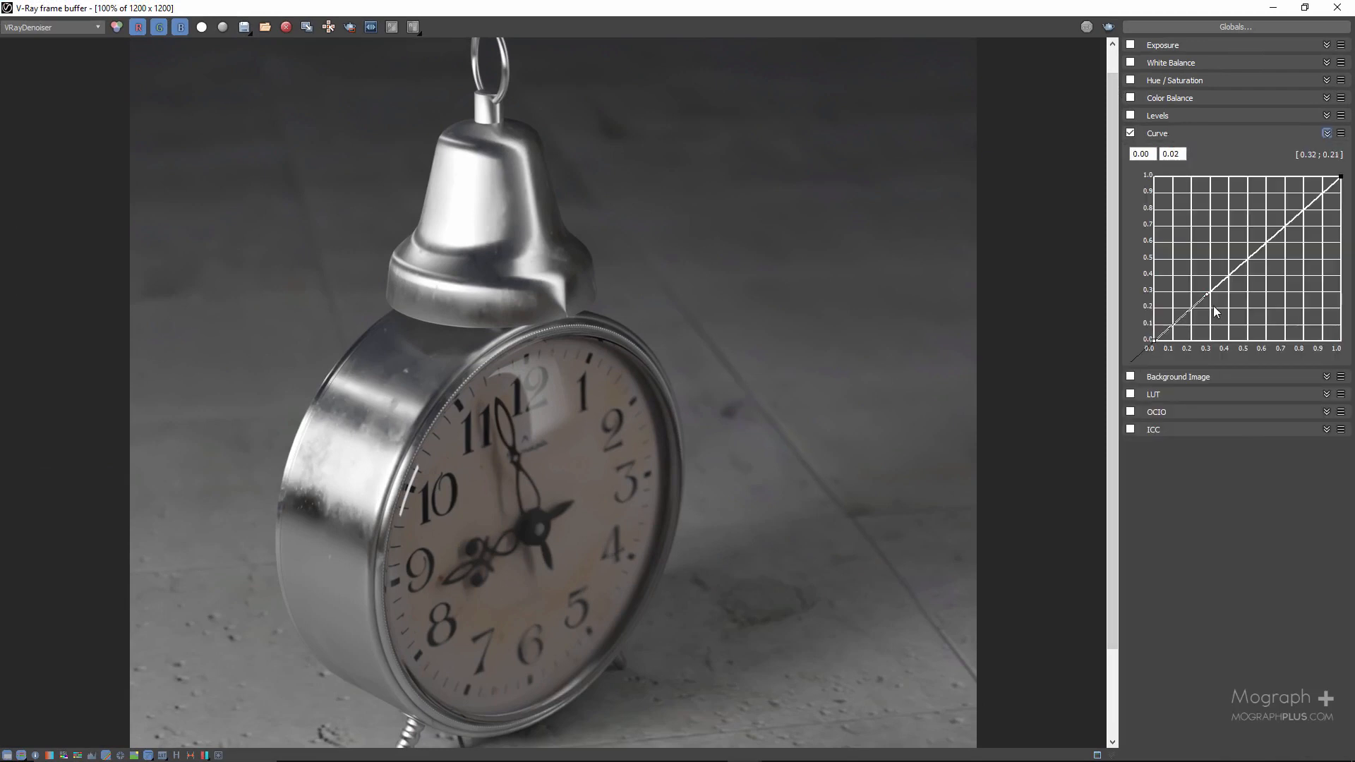
{"action": "left_click_drag", "start_coordinate": [1205, 294], "coordinate": [1213, 301]}
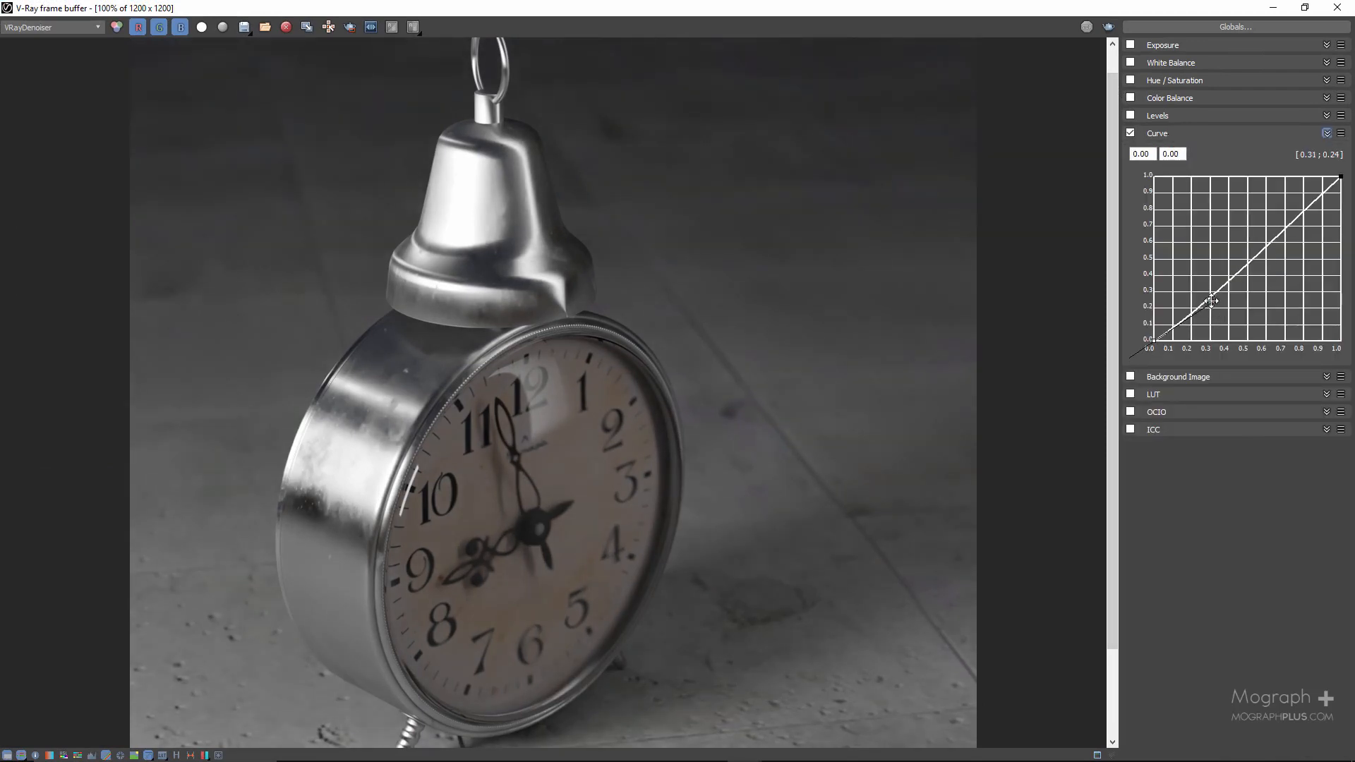
{"action": "left_click", "coordinate": [1342, 174]}
{"action": "left_click_drag", "start_coordinate": [1280, 230], "coordinate": [1272, 210]}
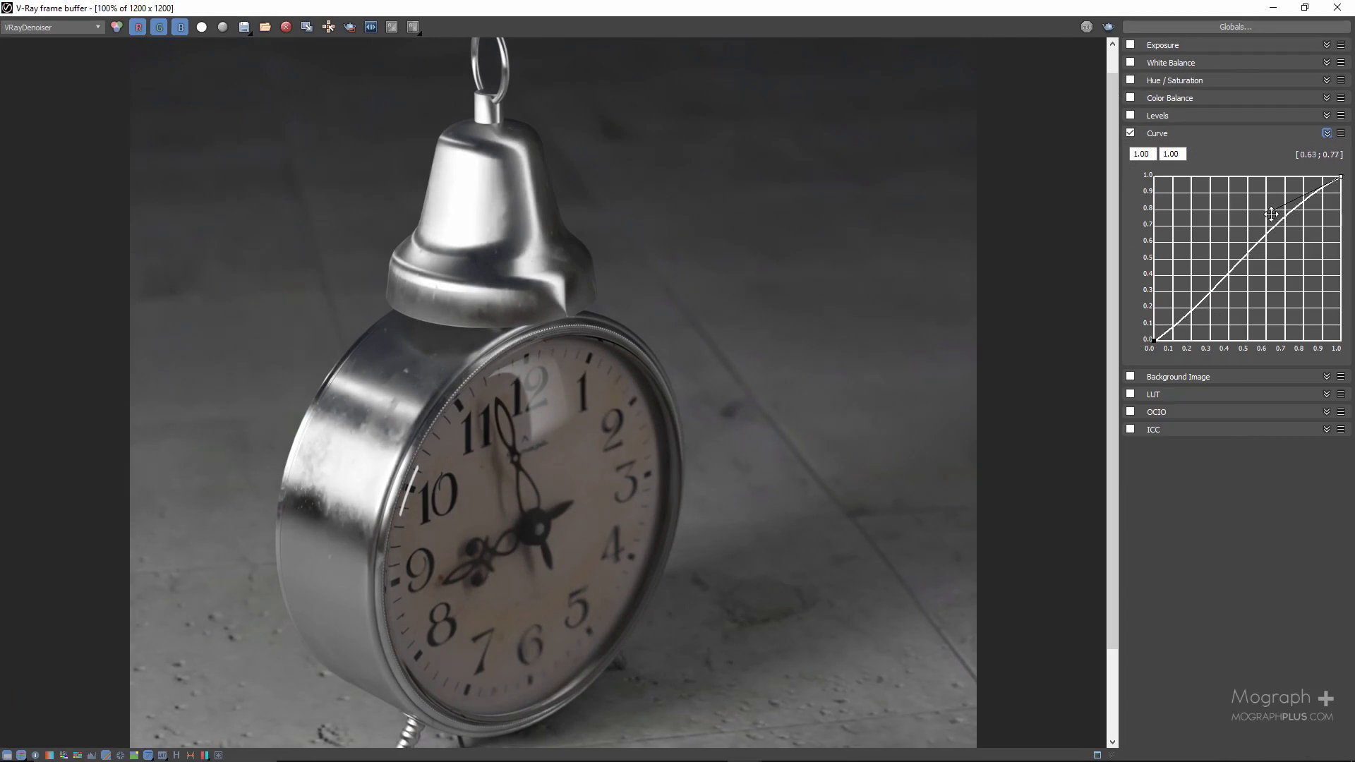
{"action": "left_click_drag", "start_coordinate": [1155, 339], "coordinate": [1220, 307]}
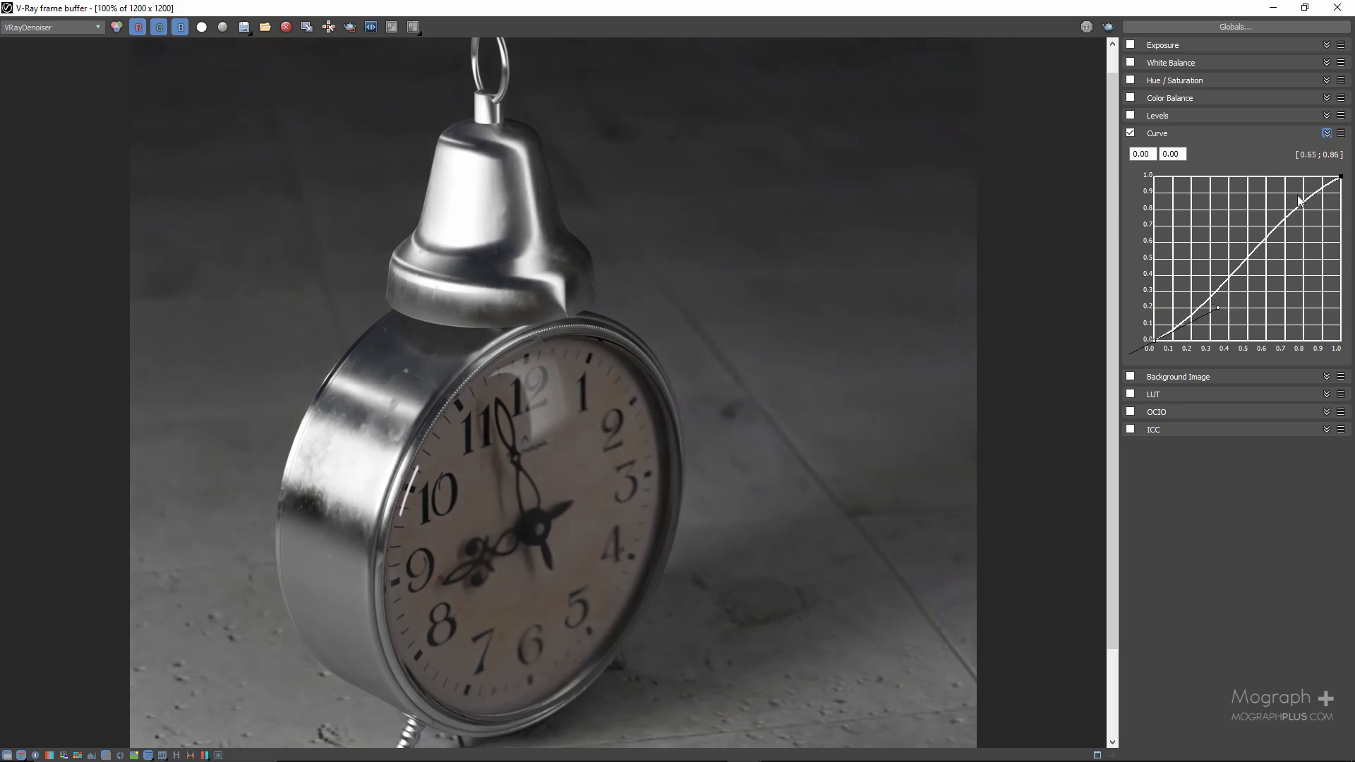
{"action": "left_click", "coordinate": [1340, 177]}
- Enable the White Balance correction and set its temperature to 7600
{"action": "left_click", "coordinate": [1169, 65]}
{"action": "left_click", "coordinate": [1131, 63]}
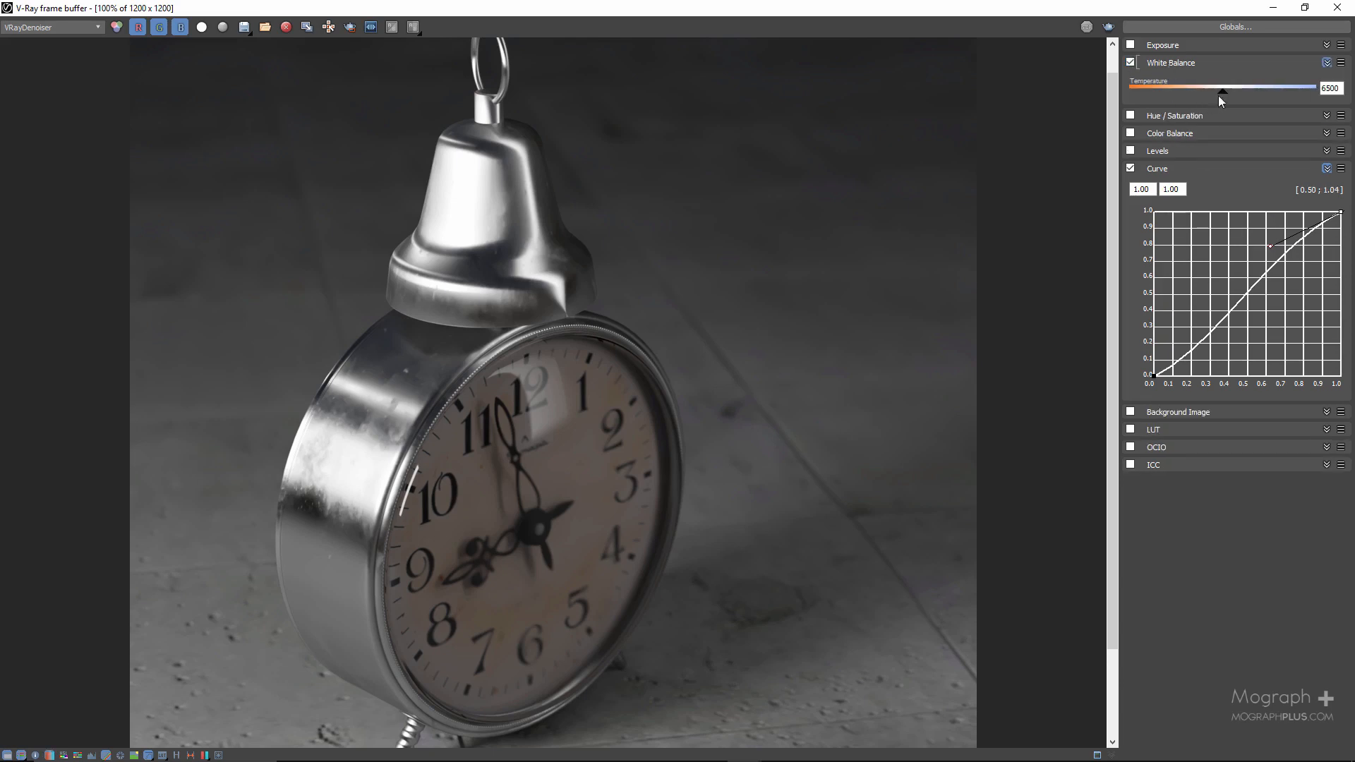
{"action": "double_click", "coordinate": [1330, 88]}
{"action": "type", "text": "7600"}
{"action": "key", "text": "Return"}
- Review the file formats available for saving the rendered image, and leave without saving
{"action": "left_click", "coordinate": [245, 27]}
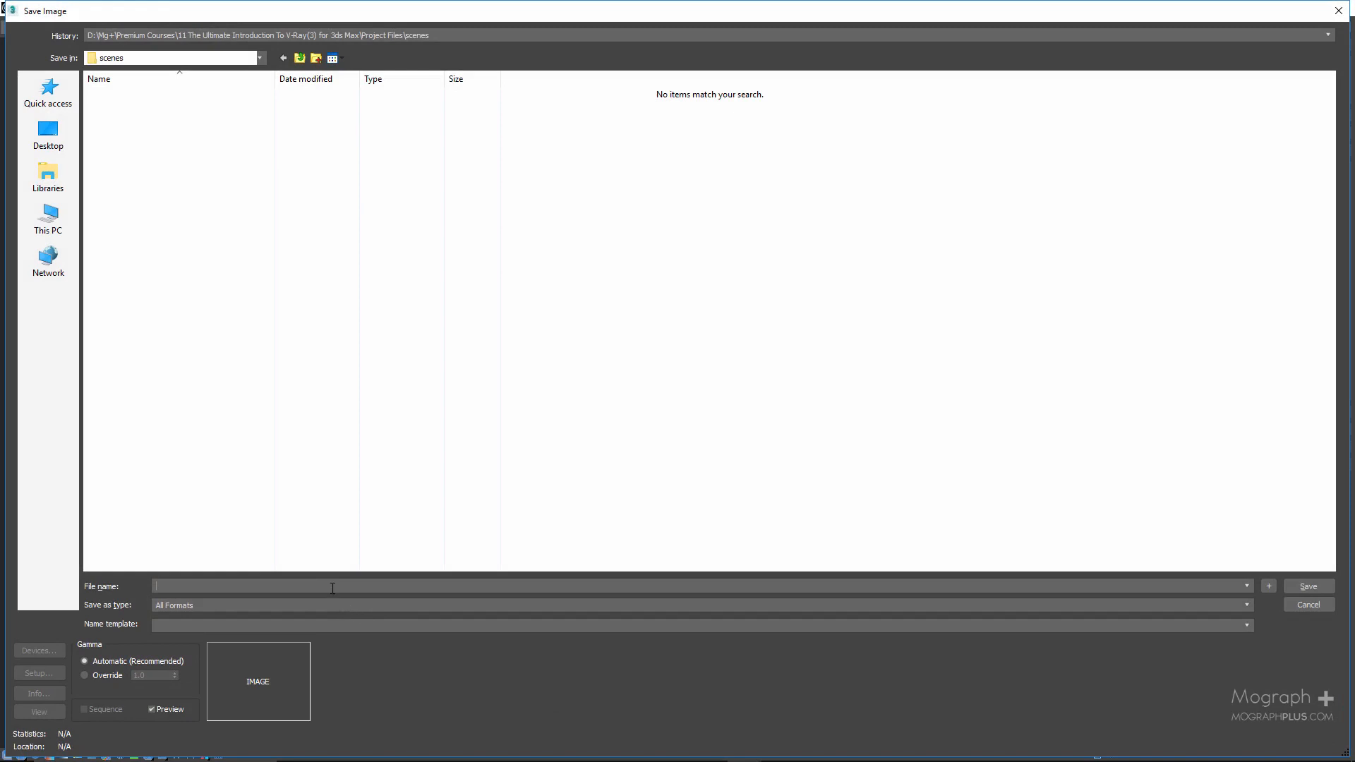
{"action": "left_click", "coordinate": [1074, 615]}
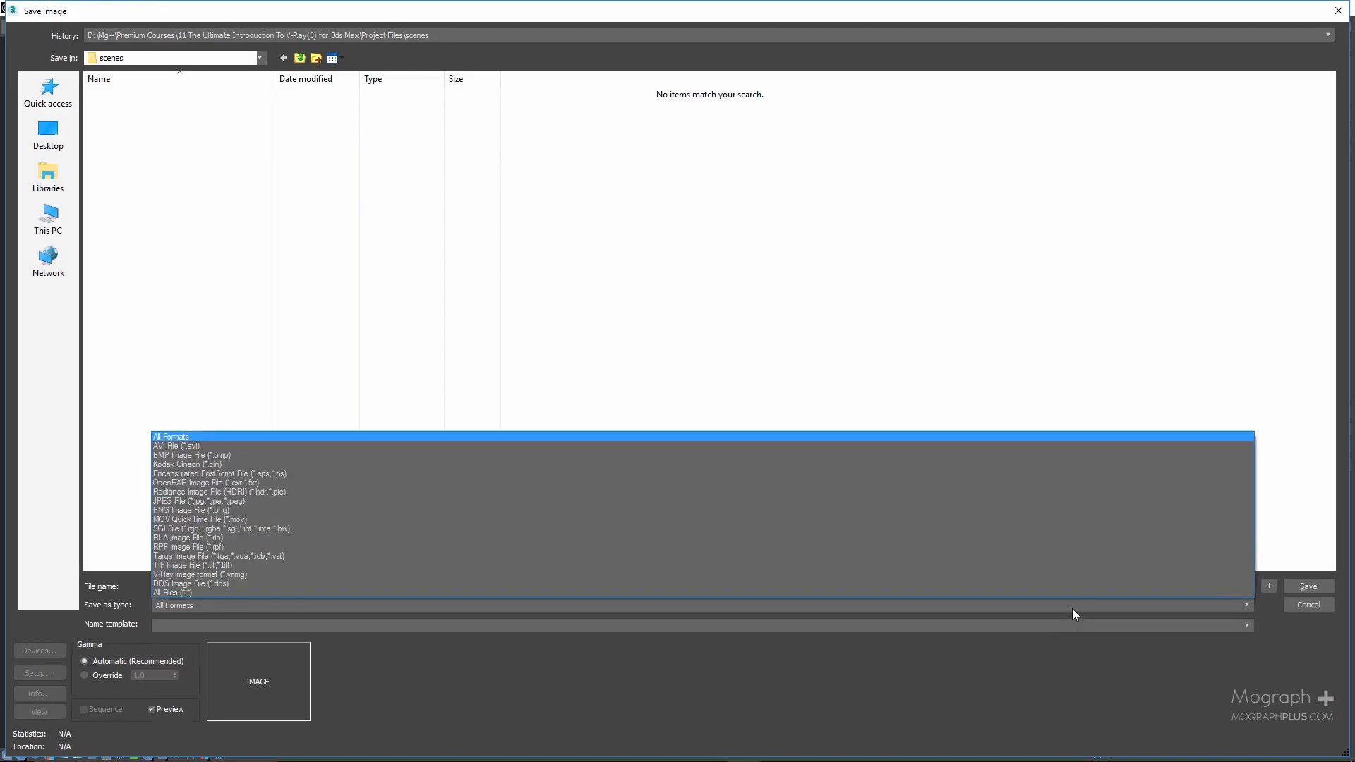
{"action": "left_click", "coordinate": [1073, 614]}
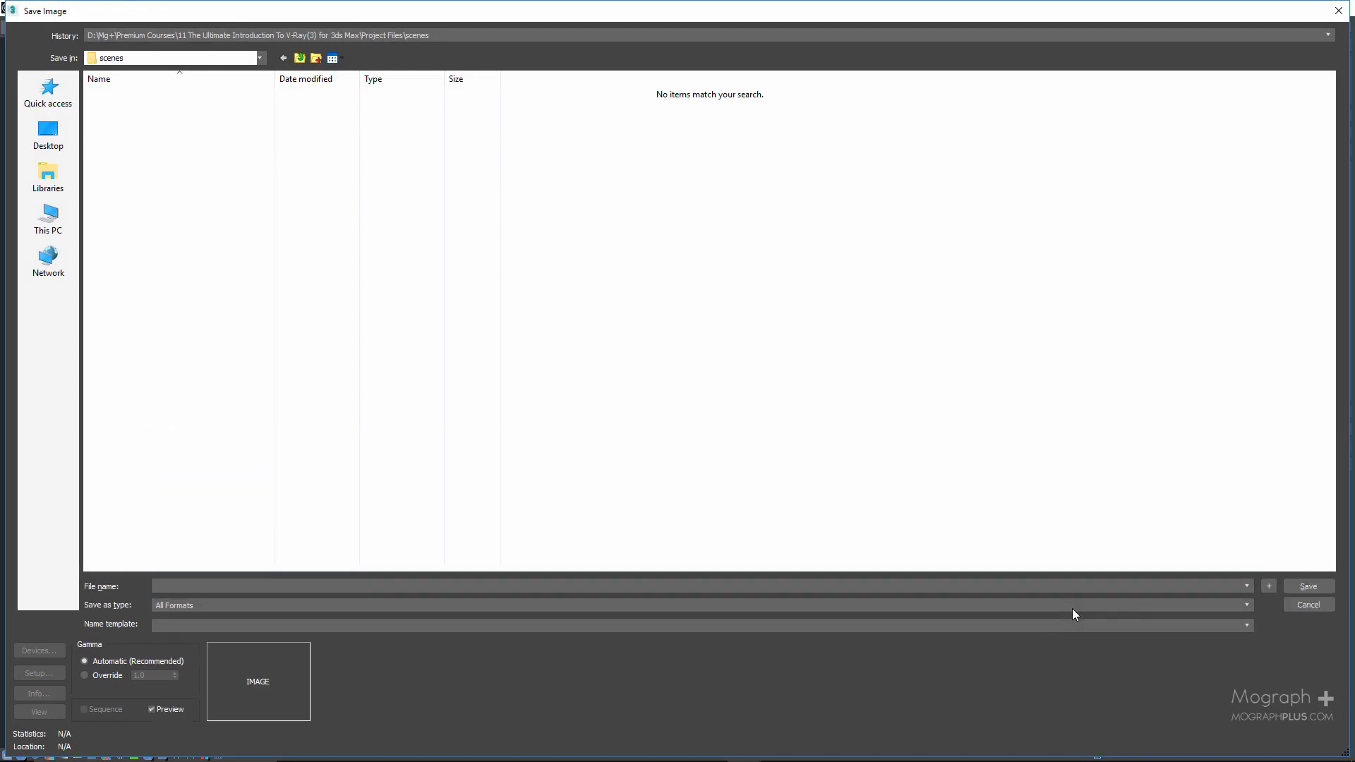
{"action": "left_click", "coordinate": [1315, 606]}
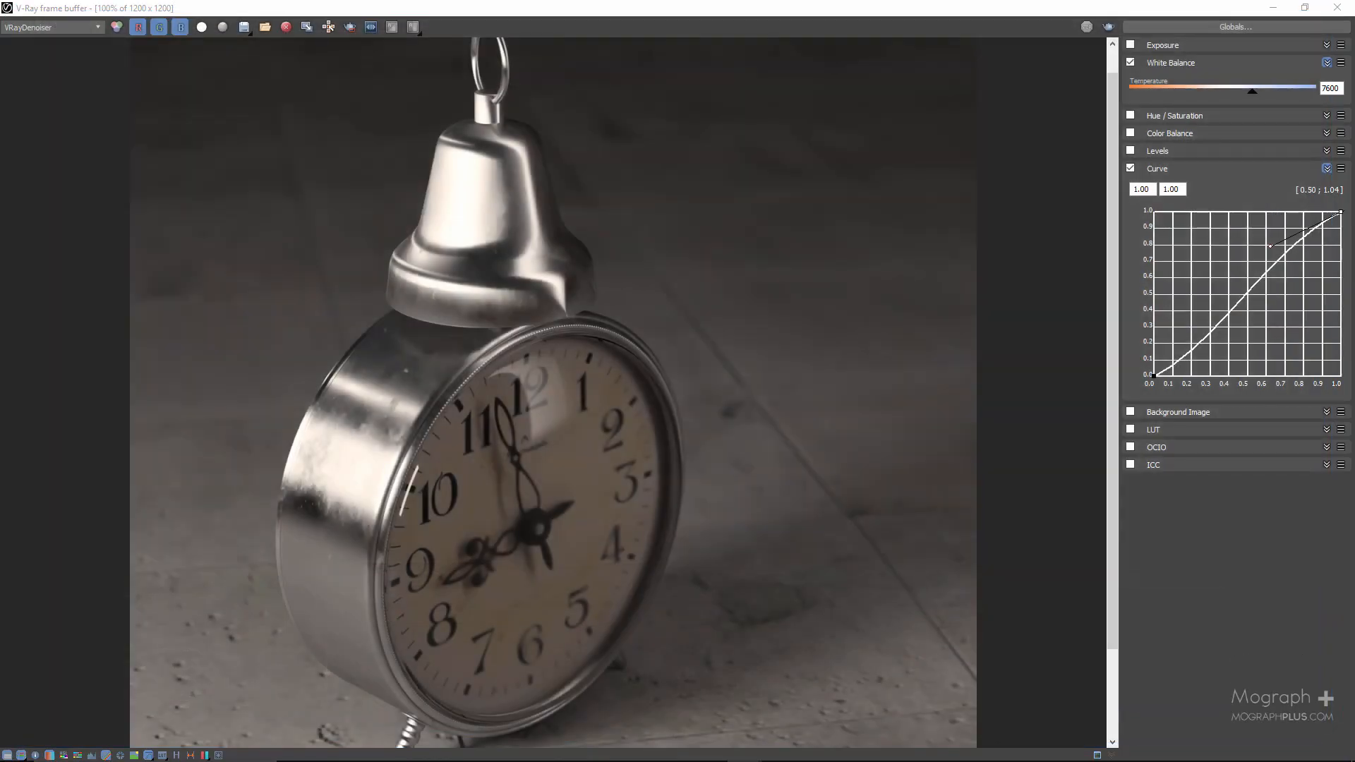